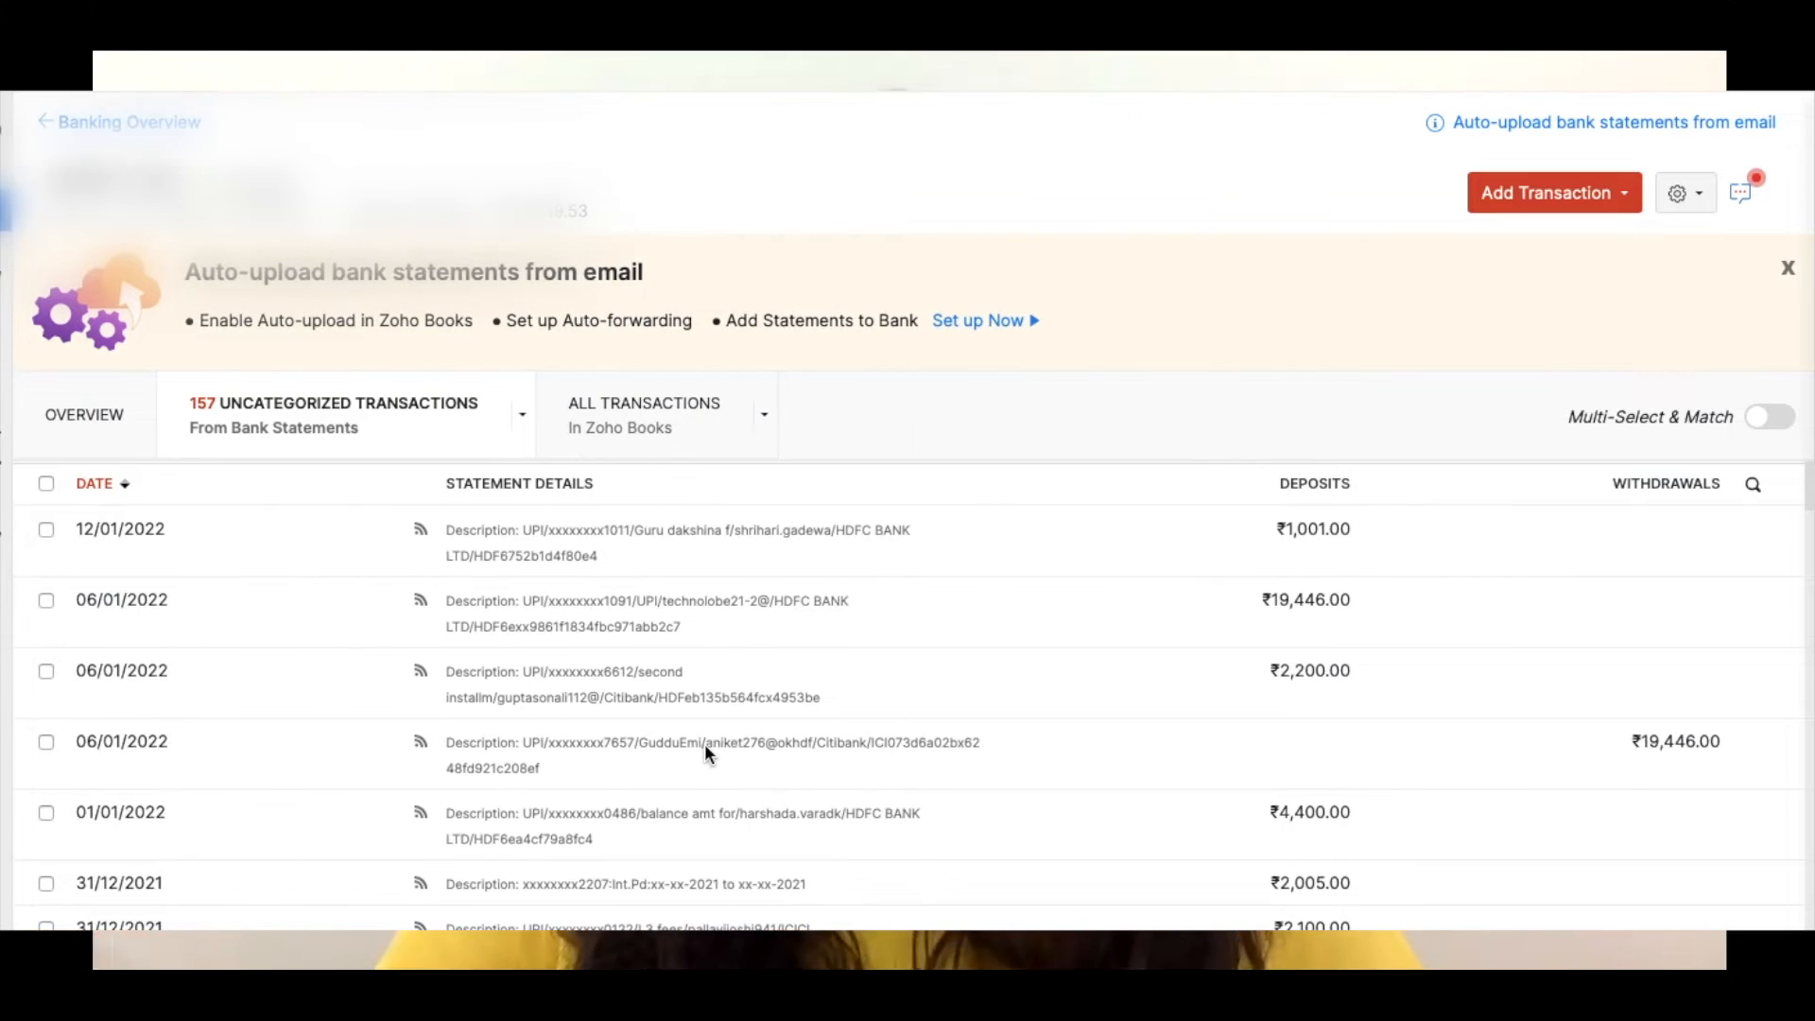
Step: Review the bank account's uncategorized transactions, covering both deposits and withdrawals across the full date range
{"action": "scroll", "coordinate": [705, 743], "scroll_direction": "down", "scroll_amount": 3}
{"action": "scroll", "coordinate": [708, 755], "scroll_direction": "down", "scroll_amount": 20}
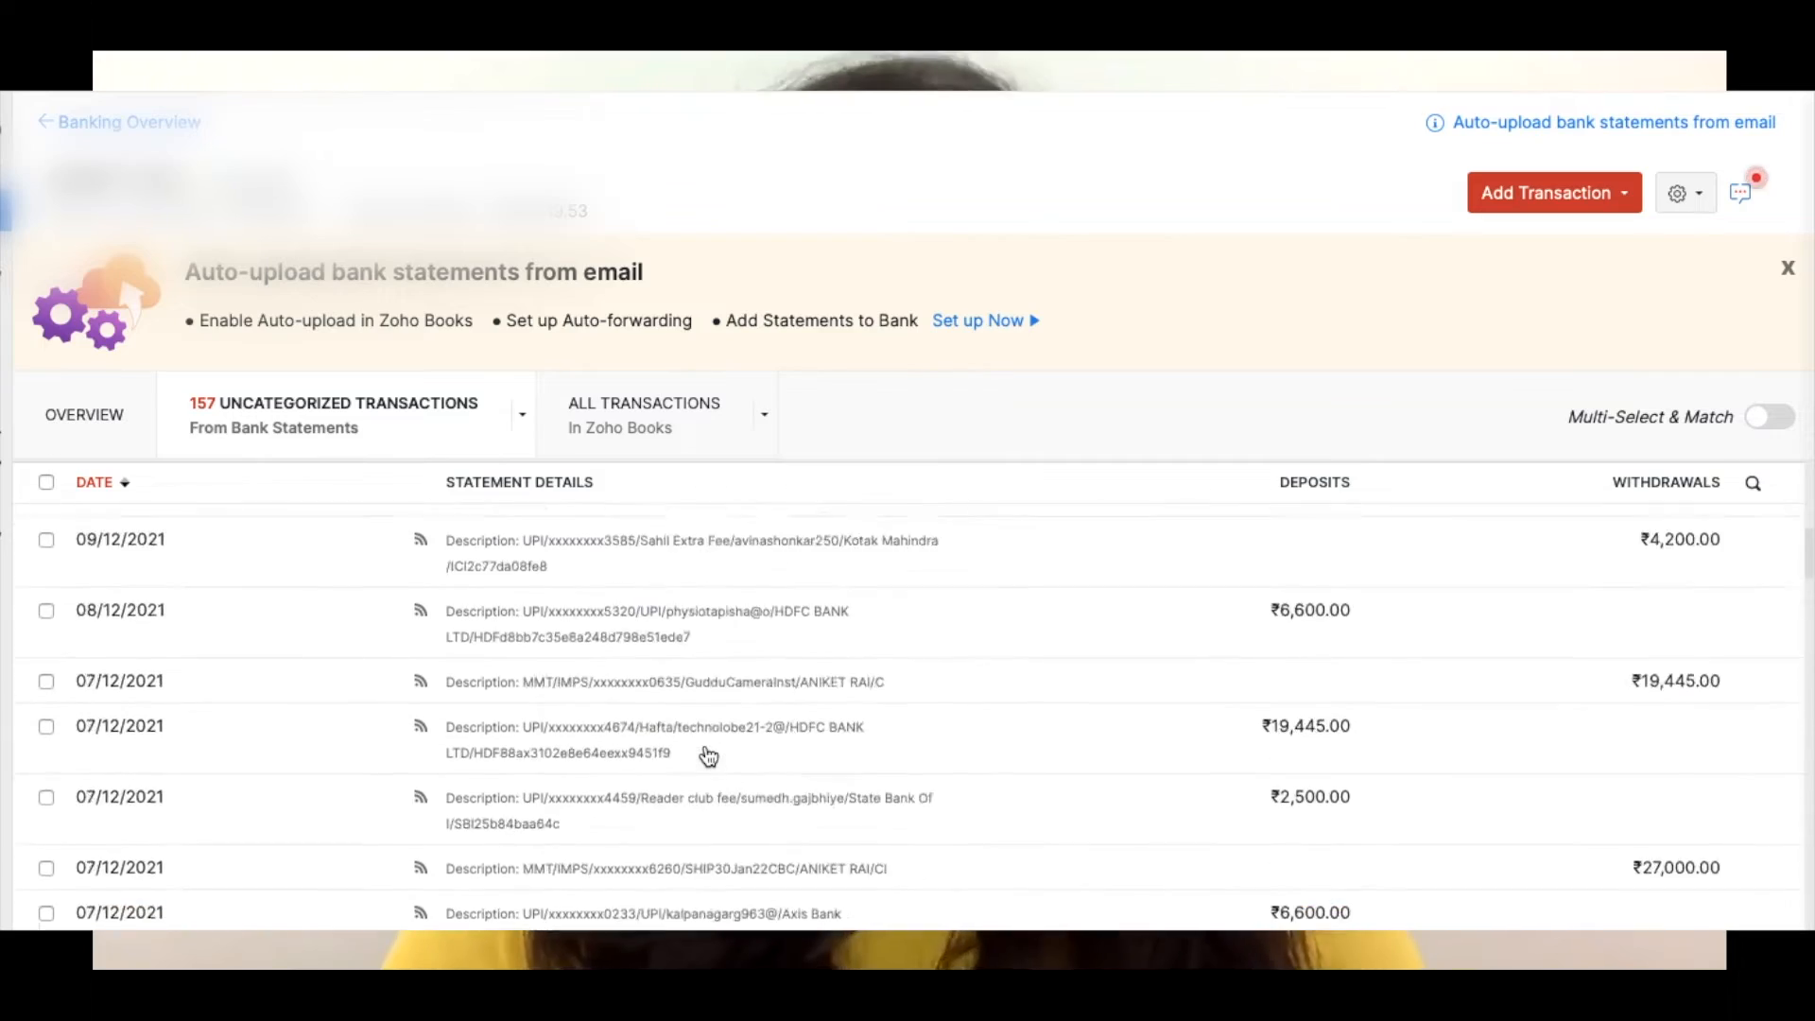
{"action": "scroll", "coordinate": [708, 756], "scroll_direction": "down", "scroll_amount": 10}
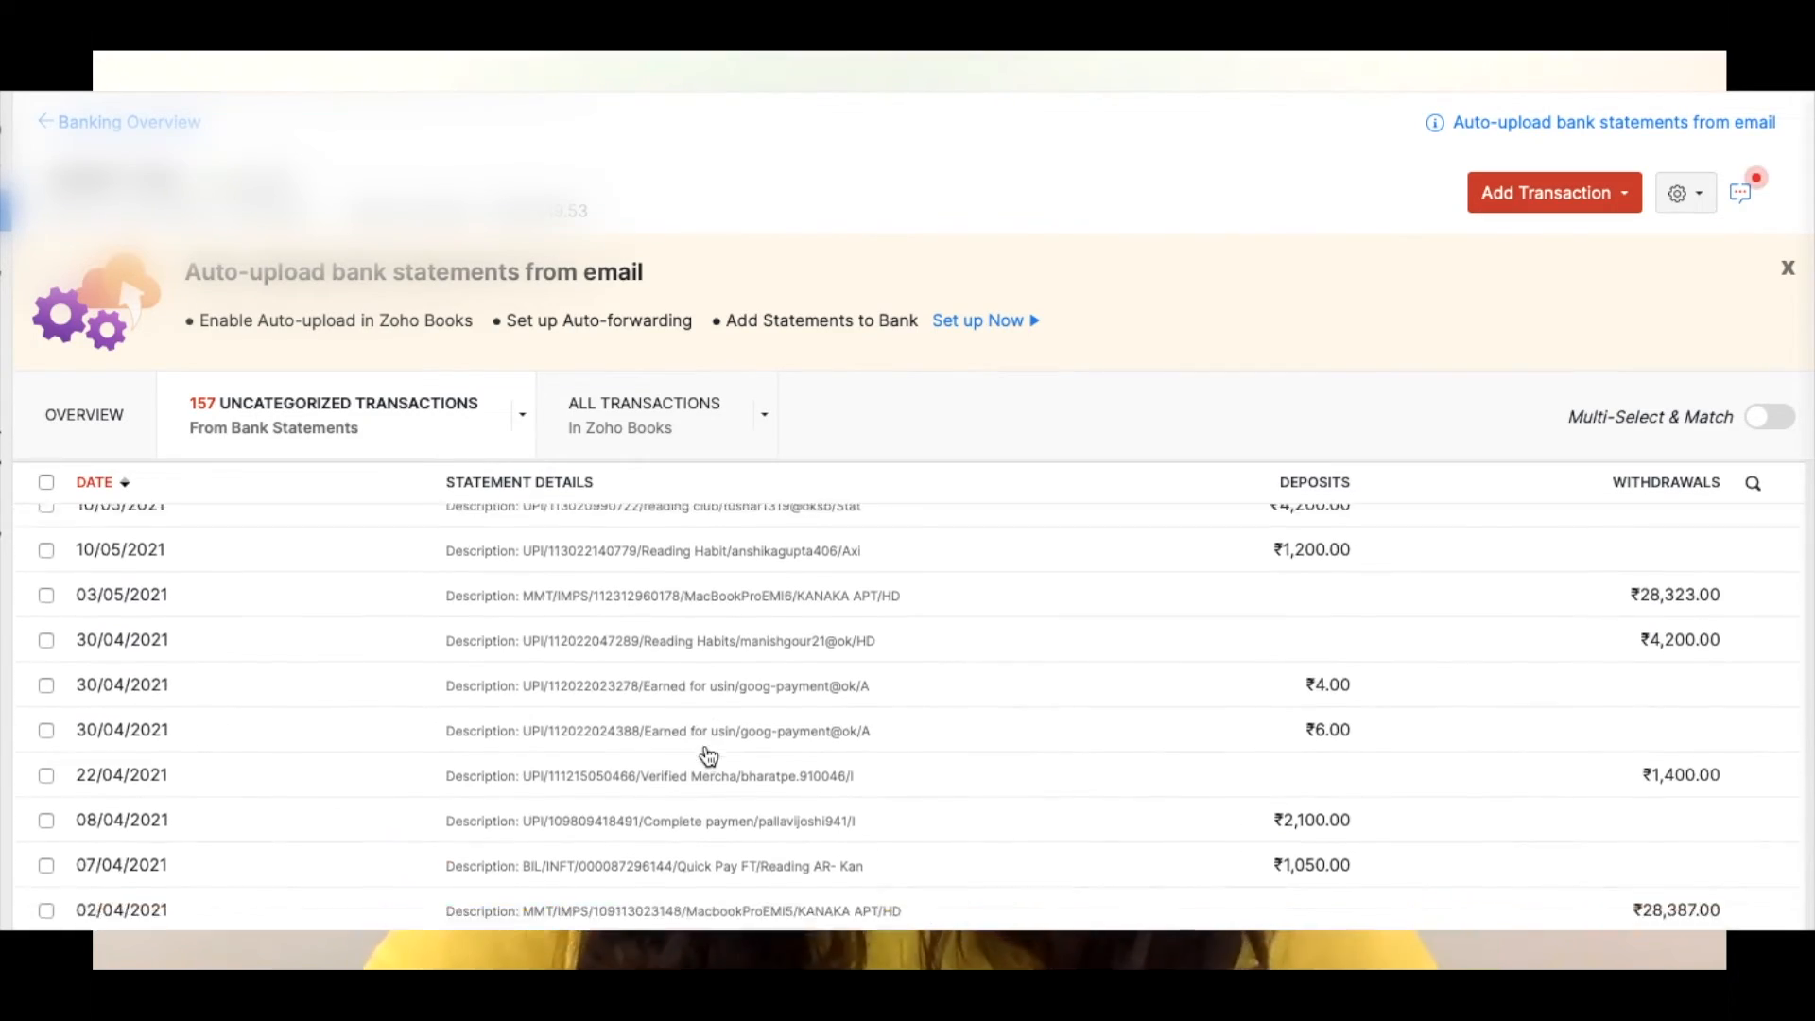
{"action": "scroll", "coordinate": [708, 756], "scroll_direction": "up", "scroll_amount": 20}
{"action": "scroll", "coordinate": [708, 756], "scroll_direction": "up", "scroll_amount": 15}
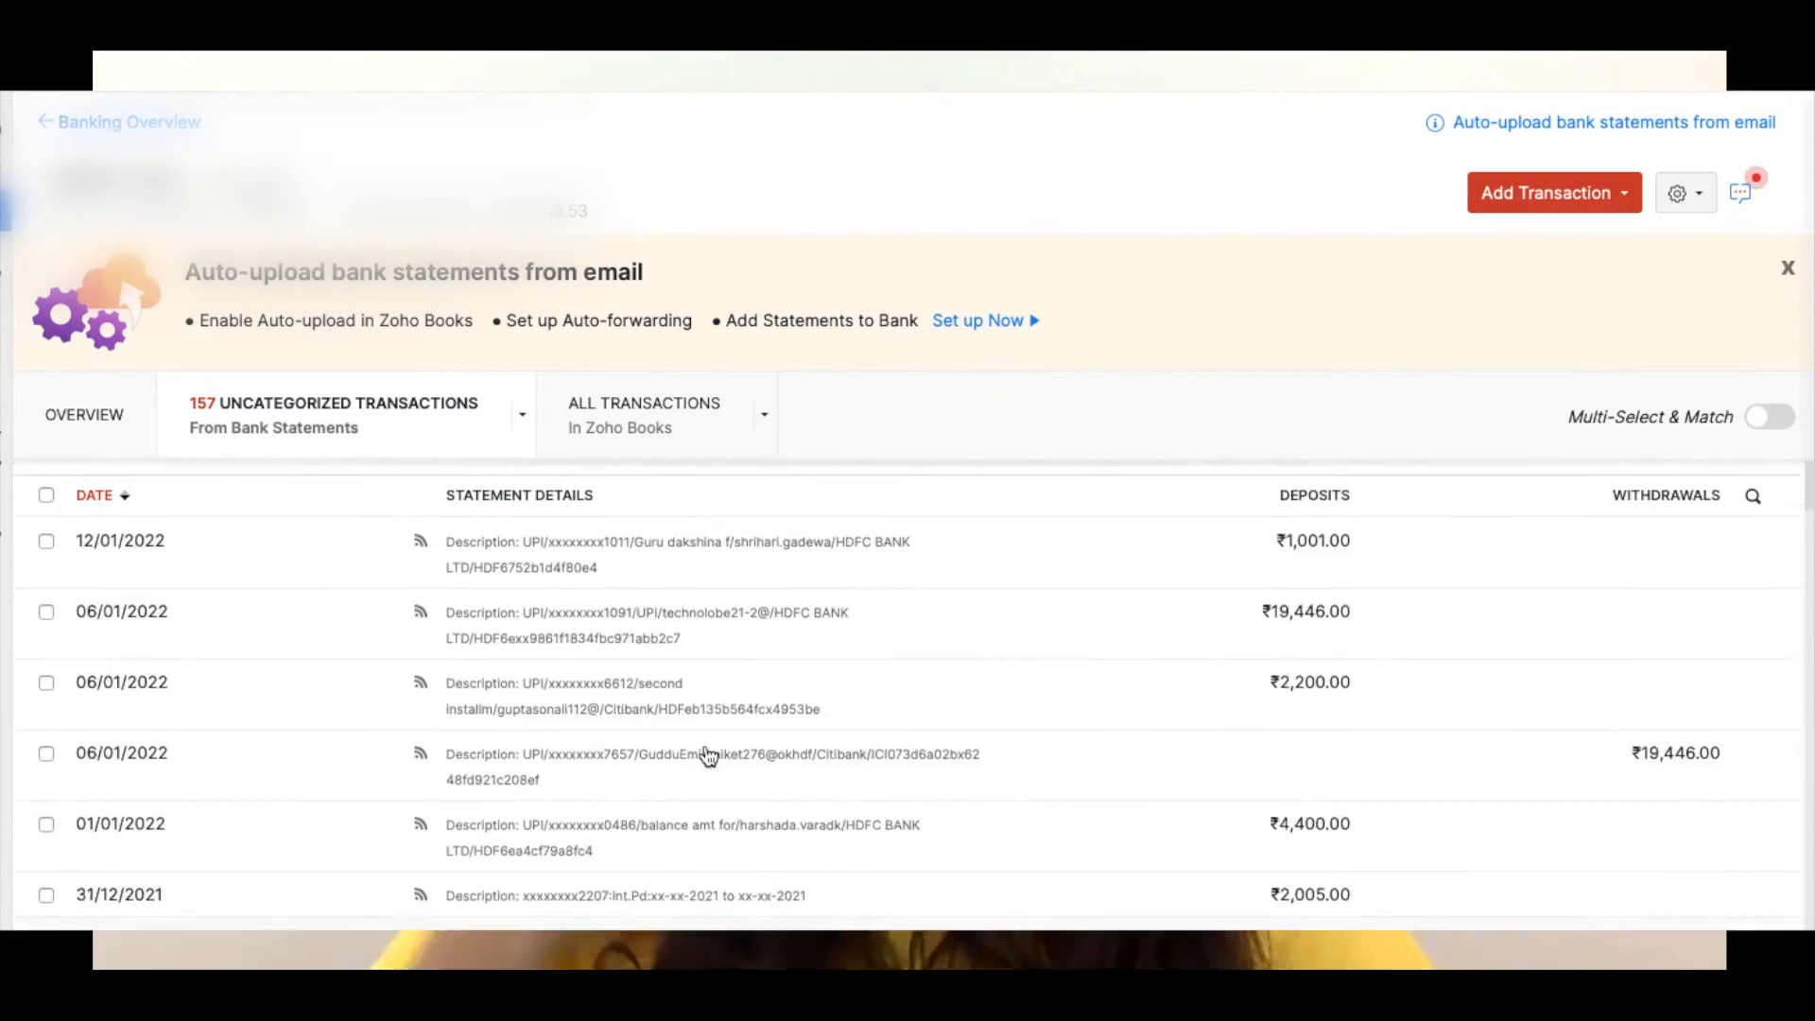
{"action": "scroll", "coordinate": [709, 755], "scroll_direction": "down", "scroll_amount": 8}
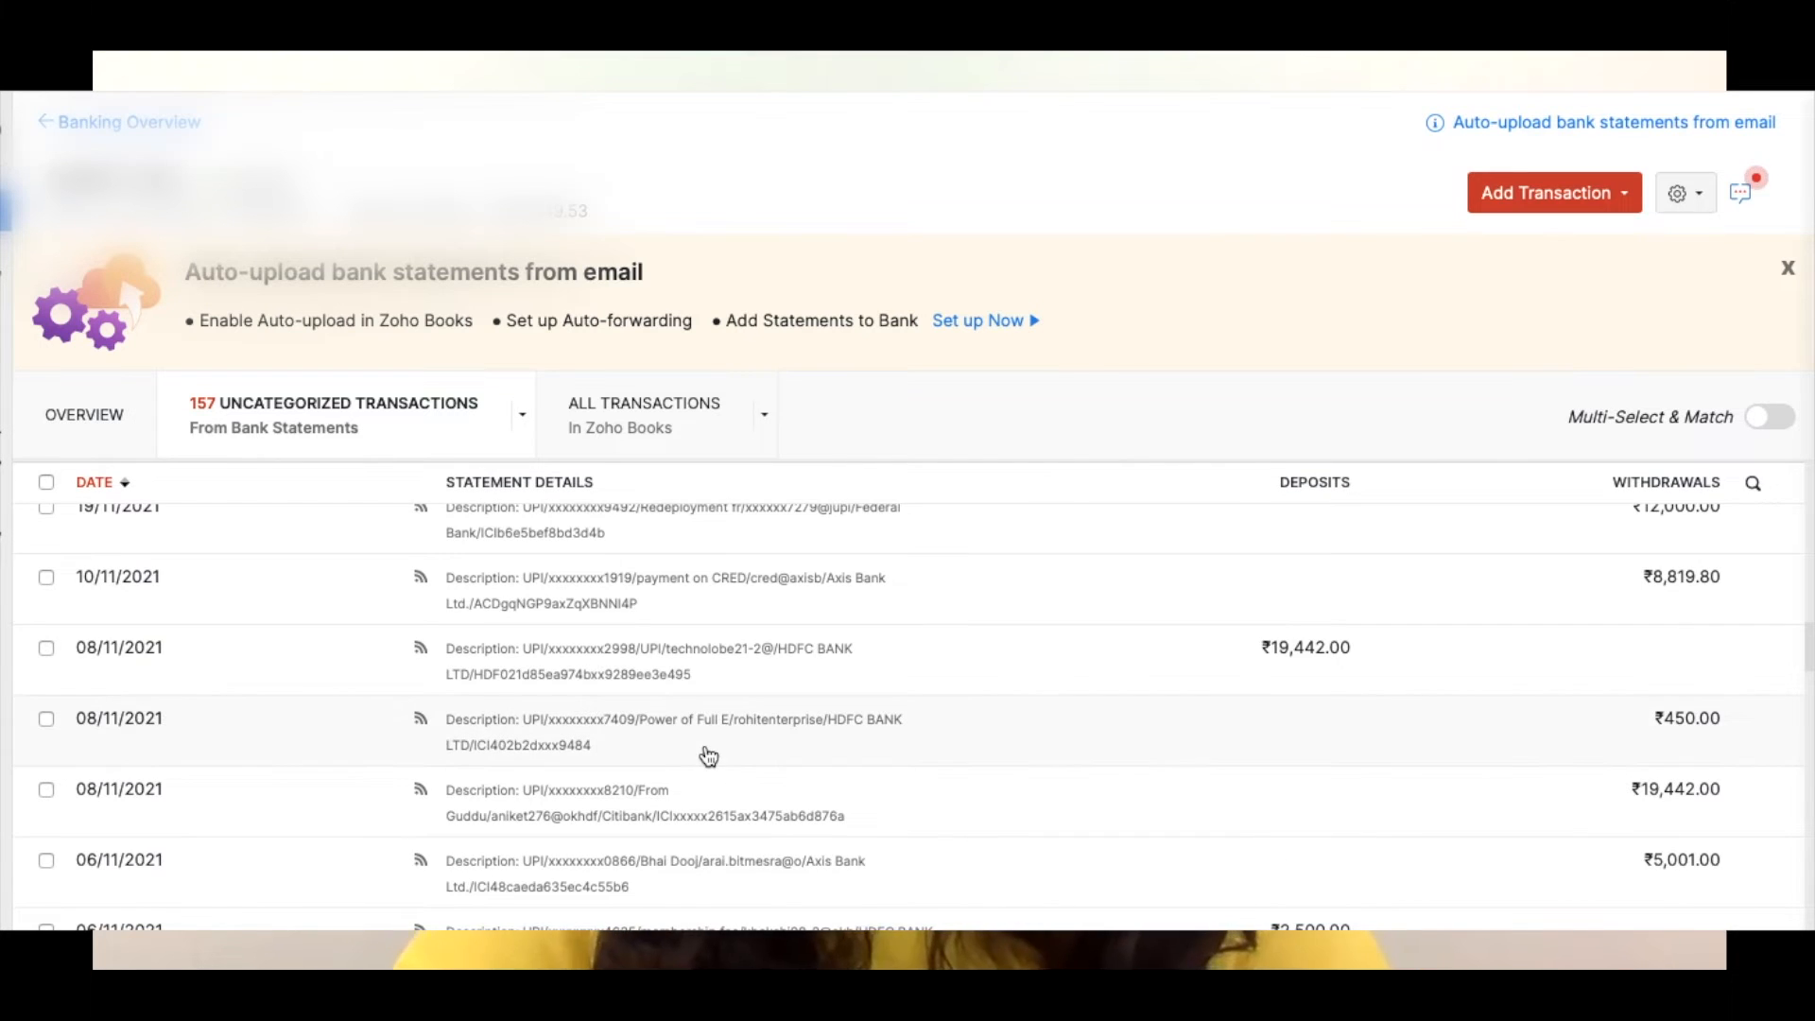
{"action": "scroll", "coordinate": [706, 753], "scroll_direction": "up", "scroll_amount": 8}
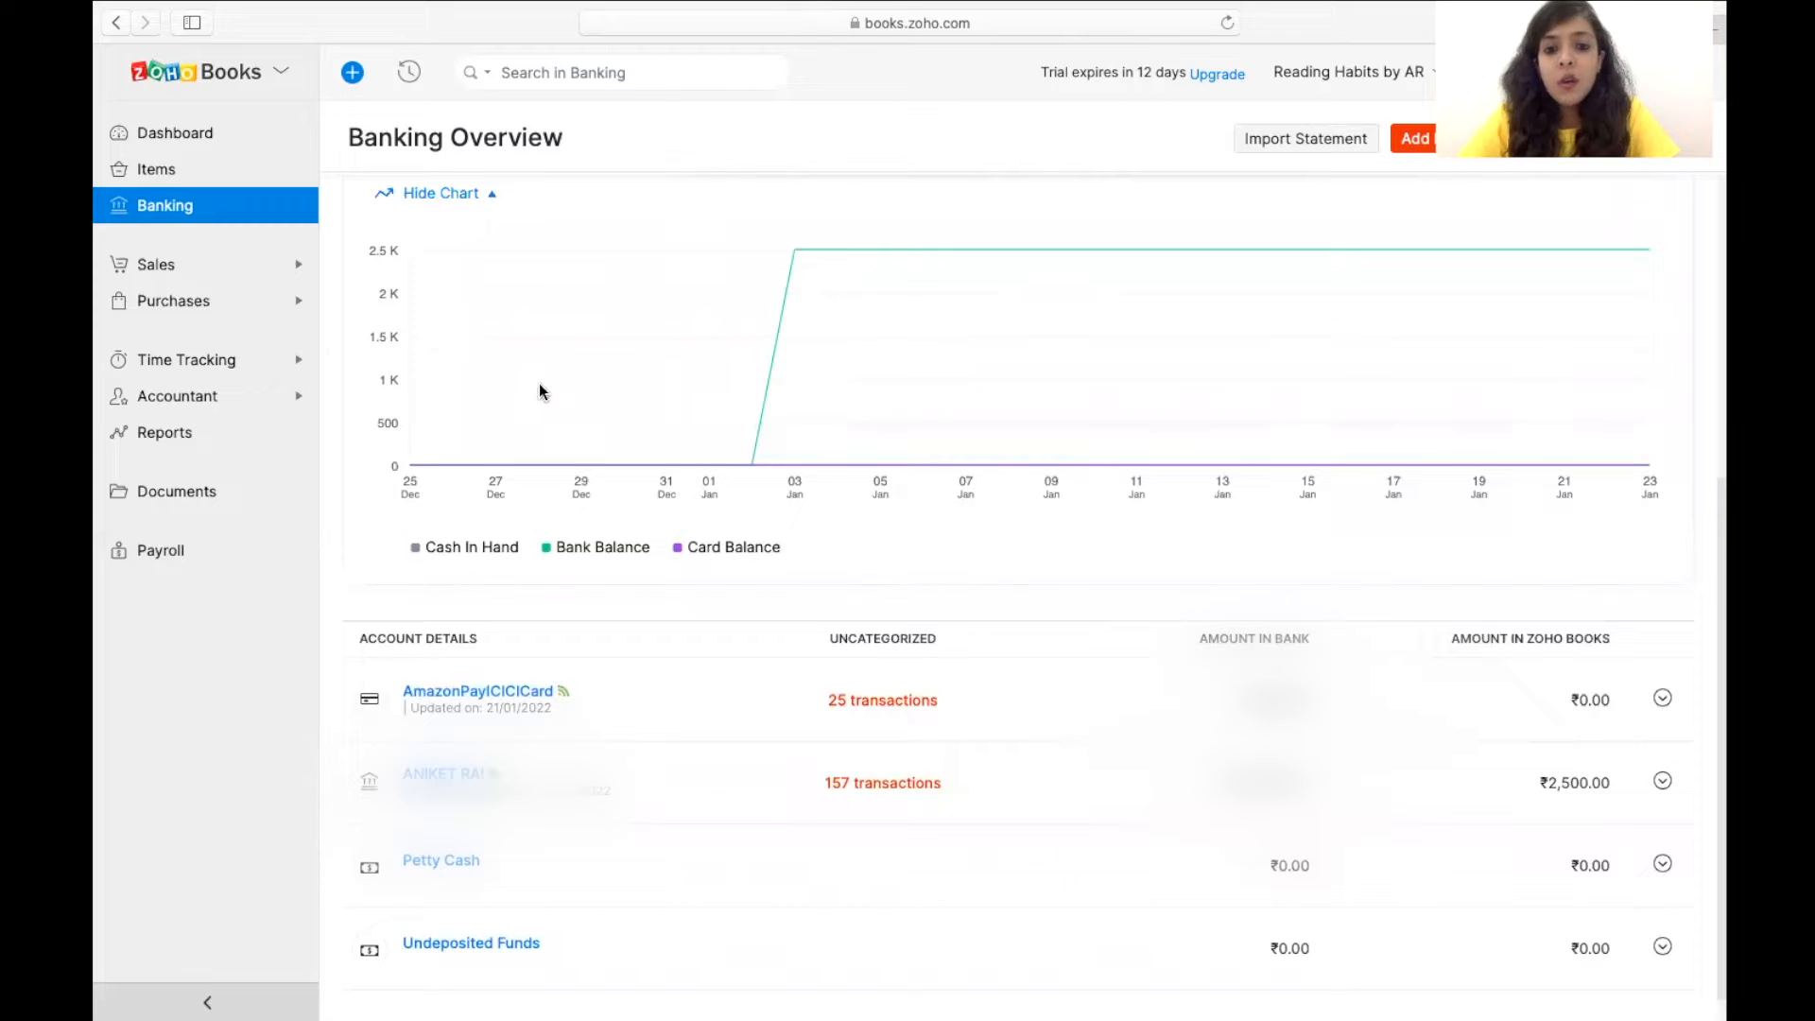
Step: Open the bank account's 157 uncategorized transactions from the Banking Overview and examine the list through to the oldest entry
{"action": "mouse_move", "coordinate": [538, 382]}
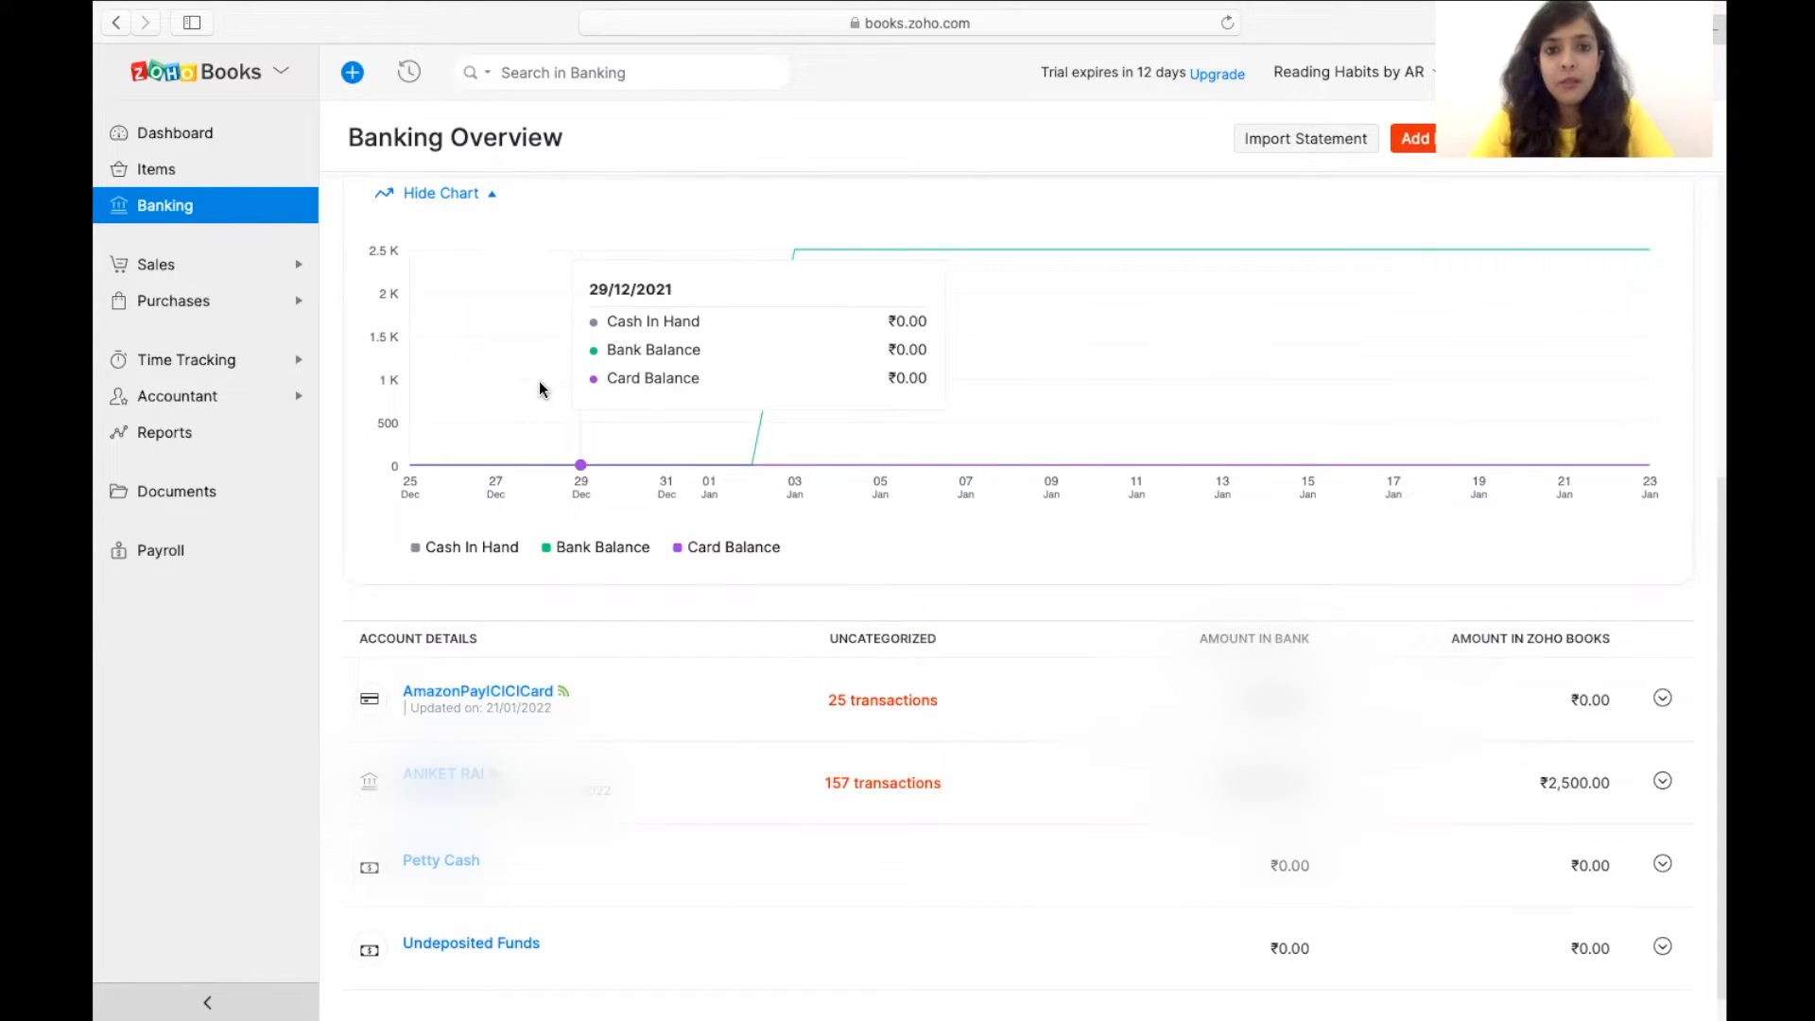
{"action": "left_click", "coordinate": [910, 781]}
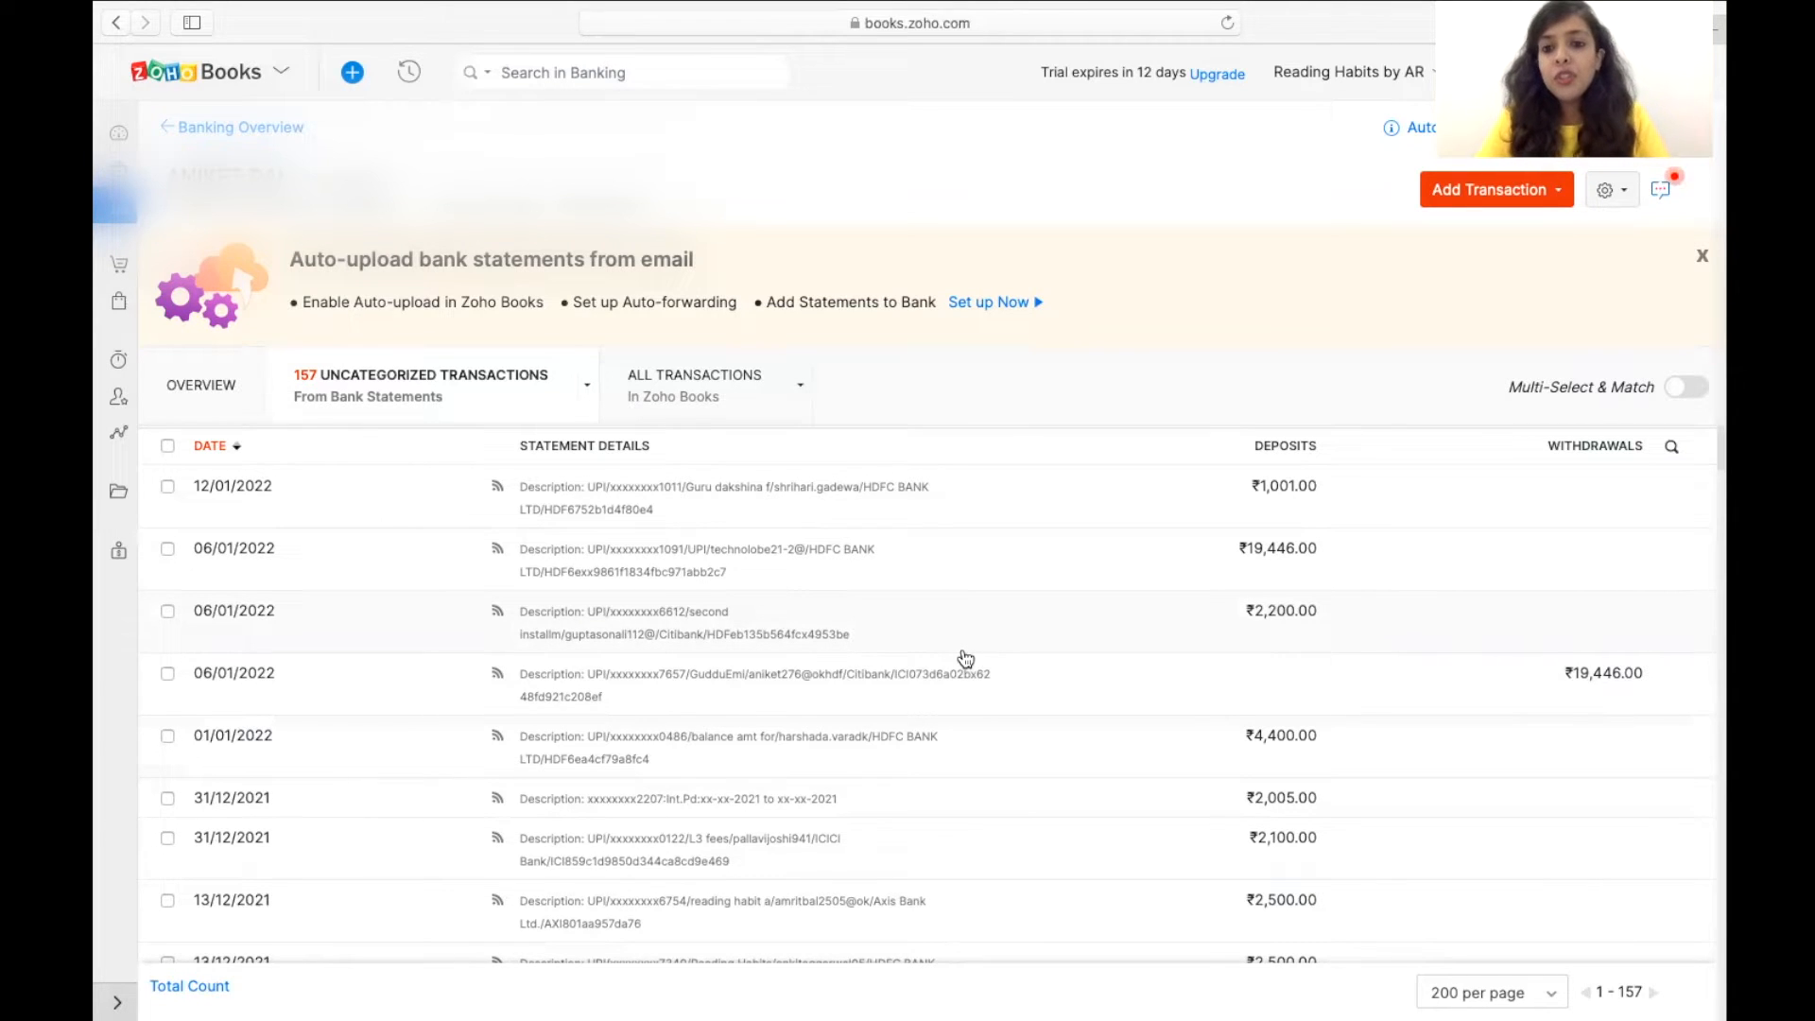
{"action": "scroll", "coordinate": [1401, 674], "scroll_direction": "down", "scroll_amount": 15}
{"action": "scroll", "coordinate": [1399, 671], "scroll_direction": "up", "scroll_amount": 15}
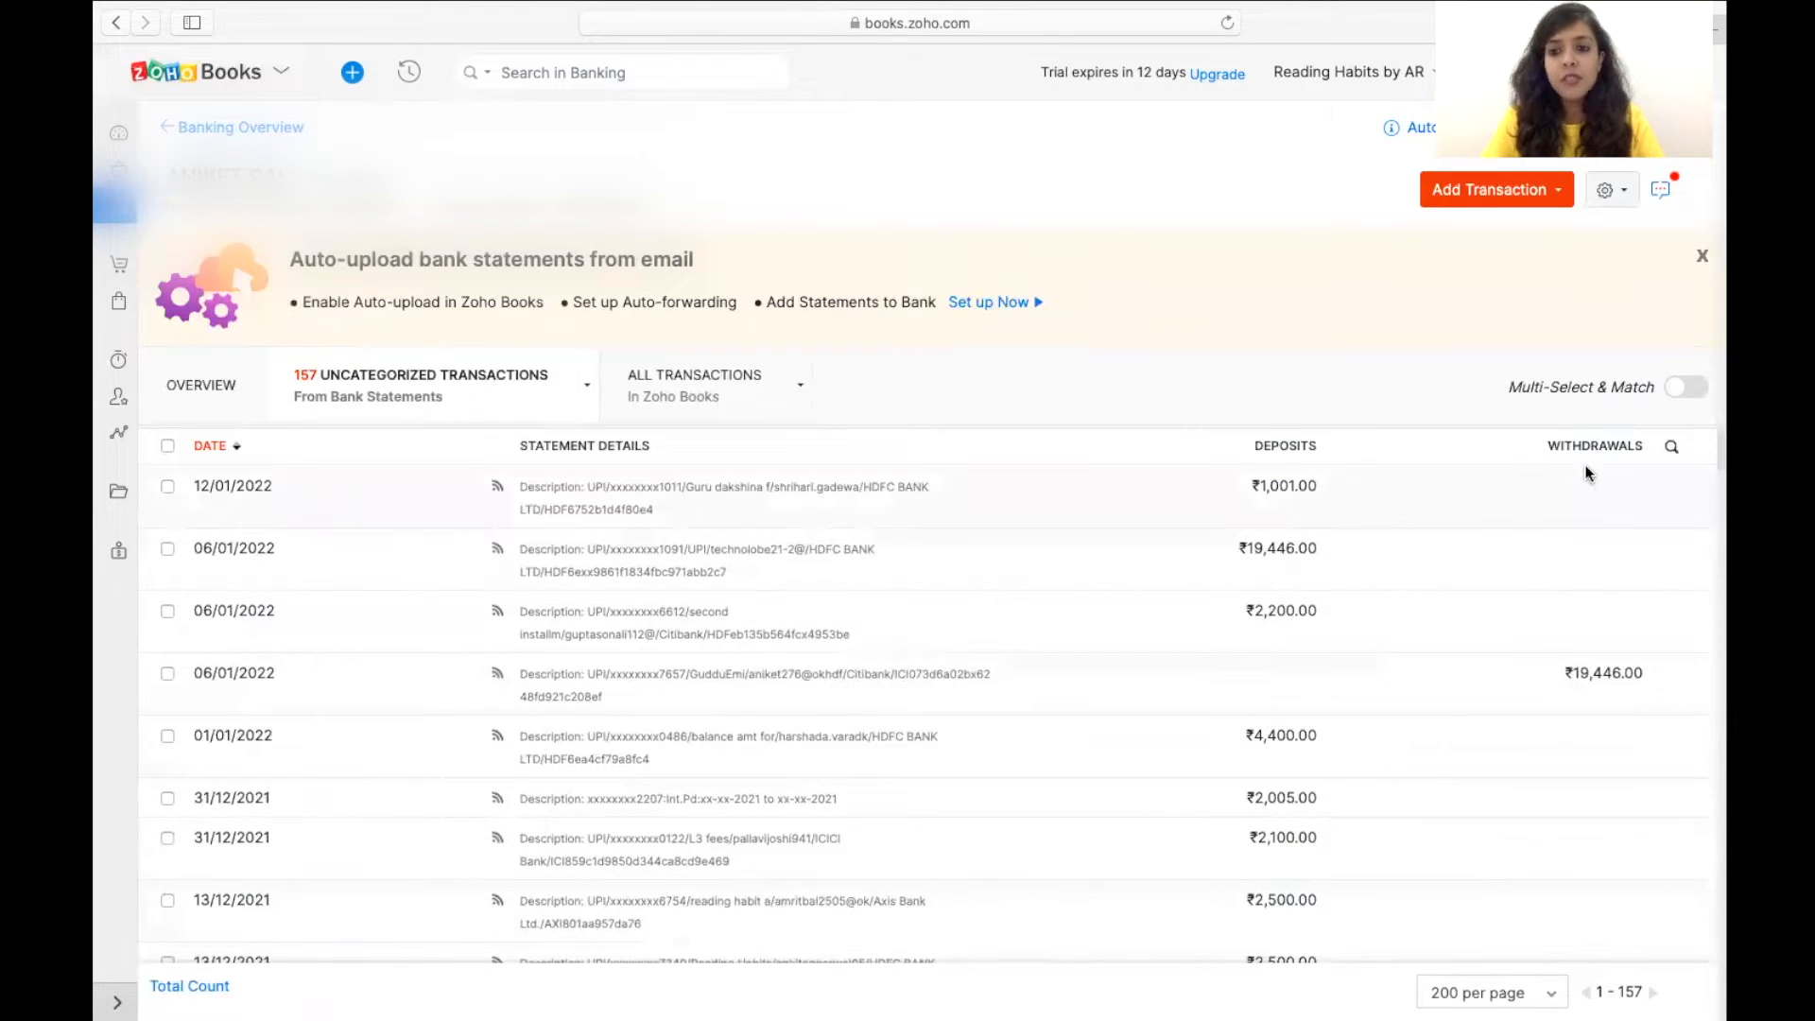
{"action": "scroll", "coordinate": [1593, 662], "scroll_direction": "down", "scroll_amount": 7}
{"action": "scroll", "coordinate": [1606, 986], "scroll_direction": "down", "scroll_amount": 20}
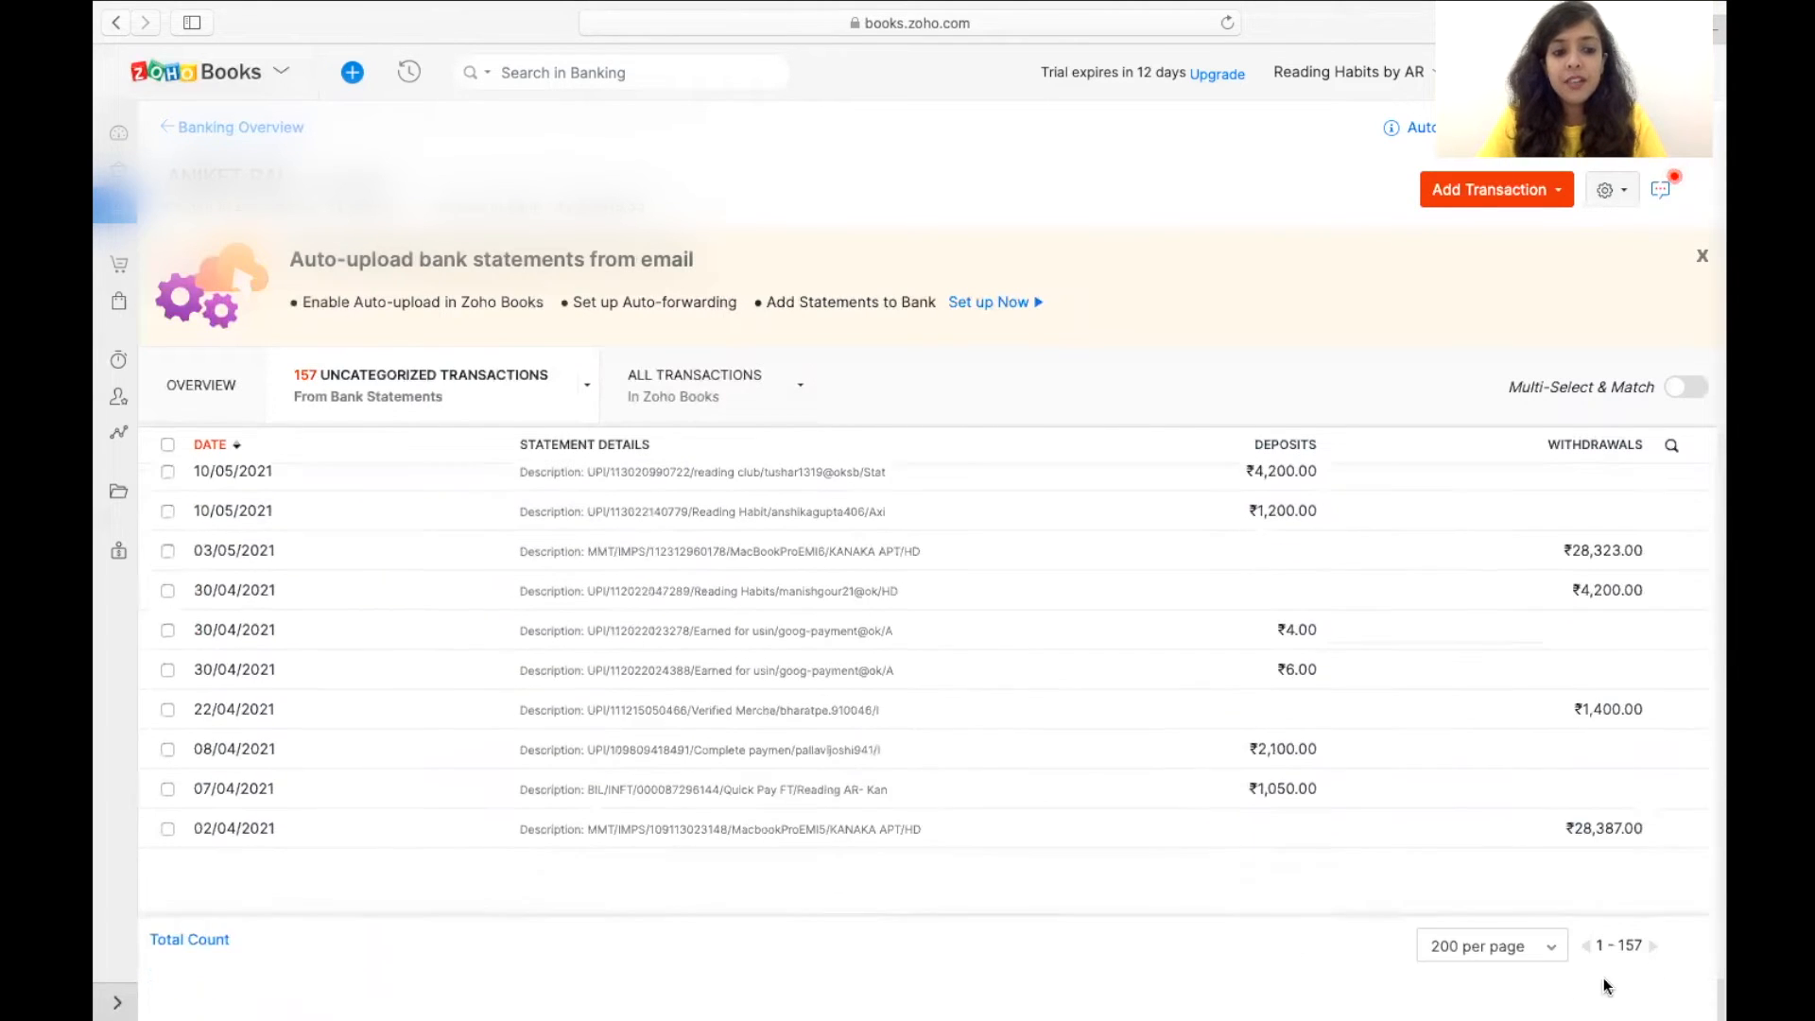
{"action": "scroll", "coordinate": [1571, 774], "scroll_direction": "up", "scroll_amount": 20}
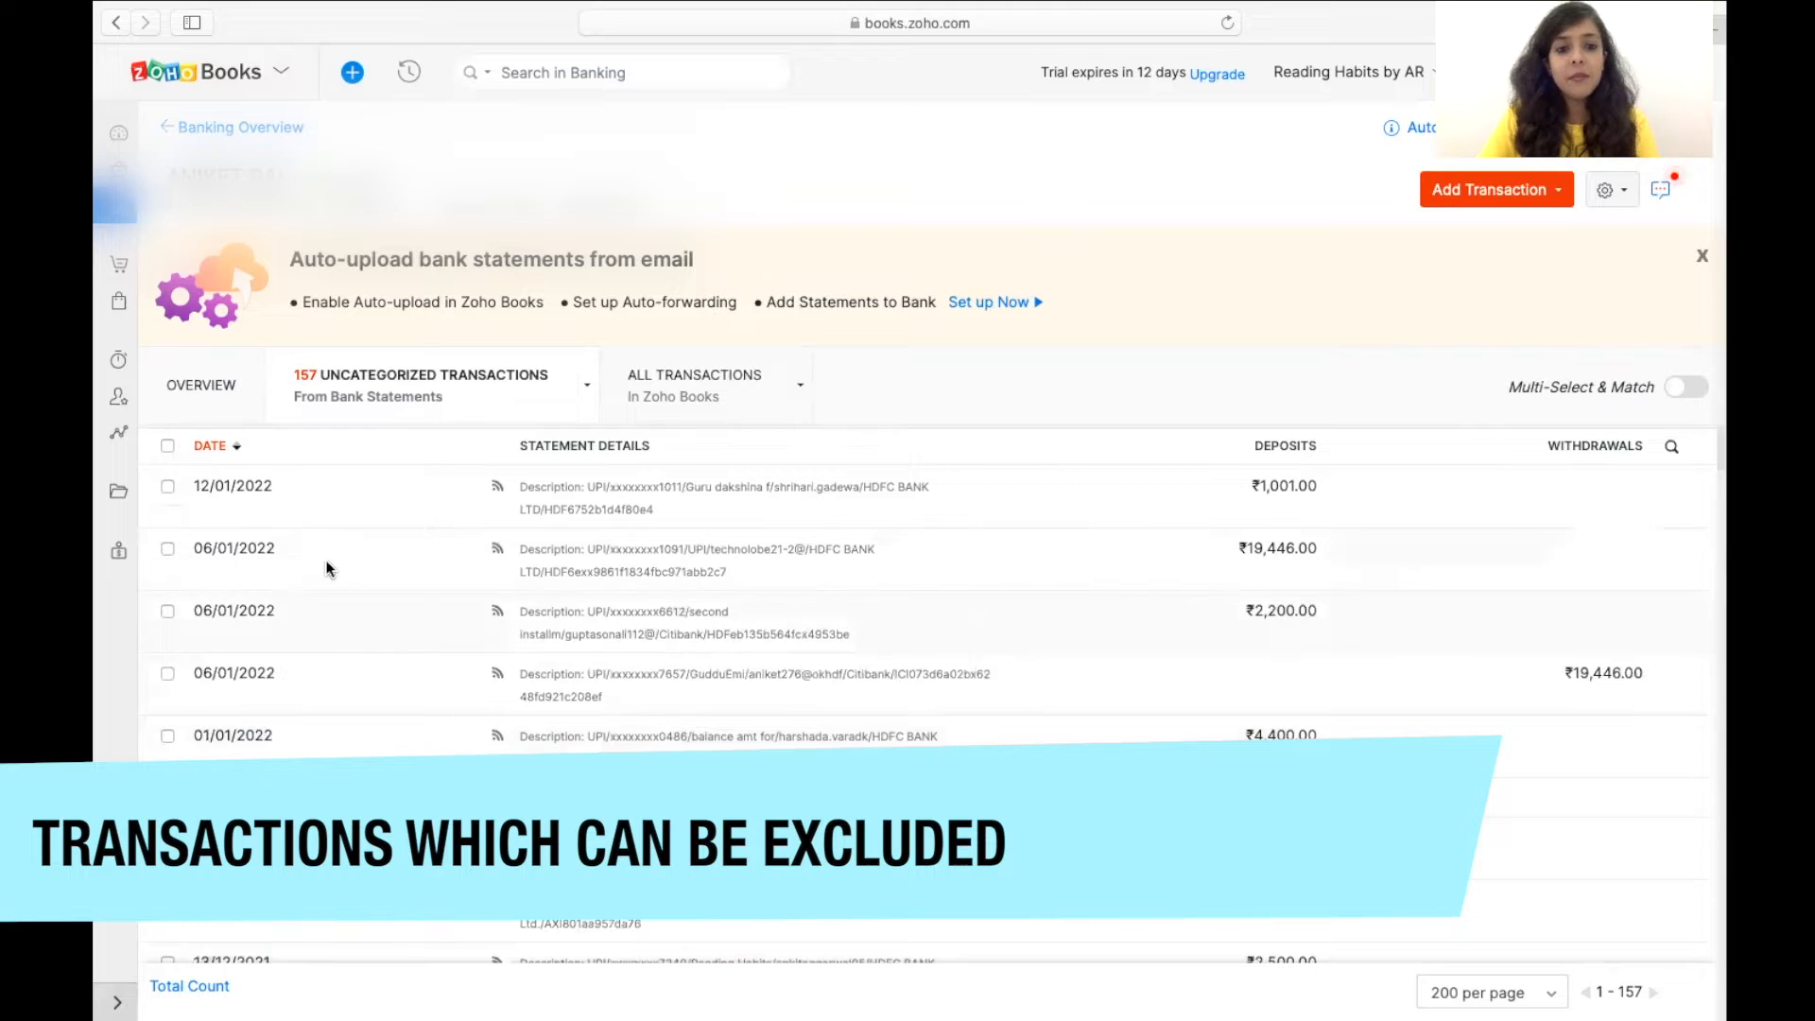
Step: Exclude the ₹19,446.00 deposit and withdrawal dated 06/01/2022 with the reason "Nullified" and check the filter choices for statement transactions
{"action": "left_click", "coordinate": [167, 549]}
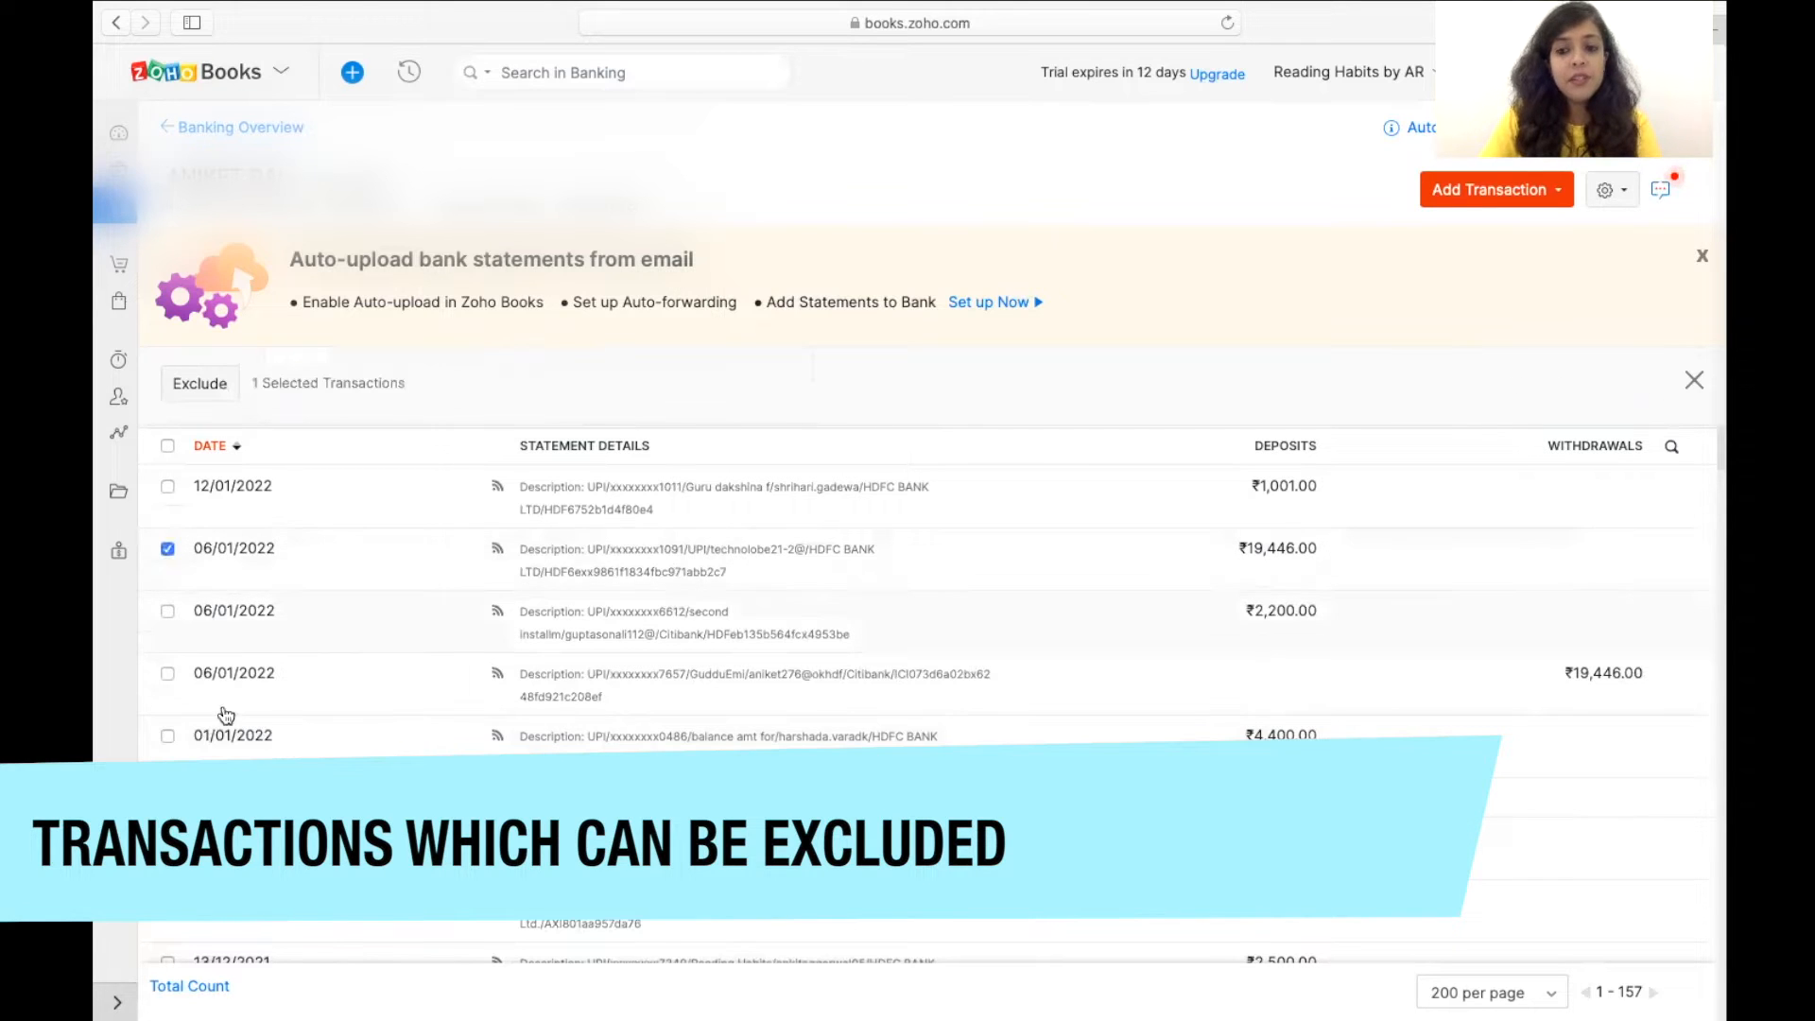
{"action": "left_click", "coordinate": [168, 673]}
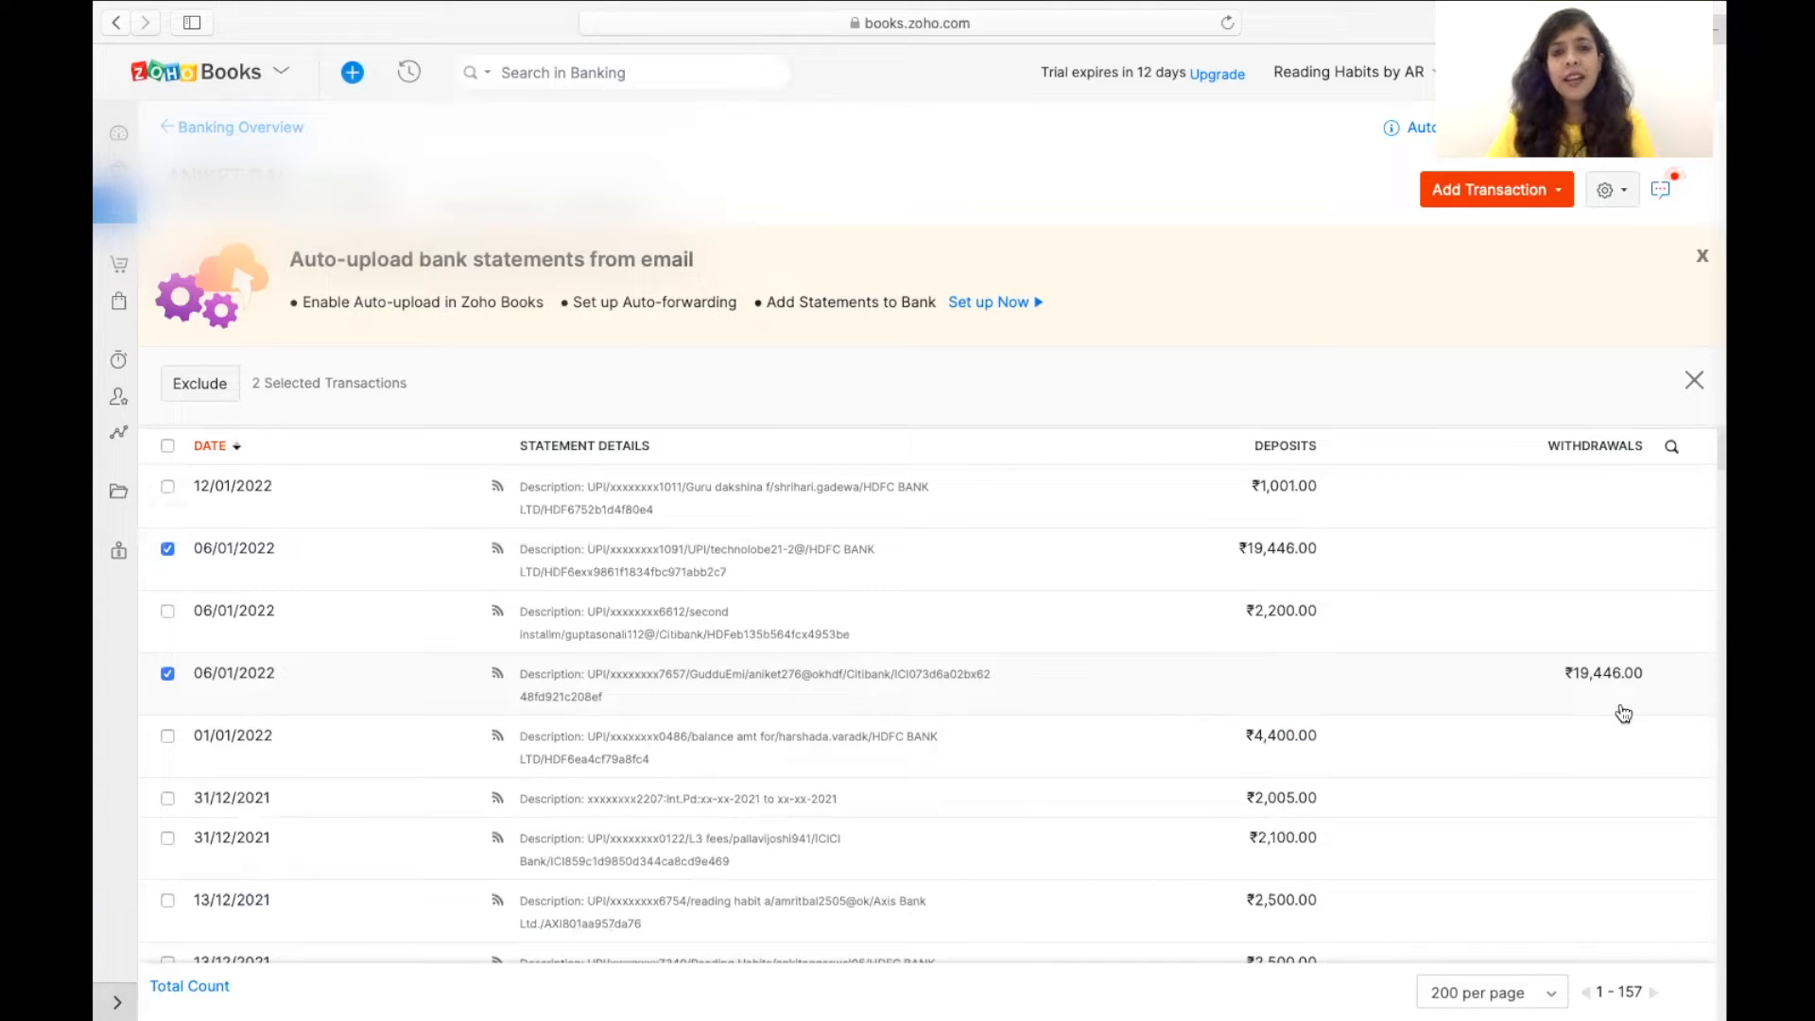
{"action": "left_click", "coordinate": [223, 393]}
{"action": "left_click", "coordinate": [811, 212]}
{"action": "type", "text": "Nullif"}
{"action": "type", "text": "y"}
{"action": "key", "text": "BackSpace"}
{"action": "type", "text": "ied"}
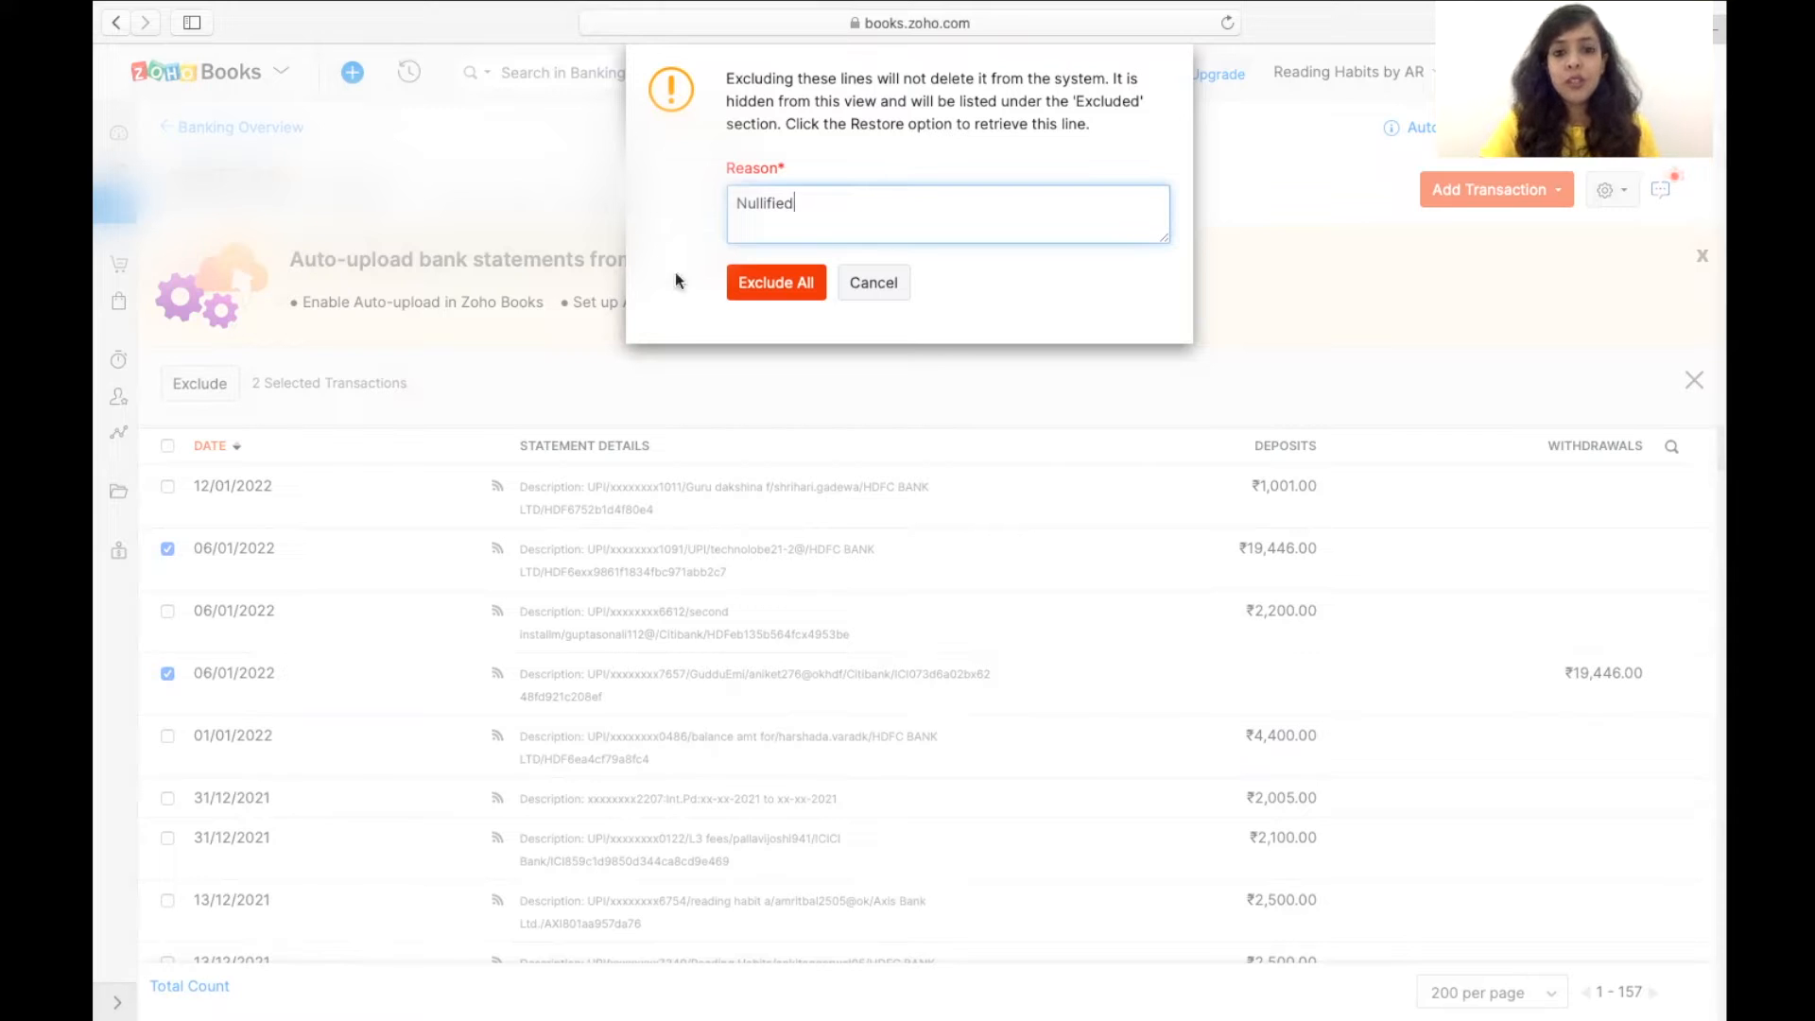
{"action": "left_click", "coordinate": [737, 291]}
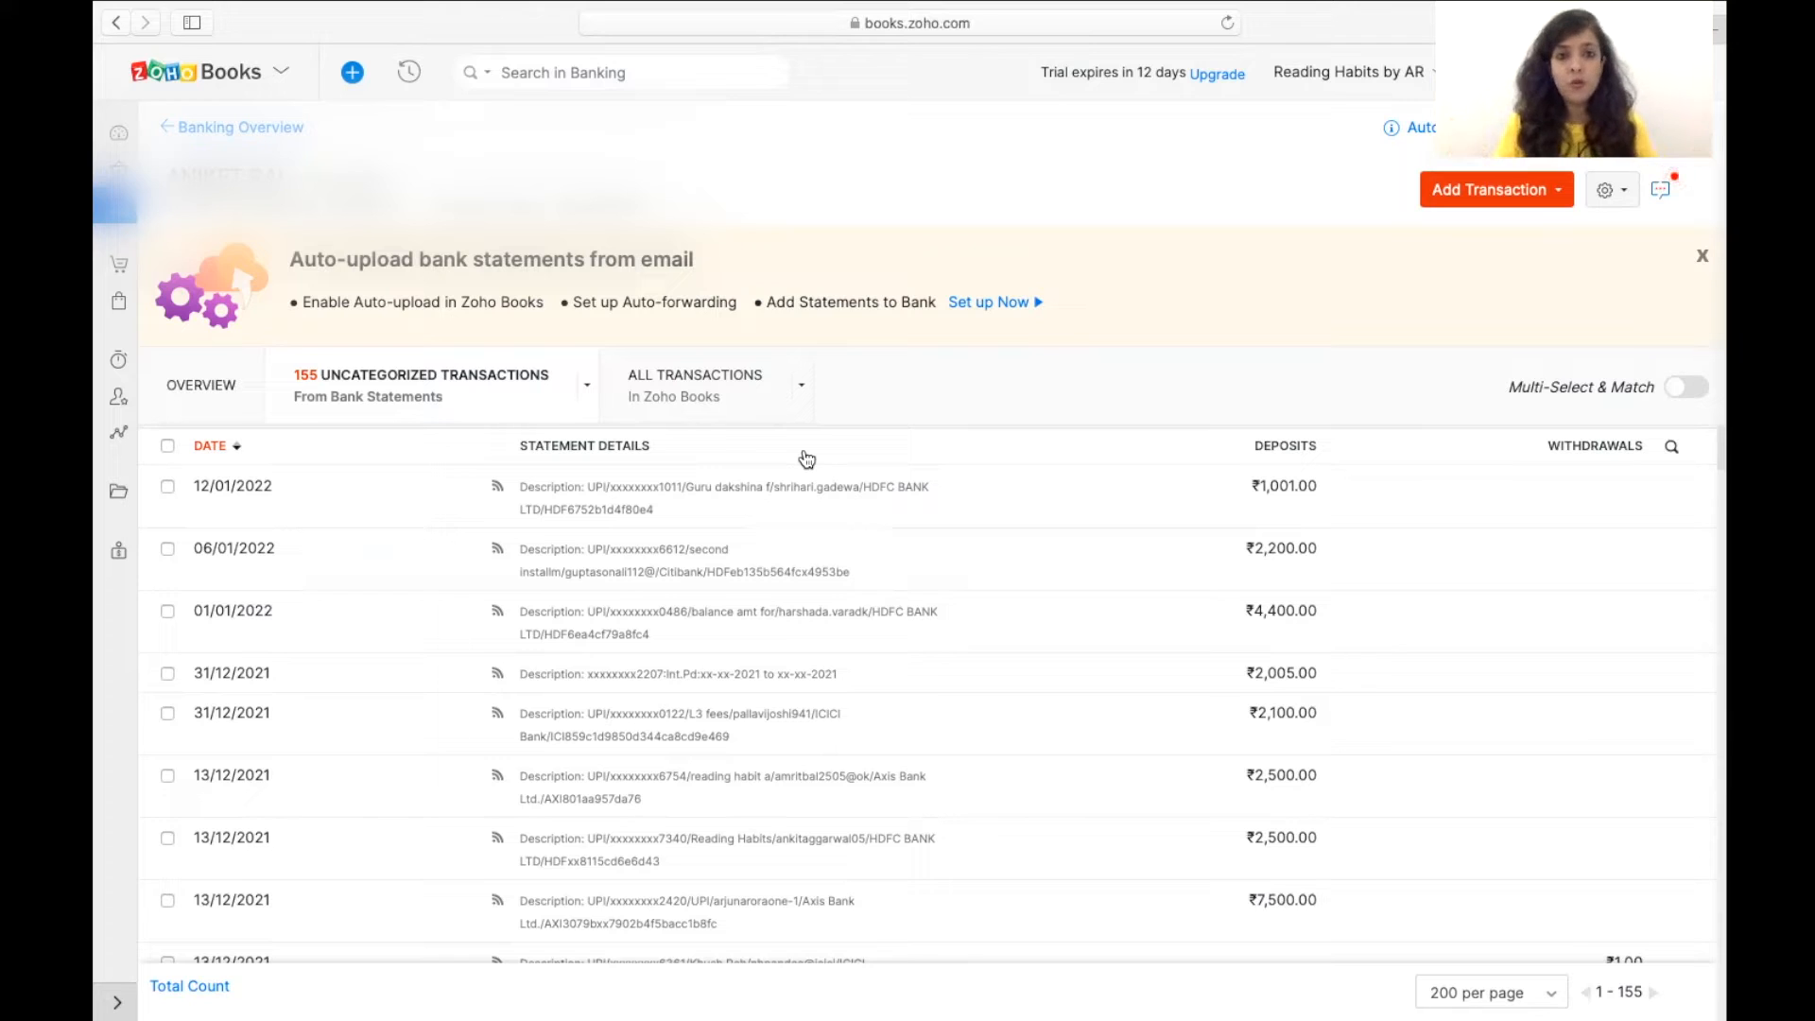
{"action": "left_click", "coordinate": [588, 387]}
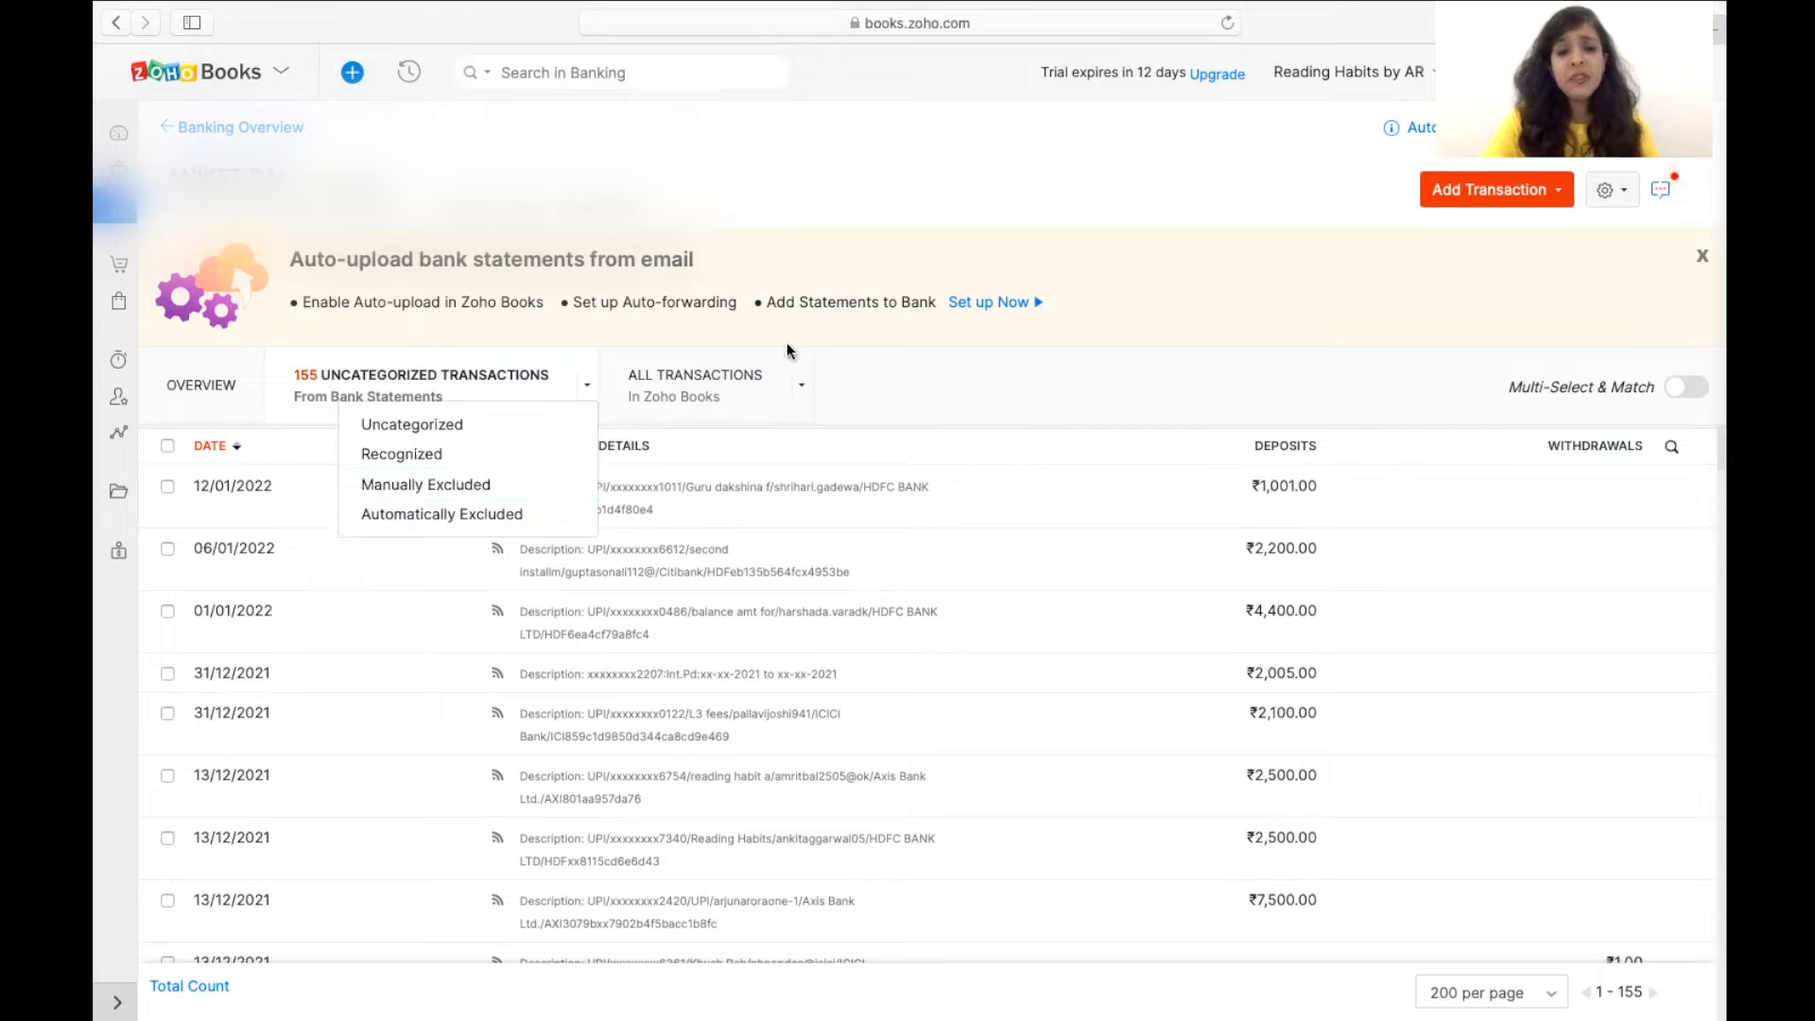
{"action": "left_click", "coordinate": [796, 229]}
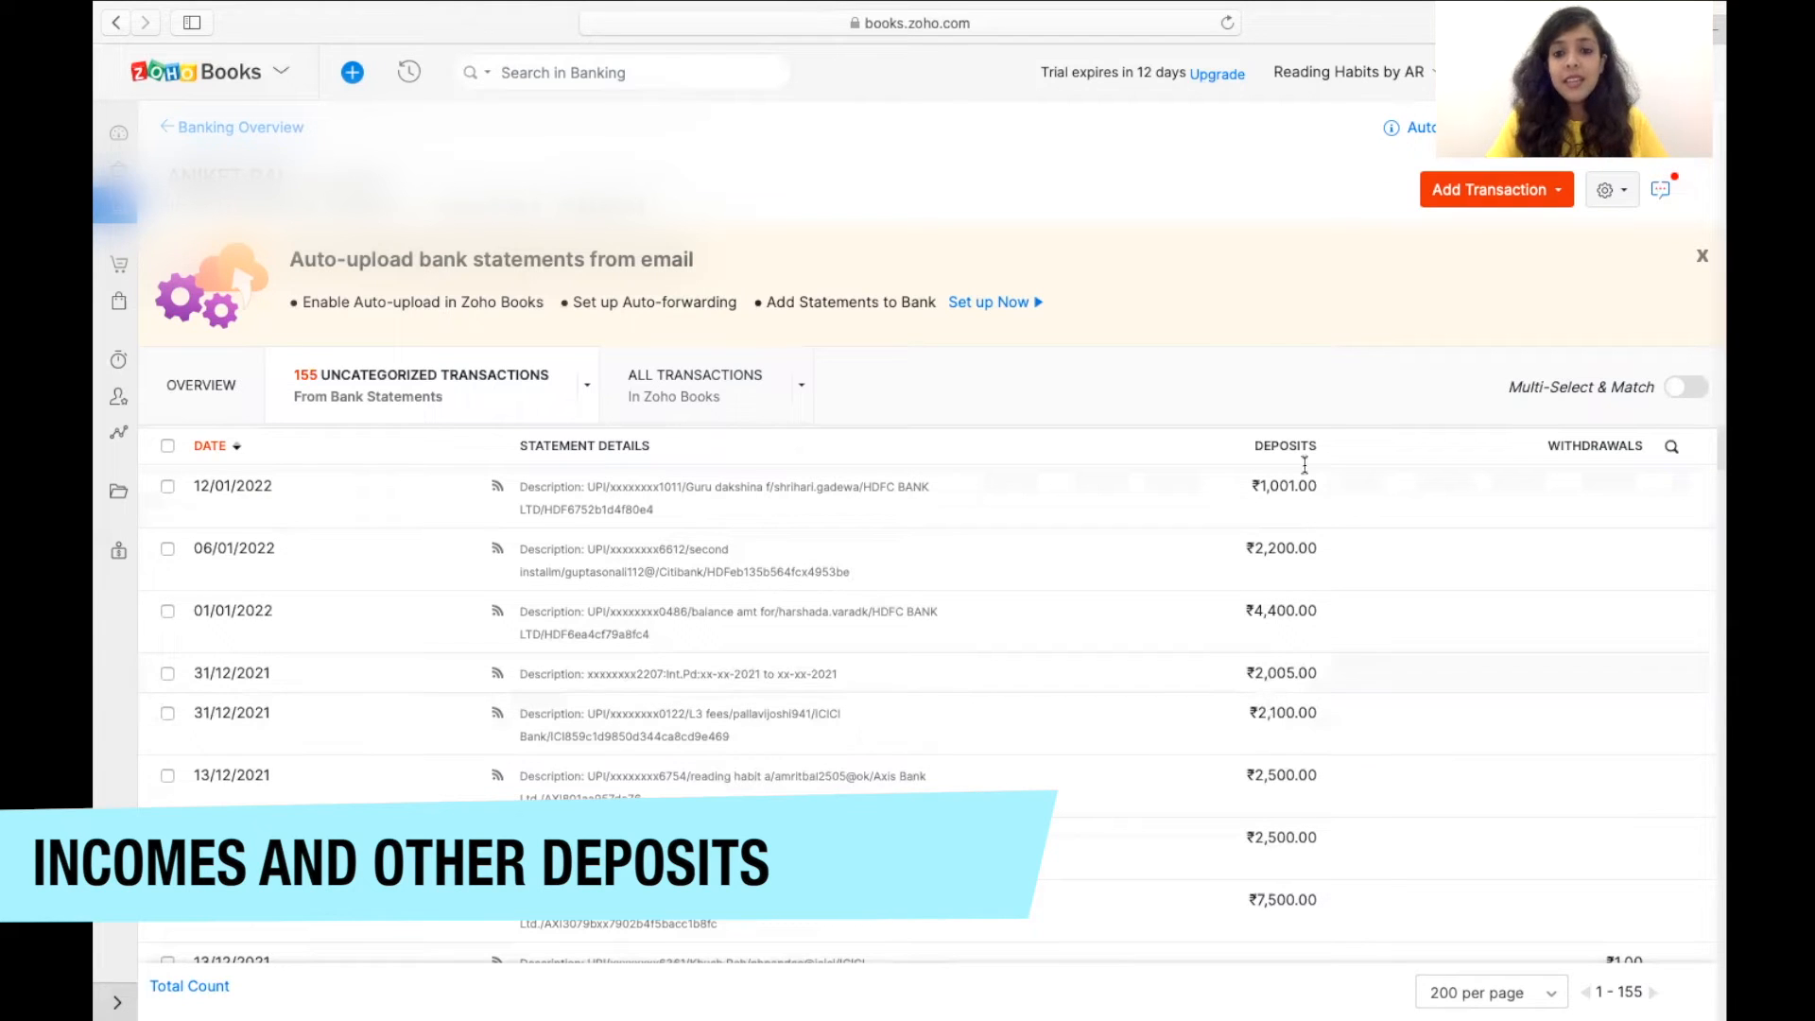
Step: Try to categorize the ₹2,200.00 deposit dated 06/01/2022 as a Customer Payment and check the available customers
{"action": "left_click", "coordinate": [1281, 567]}
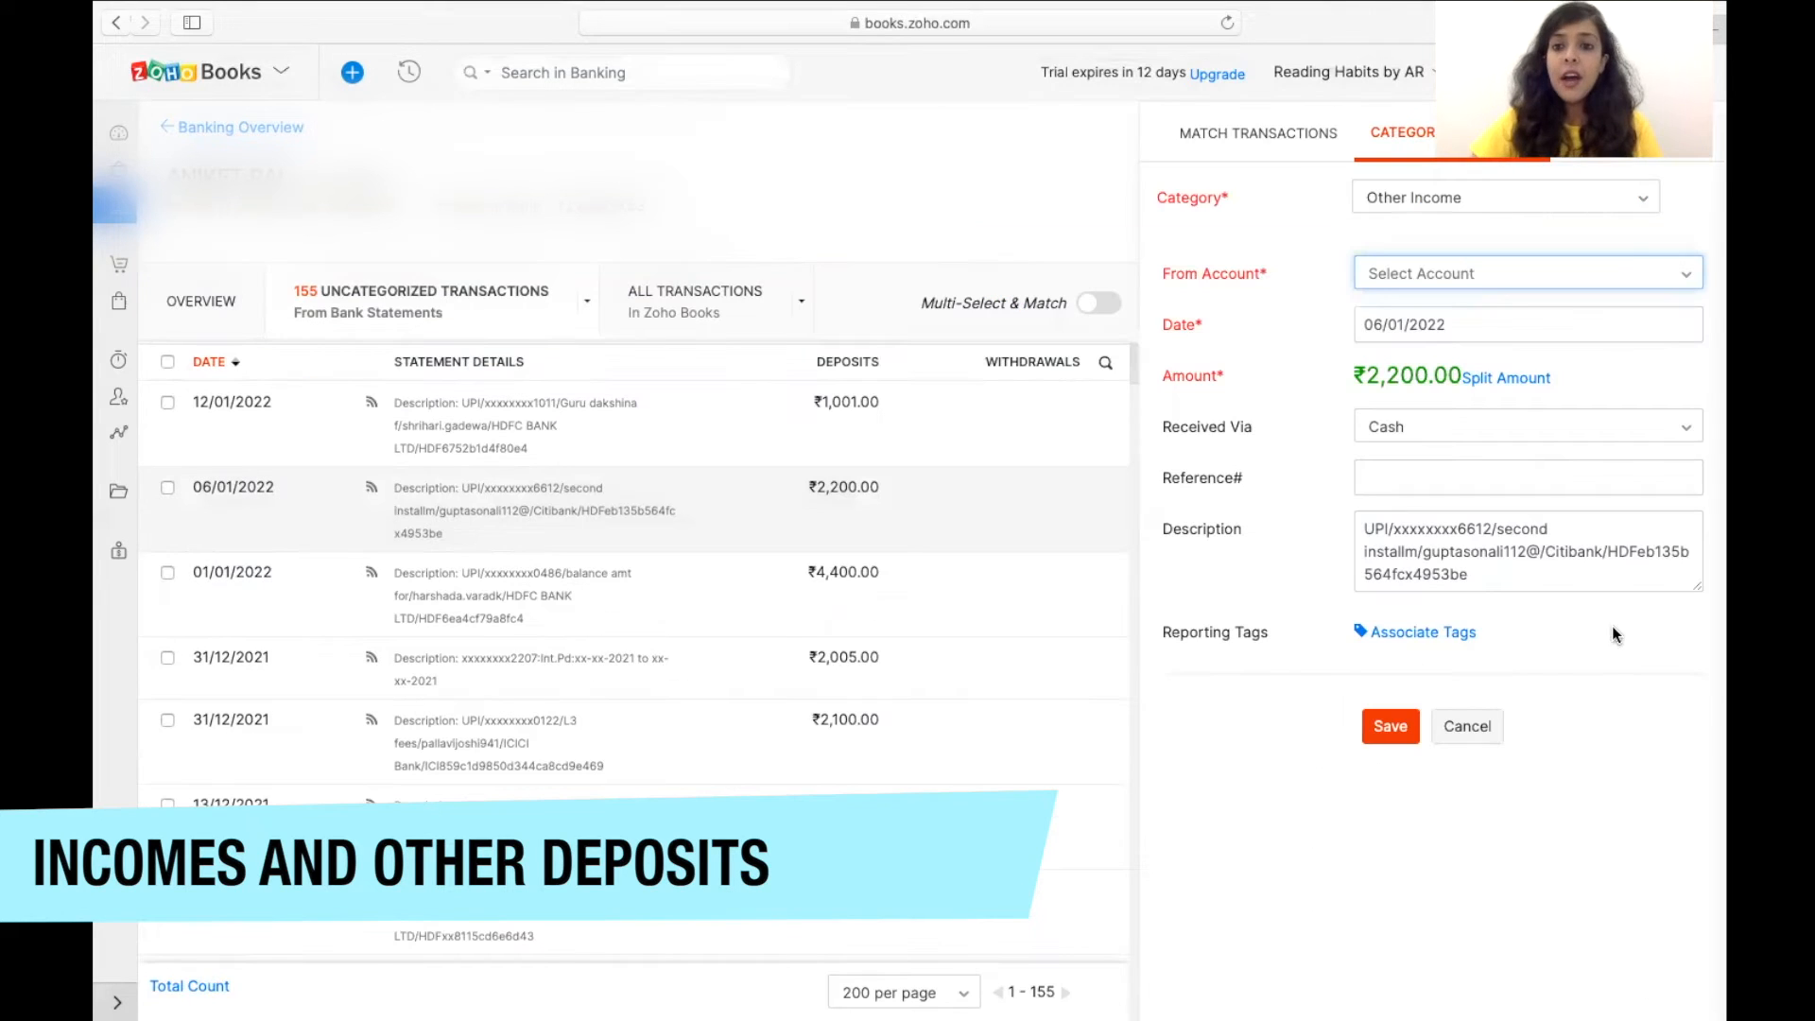
{"action": "left_click", "coordinate": [1530, 200]}
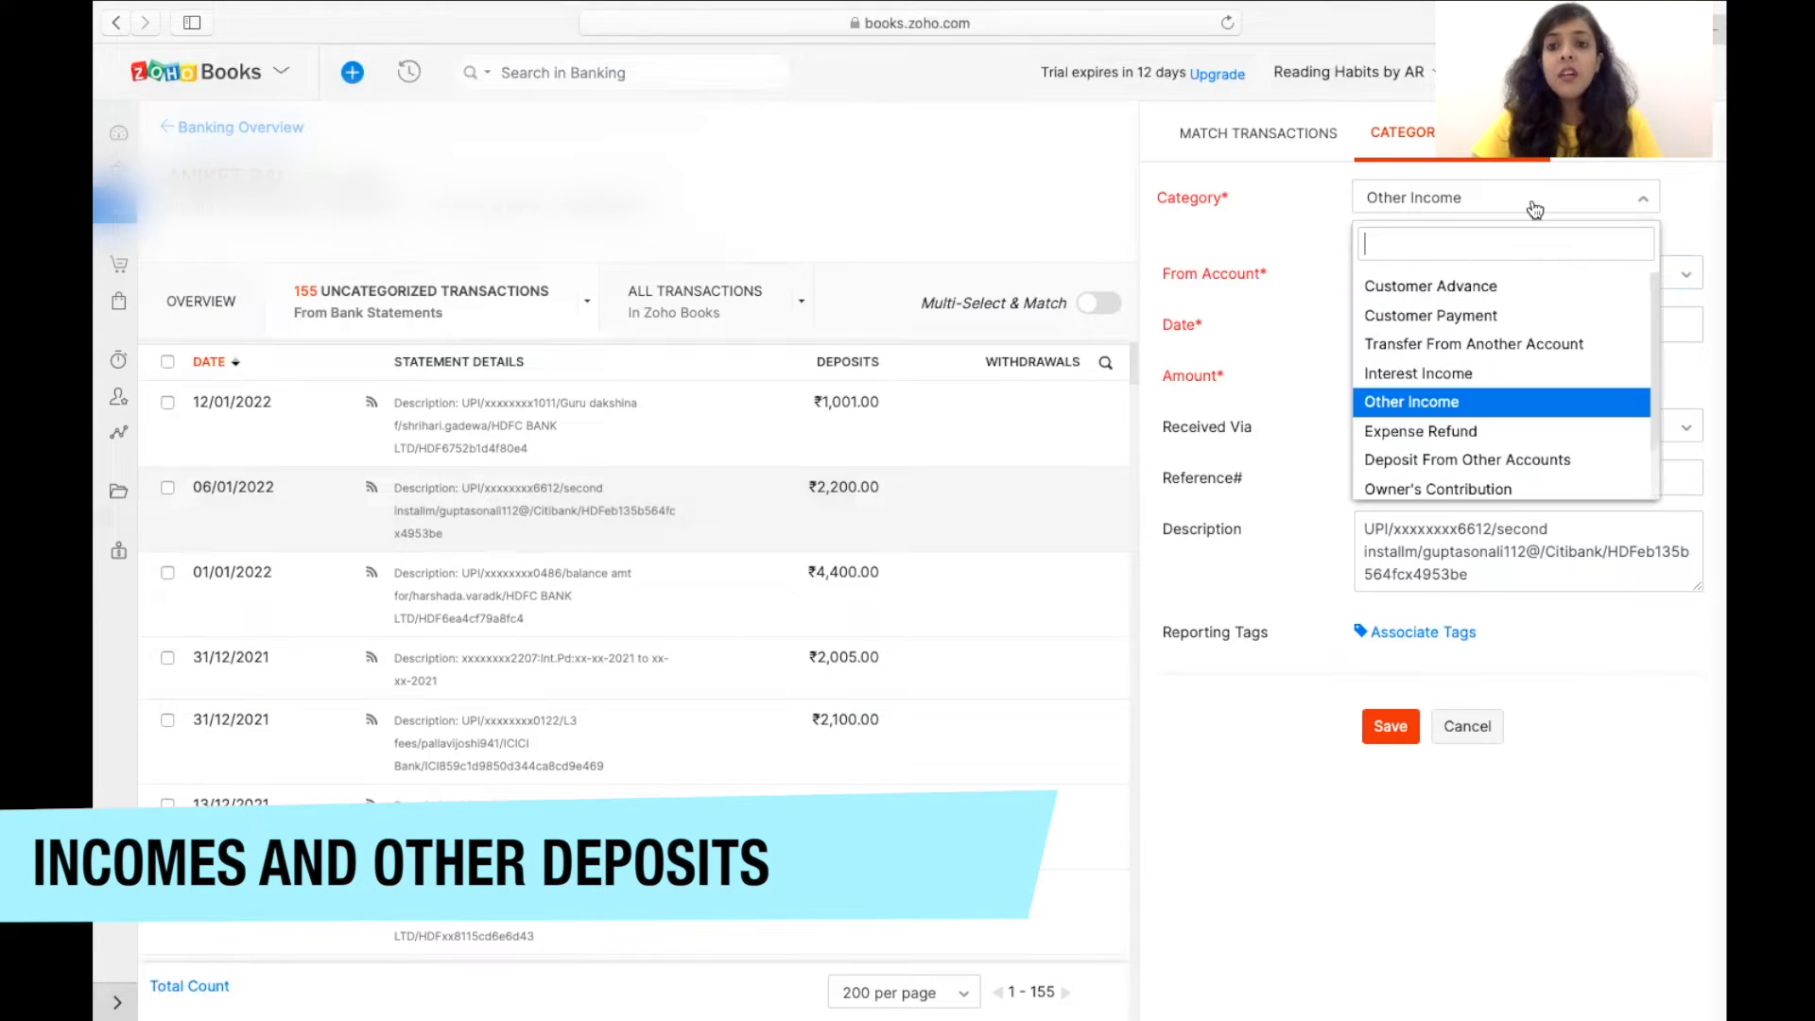
{"action": "left_click", "coordinate": [1490, 321]}
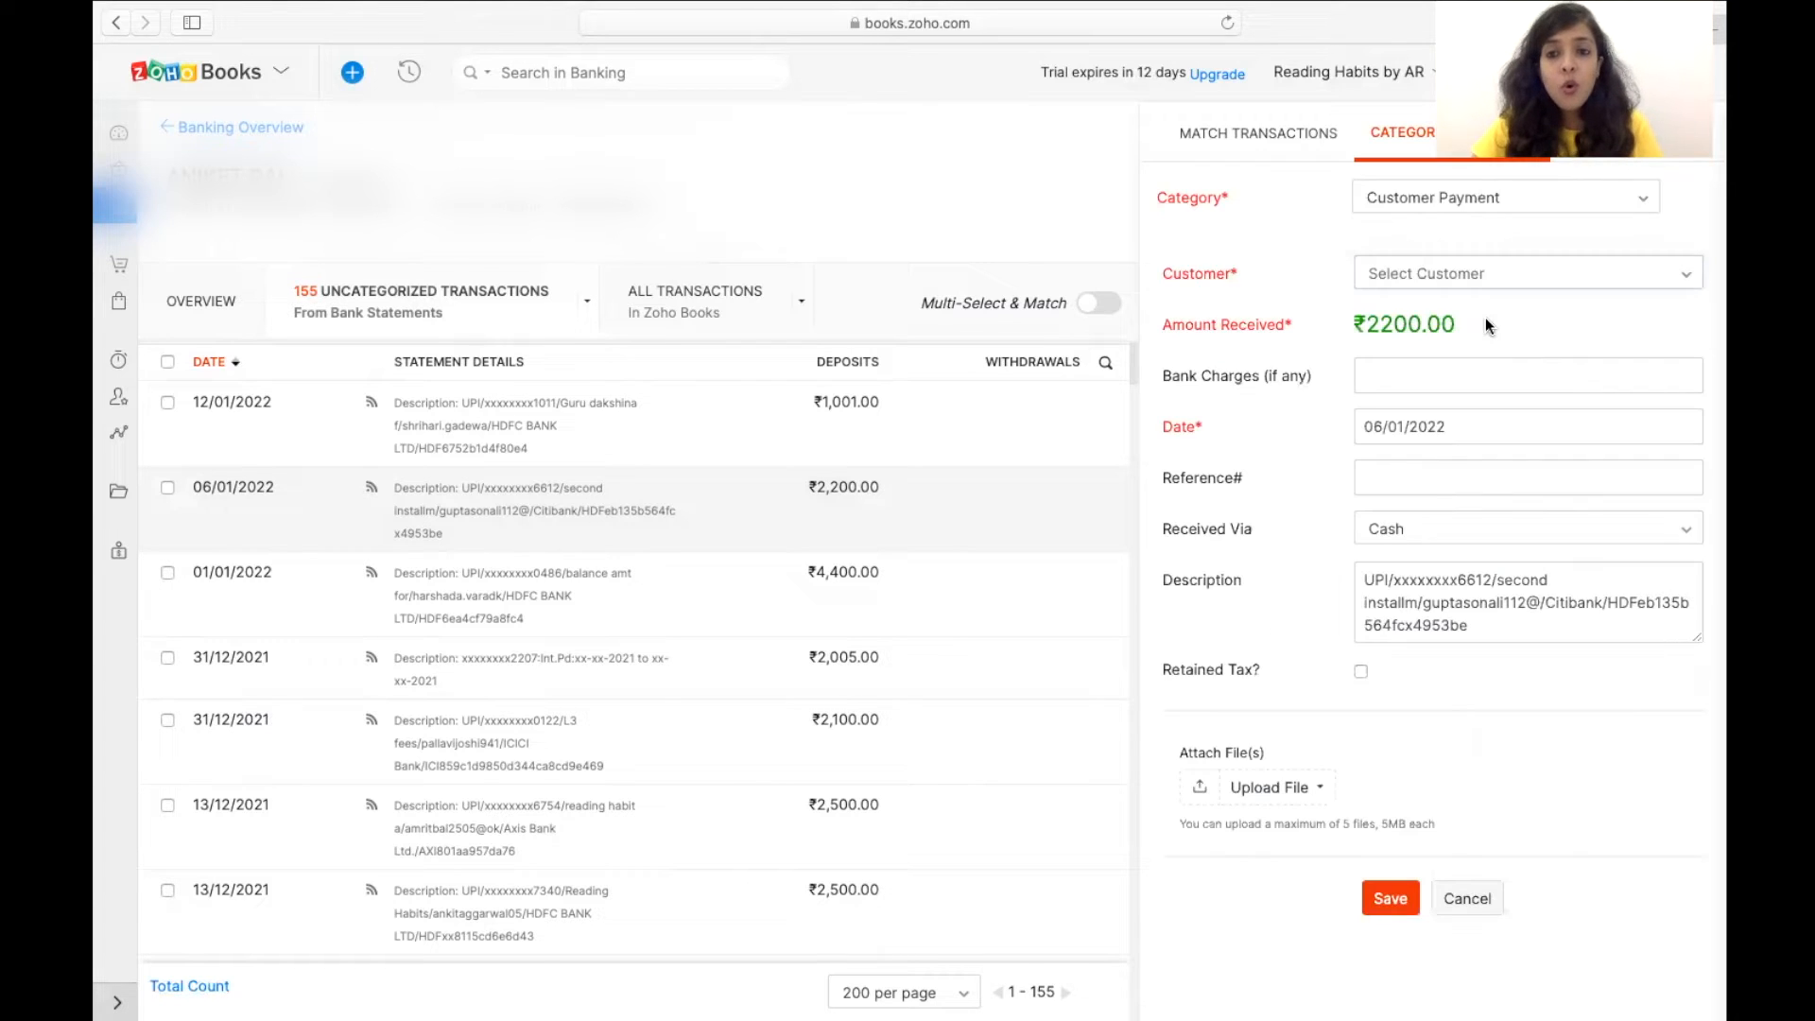
{"action": "left_click", "coordinate": [1453, 286]}
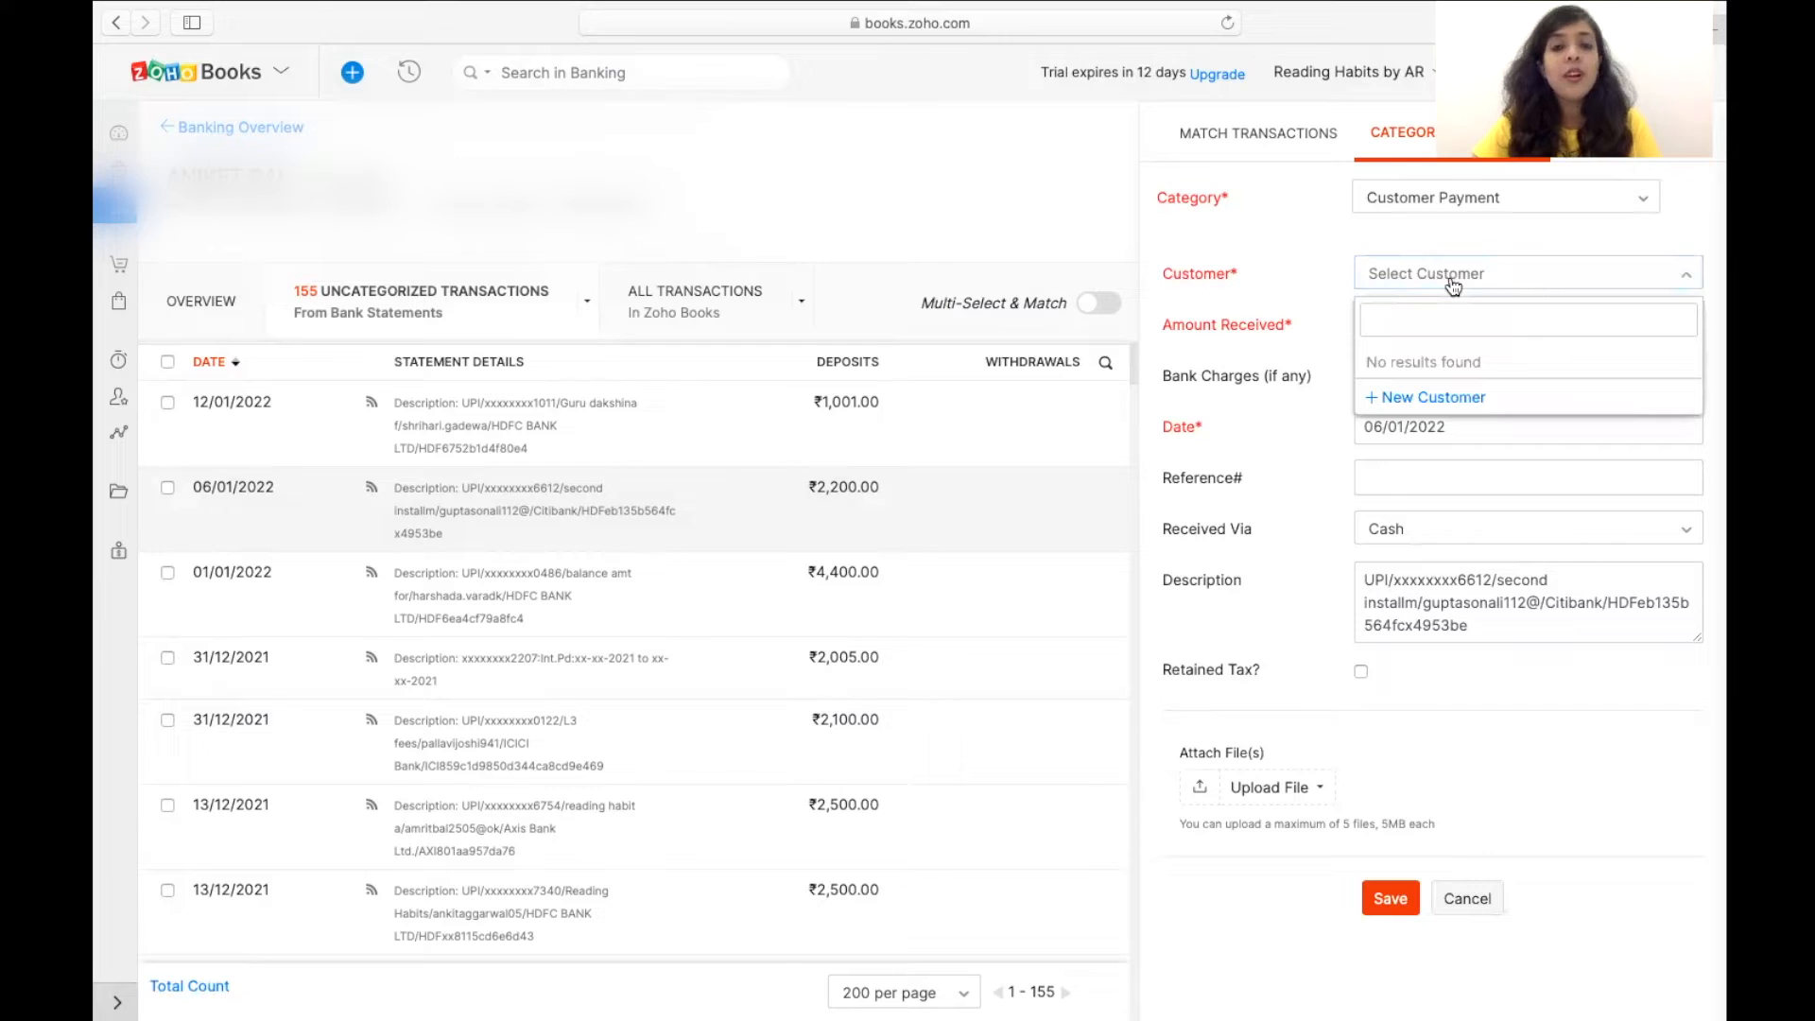
{"action": "left_click", "coordinate": [1453, 283]}
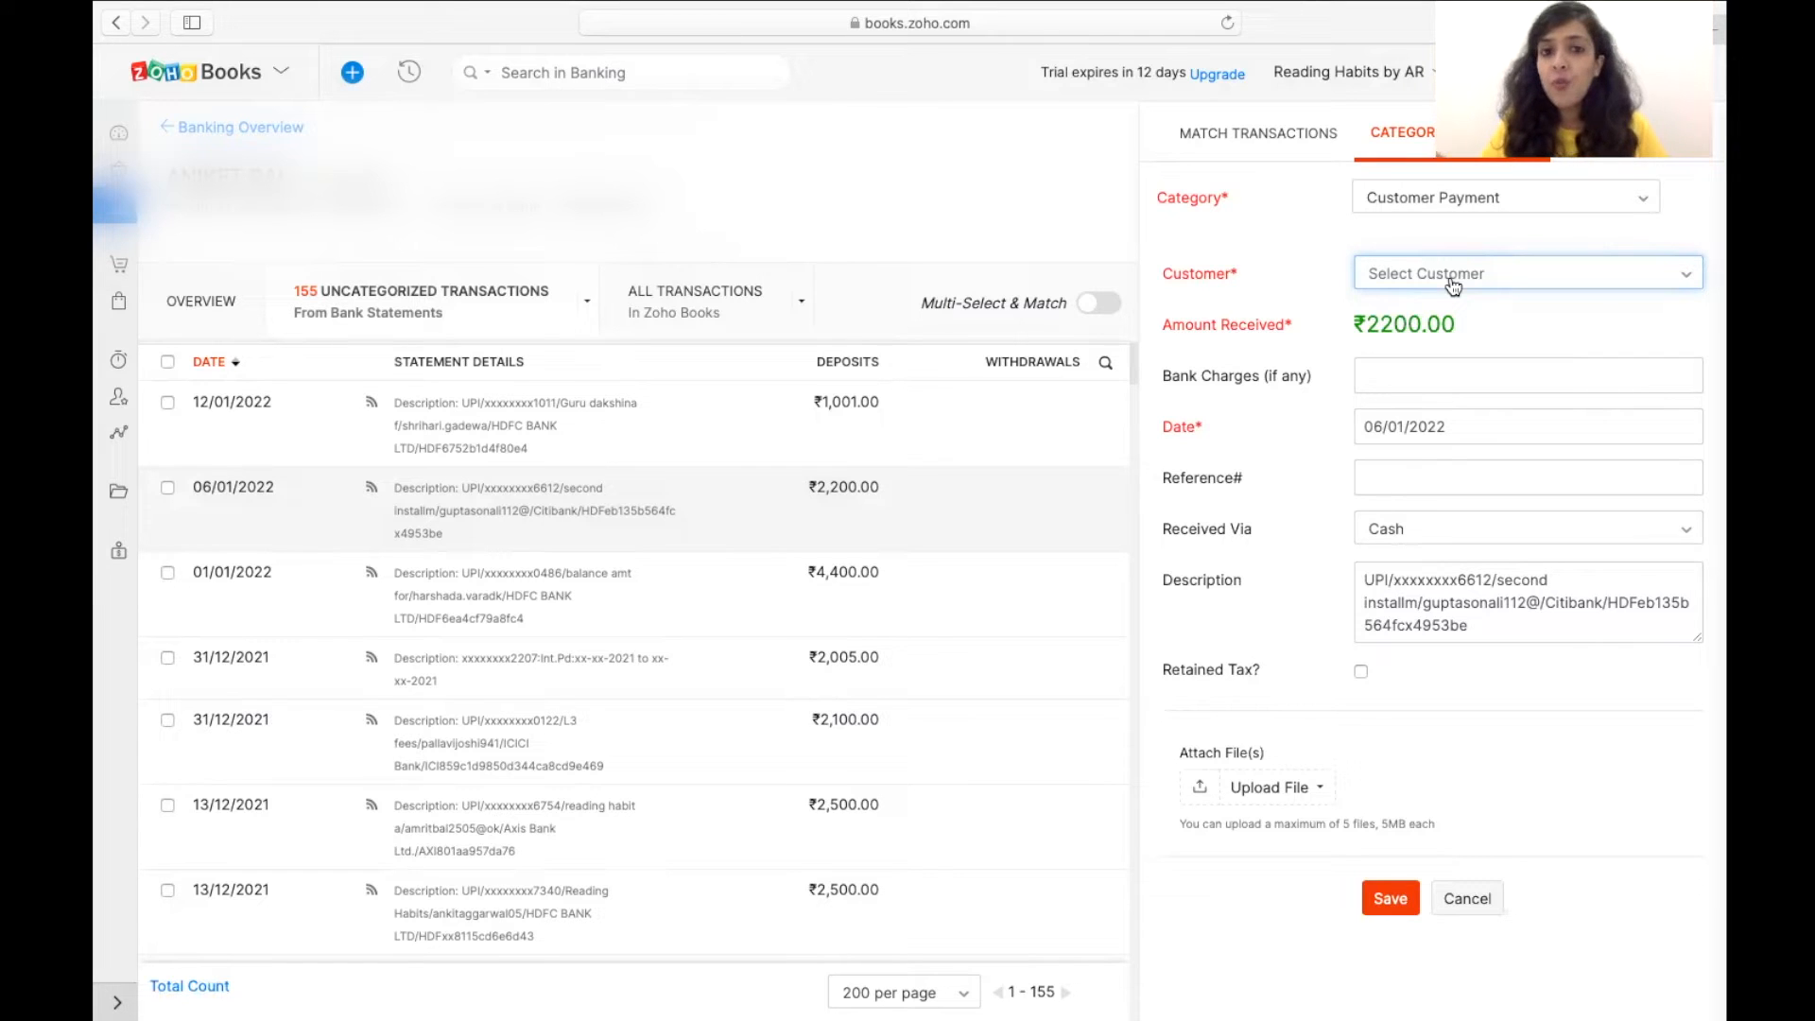
Step: Find the "Batch" income accounts in the Chart of Accounts and open Batch 19
{"action": "left_click", "coordinate": [244, 565]}
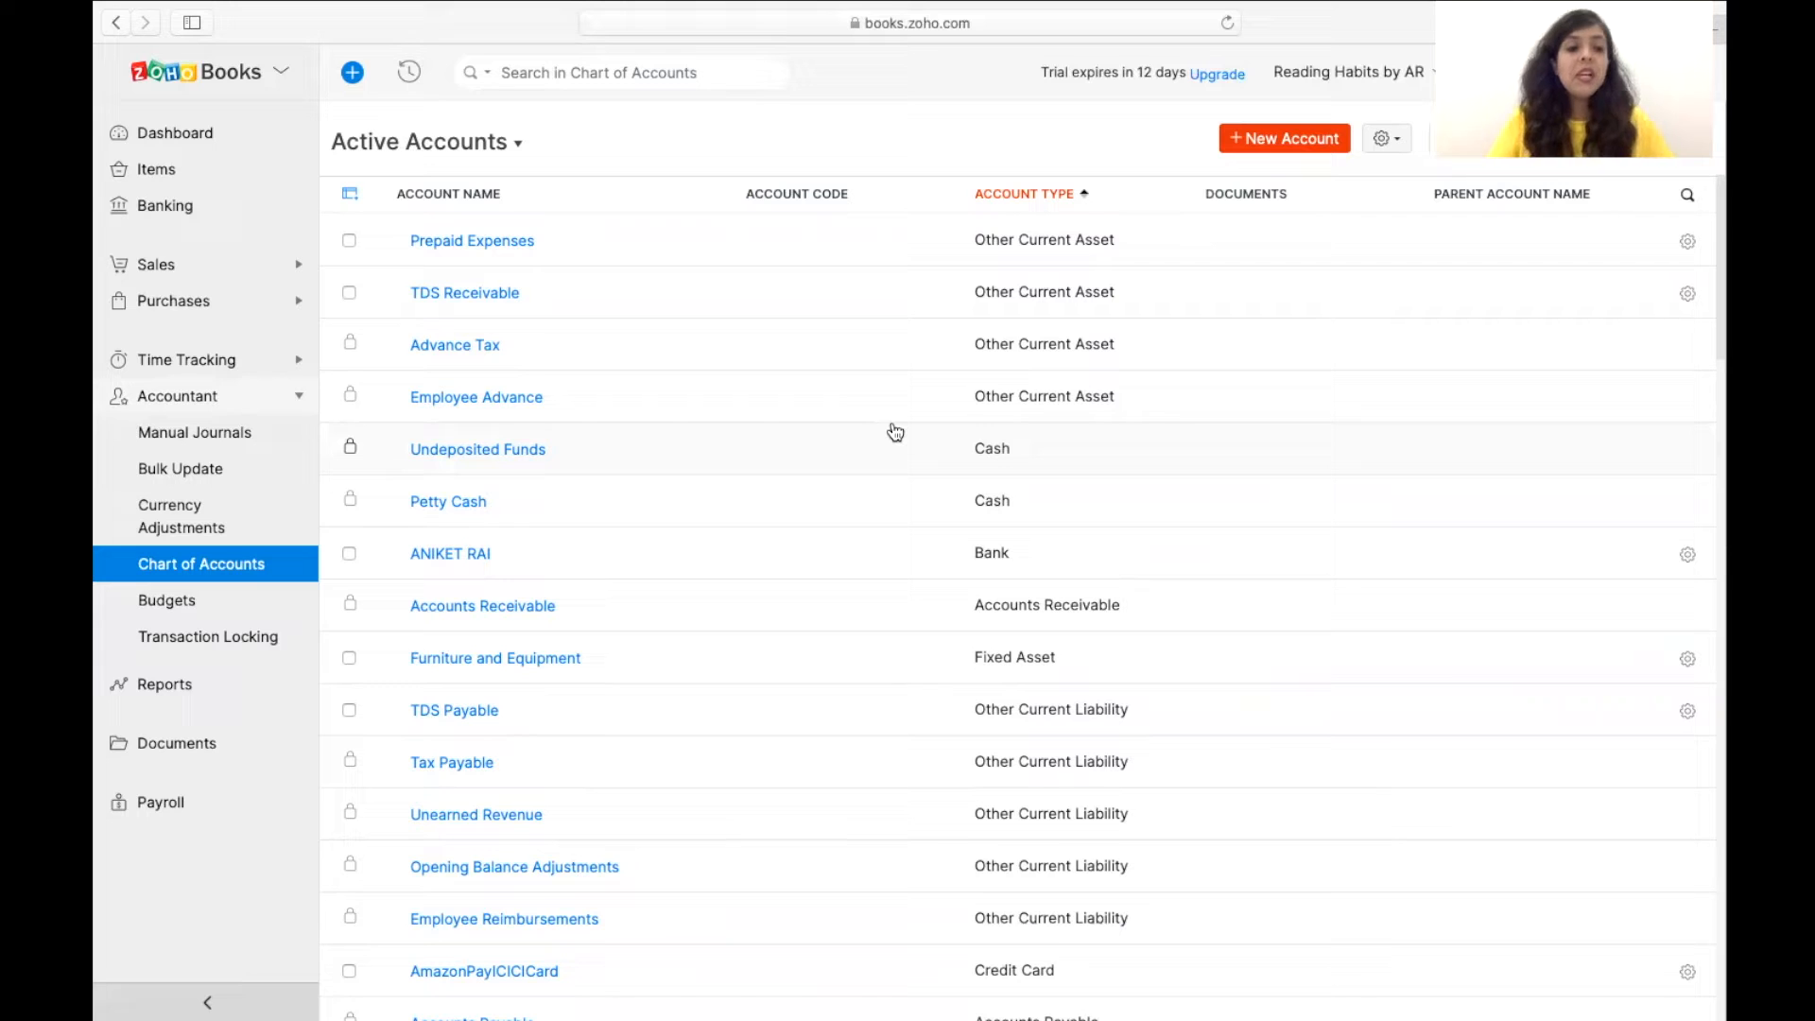
{"action": "scroll", "coordinate": [896, 432], "scroll_direction": "down", "scroll_amount": 15}
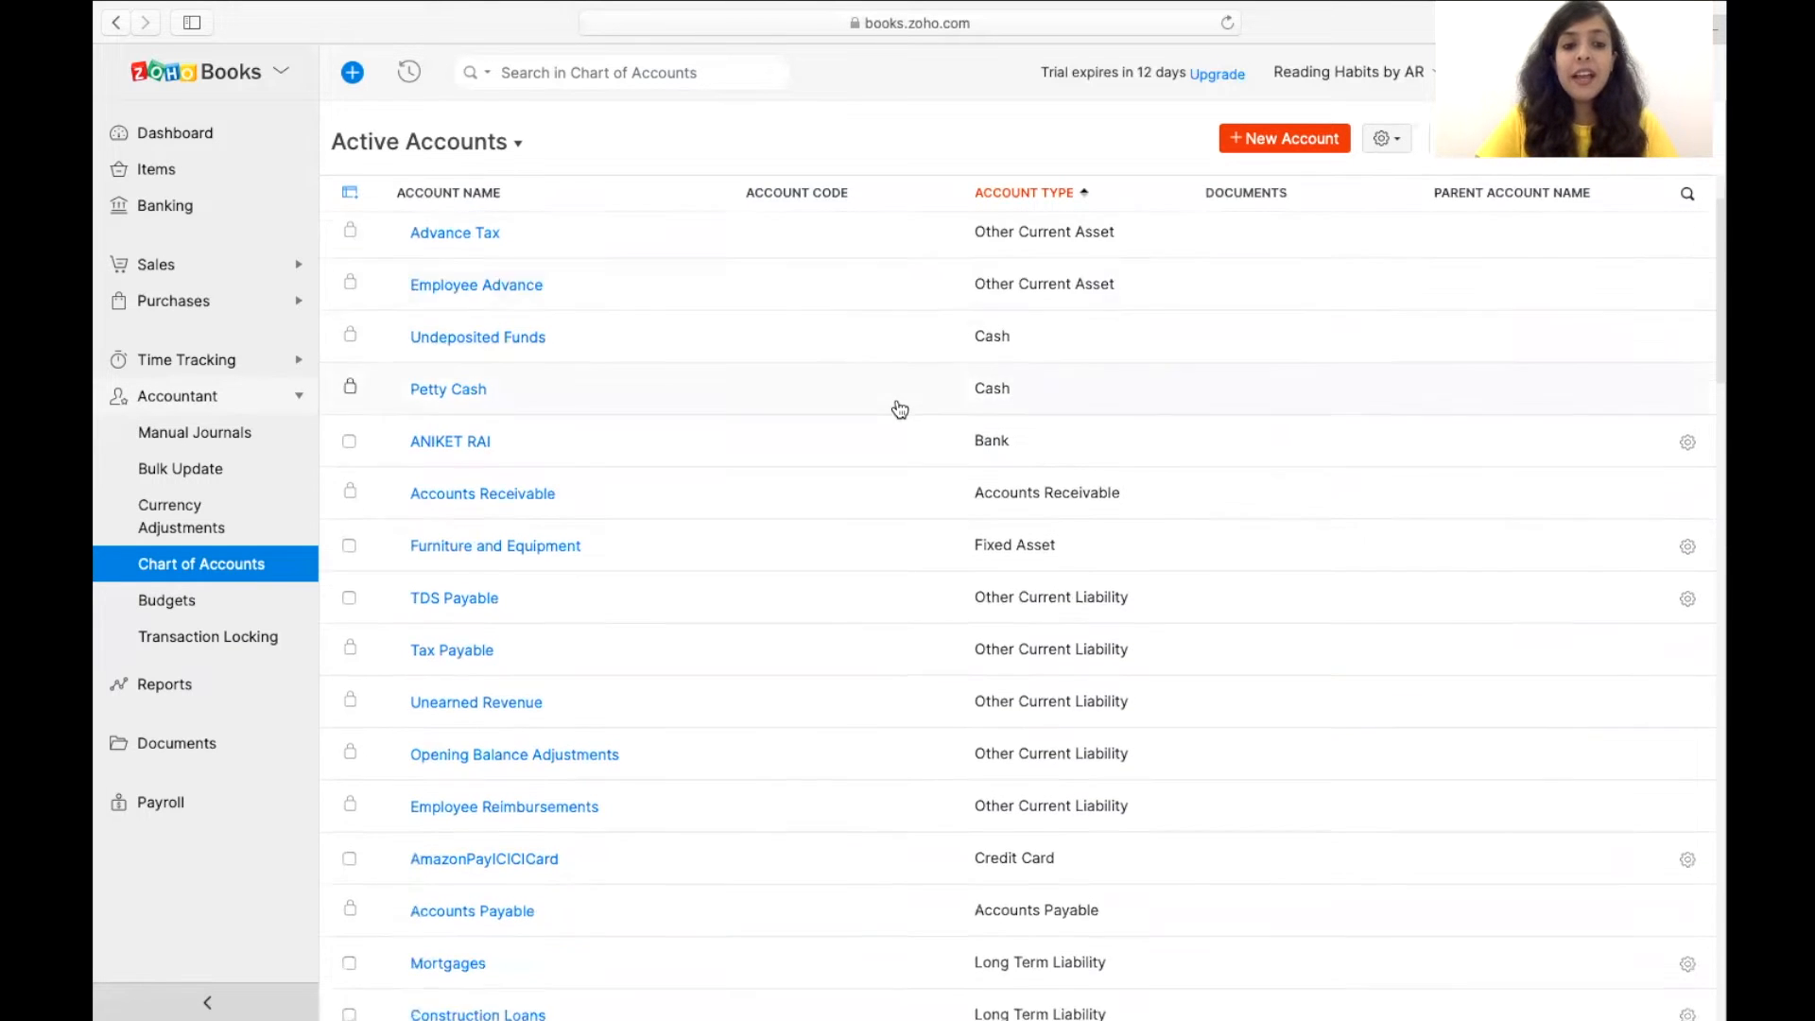
{"action": "scroll", "coordinate": [1197, 274], "scroll_direction": "down", "scroll_amount": 10}
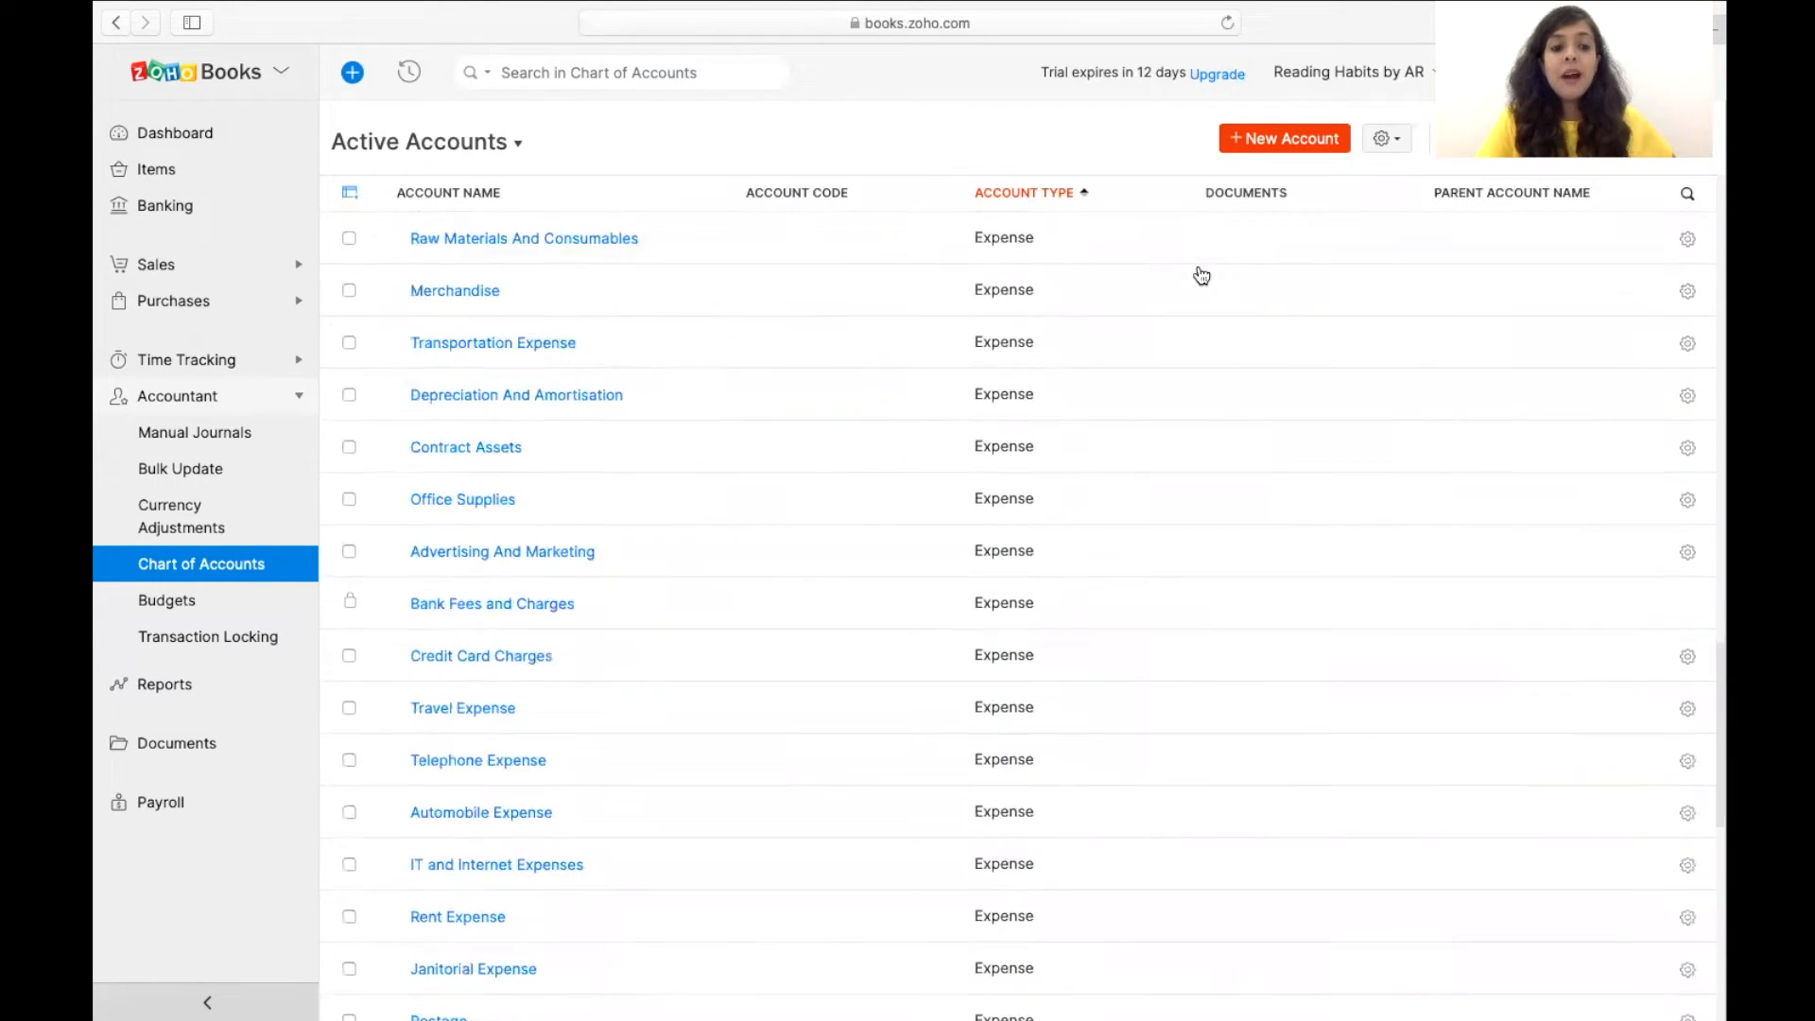
{"action": "key", "text": "super+f"}
{"action": "type", "text": "Batch"}
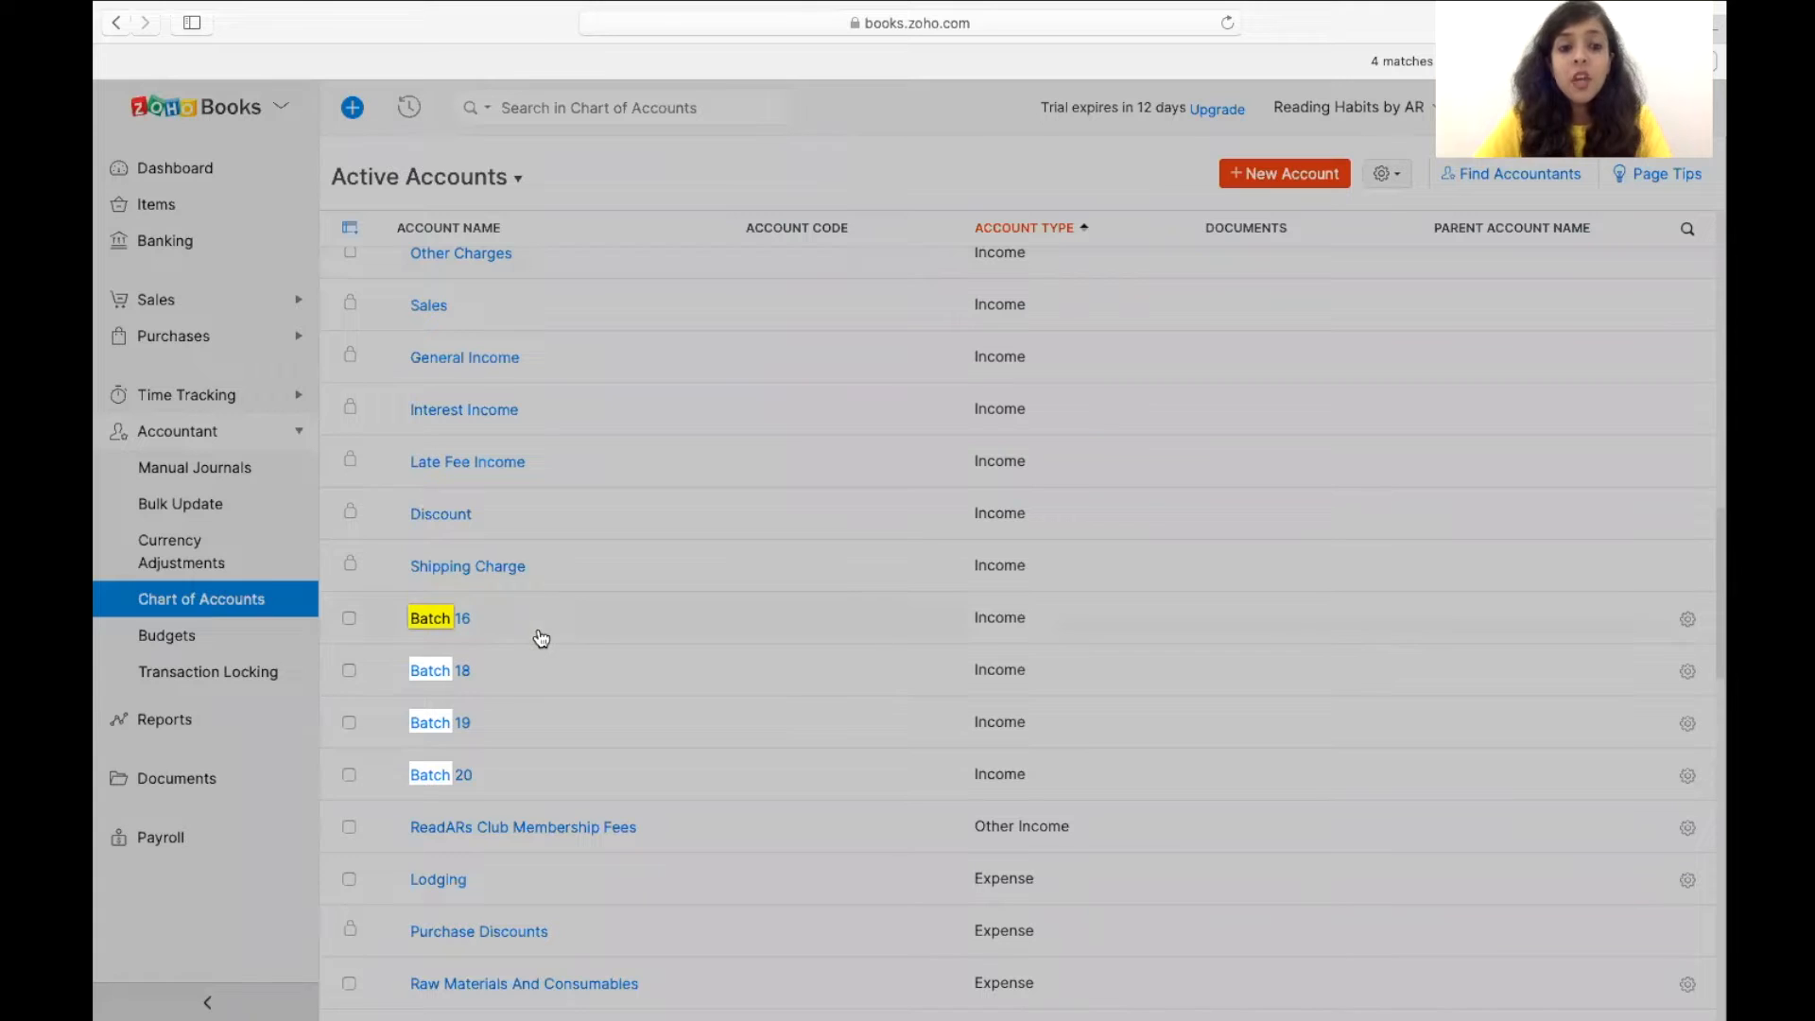
{"action": "left_click", "coordinate": [597, 708]}
Step: Start a new sales invoice and save the transaction preferences with discounts at transaction level, adjustments and a salesperson field
{"action": "left_click", "coordinate": [210, 302]}
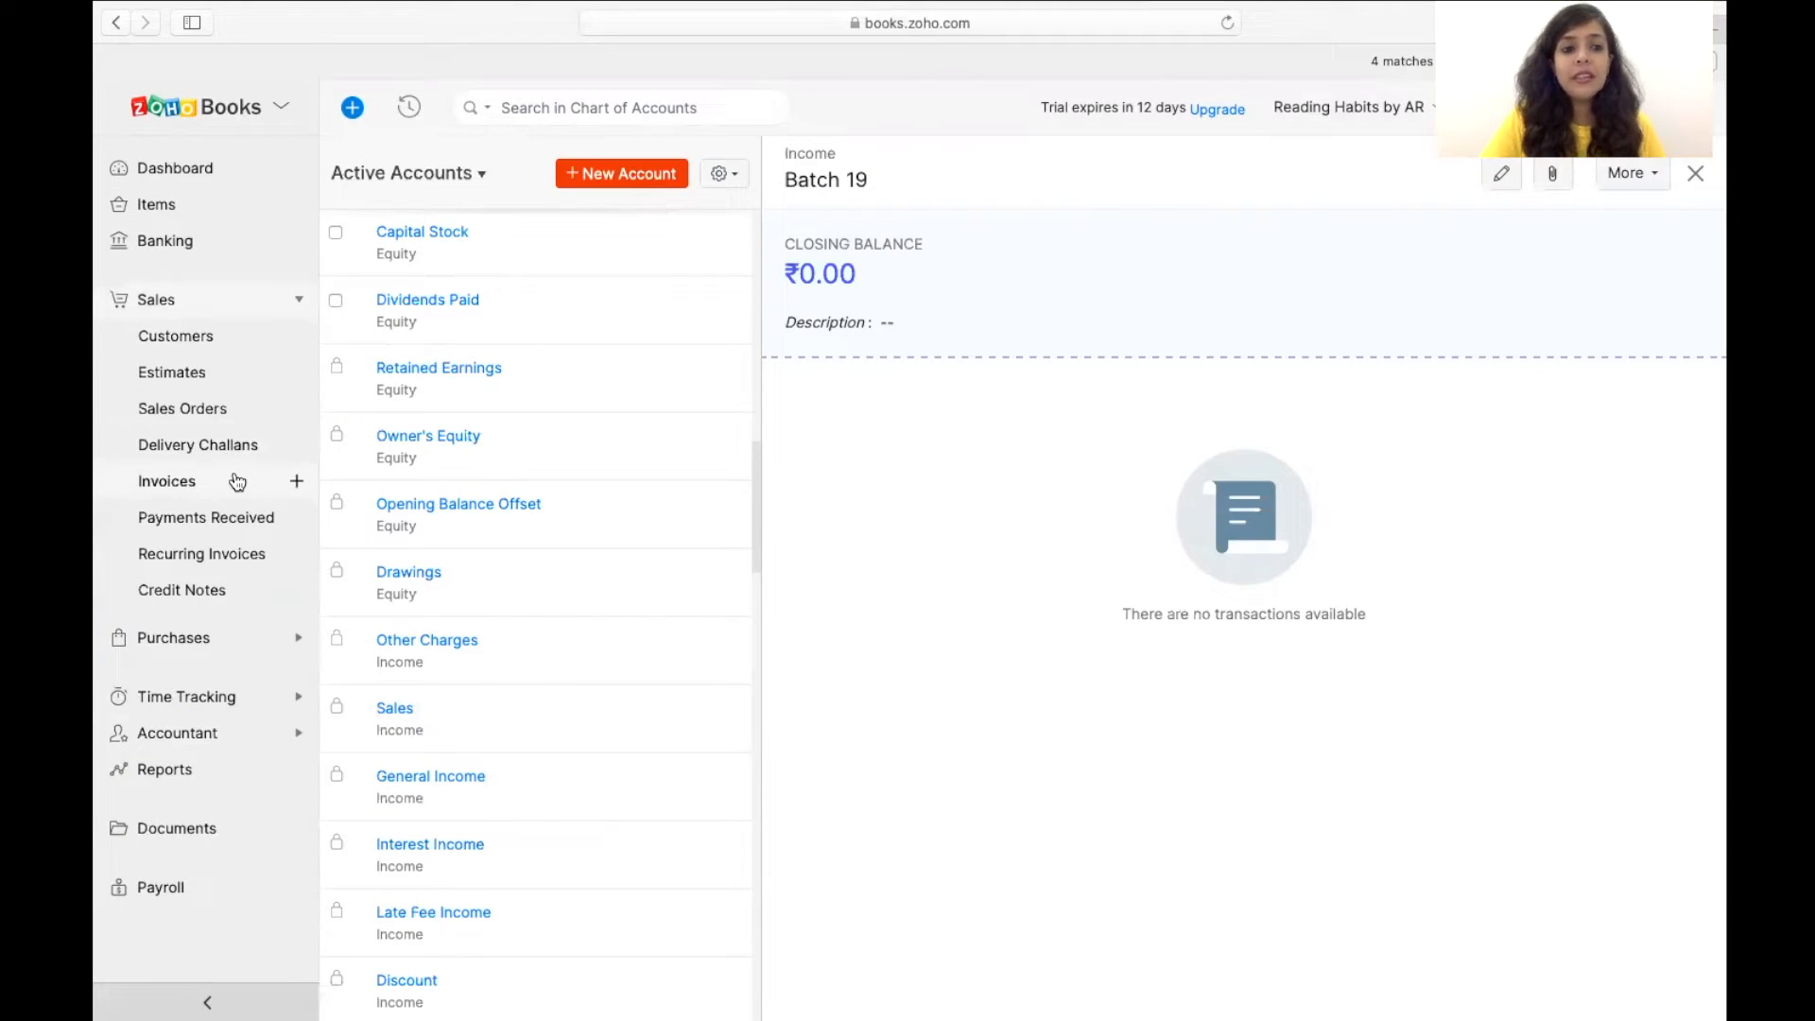
{"action": "left_click", "coordinate": [235, 480]}
{"action": "left_click", "coordinate": [298, 483]}
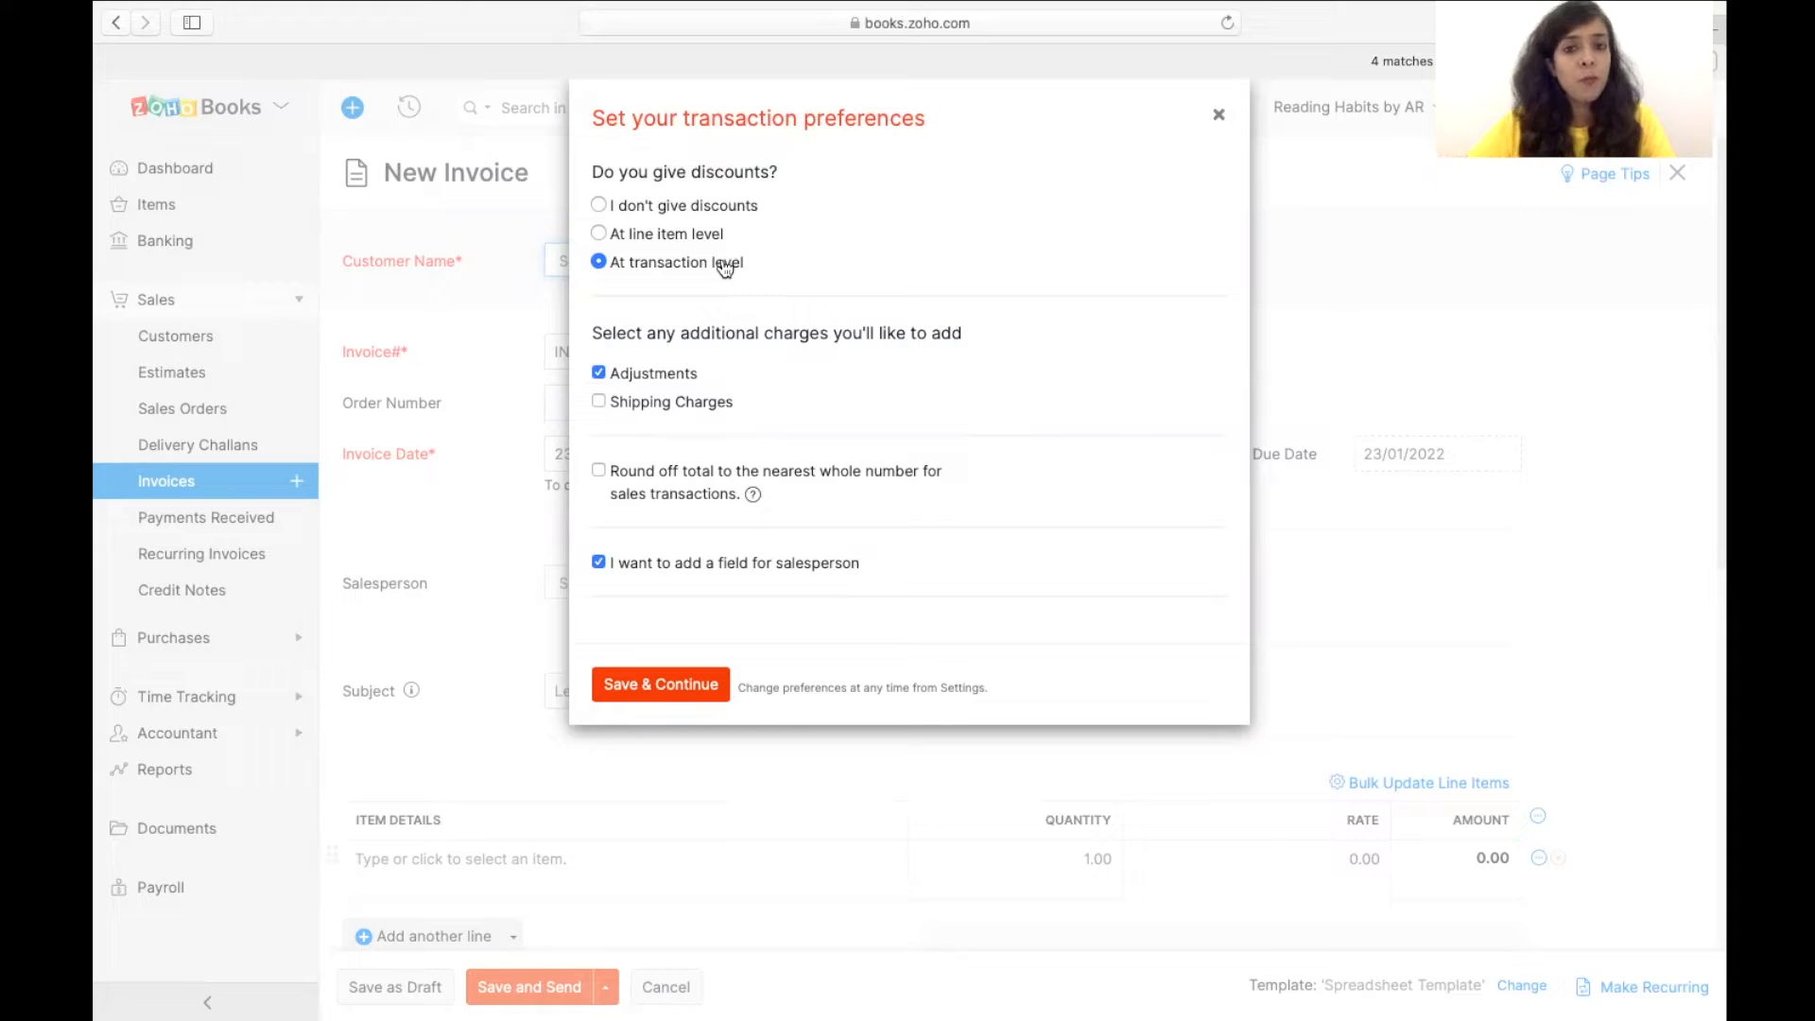
{"action": "left_click", "coordinate": [646, 688]}
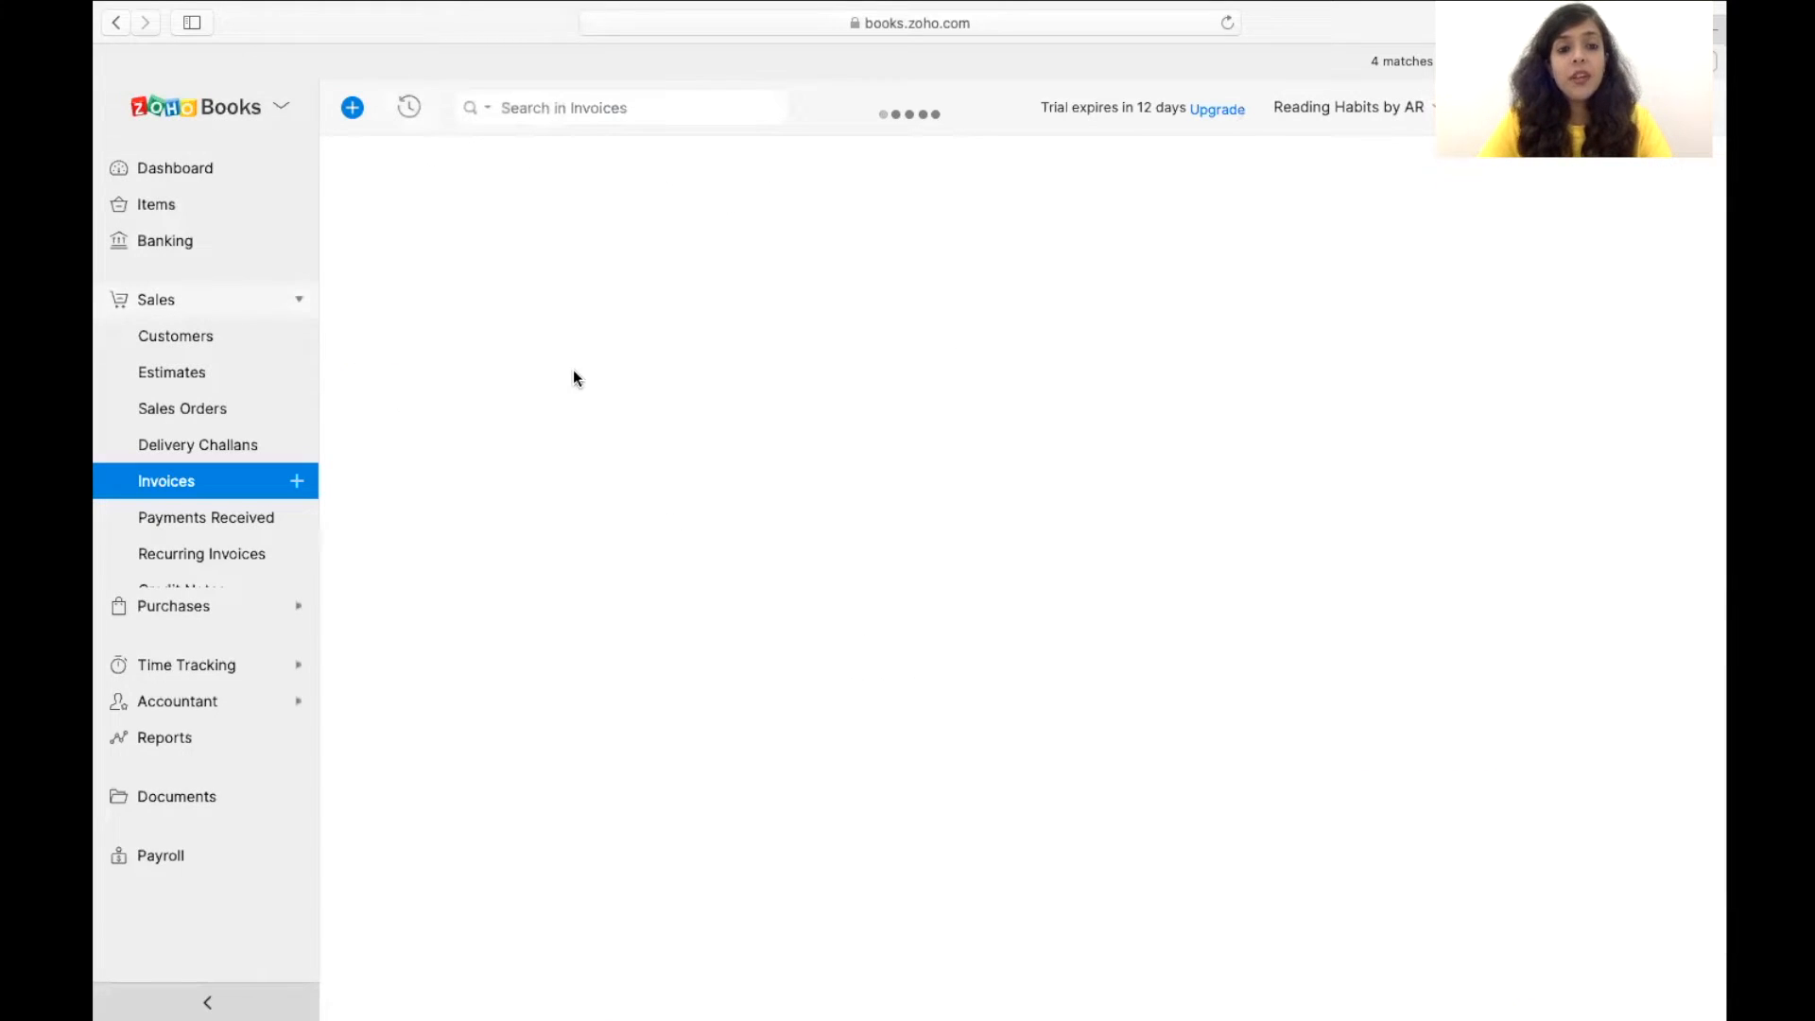
Step: Create a new business customer from the invoice by entering the customer's first name, and save the contact
{"action": "left_click", "coordinate": [686, 274]}
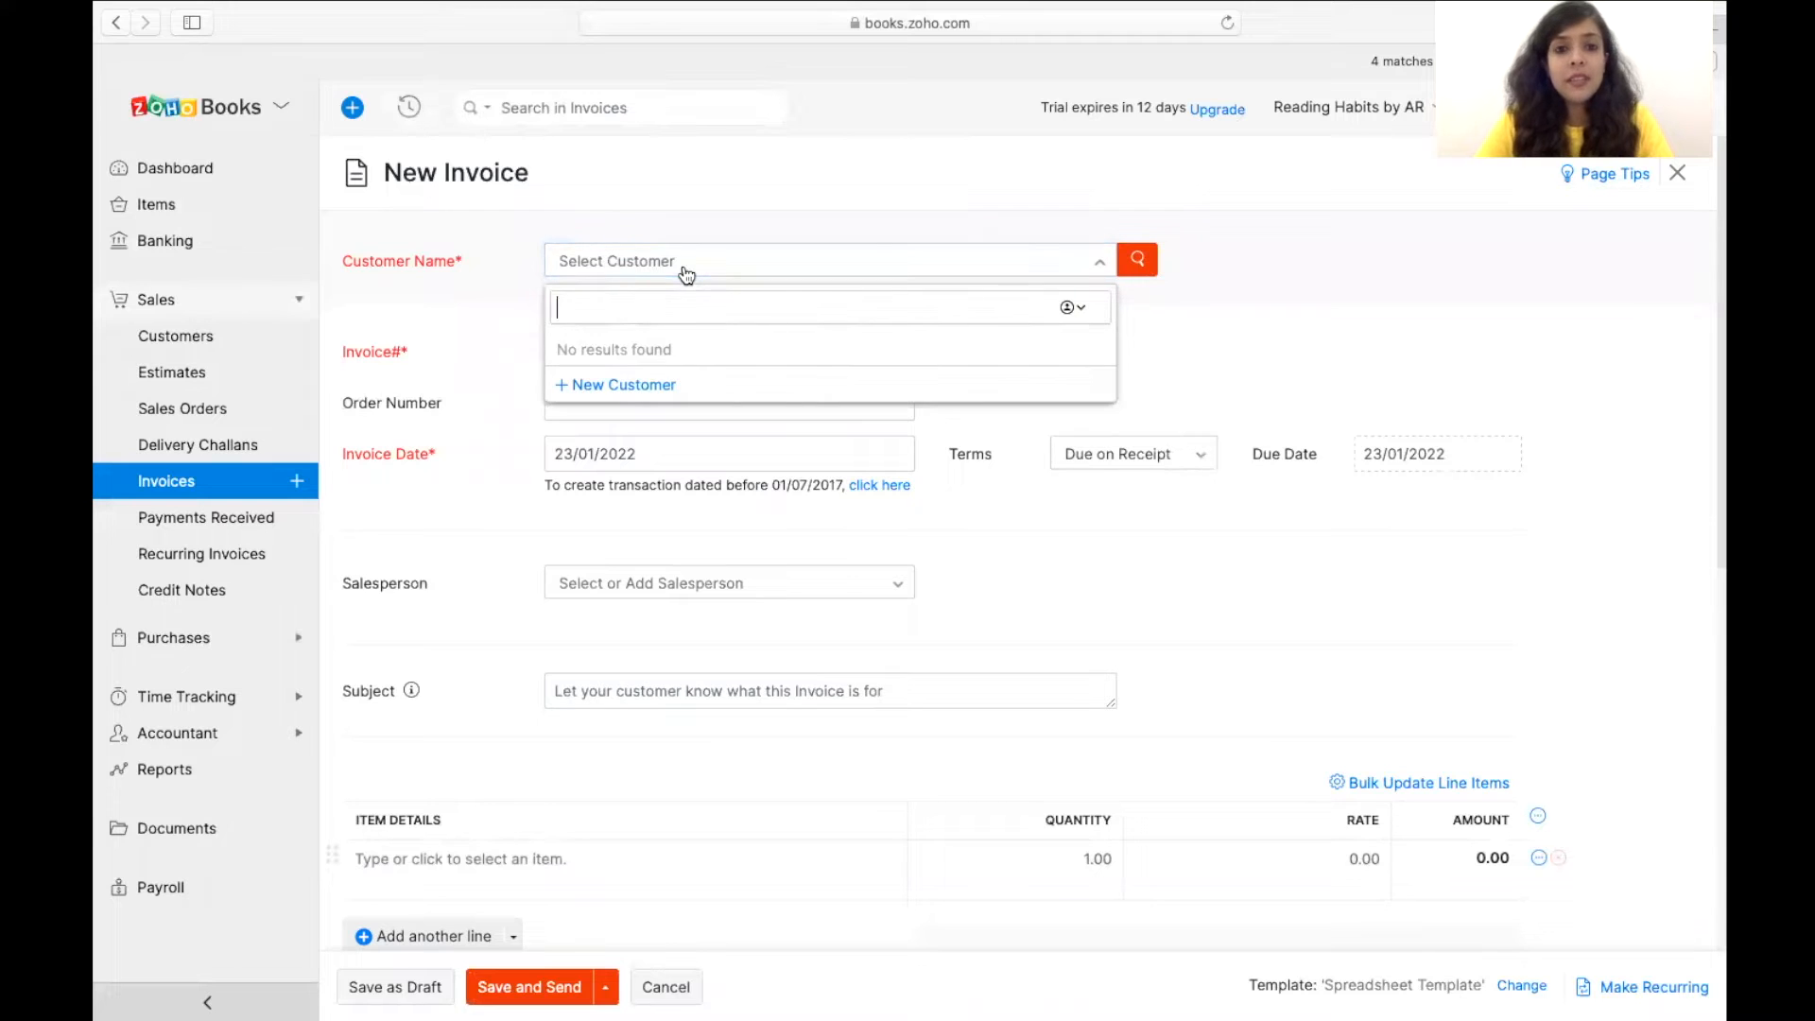
{"action": "left_click", "coordinate": [634, 383]}
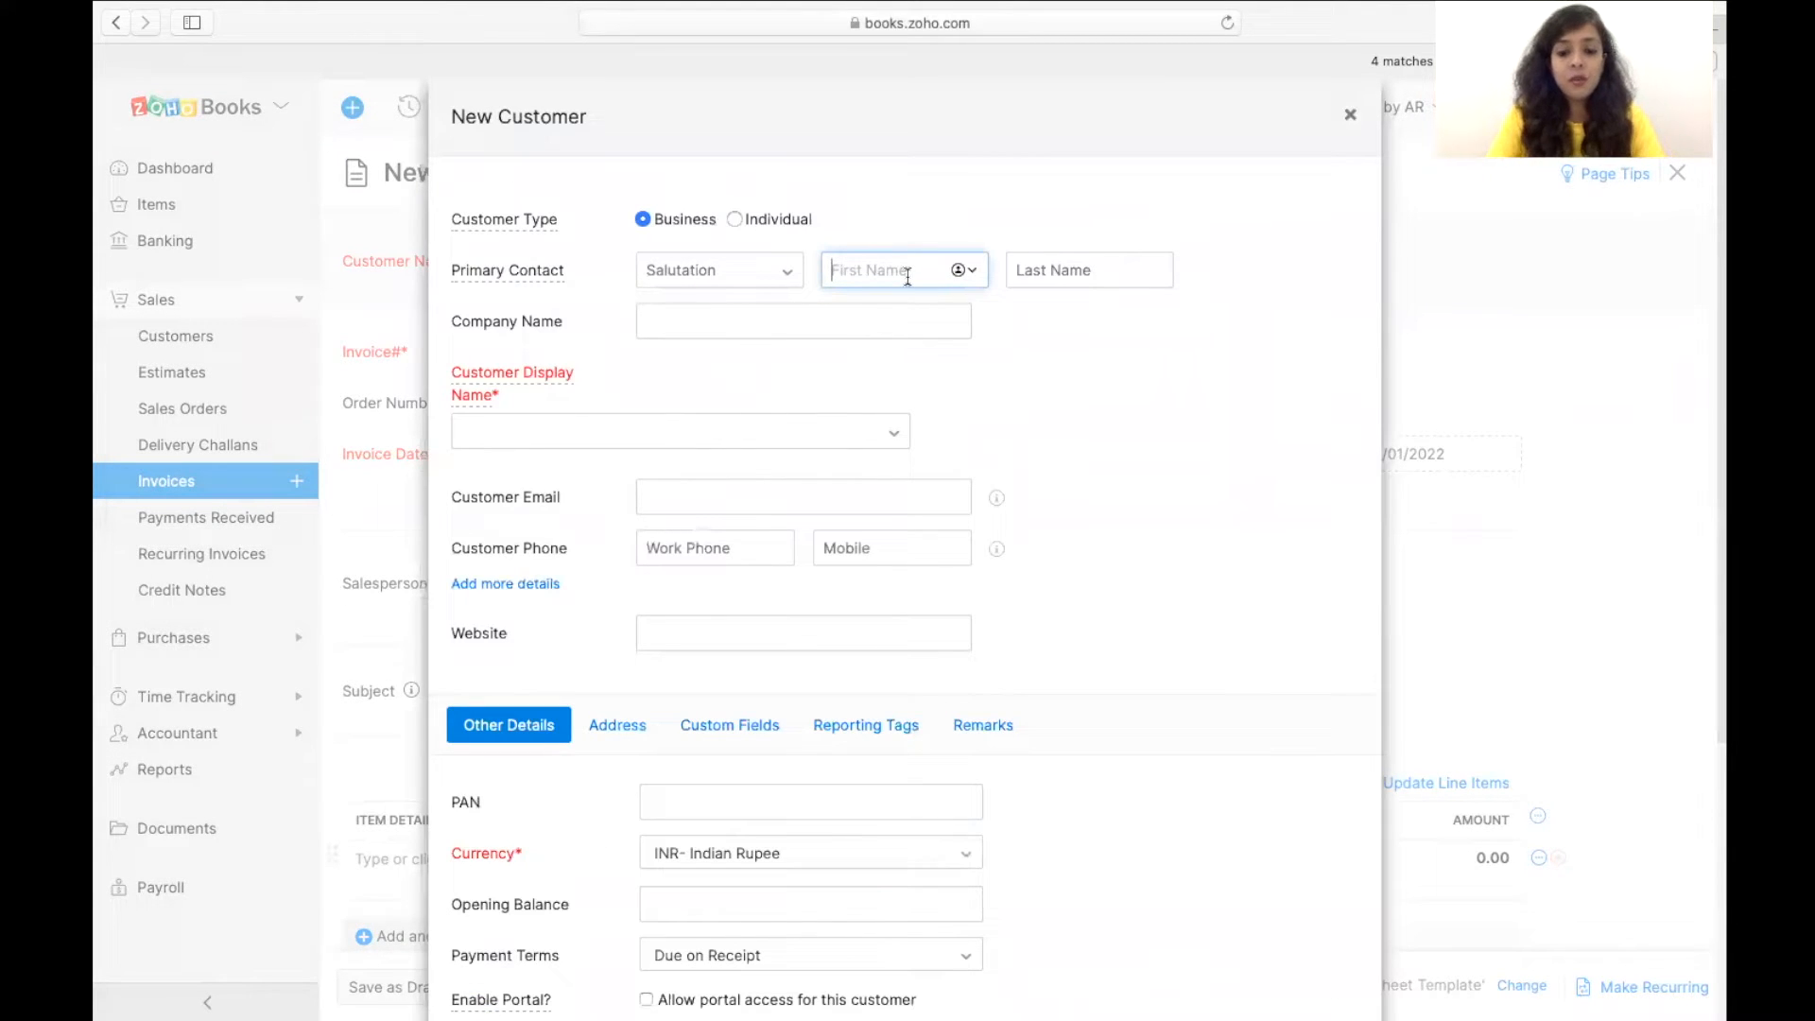
{"action": "type", "text": "Mo"}
{"action": "key", "text": "BackSpace"}
{"action": "key", "text": "BackSpace"}
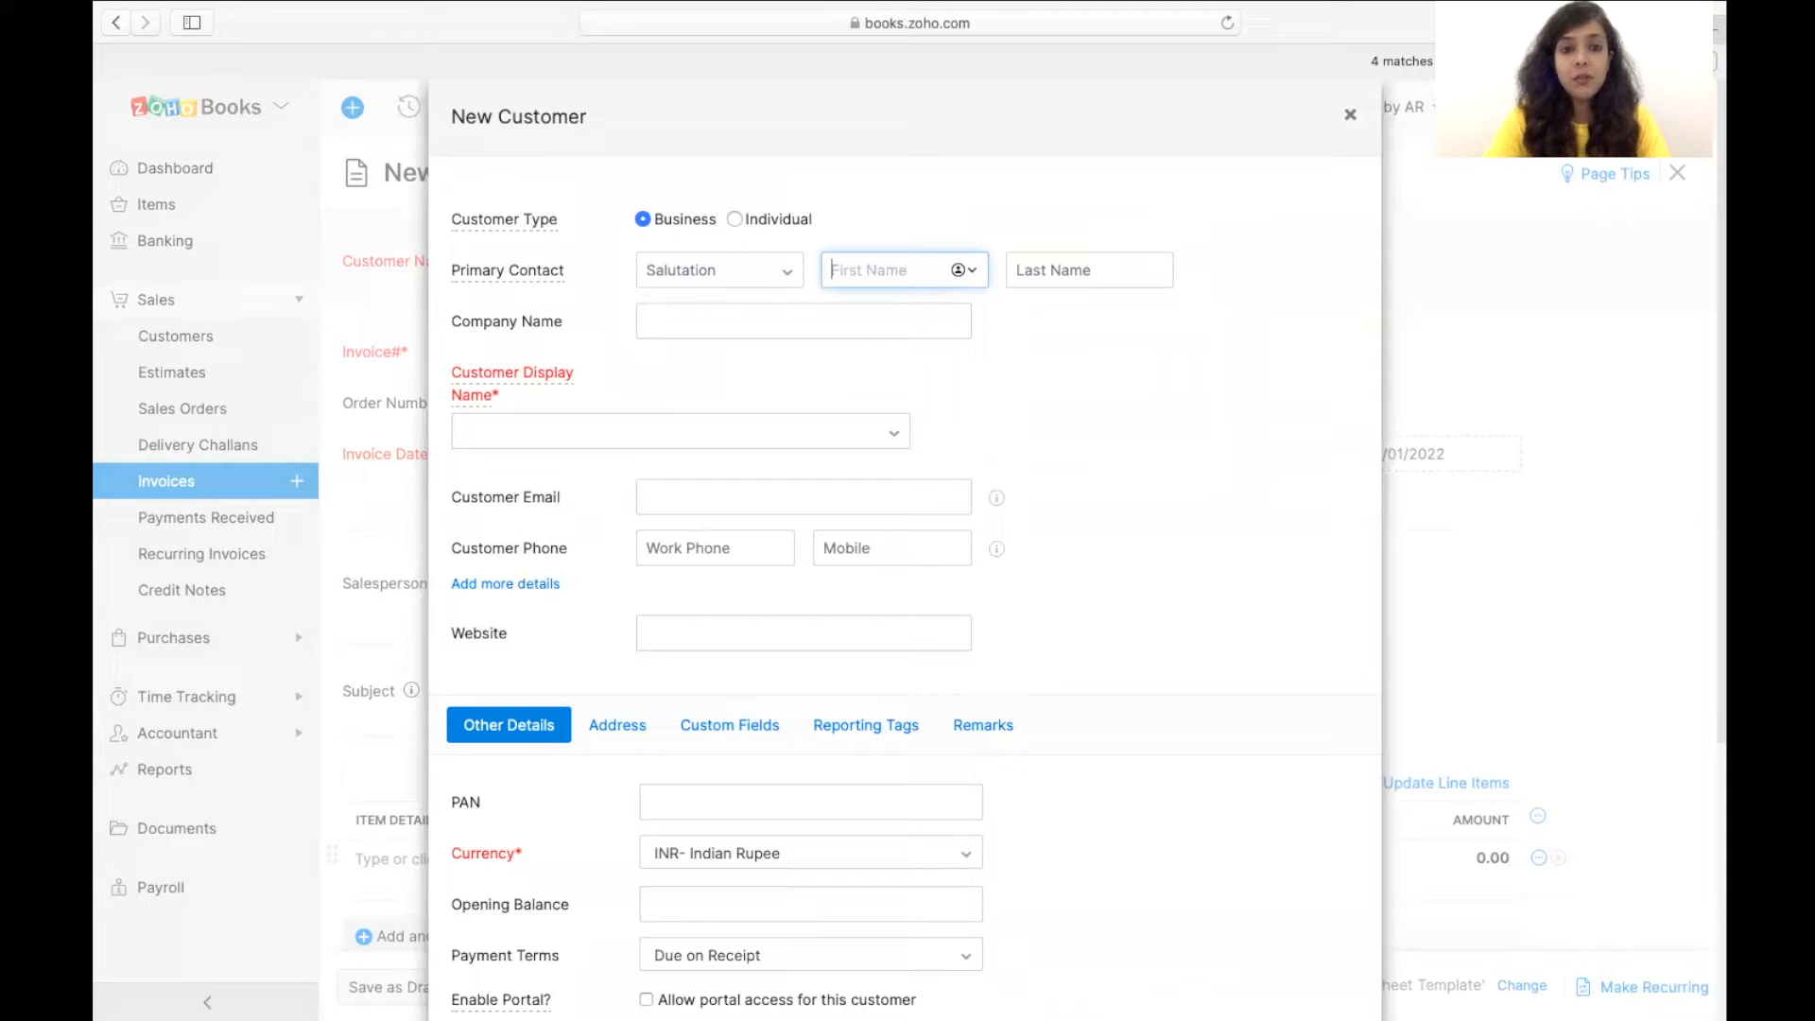
{"action": "type", "text": "Nikita"}
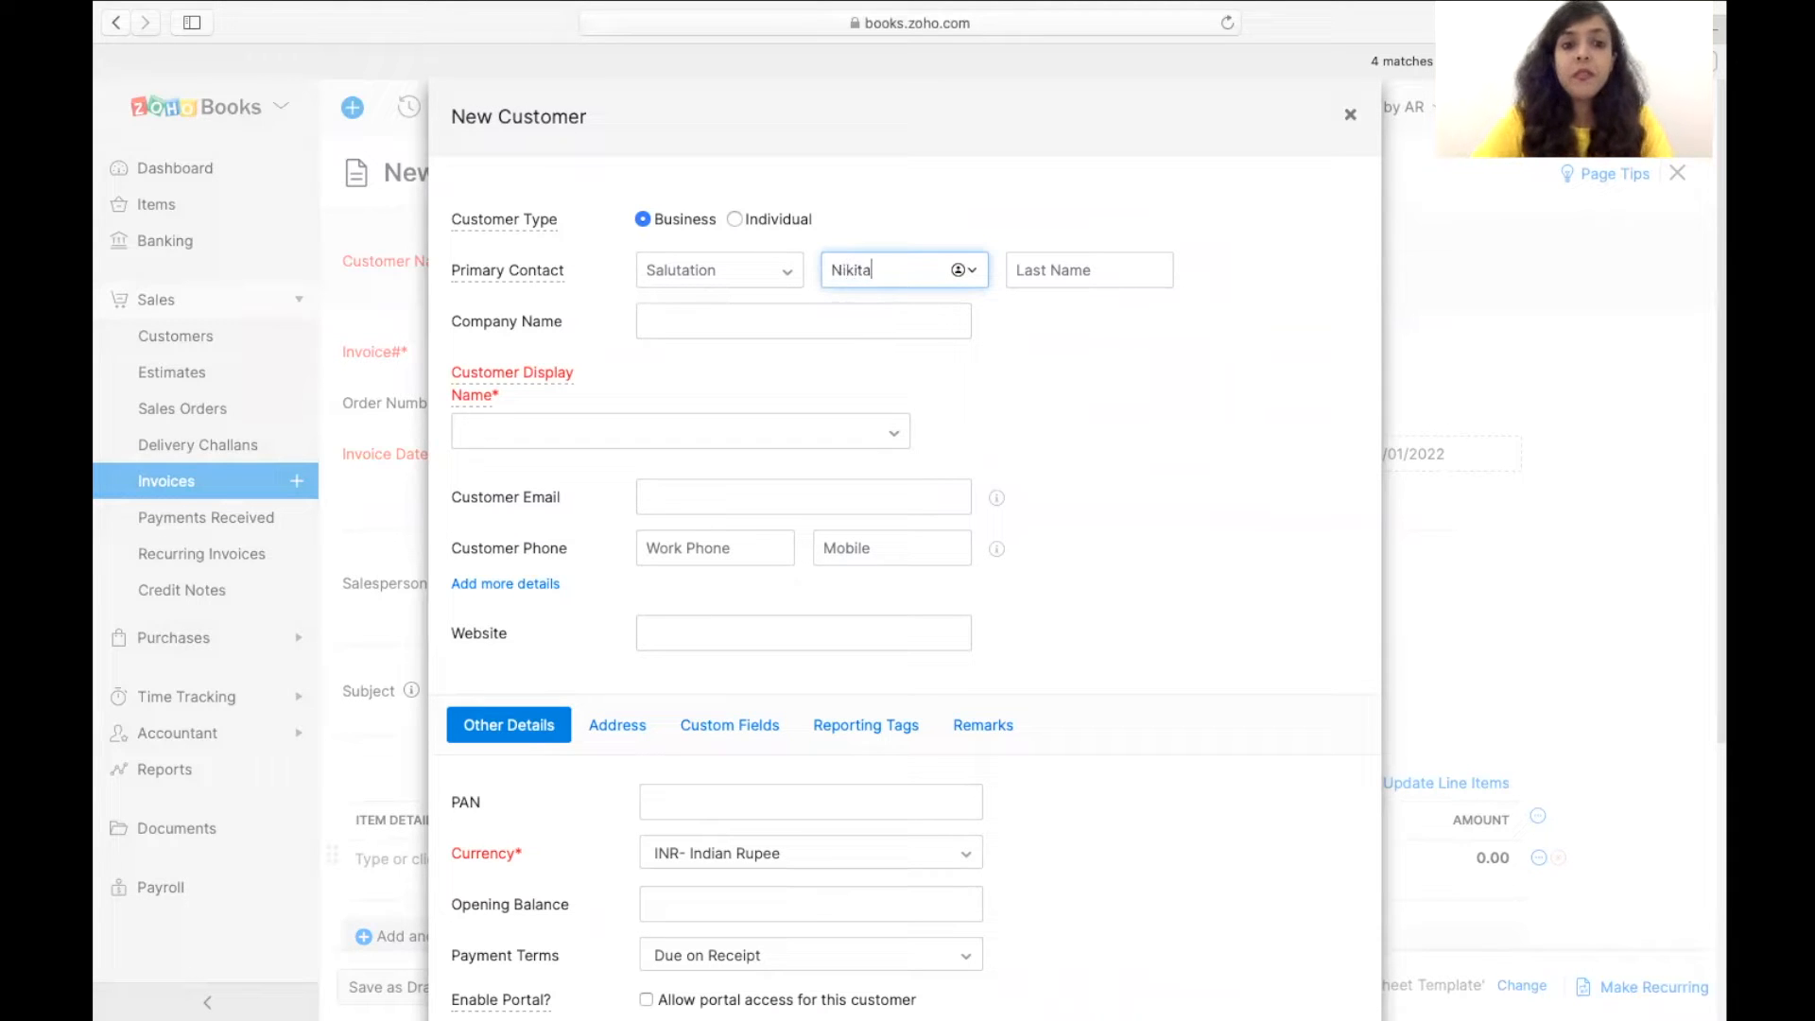
{"action": "key", "text": "Tab"}
{"action": "scroll", "coordinate": [935, 481], "scroll_direction": "down", "scroll_amount": 5}
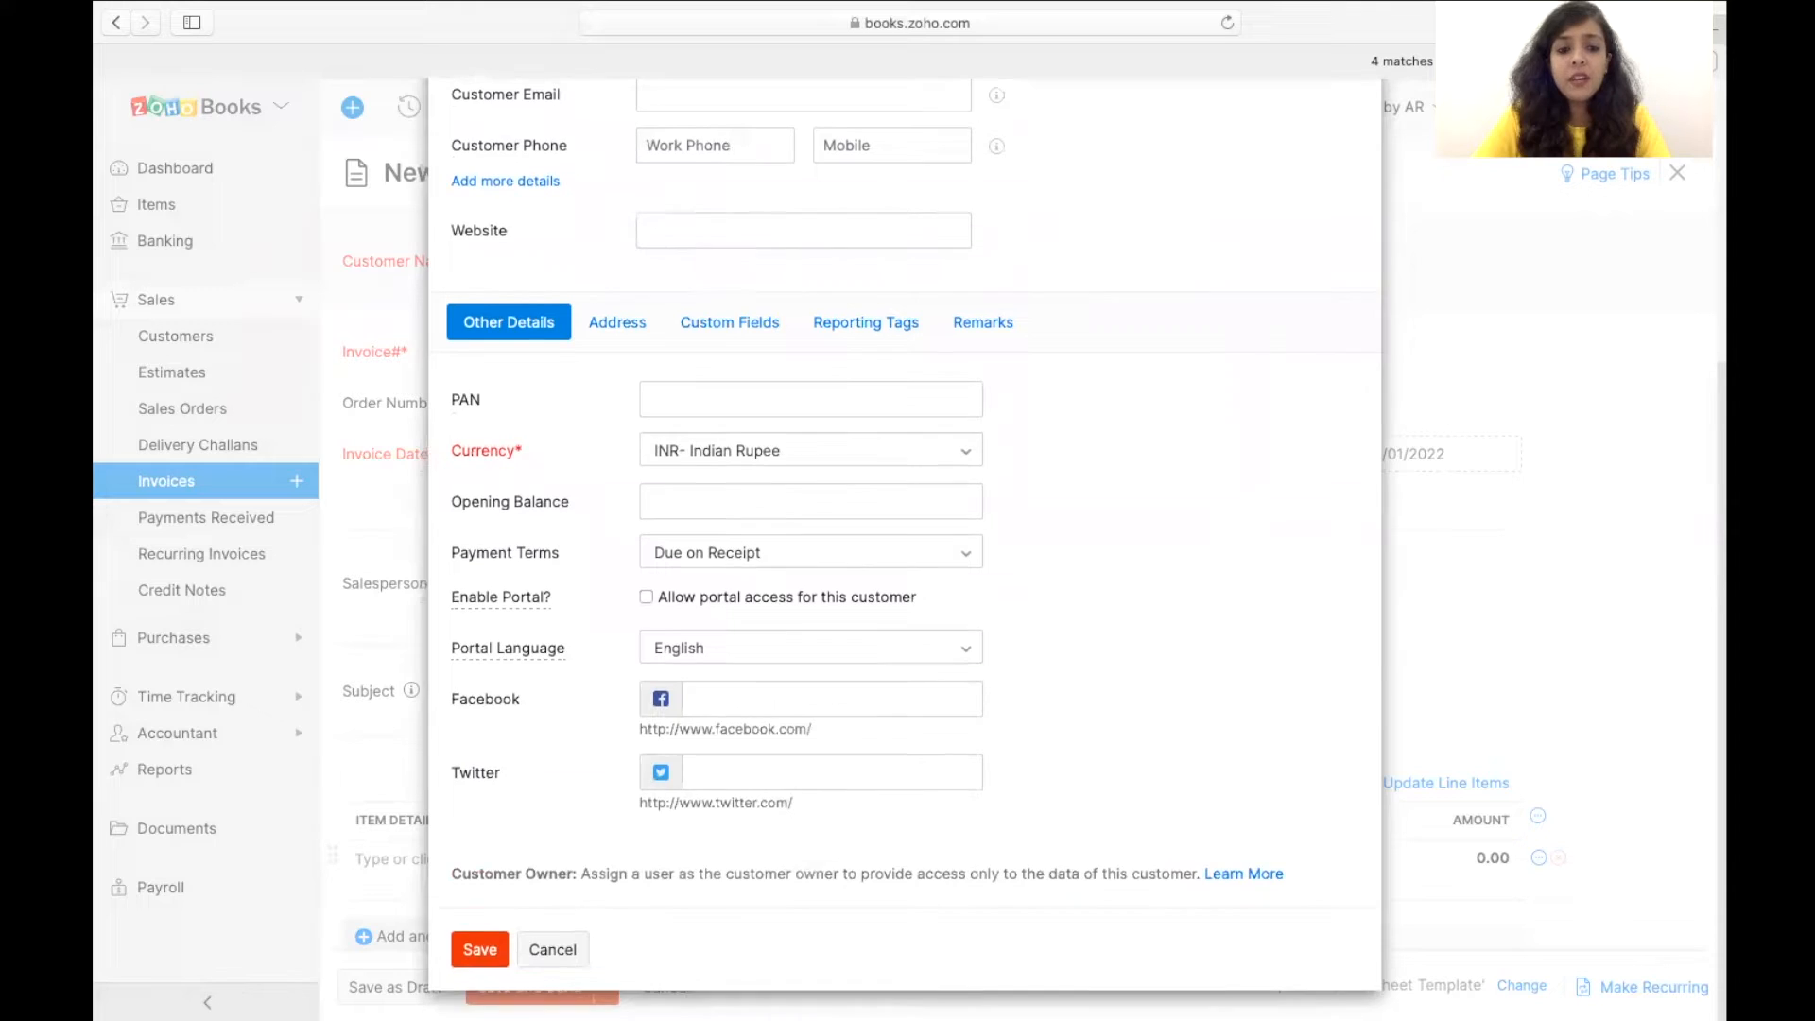
{"action": "left_click", "coordinate": [465, 964]}
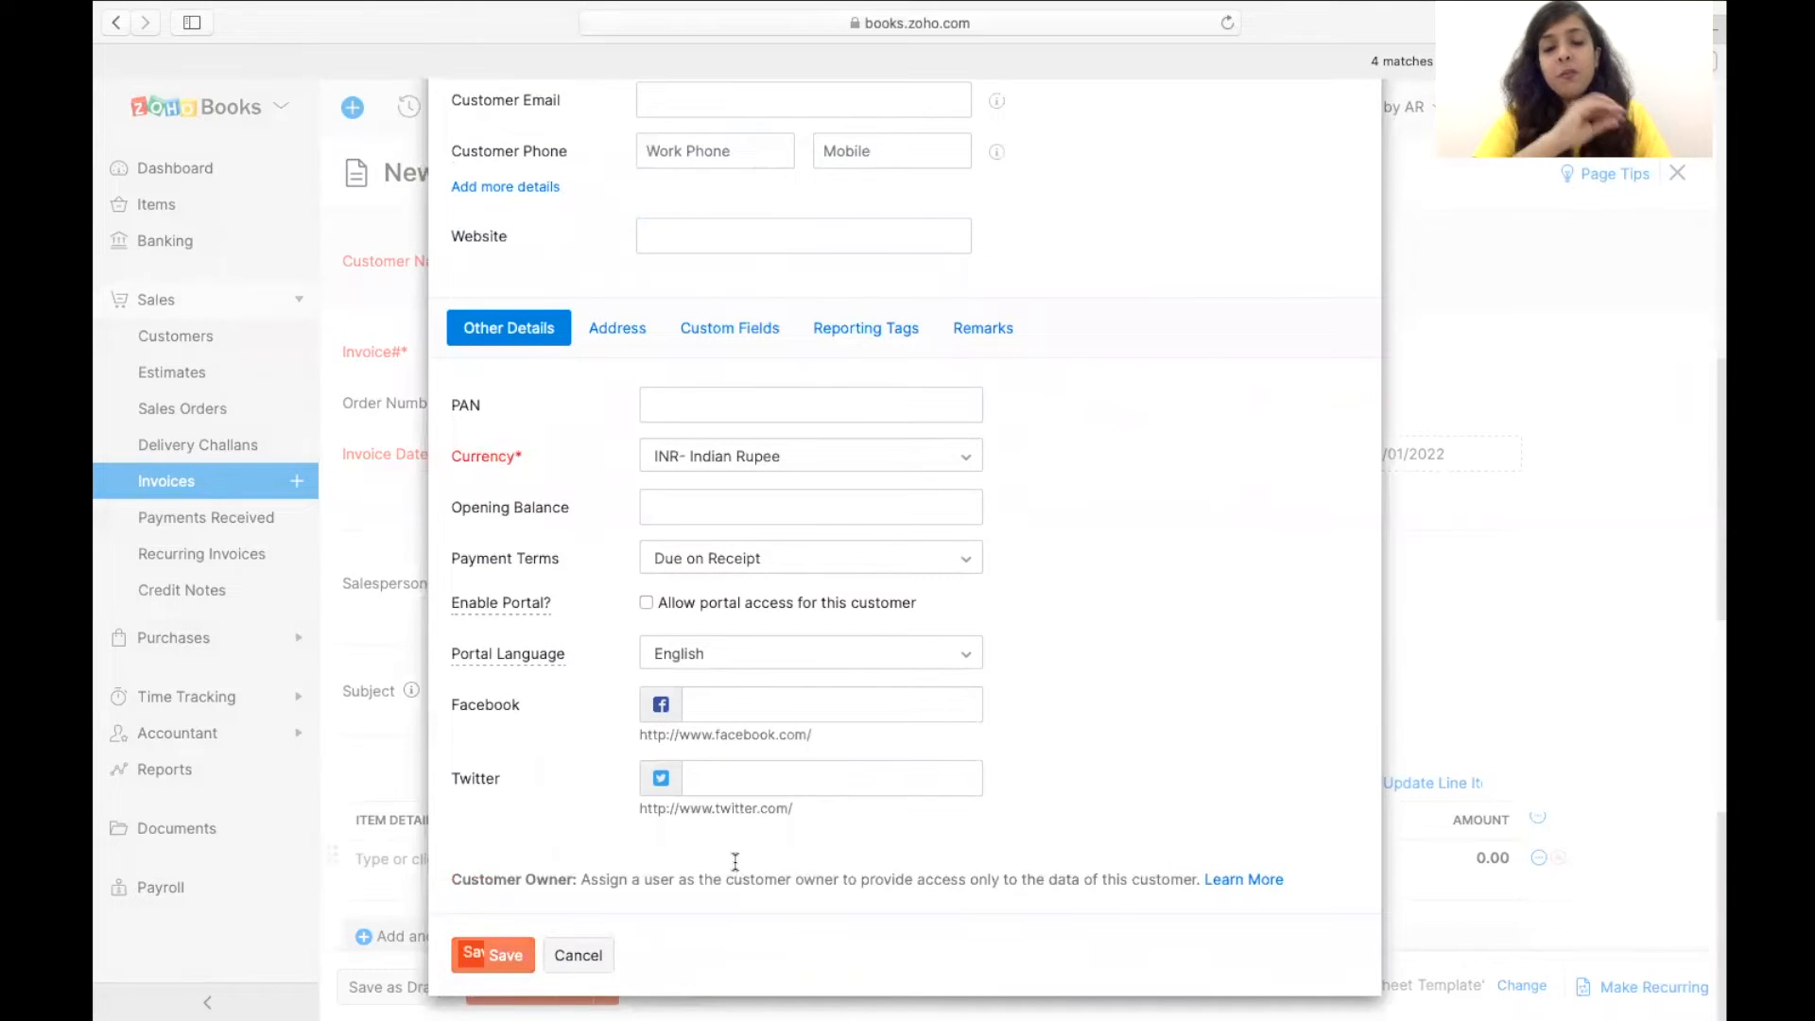
{"action": "scroll", "coordinate": [736, 862], "scroll_direction": "down", "scroll_amount": 5}
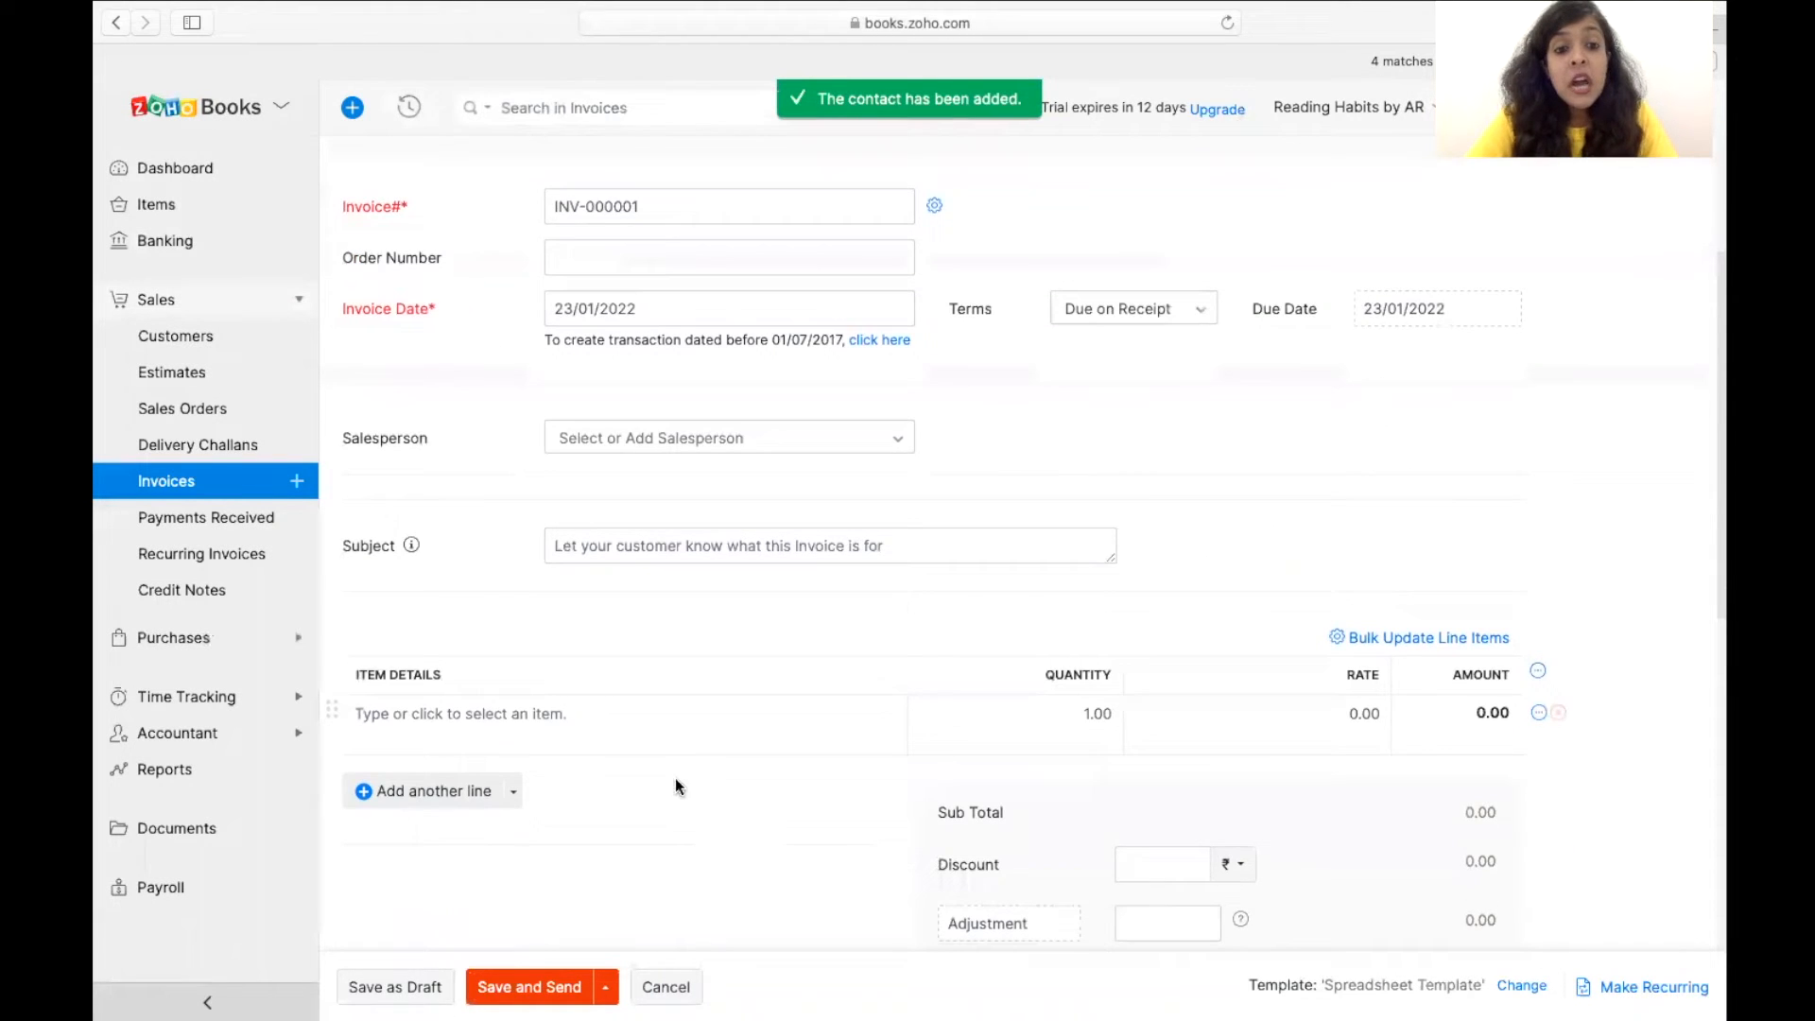
Step: Add a new item from the invoice's first line, with type Service and the name "Reading Habits"
{"action": "left_click", "coordinate": [600, 724]}
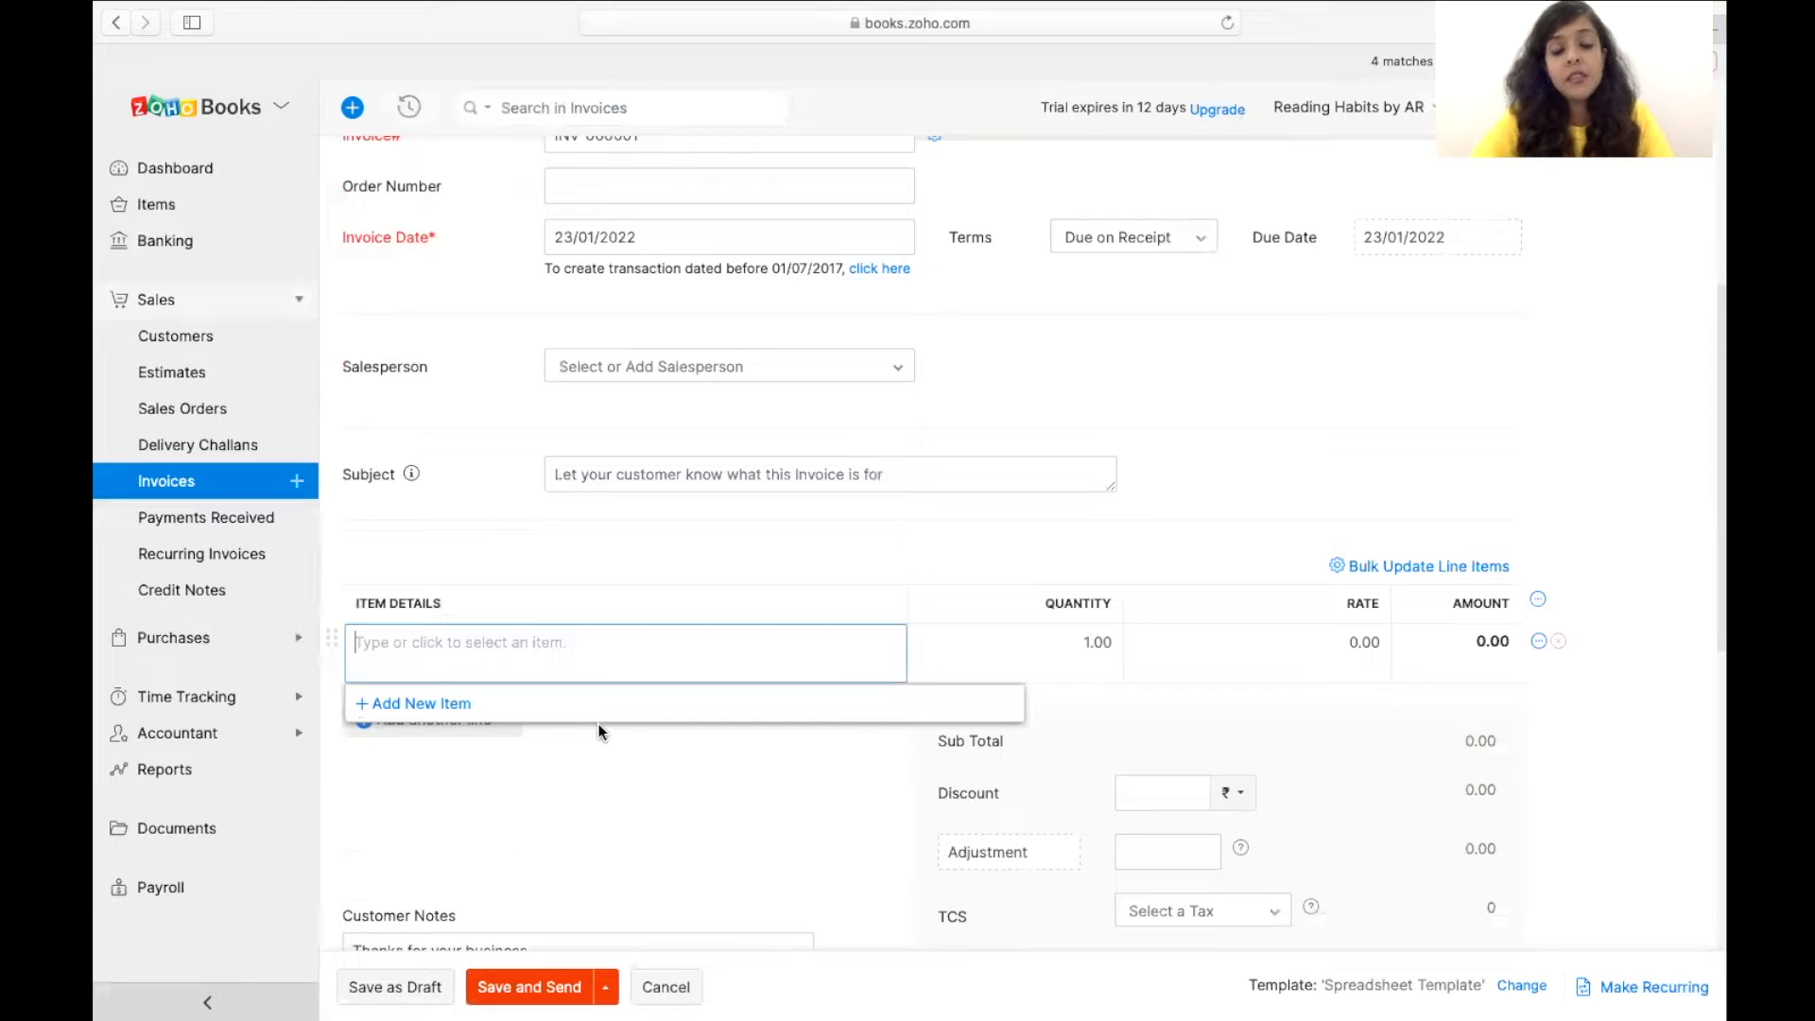
{"action": "left_click", "coordinate": [446, 702]}
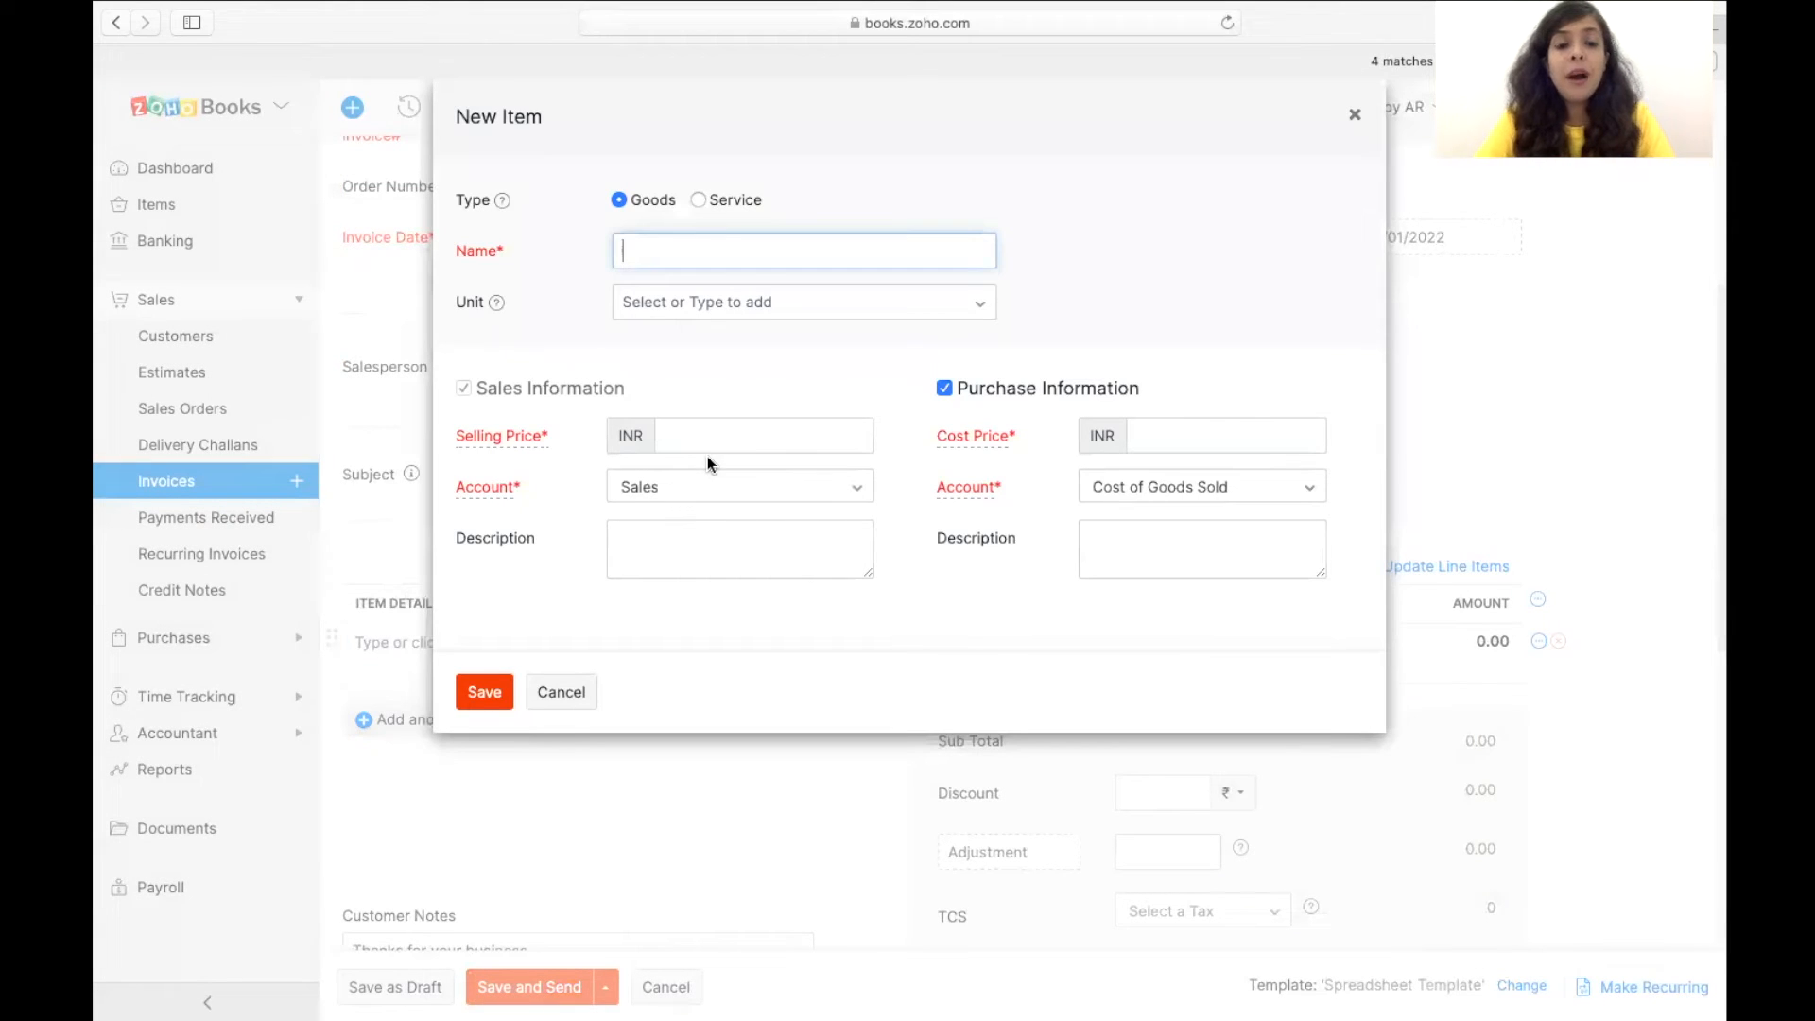
{"action": "left_click", "coordinate": [703, 199]}
{"action": "left_click", "coordinate": [701, 243]}
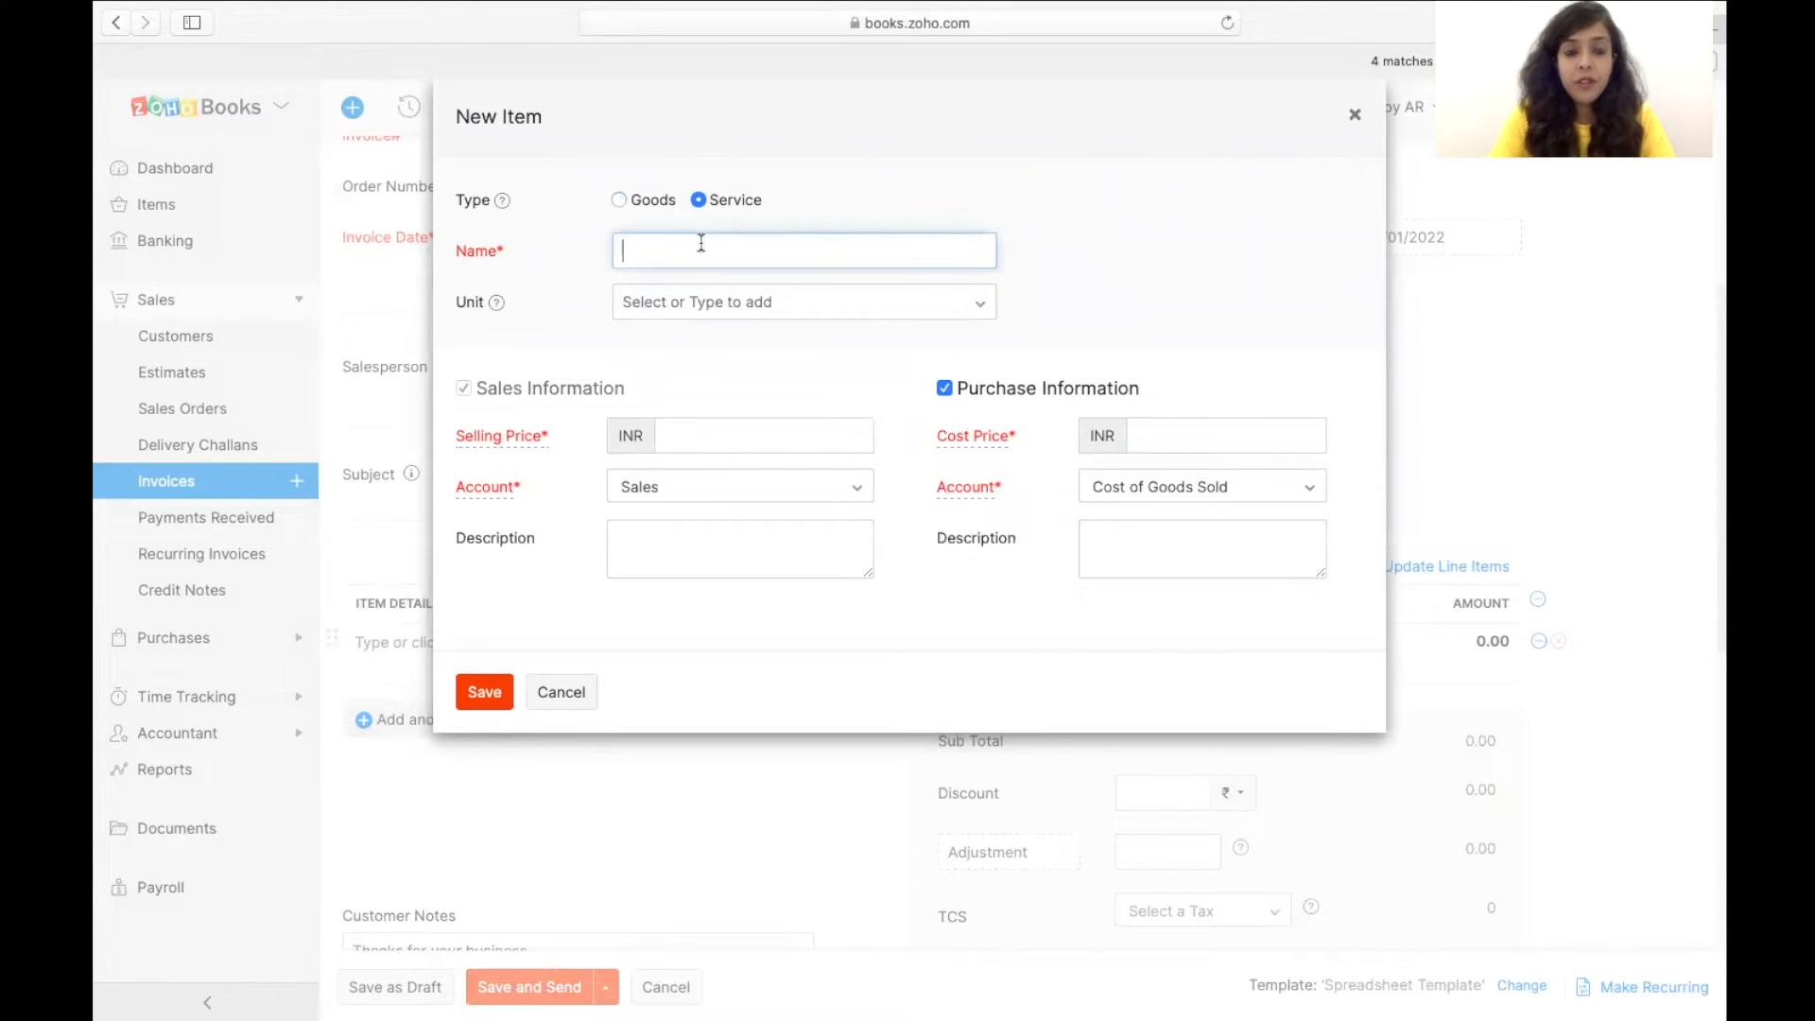
{"action": "type", "text": "Rea"}
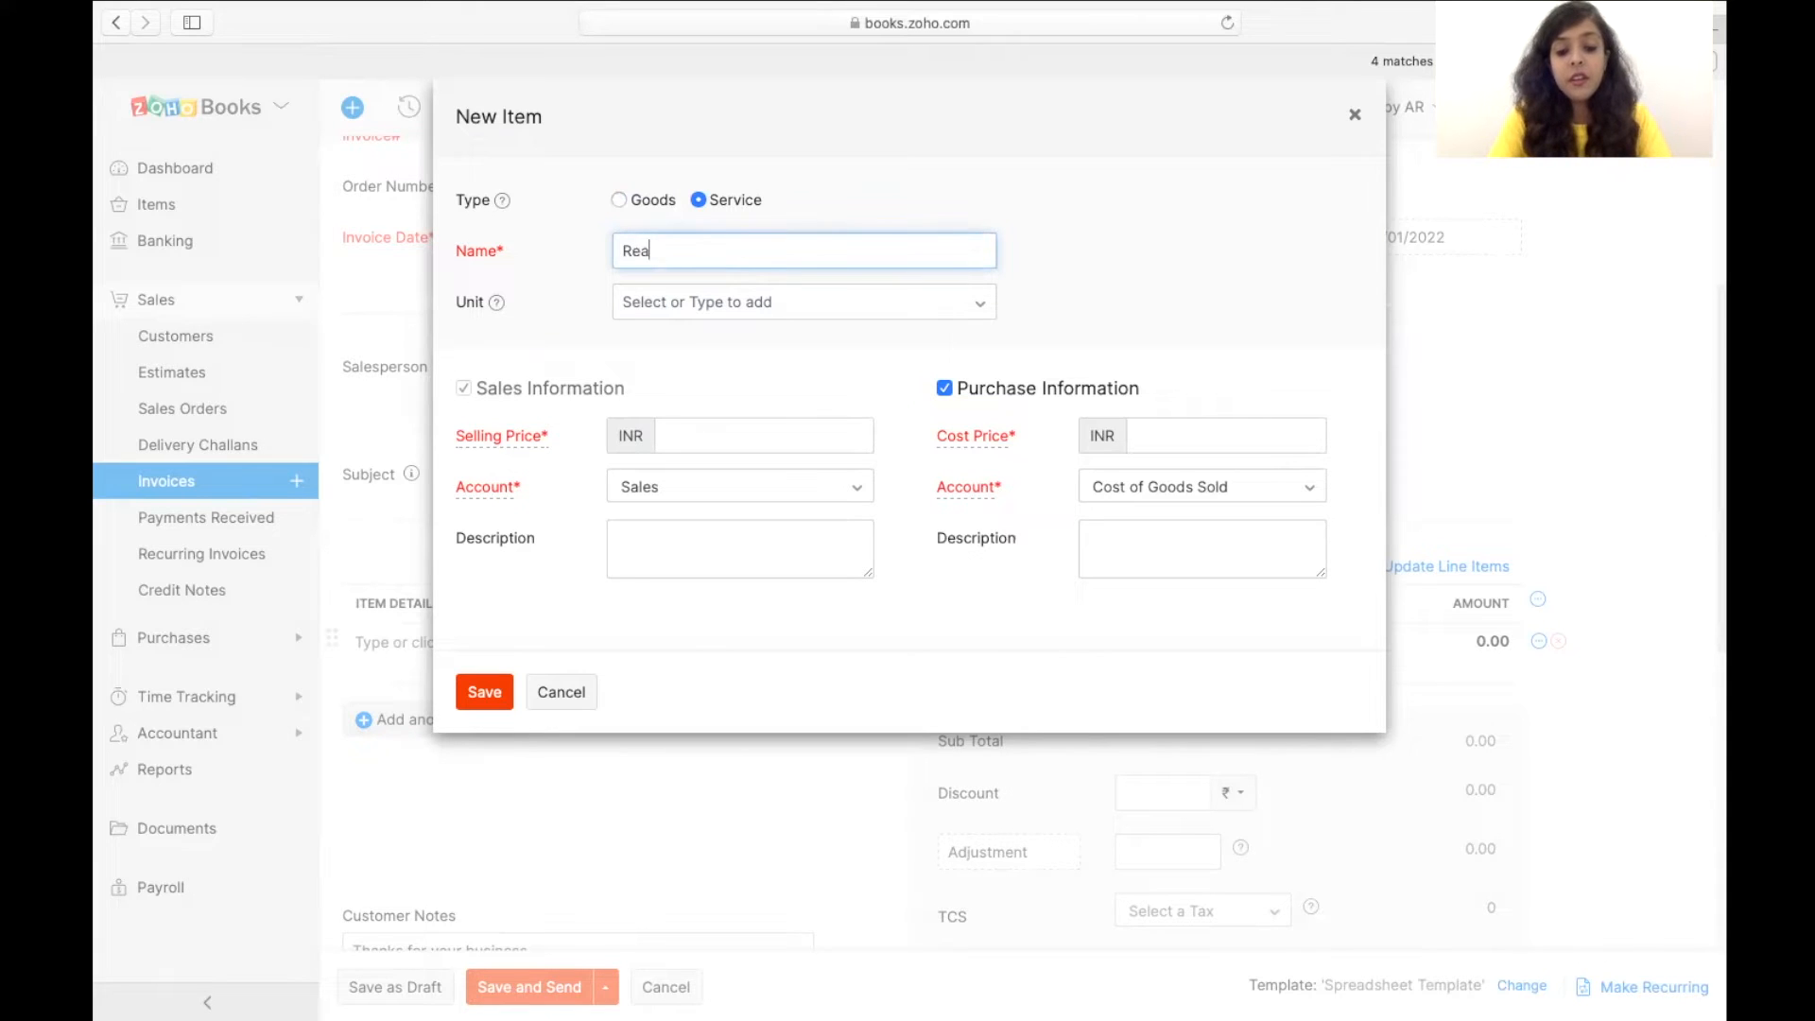
{"action": "type", "text": "ding Habits"}
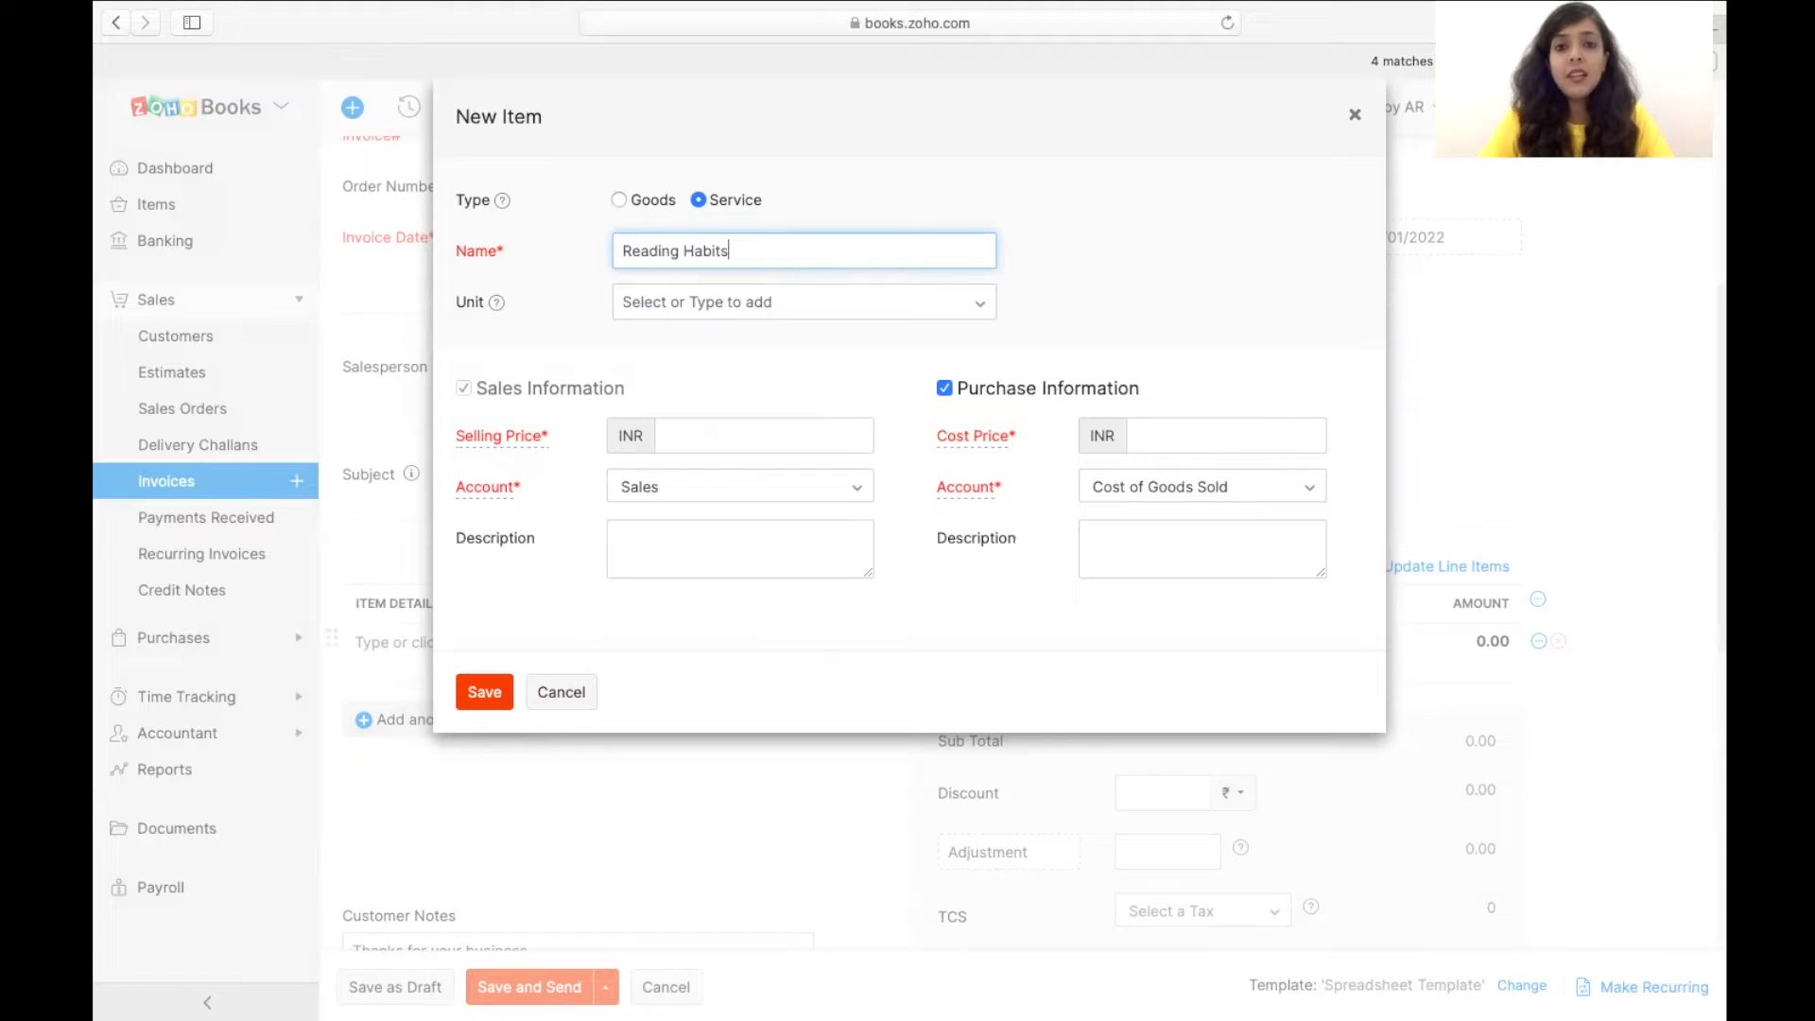
{"action": "key", "text": "super+a"}
{"action": "key", "text": "Right"}
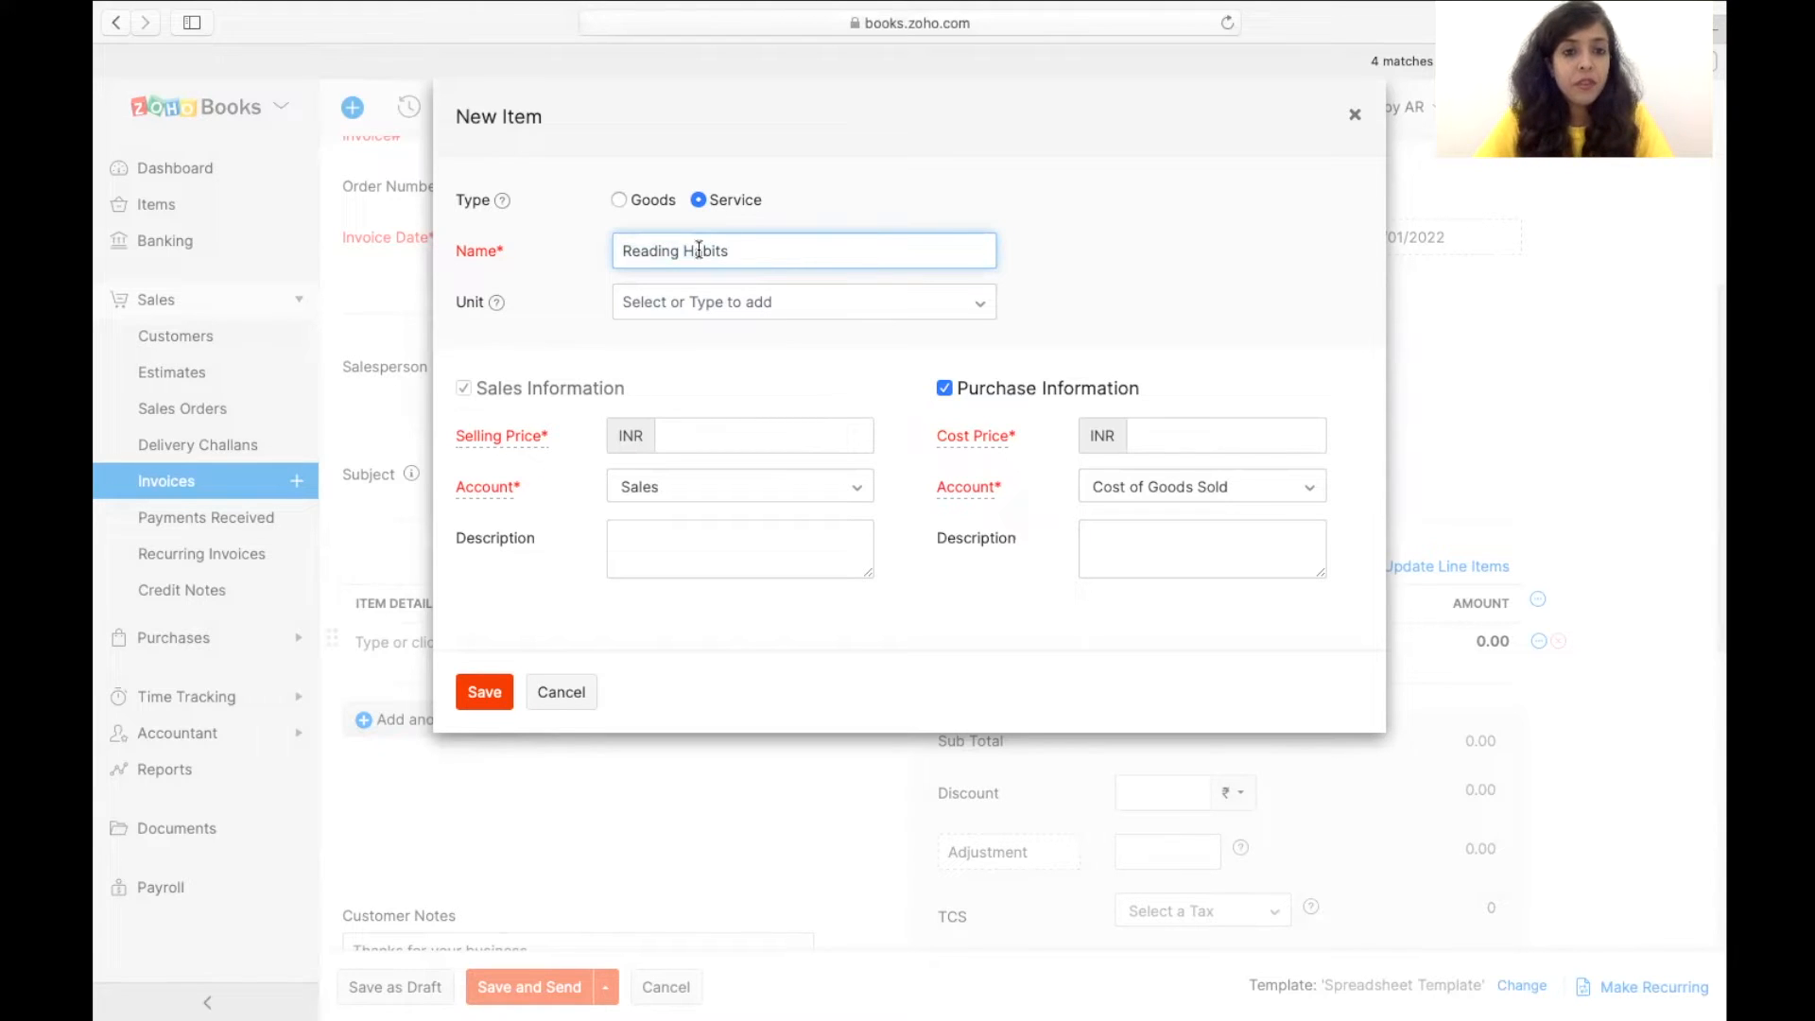
{"action": "left_click", "coordinate": [865, 199]}
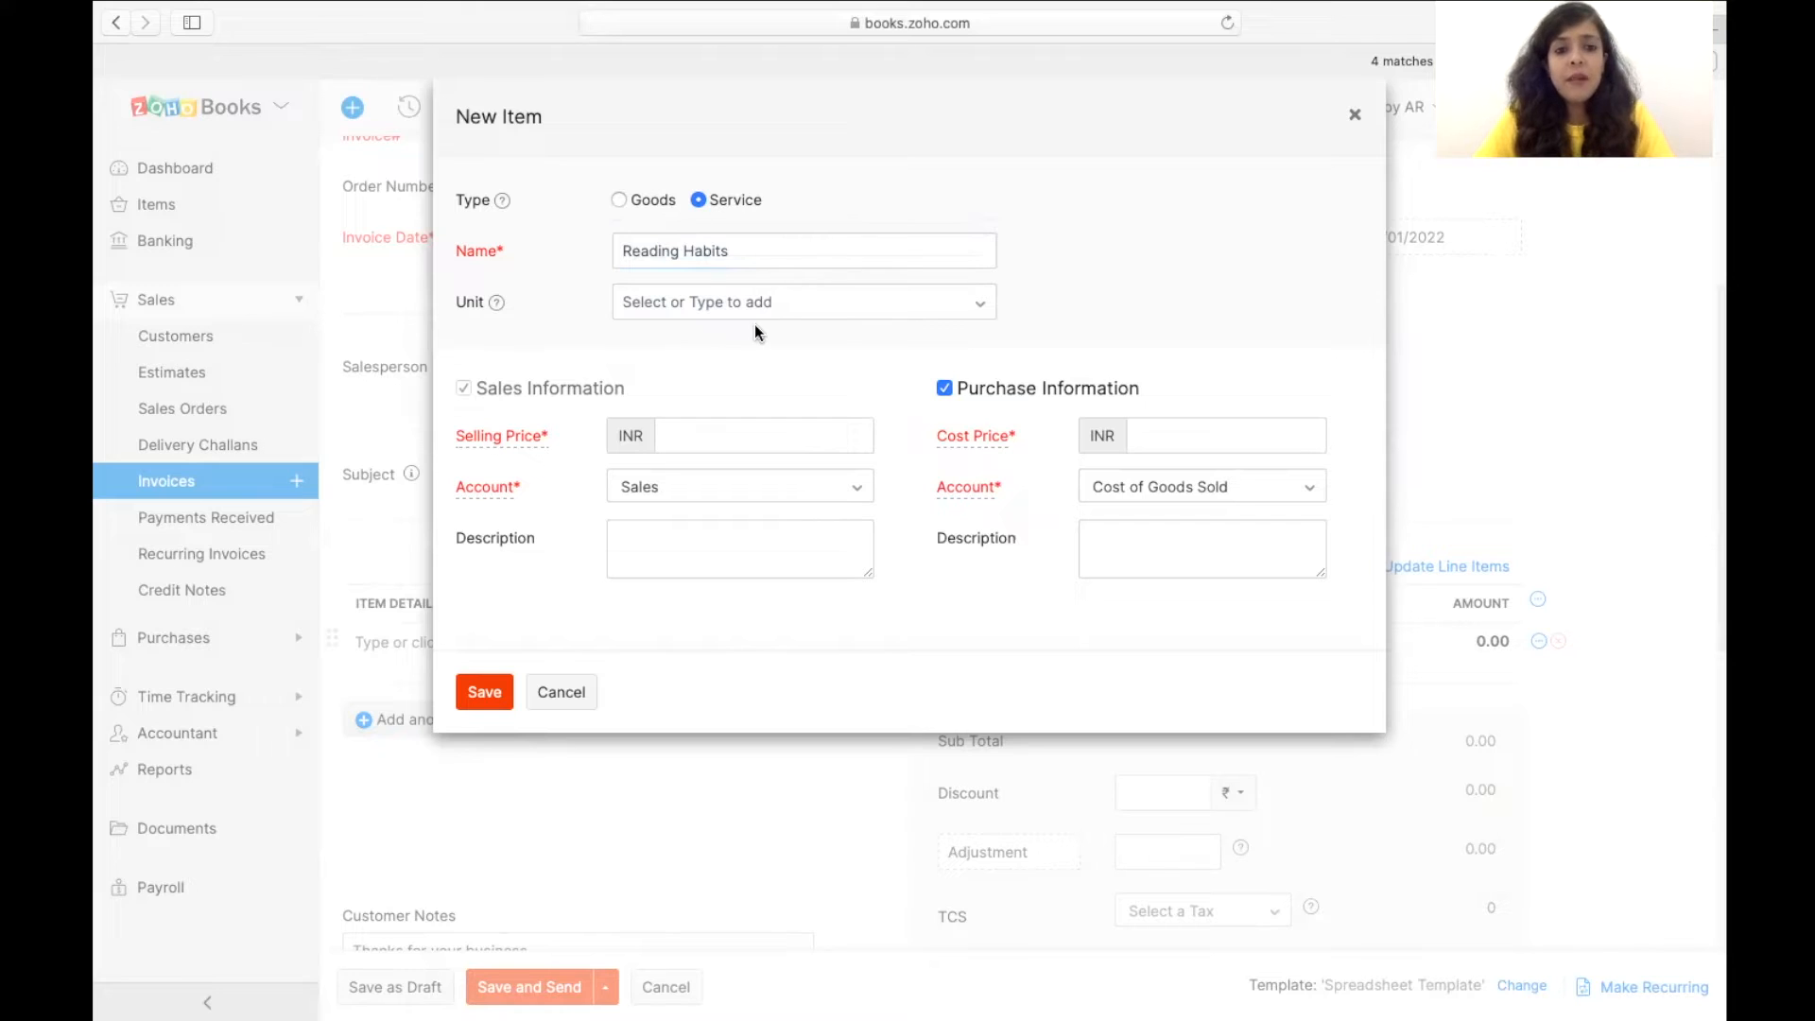
Step: Set the new item's selling price to 5000 INR and cost price to 0, and save it to the invoice line
{"action": "left_click", "coordinate": [681, 440]}
{"action": "type", "text": "5000"}
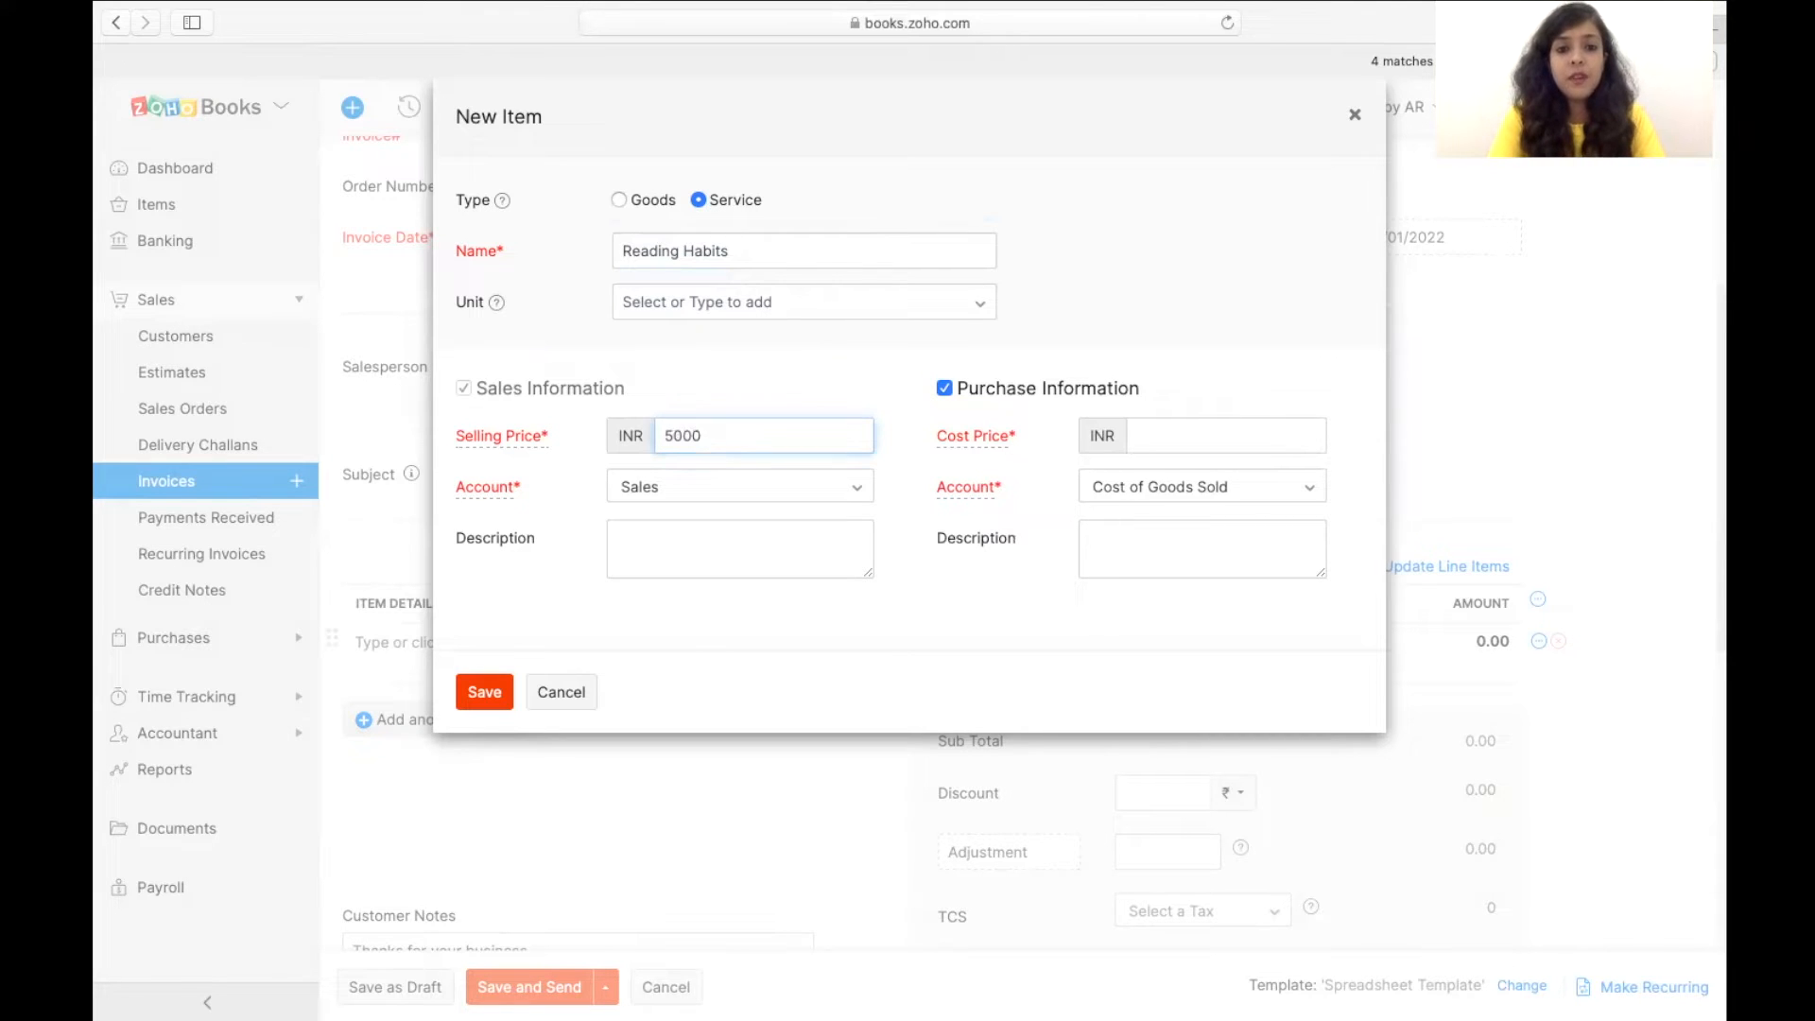
{"action": "key", "text": "Tab"}
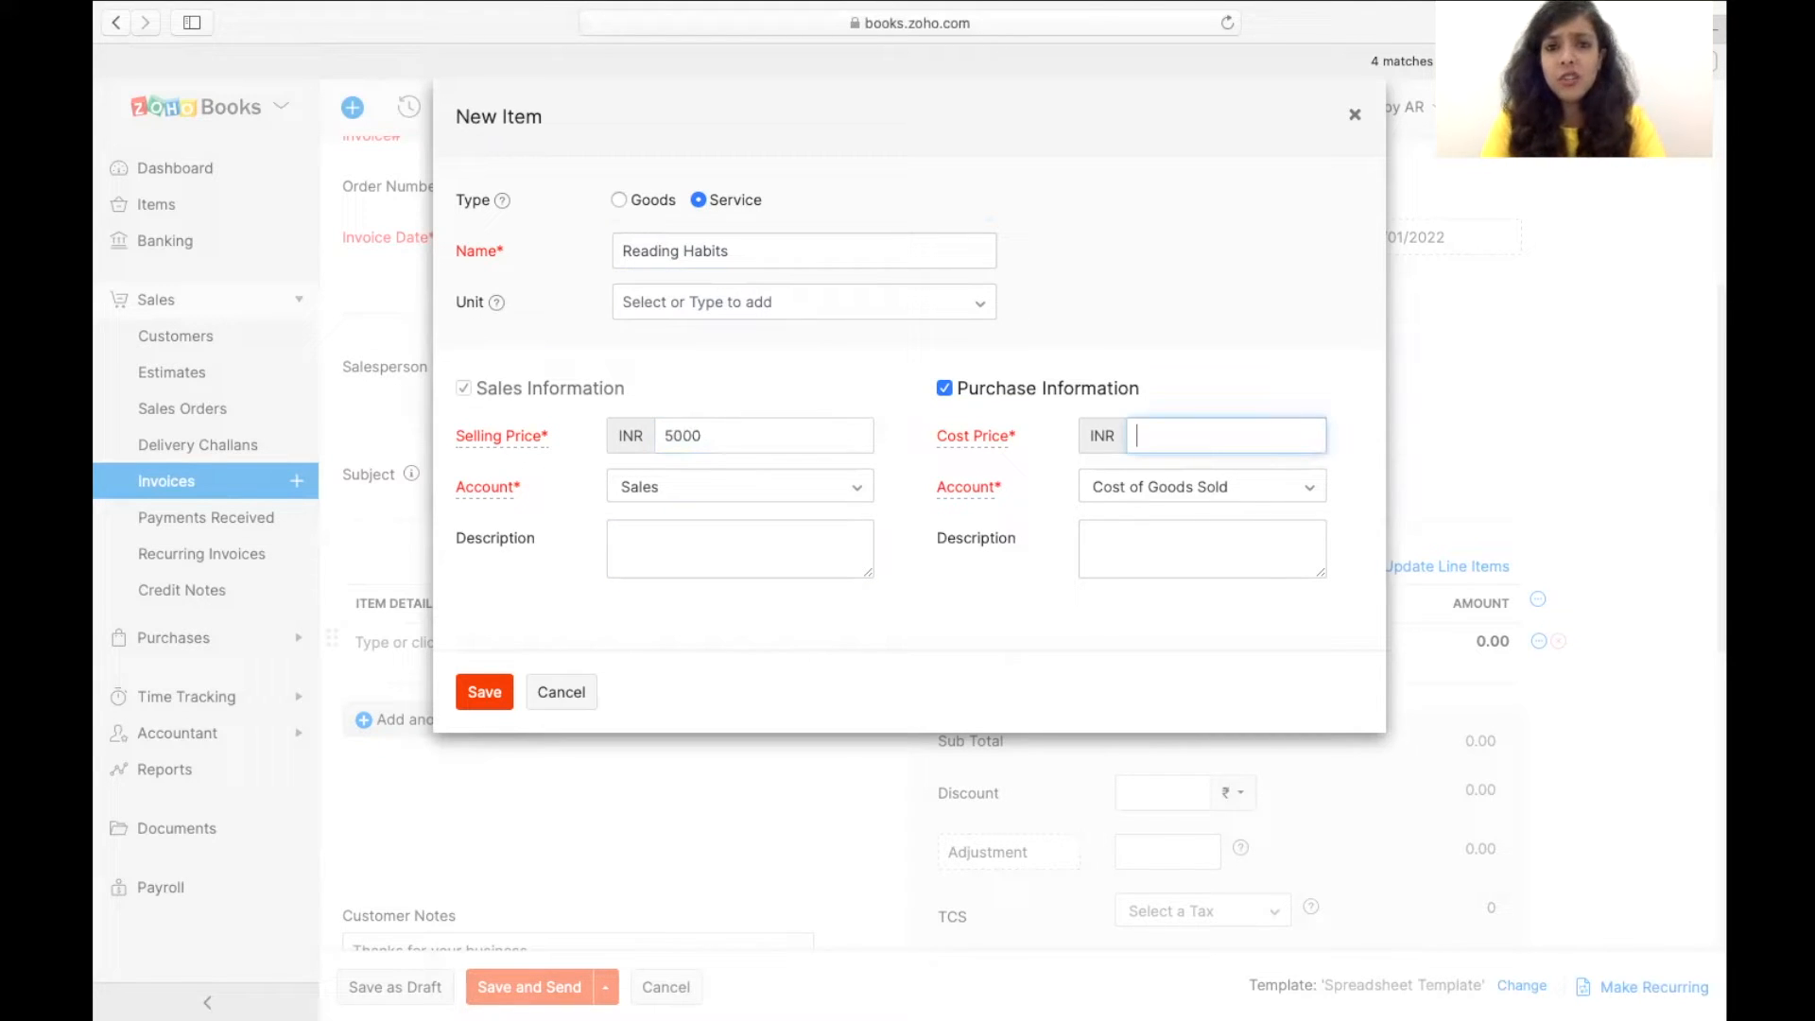
{"action": "type", "text": "0"}
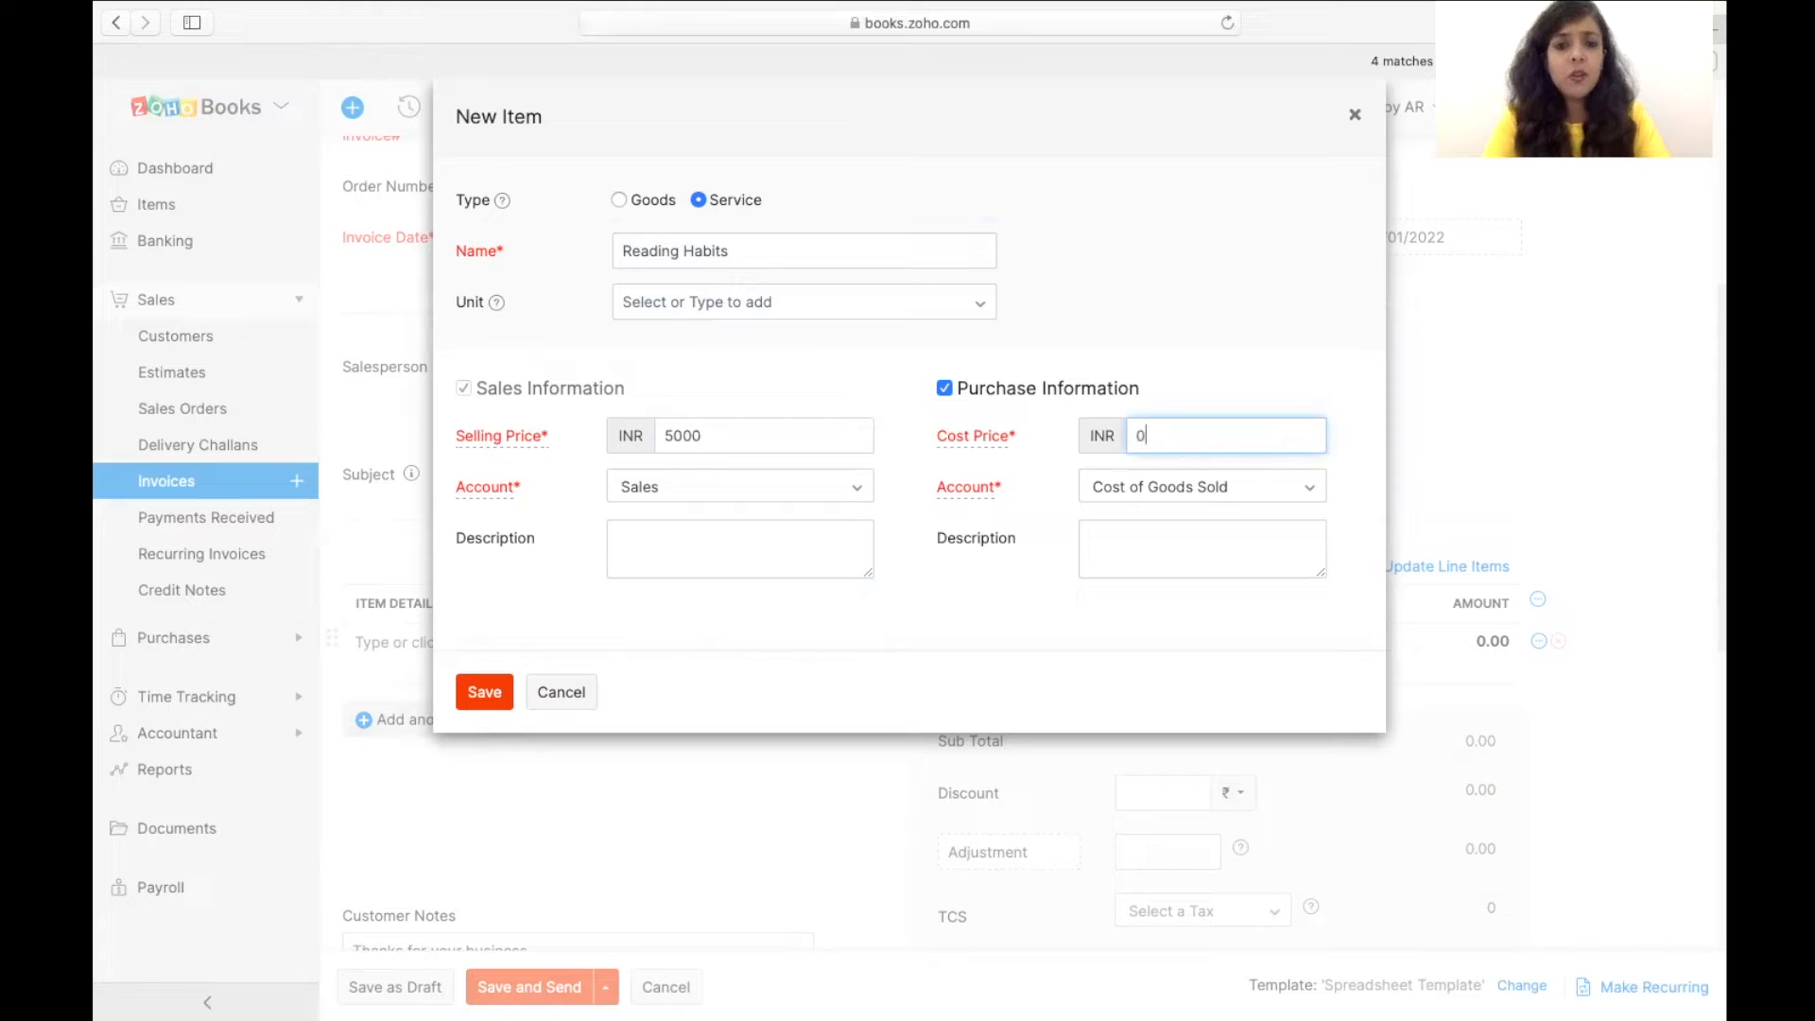
{"action": "left_click", "coordinate": [485, 700]}
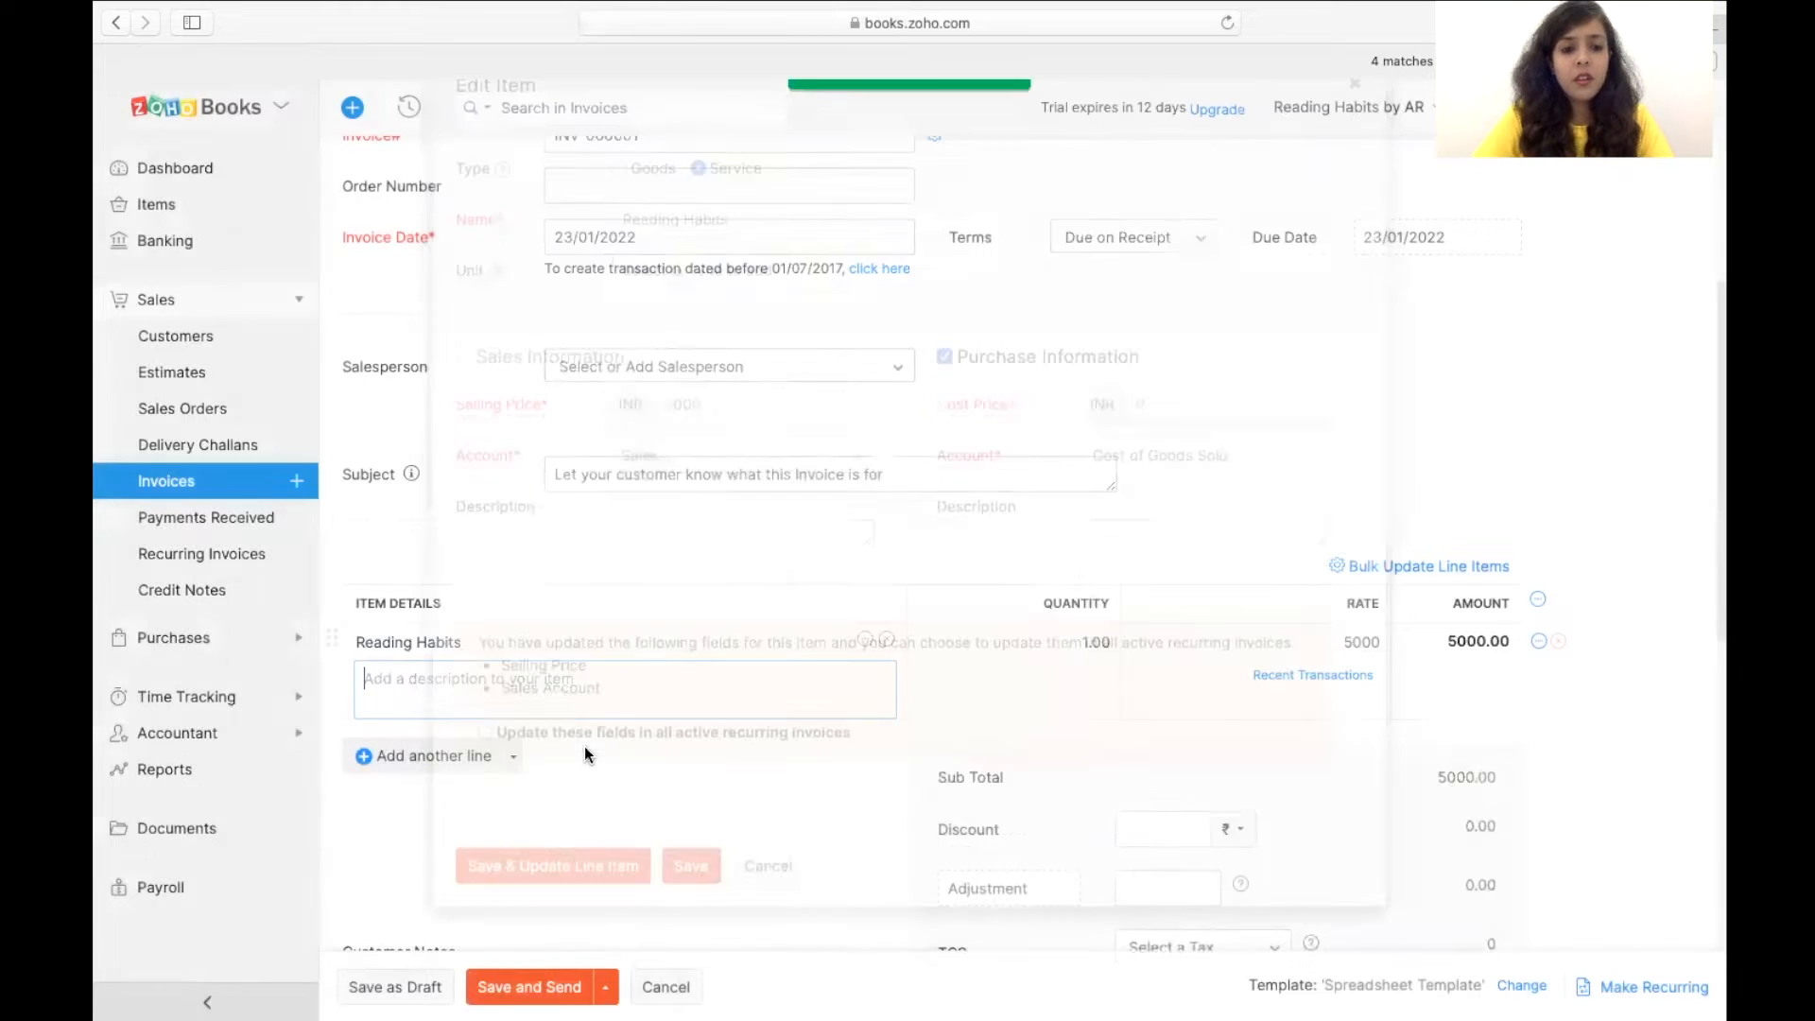
Step: Review the completed invoice, save it as a draft and mark it as sent
{"action": "scroll", "coordinate": [608, 558], "scroll_direction": "down", "scroll_amount": 5}
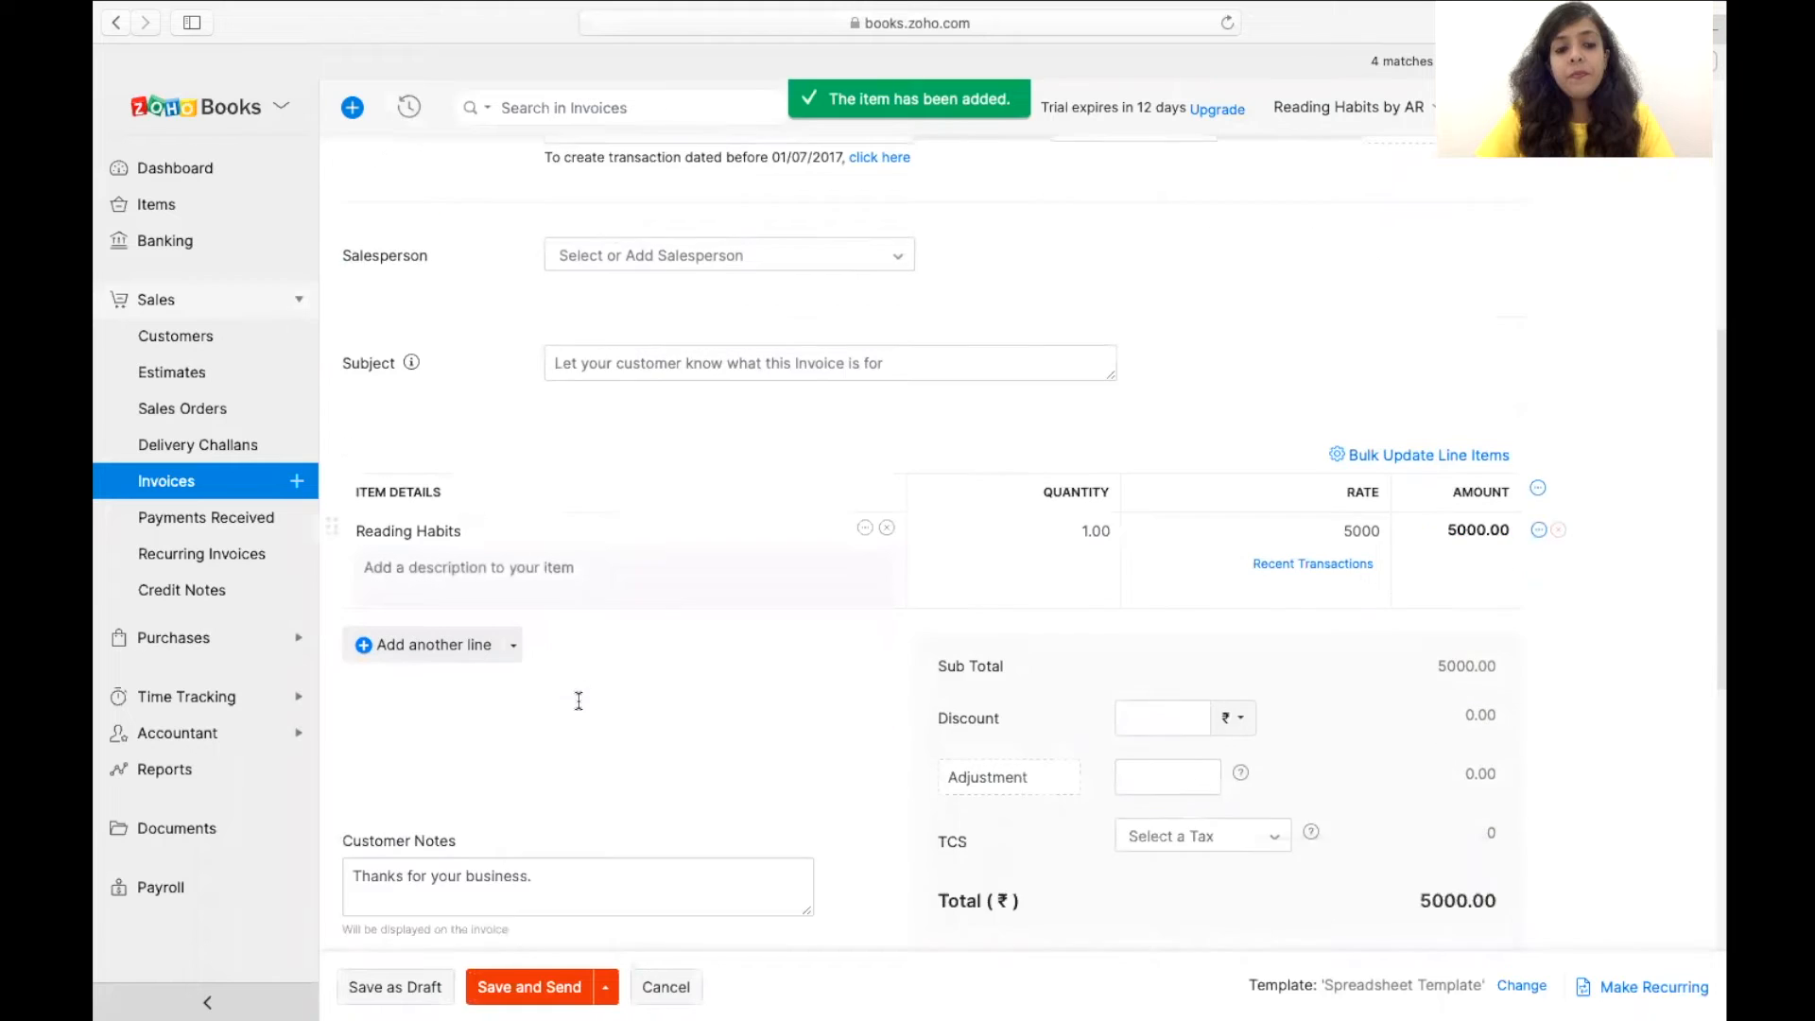
{"action": "scroll", "coordinate": [1388, 449], "scroll_direction": "up", "scroll_amount": 10}
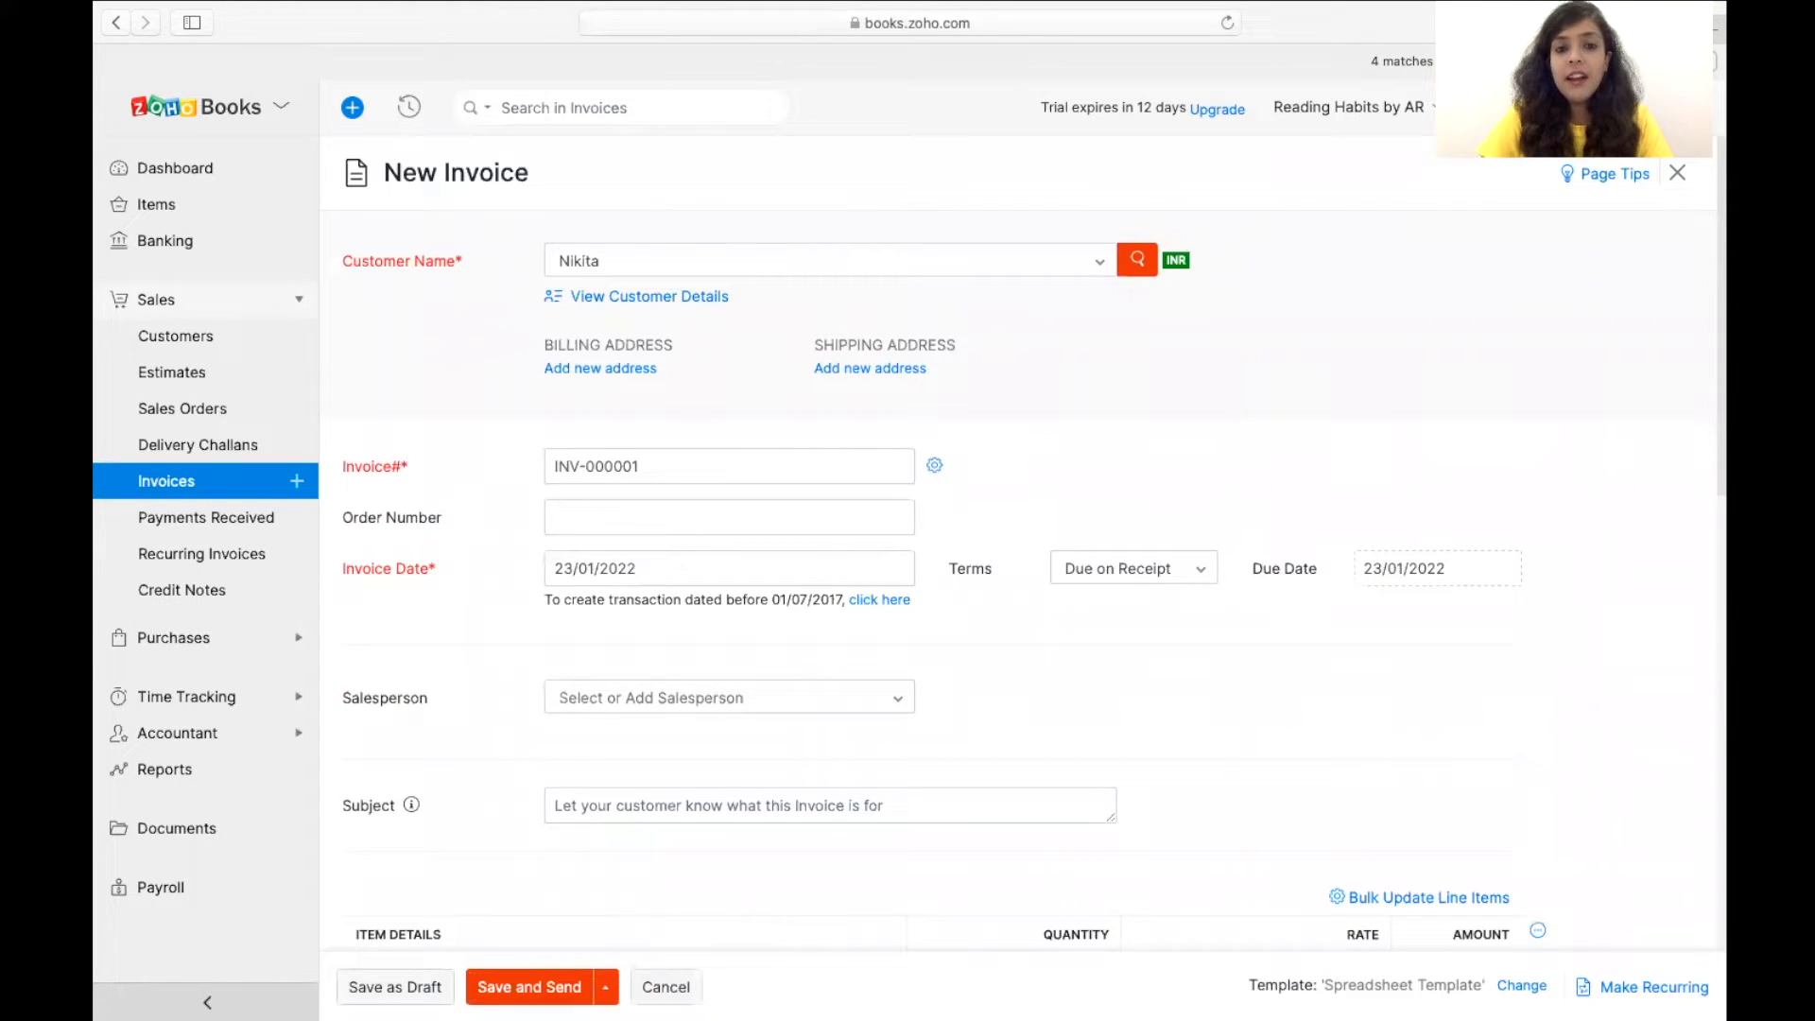
{"action": "left_click", "coordinate": [395, 987]}
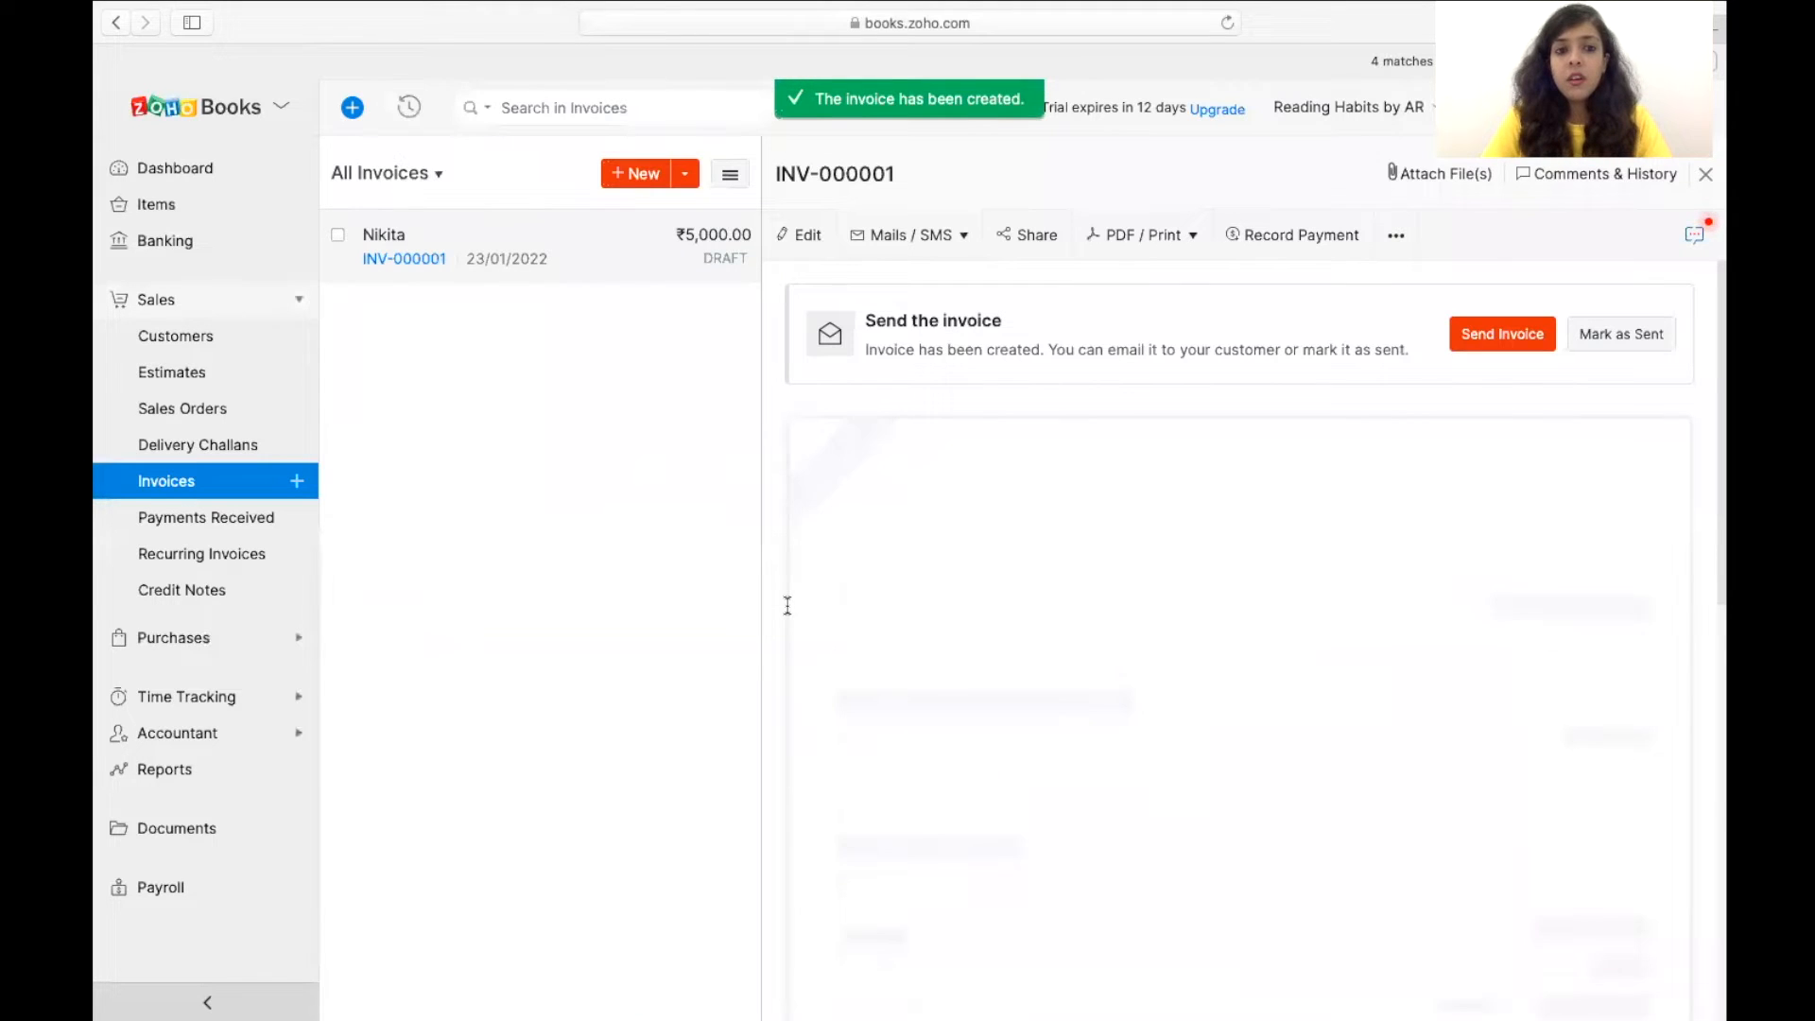
{"action": "left_click", "coordinate": [1636, 338]}
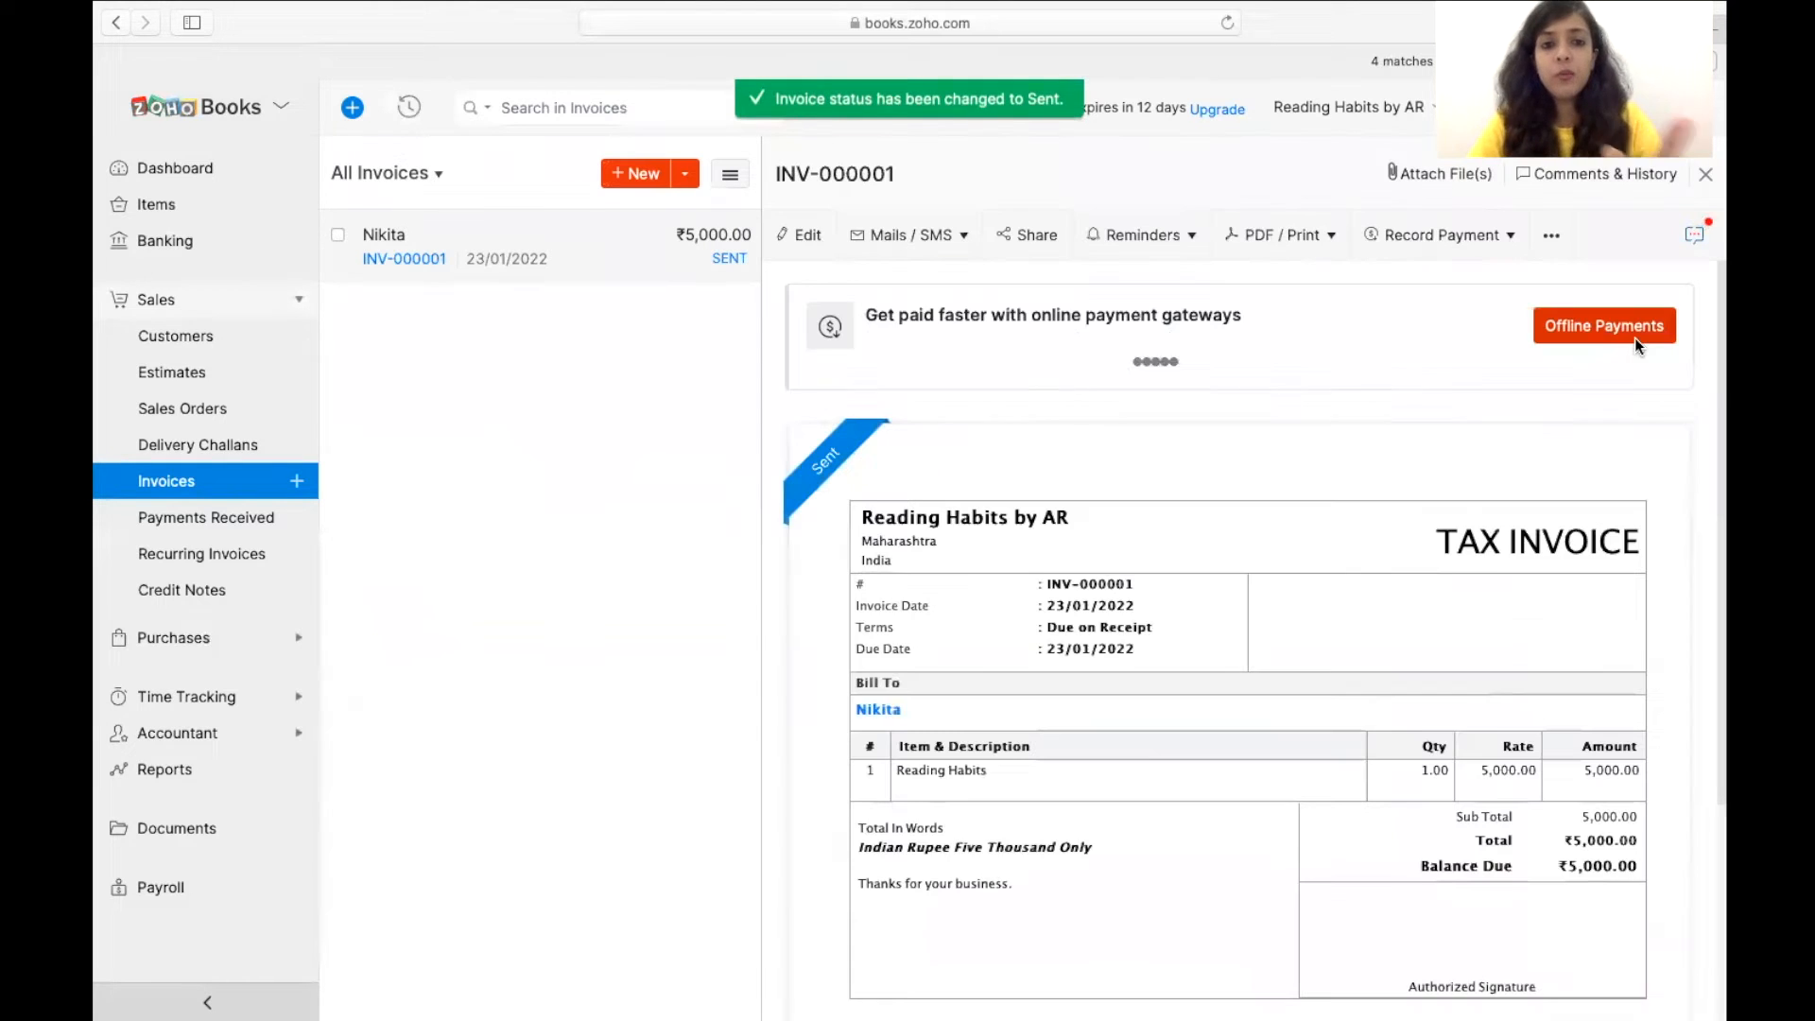
Step: Open the bank account's uncategorized transactions and set the ₹2,200.00 deposit dated 06/01/2022 as a Customer Payment from the newly created customer
{"action": "left_click", "coordinate": [229, 257]}
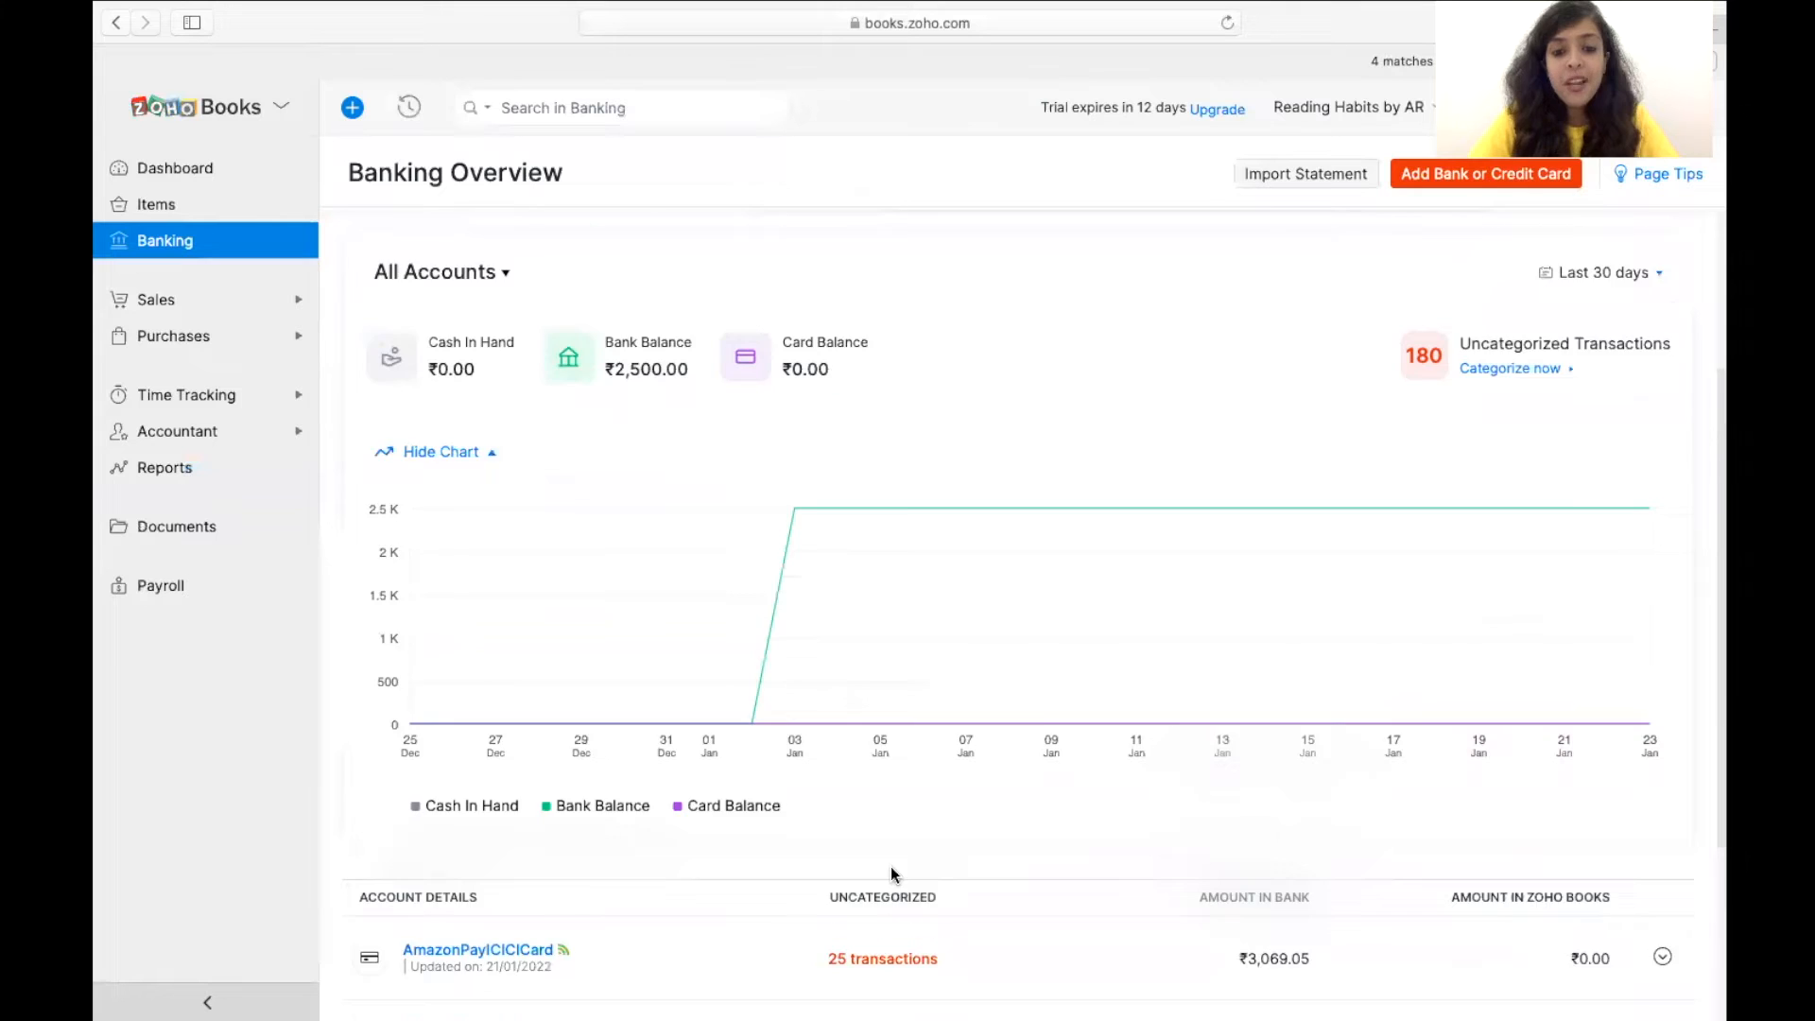
{"action": "scroll", "coordinate": [891, 866], "scroll_direction": "down", "scroll_amount": 3}
{"action": "left_click", "coordinate": [890, 865]}
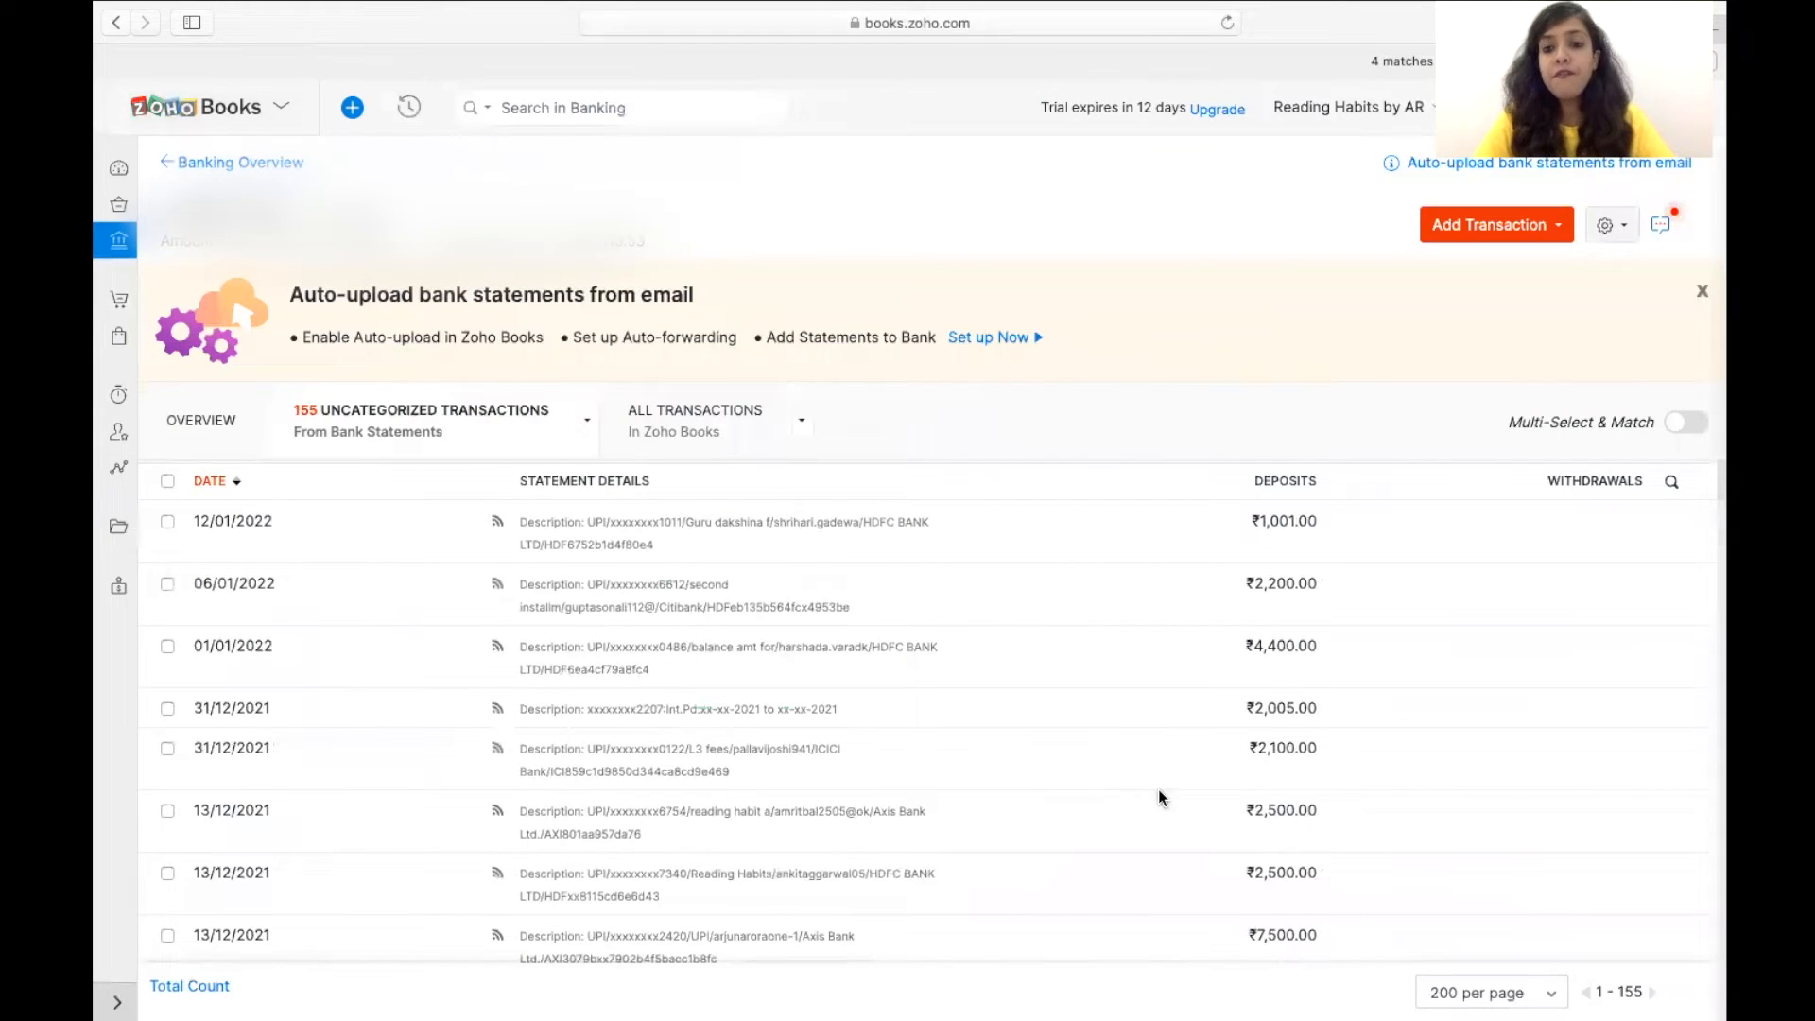
{"action": "left_click", "coordinate": [1289, 606]}
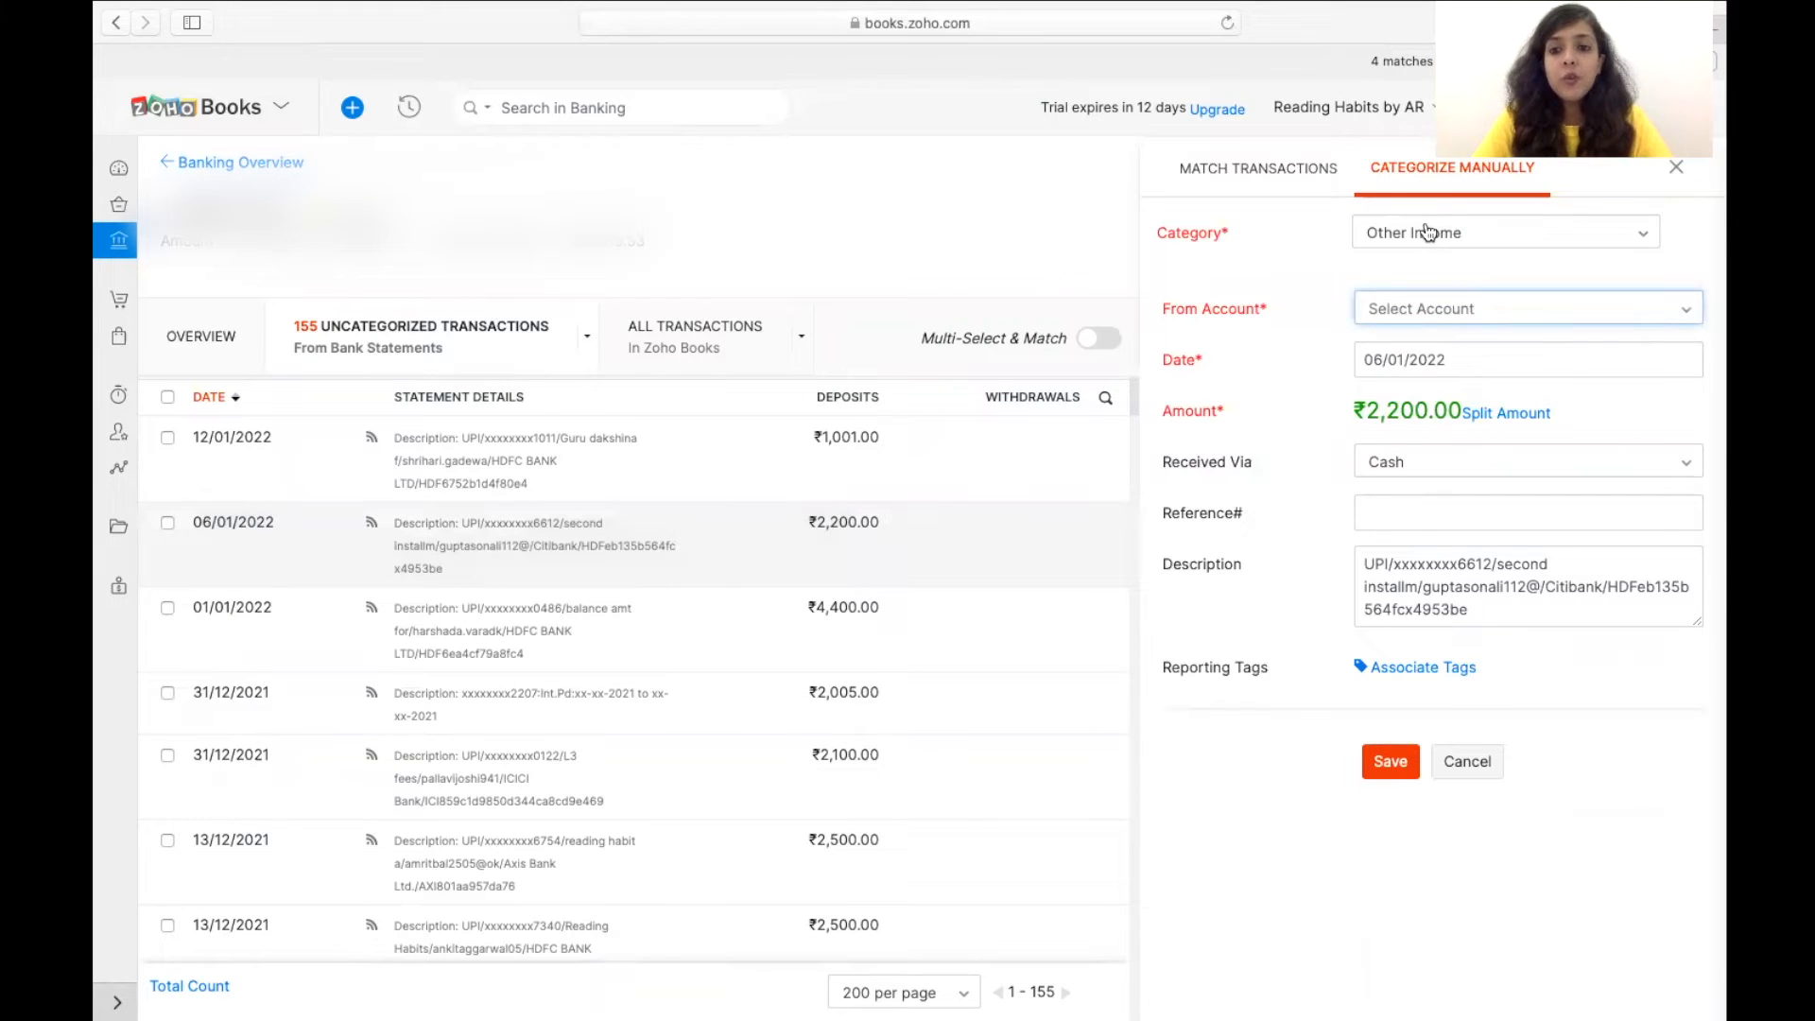
{"action": "left_click", "coordinate": [1427, 233]}
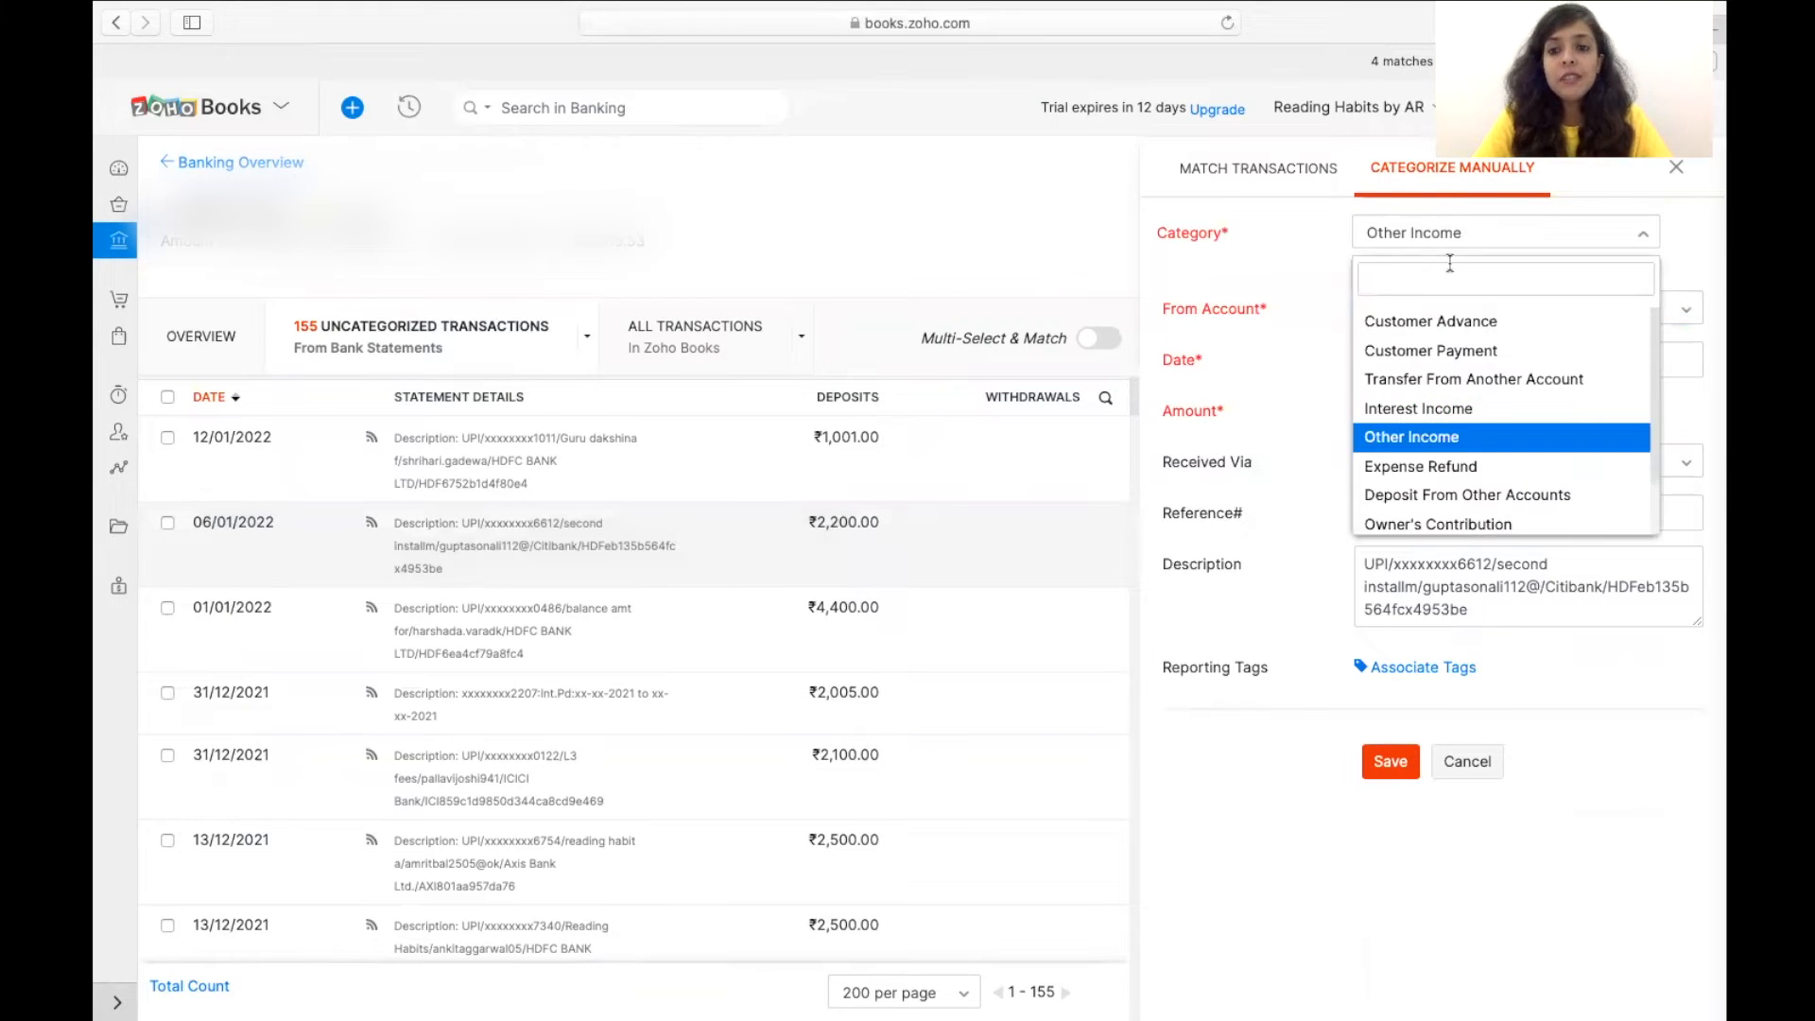
{"action": "left_click", "coordinate": [1501, 352]}
{"action": "left_click", "coordinate": [1459, 310]}
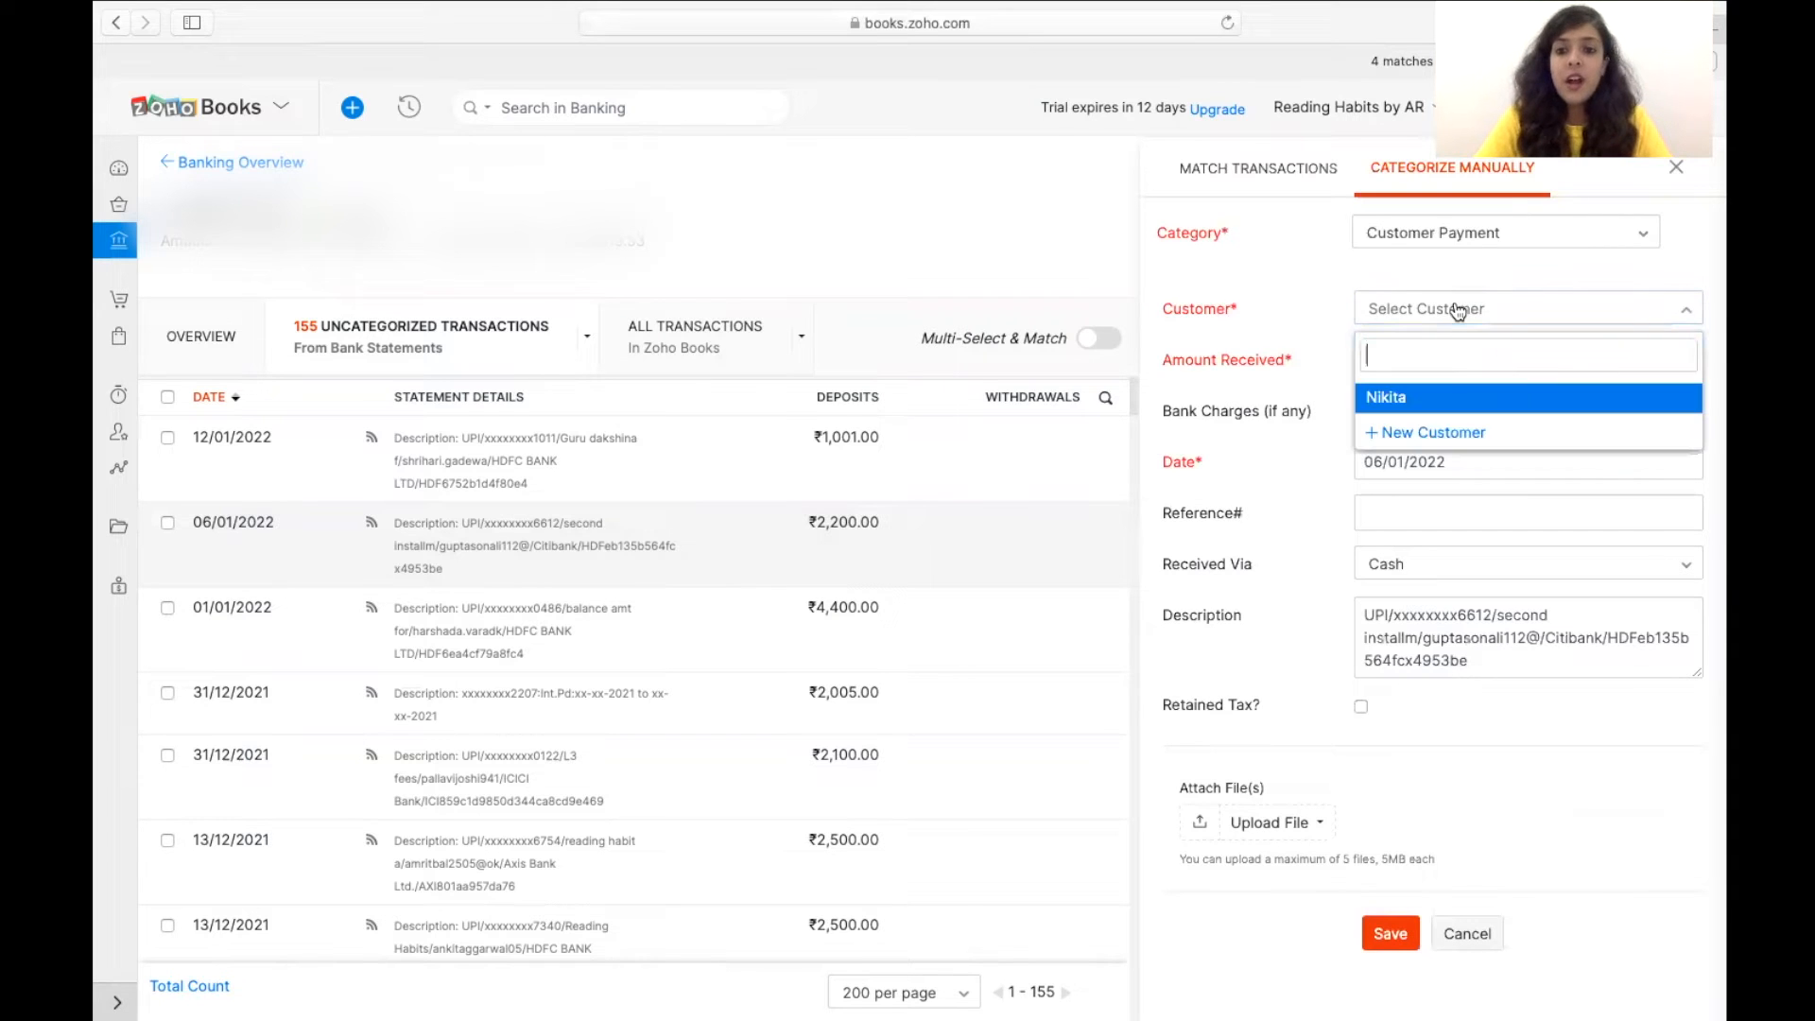
{"action": "left_click", "coordinate": [1465, 398]}
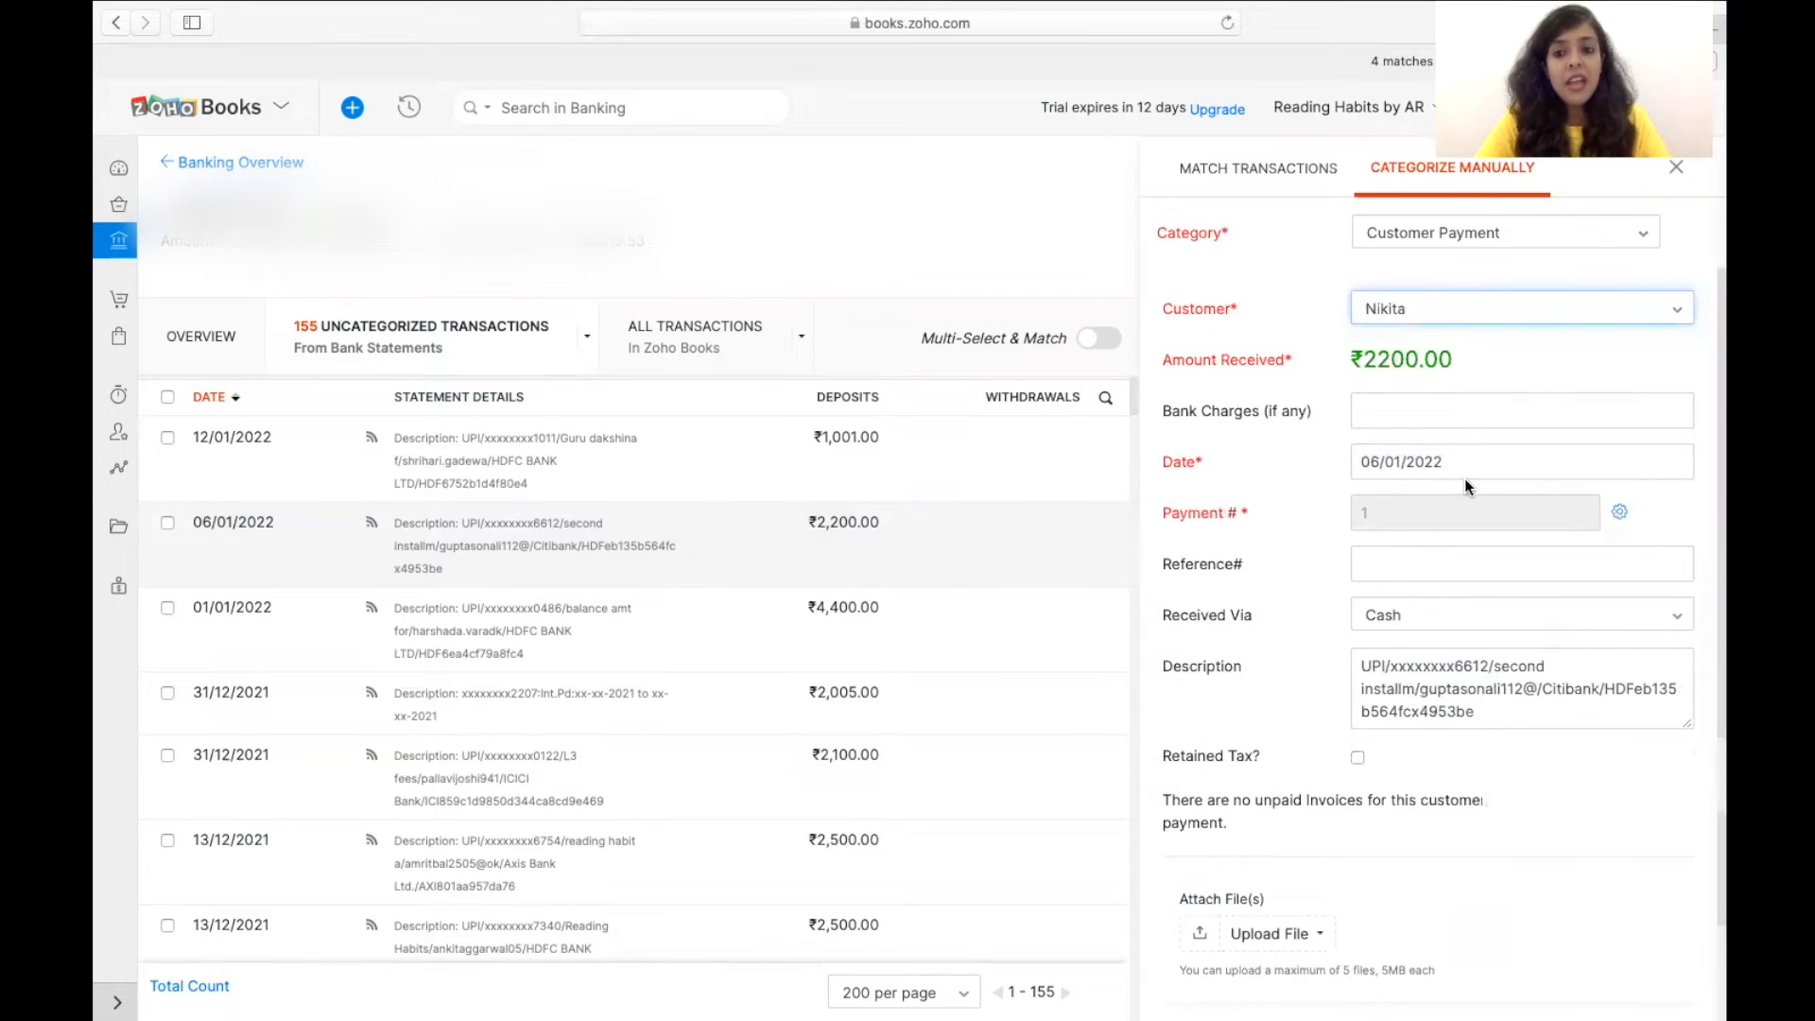
Step: Apply a payment of 2200 to the customer's ₹5,000.00 invoice and save the categorization
{"action": "scroll", "coordinate": [1466, 479], "scroll_direction": "down", "scroll_amount": 5}
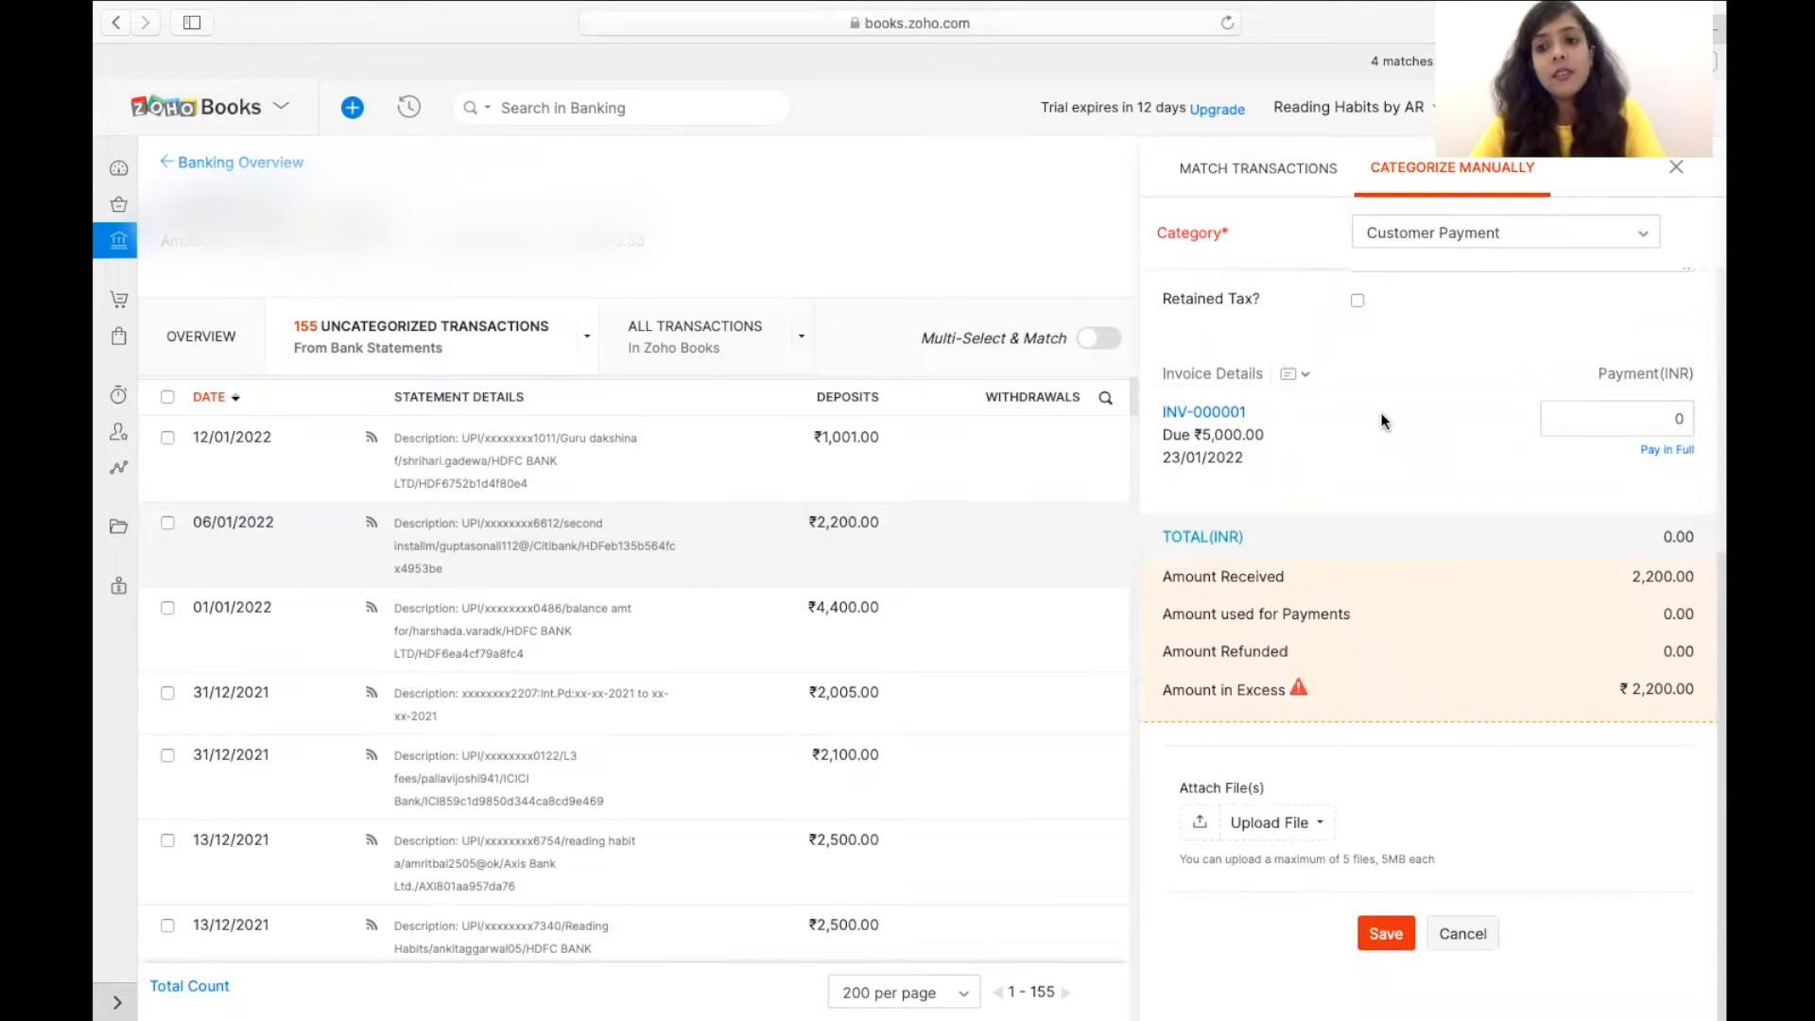
{"action": "left_click", "coordinate": [1651, 419]}
{"action": "type", "text": "2200"}
{"action": "left_click", "coordinate": [1597, 316]}
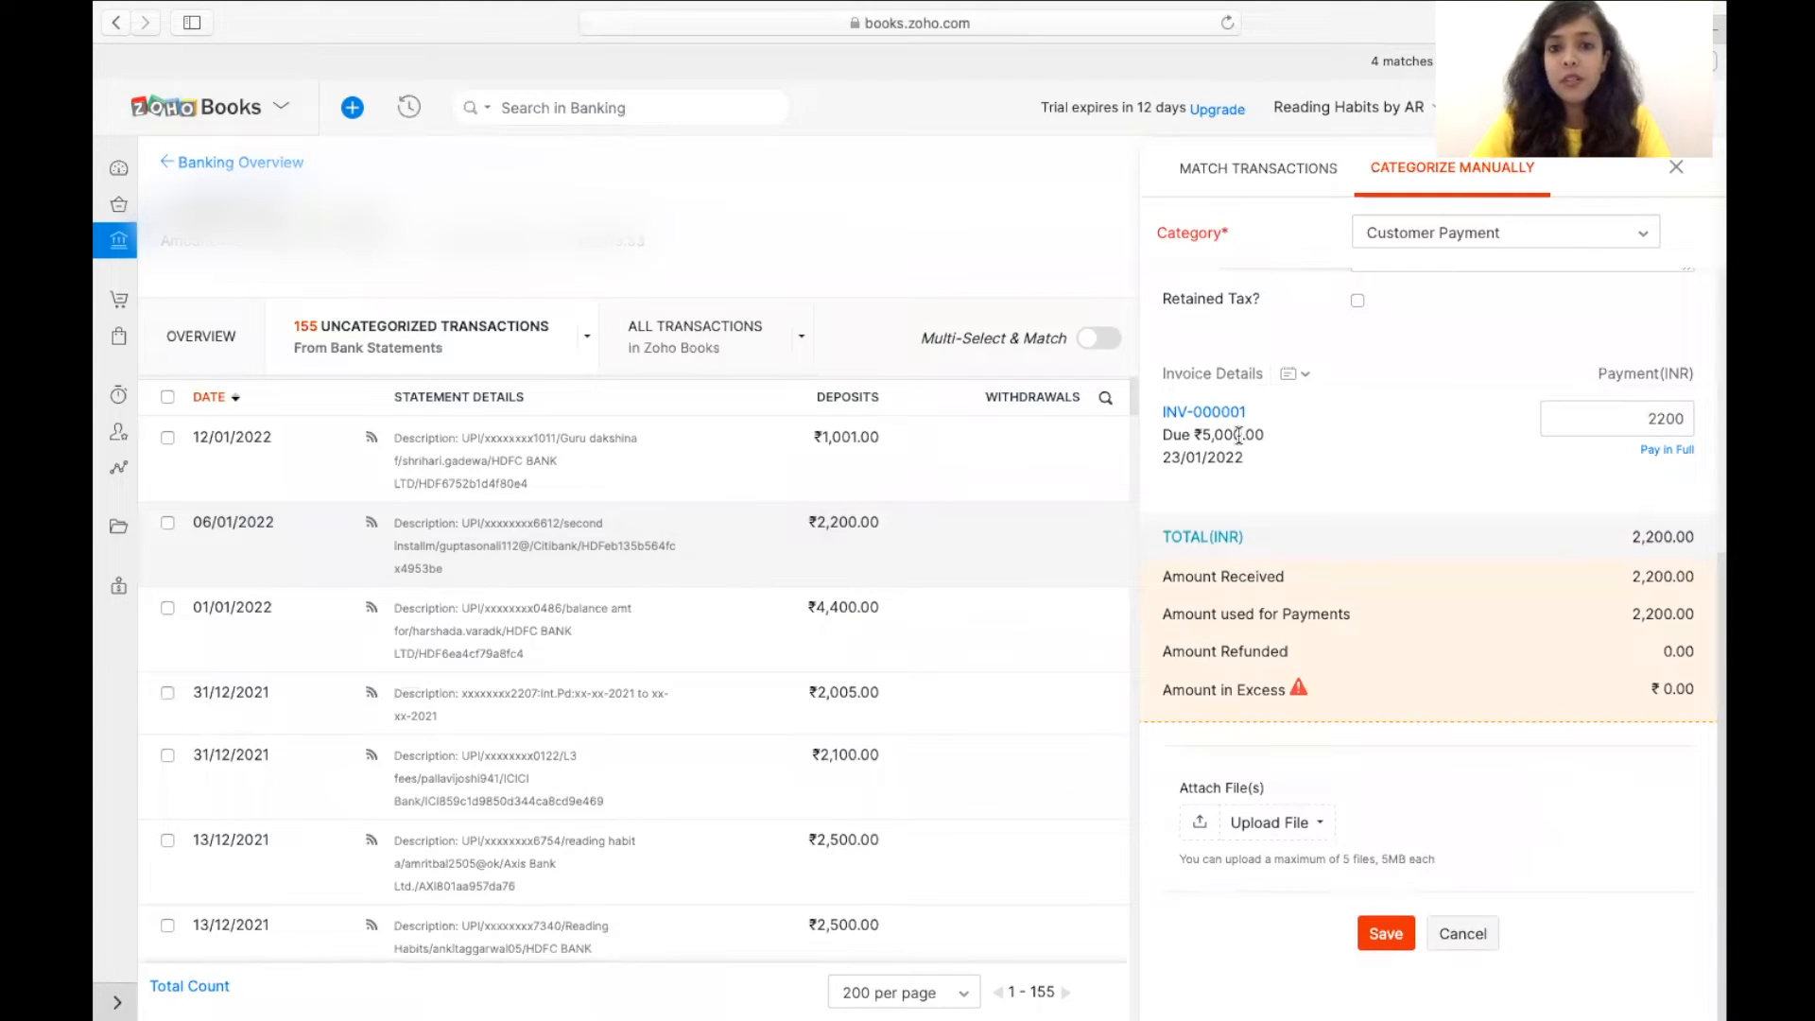
{"action": "left_click", "coordinate": [1384, 933]}
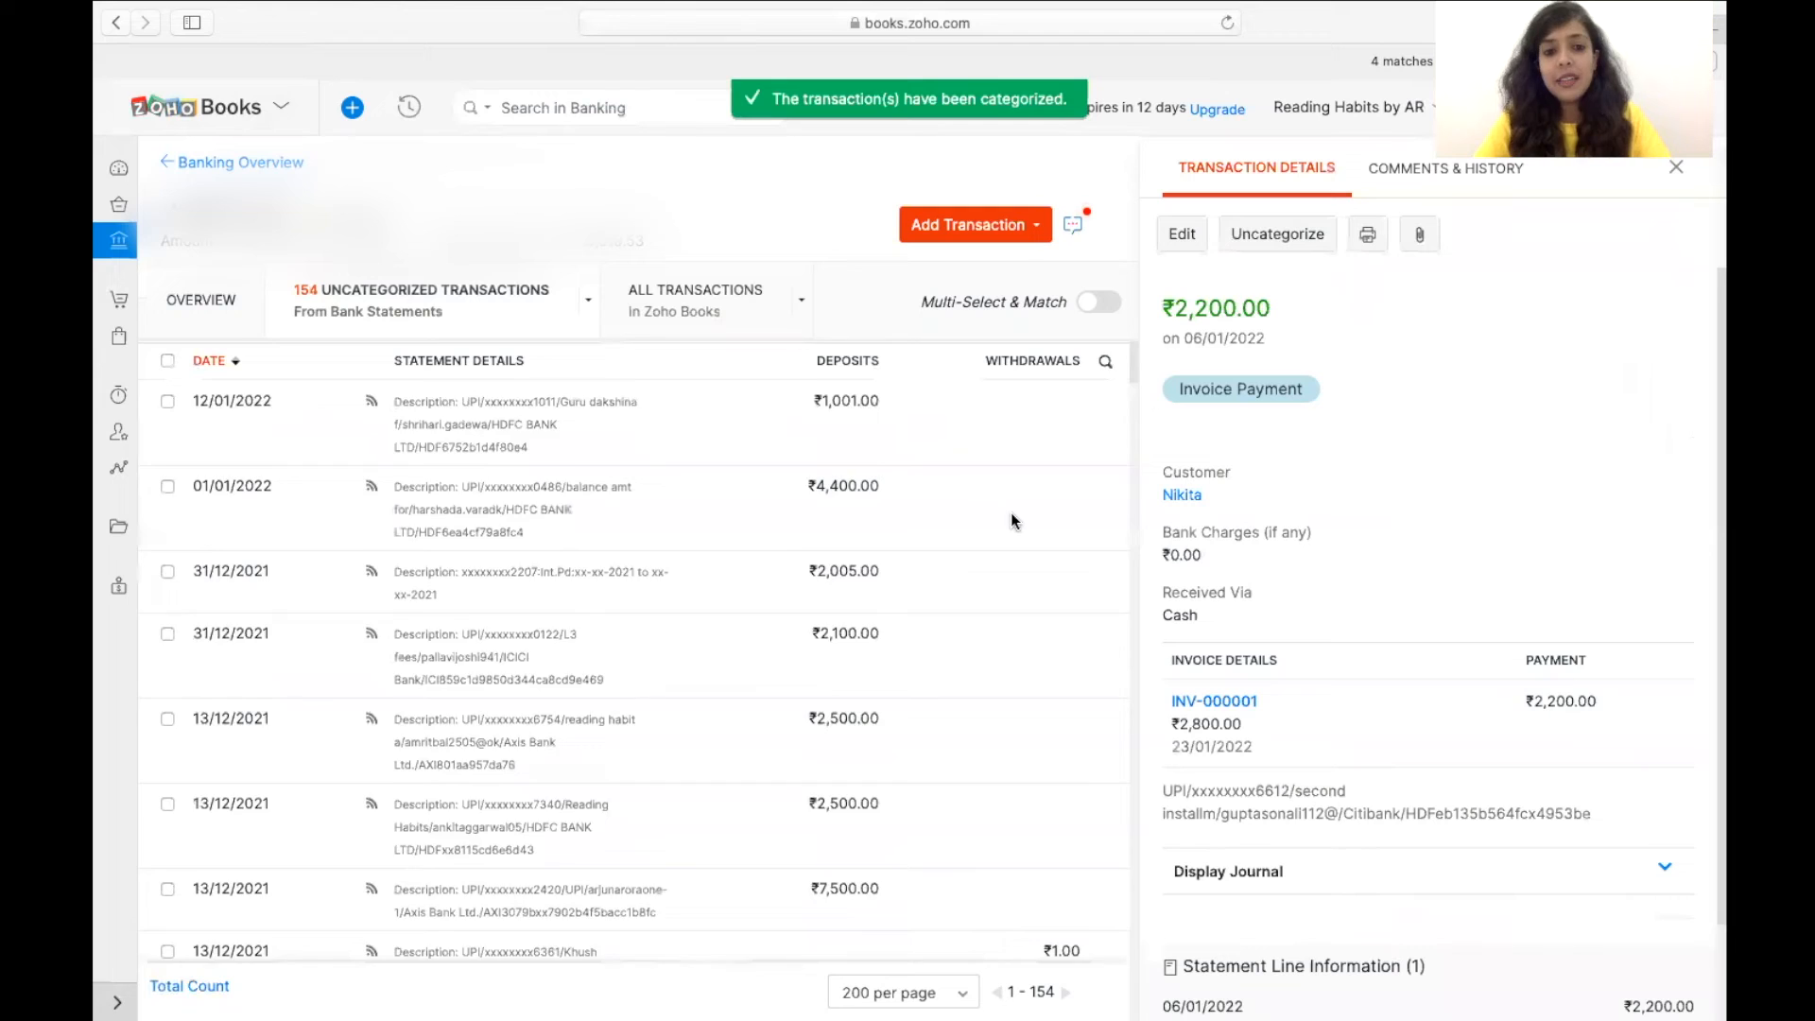
Step: Check the bank account's list of all transactions and the invoice's payment status in the invoices list
{"action": "left_click", "coordinate": [688, 295]}
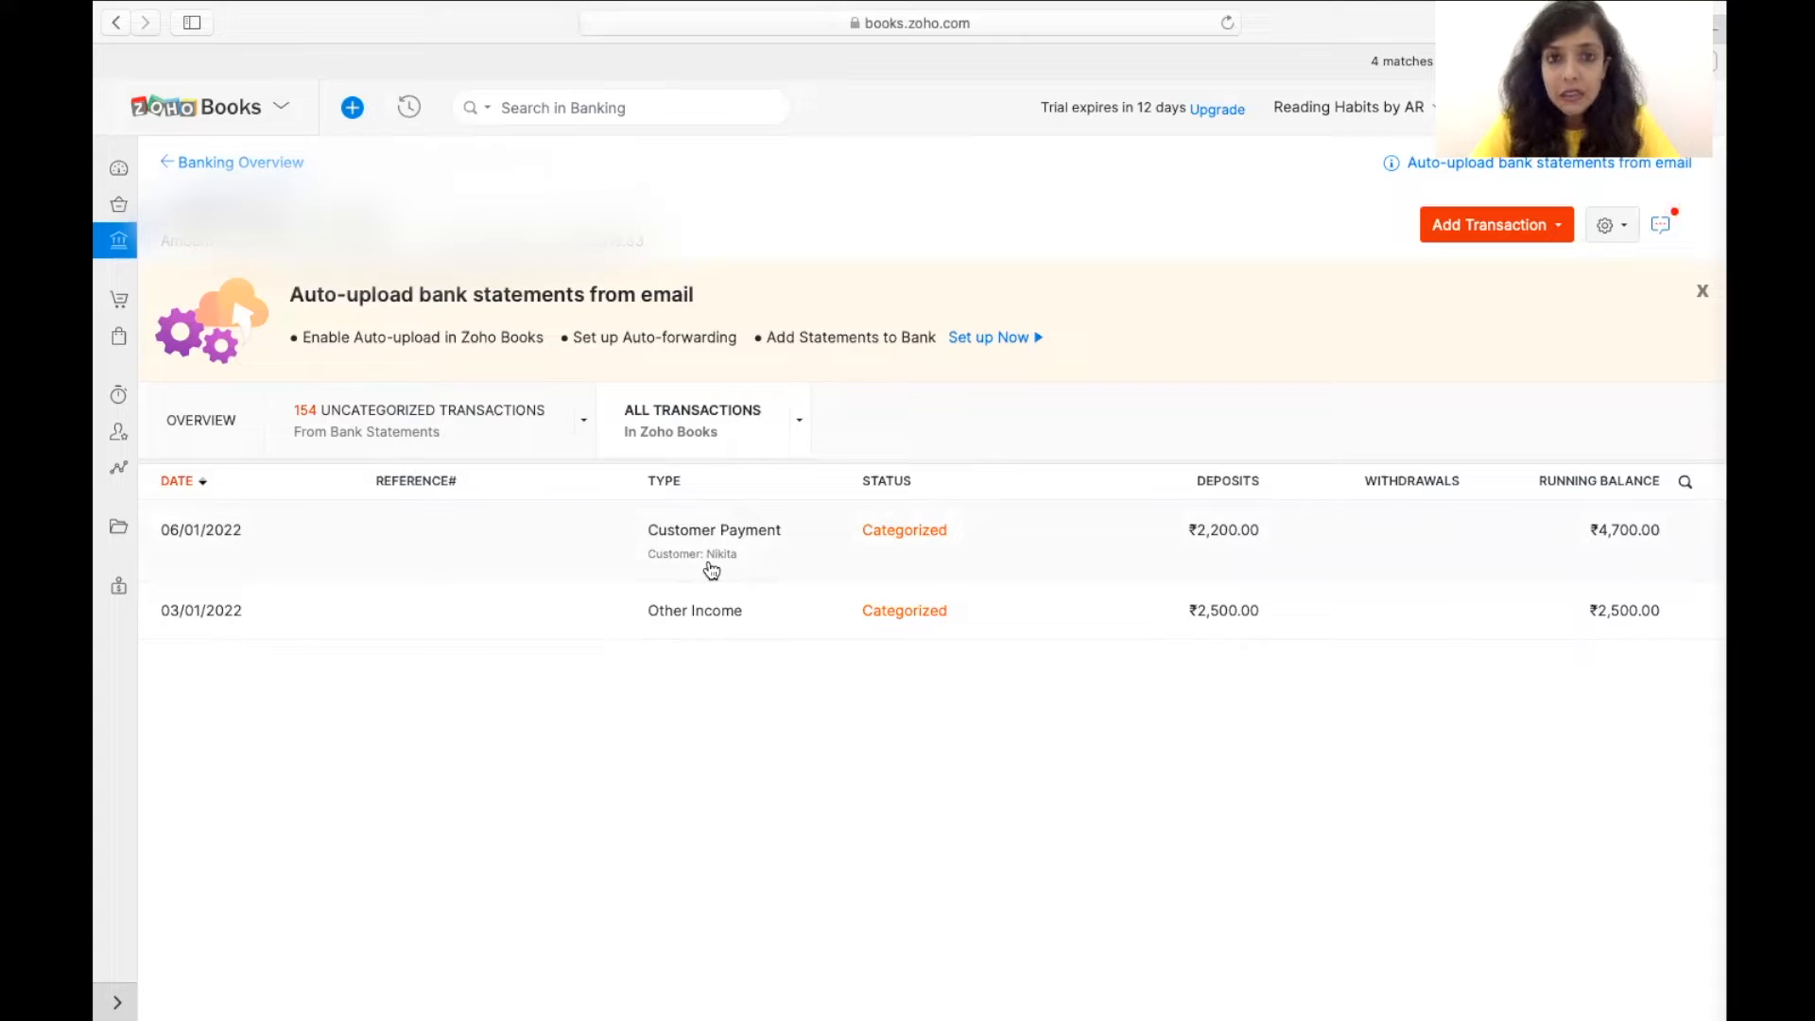
{"action": "left_click", "coordinate": [116, 302]}
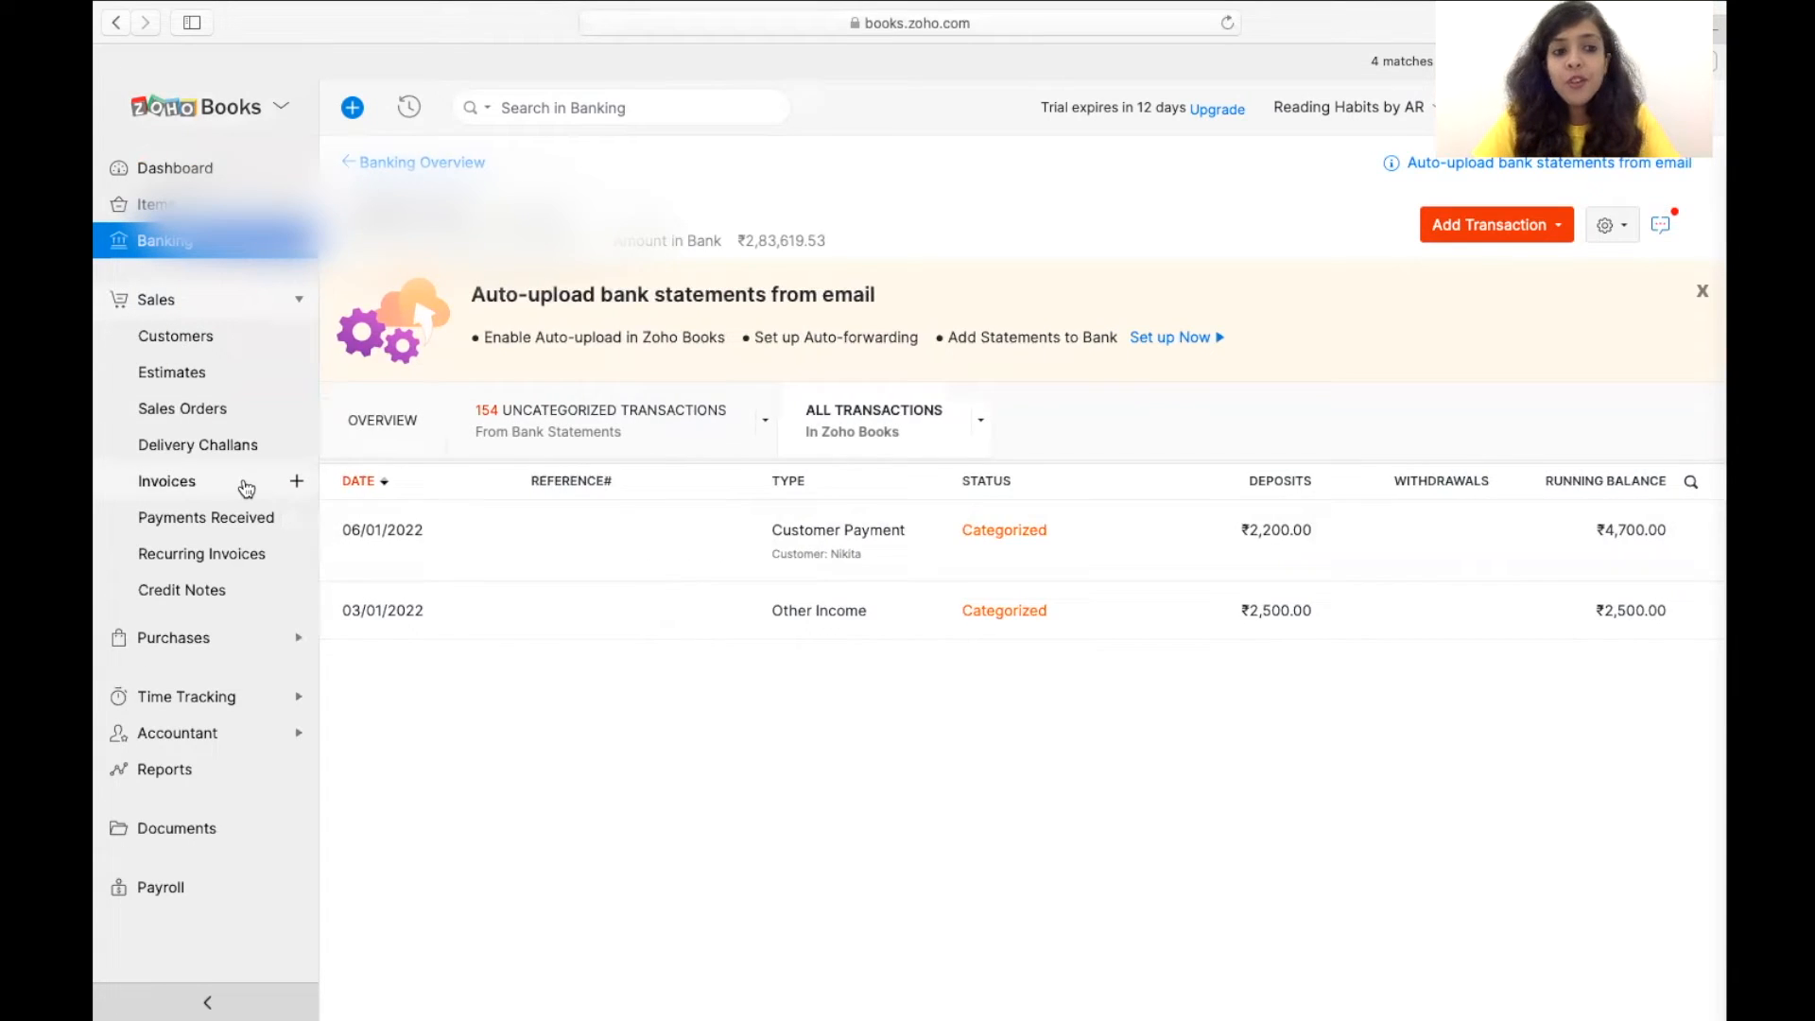
{"action": "left_click", "coordinate": [245, 487]}
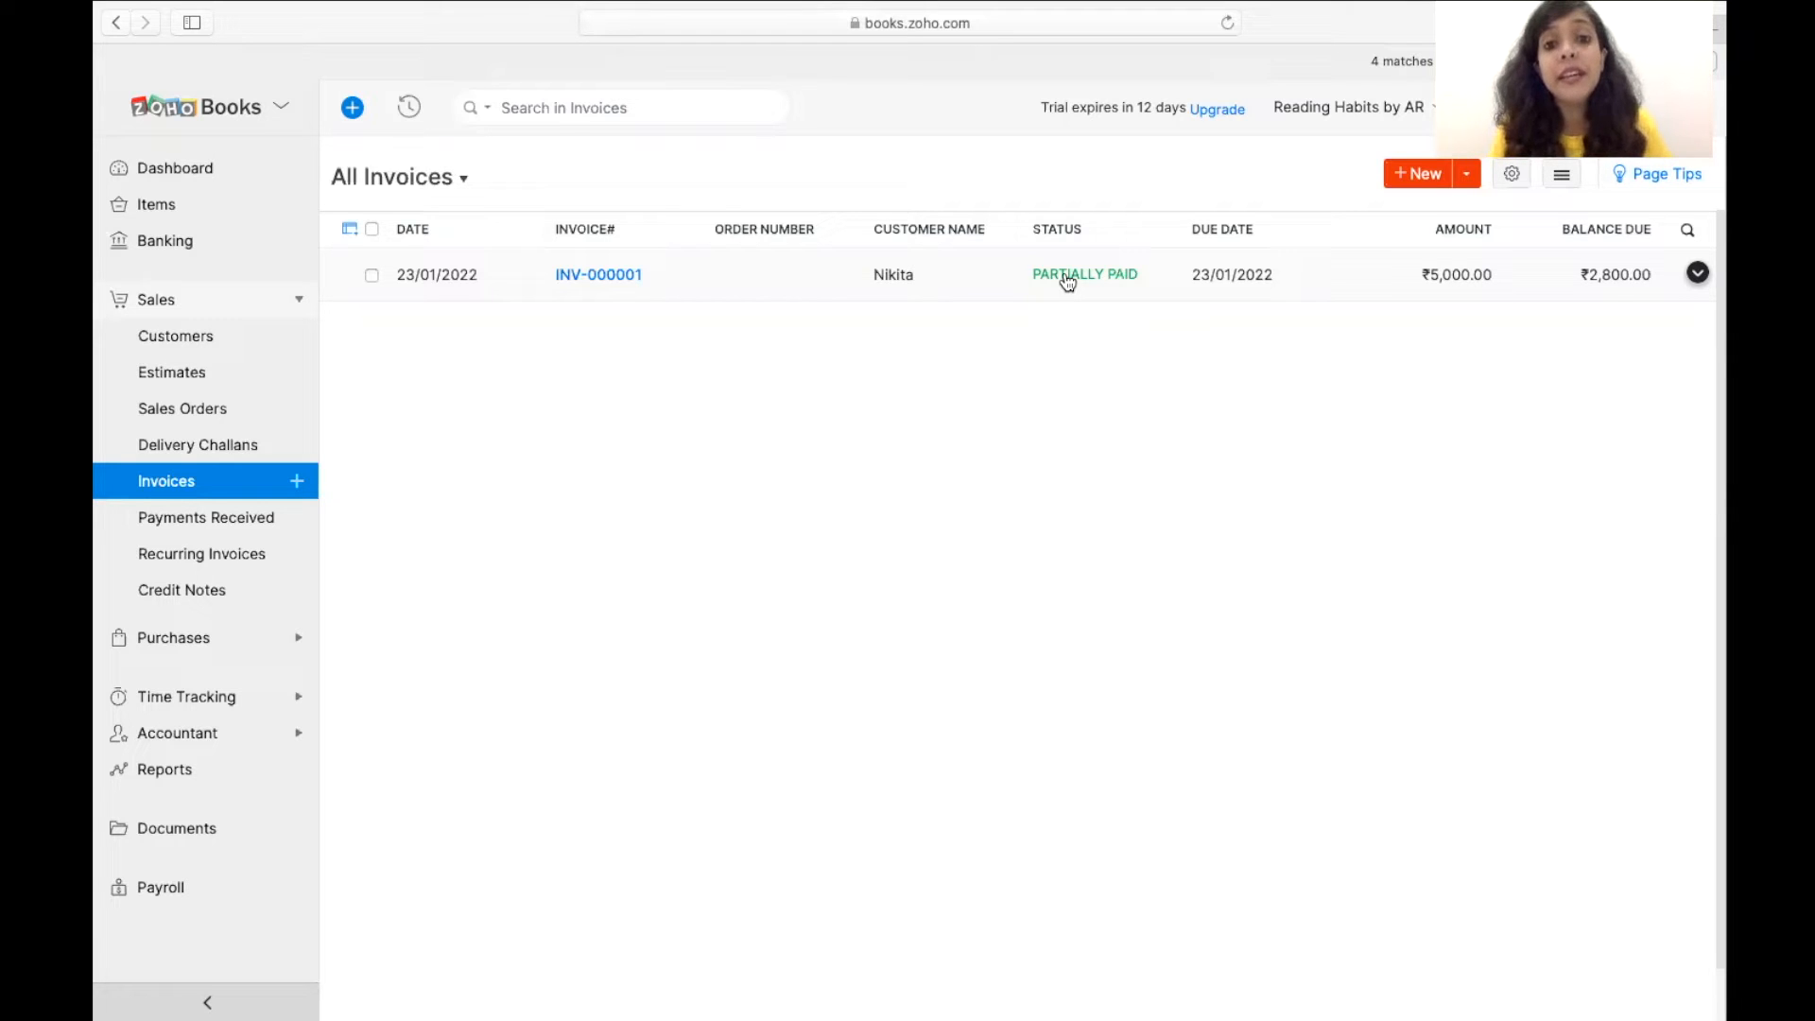
Step: Open the Customer Balances report under Receivables to check the customer's outstanding amount
{"action": "left_click", "coordinate": [174, 769]}
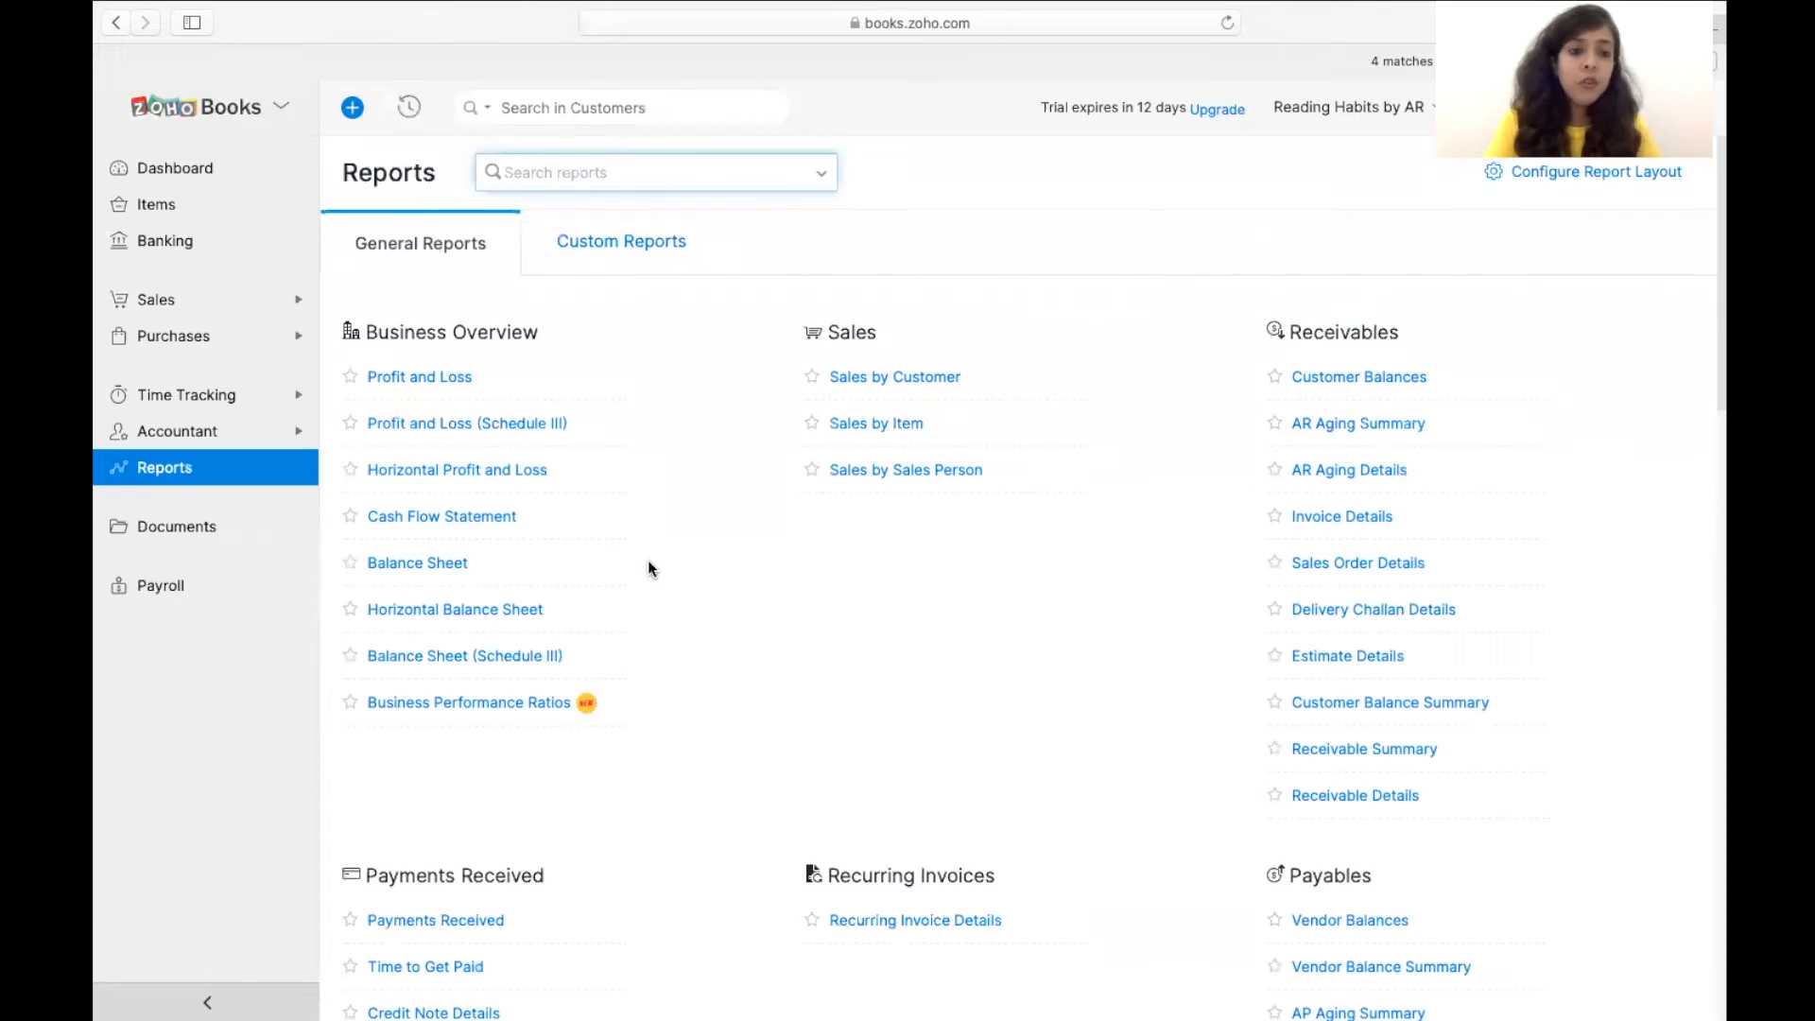
{"action": "scroll", "coordinate": [649, 565], "scroll_direction": "down", "scroll_amount": 1}
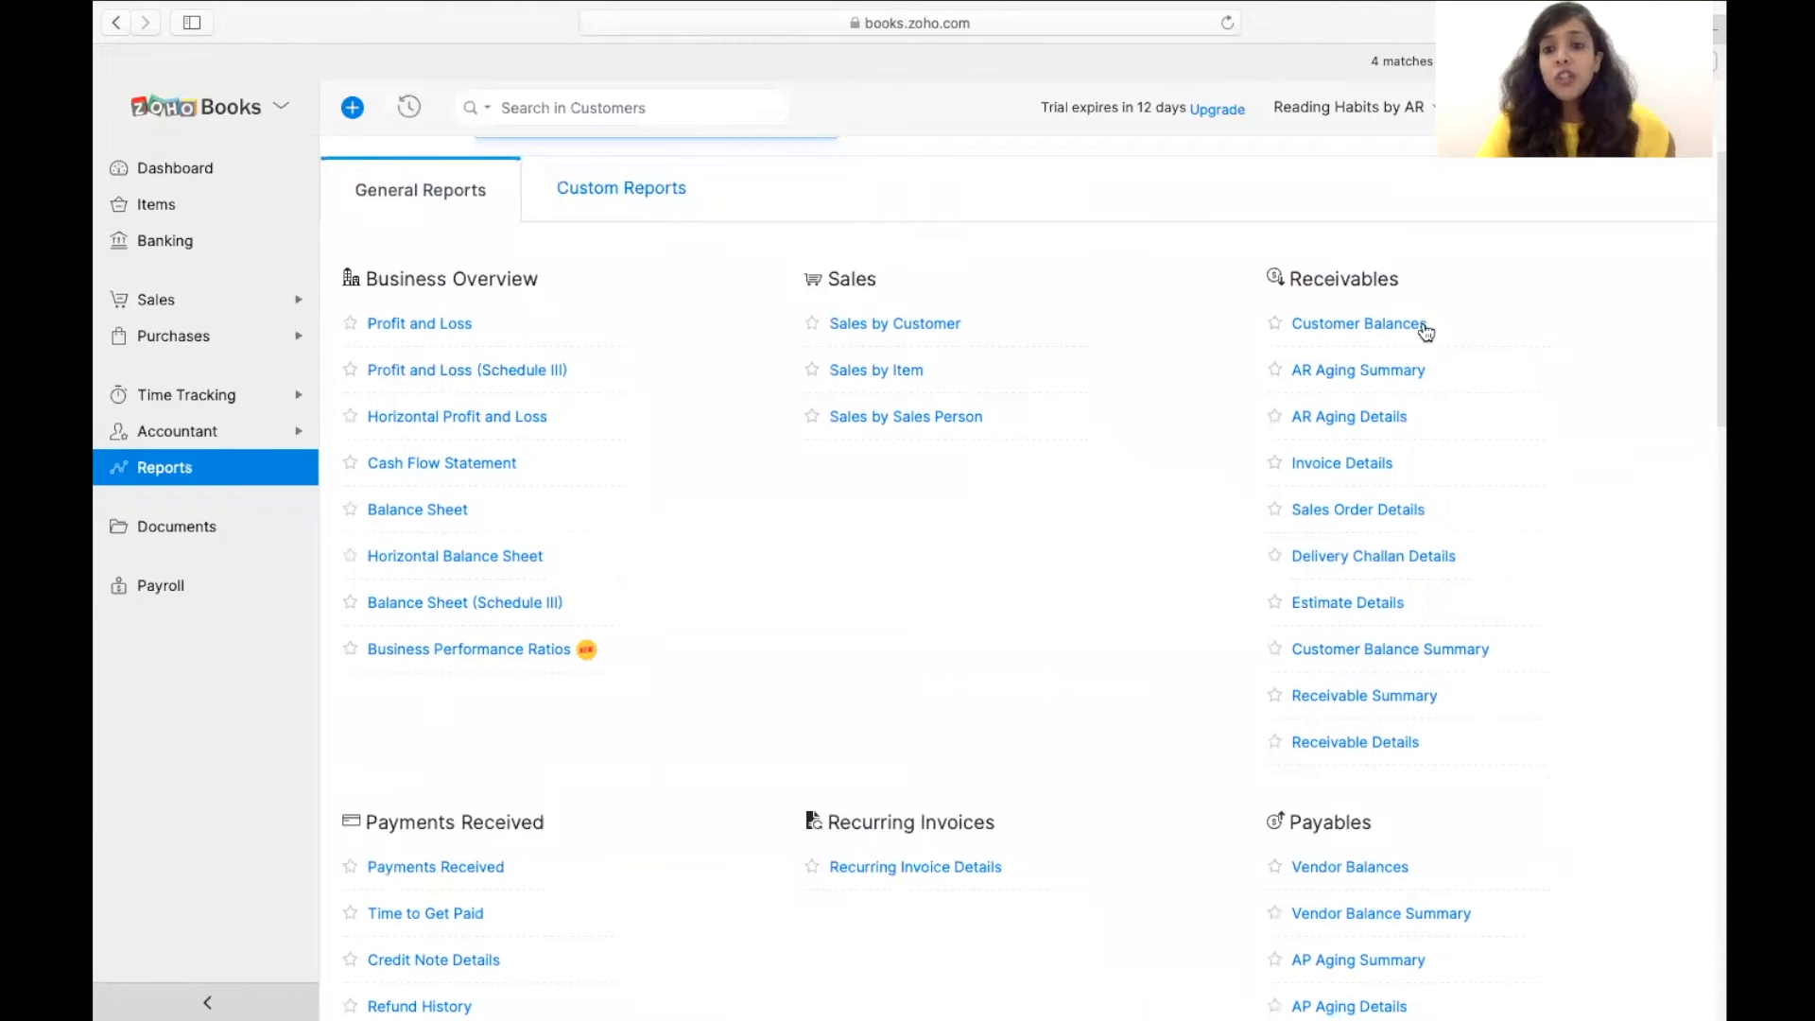
{"action": "left_click", "coordinate": [1385, 326]}
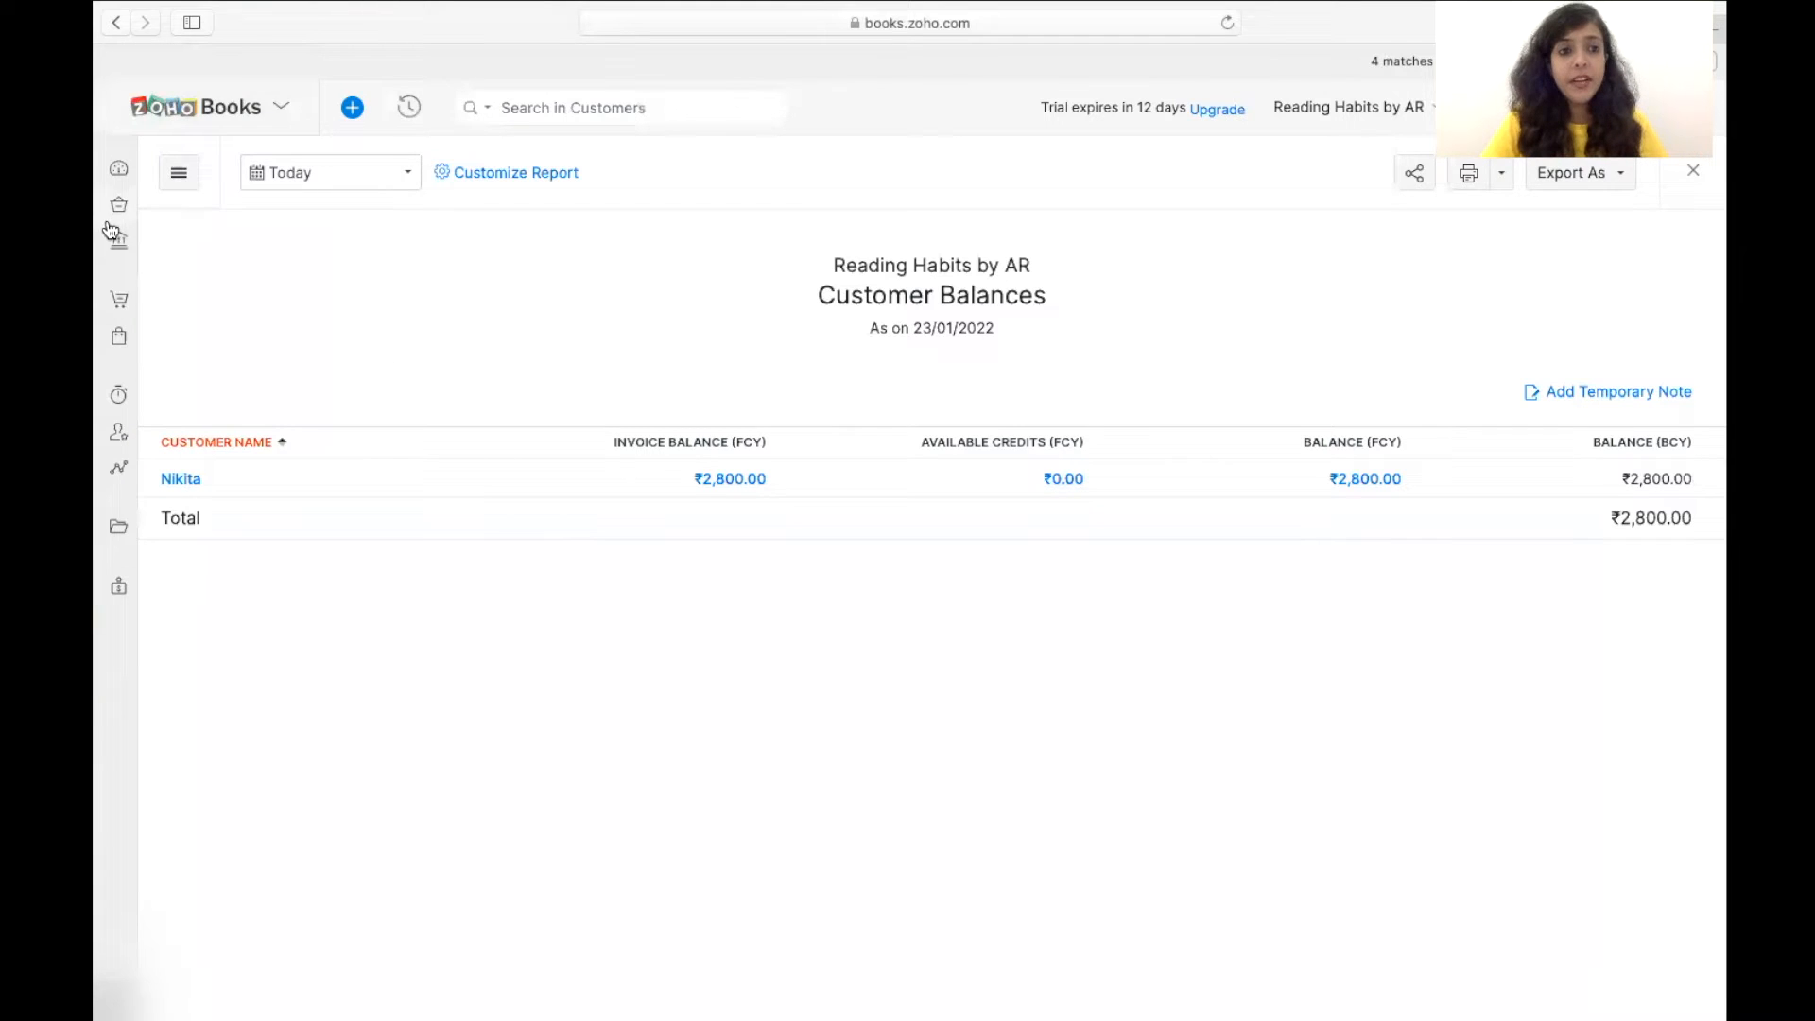
Step: Open the bank account's uncategorized transactions and set the ₹4,400.00 deposit dated 01/01/2022 to be categorized manually as Other Income
{"action": "left_click", "coordinate": [162, 240]}
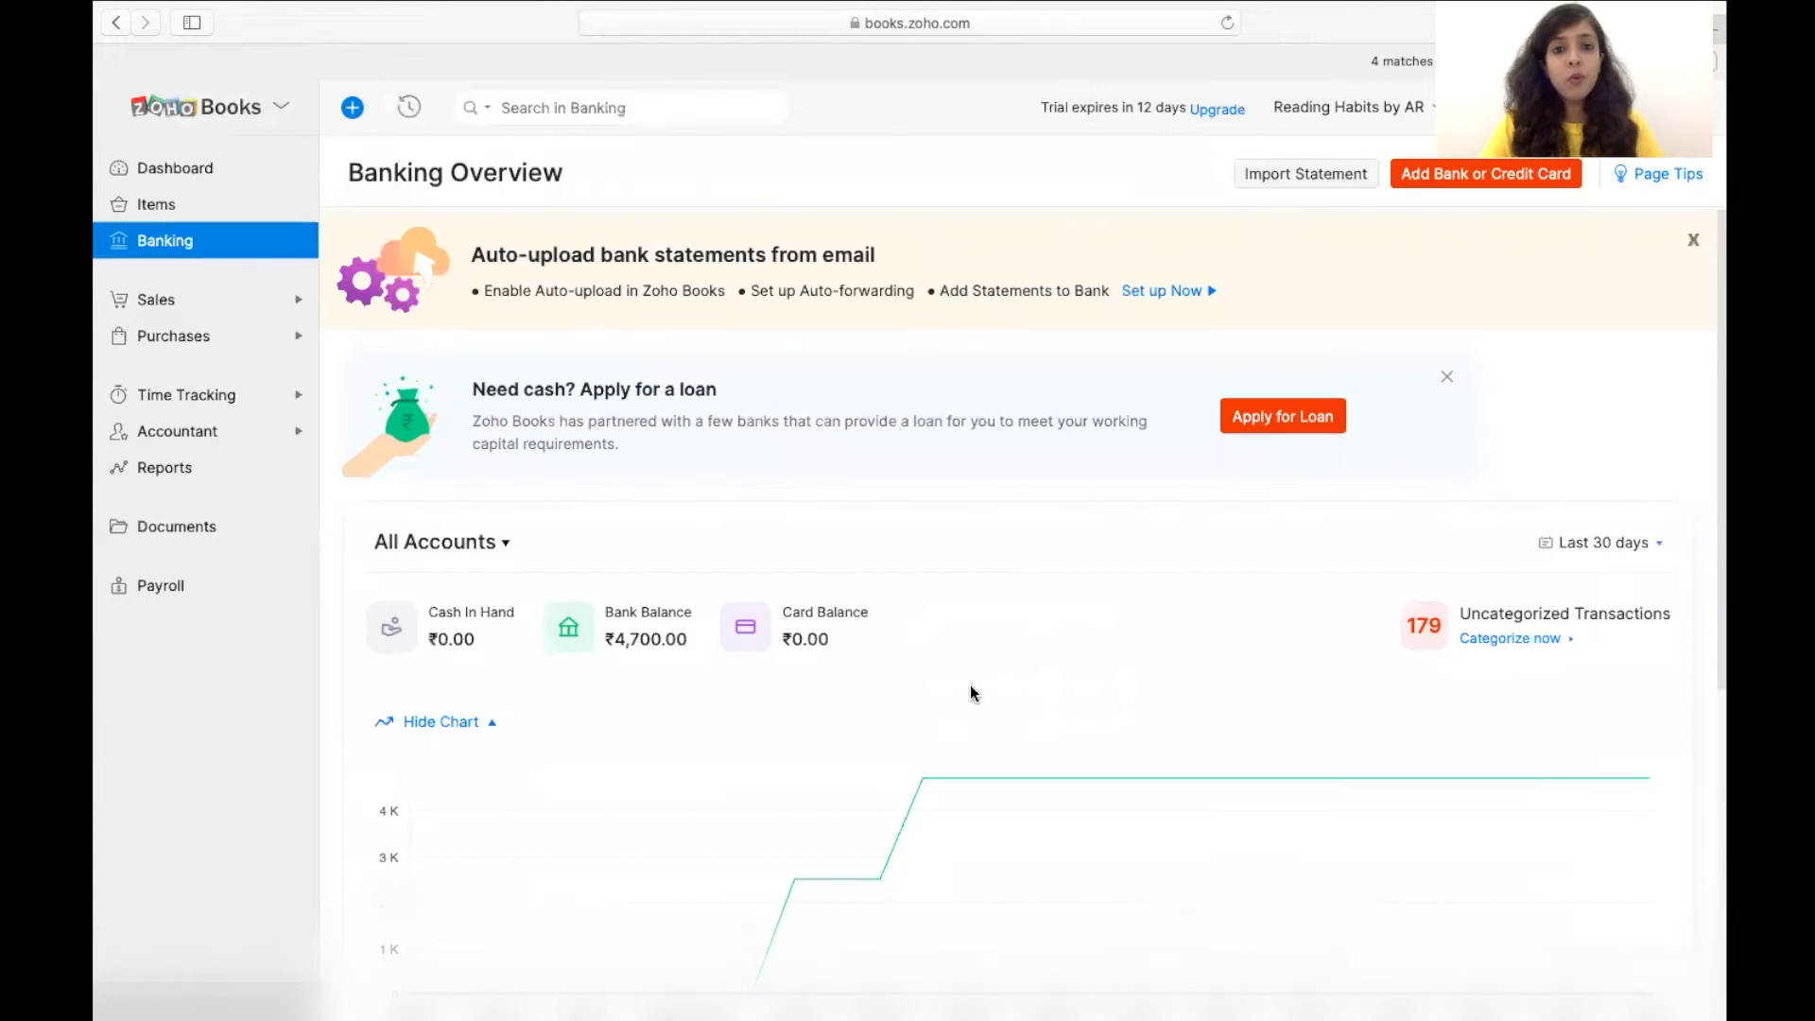
{"action": "scroll", "coordinate": [970, 684], "scroll_direction": "down", "scroll_amount": 5}
{"action": "left_click", "coordinate": [923, 900]}
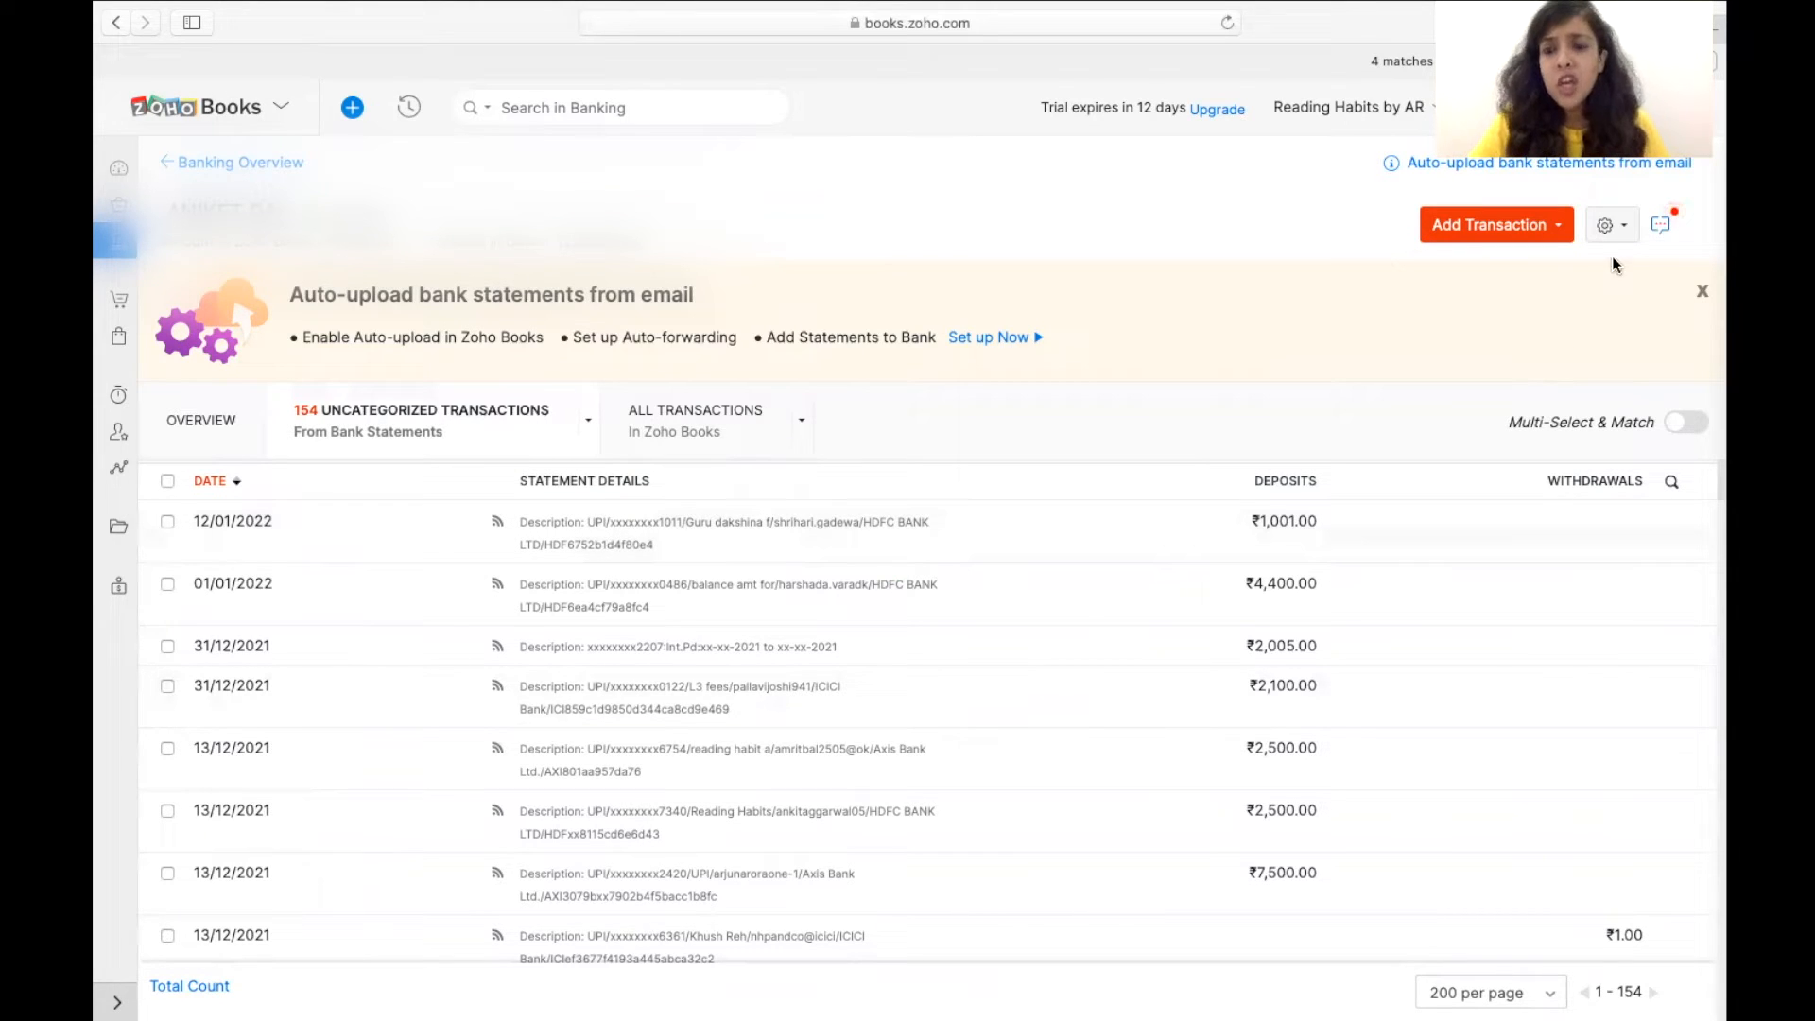
{"action": "left_click", "coordinate": [1284, 609]}
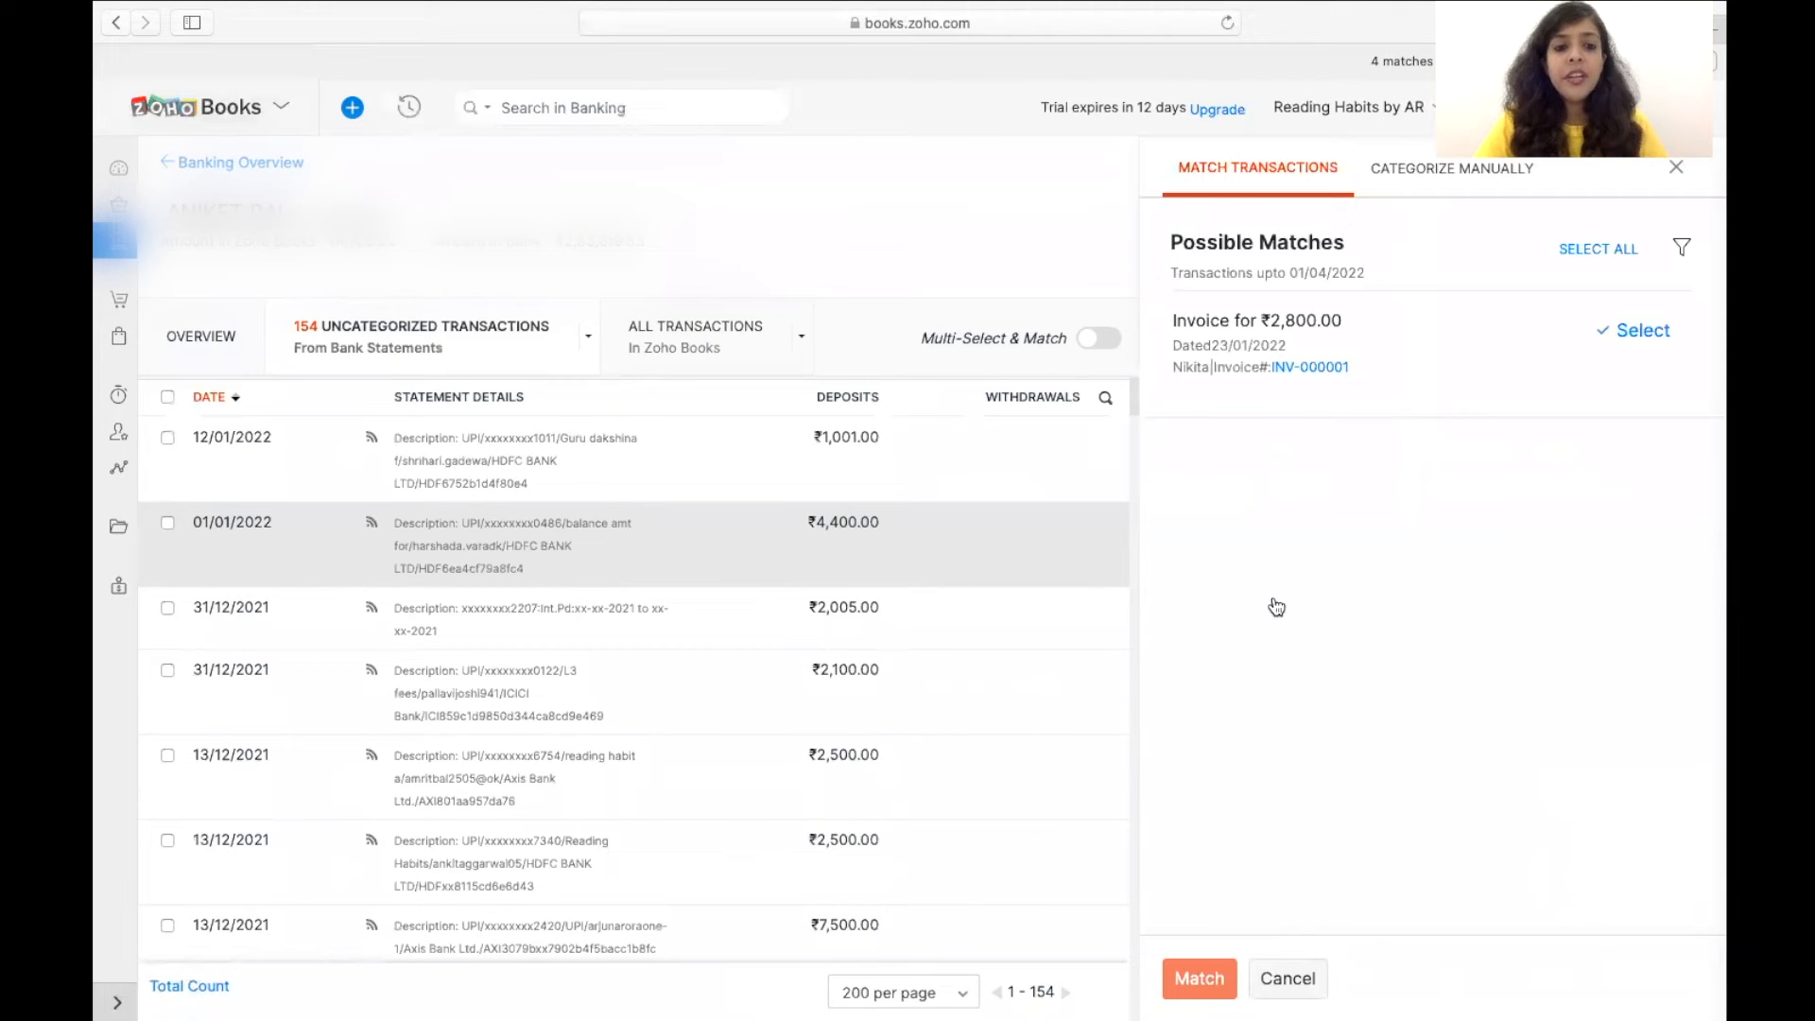
{"action": "left_click", "coordinate": [1449, 170]}
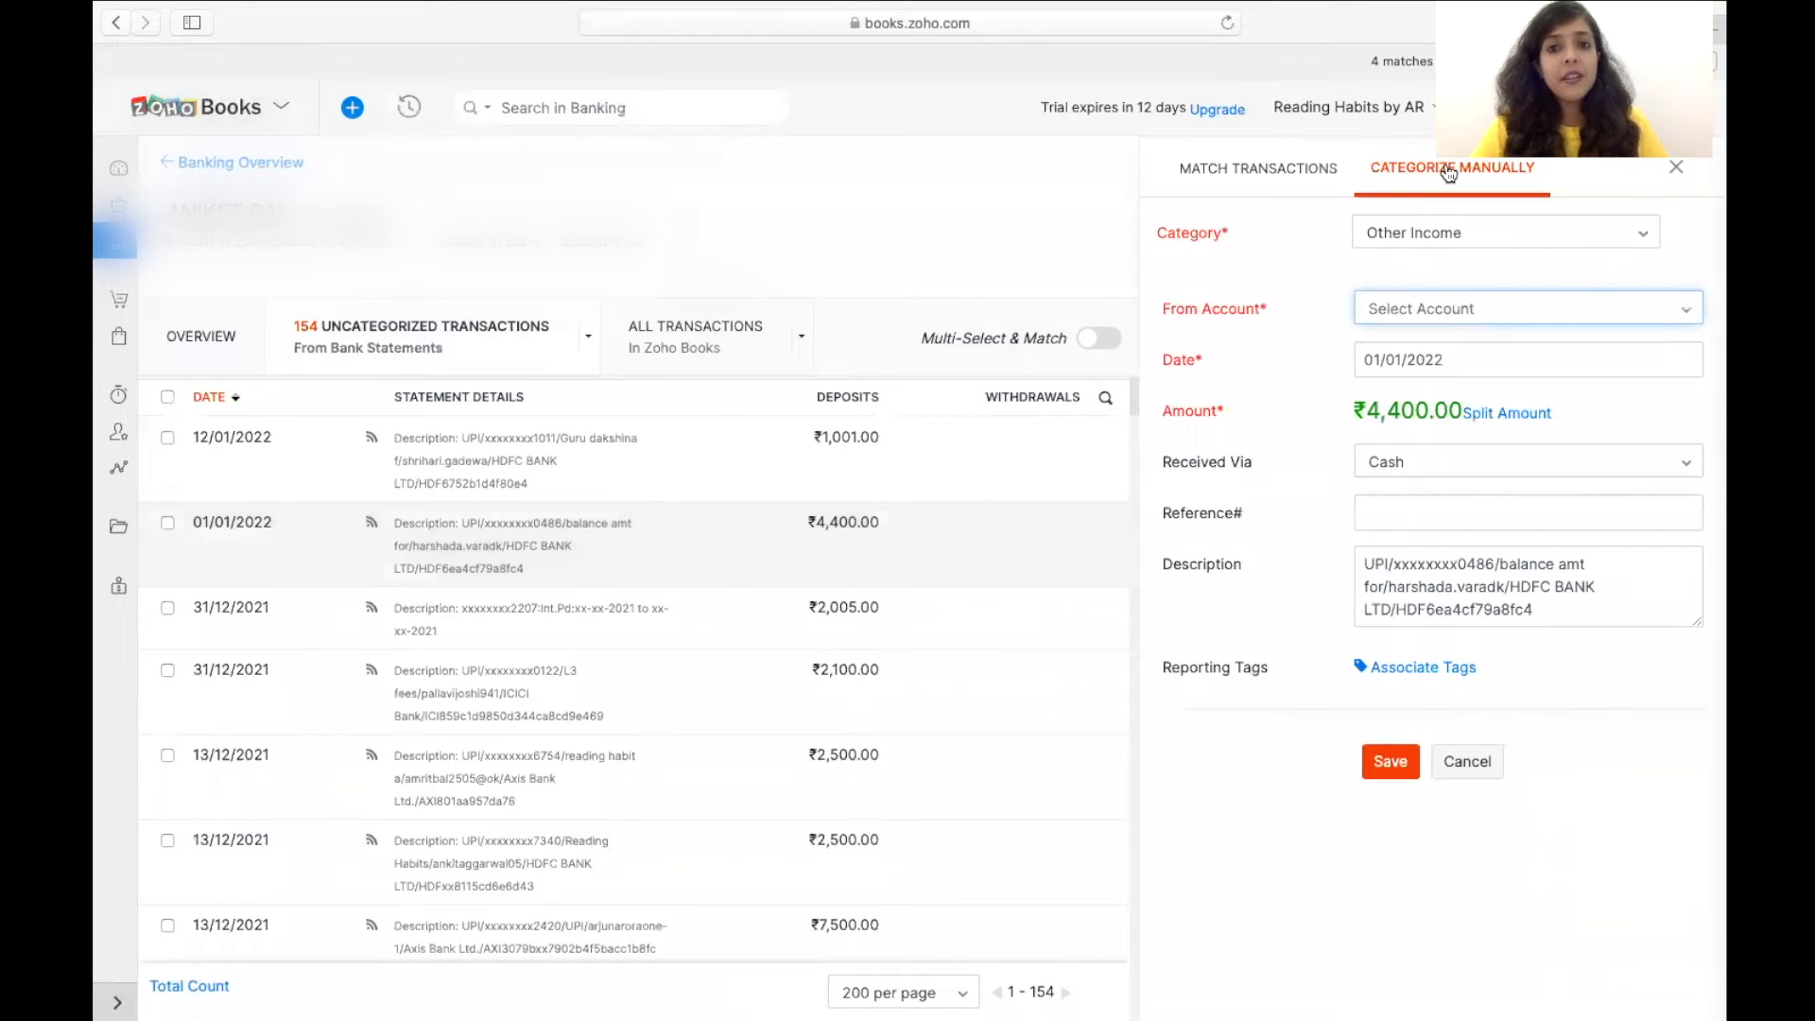
{"action": "left_click", "coordinate": [1428, 239]}
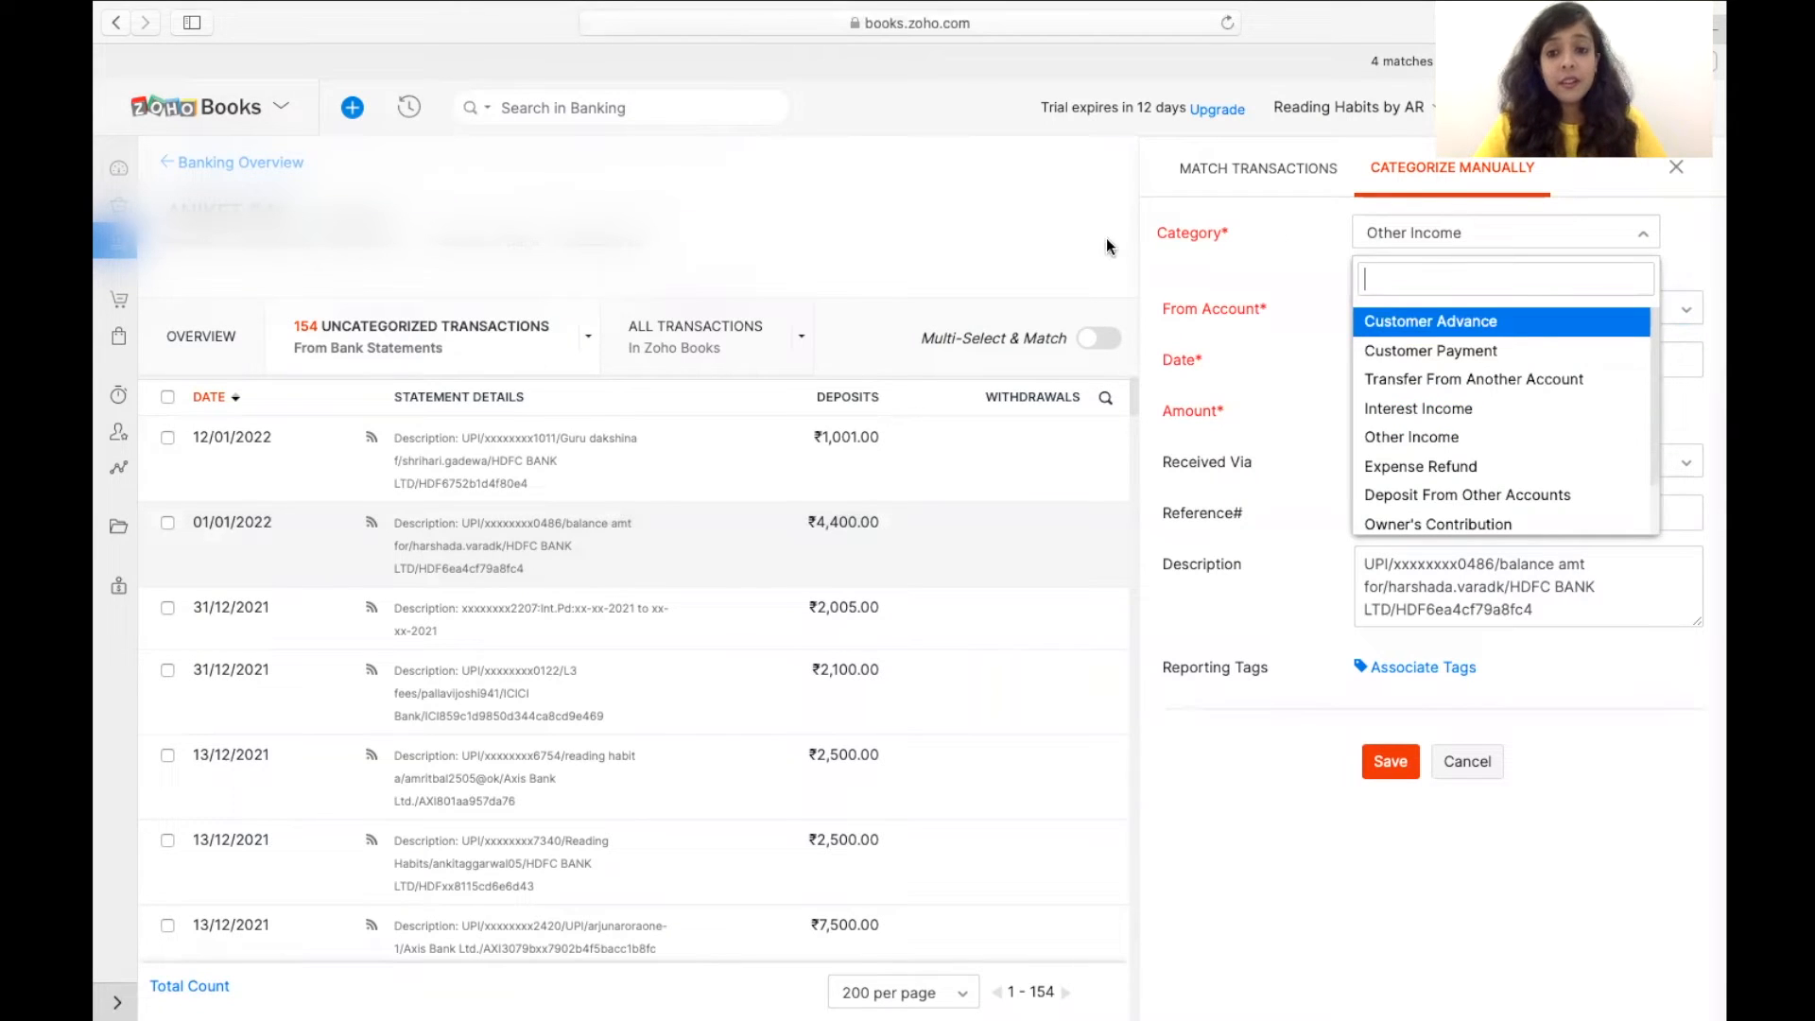
{"action": "left_click", "coordinate": [1470, 440]}
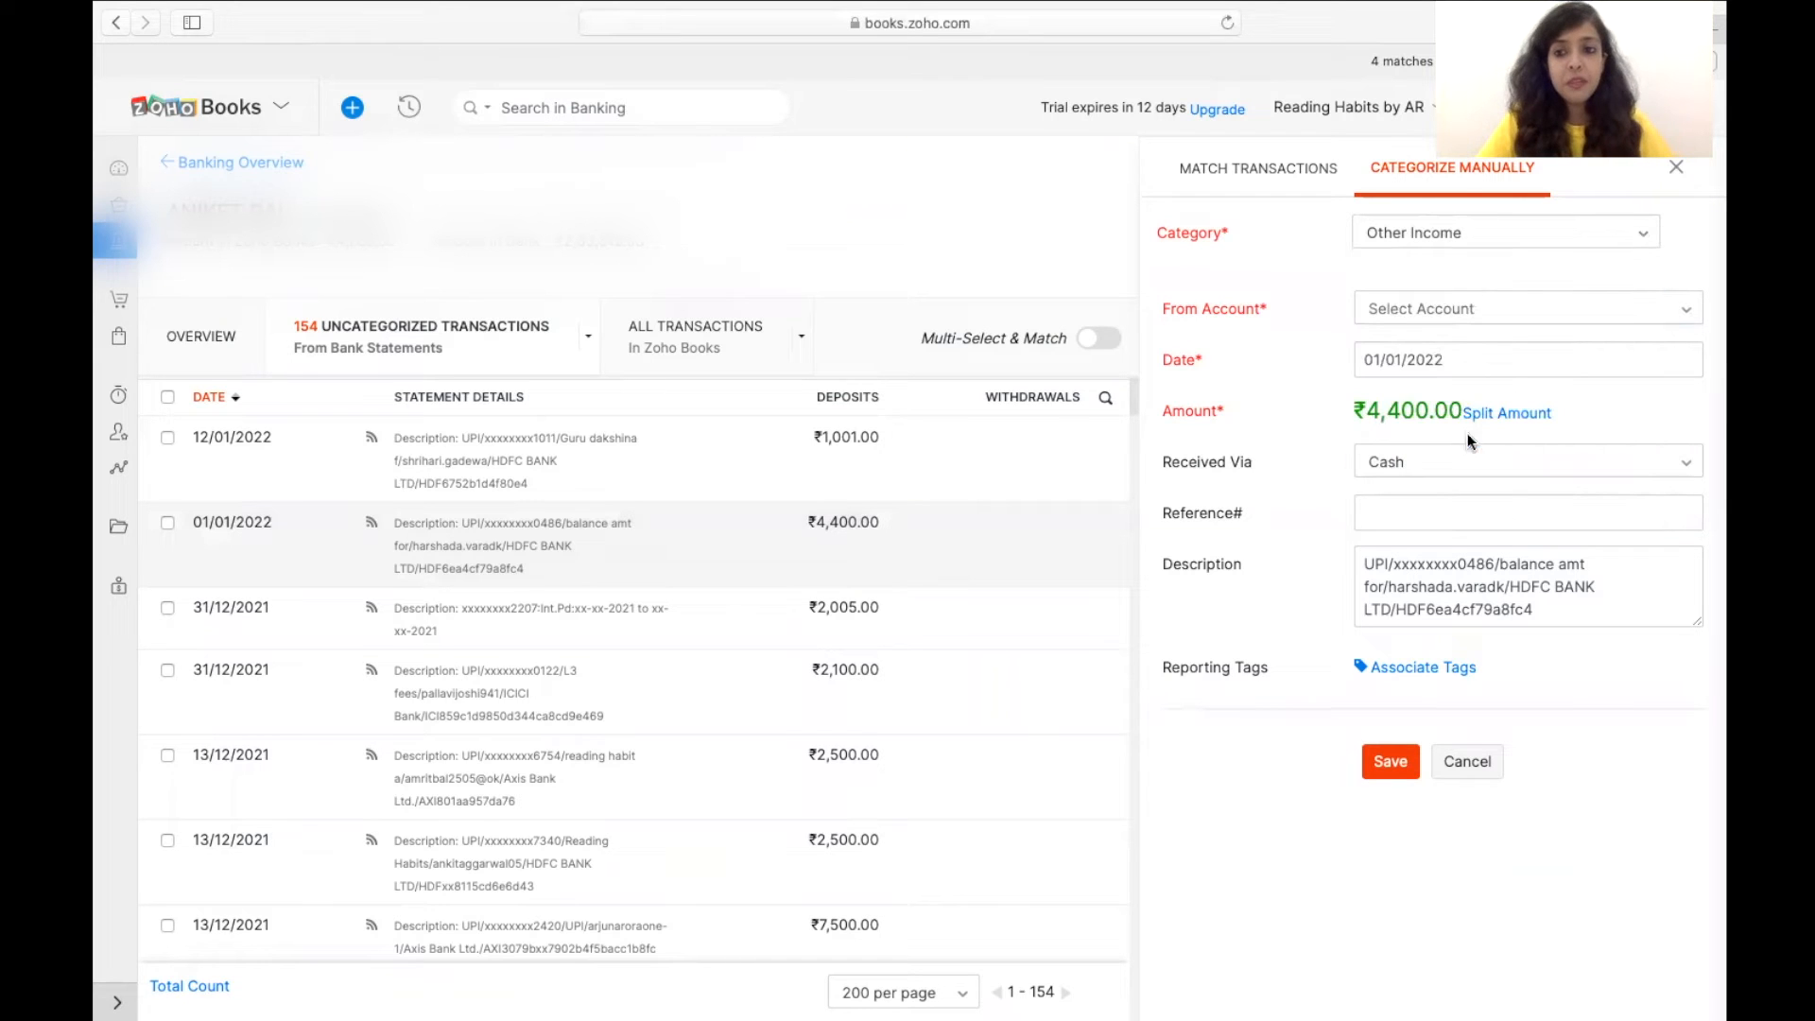
Step: Assign the ₹4,400.00 deposit to the Batch 16 income account and save the categorization
{"action": "left_click", "coordinate": [1416, 313]}
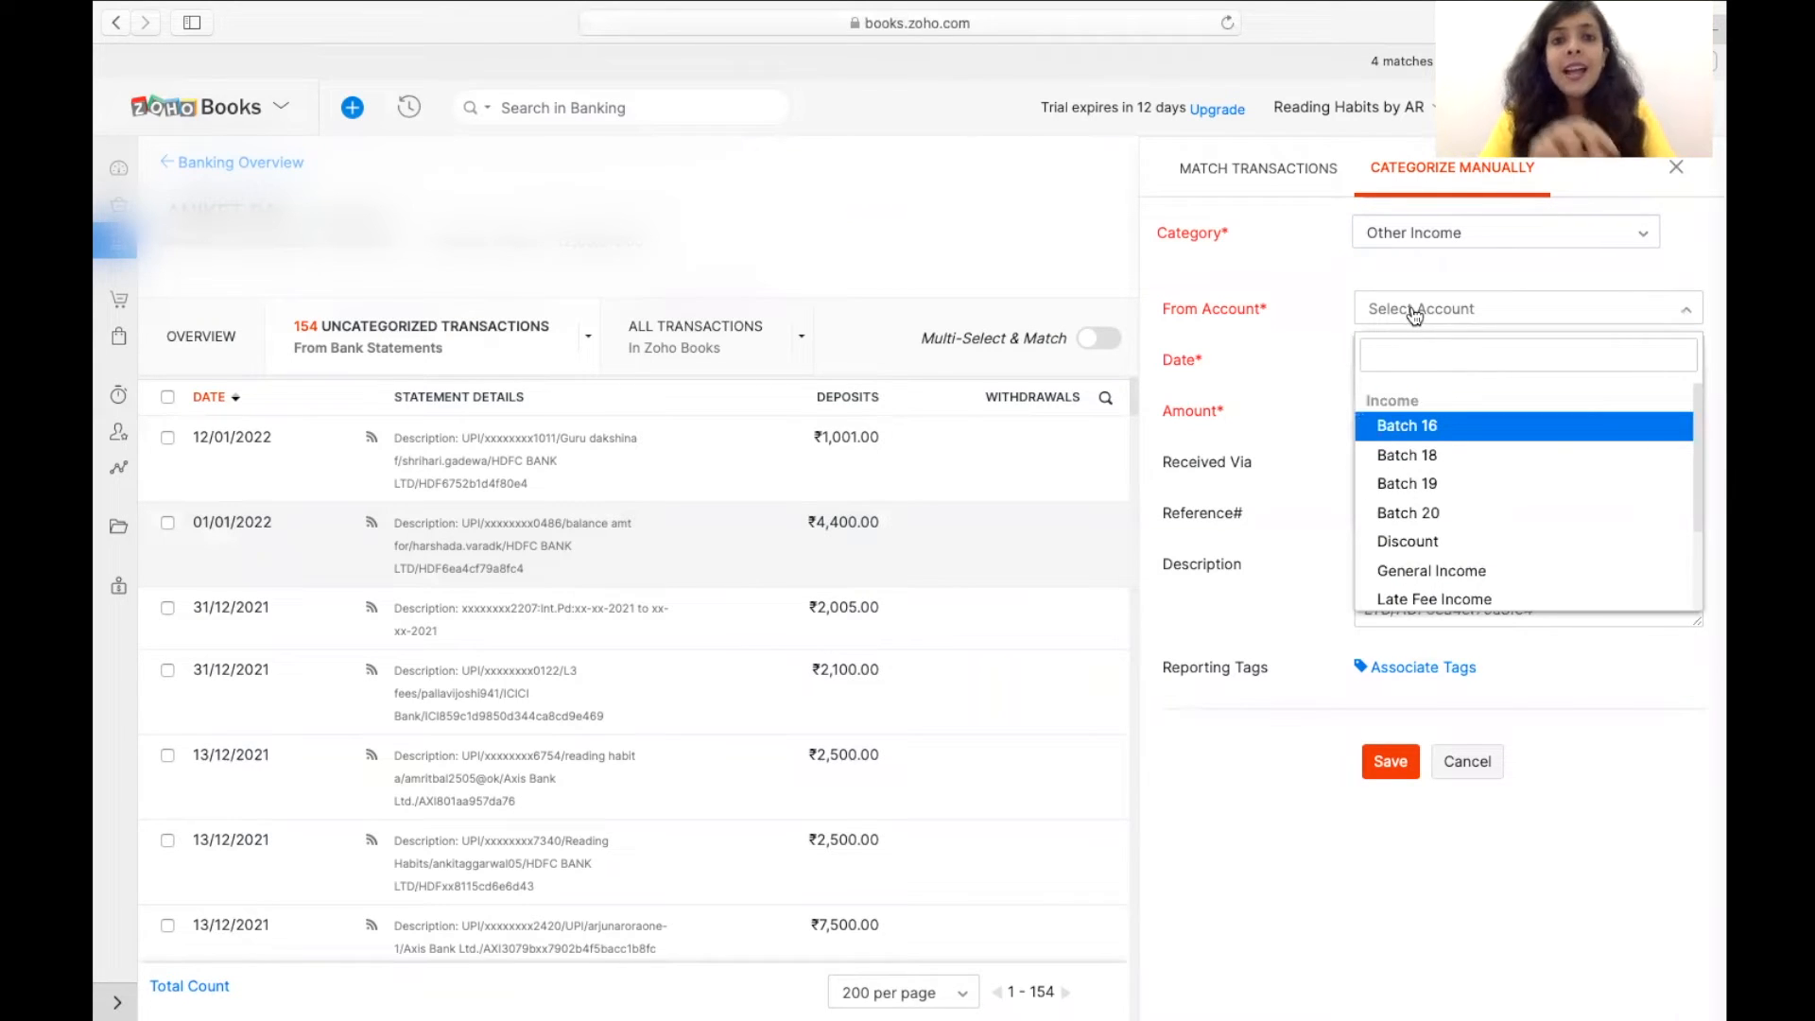
{"action": "key", "text": "Down"}
{"action": "key", "text": "Up"}
{"action": "key", "text": "Up"}
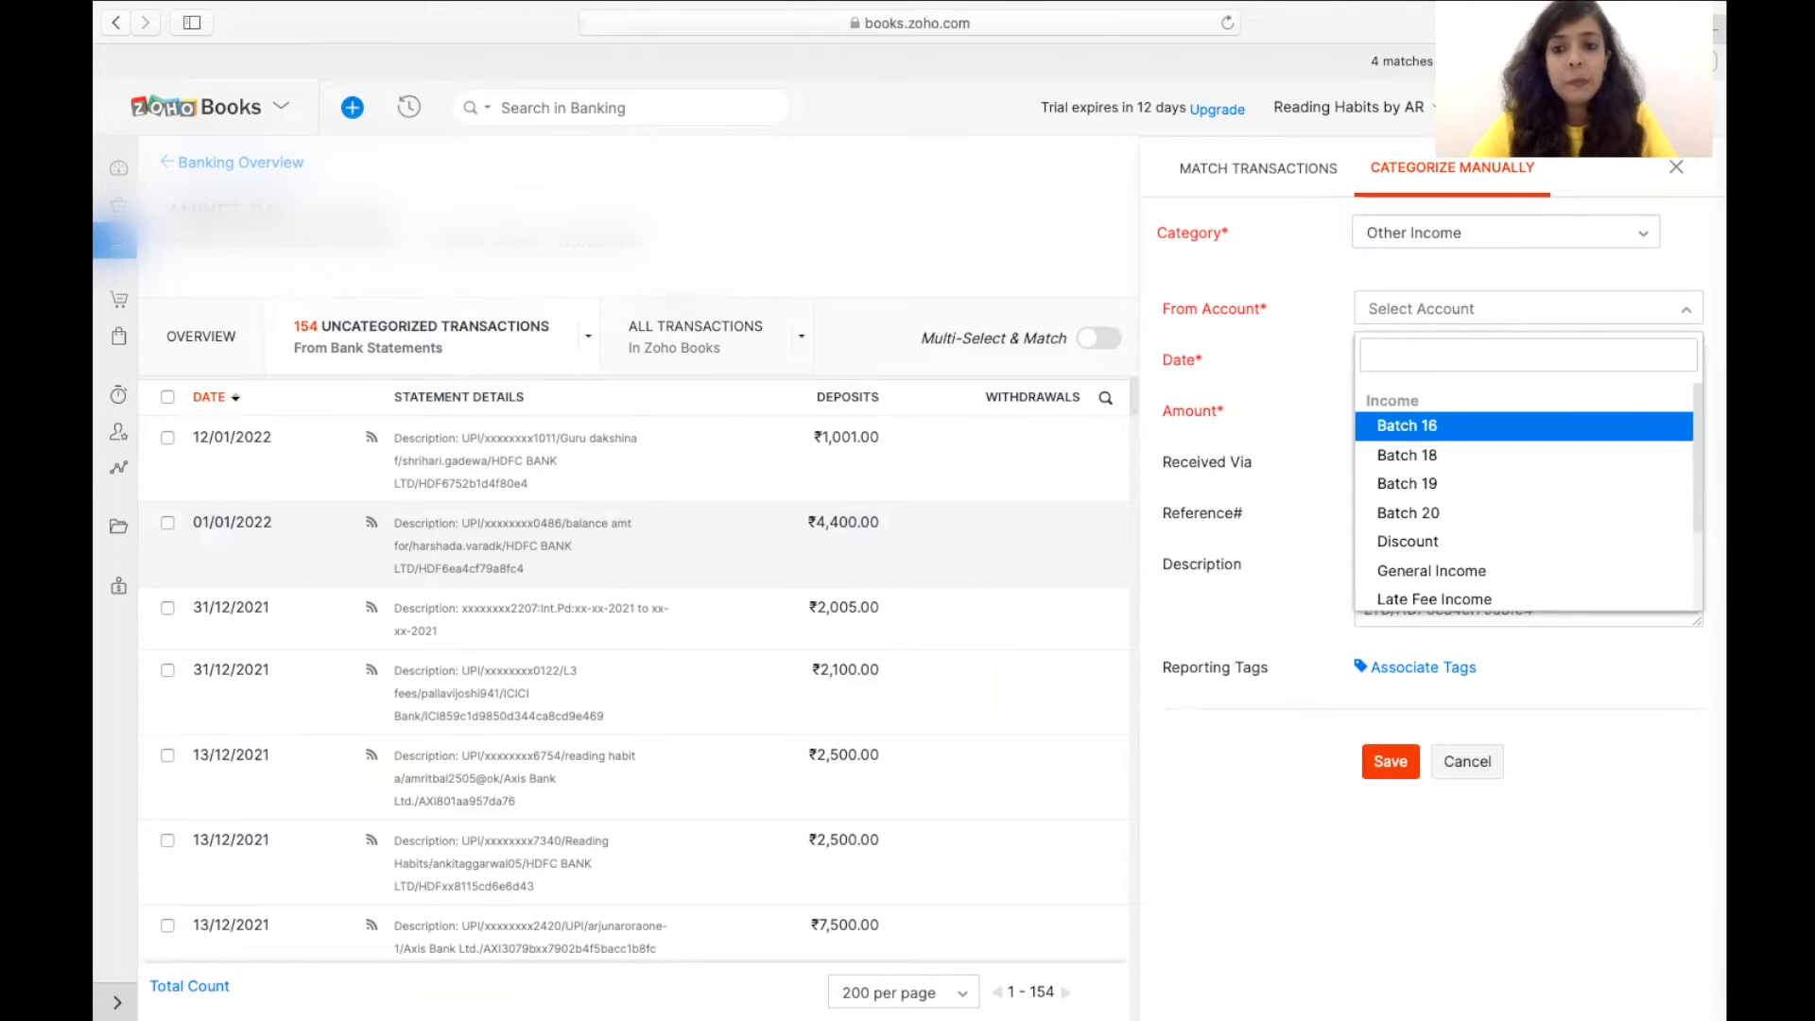
{"action": "key", "text": "Return"}
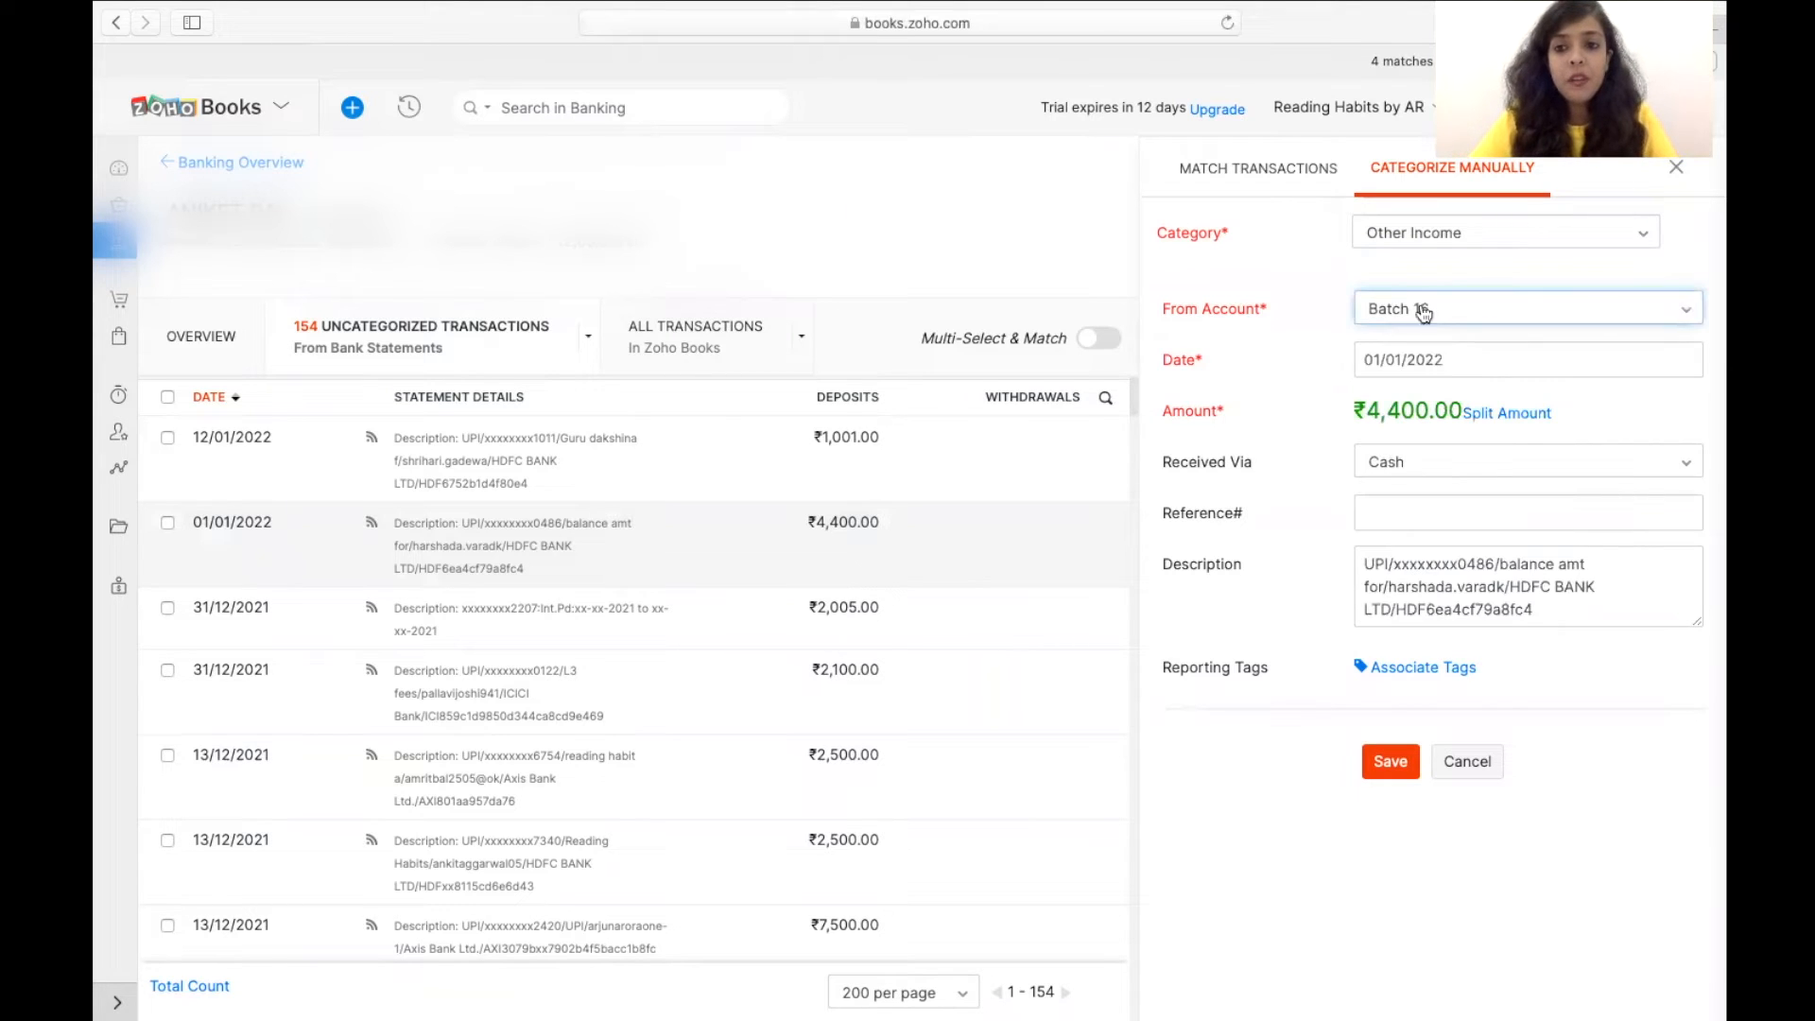
{"action": "left_click", "coordinate": [1384, 764]}
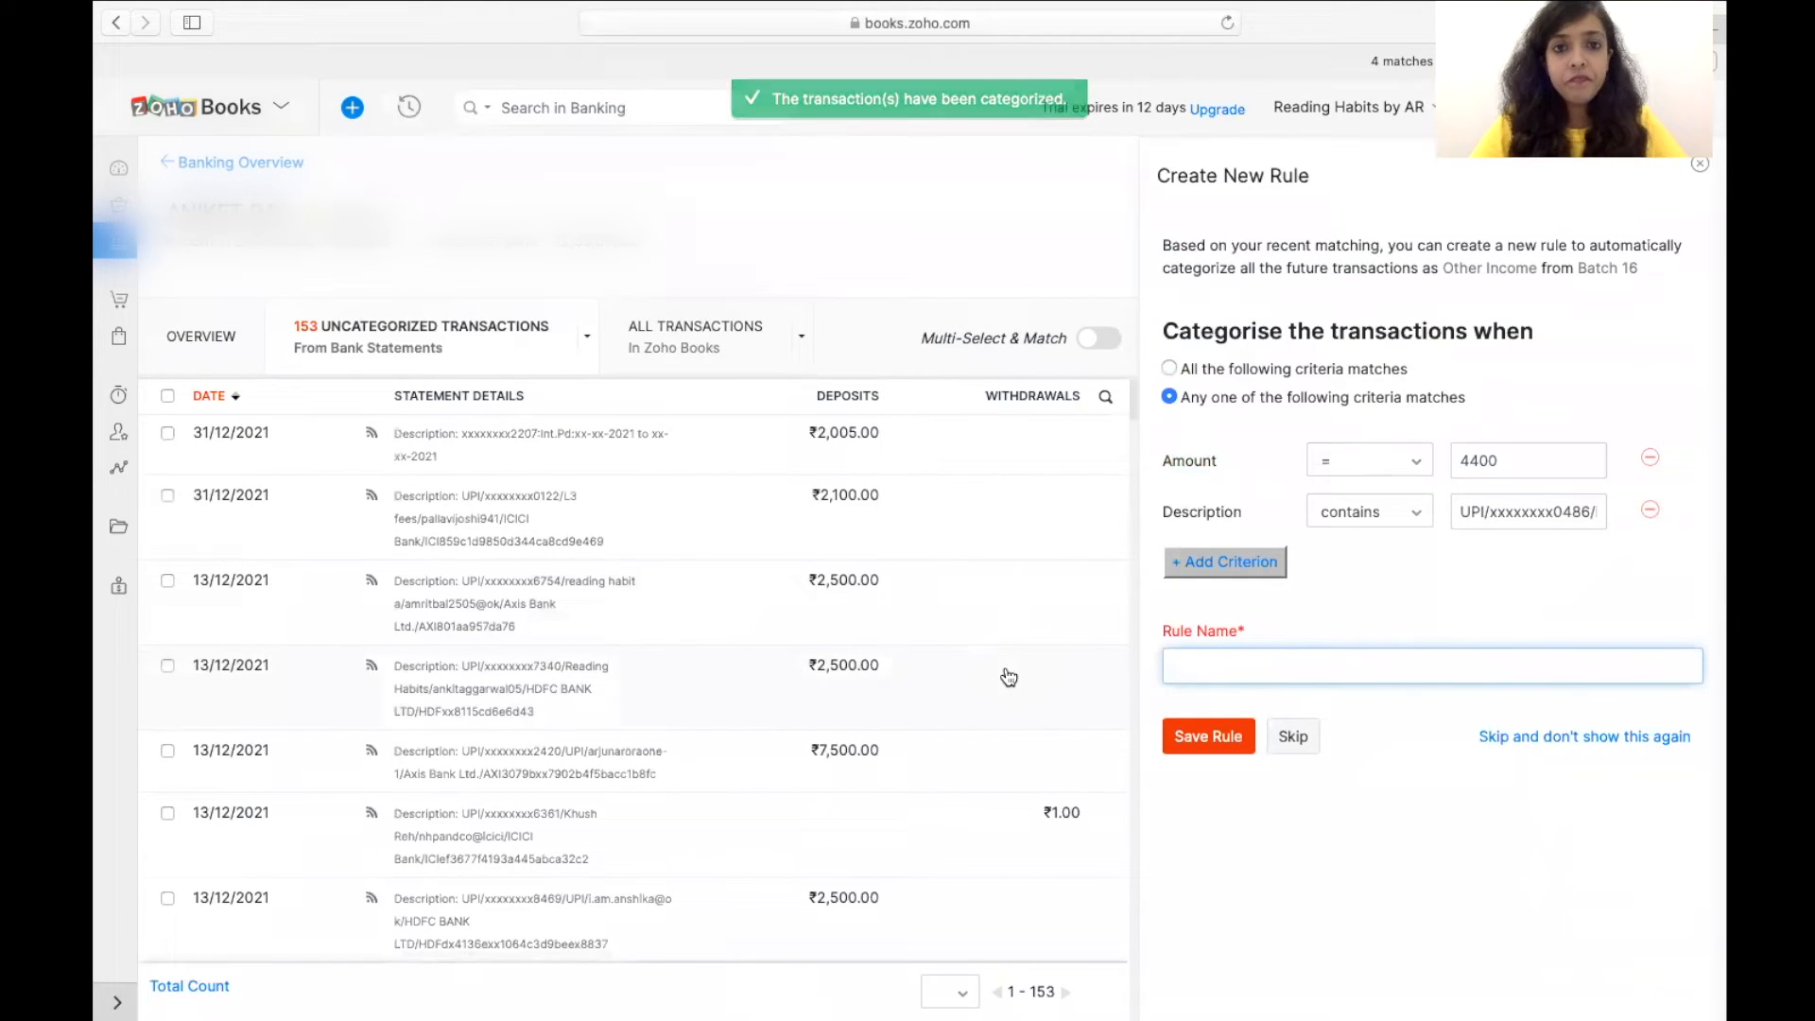
Step: Open the Profit and Loss report and examine its Operating Income section
{"action": "left_click", "coordinate": [123, 464]}
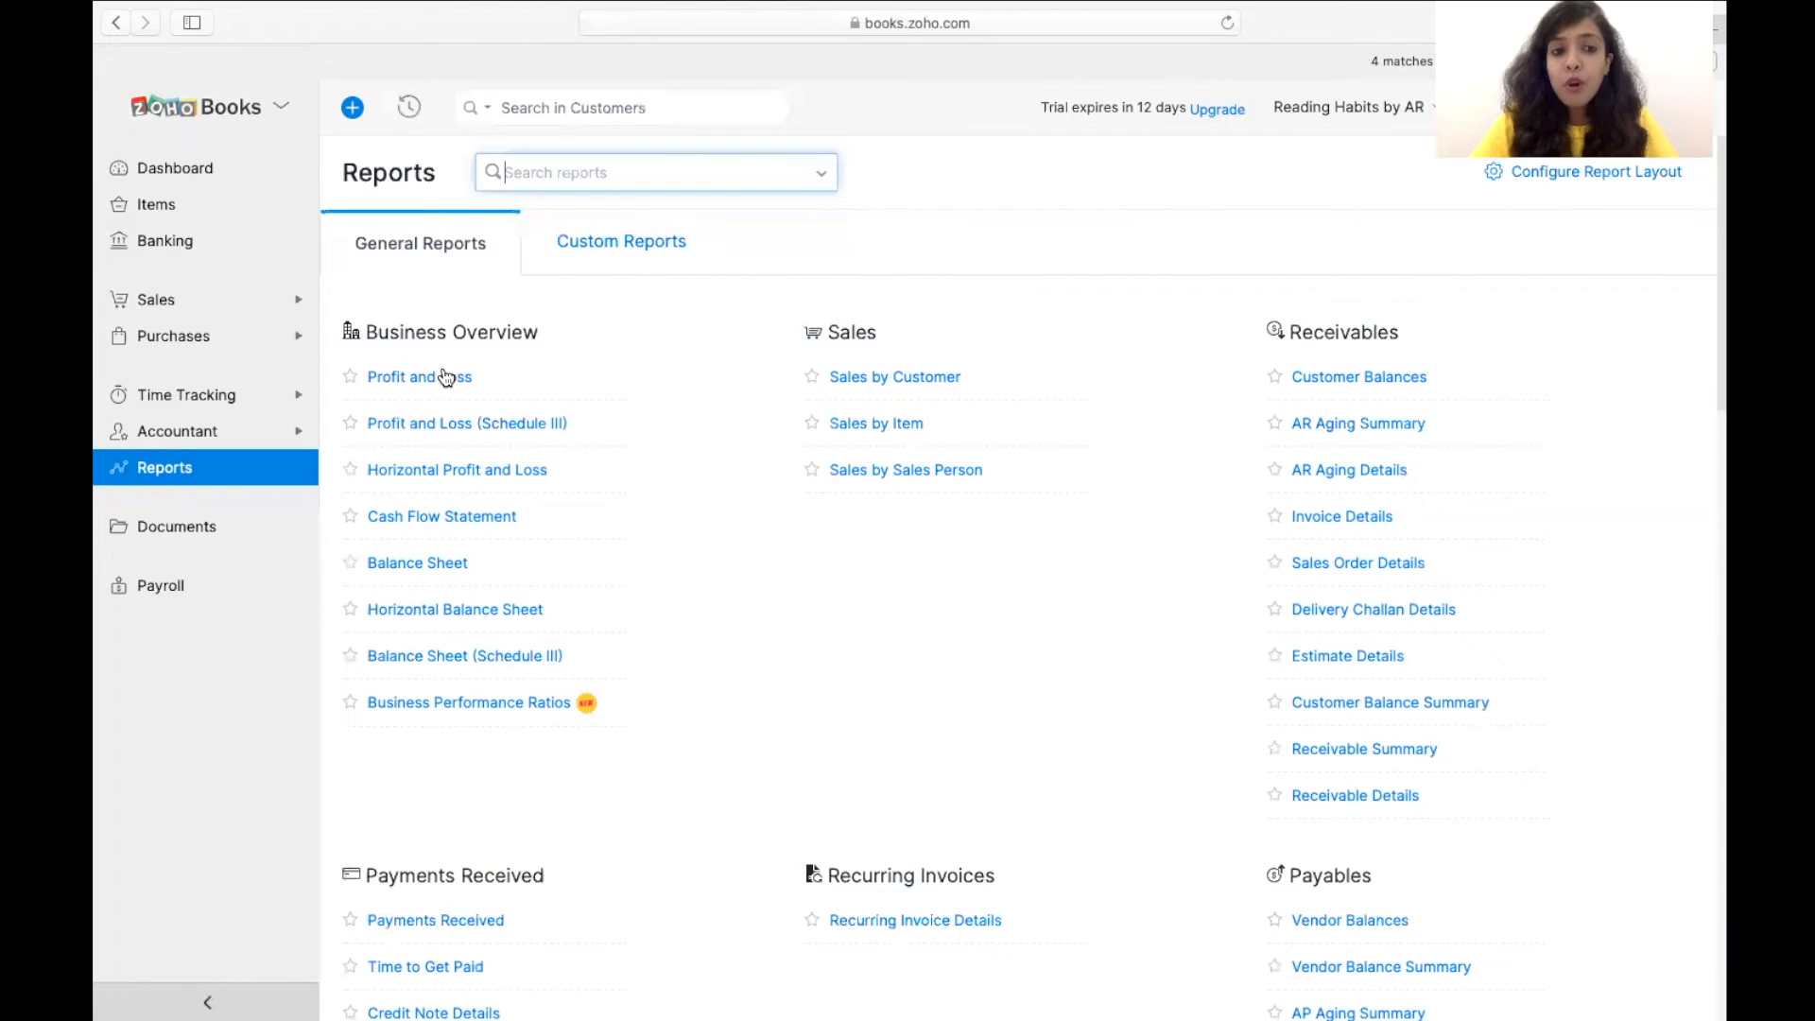
{"action": "left_click", "coordinate": [446, 379]}
{"action": "scroll", "coordinate": [1032, 683], "scroll_direction": "down", "scroll_amount": 3}
{"action": "scroll", "coordinate": [1032, 683], "scroll_direction": "up", "scroll_amount": 3}
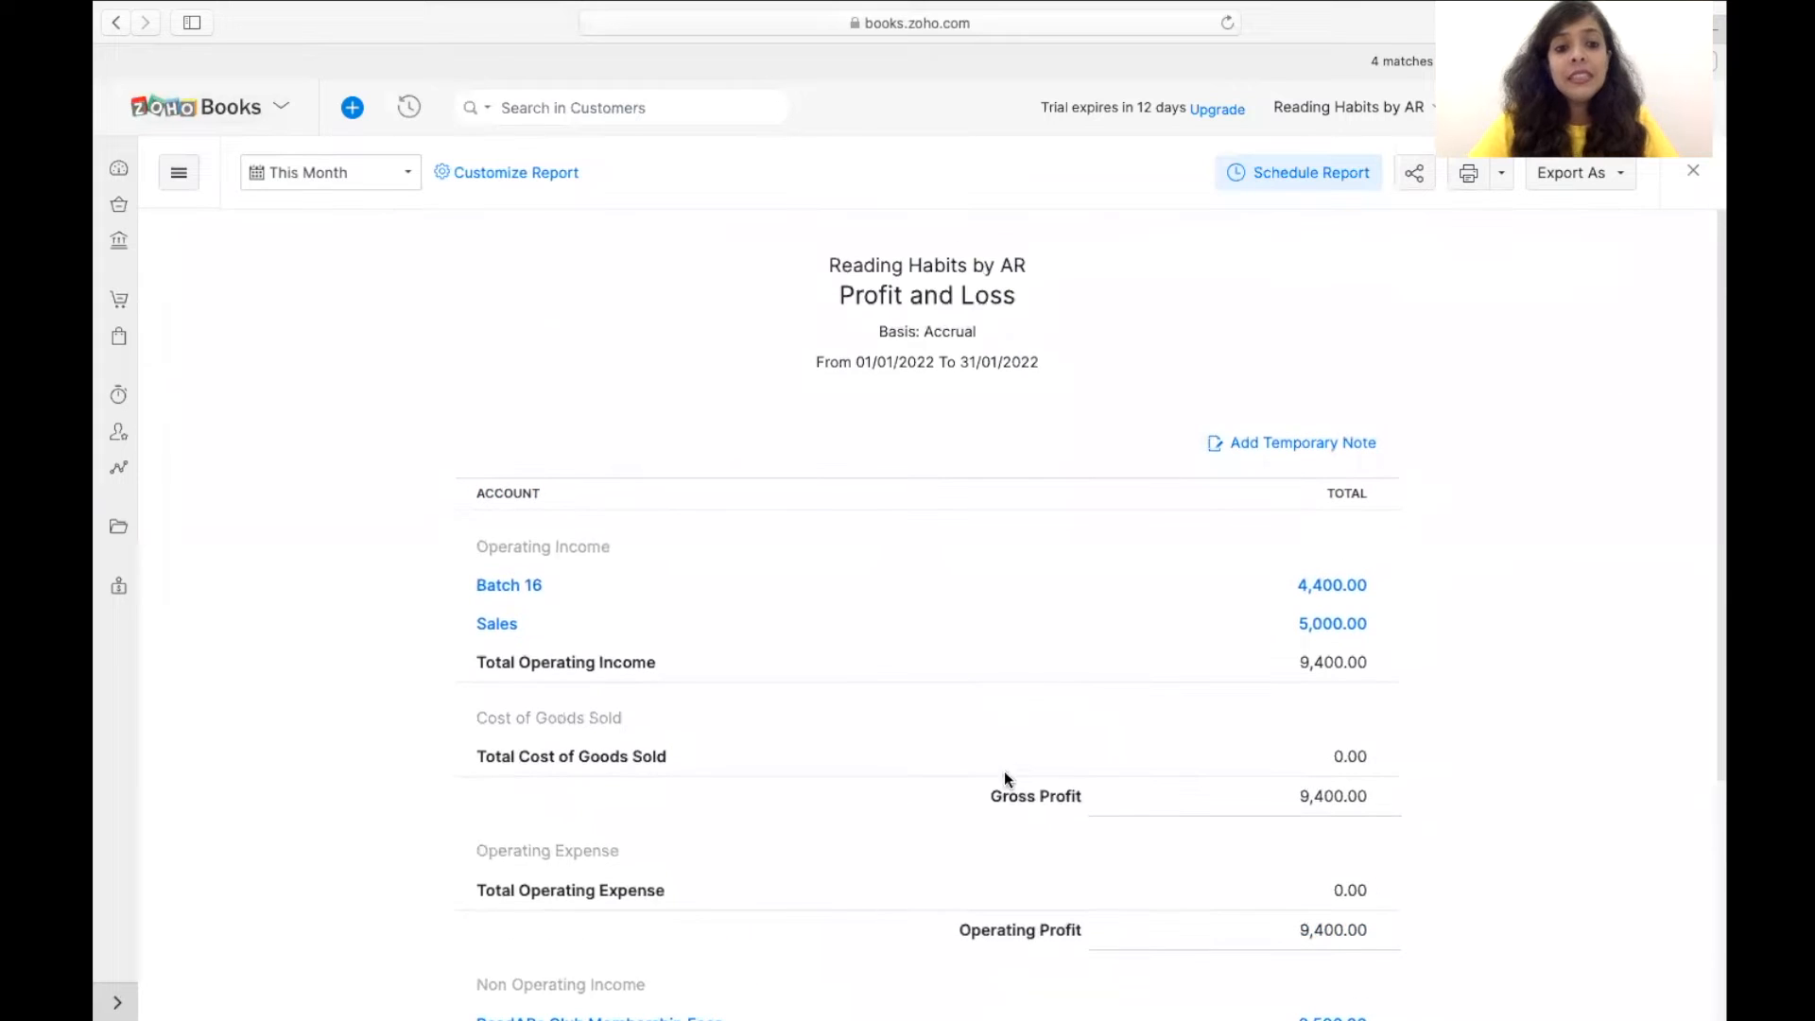
{"action": "triple_click", "coordinate": [533, 548]}
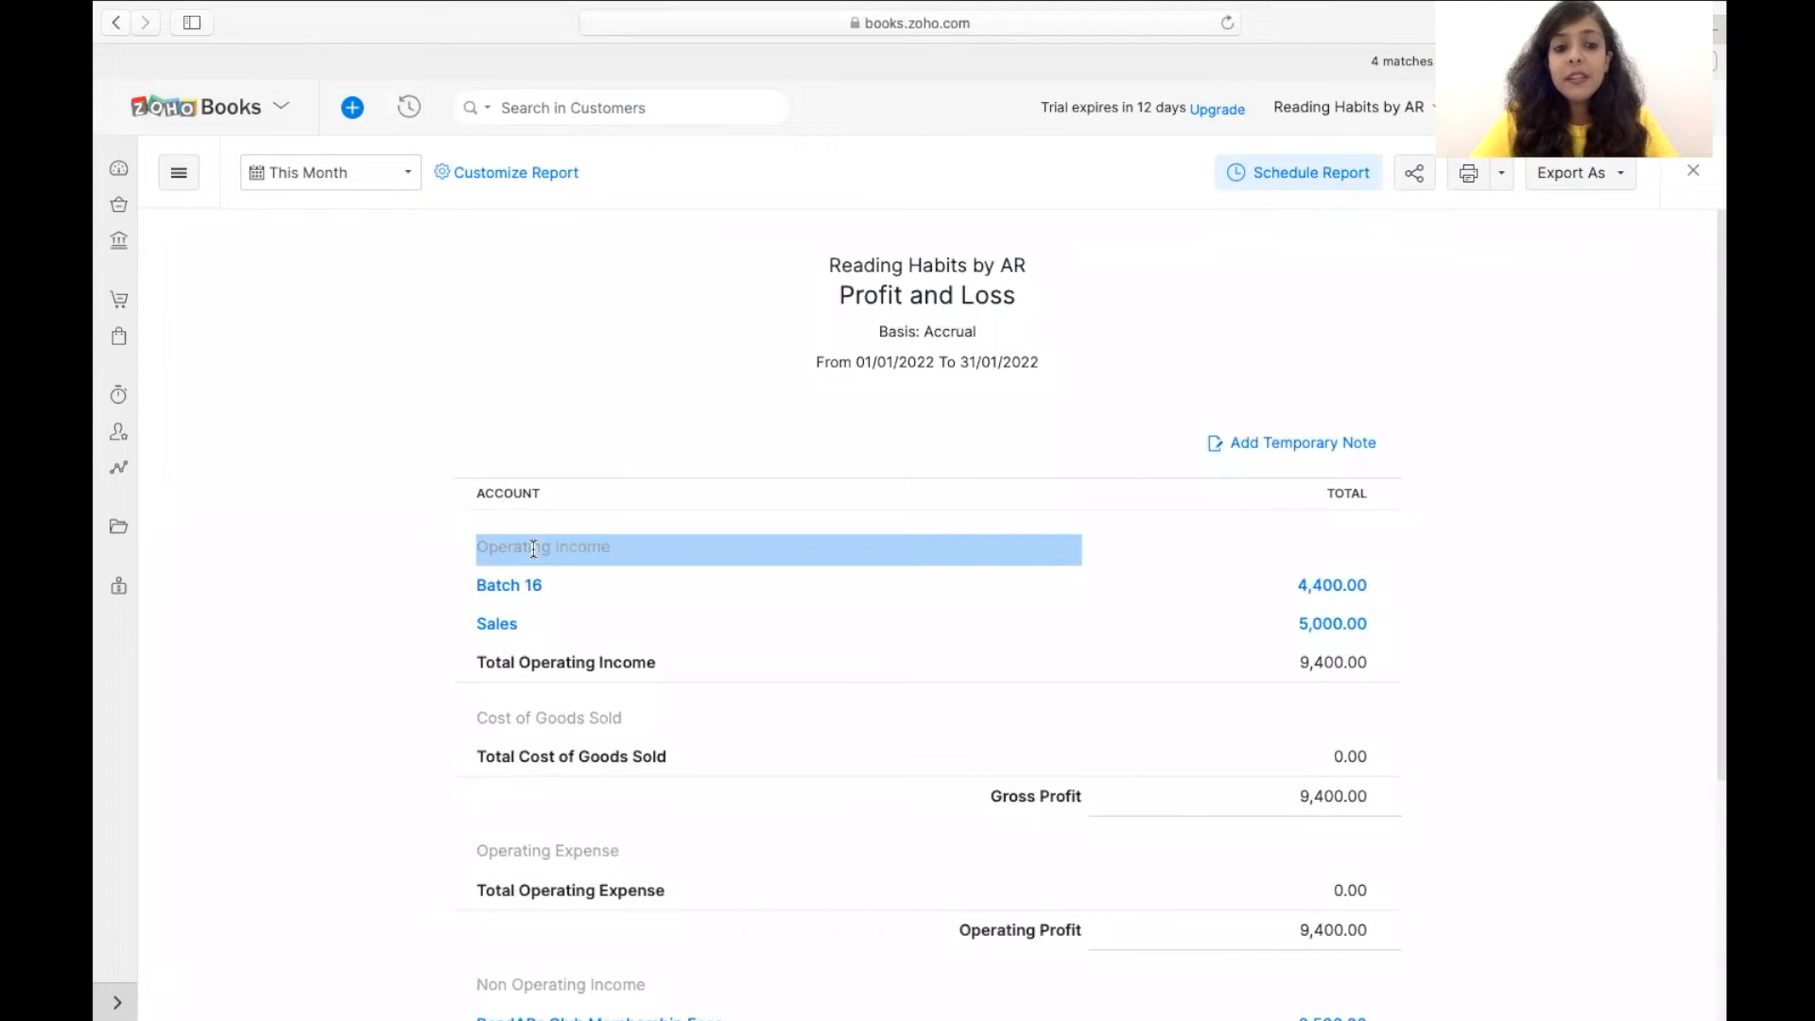
{"action": "left_click", "coordinate": [1203, 596]}
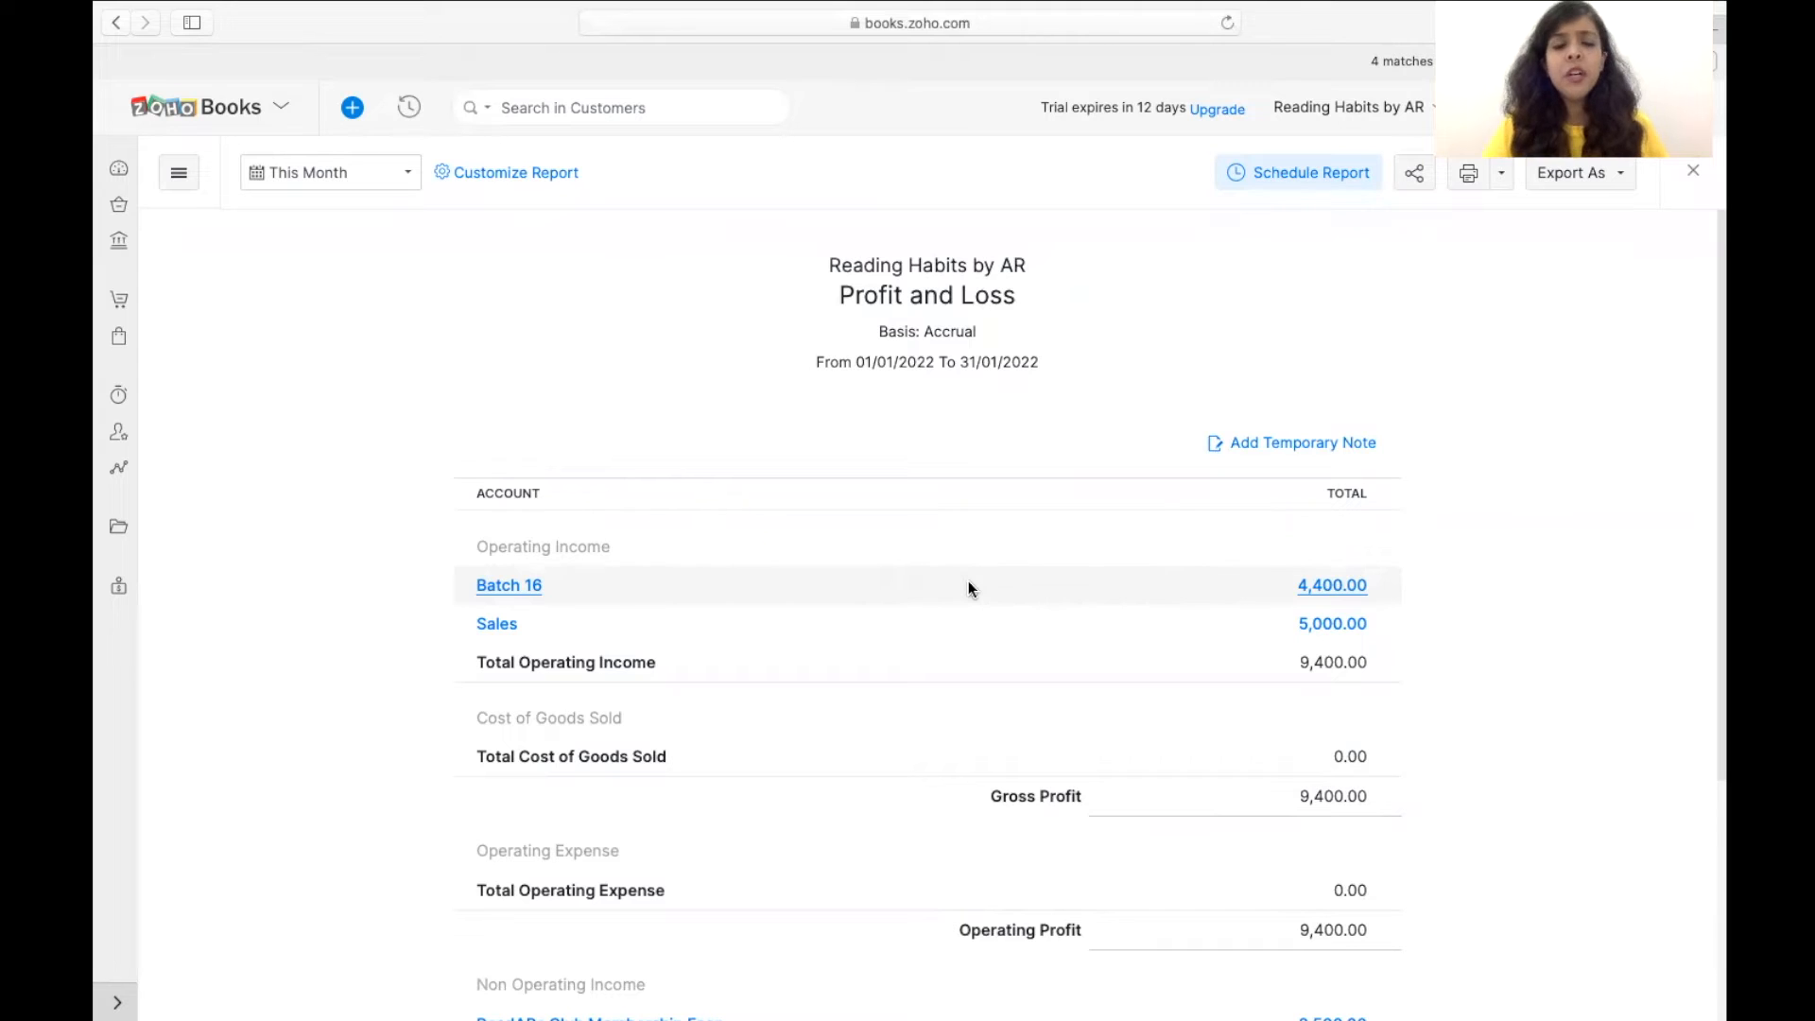
Step: Open the customer's ₹5,000.00 invoice from the invoices list and review its item and payment details
{"action": "left_click", "coordinate": [118, 303]}
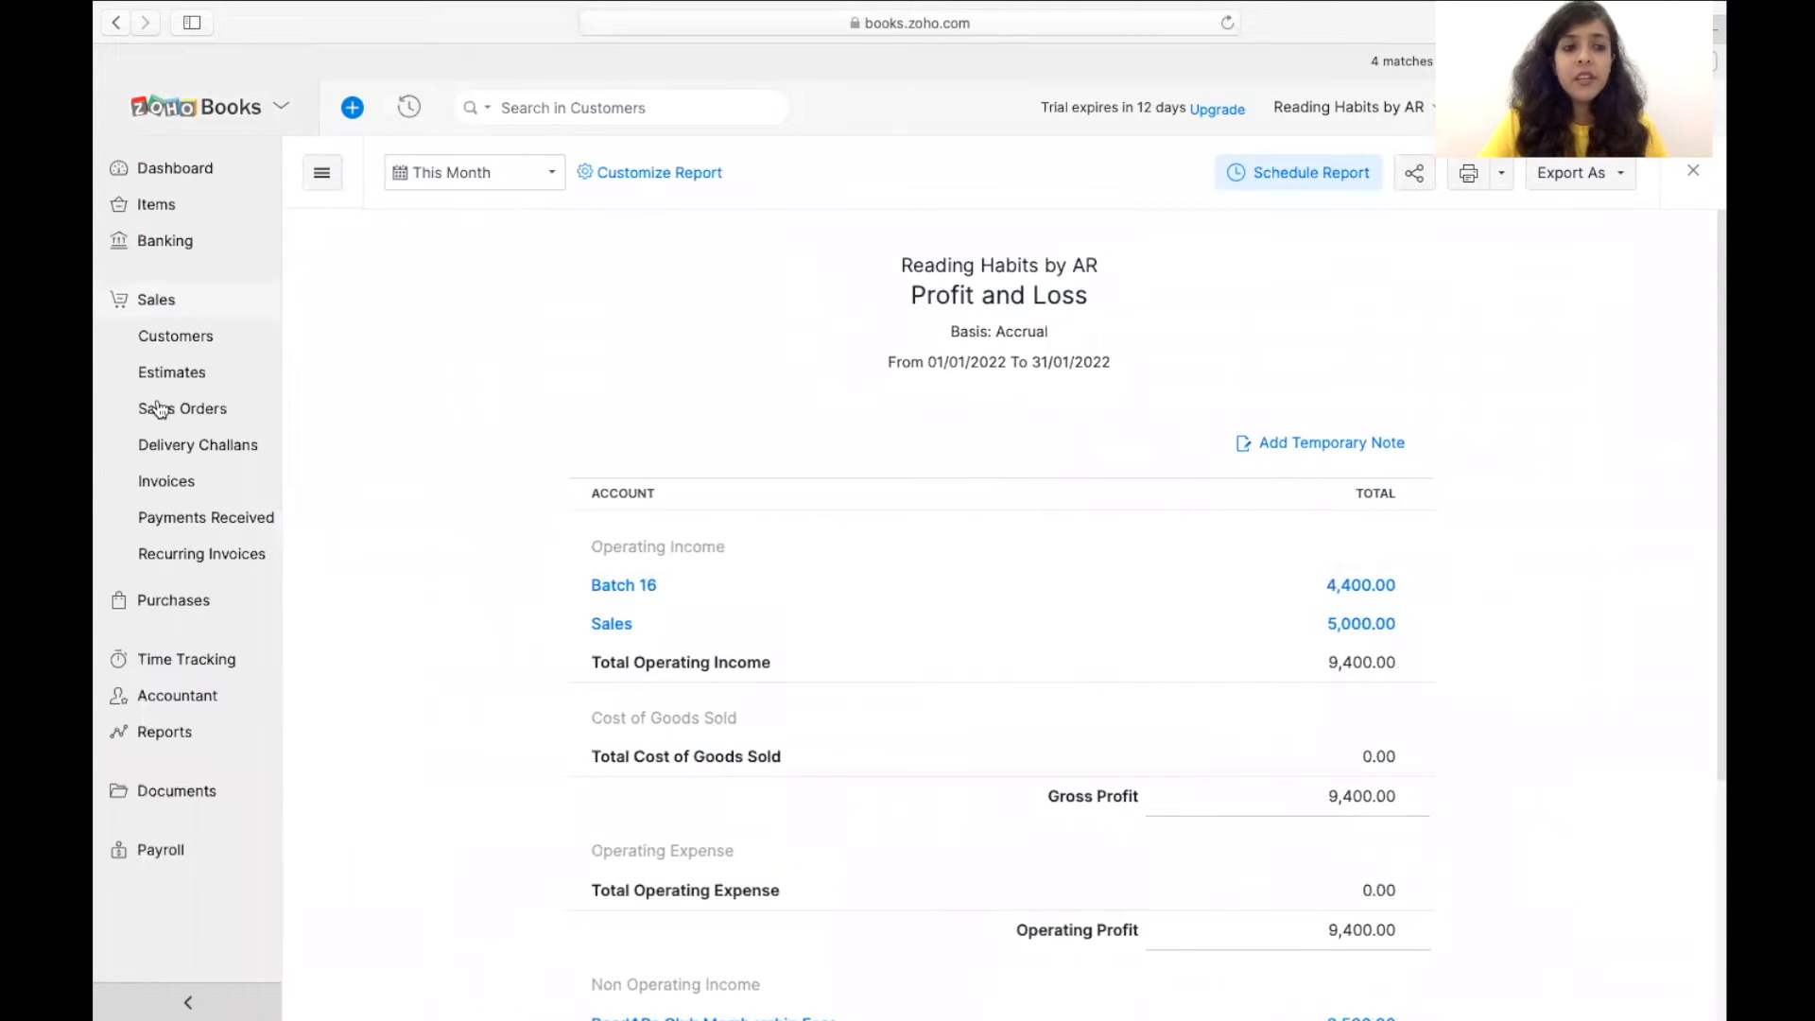
{"action": "left_click", "coordinate": [198, 482]}
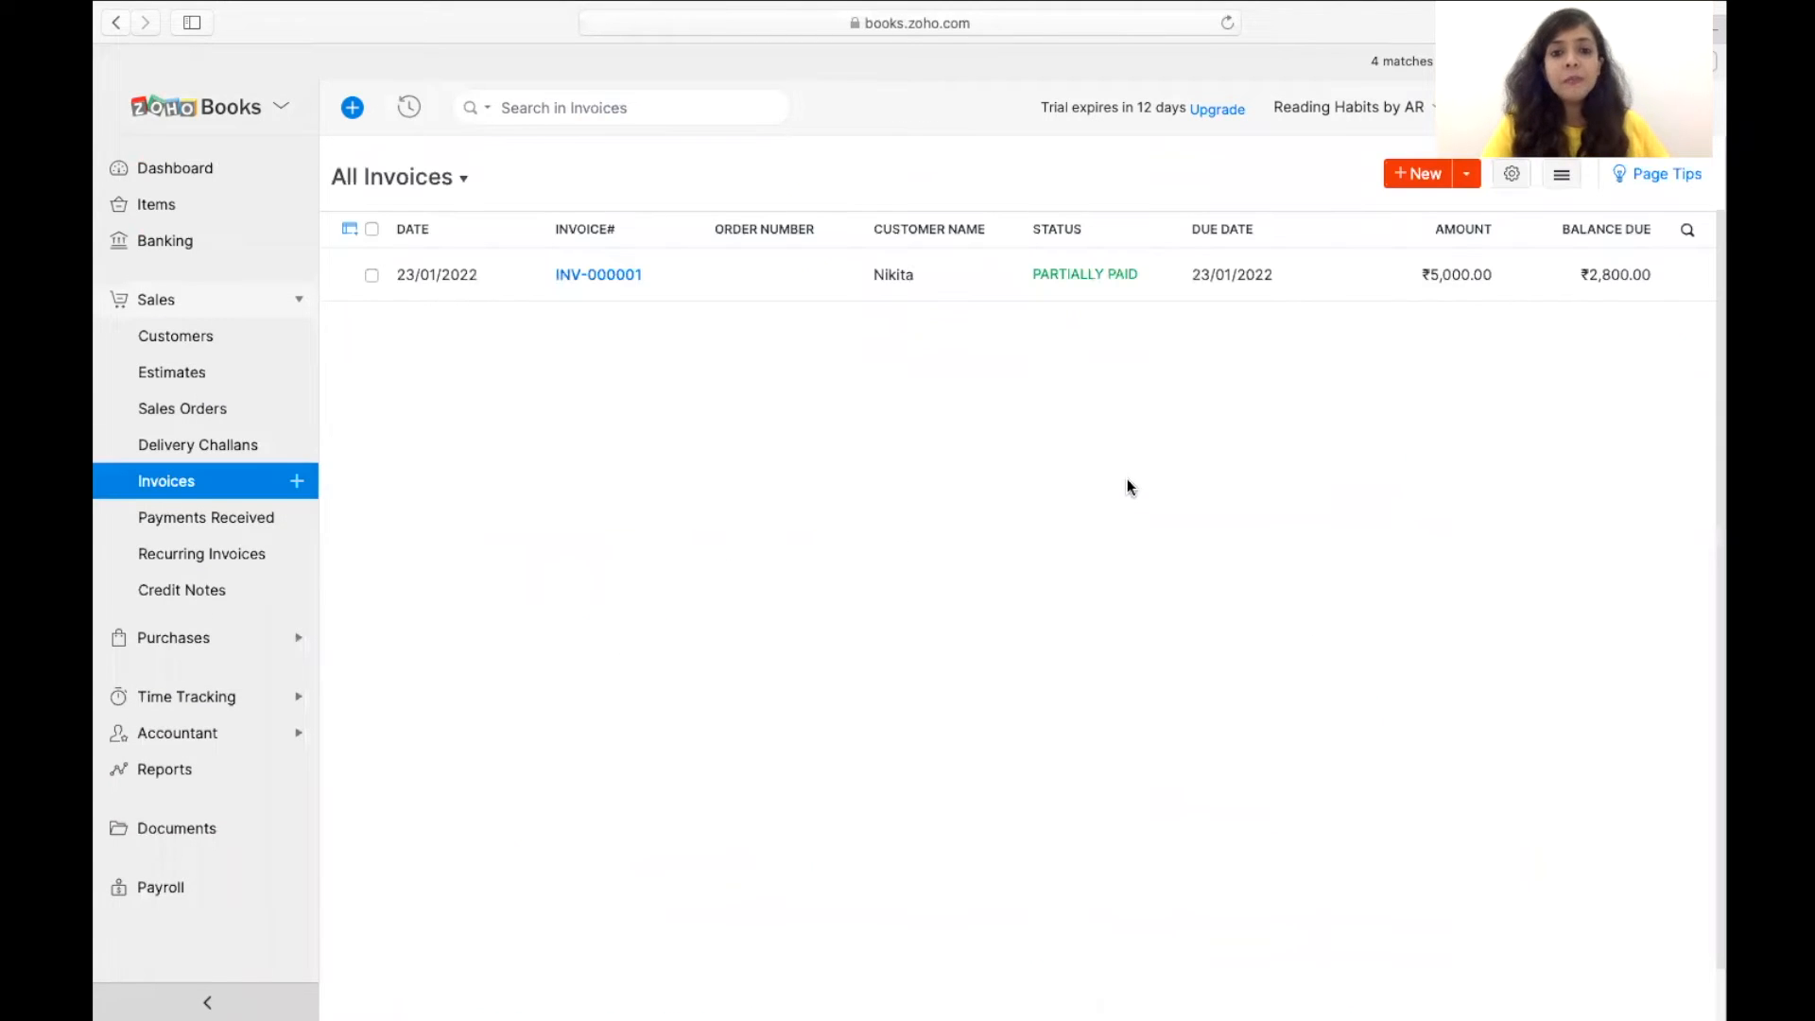
{"action": "left_click", "coordinate": [1161, 285]}
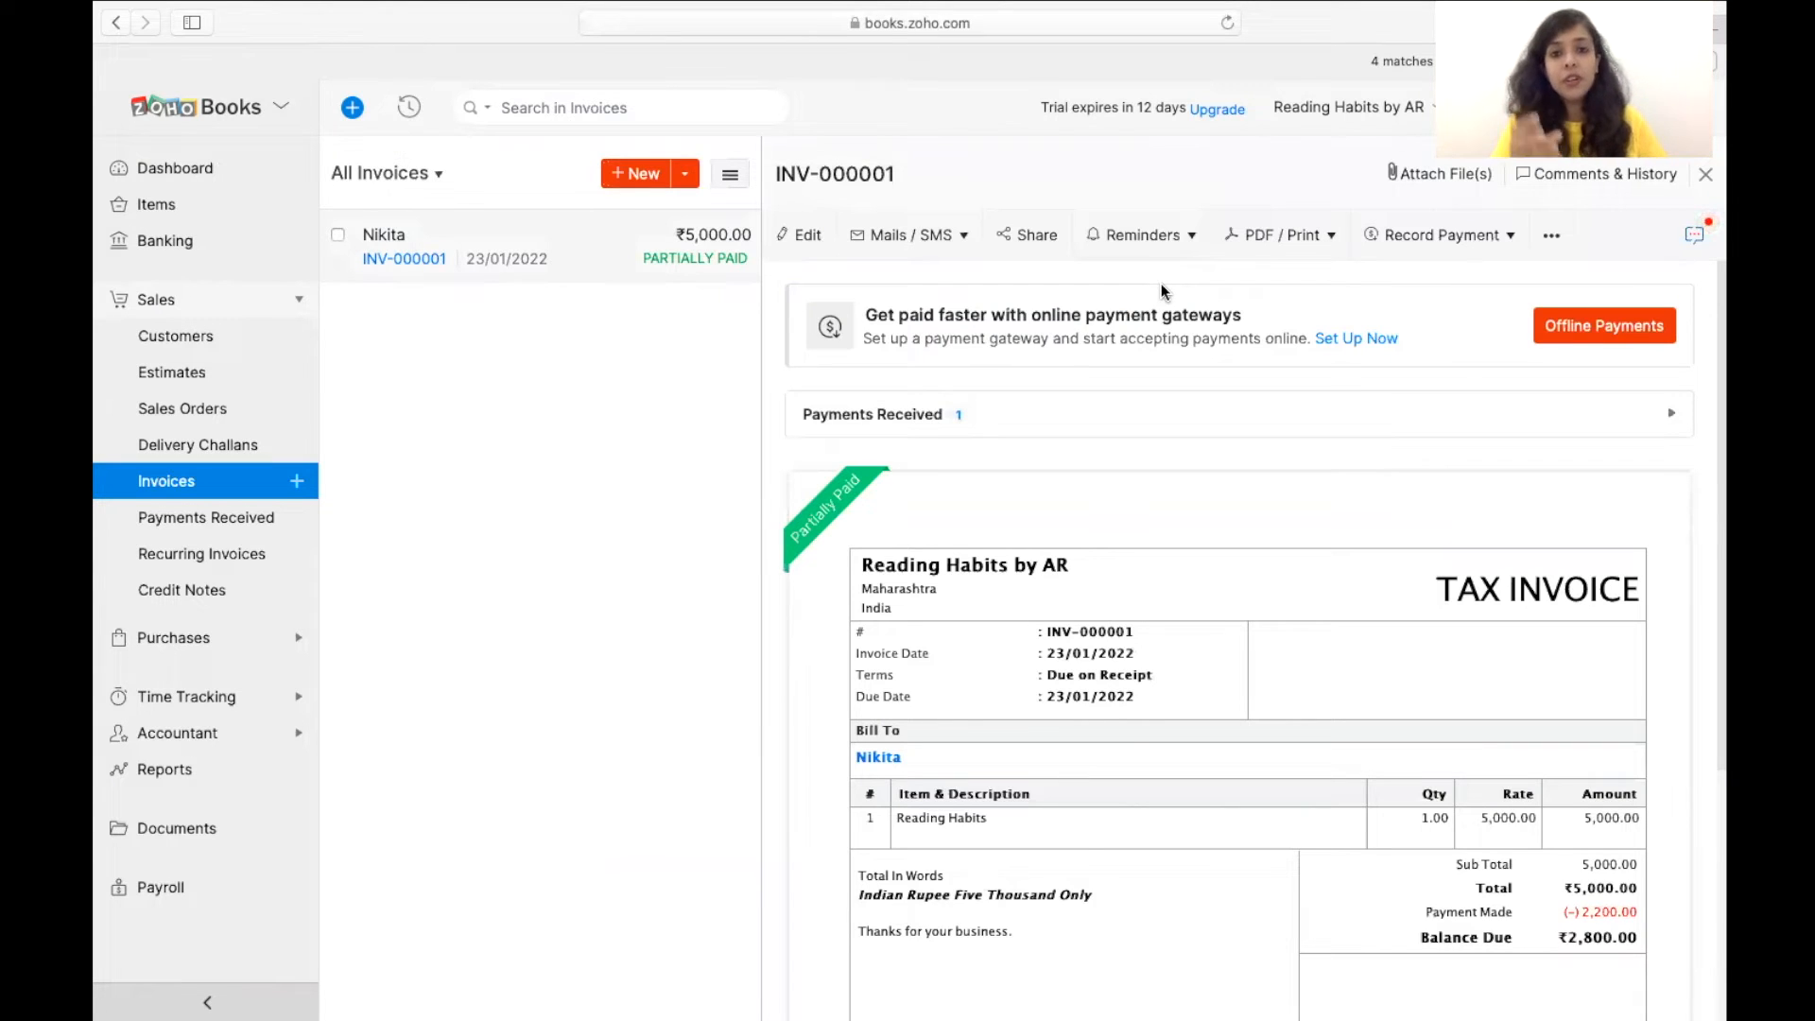
{"action": "scroll", "coordinate": [1161, 282], "scroll_direction": "down", "scroll_amount": 2}
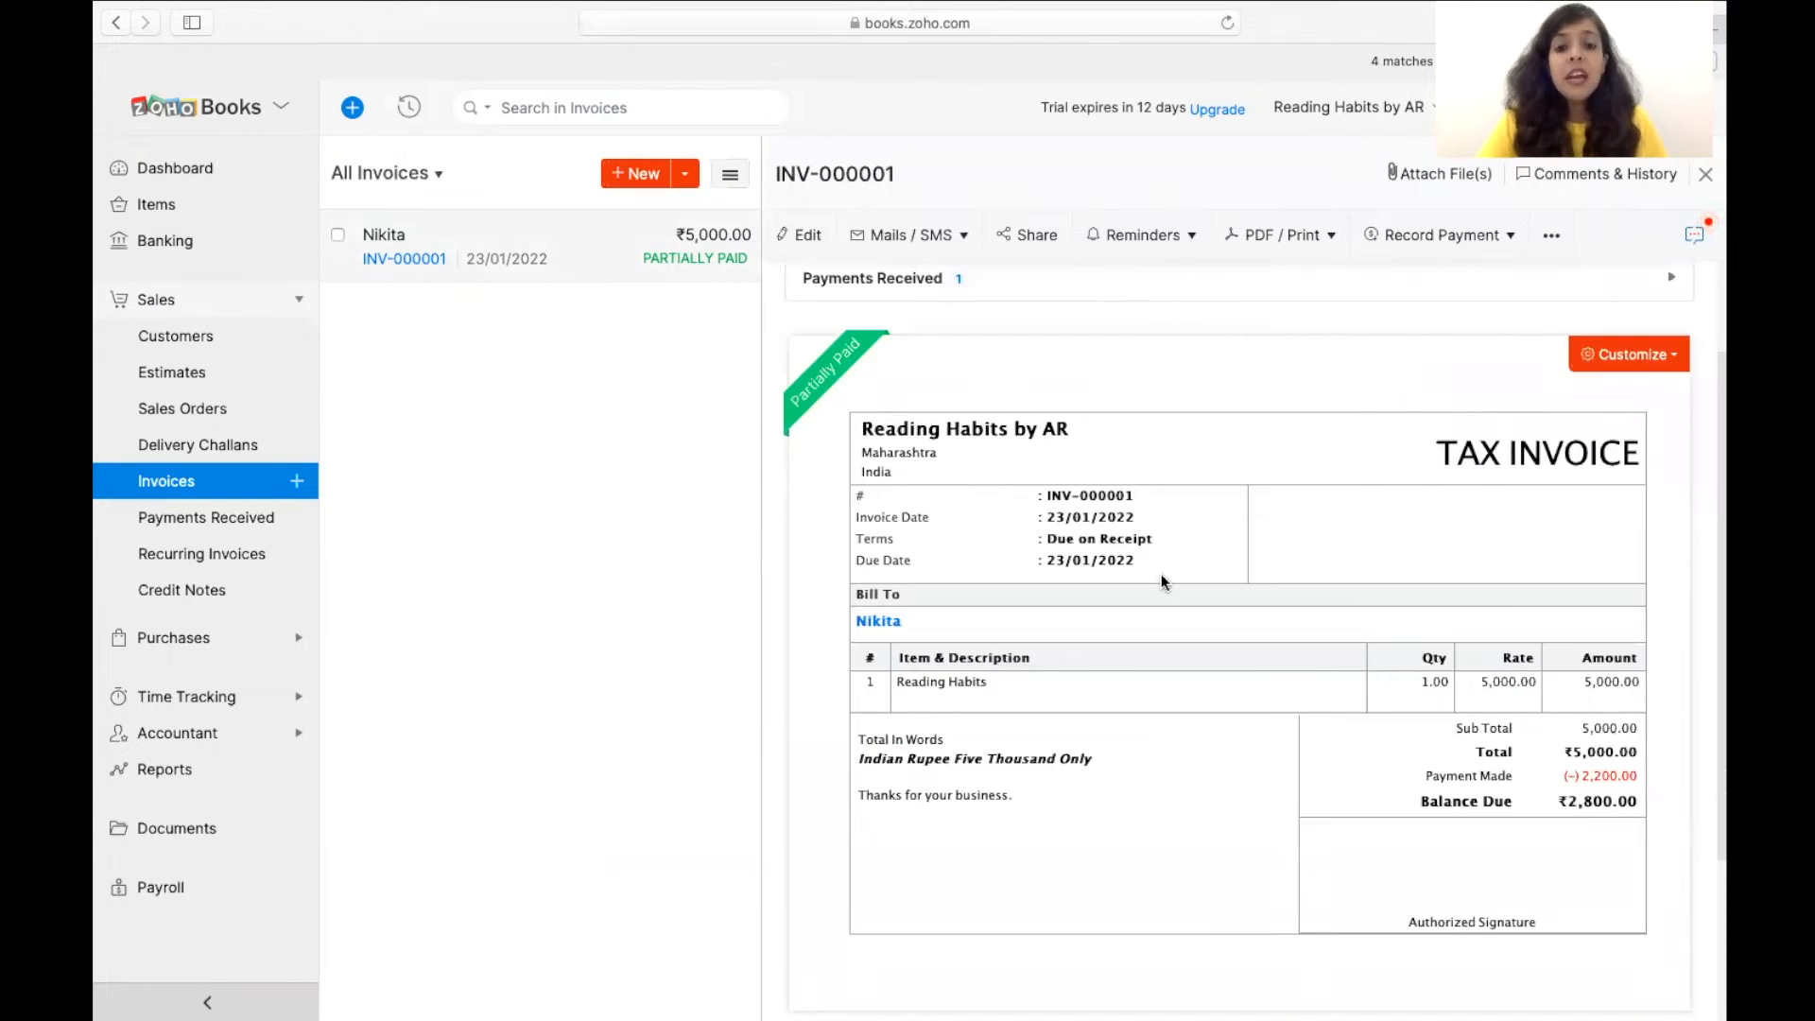
{"action": "scroll", "coordinate": [1179, 554], "scroll_direction": "up", "scroll_amount": 2}
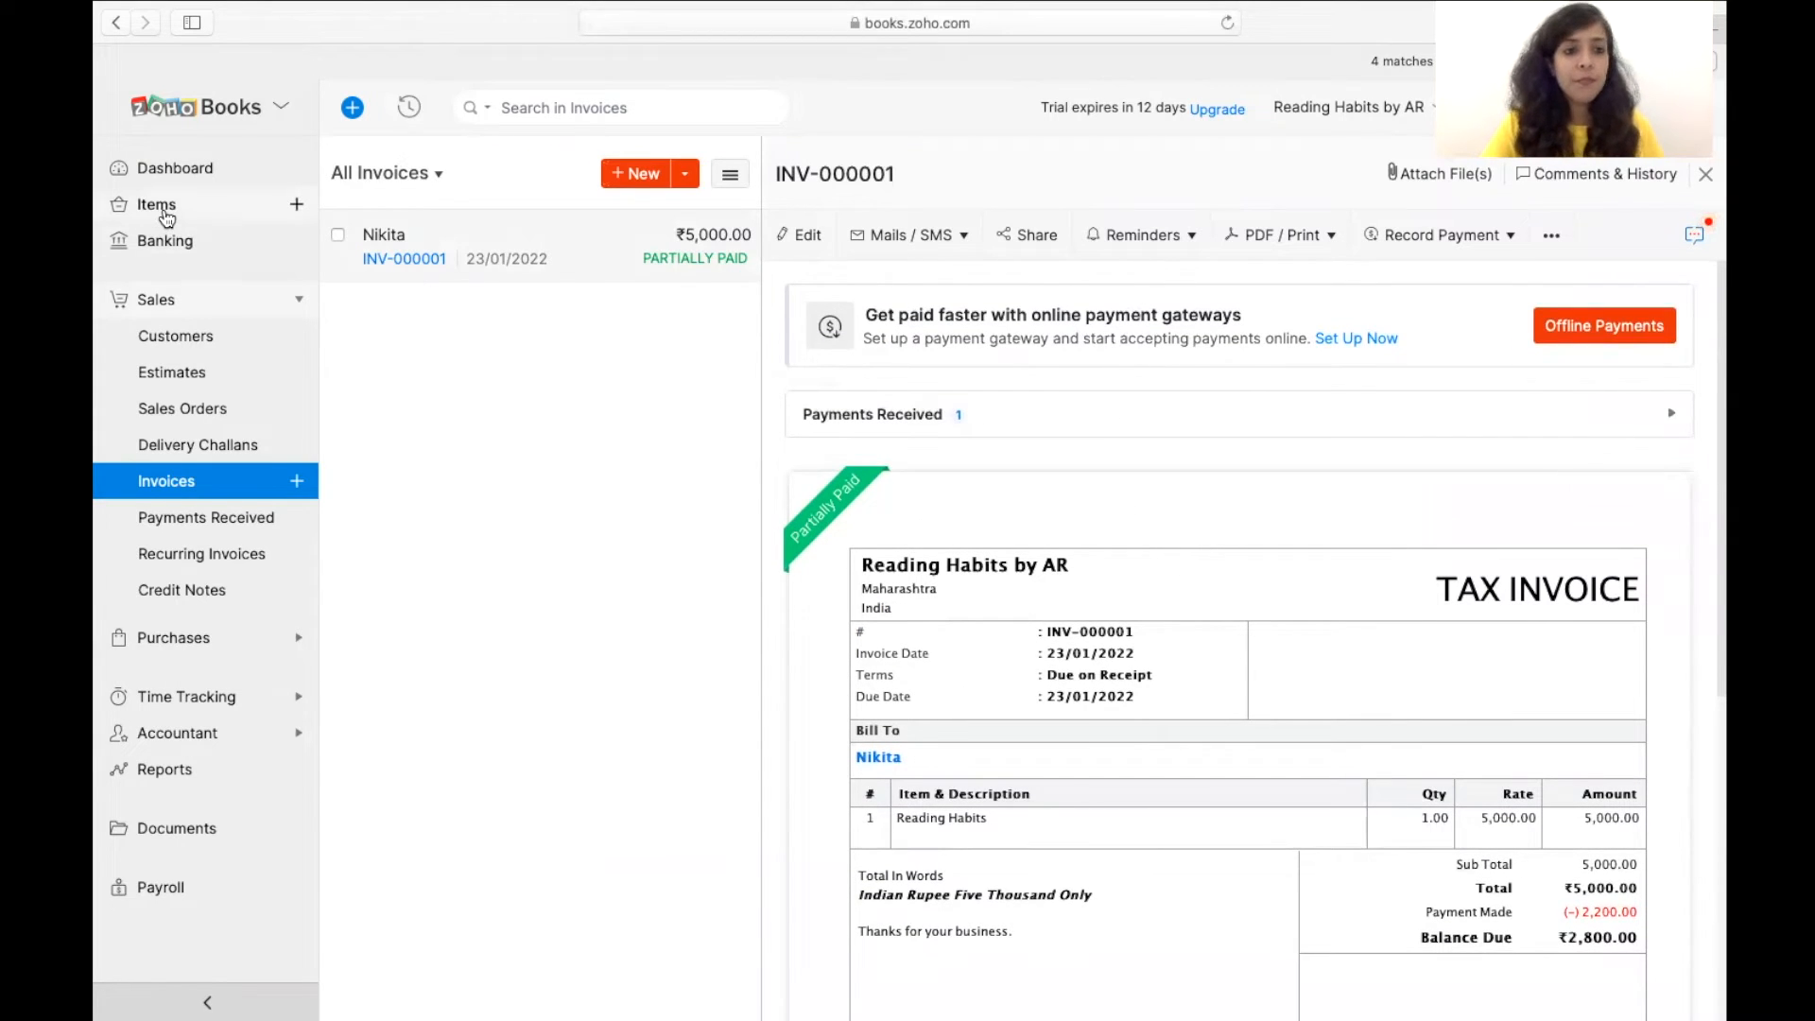
Step: Edit the Reading Habits item and set its sales account to Batch 18
{"action": "left_click", "coordinate": [163, 208]}
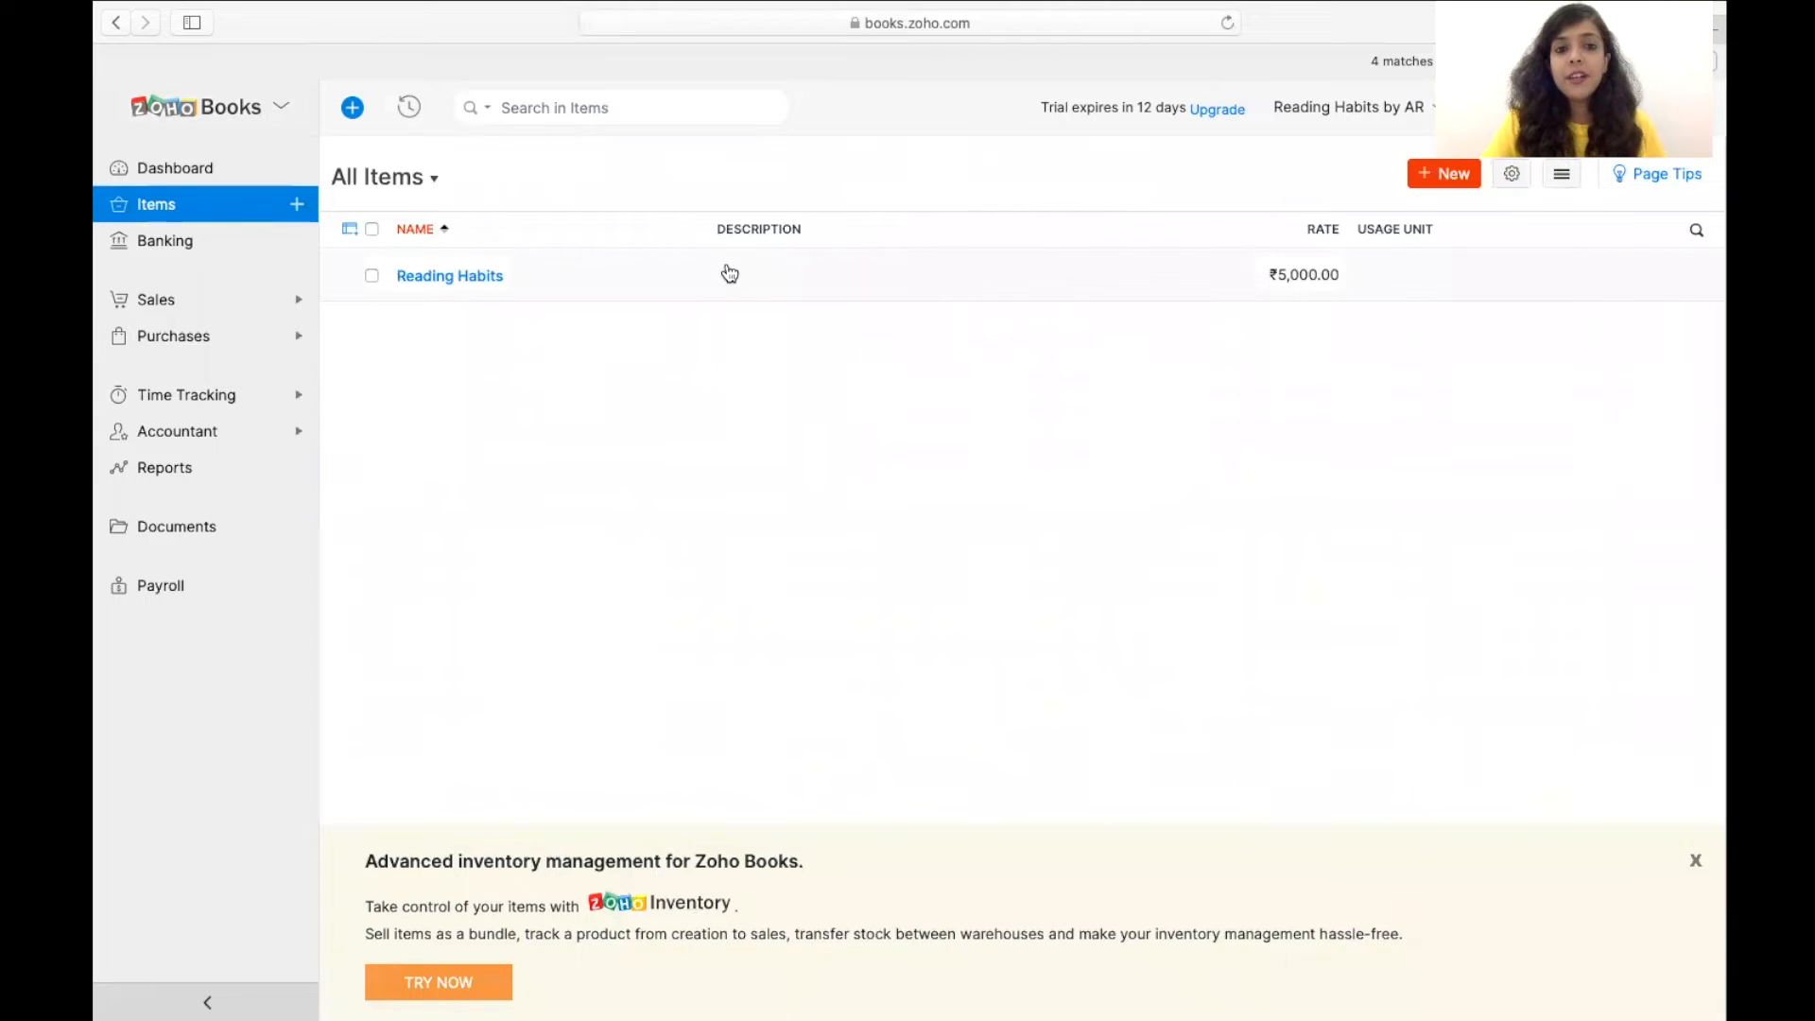
{"action": "left_click", "coordinate": [730, 273]}
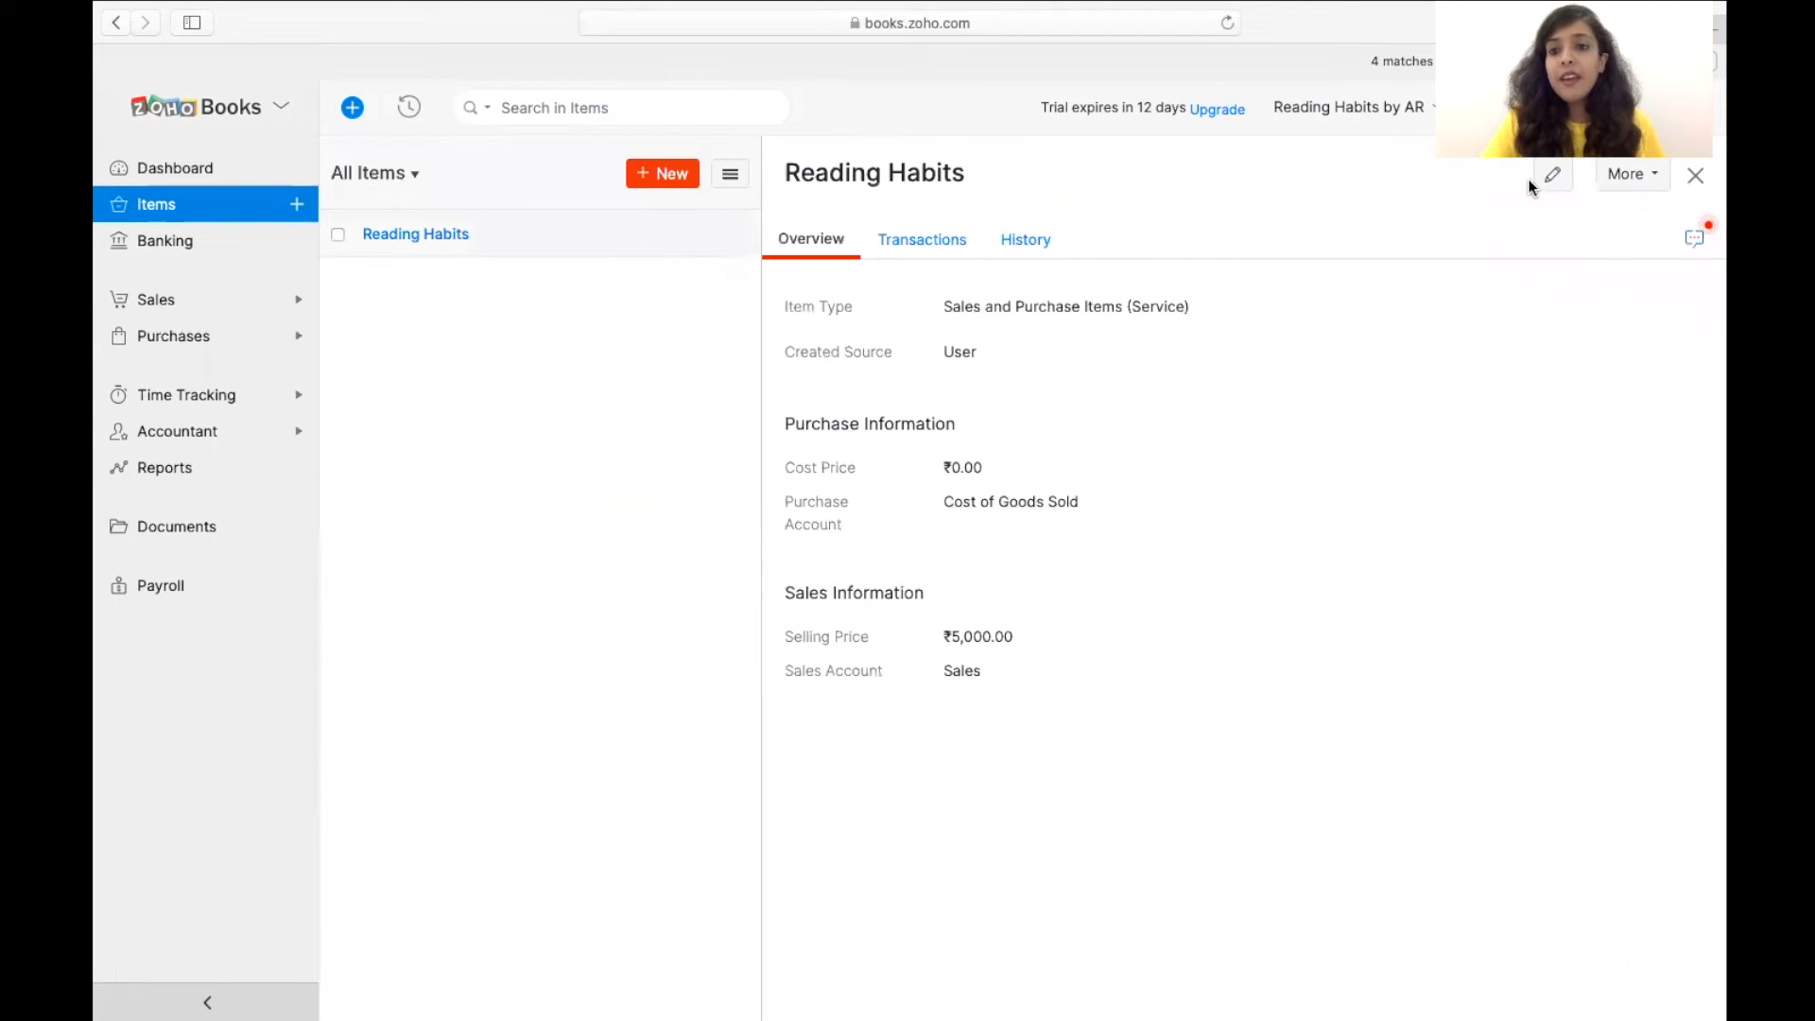
{"action": "left_click", "coordinate": [1554, 183]}
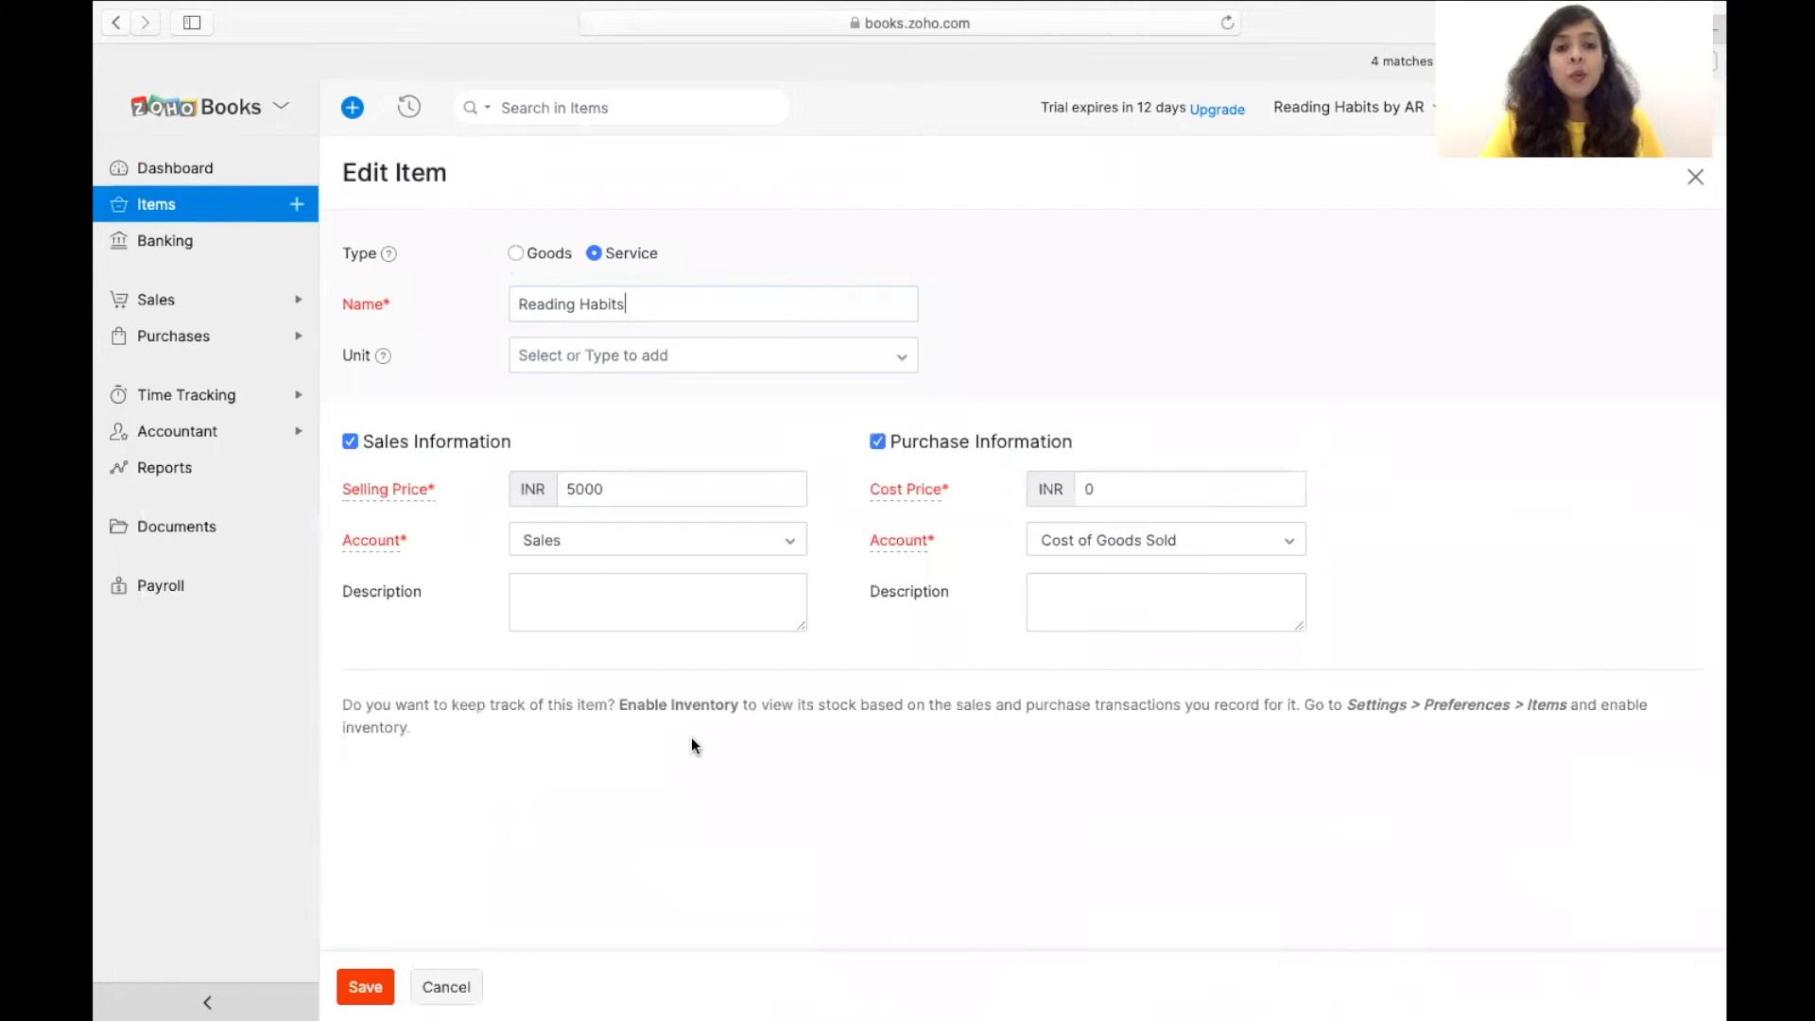
{"action": "left_click", "coordinate": [379, 541]}
{"action": "left_click", "coordinate": [716, 544]}
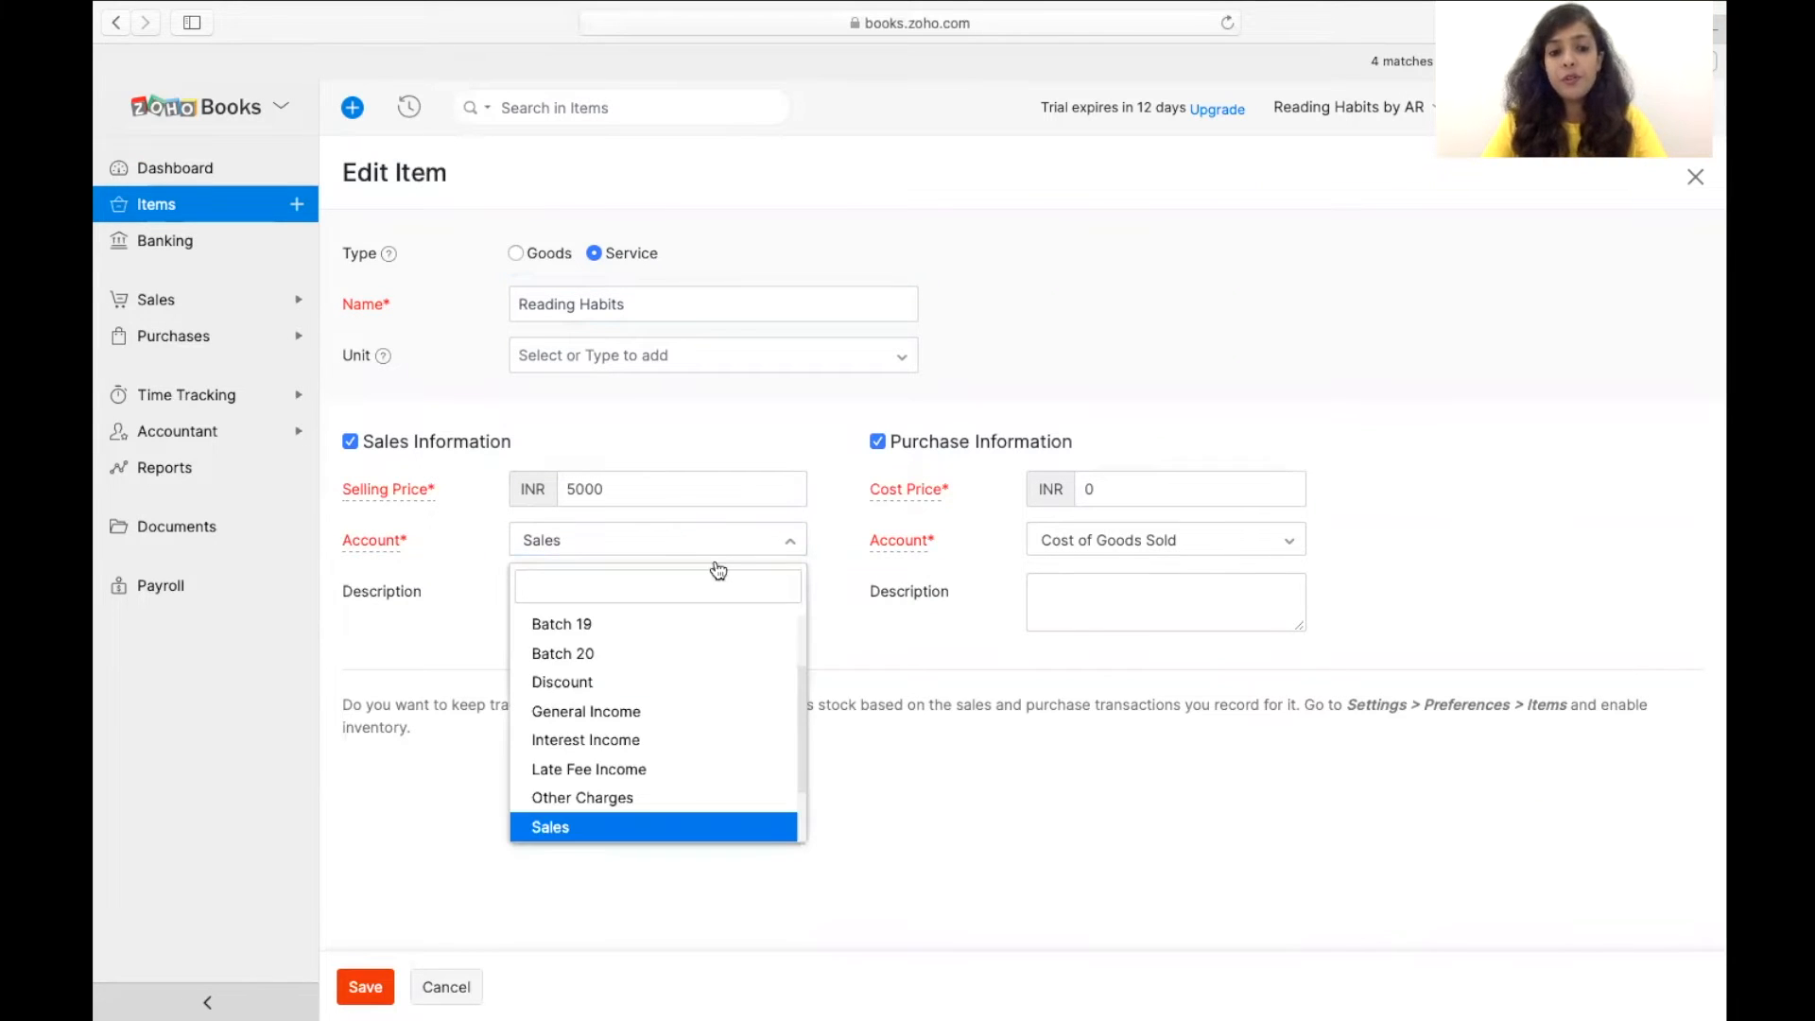
{"action": "scroll", "coordinate": [712, 703], "scroll_direction": "up", "scroll_amount": 1}
{"action": "scroll", "coordinate": [711, 700], "scroll_direction": "up", "scroll_amount": 1}
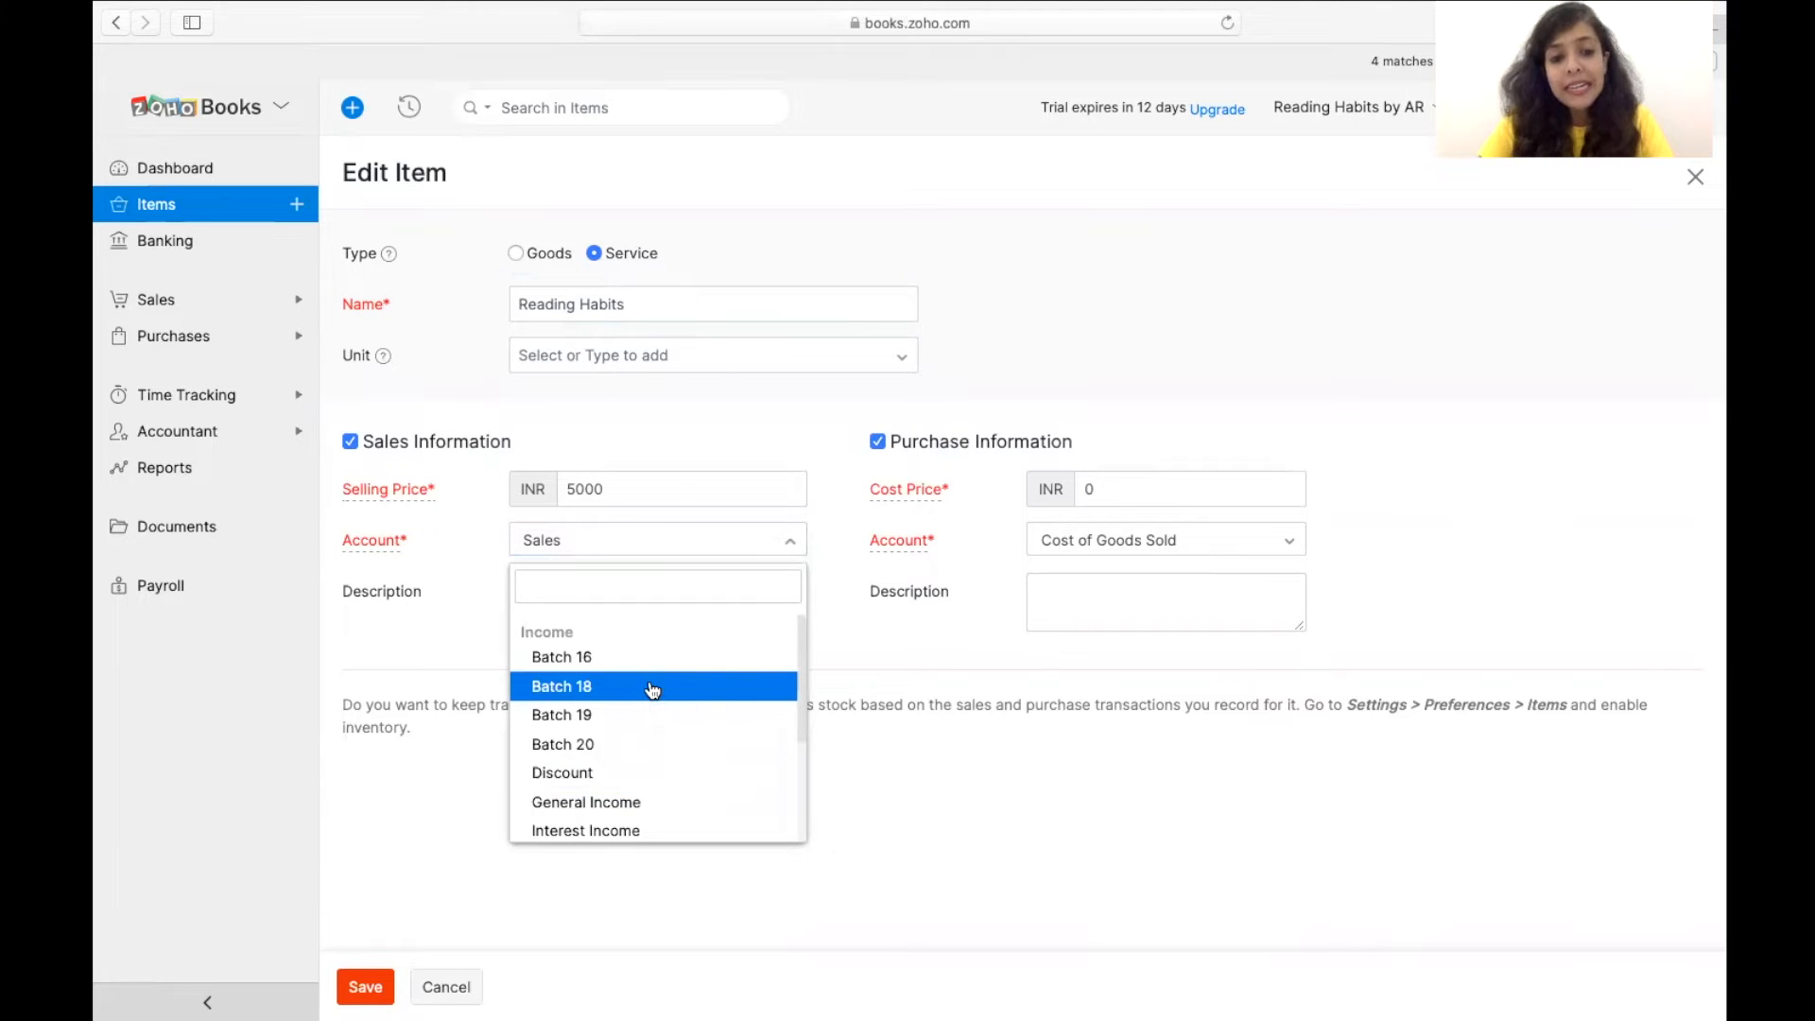
{"action": "left_click", "coordinate": [652, 687]}
Step: Rename the item as "Reading Habits - Batch 18" and save it
{"action": "left_click", "coordinate": [681, 298]}
{"action": "type", "text": "- Batch 18"}
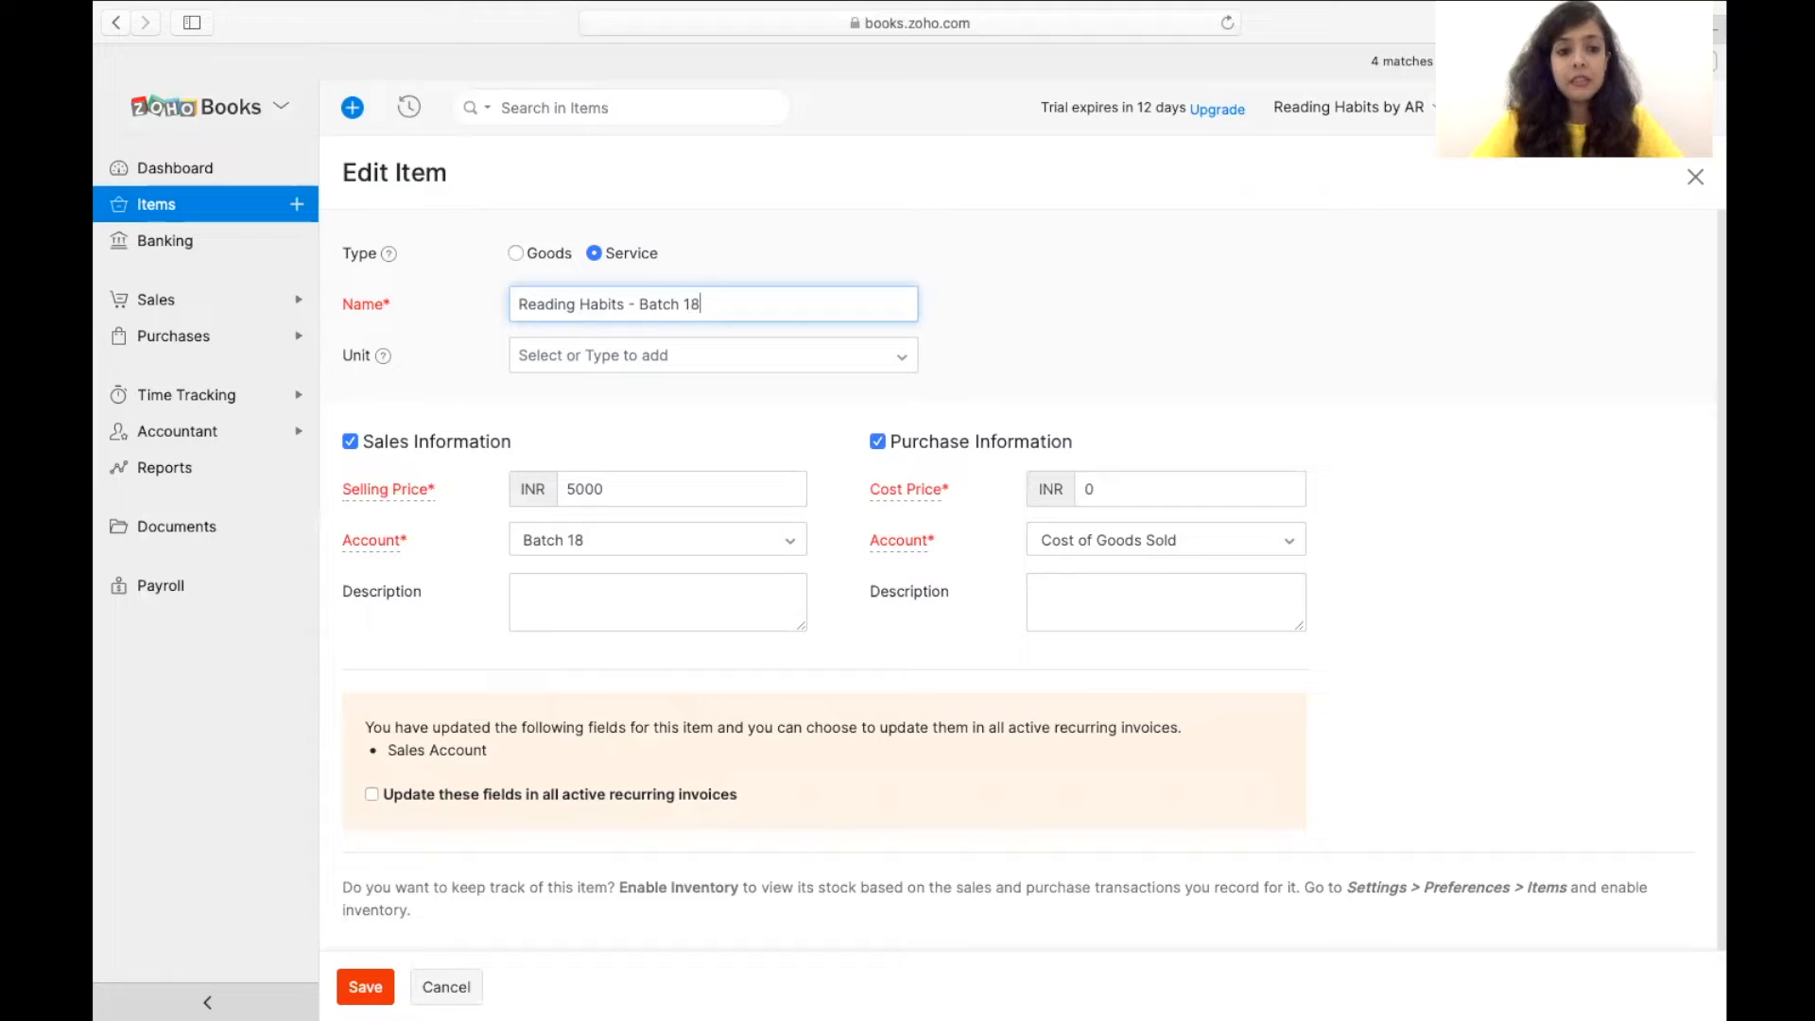
{"action": "left_click", "coordinate": [380, 990]}
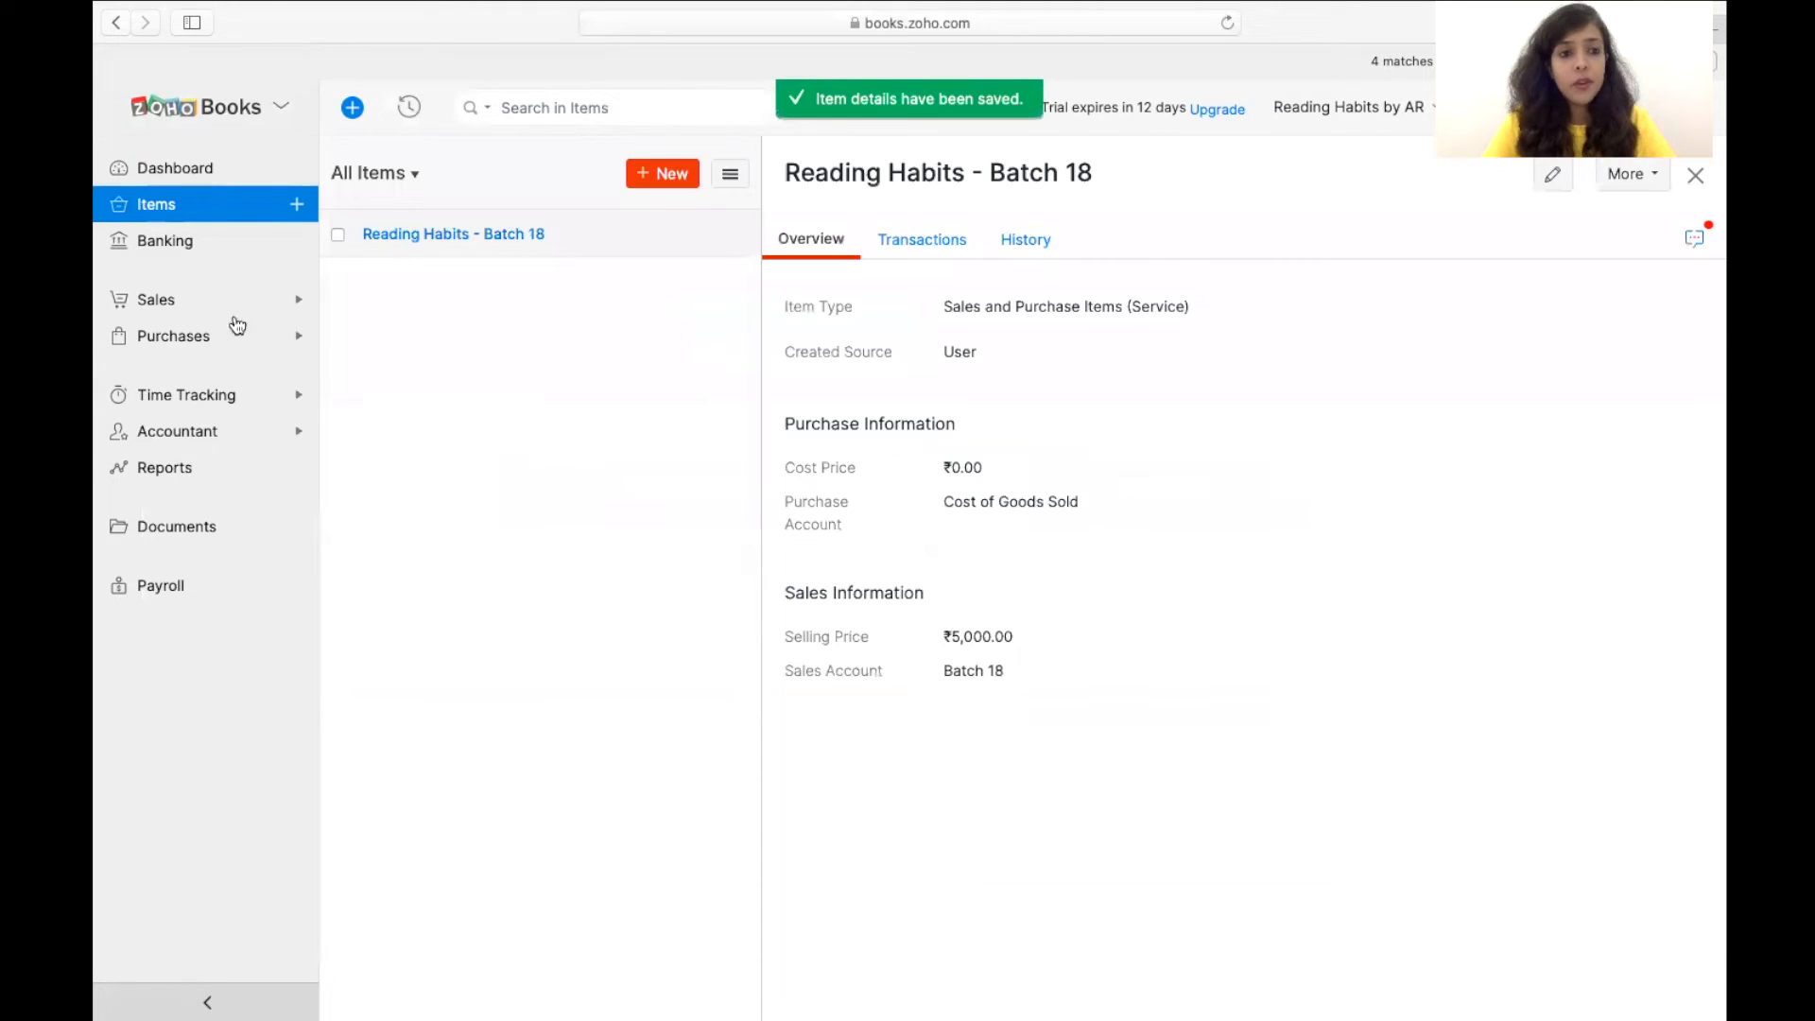
Step: Edit the customer's ₹5,000.00 invoice and update its Reading Habits line item with the item's Batch 18 details
{"action": "left_click", "coordinate": [154, 299]}
{"action": "left_click", "coordinate": [217, 481]}
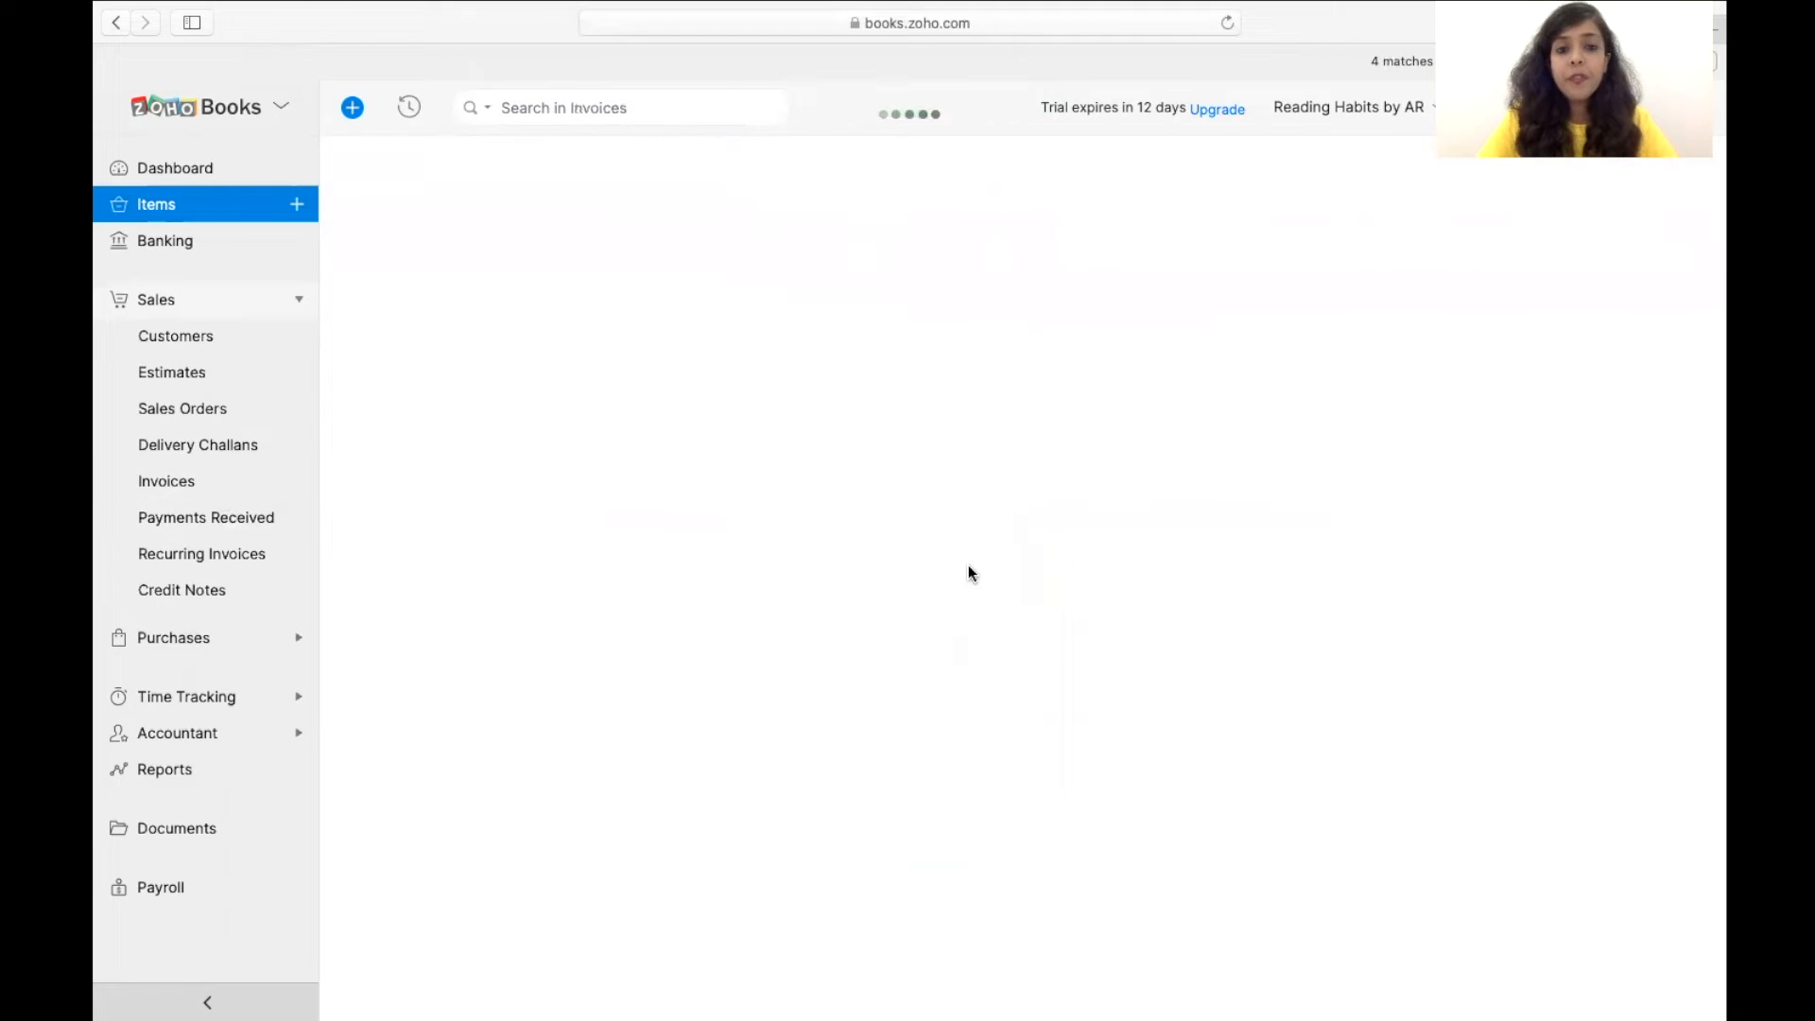
{"action": "left_click", "coordinate": [1201, 281]}
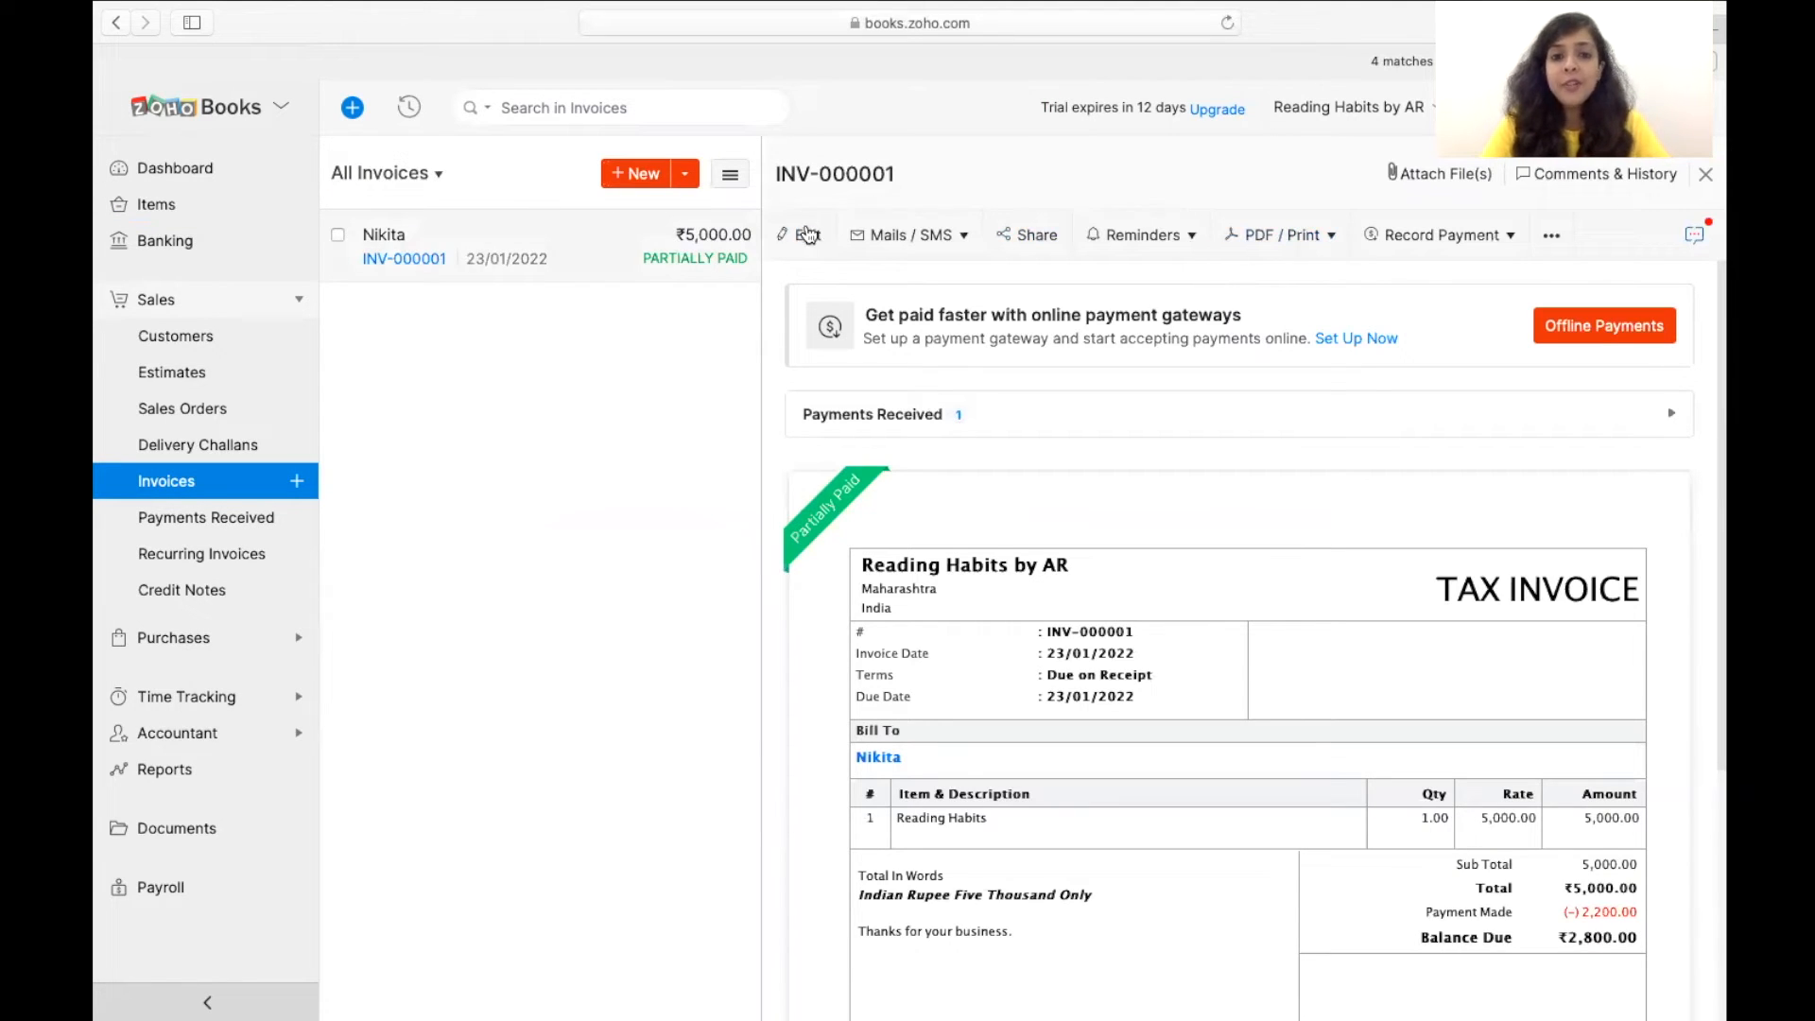
{"action": "left_click", "coordinate": [806, 234]}
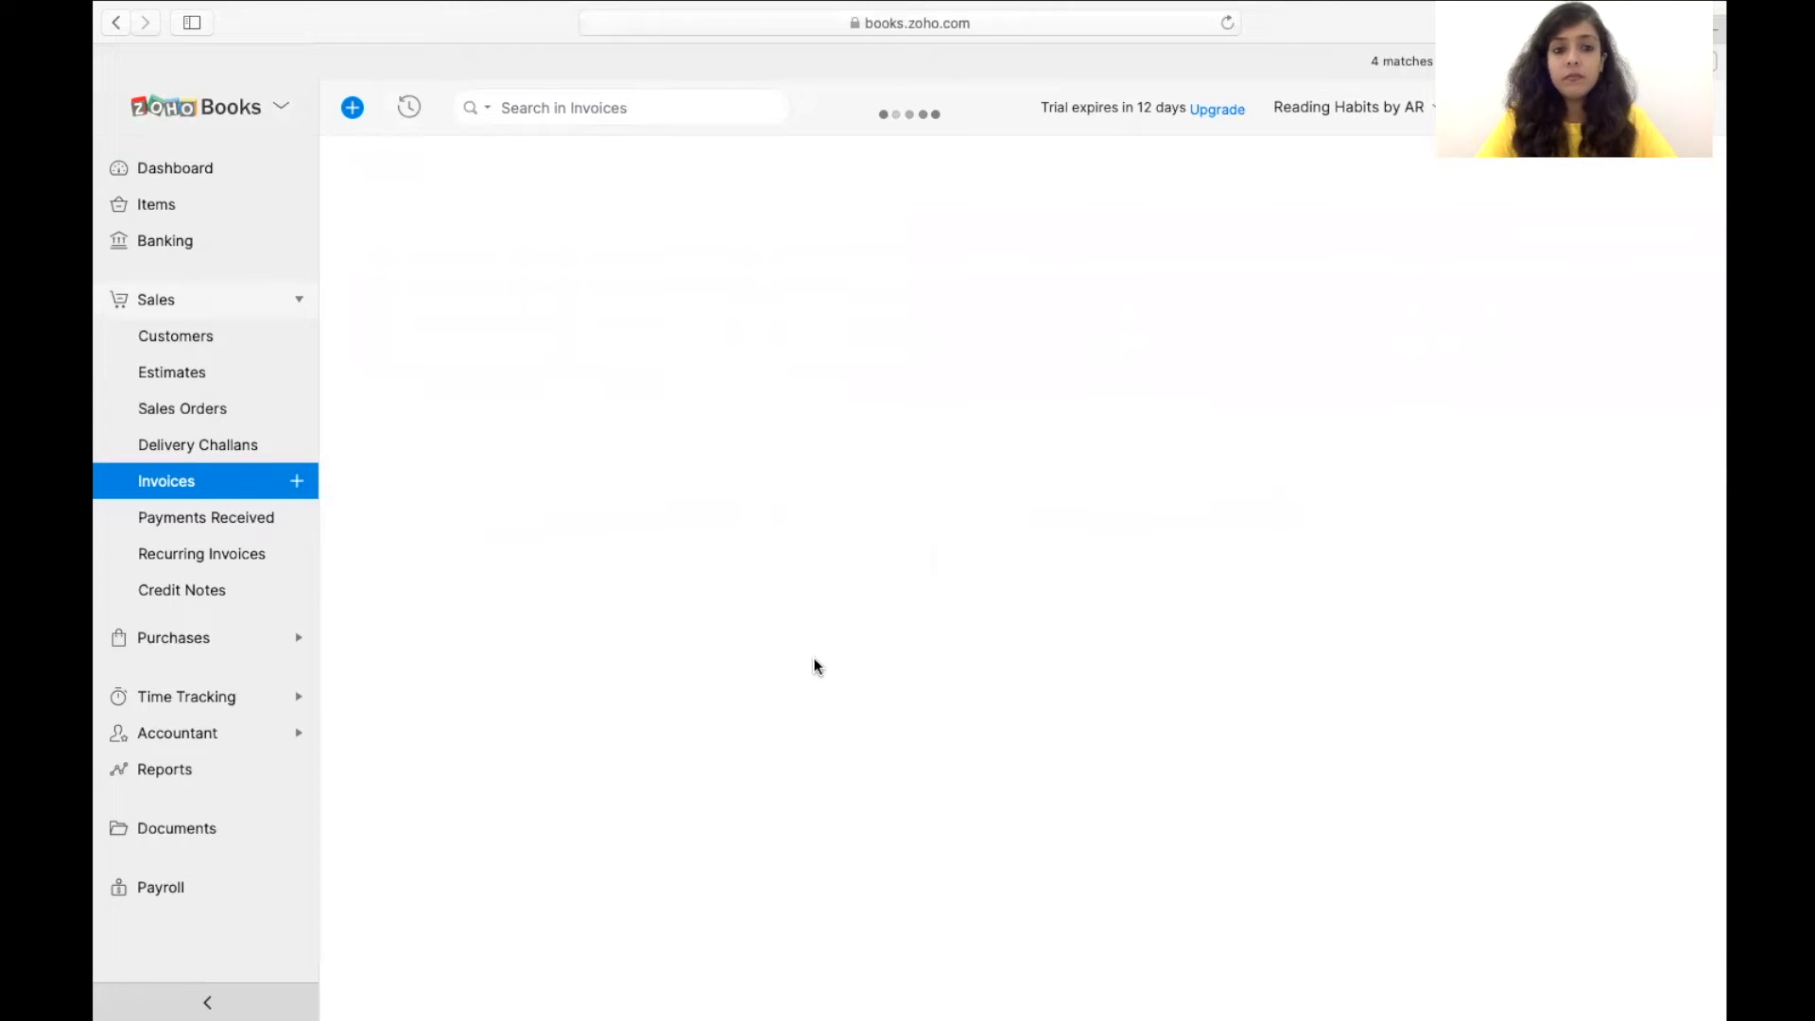
{"action": "scroll", "coordinate": [815, 666], "scroll_direction": "down", "scroll_amount": 3}
{"action": "left_click", "coordinate": [865, 606]}
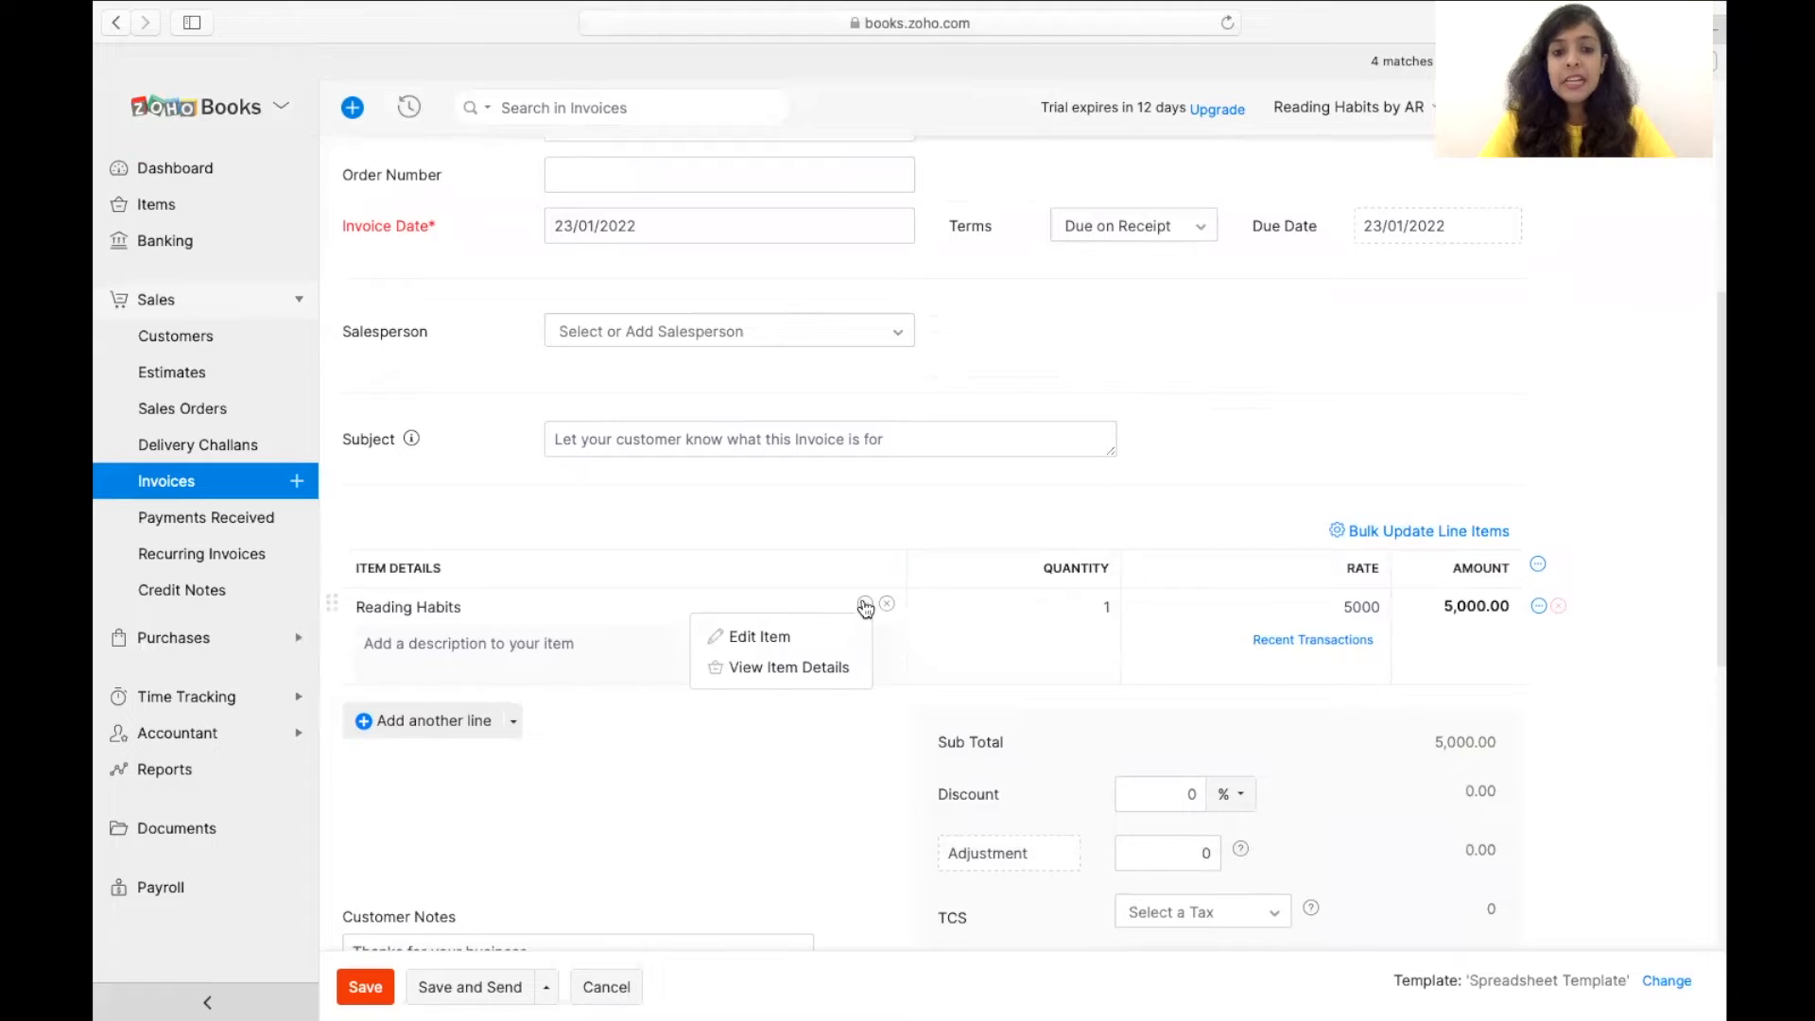
{"action": "left_click", "coordinate": [853, 638]}
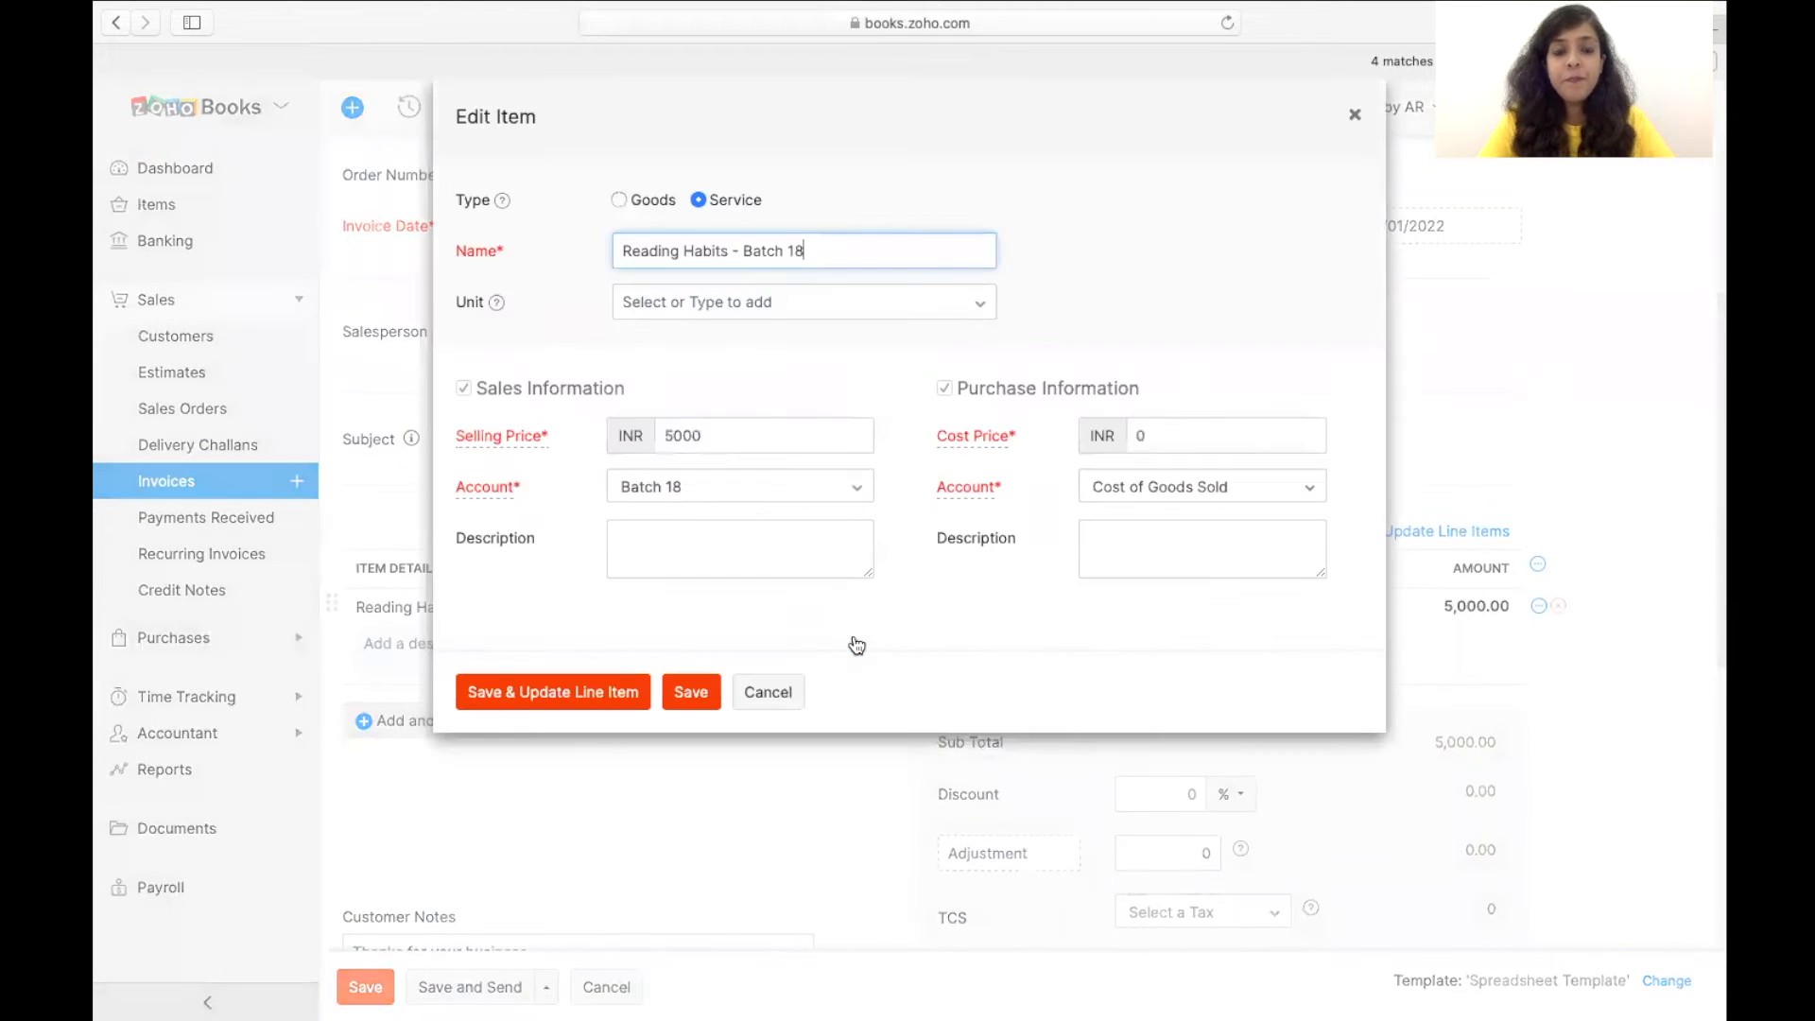
{"action": "left_click", "coordinate": [593, 693]}
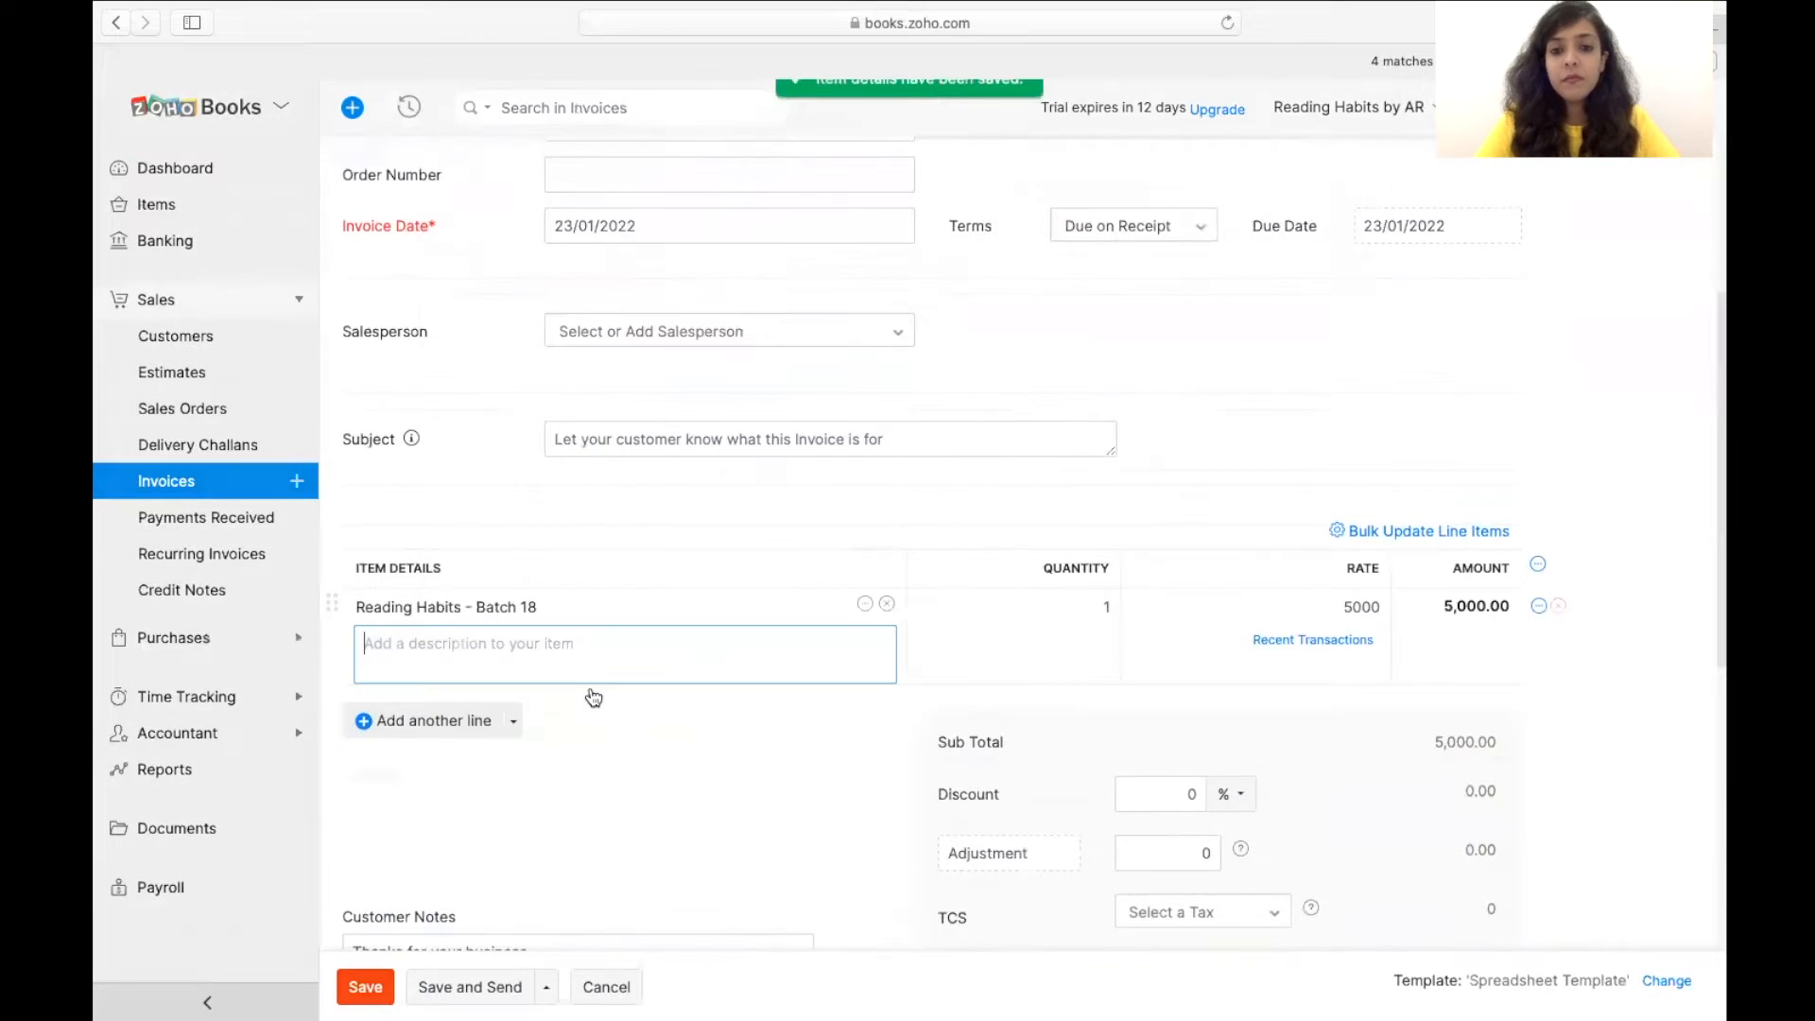
Step: Save the invoice with the edit reason "Change in nature of account" and check the income account in its journal
{"action": "scroll", "coordinate": [593, 697], "scroll_direction": "down", "scroll_amount": 5}
{"action": "left_click", "coordinate": [365, 986]}
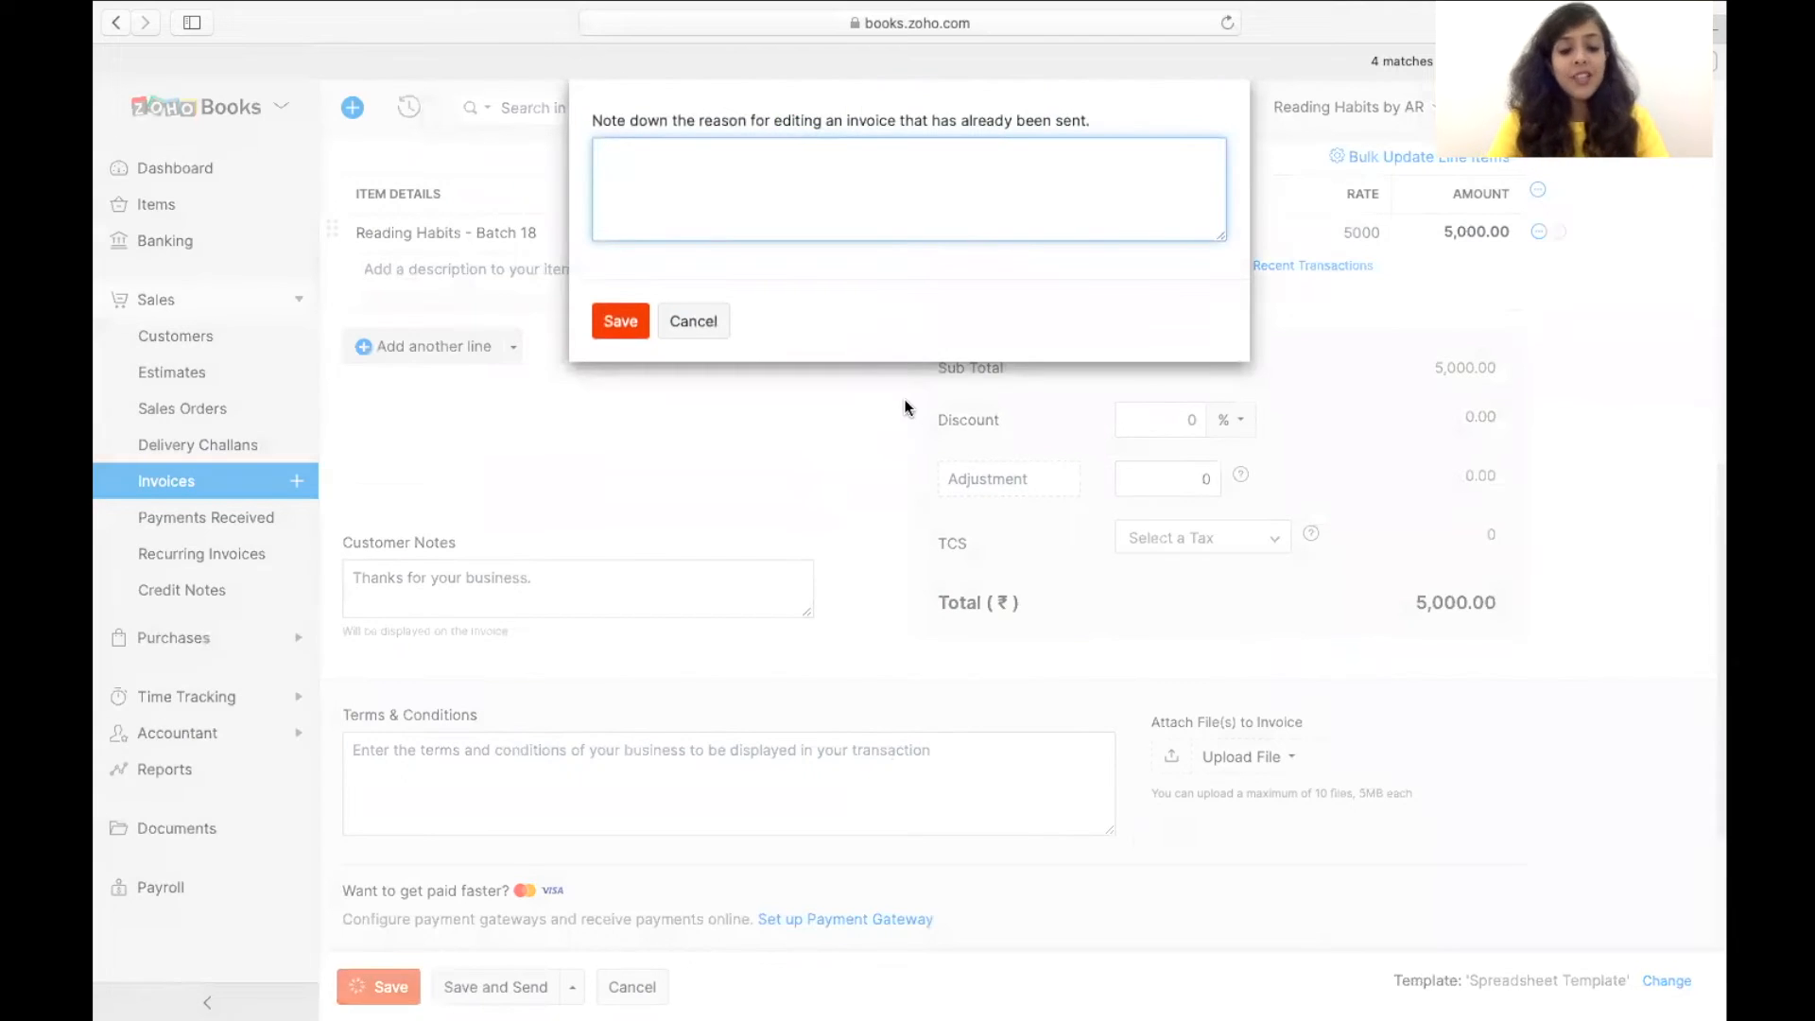
{"action": "type", "text": "Change in nature of account"}
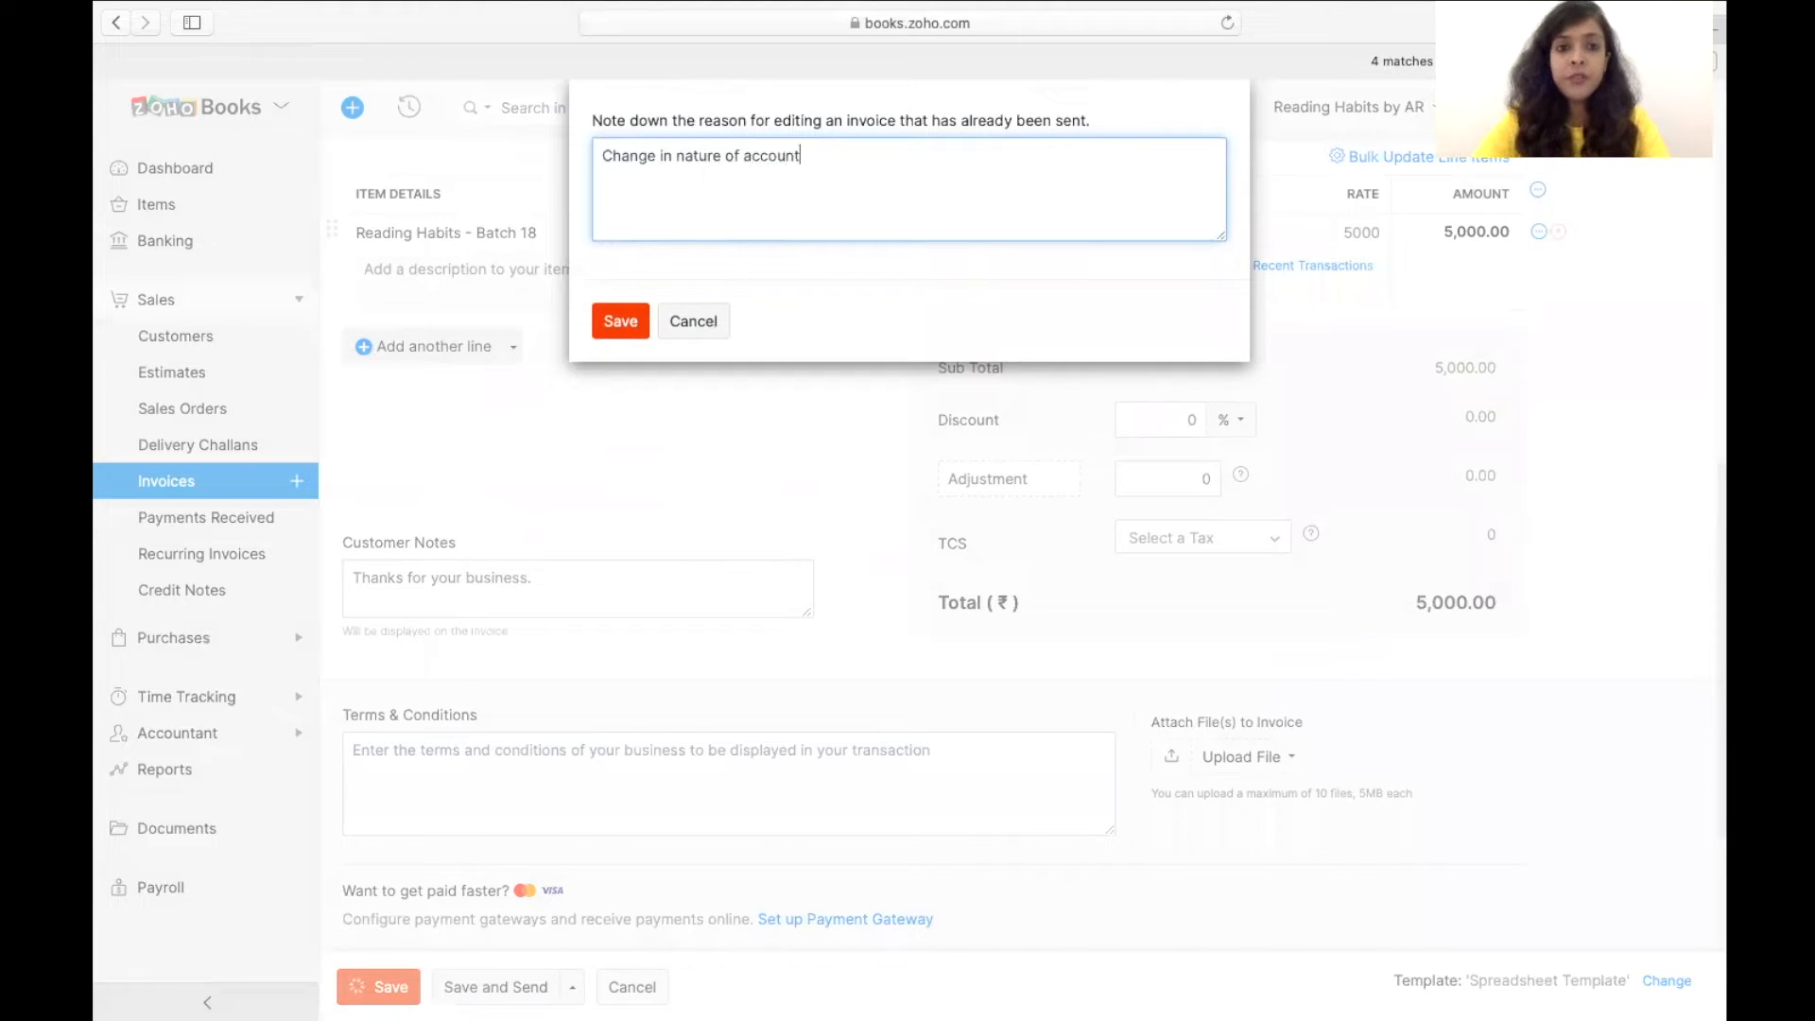
{"action": "left_click", "coordinate": [637, 324]}
{"action": "triple_click", "coordinate": [827, 862]}
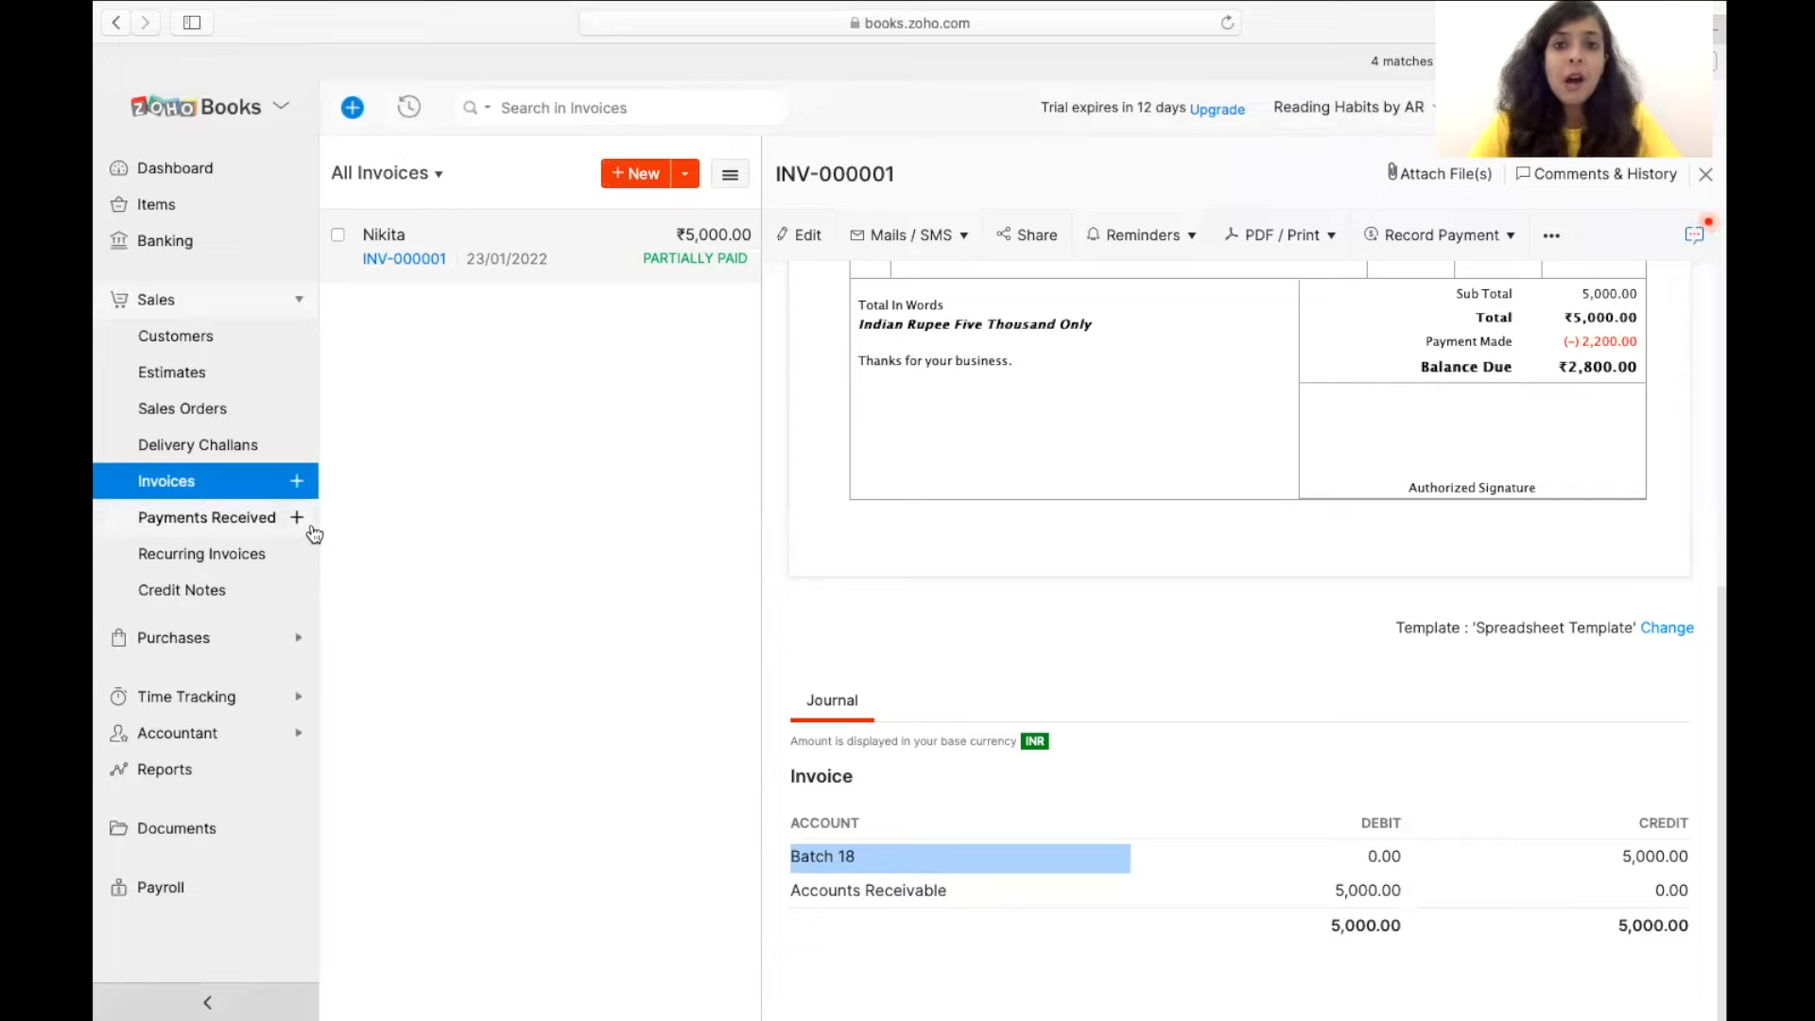
Step: Open the Profit and Loss report and check the income recorded under the batch accounts
{"action": "left_click", "coordinate": [190, 781]}
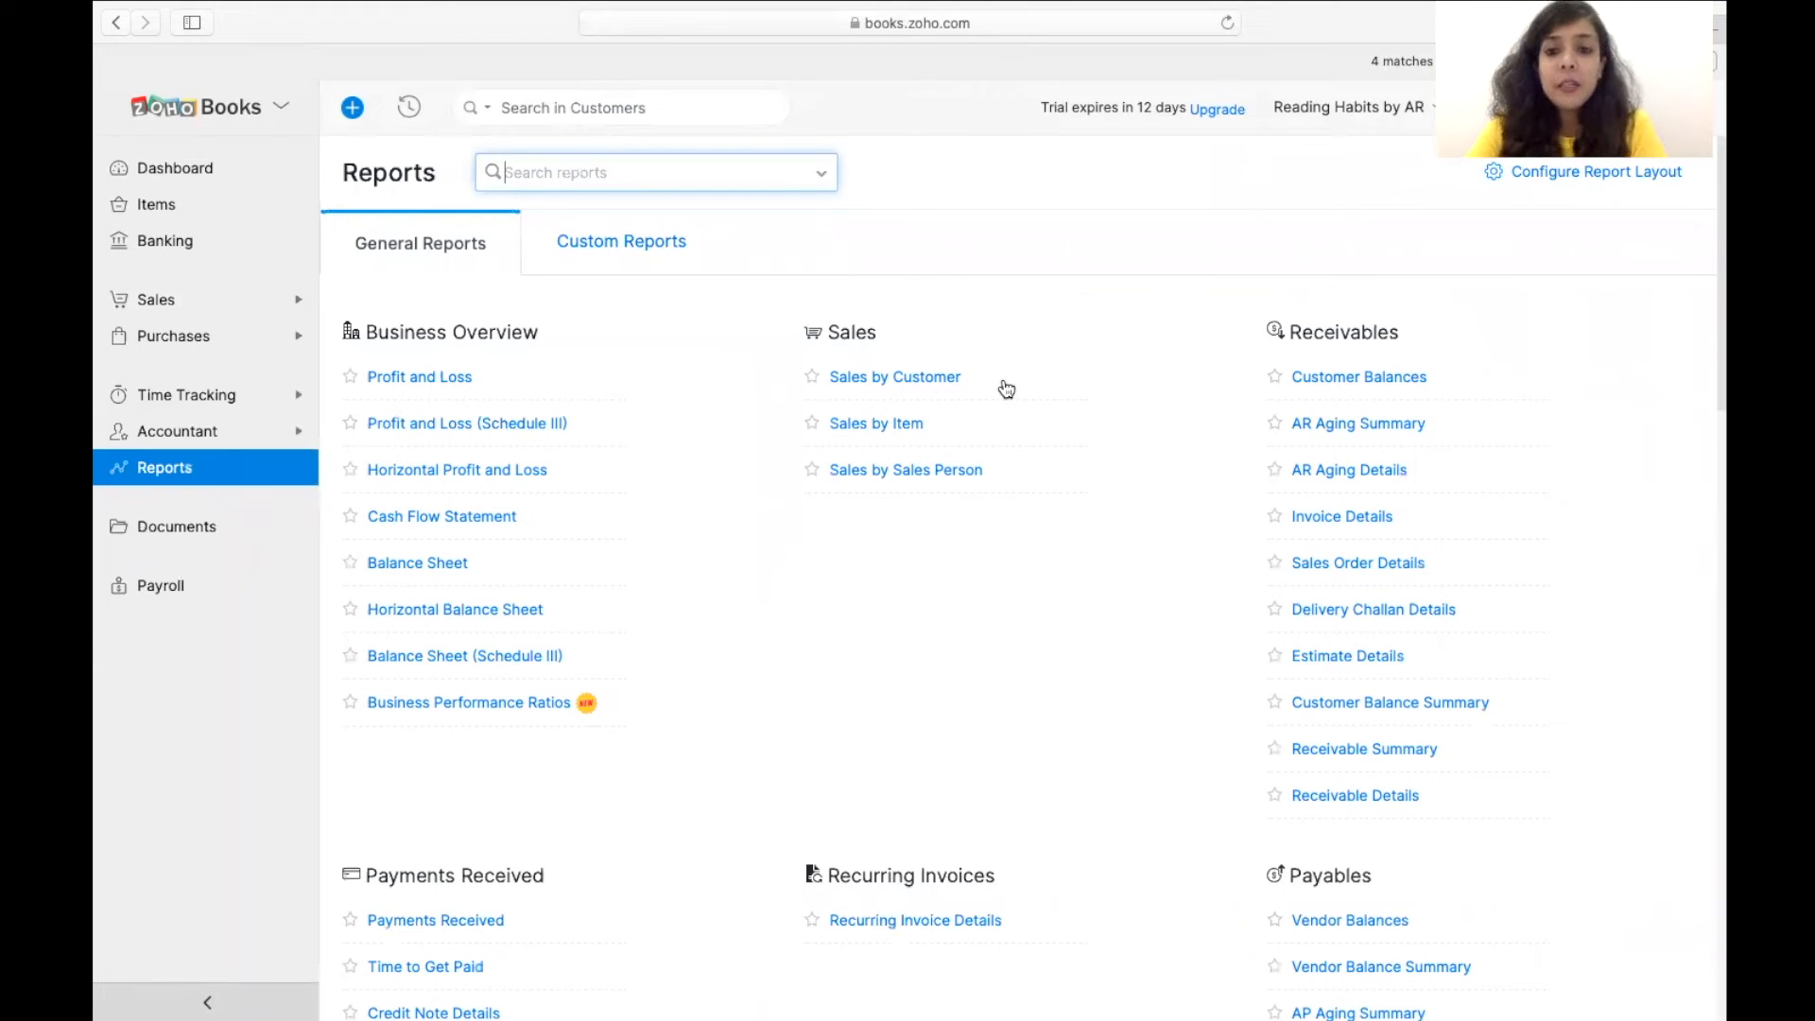
{"action": "left_click", "coordinate": [455, 380]}
{"action": "scroll", "coordinate": [903, 667], "scroll_direction": "down", "scroll_amount": 1}
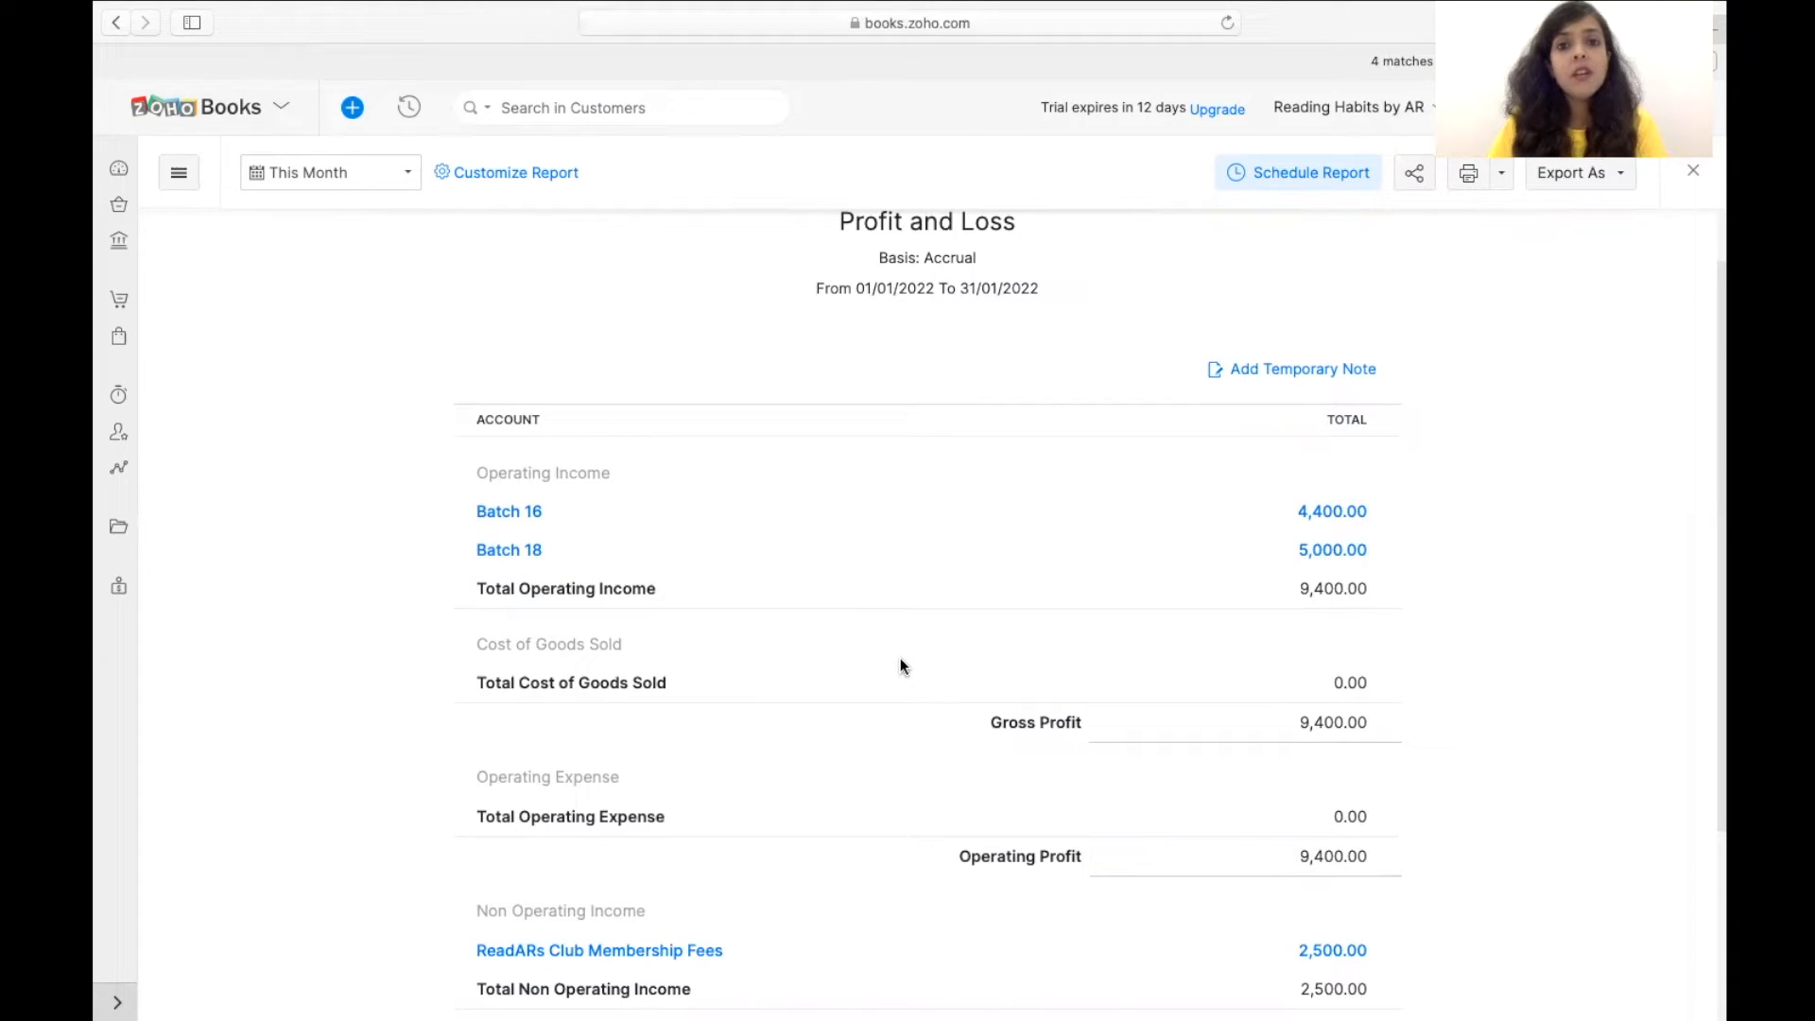
Step: Open the bank account's uncategorized transactions from Banking and look through the imported statement lines
{"action": "left_click", "coordinate": [119, 240]}
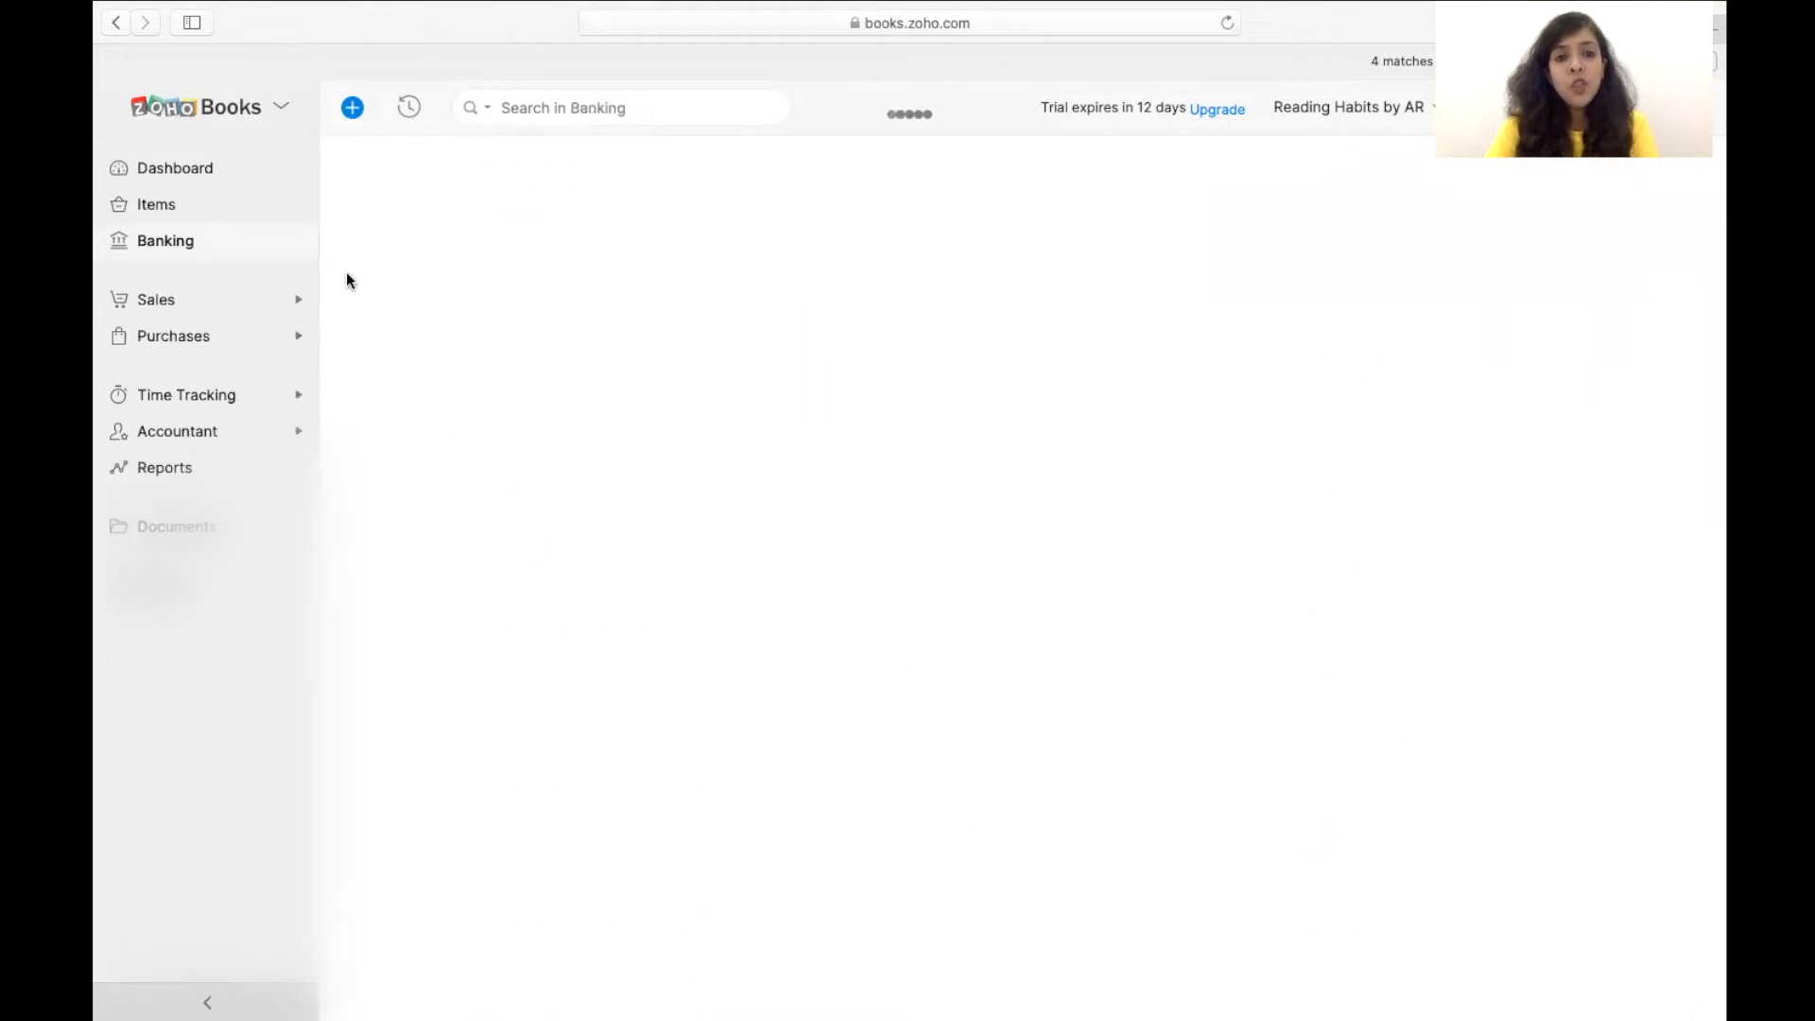
{"action": "scroll", "coordinate": [603, 354], "scroll_direction": "down", "scroll_amount": 5}
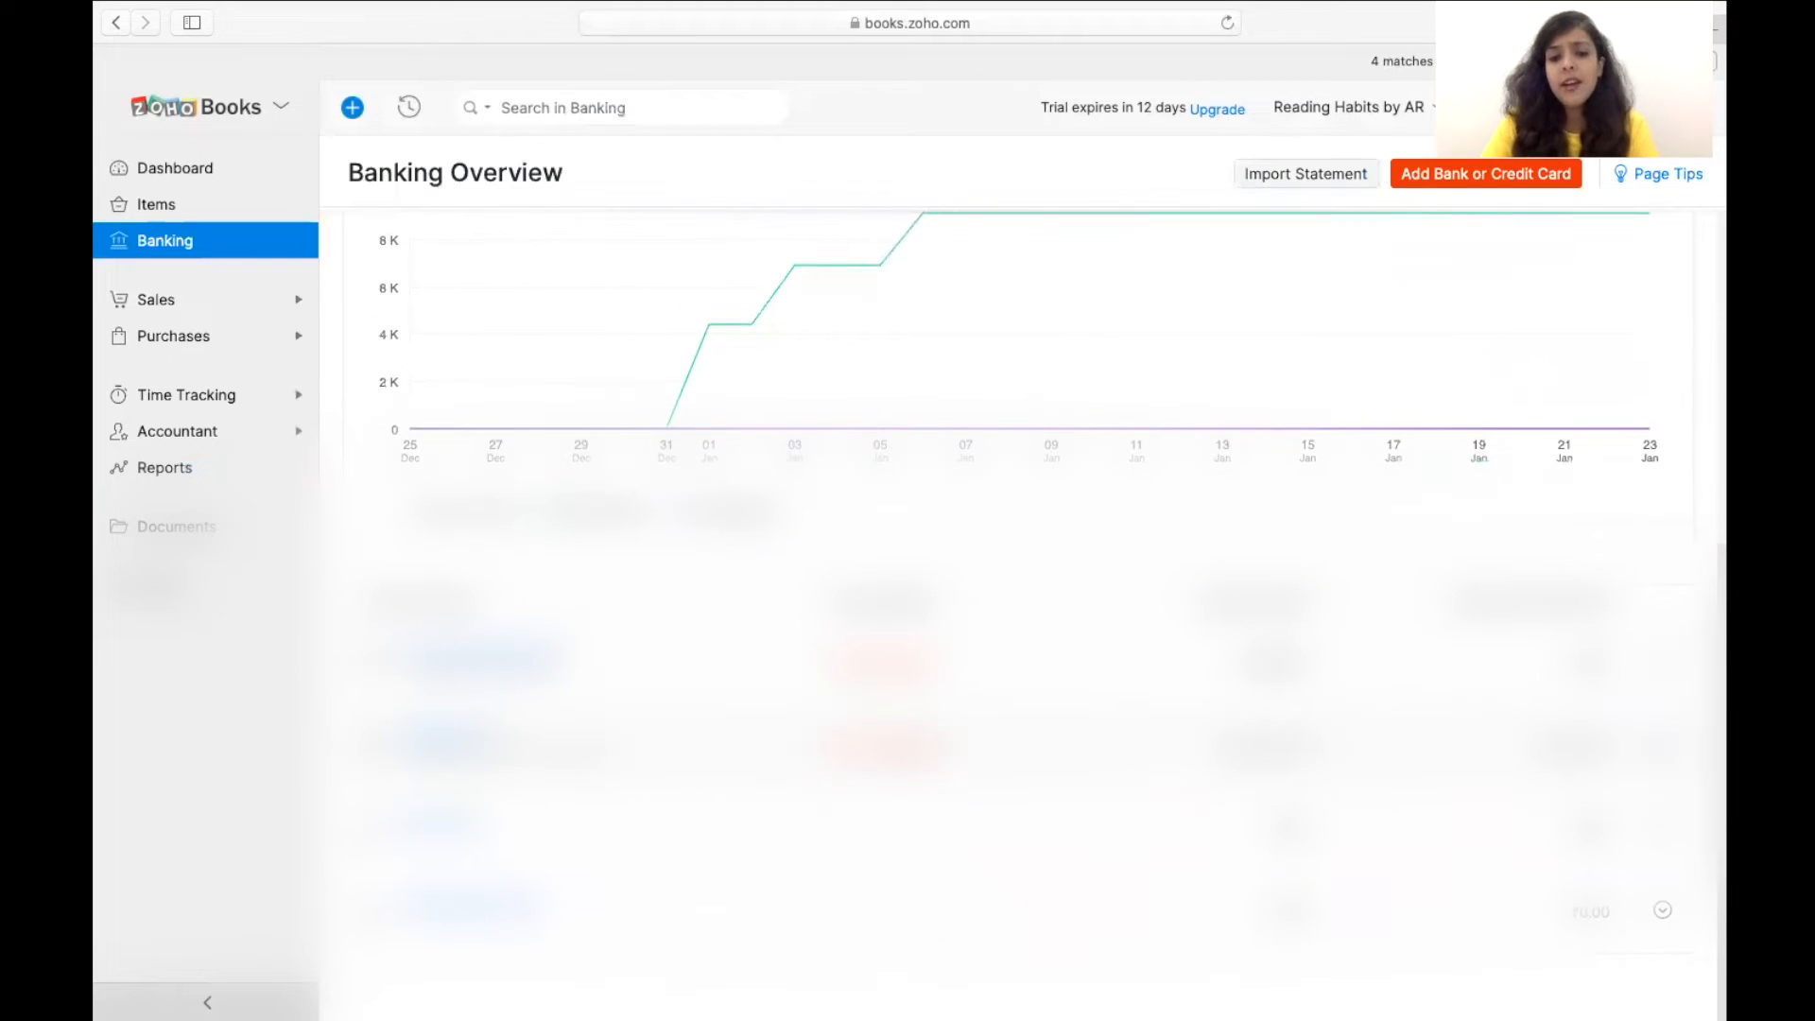
{"action": "left_click", "coordinate": [448, 744]}
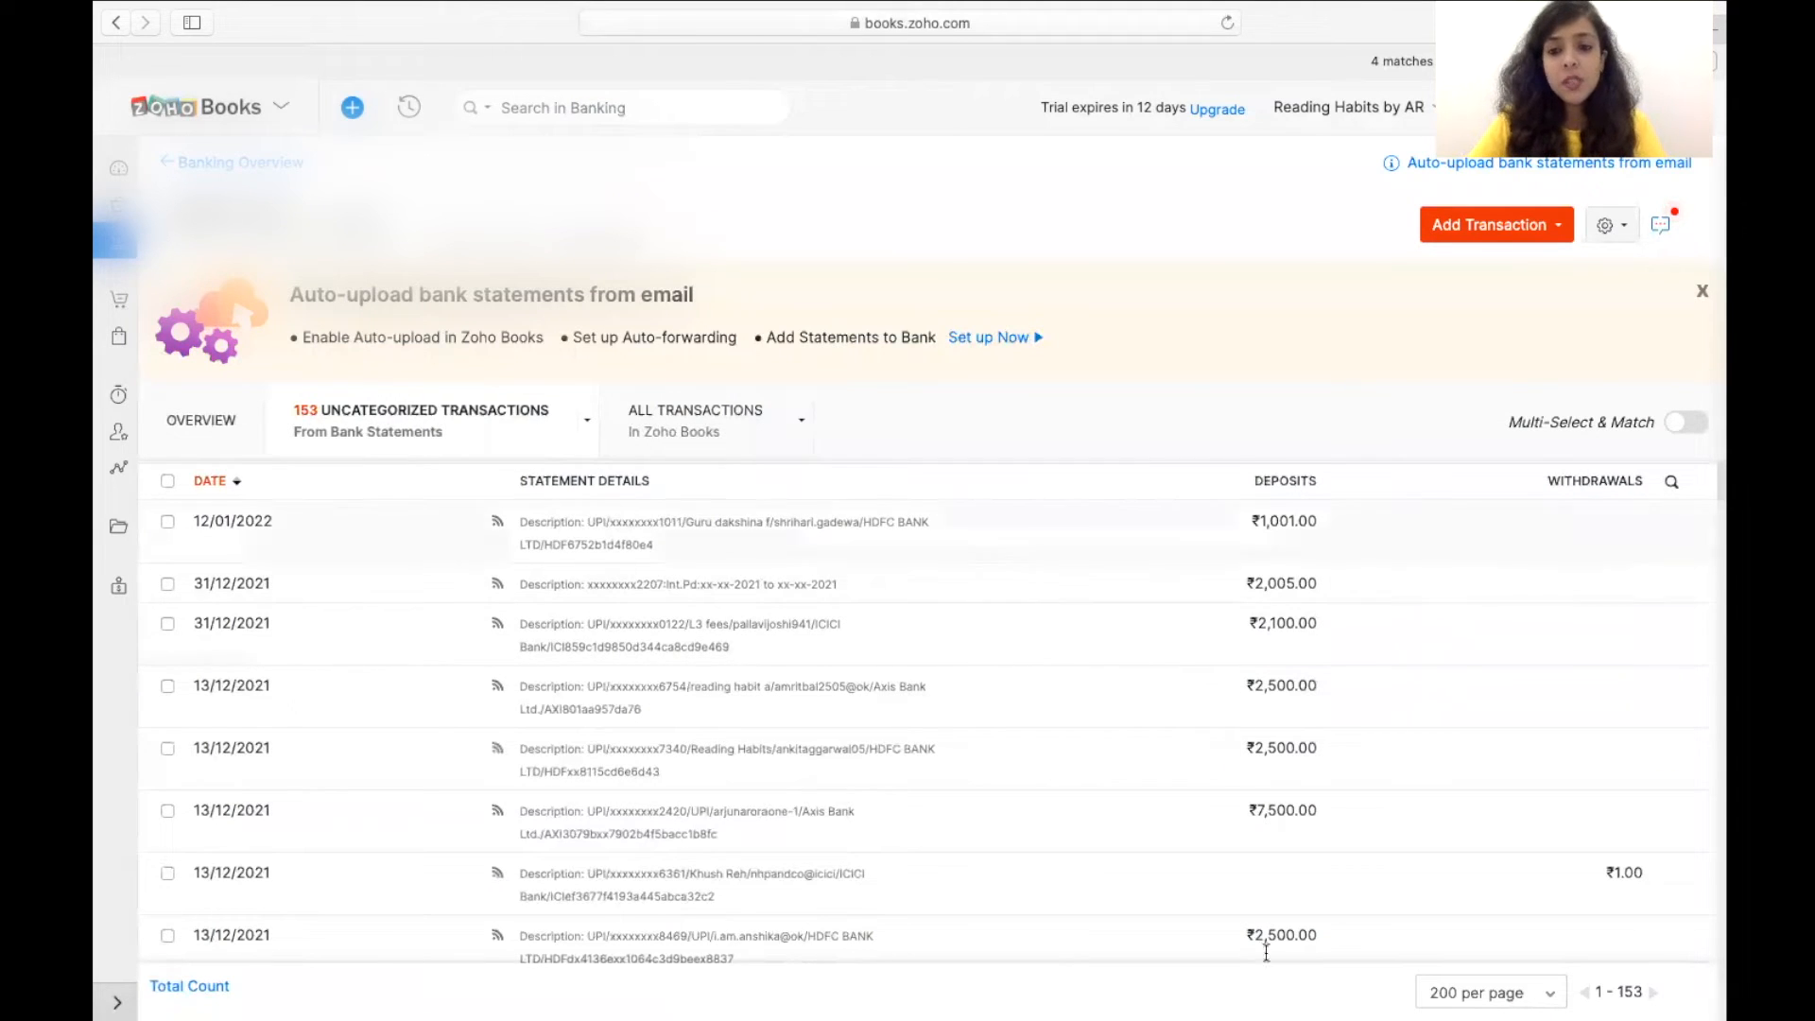
{"action": "scroll", "coordinate": [1281, 933], "scroll_direction": "down", "scroll_amount": 5}
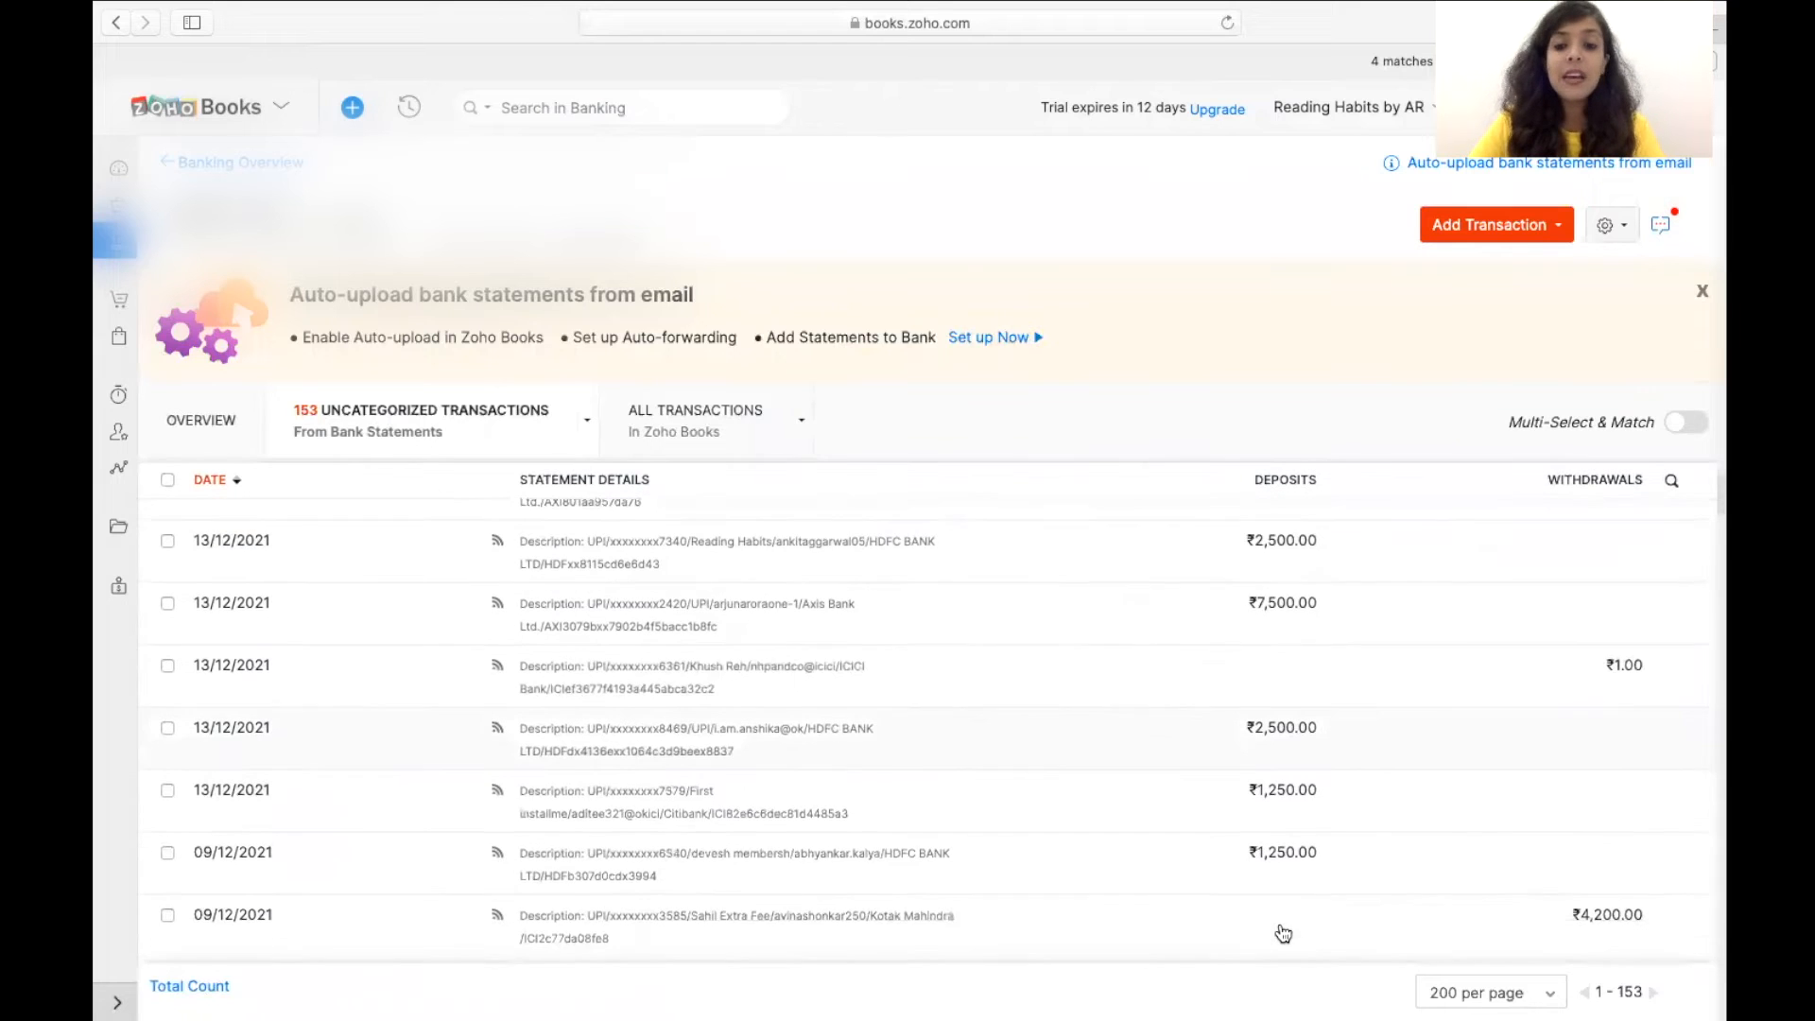
{"action": "scroll", "coordinate": [1319, 615], "scroll_direction": "up", "scroll_amount": 5}
Step: Categorize the 31/12/2021 deposit of ₹2,005.00 as Interest Income, save it and skip creating a rule
{"action": "left_click", "coordinate": [1319, 616]}
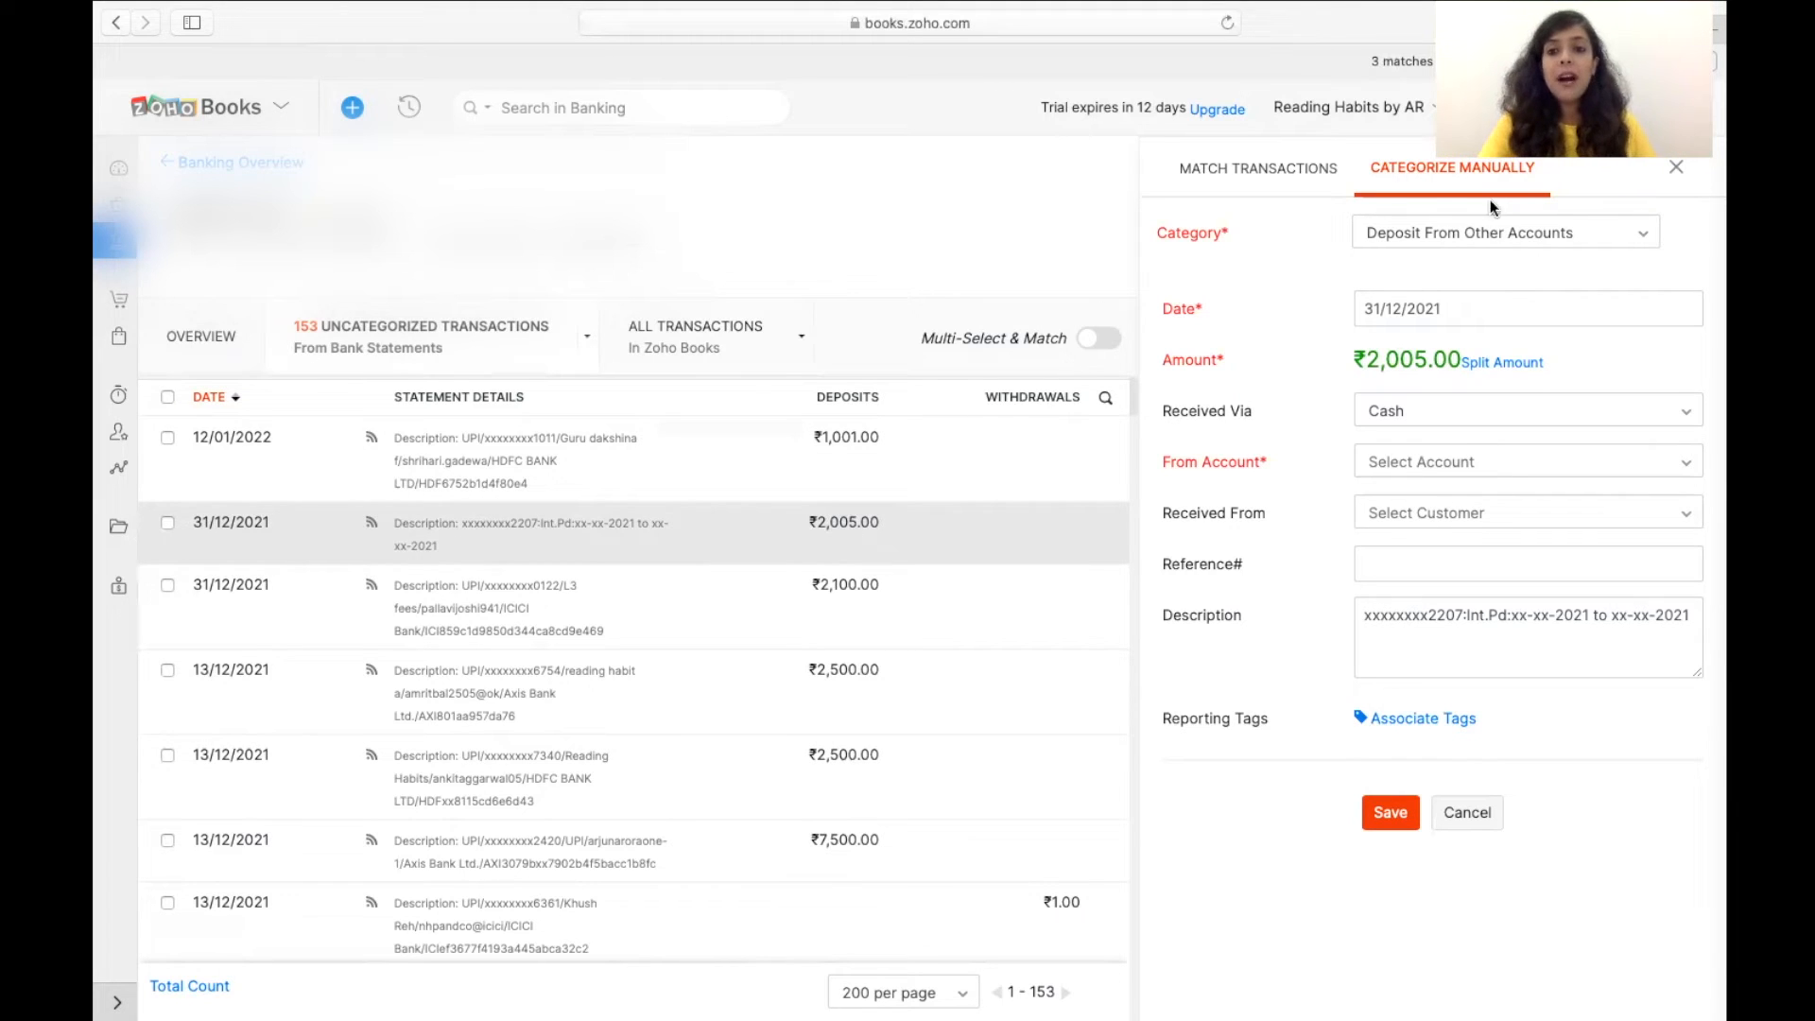
{"action": "left_click", "coordinate": [1485, 232]}
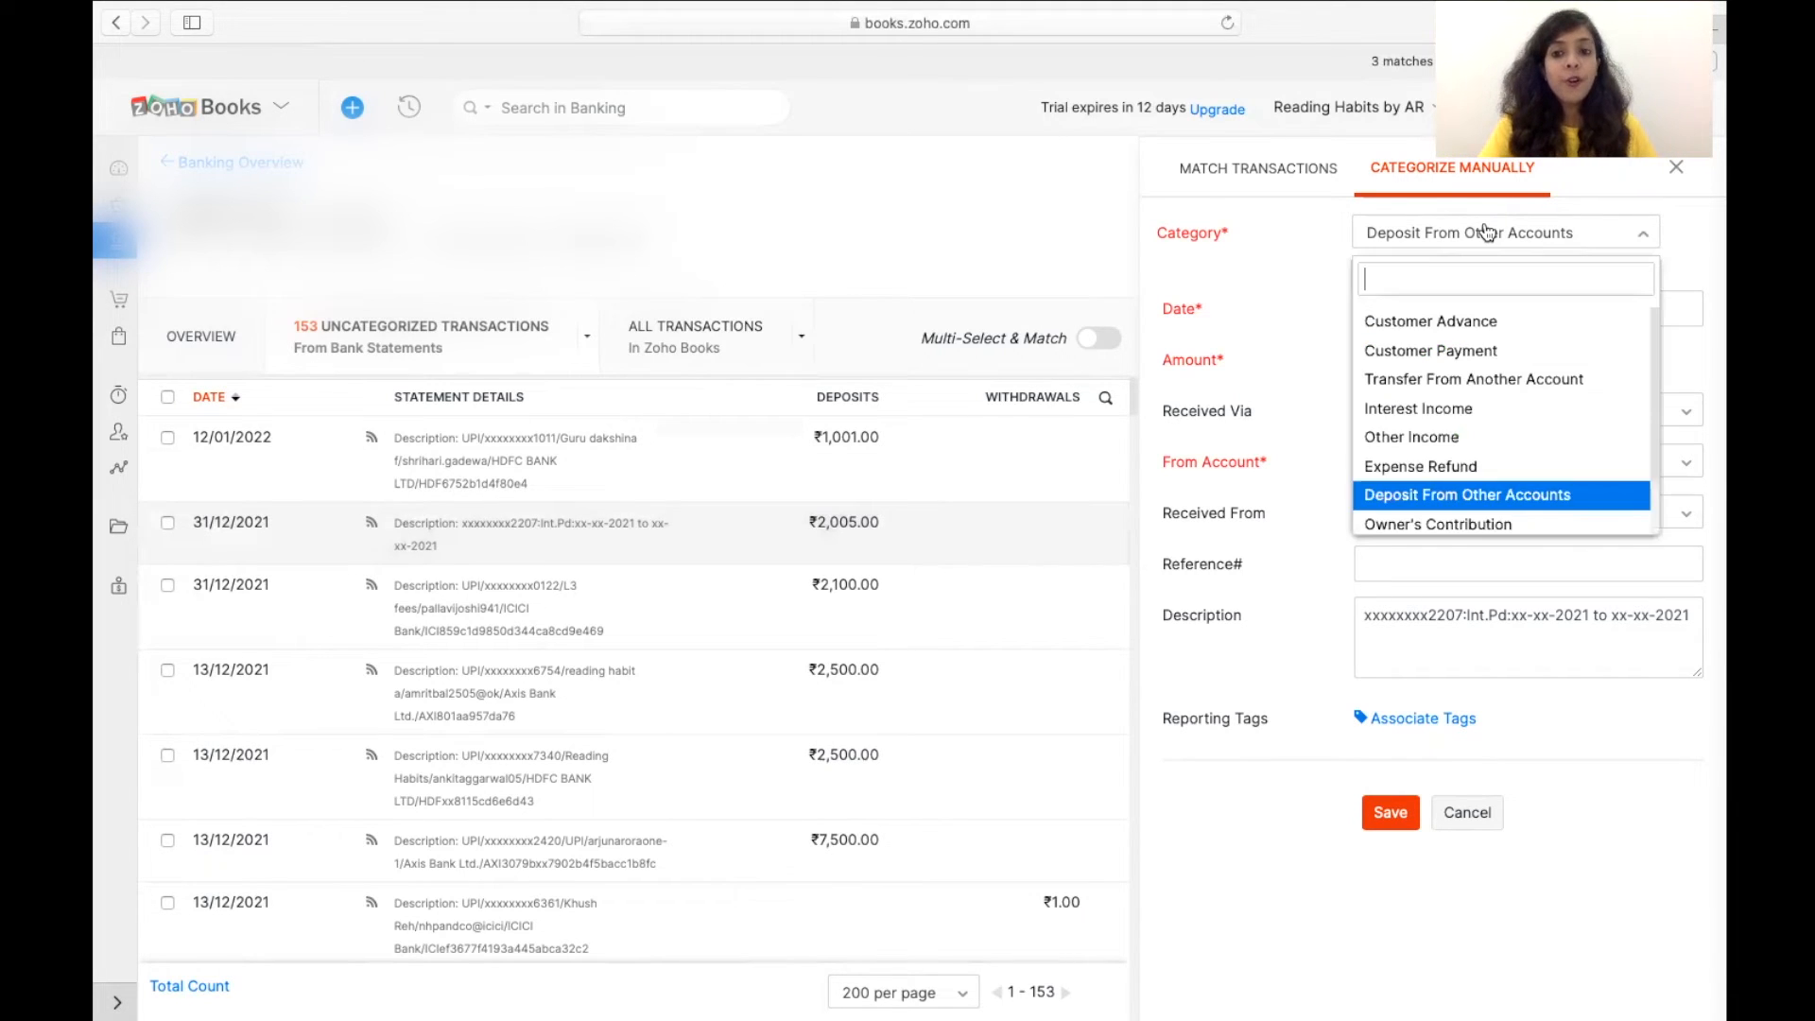
{"action": "left_click", "coordinate": [1480, 424]}
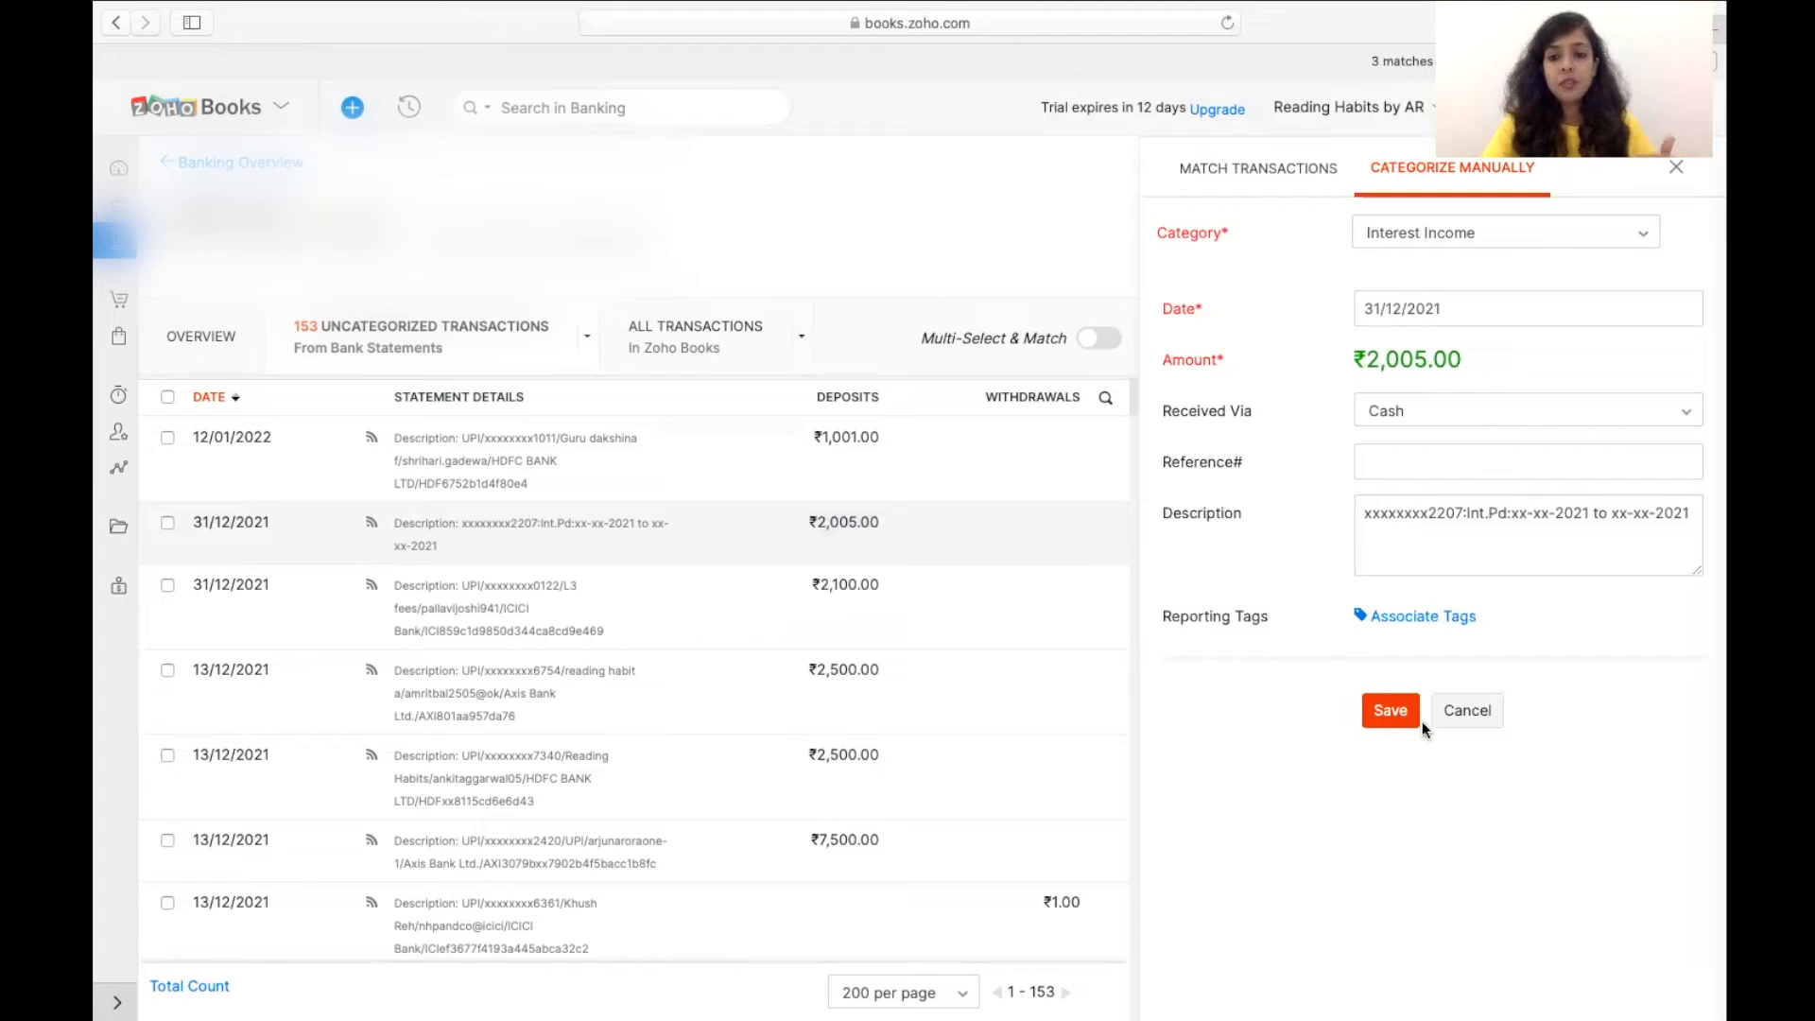
{"action": "left_click", "coordinate": [1386, 712]}
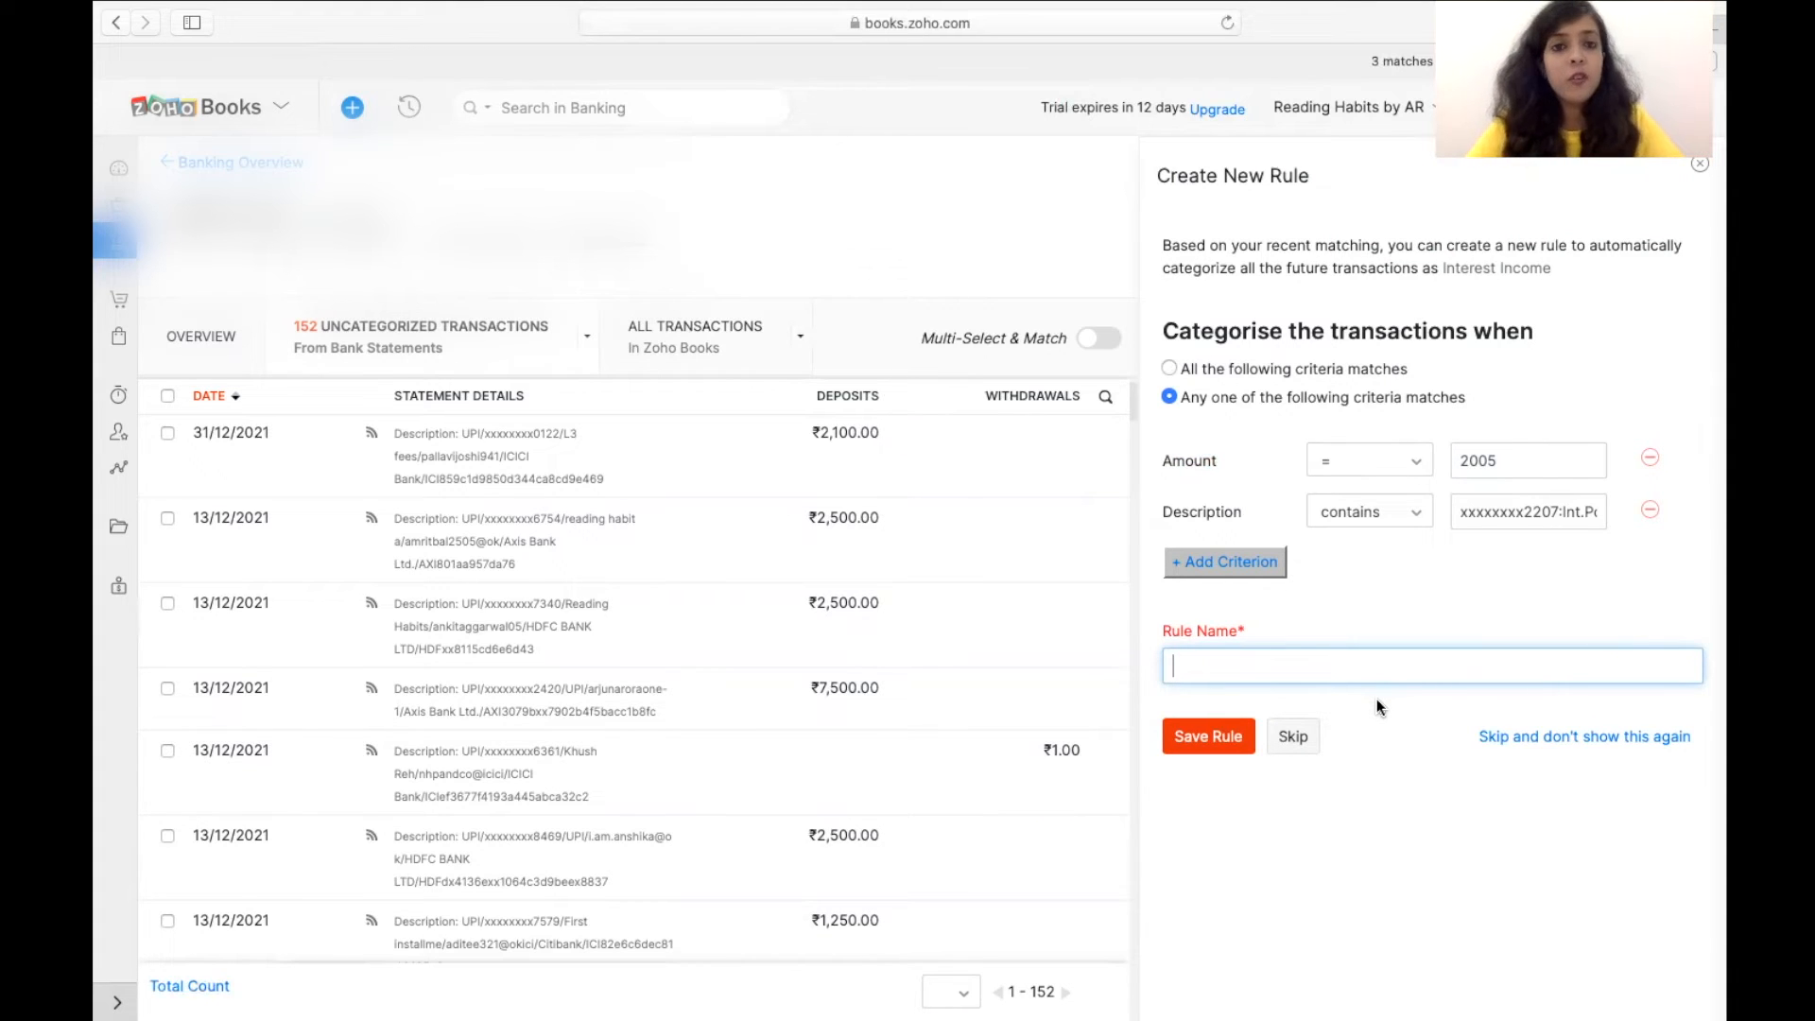
{"action": "left_click", "coordinate": [1293, 736]}
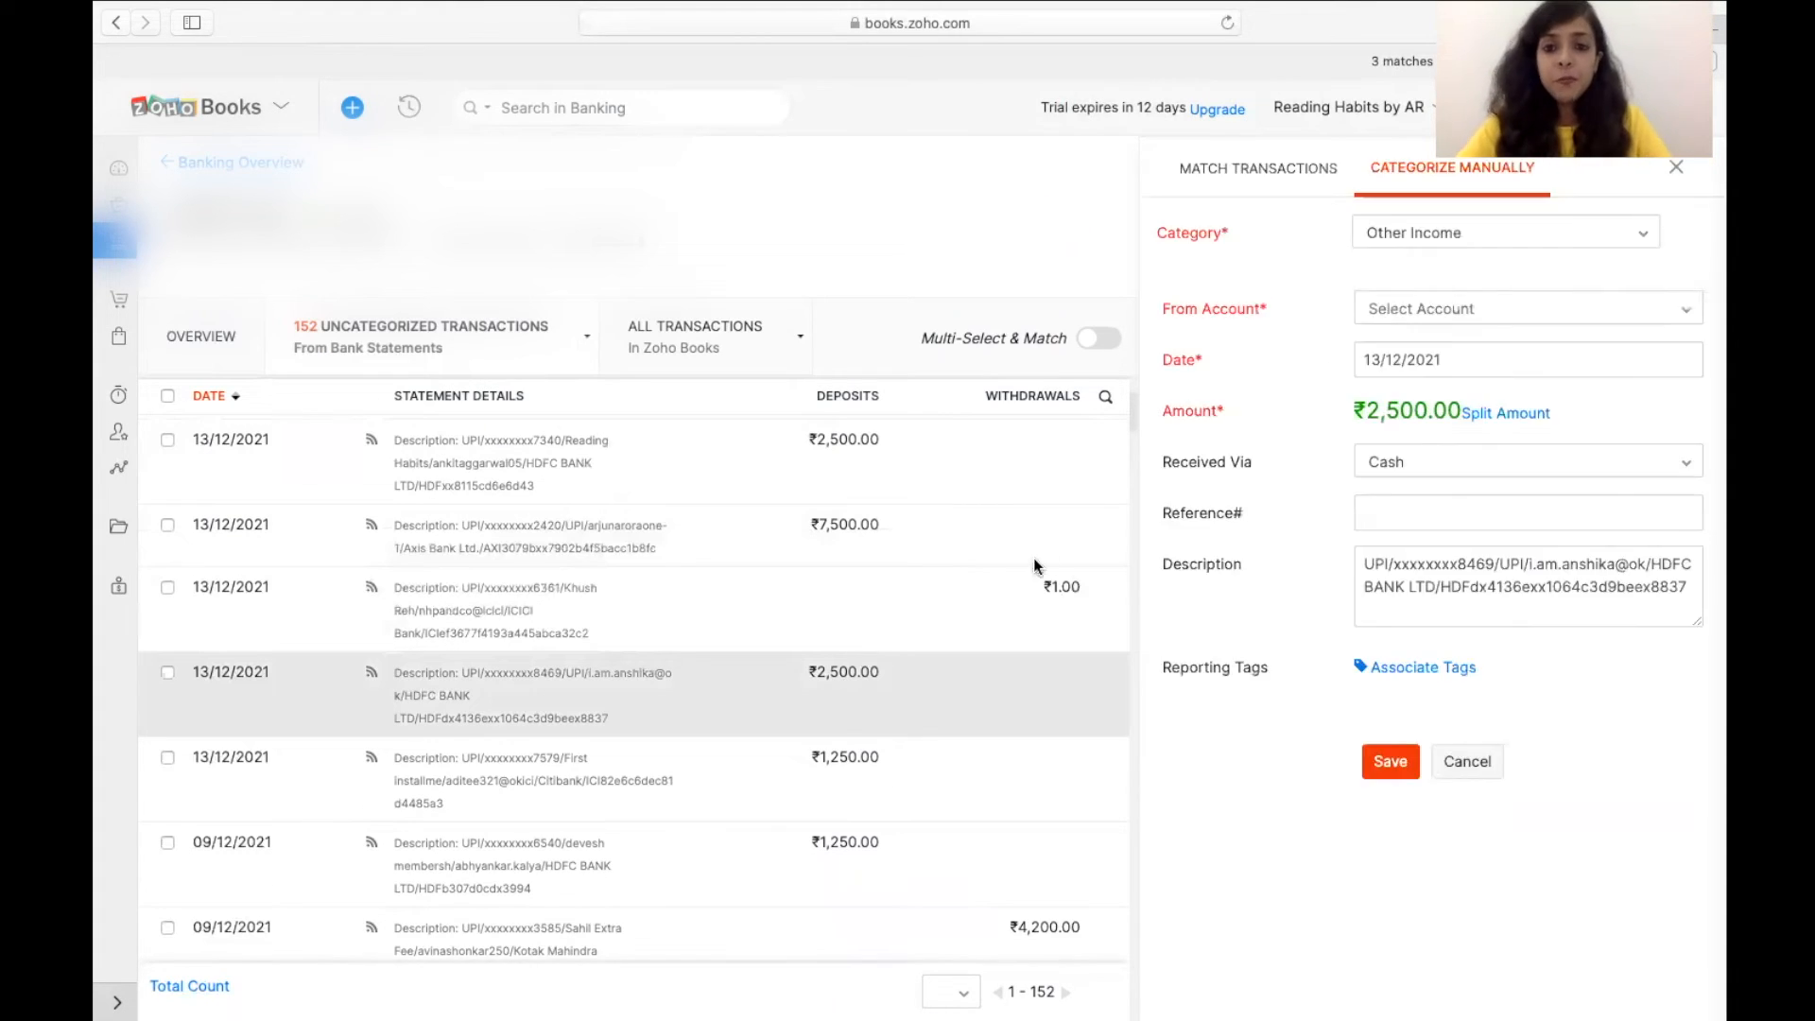
Step: Try the Transfer From Another Account category on a 13/12/2021 deposit of ₹2,500.00 and review the available source accounts
{"action": "left_click", "coordinate": [1454, 229]}
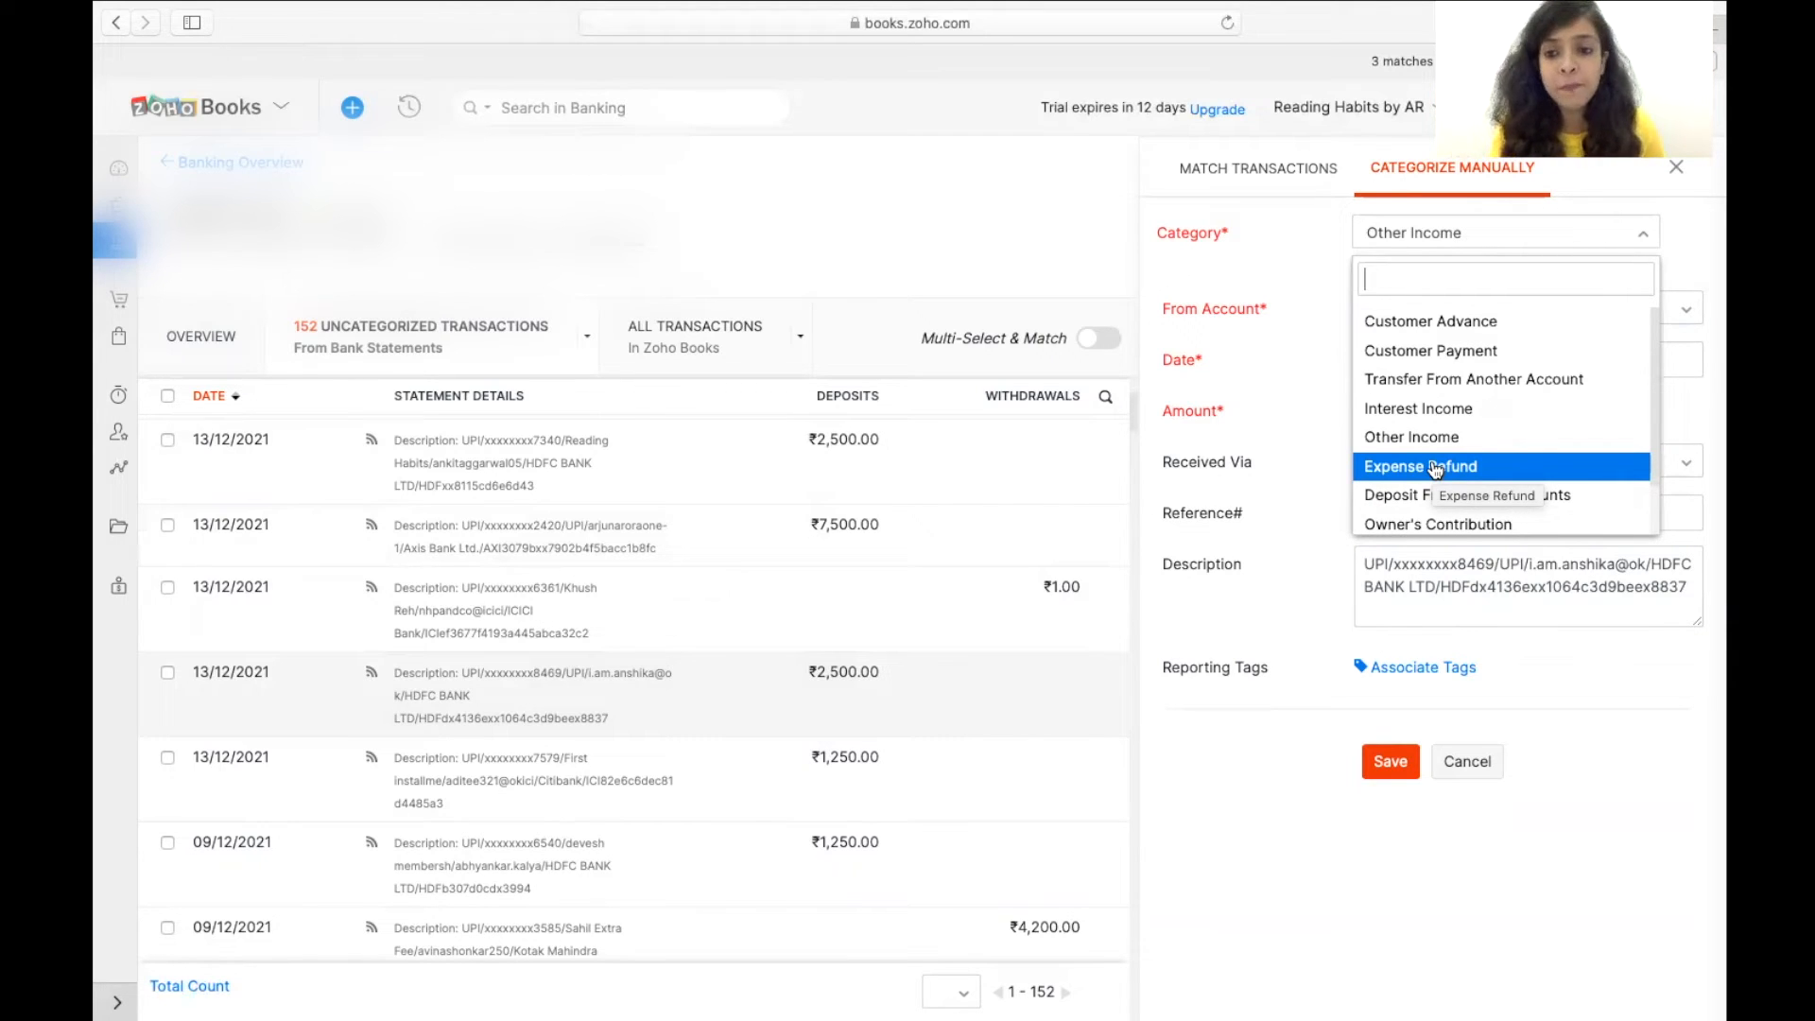
{"action": "left_click", "coordinate": [1475, 378]}
{"action": "left_click", "coordinate": [1456, 234]}
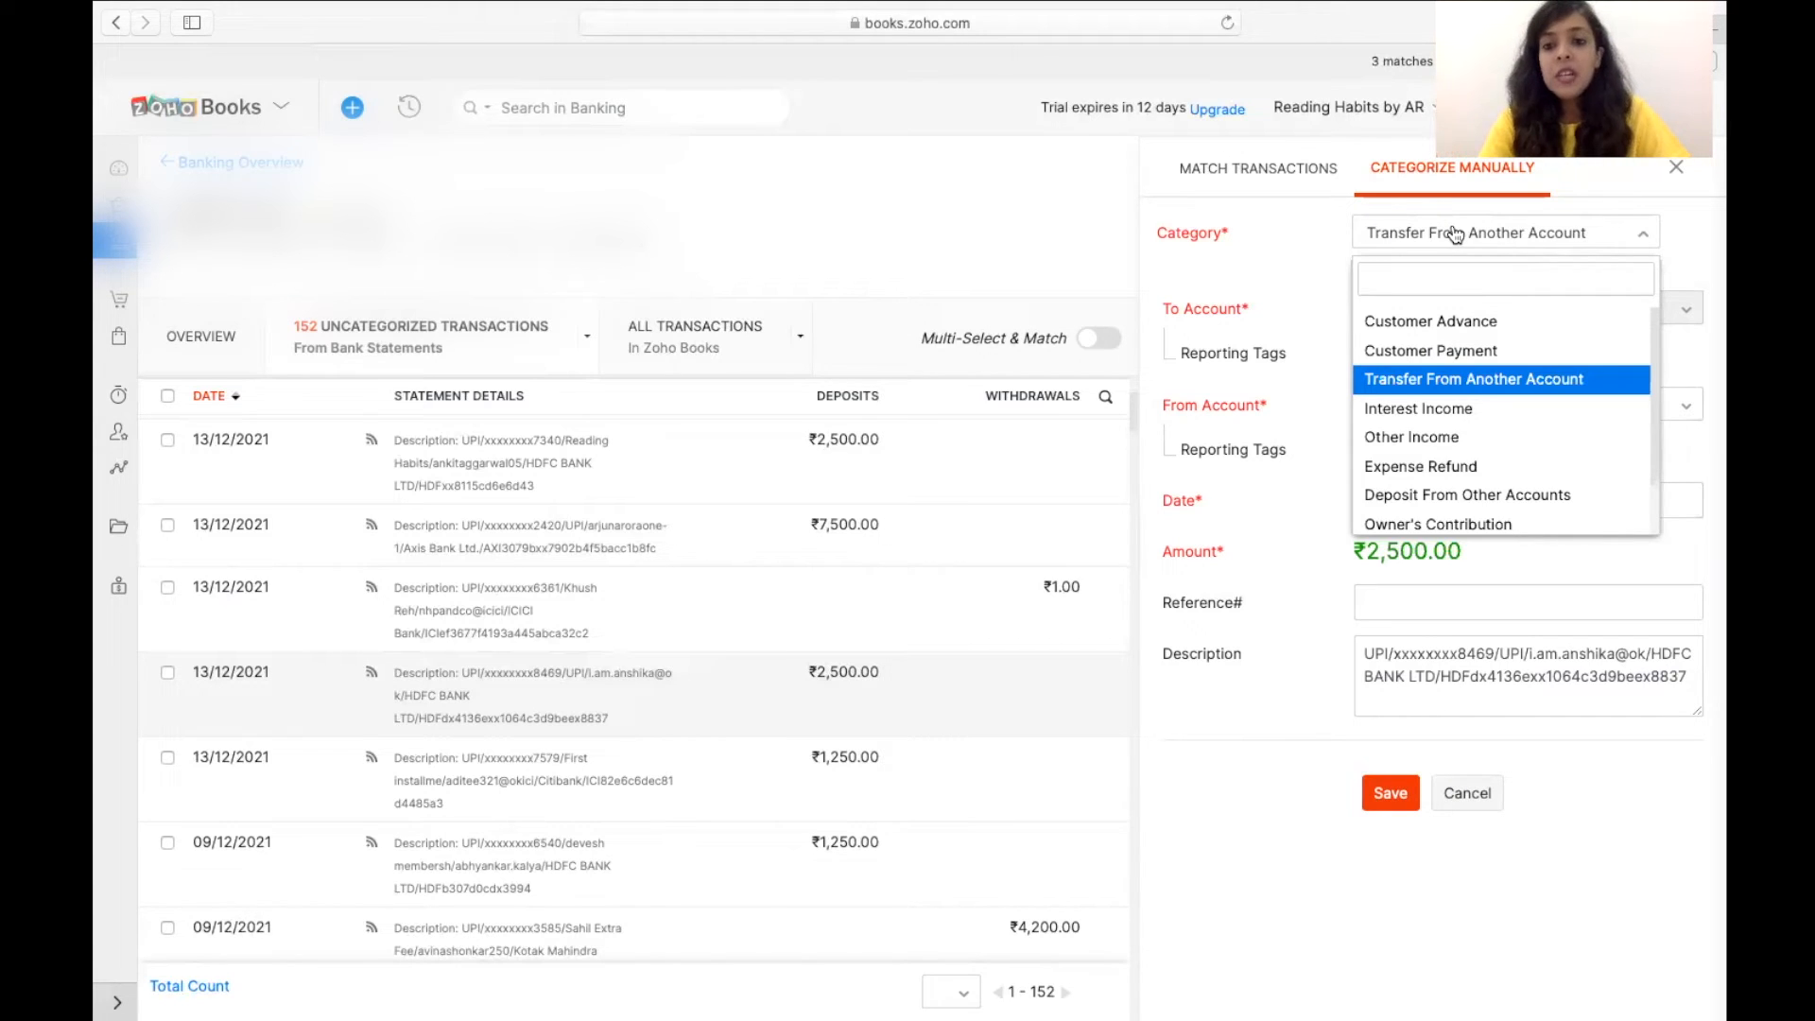
{"action": "left_click", "coordinate": [1467, 380]}
{"action": "left_click", "coordinate": [1439, 406]}
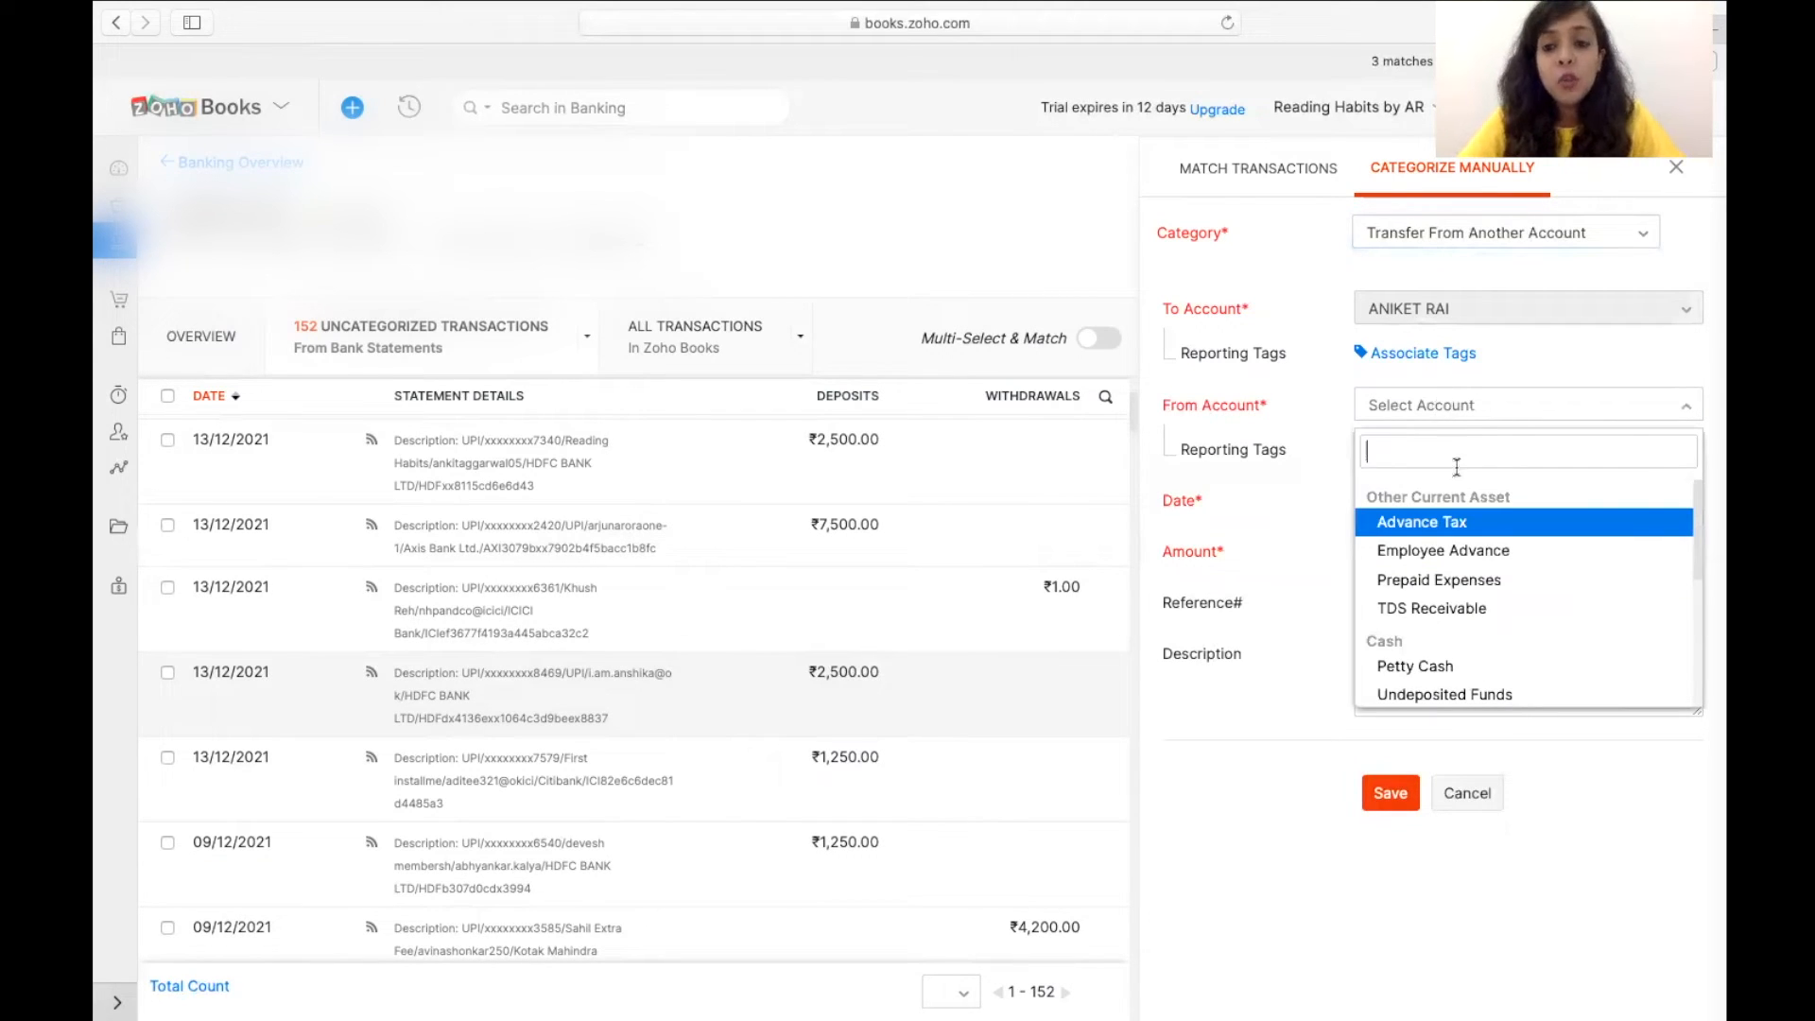
{"action": "scroll", "coordinate": [1461, 581], "scroll_direction": "down", "scroll_amount": 5}
{"action": "scroll", "coordinate": [1453, 667], "scroll_direction": "down", "scroll_amount": 1}
{"action": "scroll", "coordinate": [1450, 604], "scroll_direction": "down", "scroll_amount": 1}
{"action": "scroll", "coordinate": [1449, 602], "scroll_direction": "up", "scroll_amount": 1}
{"action": "scroll", "coordinate": [1449, 603], "scroll_direction": "up", "scroll_amount": 5}
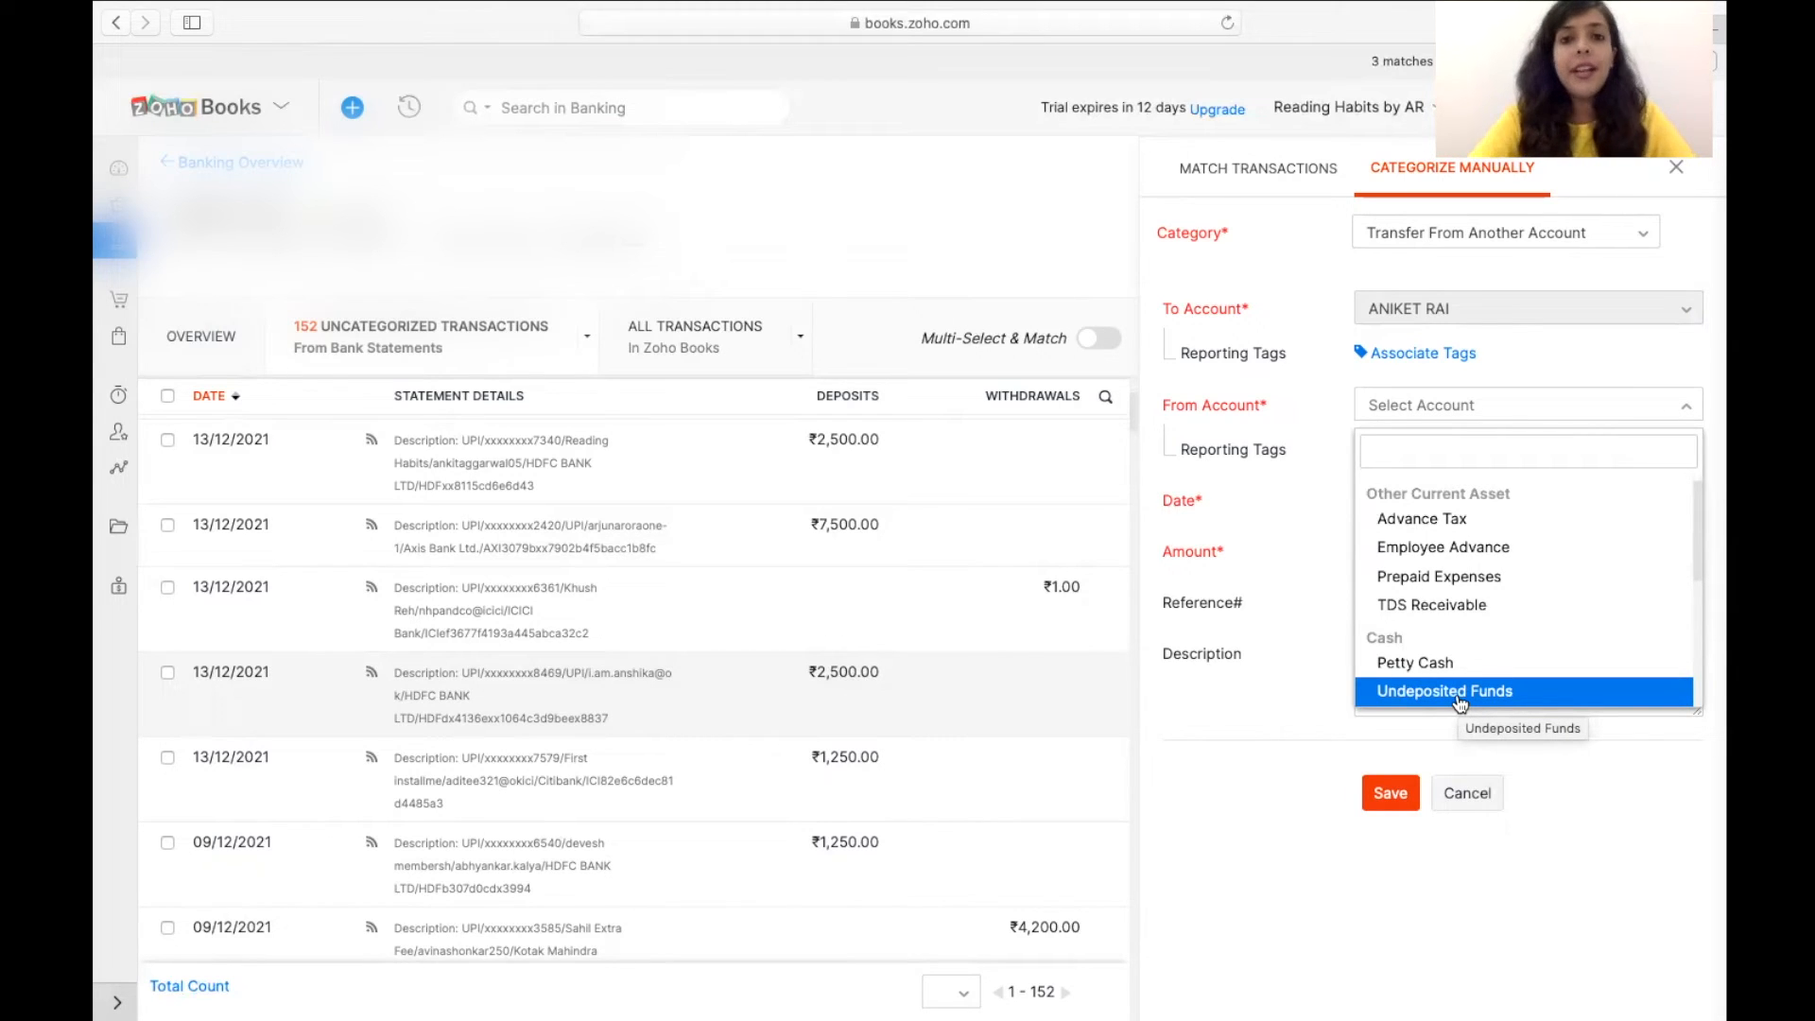
Step: Set the deposit's category to Deposit From Other Accounts and examine the asset, liability, equity and income accounts offered as its source
{"action": "left_click", "coordinate": [1539, 243]}
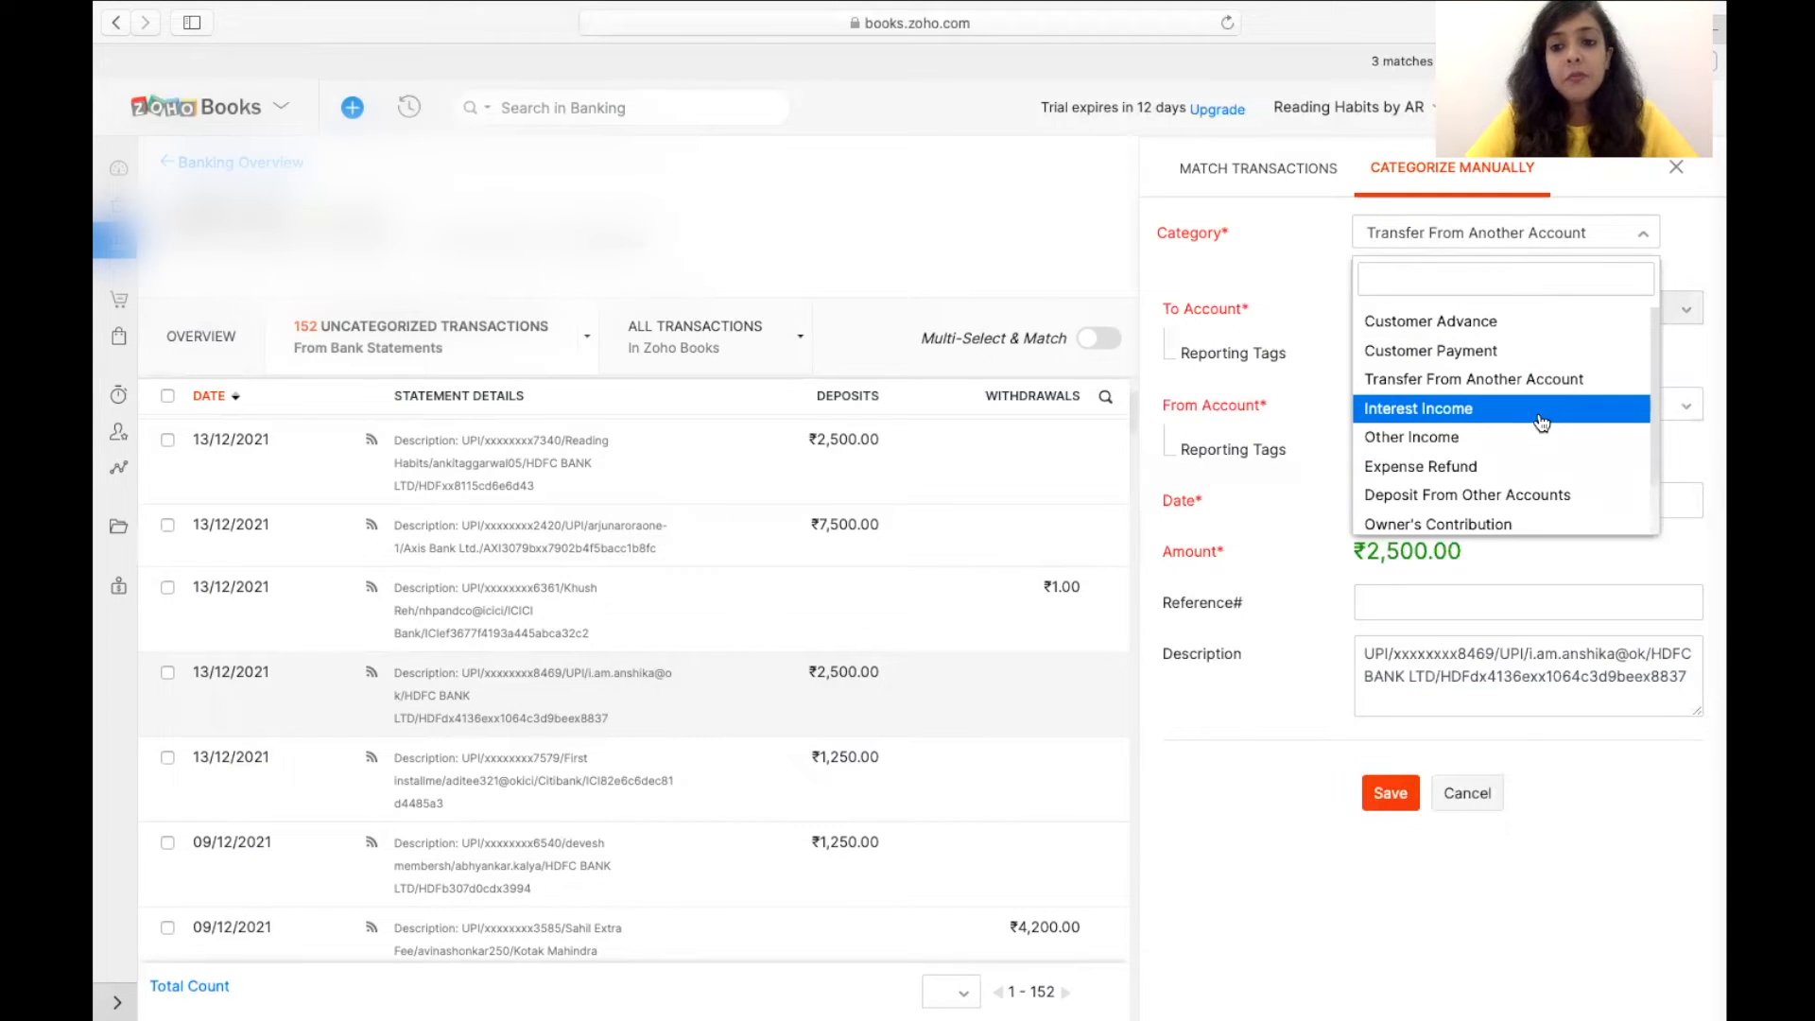
{"action": "left_click", "coordinate": [1539, 502]}
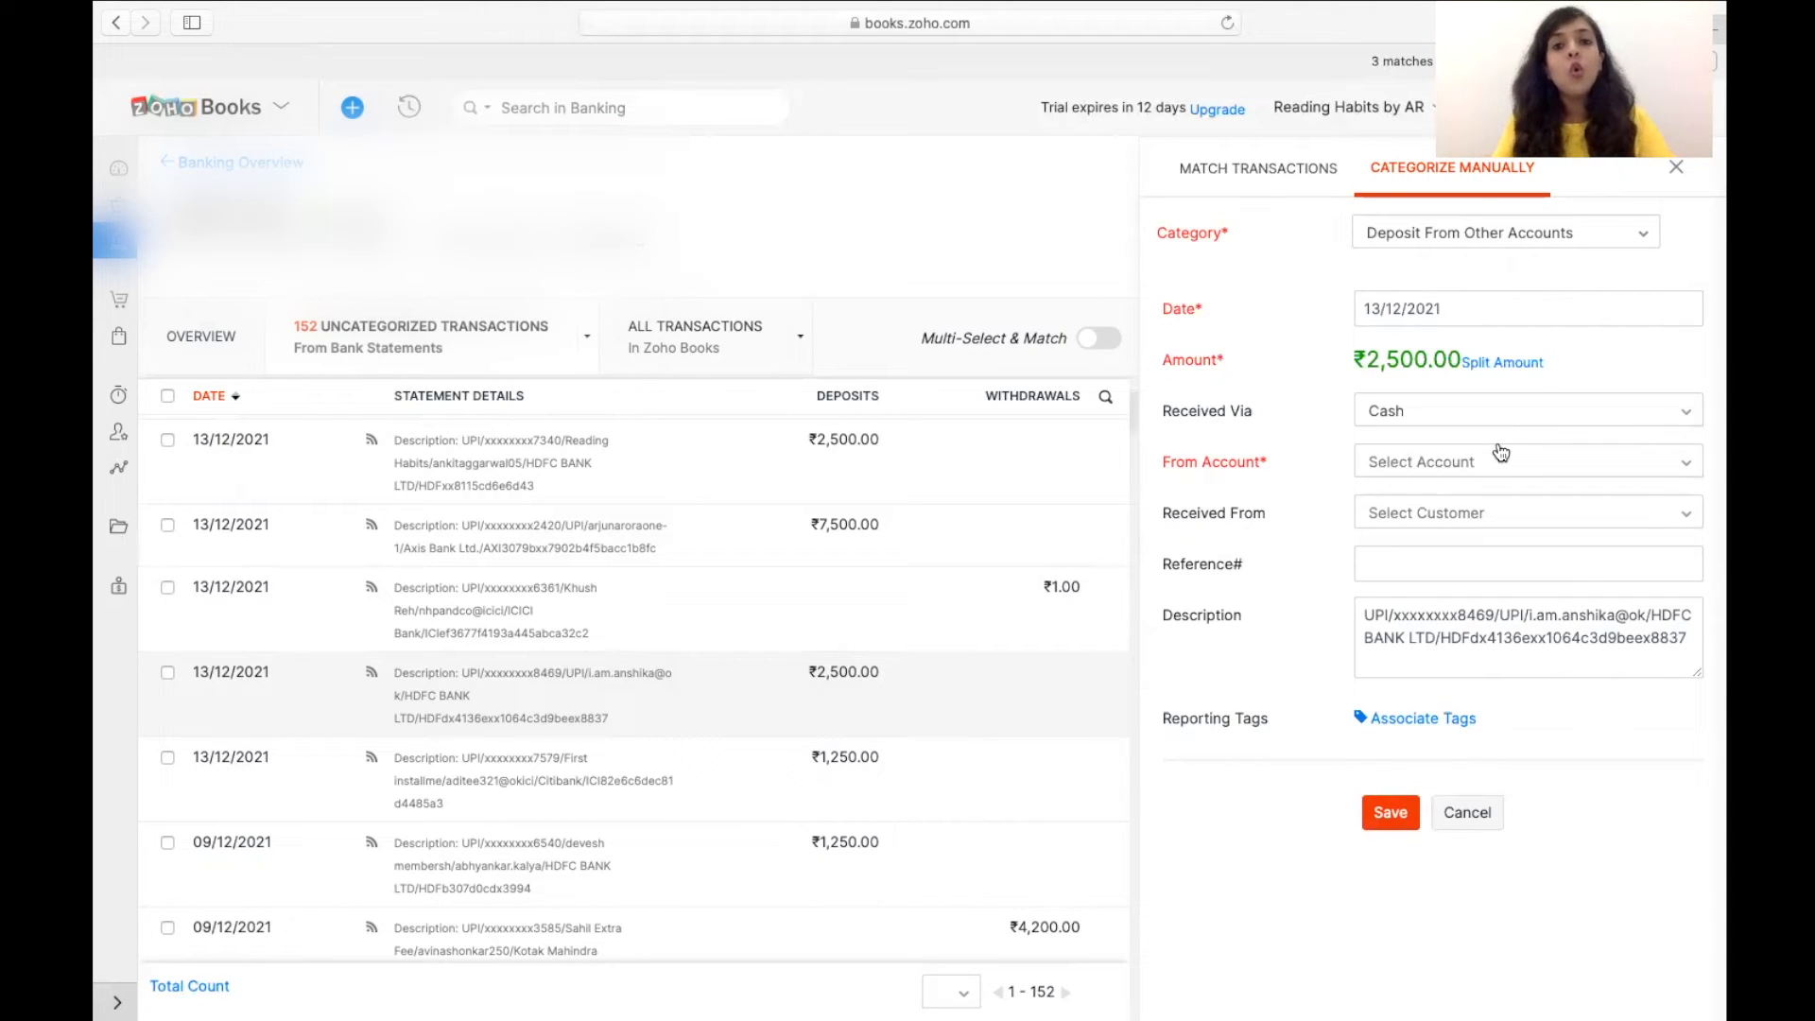
{"action": "left_click", "coordinate": [1473, 468]}
{"action": "scroll", "coordinate": [1461, 653], "scroll_direction": "down", "scroll_amount": 6}
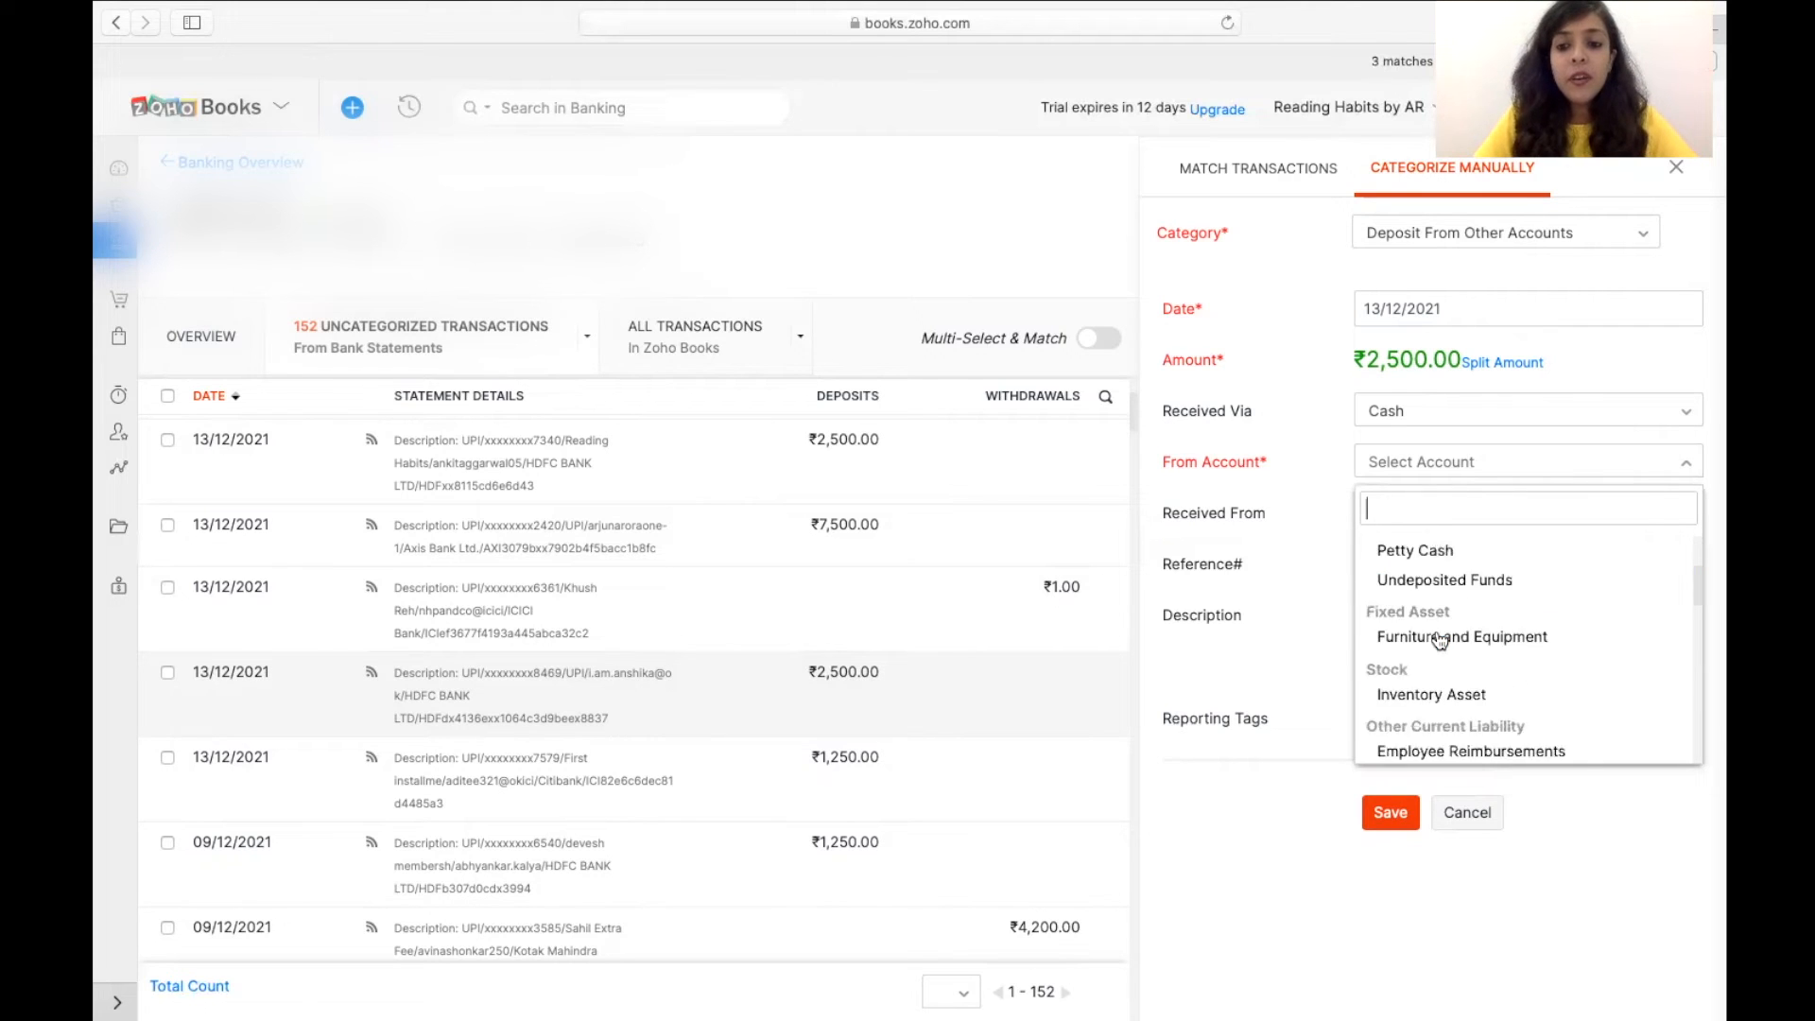
{"action": "scroll", "coordinate": [1442, 650], "scroll_direction": "down", "scroll_amount": 15}
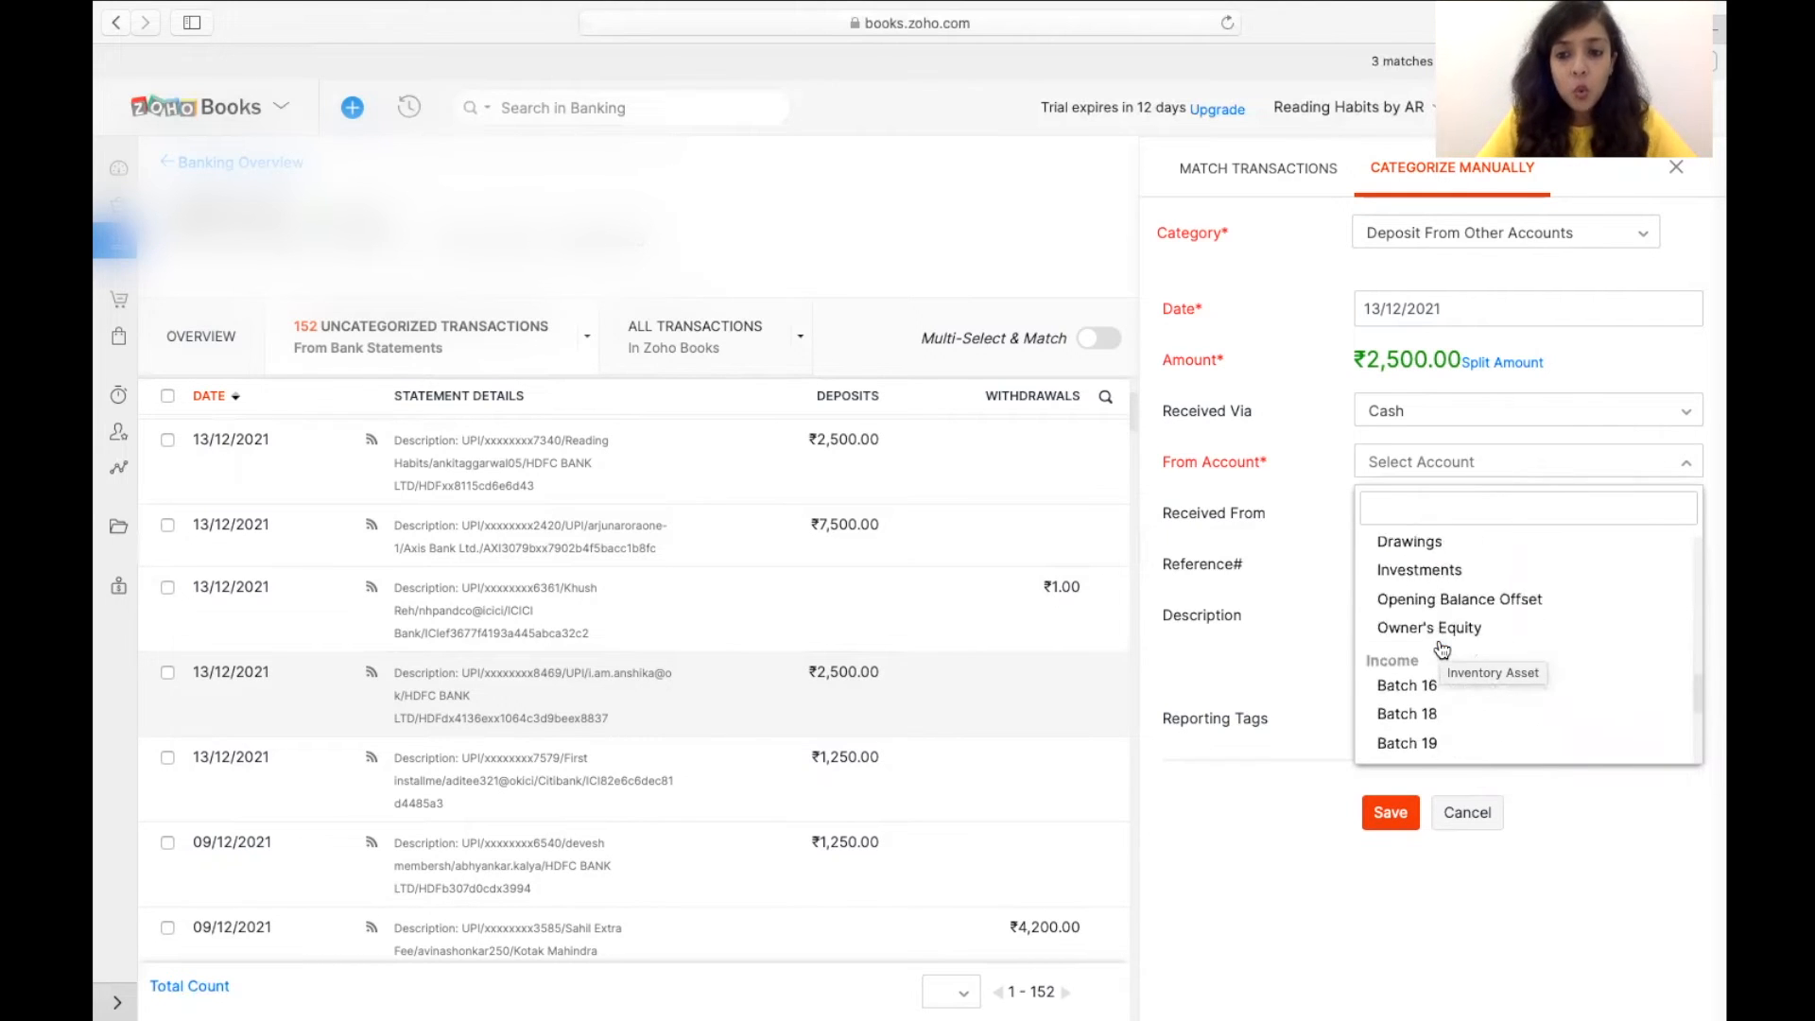
{"action": "scroll", "coordinate": [1441, 651], "scroll_direction": "up", "scroll_amount": 20}
{"action": "scroll", "coordinate": [1442, 650], "scroll_direction": "down", "scroll_amount": 8}
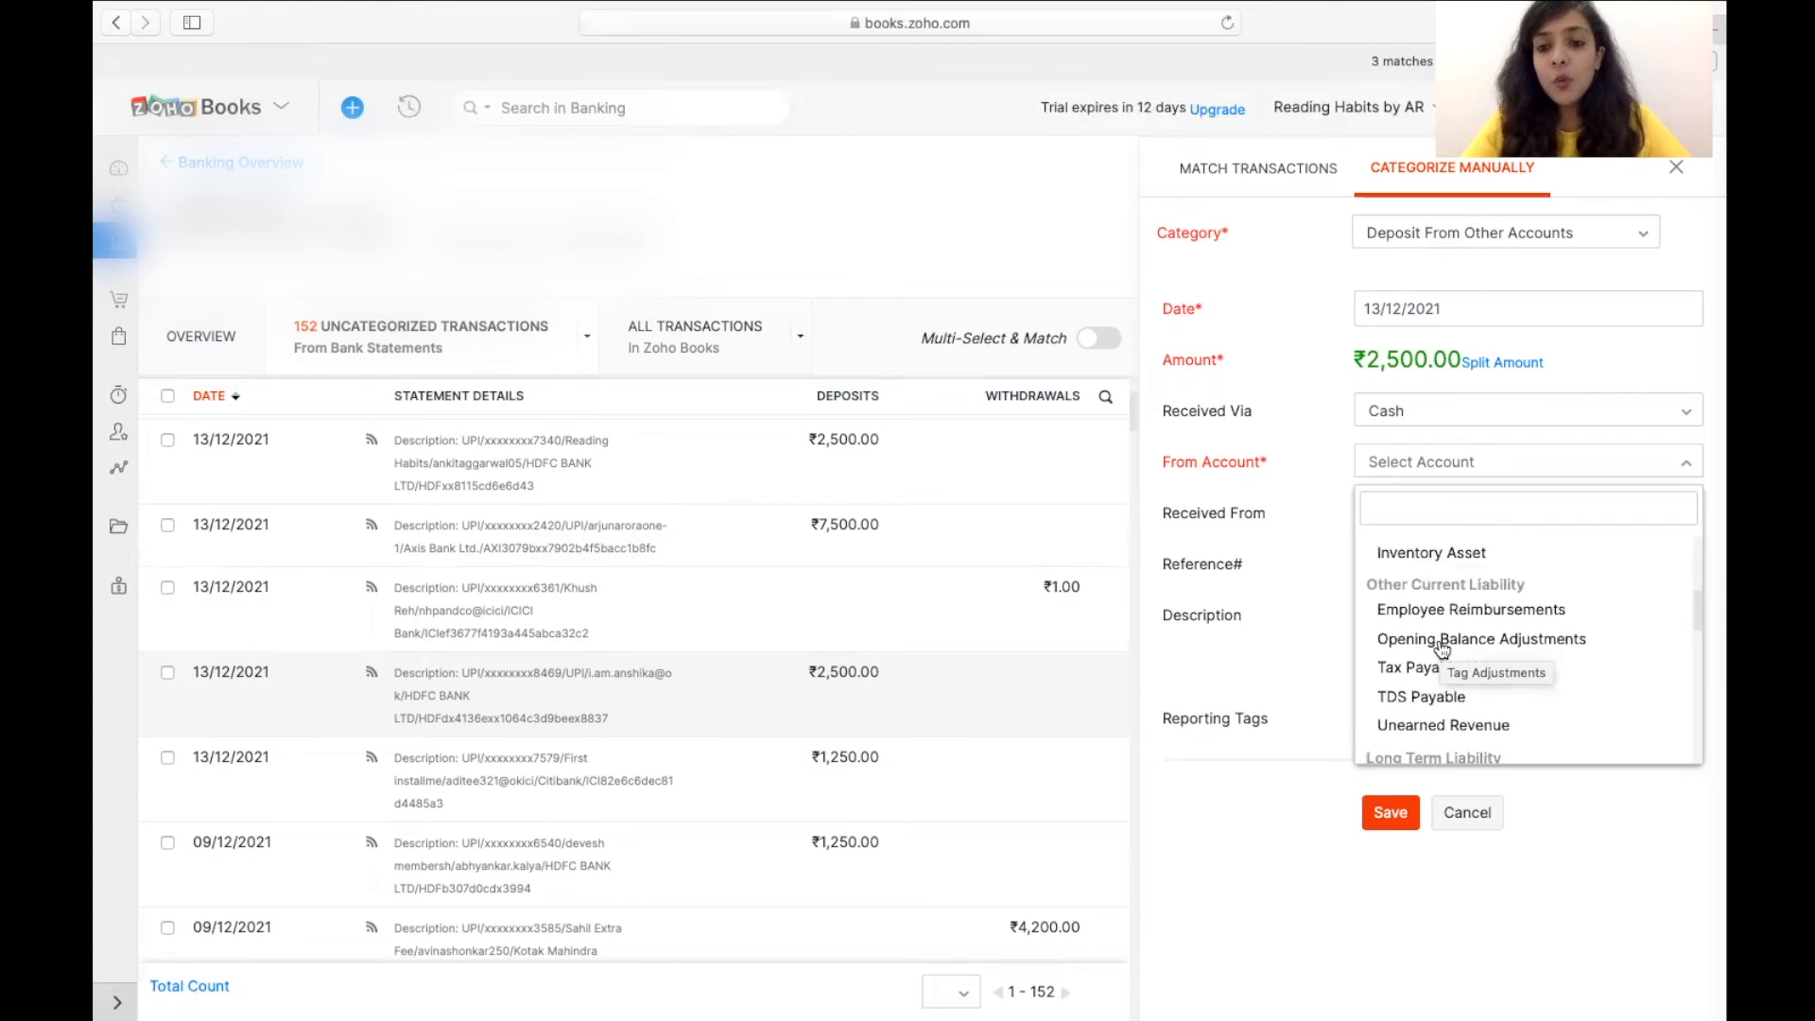
{"action": "scroll", "coordinate": [1428, 634], "scroll_direction": "up", "scroll_amount": 3}
{"action": "scroll", "coordinate": [1426, 630], "scroll_direction": "up", "scroll_amount": 5}
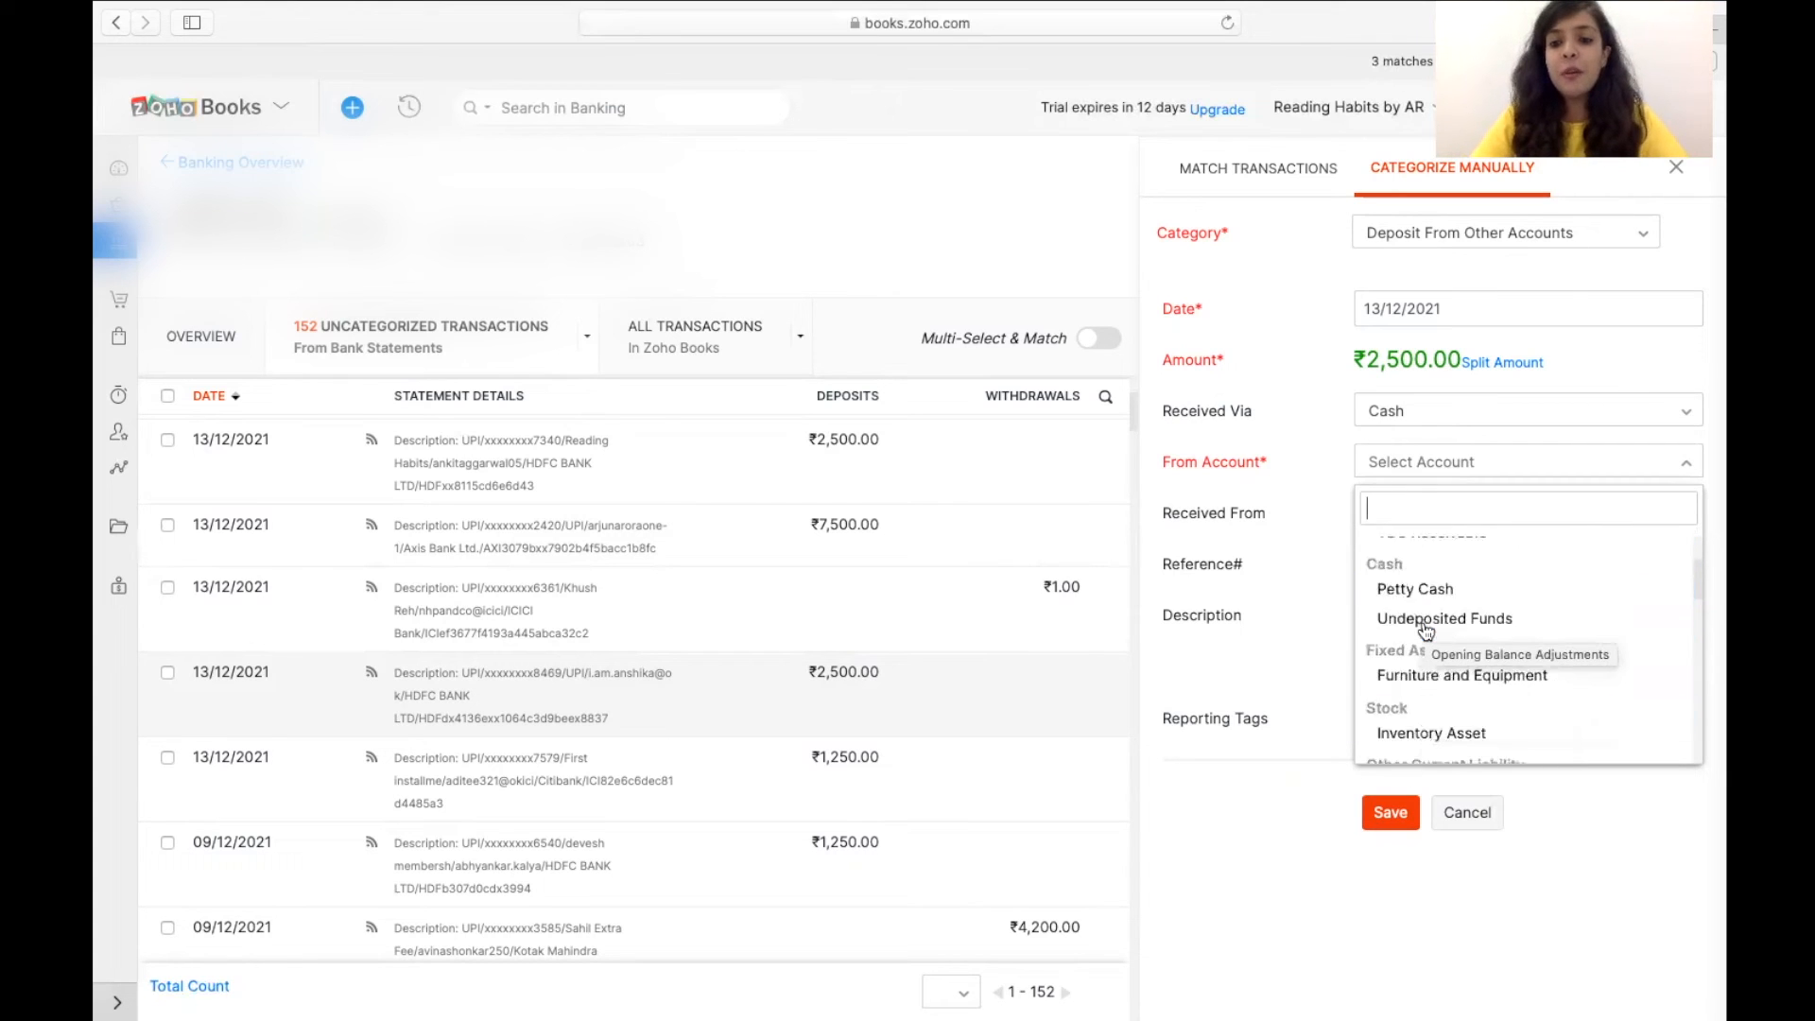
{"action": "scroll", "coordinate": [1427, 614], "scroll_direction": "down", "scroll_amount": 6}
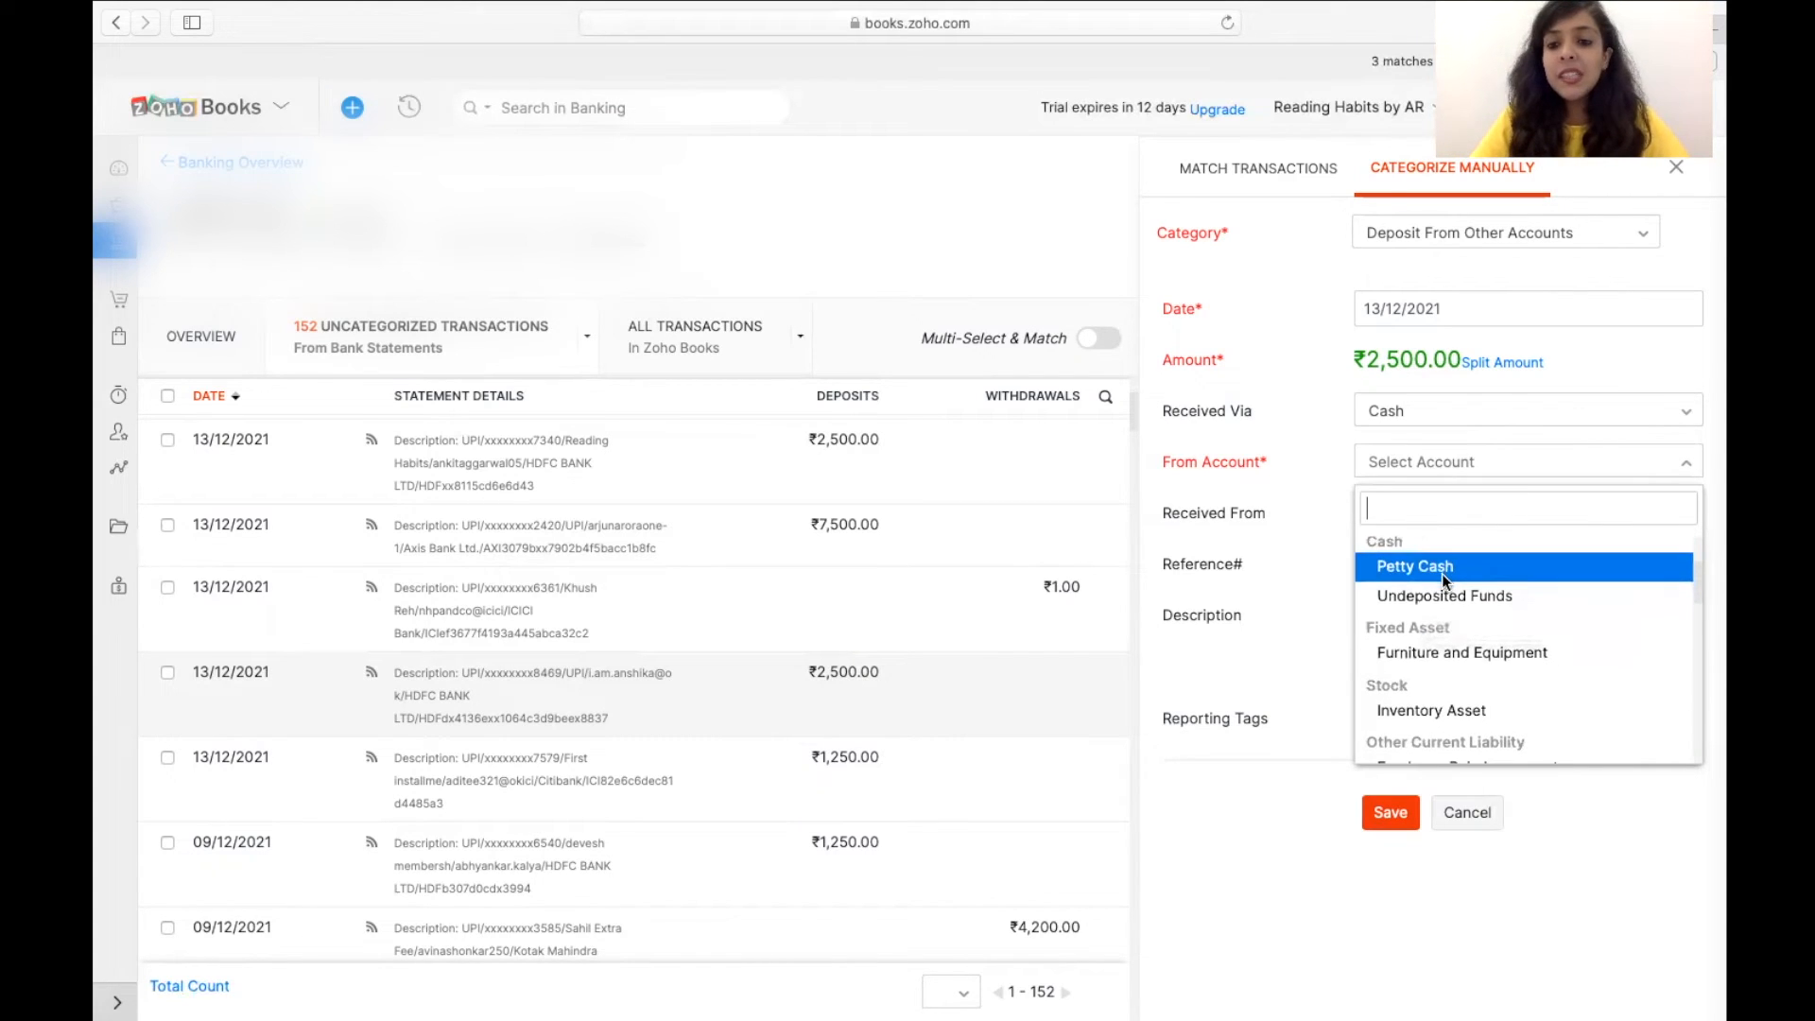
{"action": "scroll", "coordinate": [1444, 582], "scroll_direction": "down", "scroll_amount": 6}
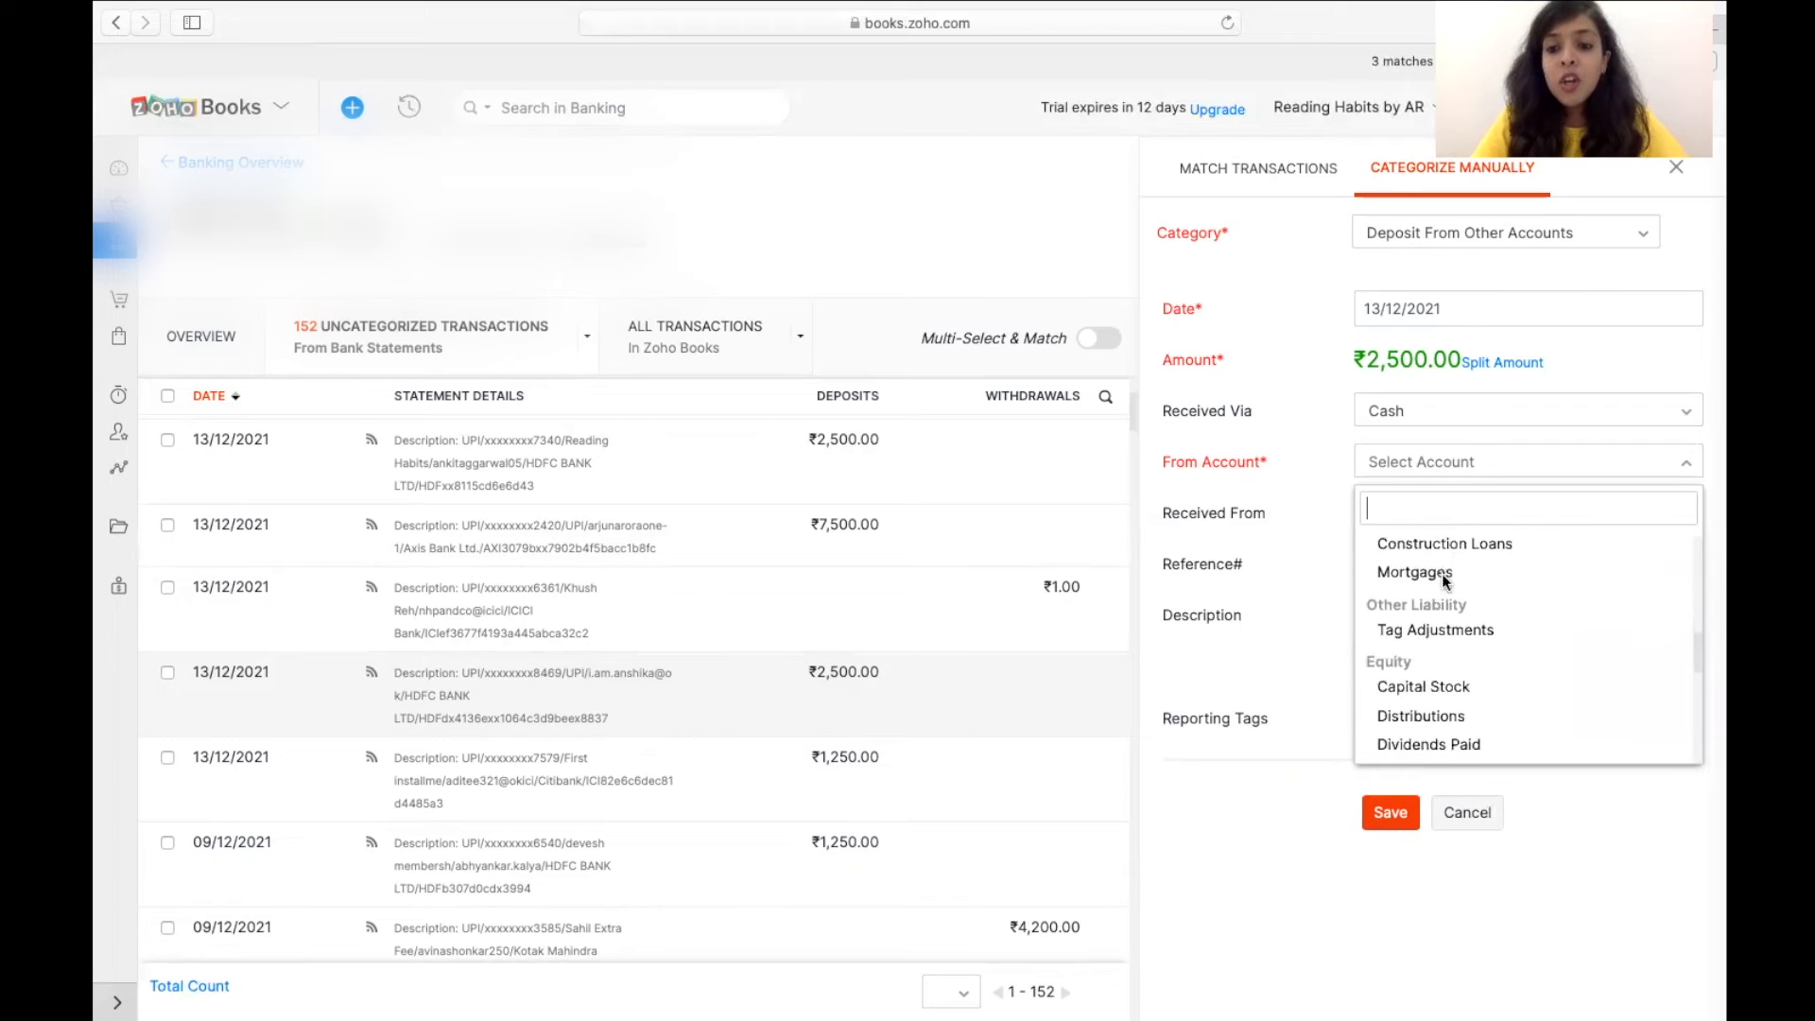
{"action": "scroll", "coordinate": [1444, 581], "scroll_direction": "down", "scroll_amount": 5}
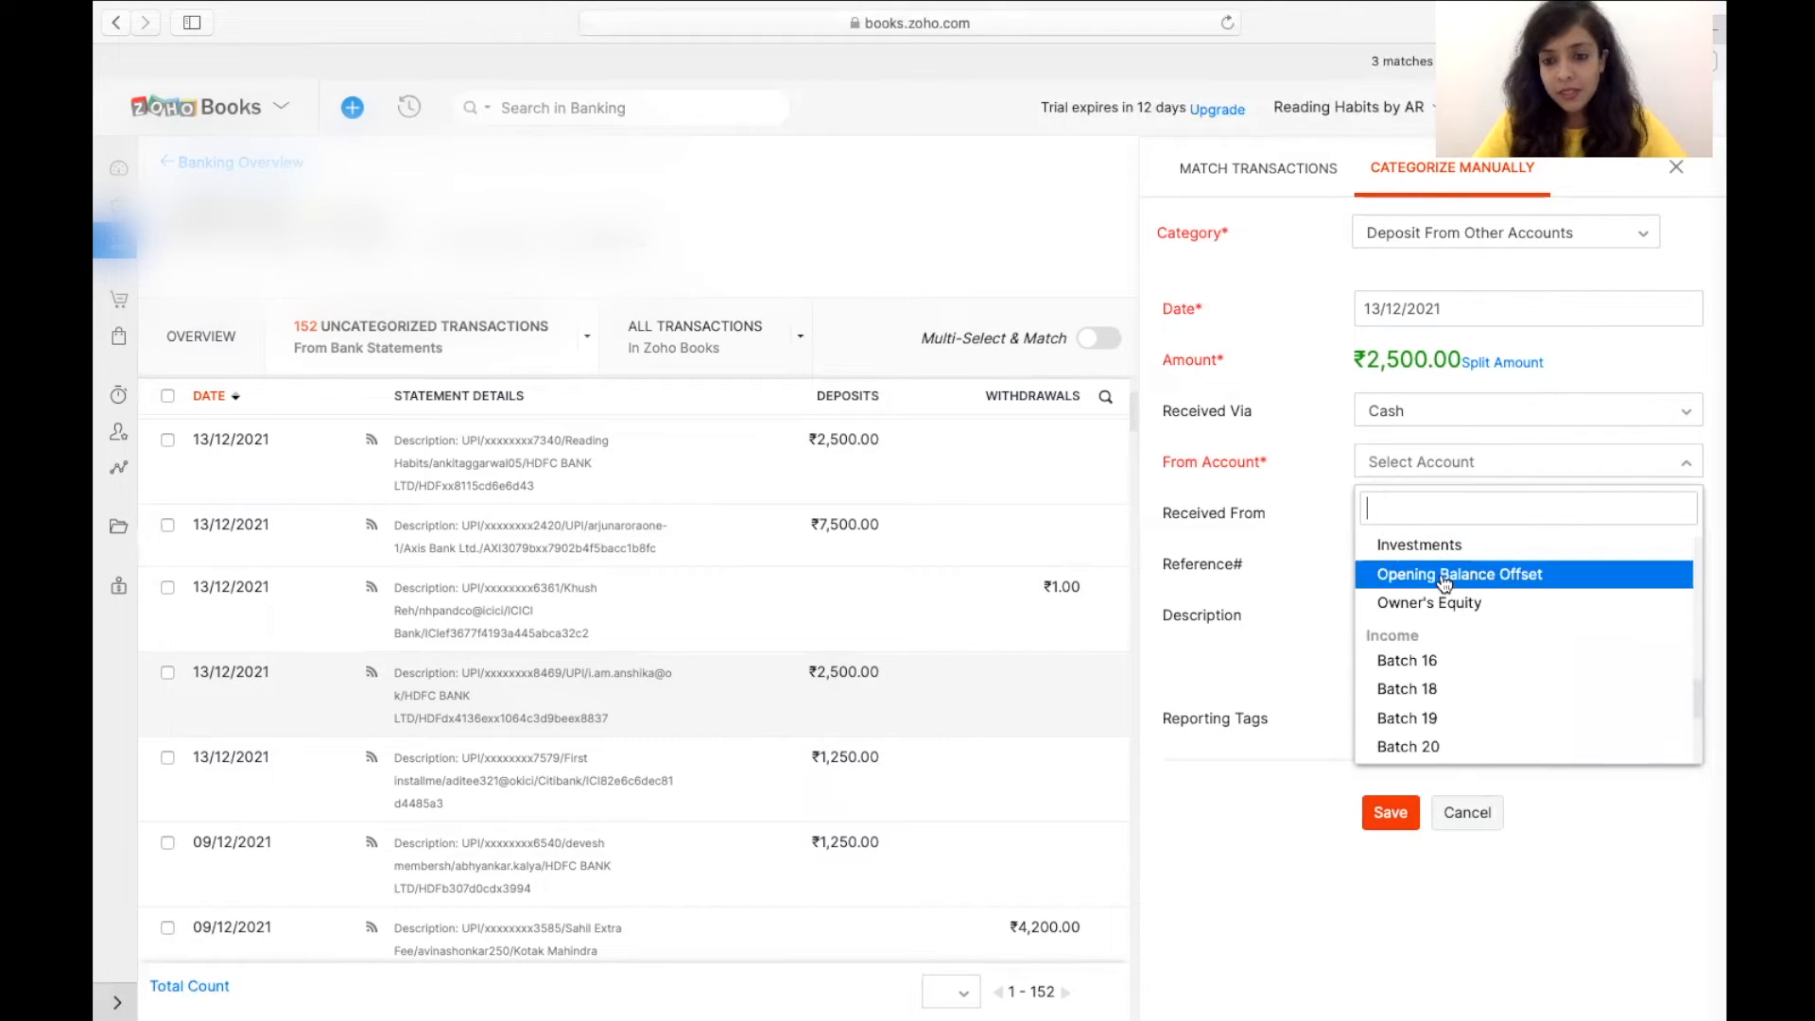
{"action": "scroll", "coordinate": [1444, 584], "scroll_direction": "down", "scroll_amount": 1}
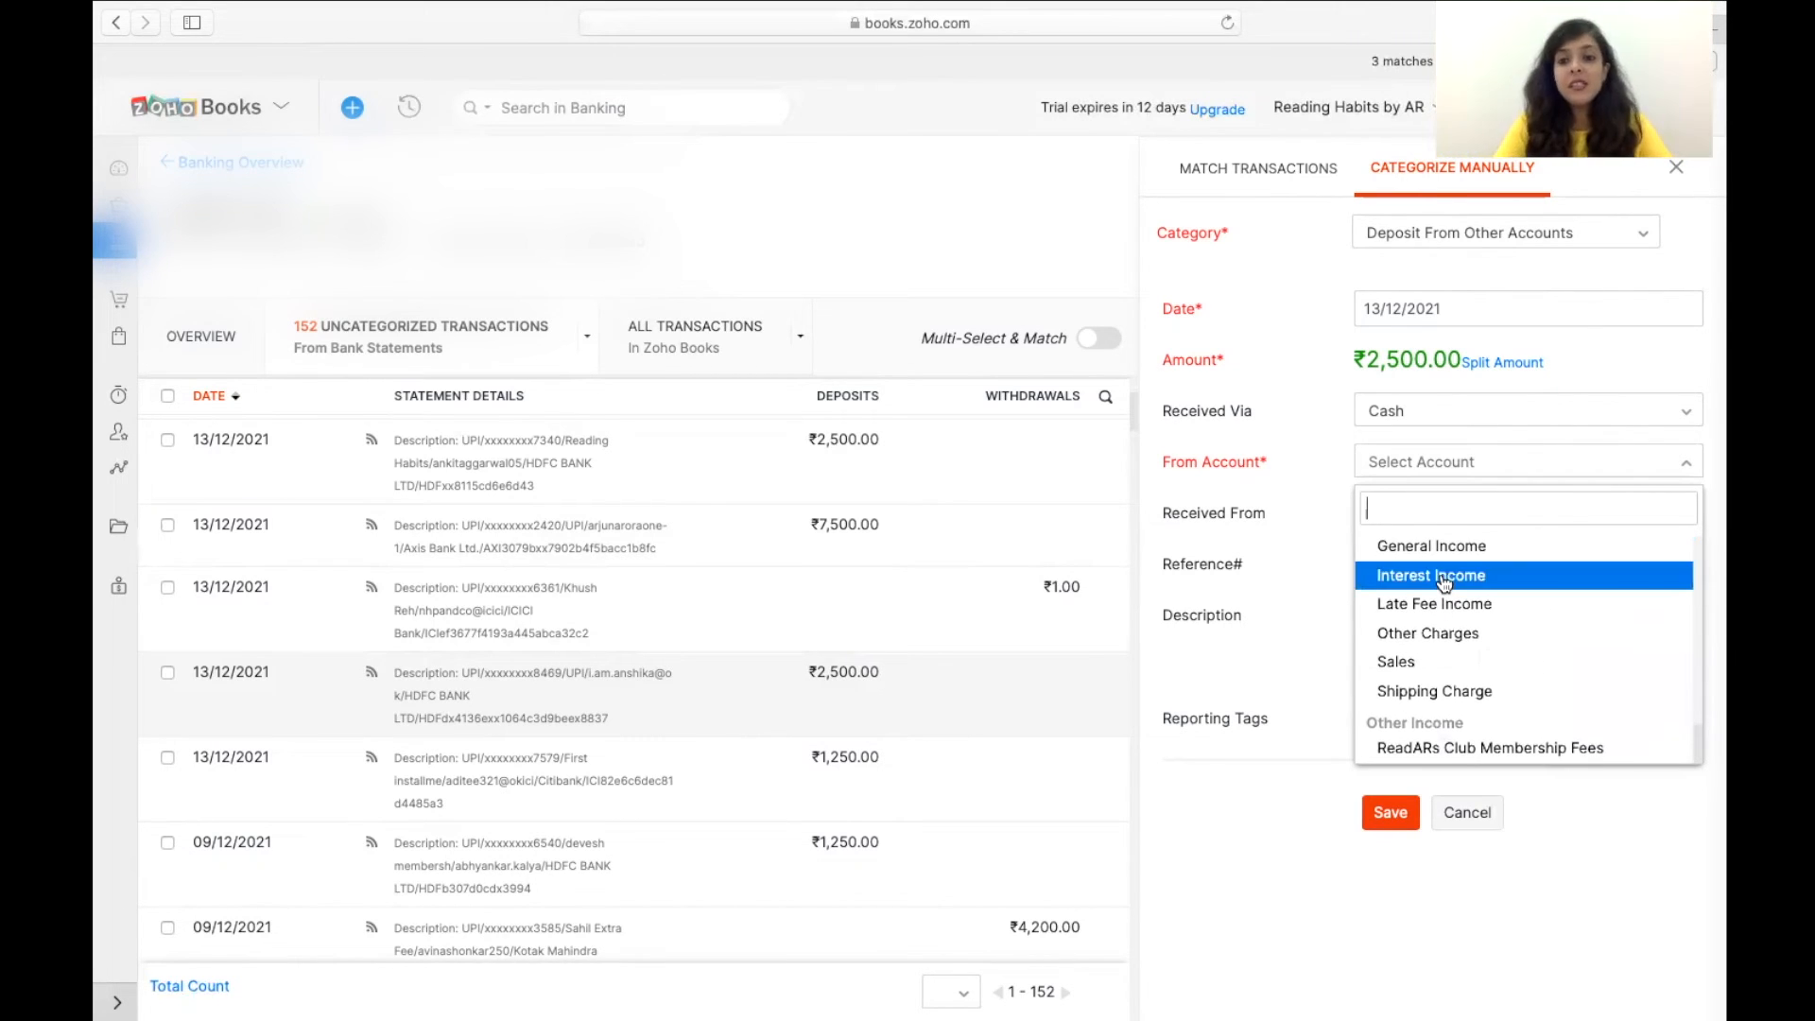
Step: Review the income accounts under Deposit From Other Accounts again and the remaining deposit categories such as Vendor Credit Refund
{"action": "left_click", "coordinate": [1522, 237]}
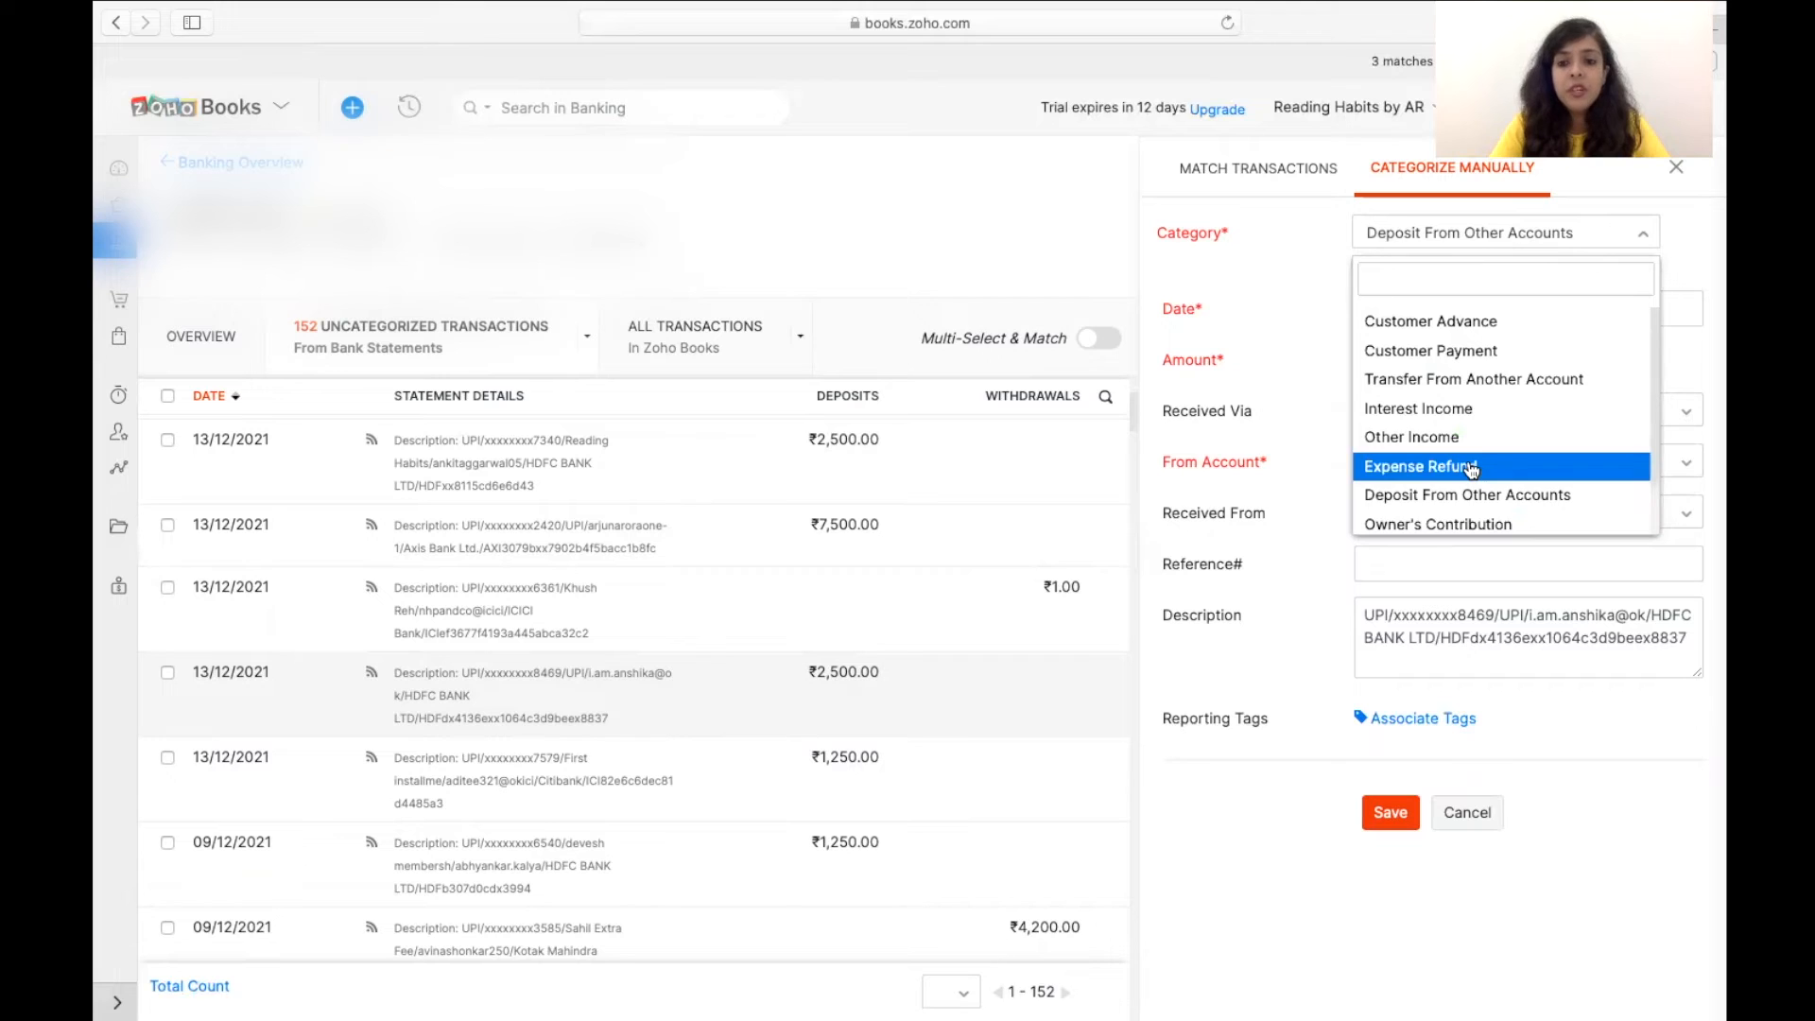
{"action": "left_click", "coordinate": [1484, 495]}
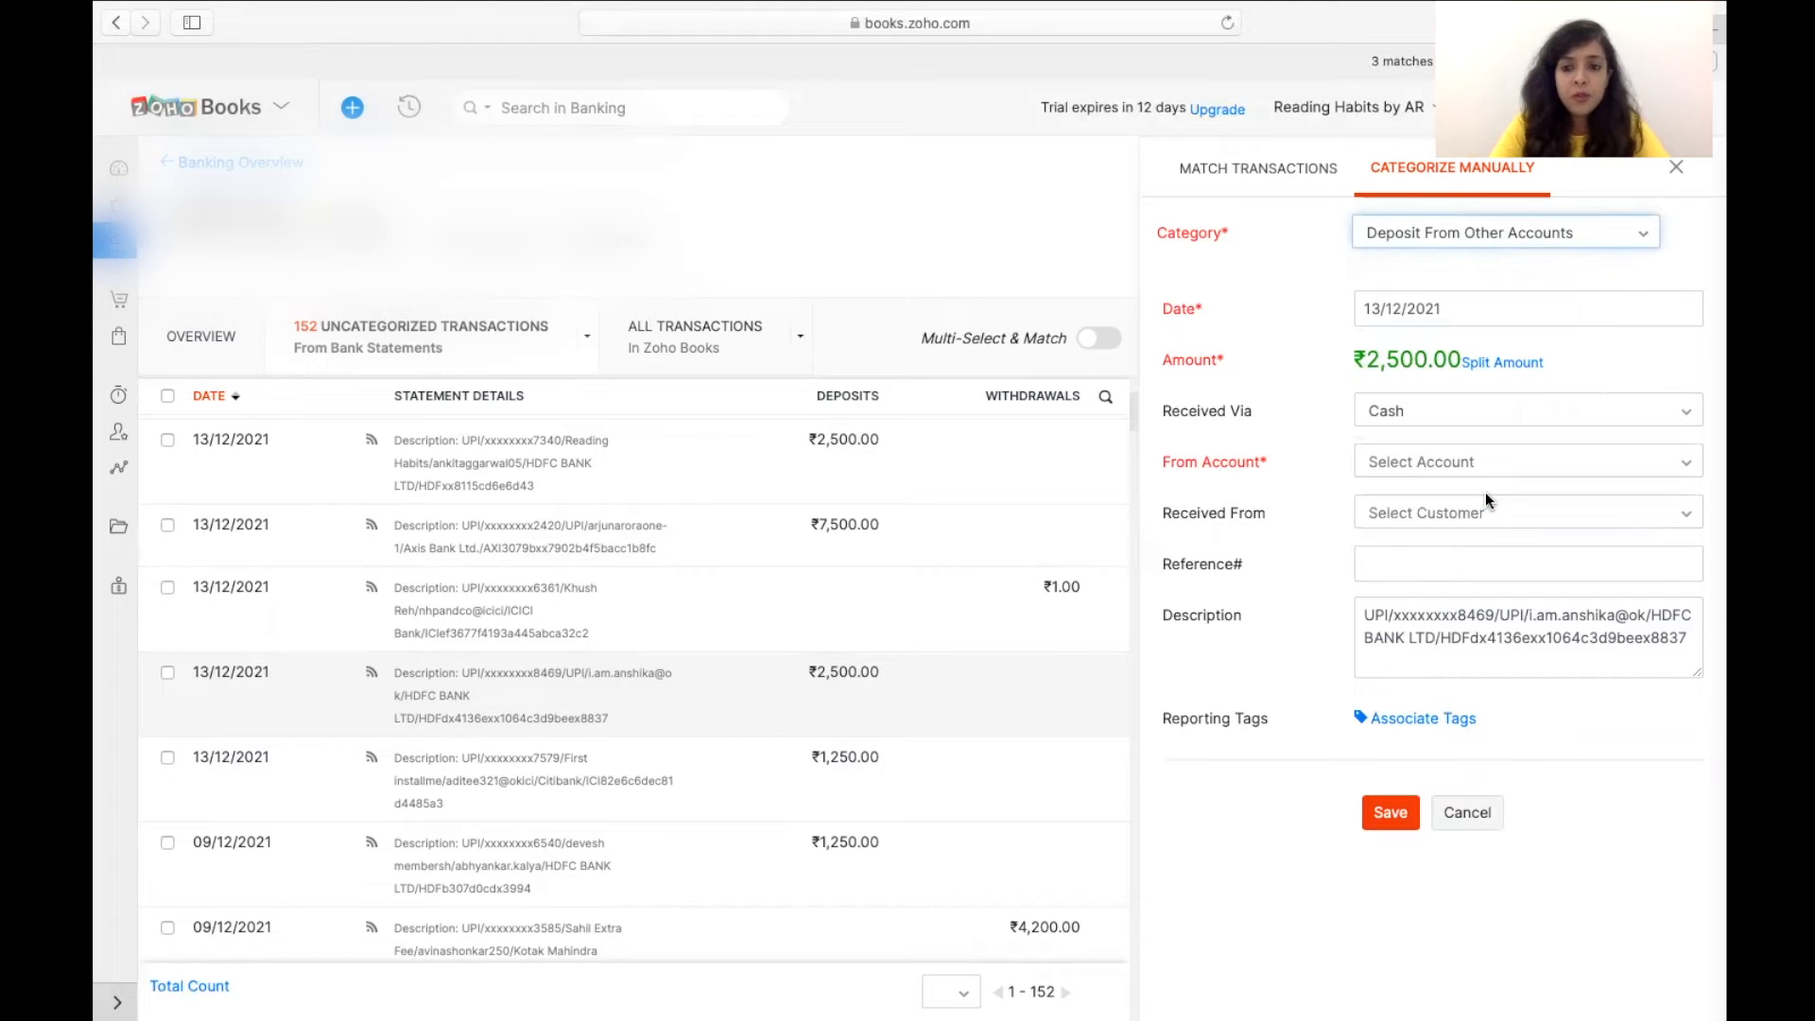
{"action": "left_click", "coordinate": [1452, 469]}
{"action": "scroll", "coordinate": [1430, 680], "scroll_direction": "down", "scroll_amount": 10}
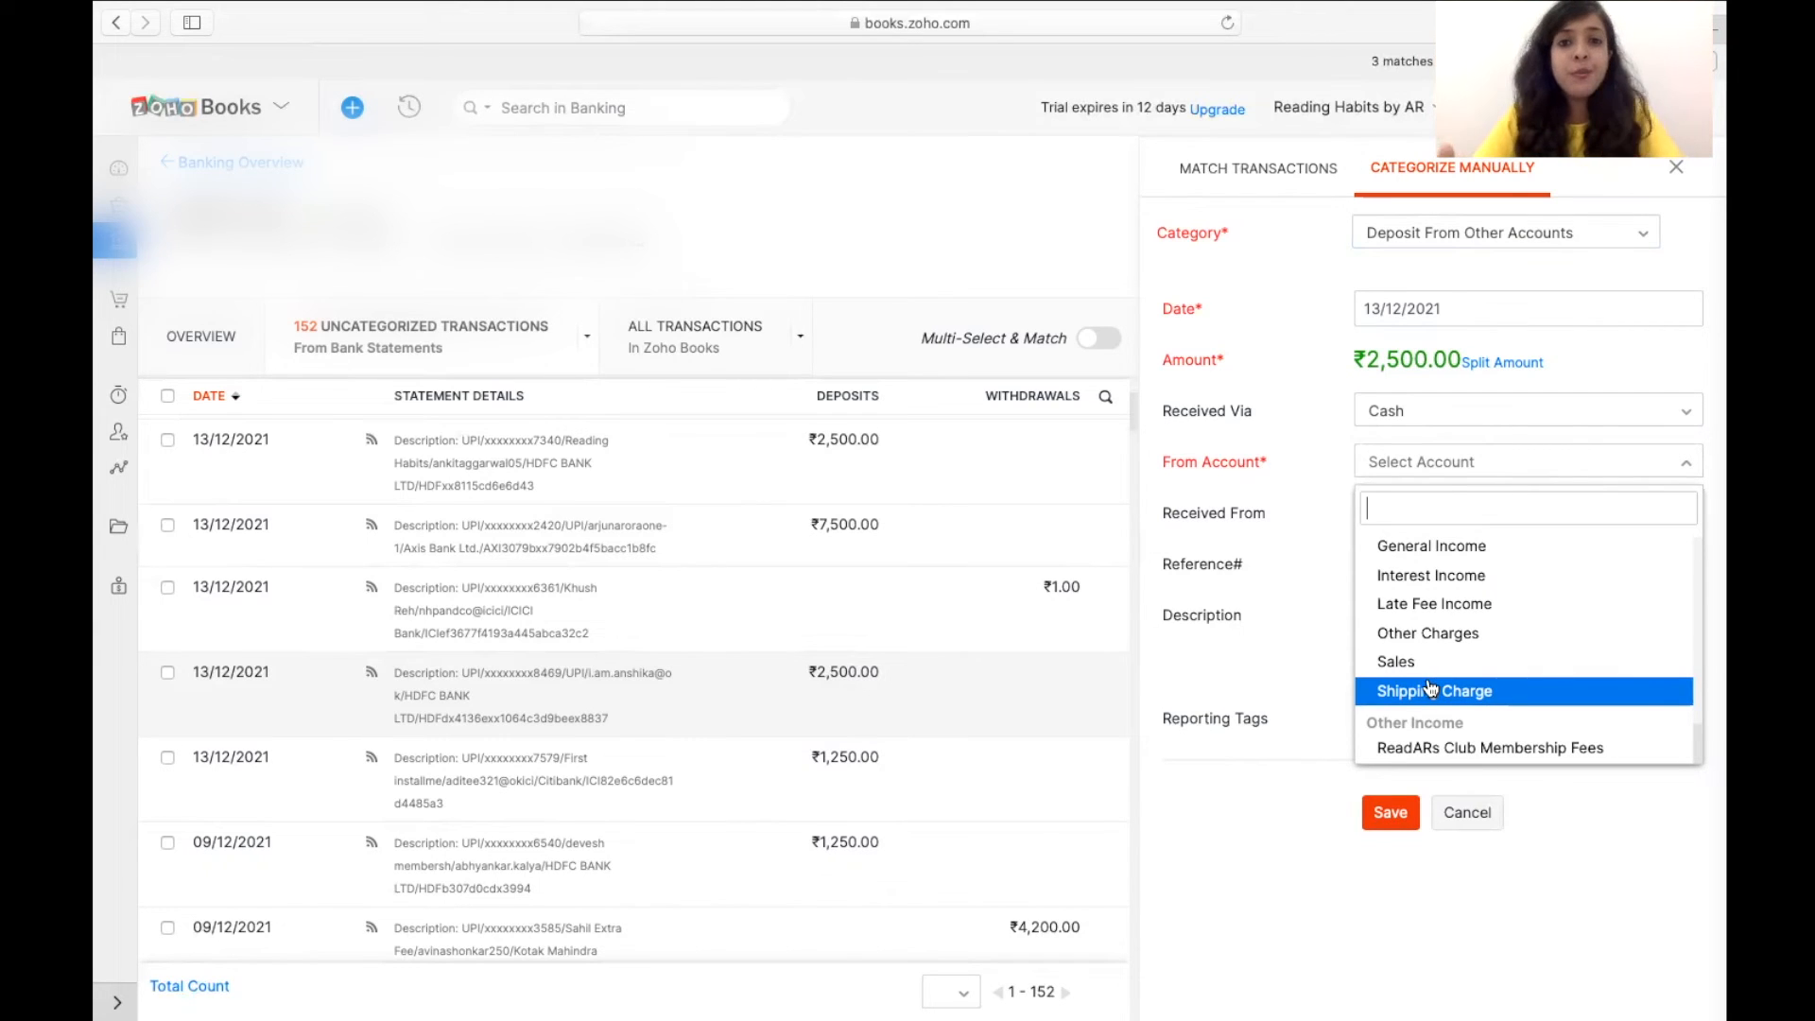
{"action": "left_click", "coordinate": [1496, 248]}
{"action": "scroll", "coordinate": [1439, 507], "scroll_direction": "down", "scroll_amount": 3}
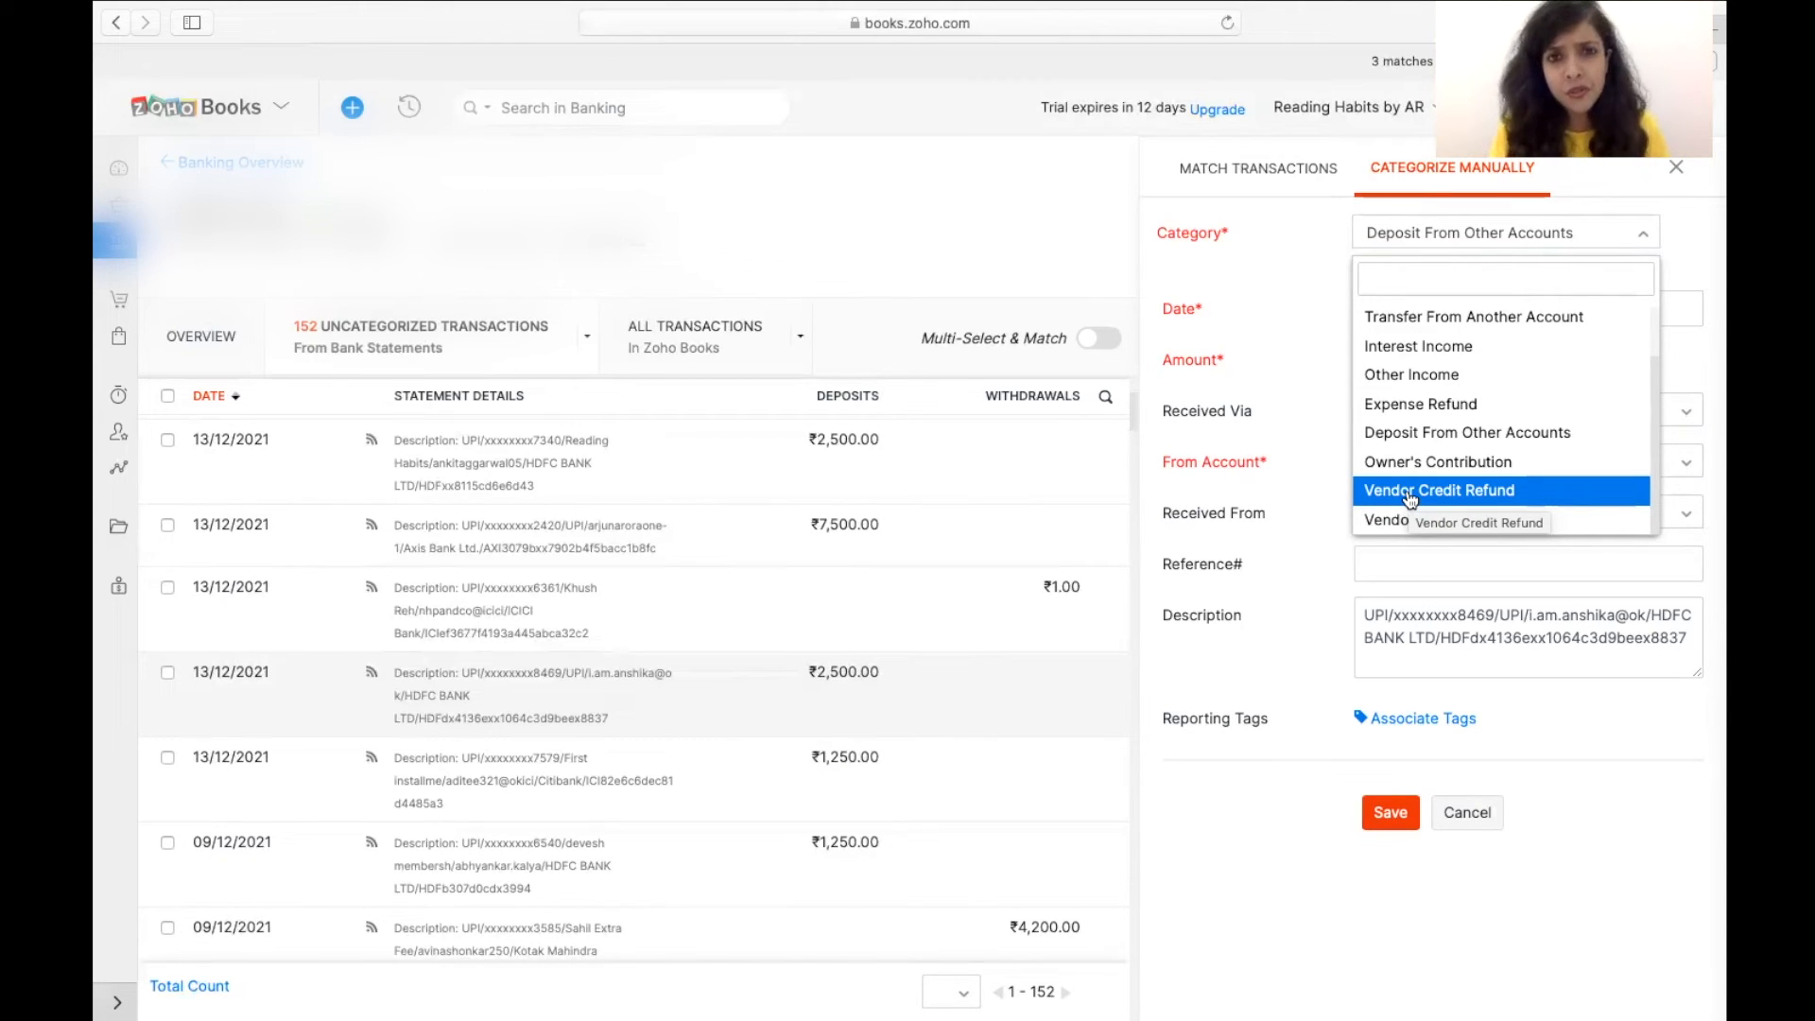
{"action": "left_click", "coordinate": [1644, 168]}
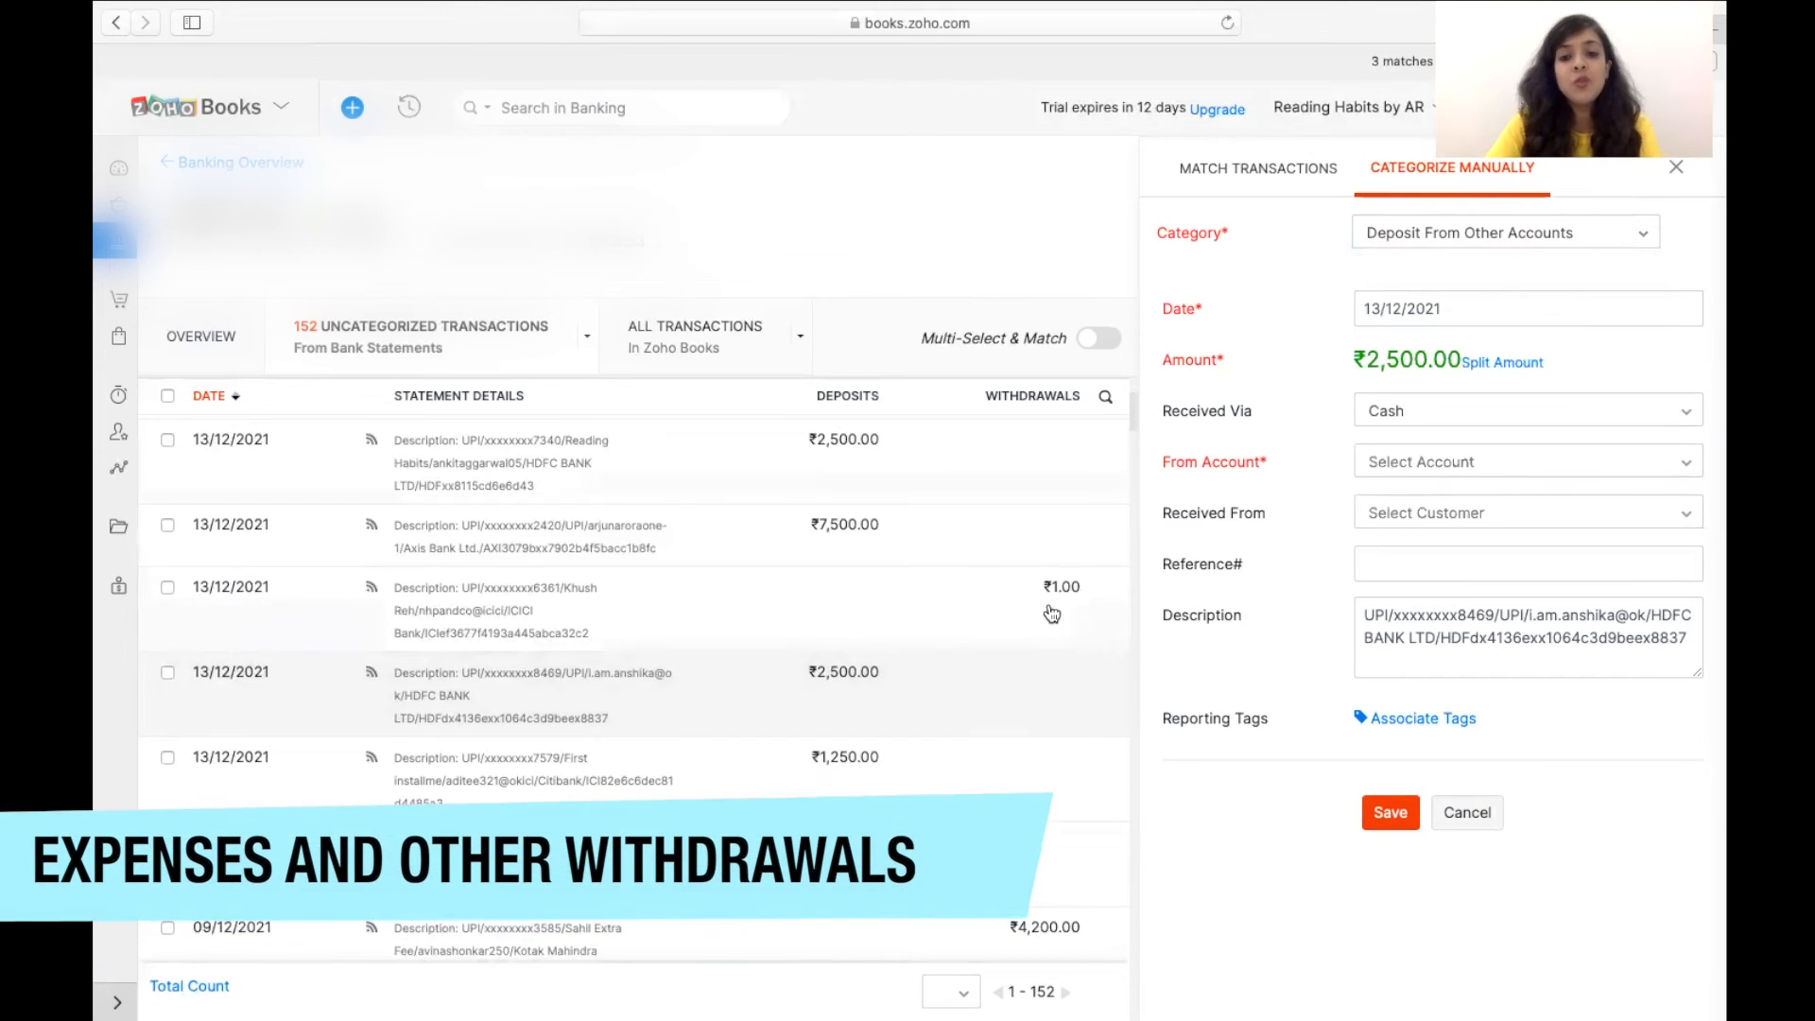
Step: Open the 13/12/2021 withdrawal of ₹1.00 for manual categorization and review the categories available for withdrawals
{"action": "left_click", "coordinate": [1051, 613]}
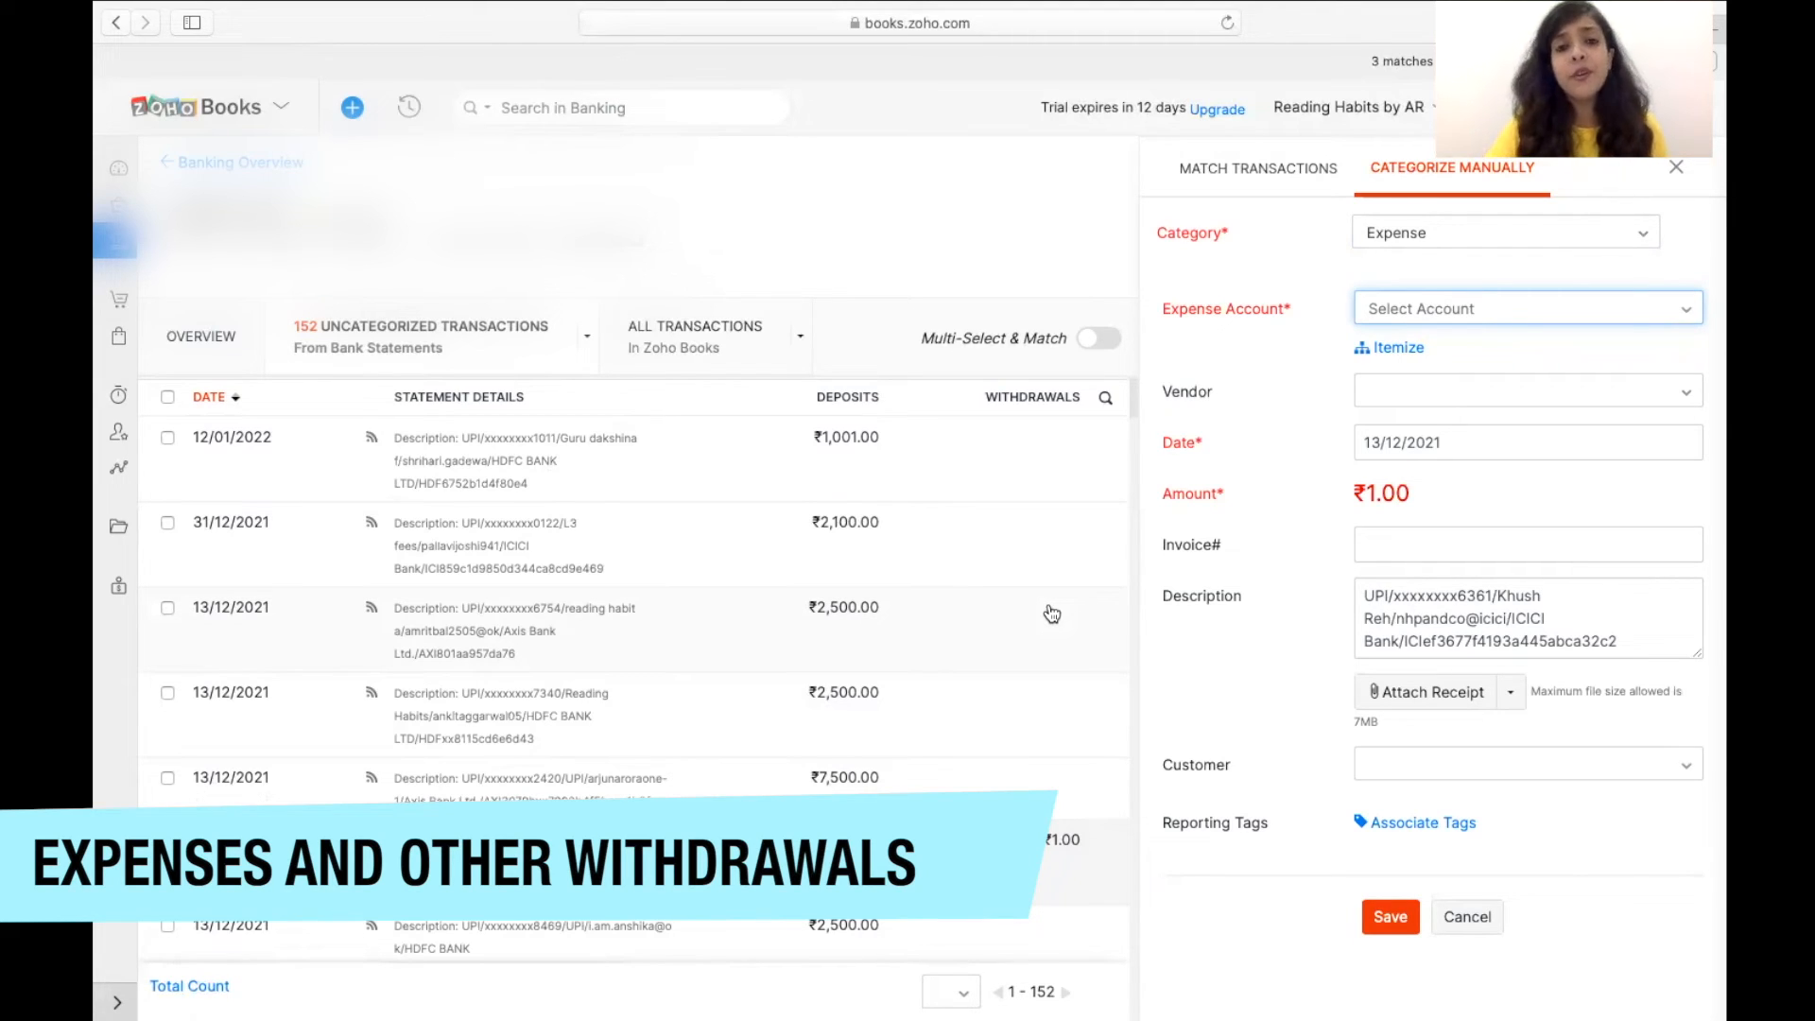
{"action": "left_click", "coordinate": [1446, 236]}
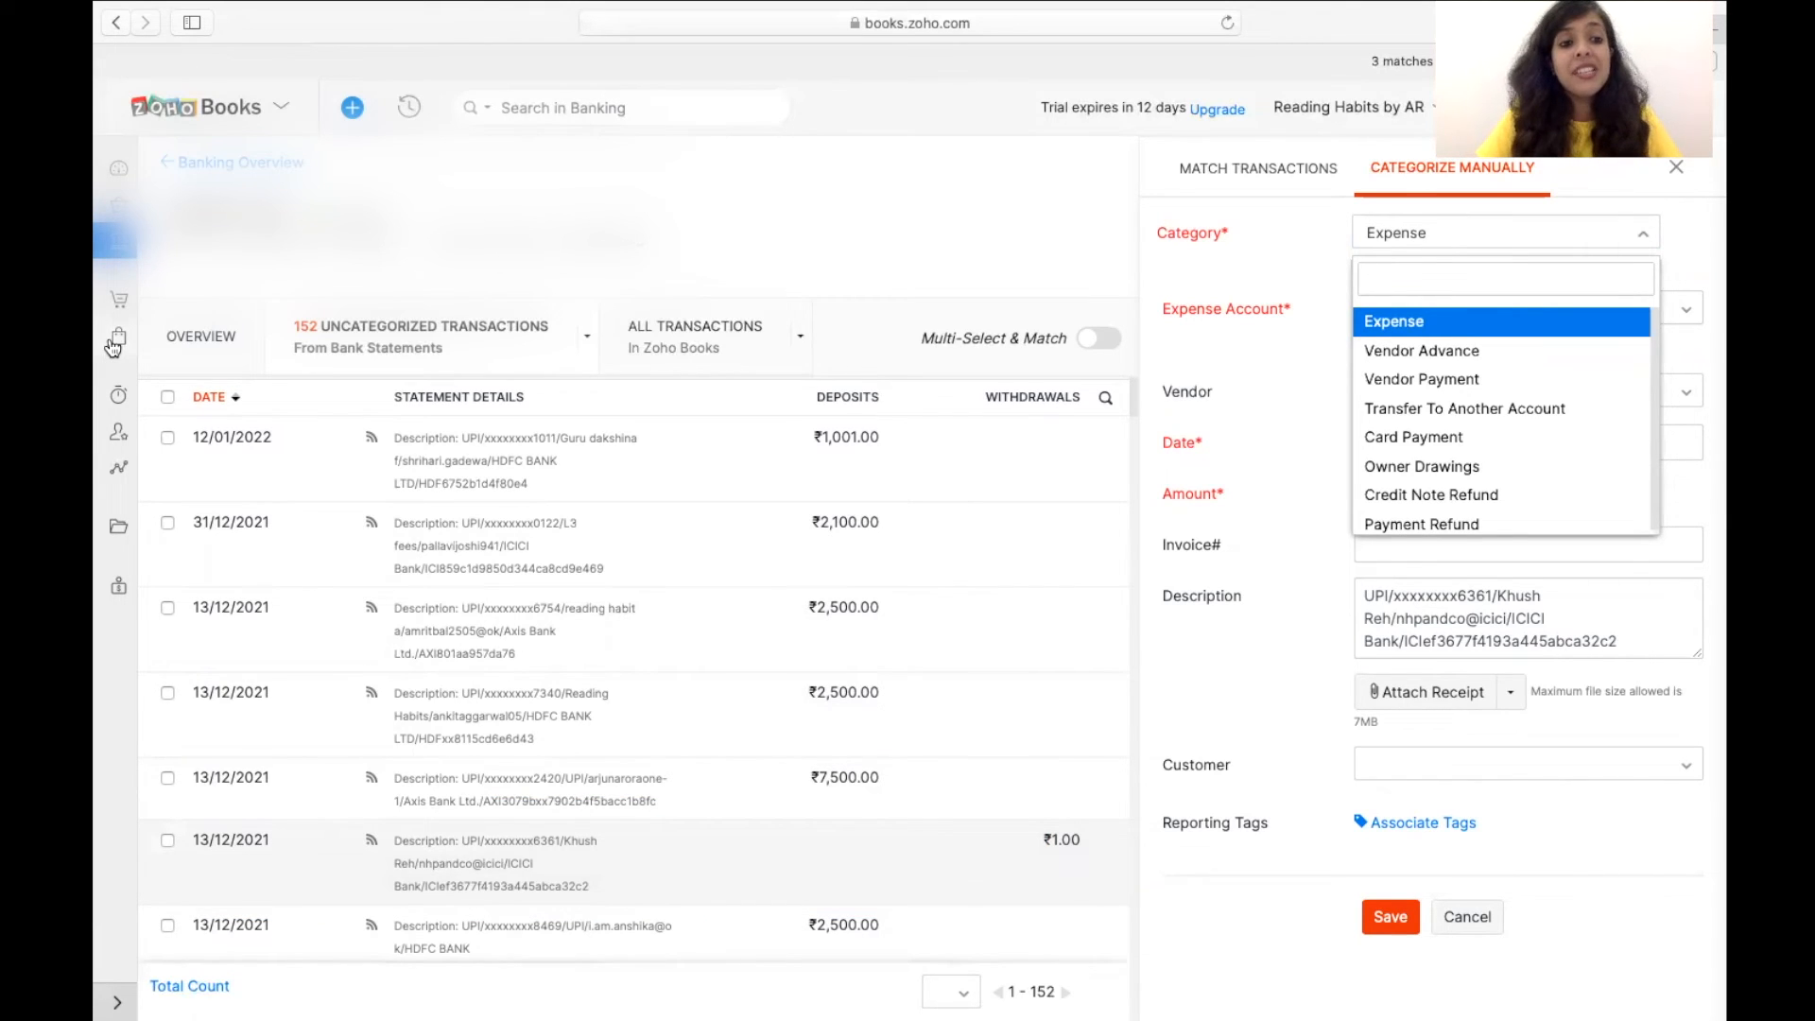
Step: Leave the withdrawal uncategorized and create a new vendor, entering the contact's first name and the vendor display name
{"action": "mouse_move", "coordinate": [113, 347]}
{"action": "left_click", "coordinate": [208, 529]}
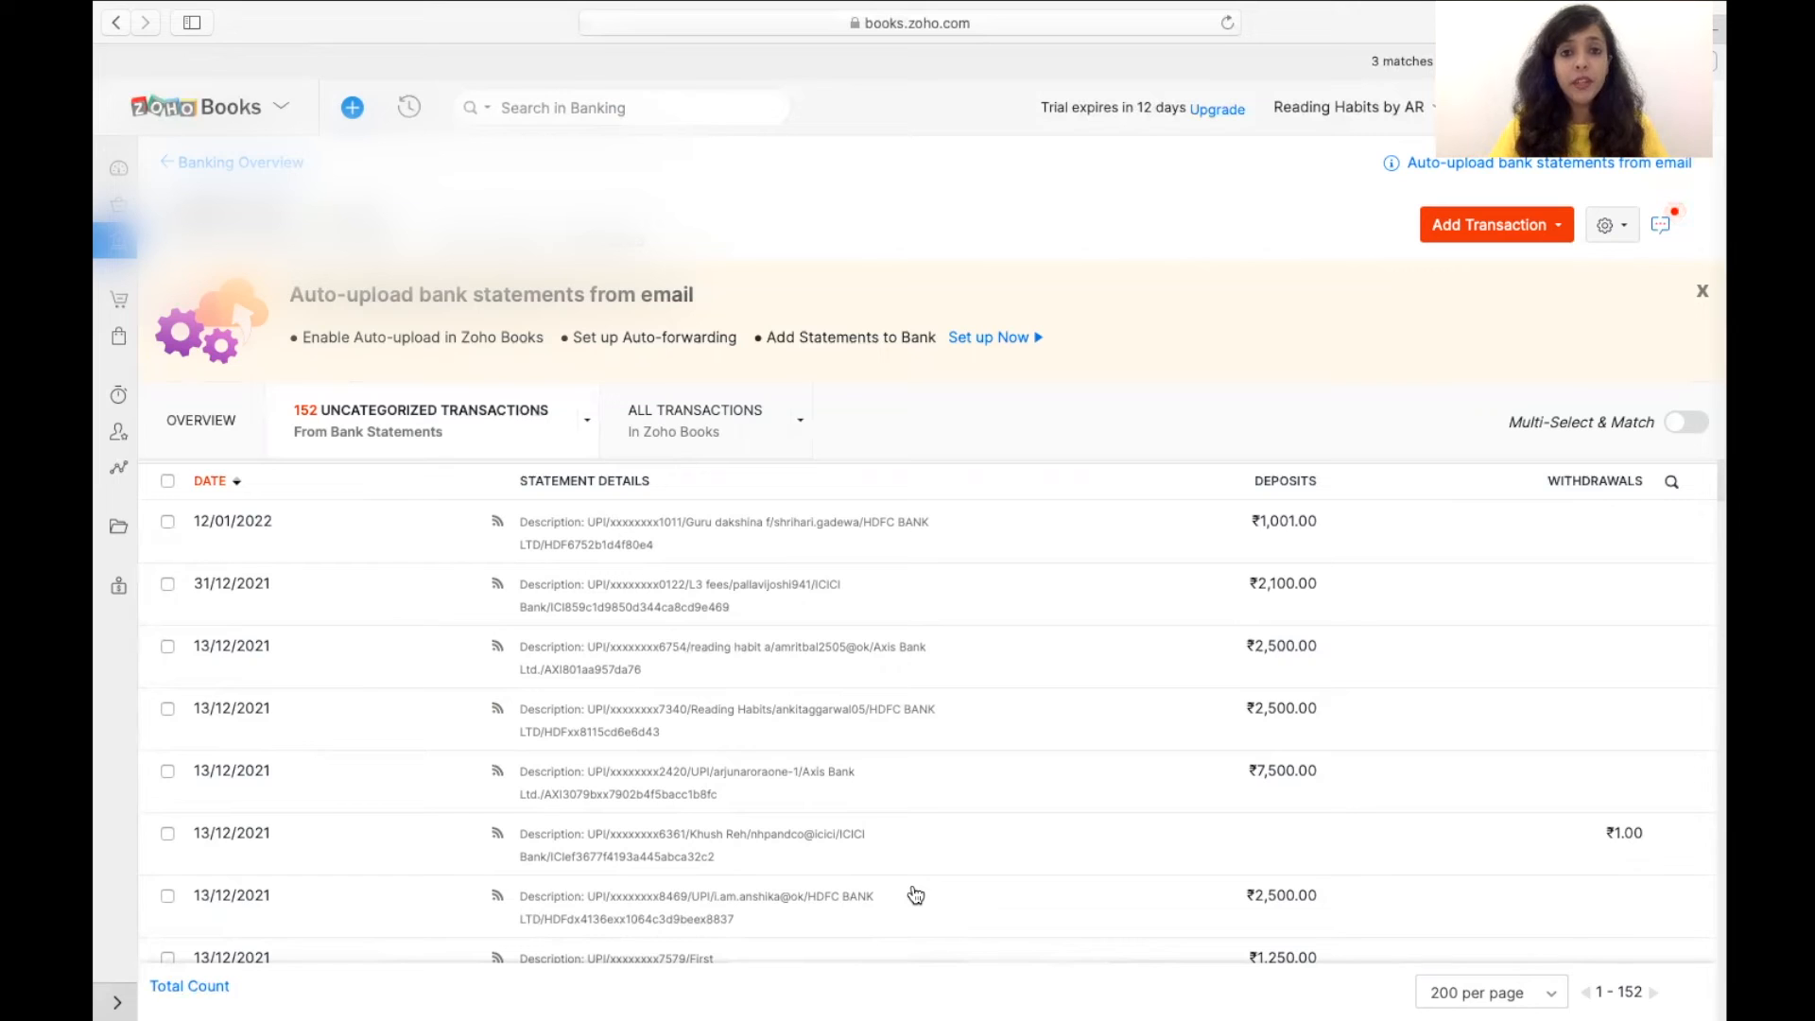
{"action": "left_click", "coordinate": [118, 350]}
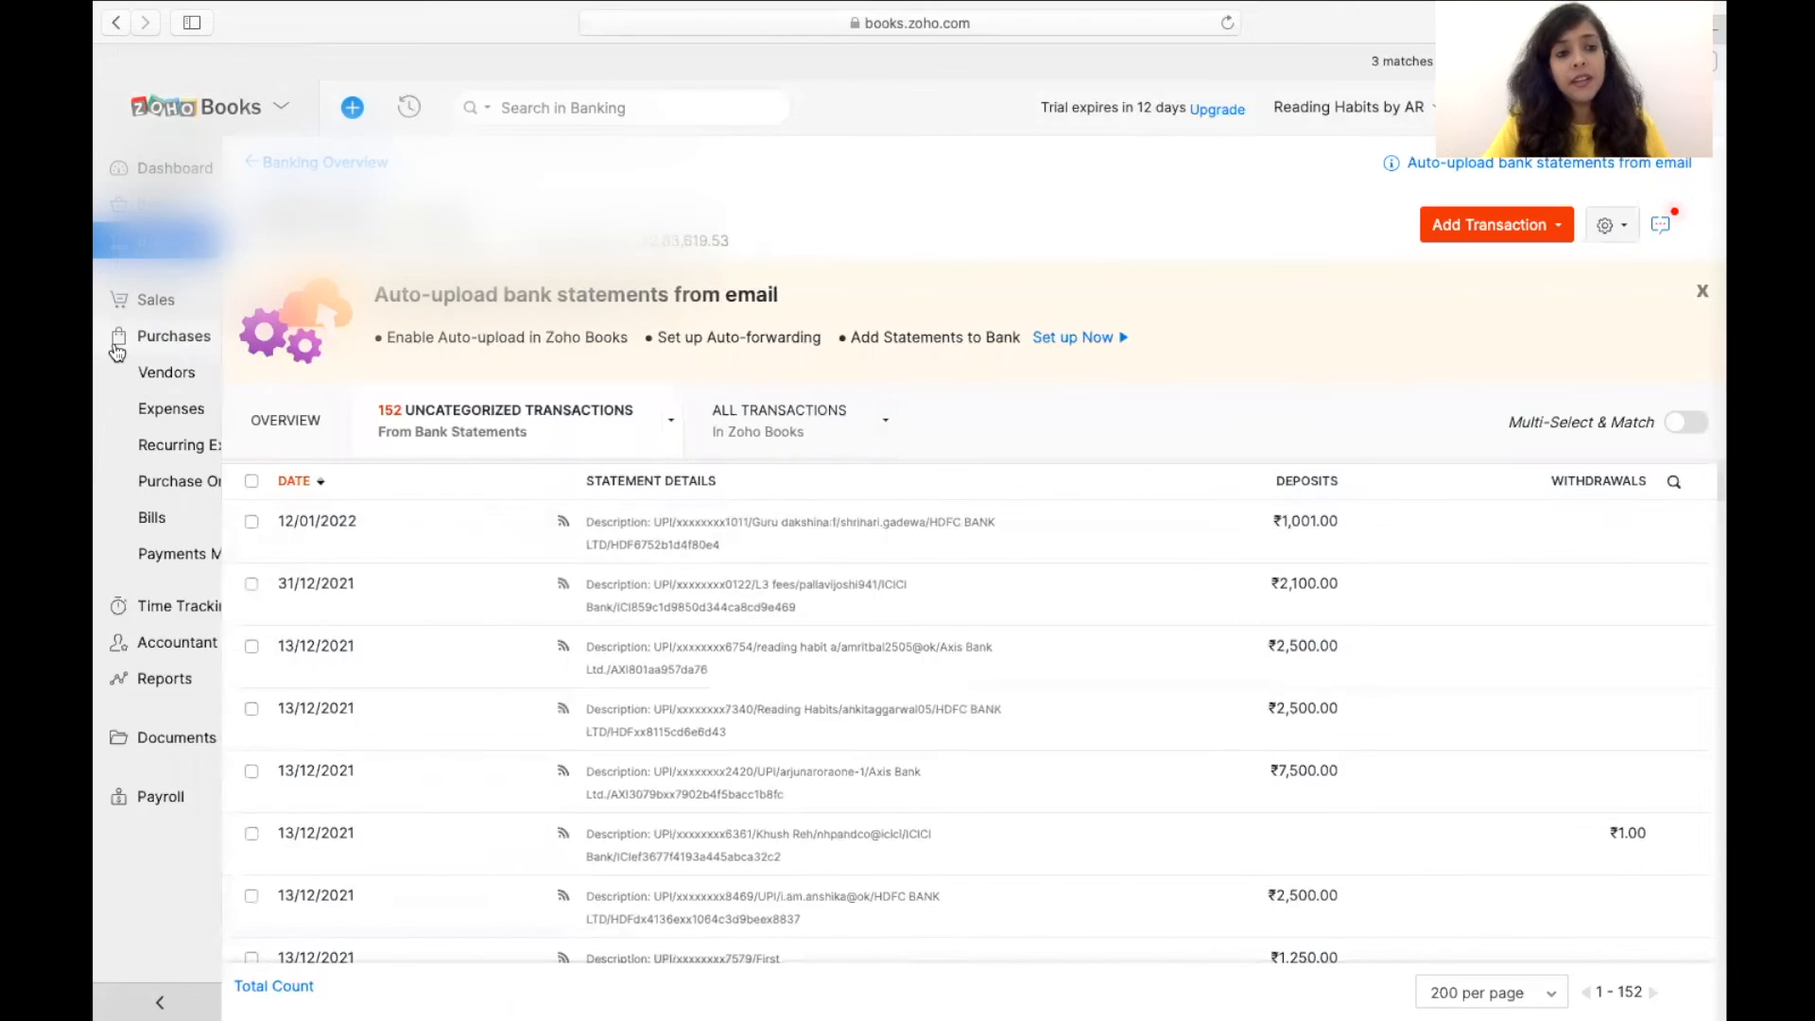
{"action": "left_click", "coordinate": [149, 372]}
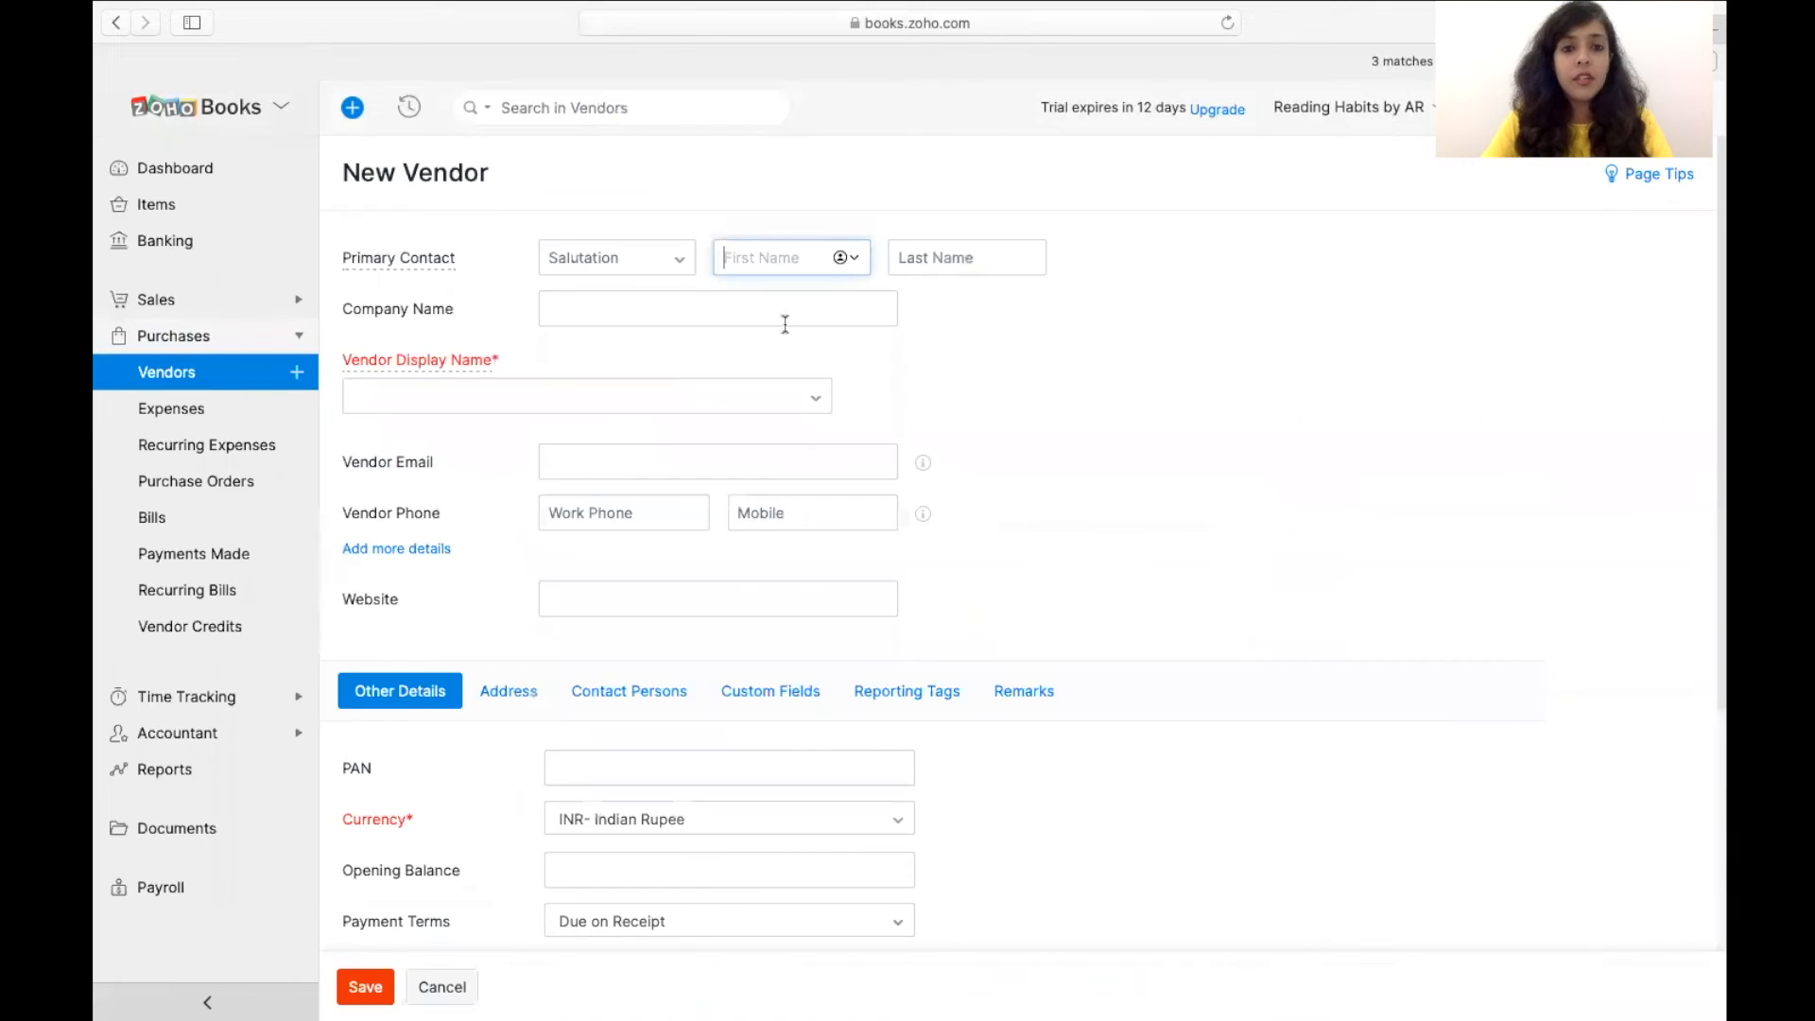
{"action": "type", "text": "Nikita"}
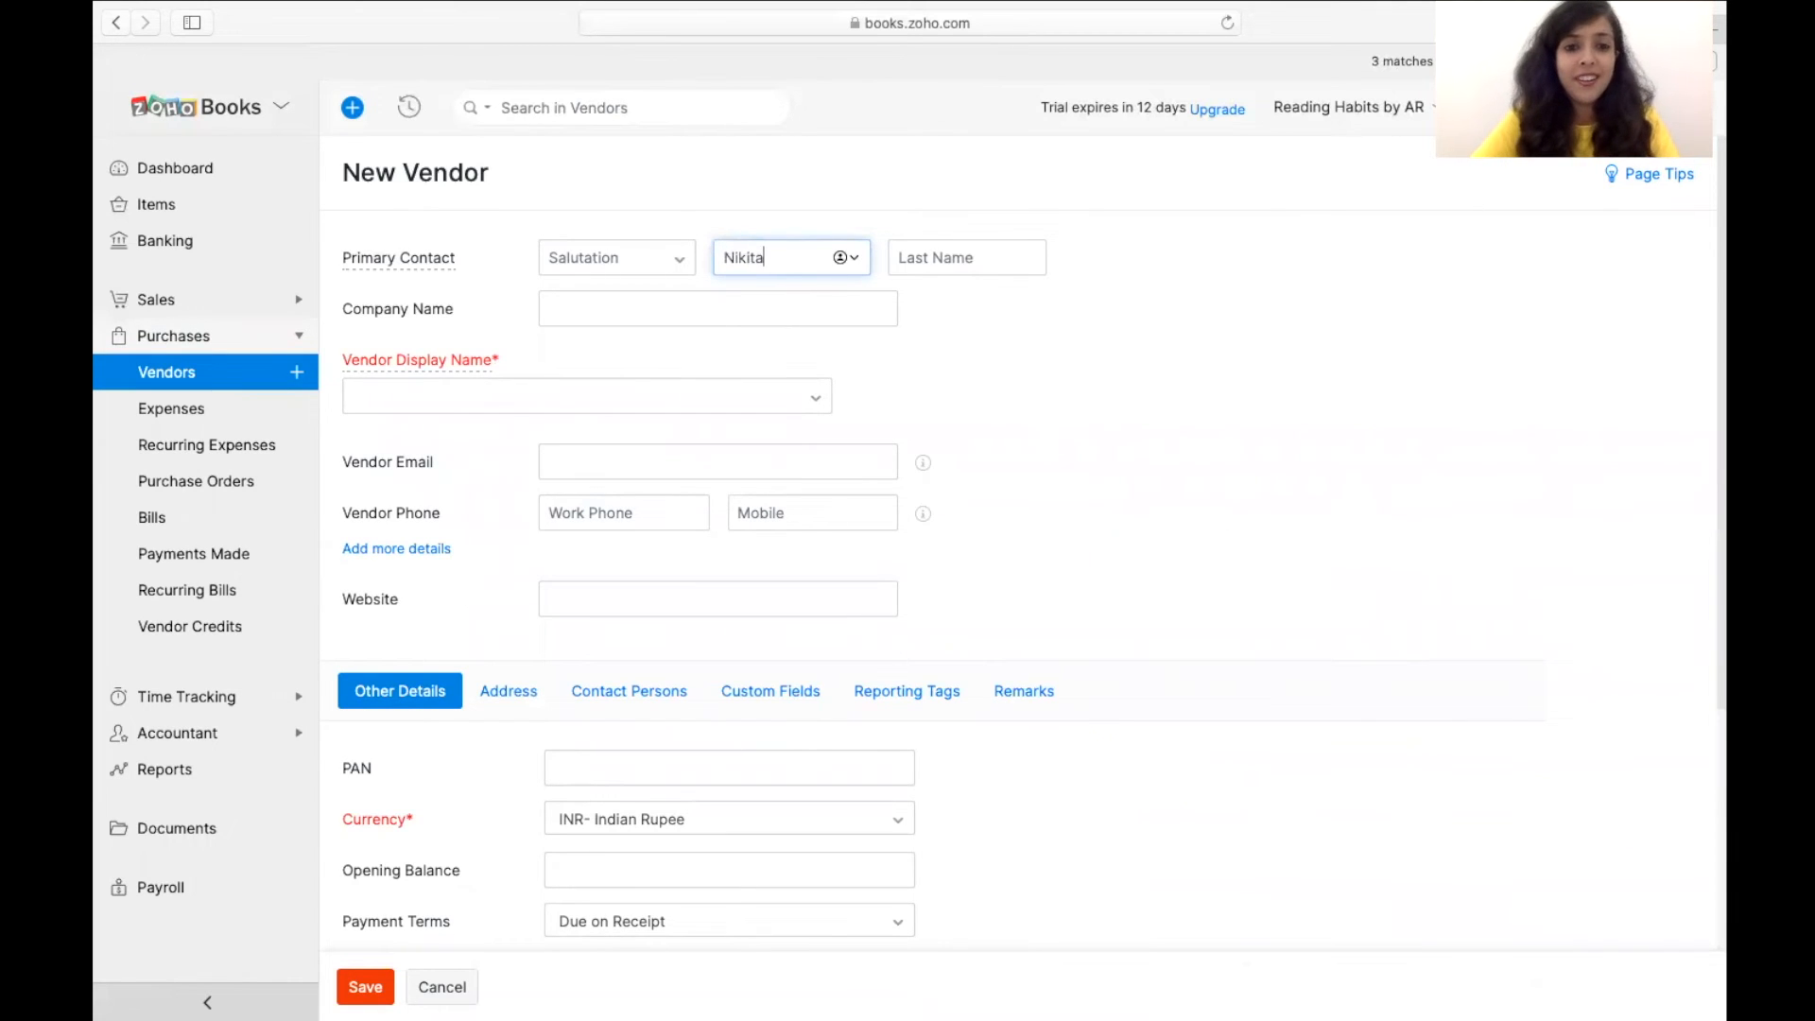
{"action": "left_click", "coordinate": [365, 986]}
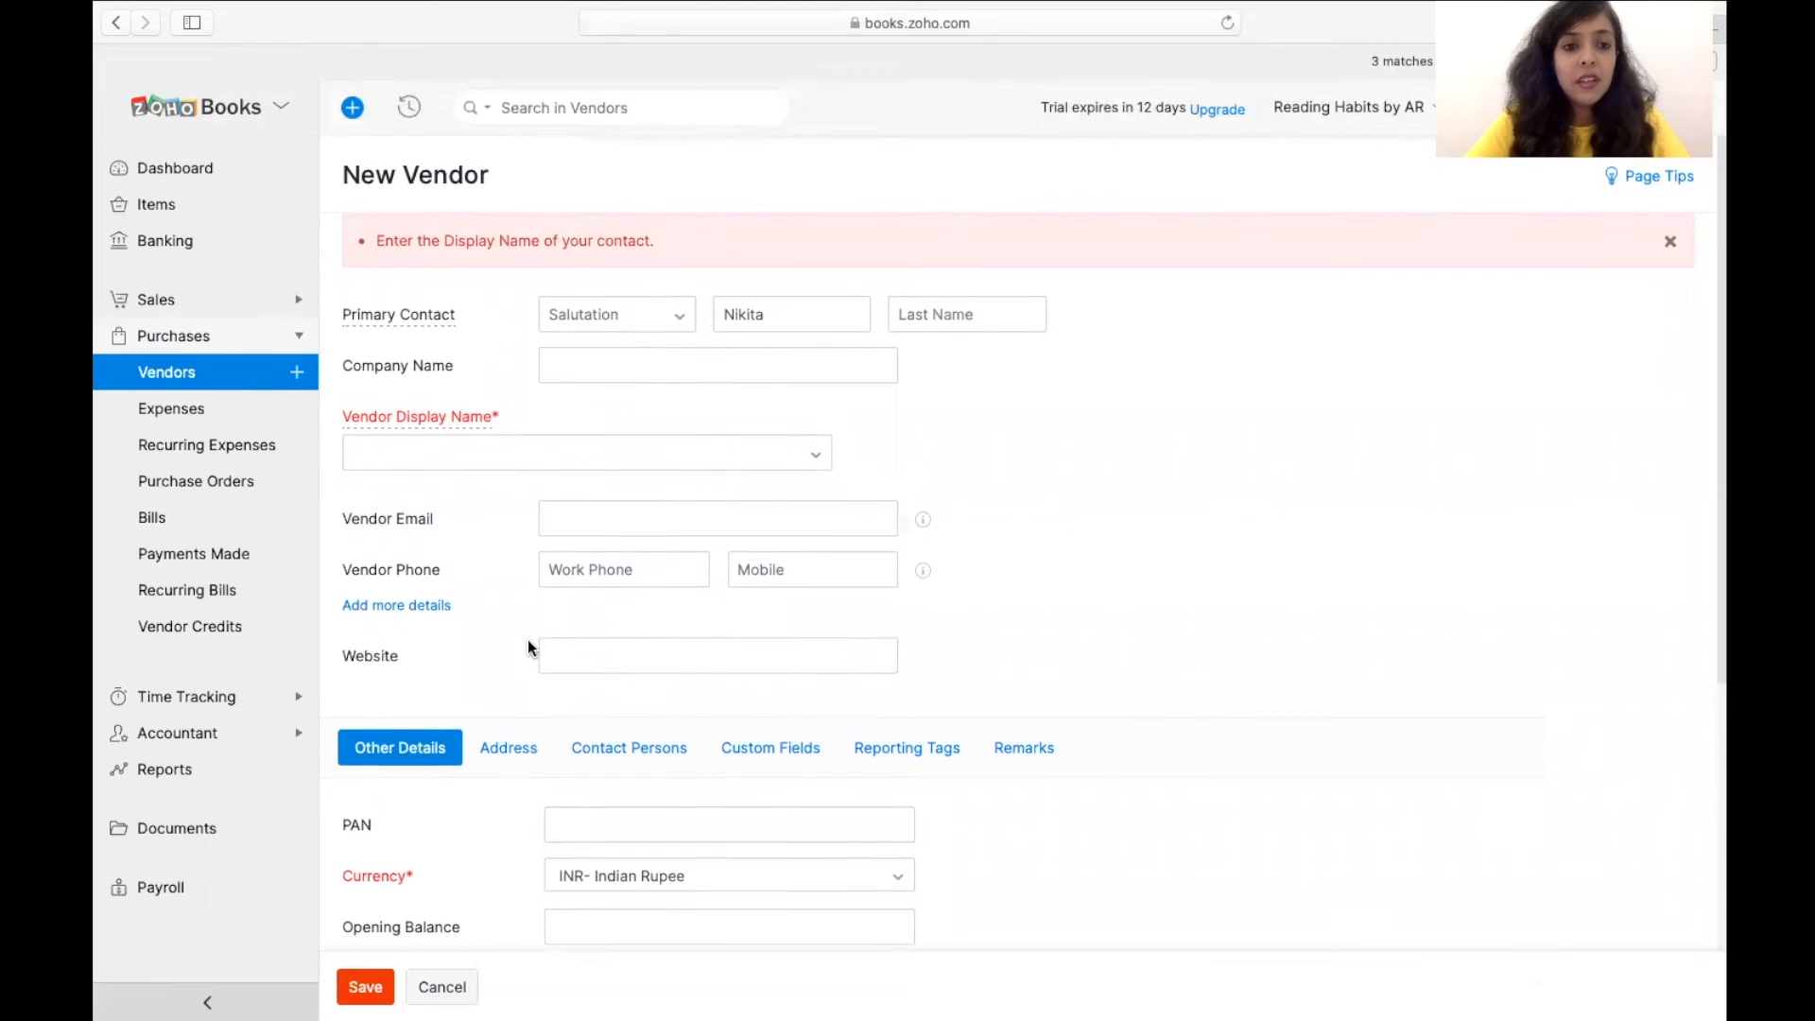
{"action": "left_click", "coordinate": [751, 374]}
{"action": "left_click", "coordinate": [728, 441]}
{"action": "left_click", "coordinate": [705, 450]}
{"action": "type", "text": "P"}
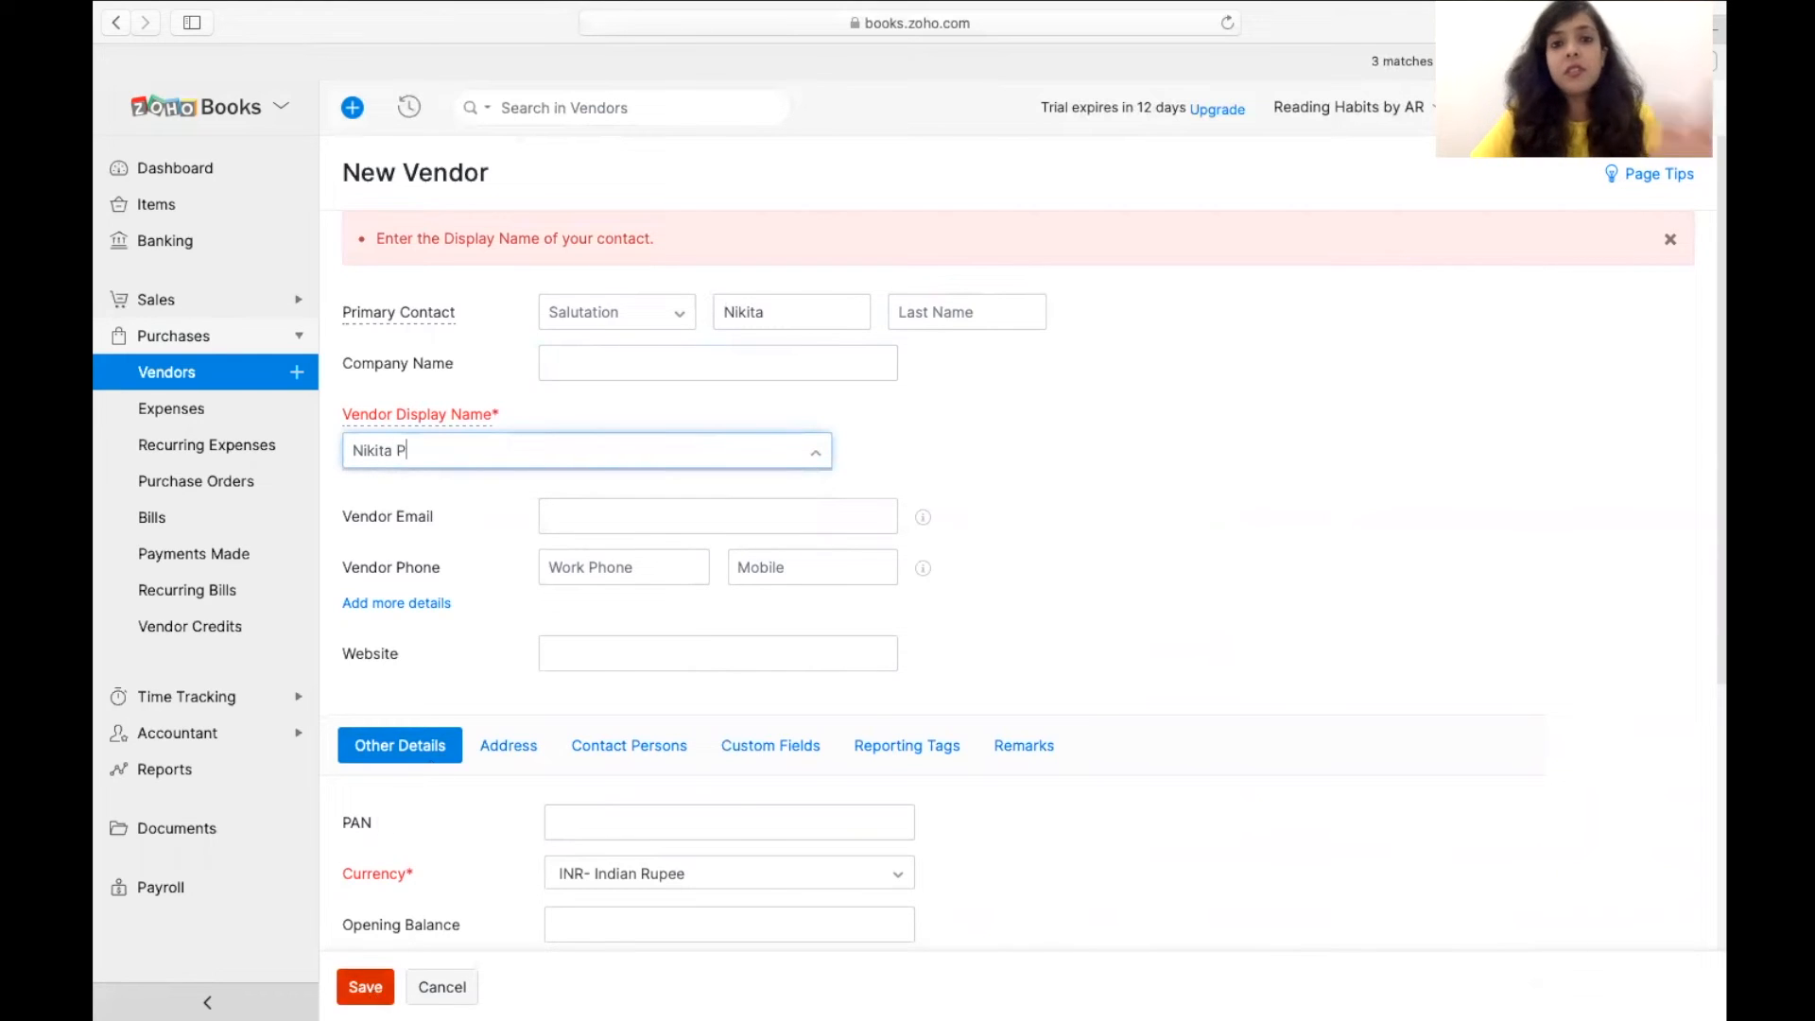
{"action": "left_click", "coordinate": [378, 989]}
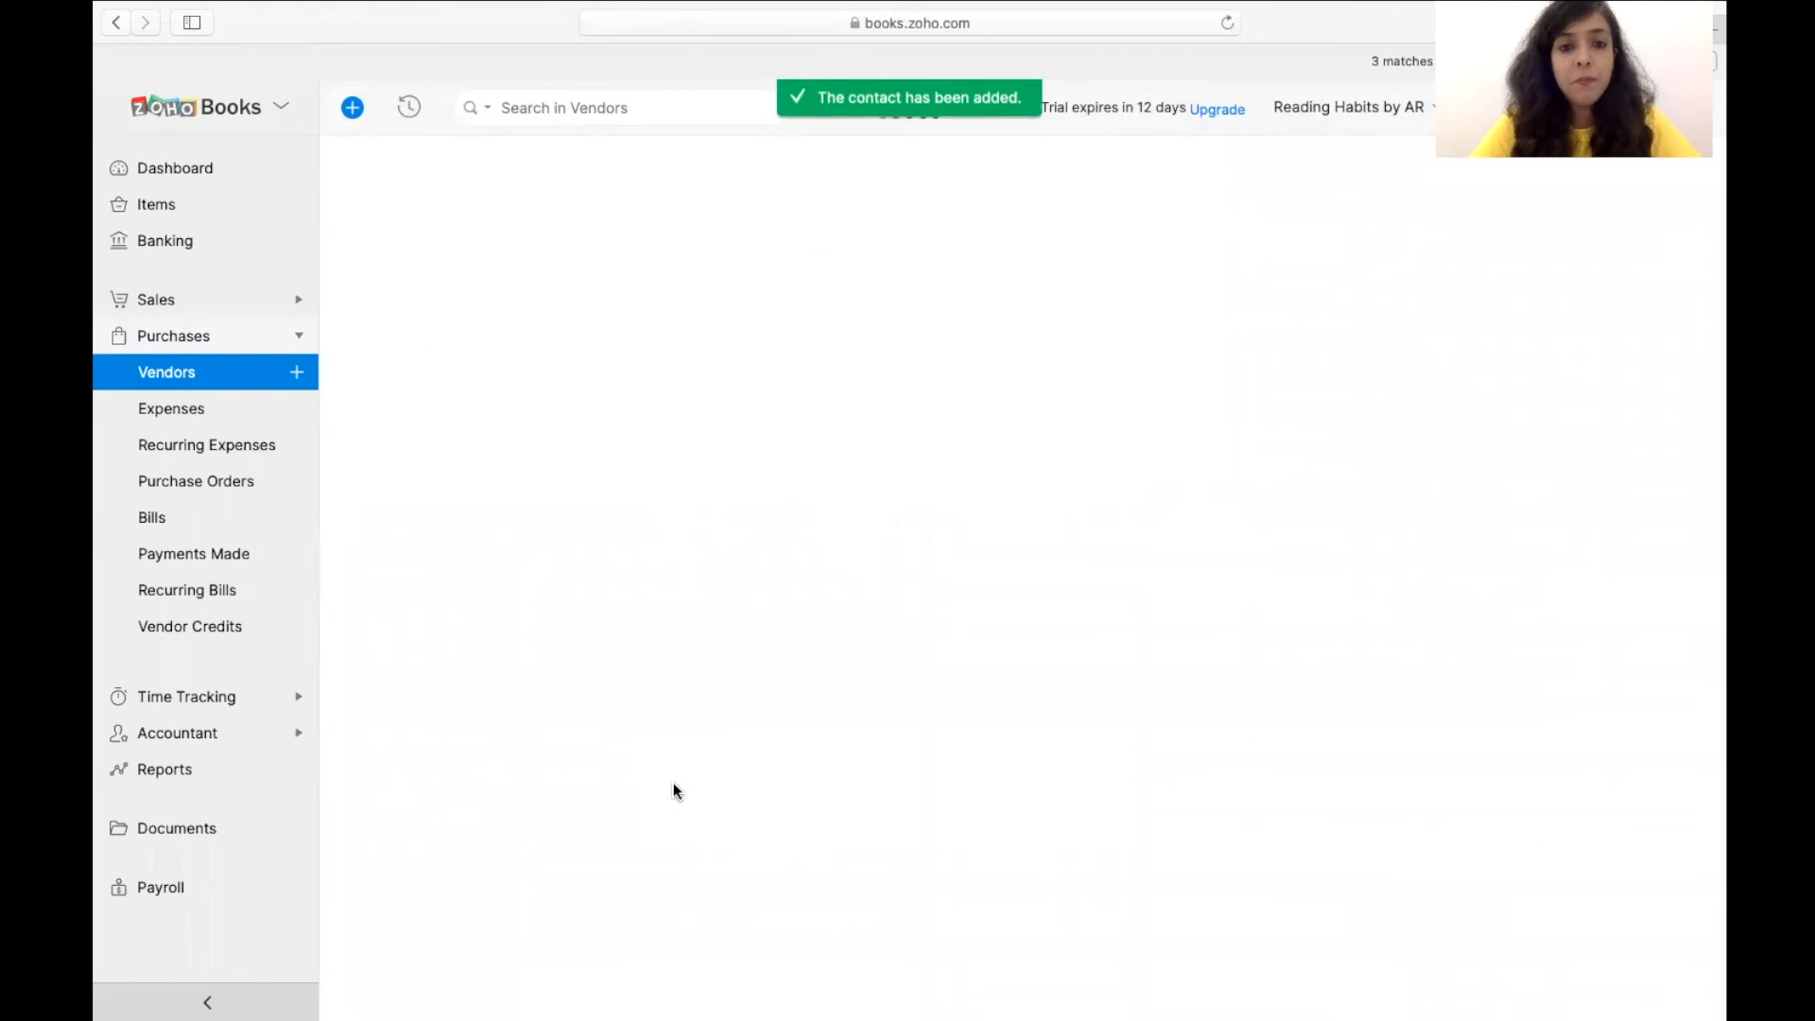
Step: Start a new bill for the newly added vendor and add the item Reading Habits - Batch 18 at a rate of 1000
{"action": "left_click", "coordinate": [296, 517]}
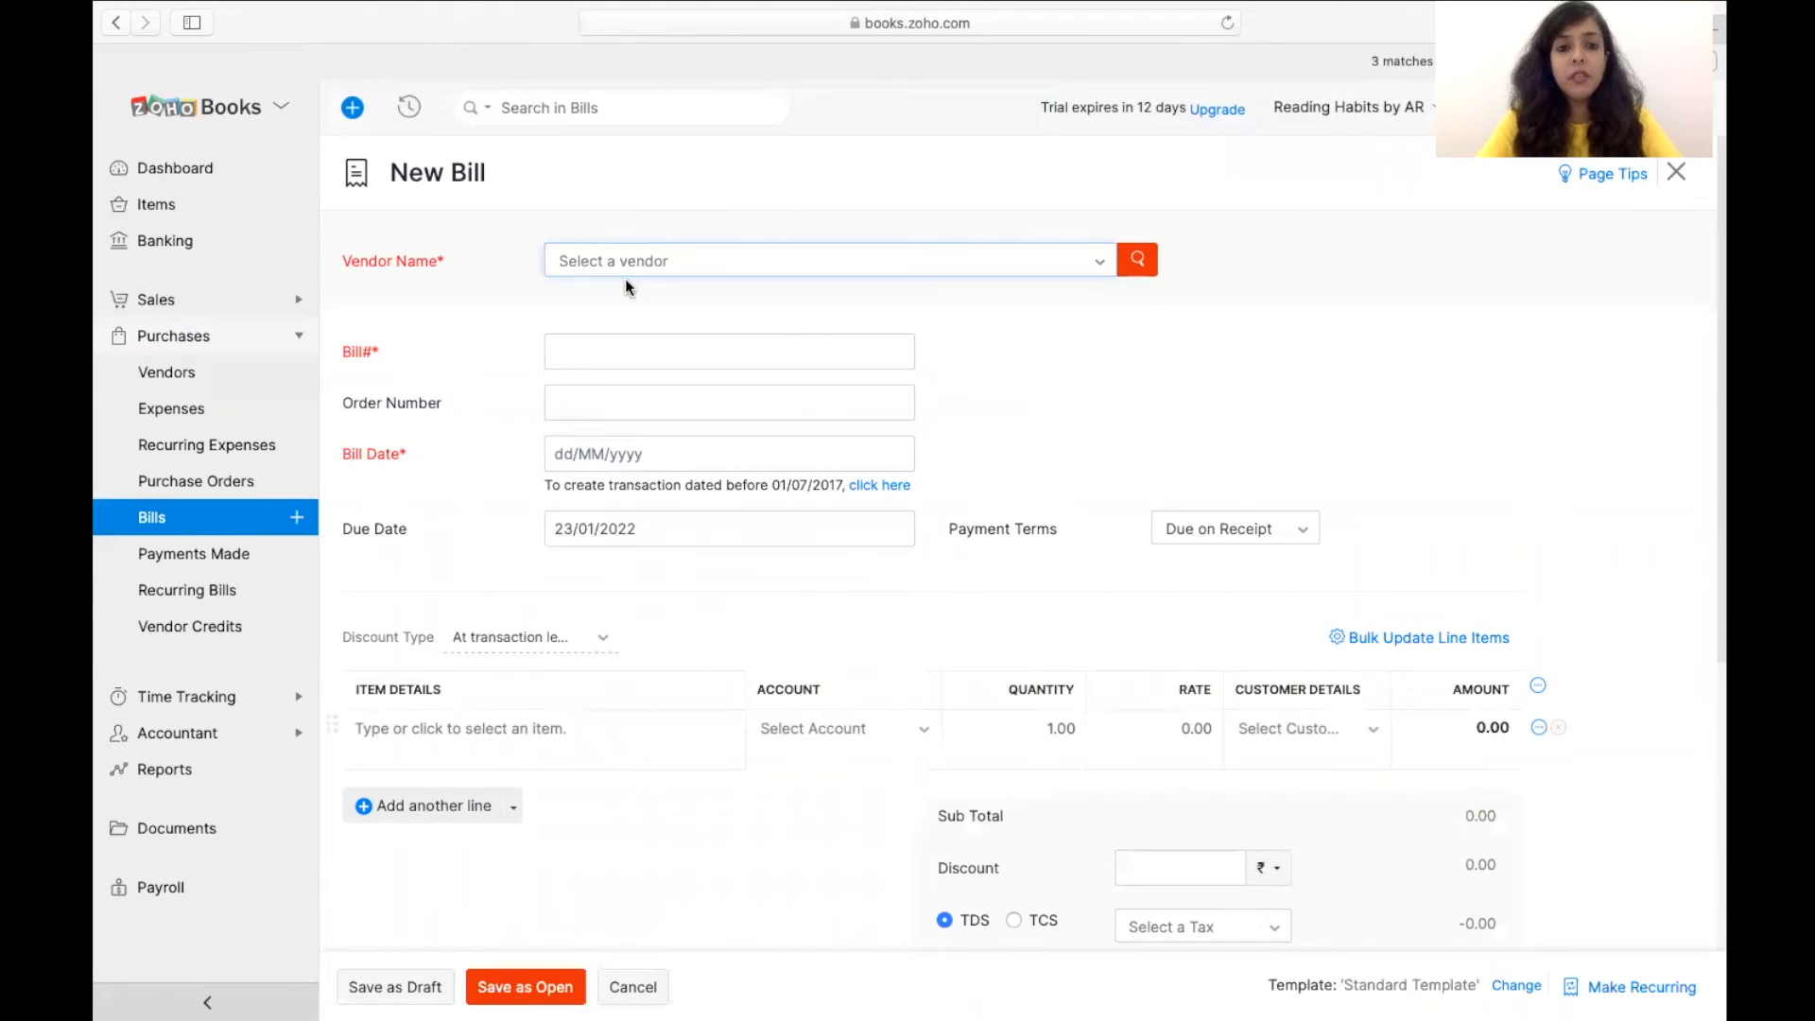
{"action": "left_click", "coordinate": [615, 267]}
{"action": "left_click", "coordinate": [605, 349]}
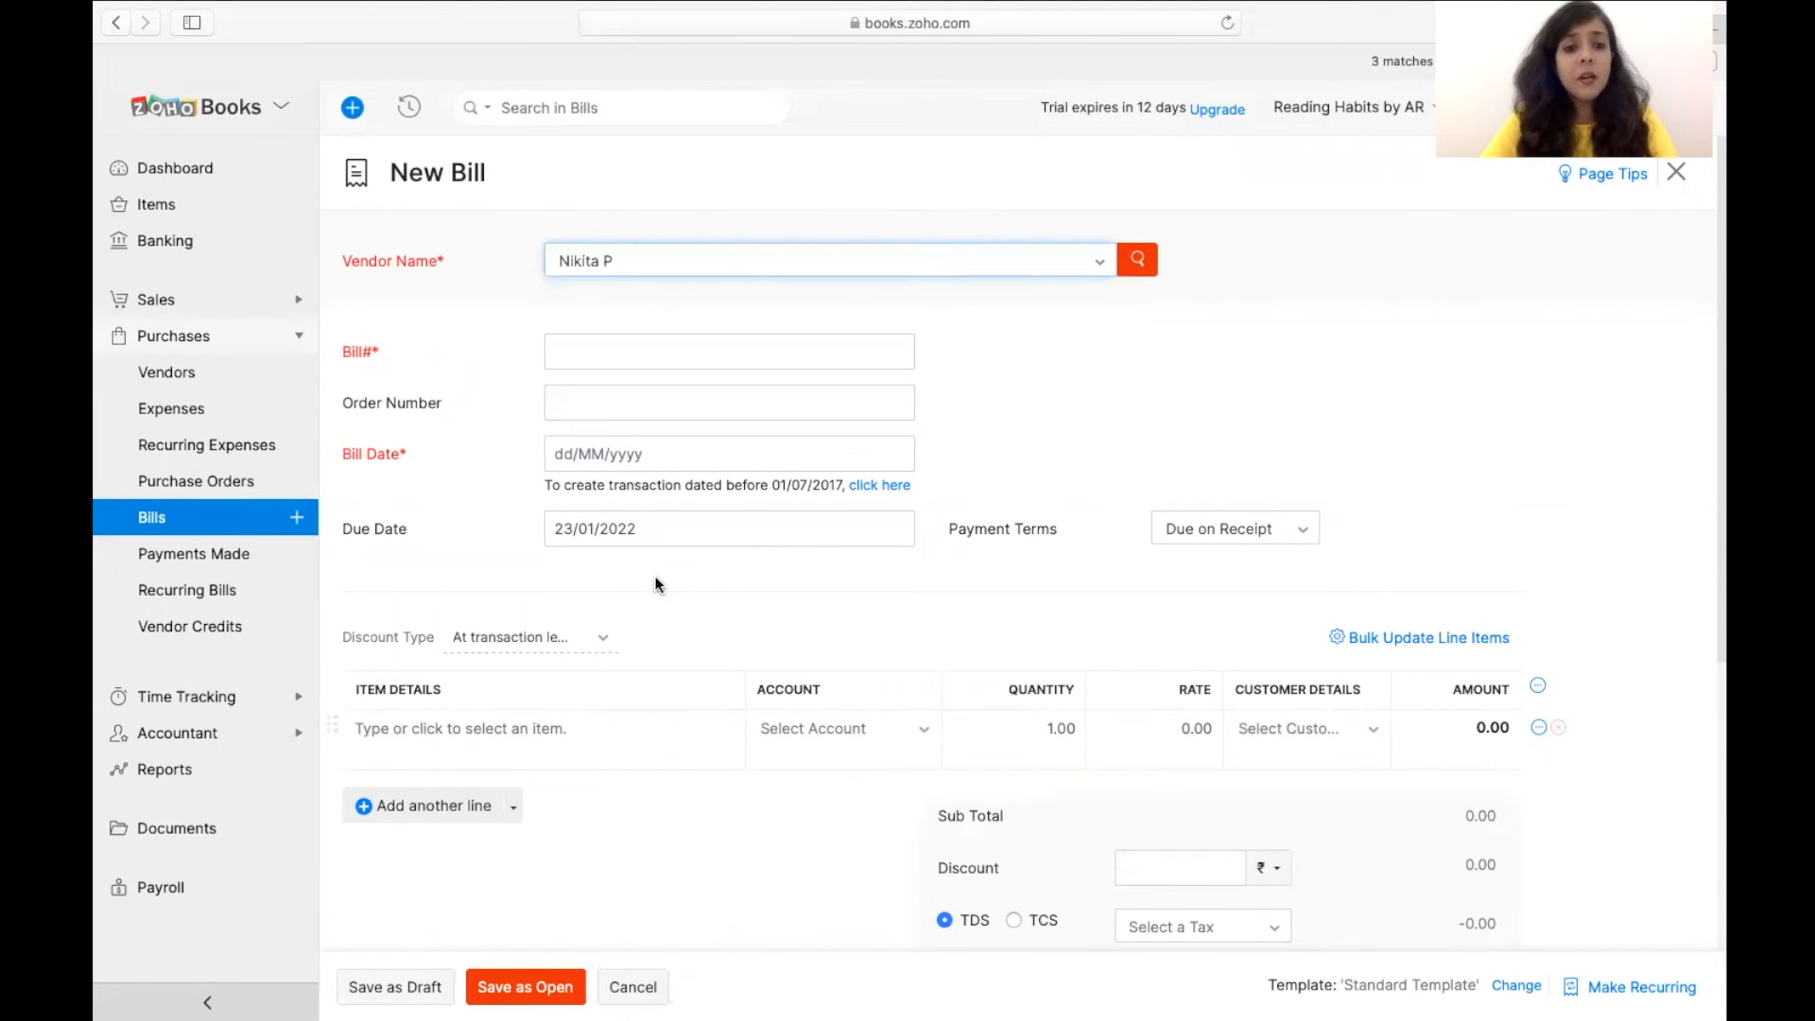
{"action": "left_click", "coordinate": [510, 727]}
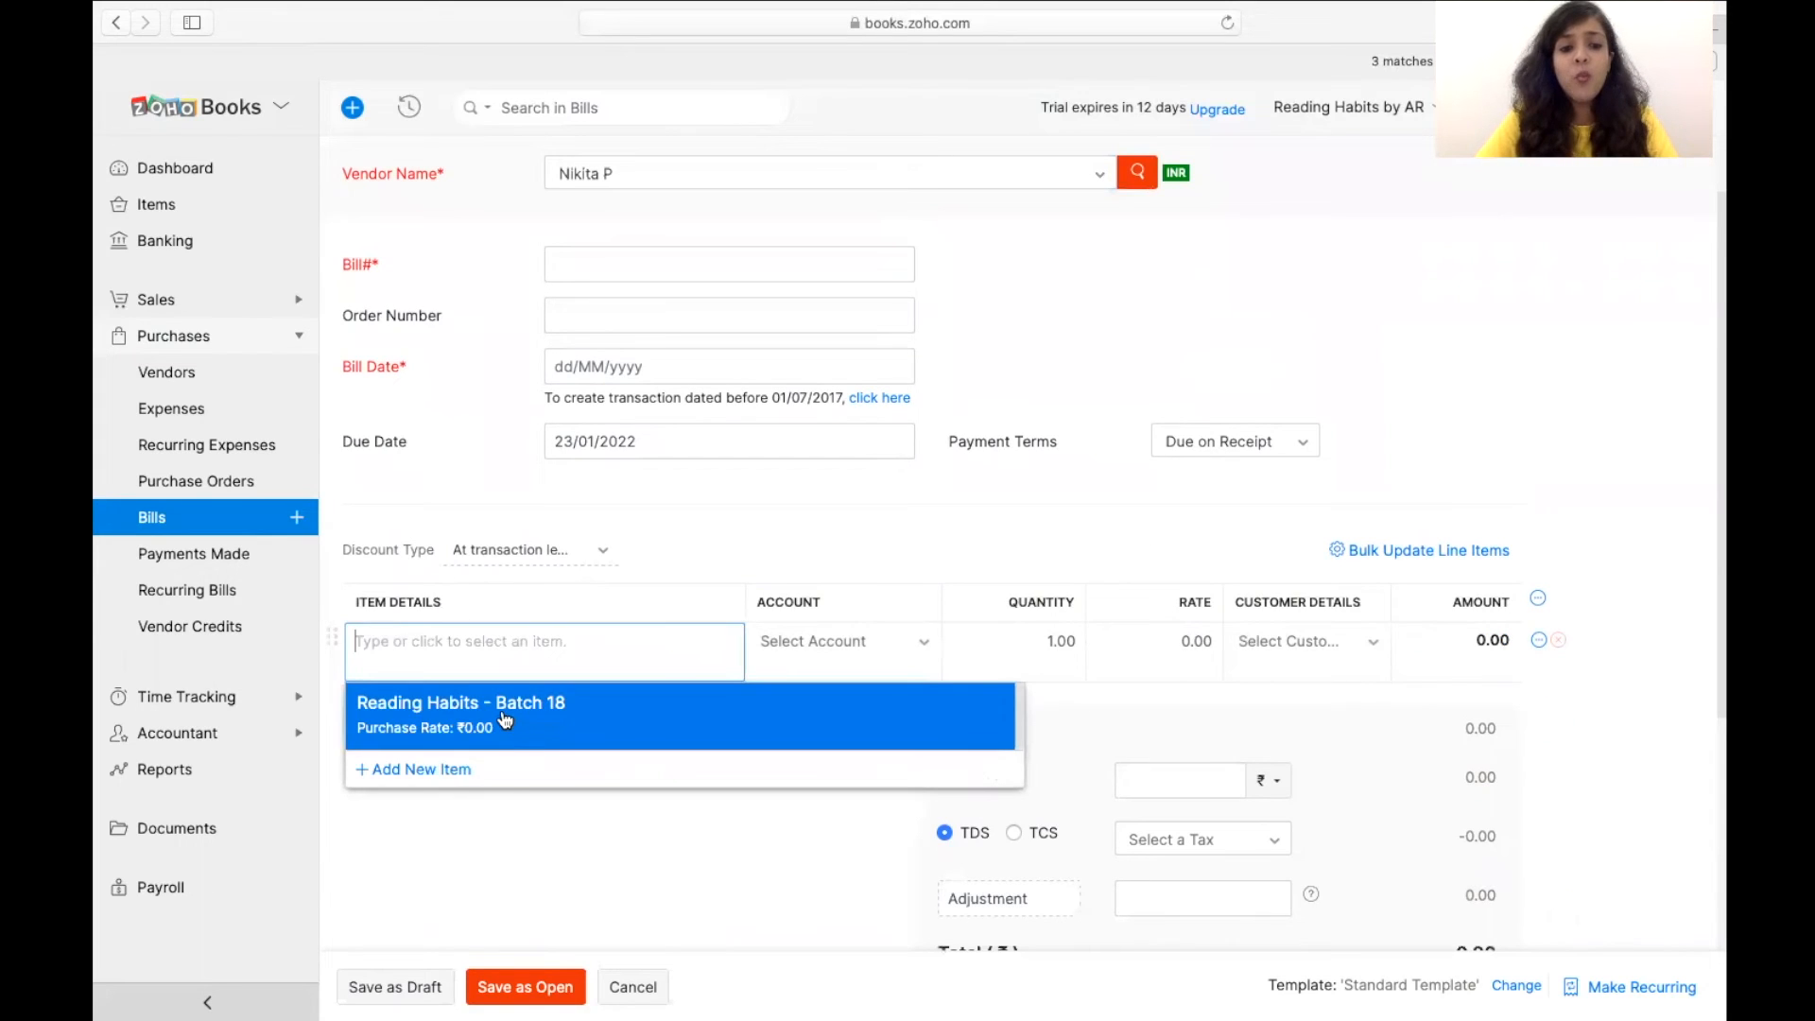
{"action": "left_click", "coordinate": [506, 721]}
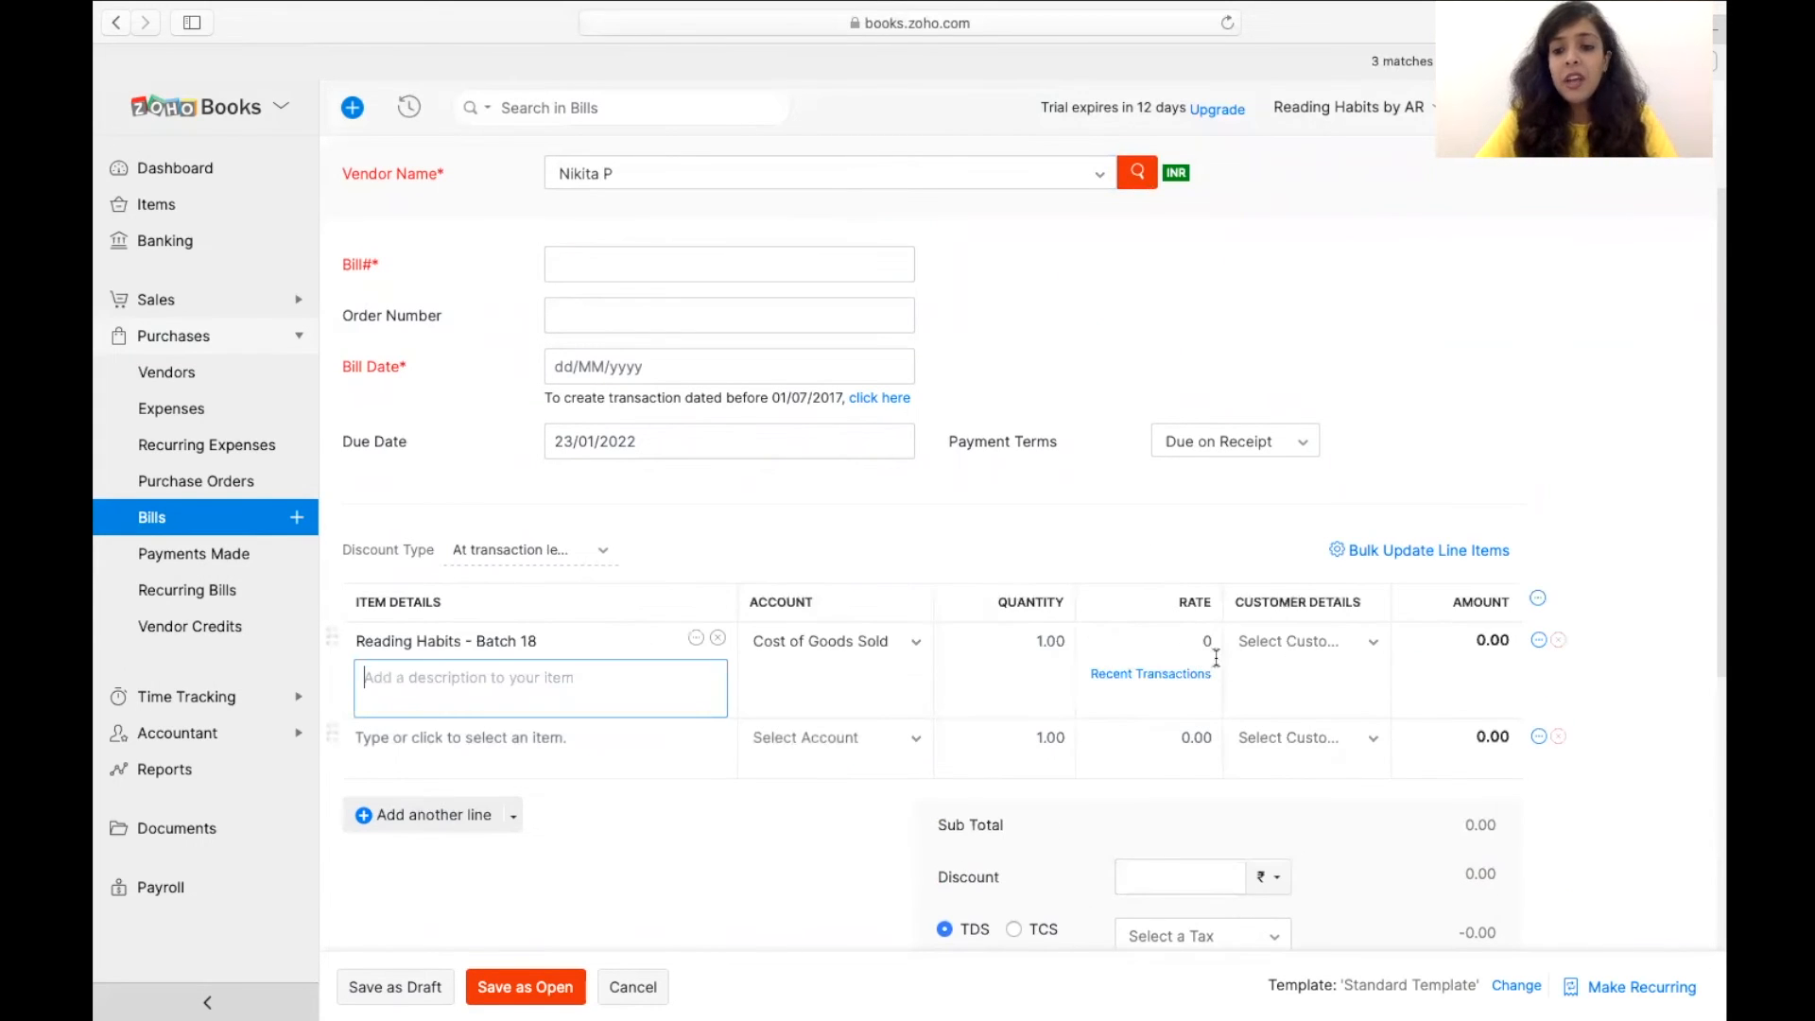
{"action": "left_click", "coordinate": [1201, 641]}
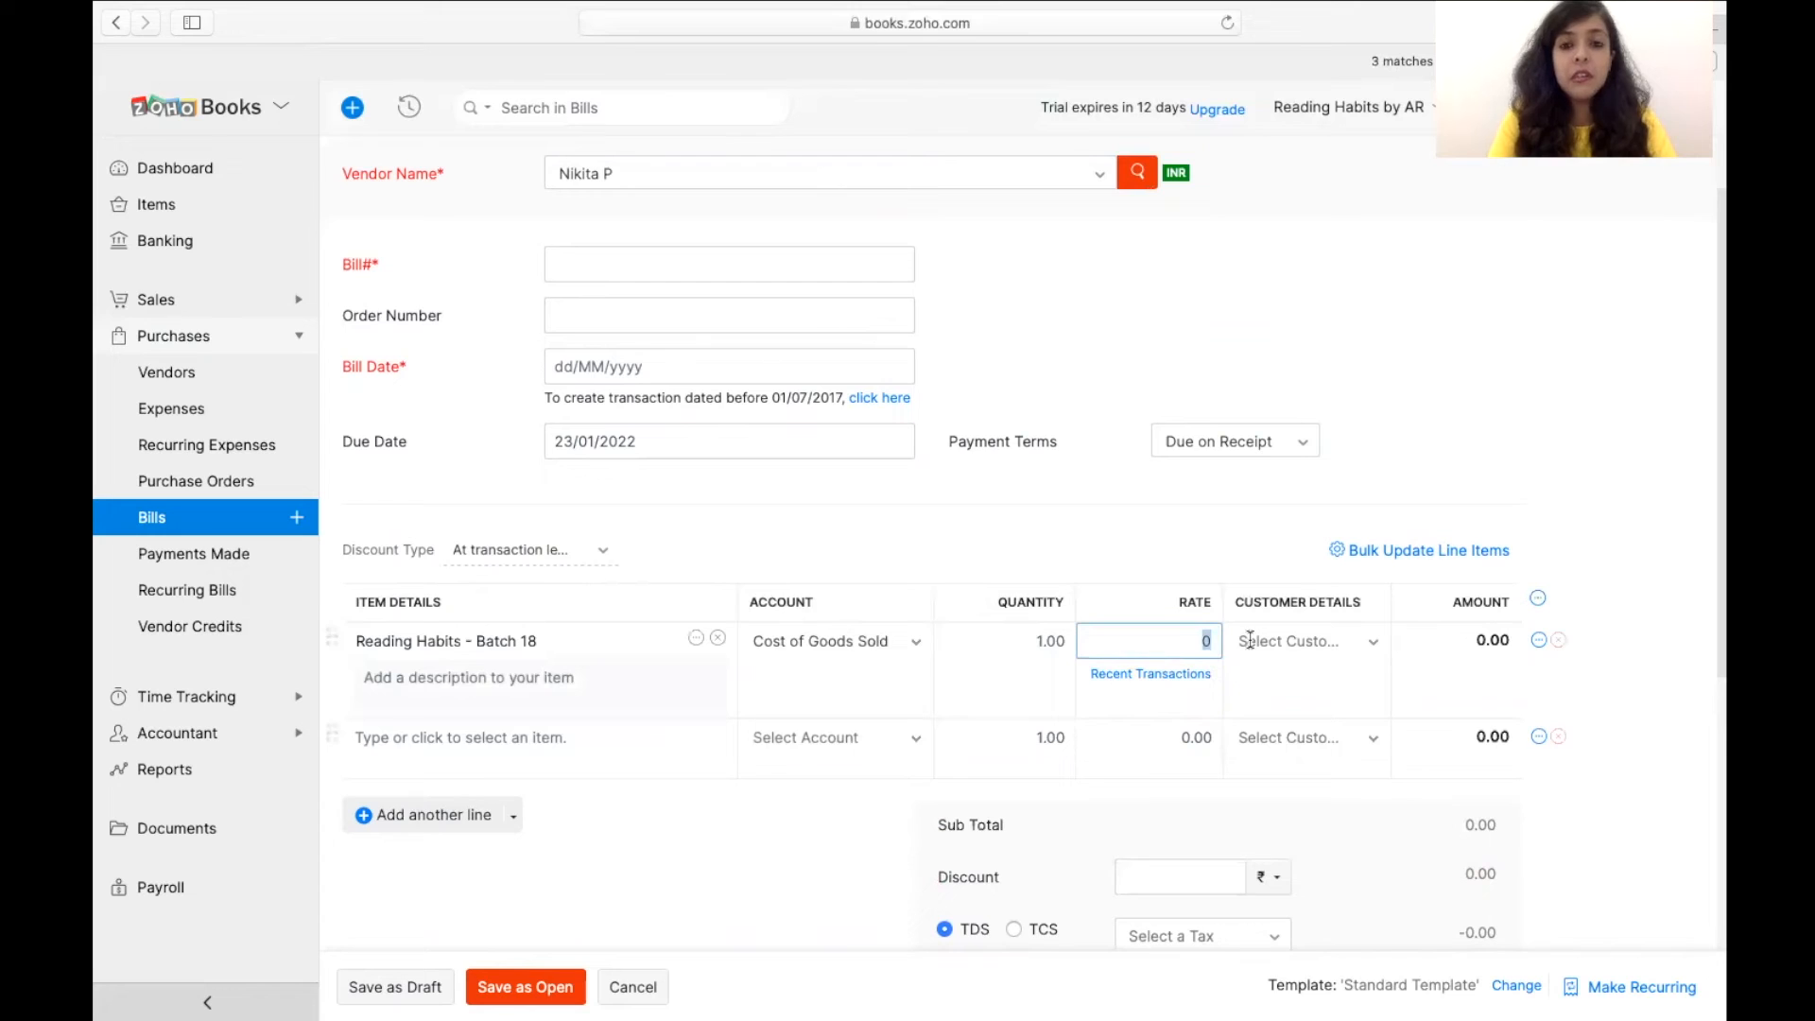
{"action": "type", "text": "1000"}
{"action": "key", "text": "Tab"}
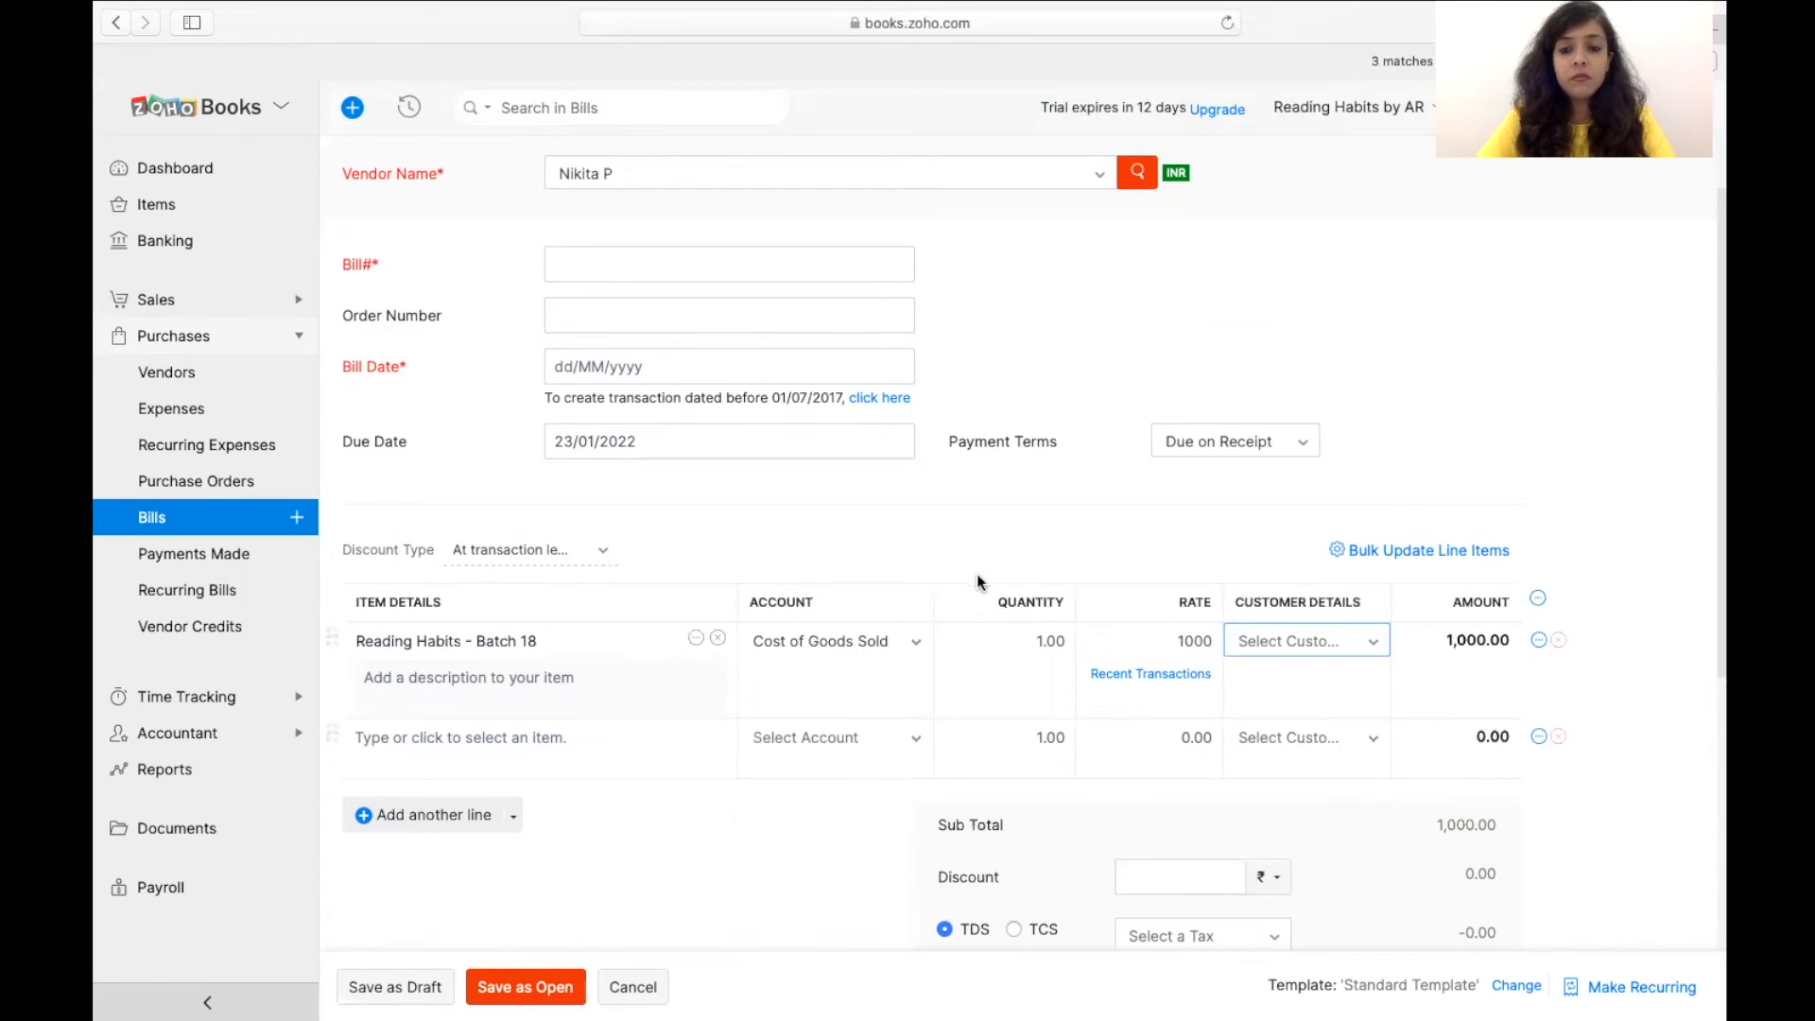
Step: Set the bill number to 1001 and the bill date to 01/01/2022, and save the bill as a draft
{"action": "left_click", "coordinate": [397, 987]}
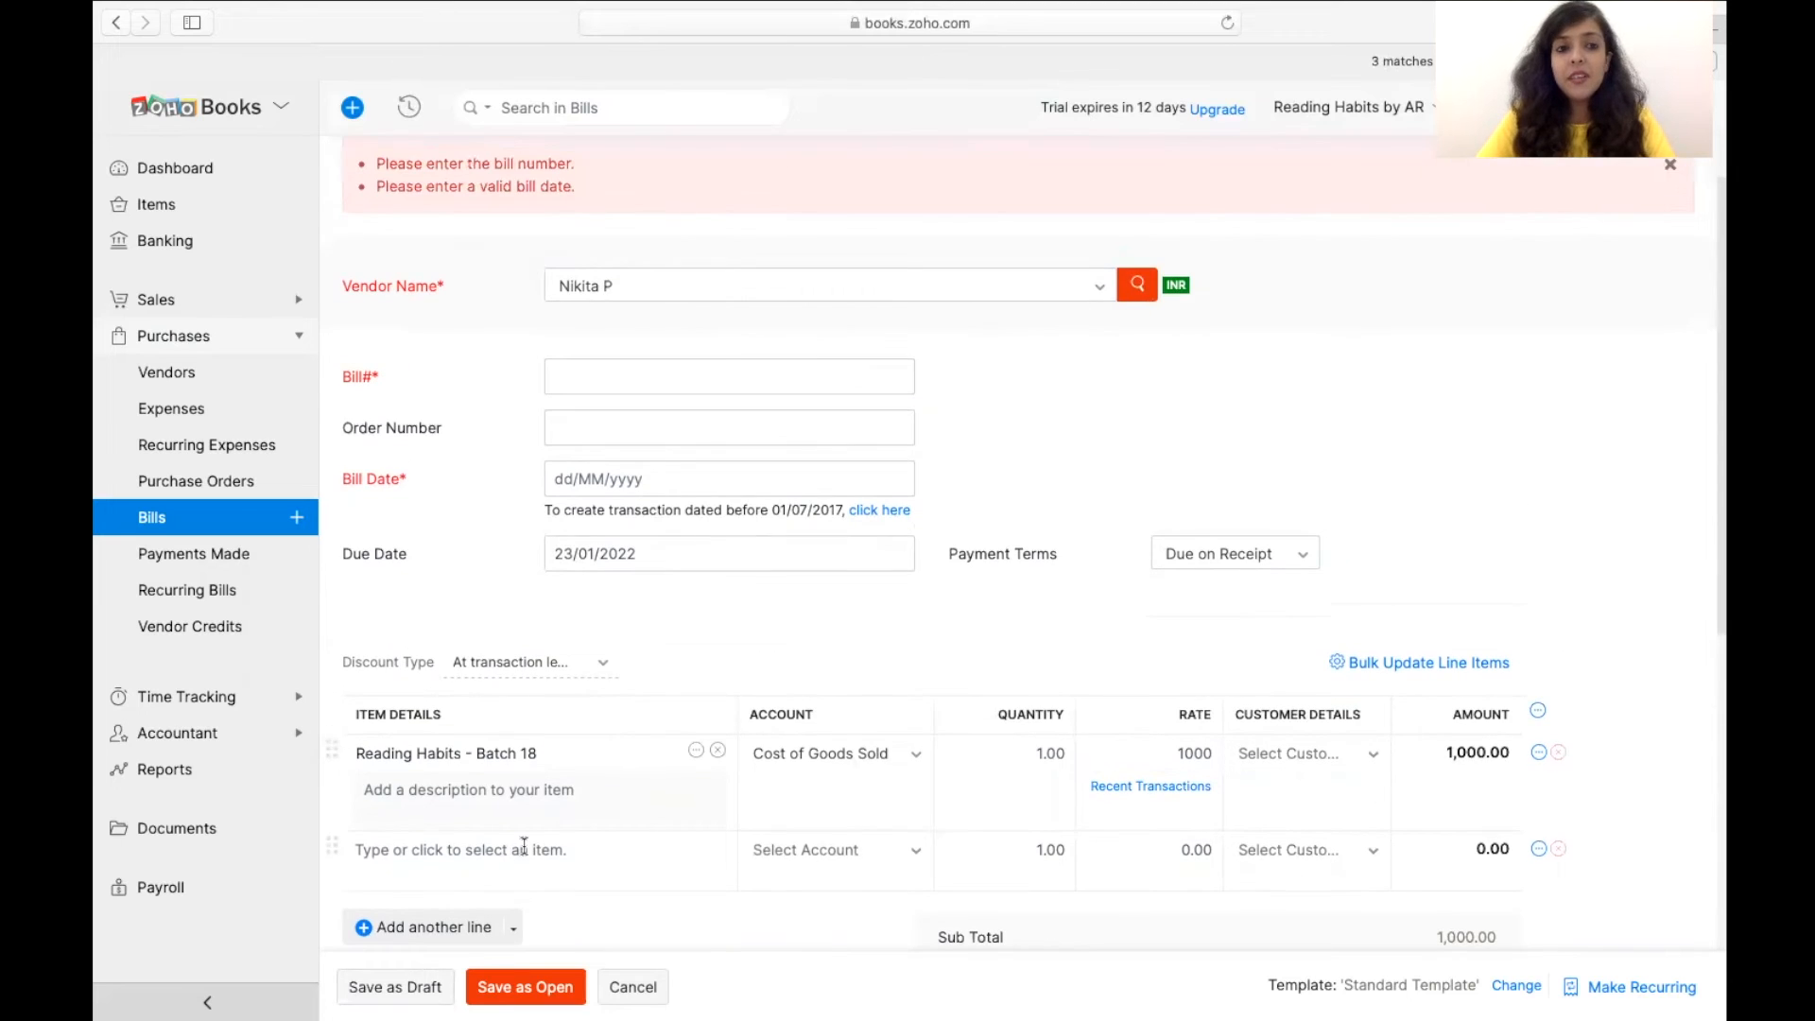
{"action": "scroll", "coordinate": [628, 728], "scroll_direction": "up", "scroll_amount": 2}
{"action": "left_click", "coordinate": [590, 456]}
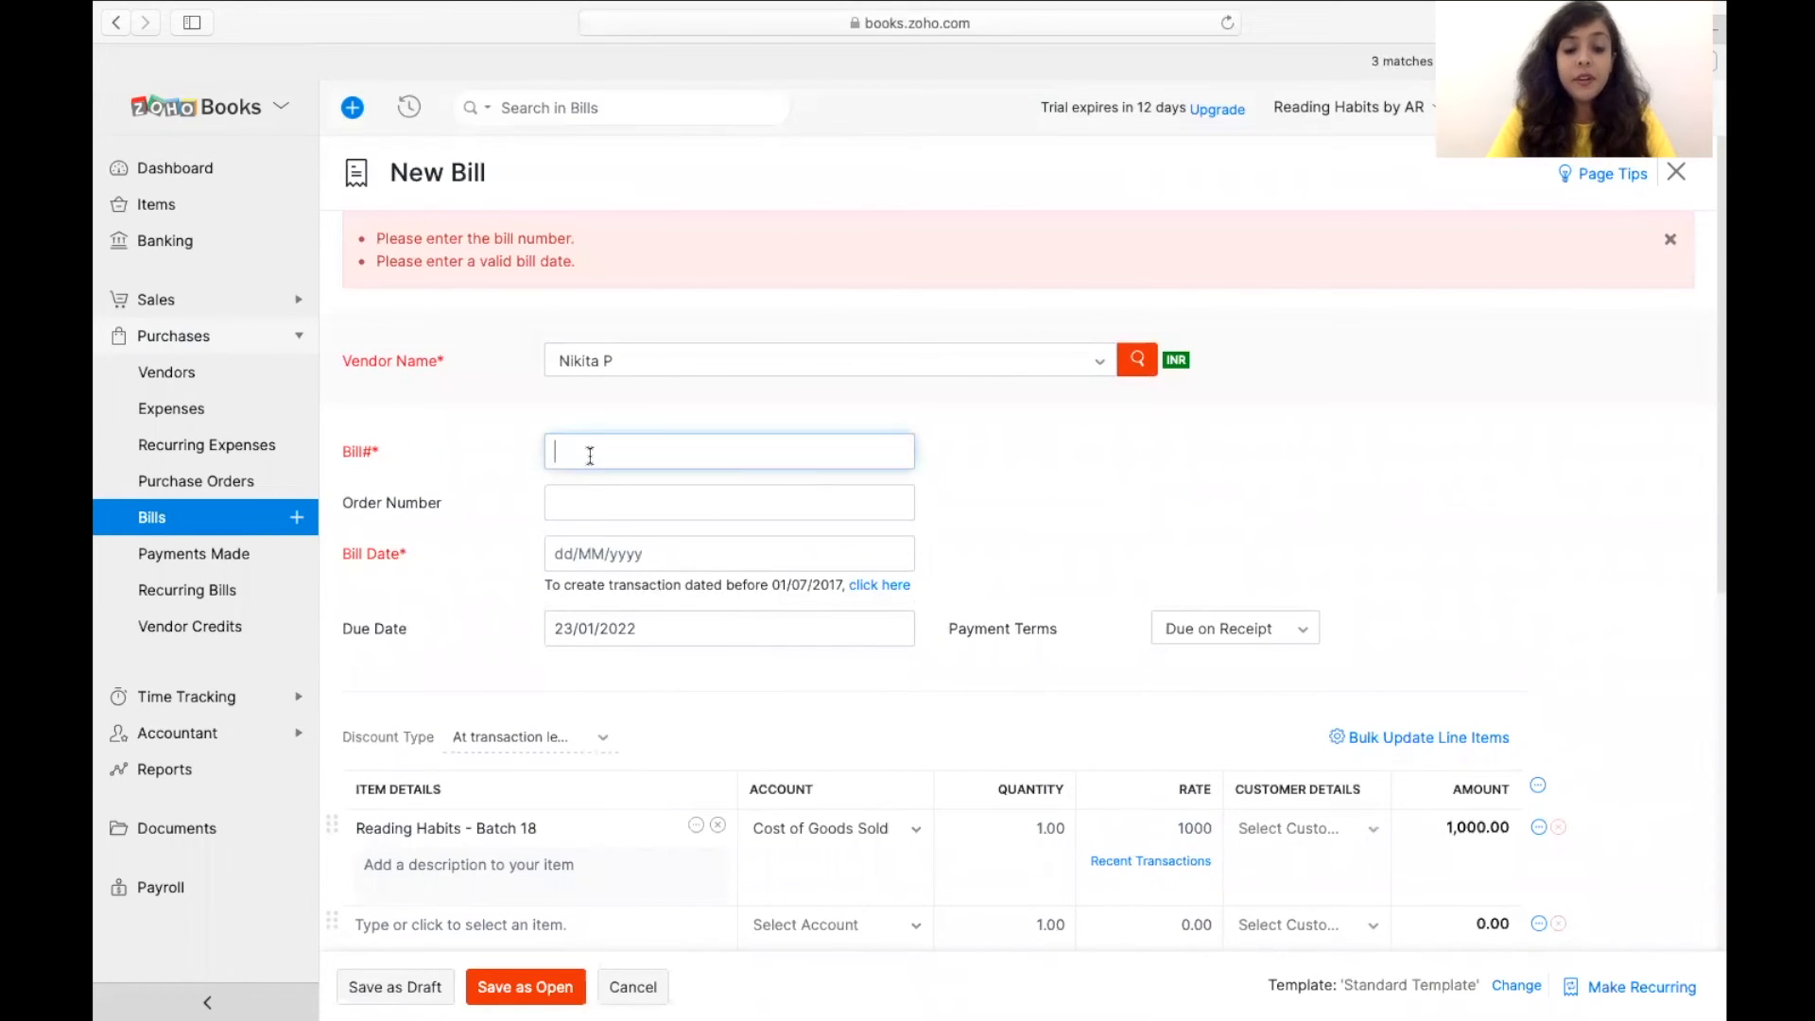
{"action": "type", "text": "1001"}
{"action": "key", "text": "Tab"}
{"action": "key", "text": "Tab"}
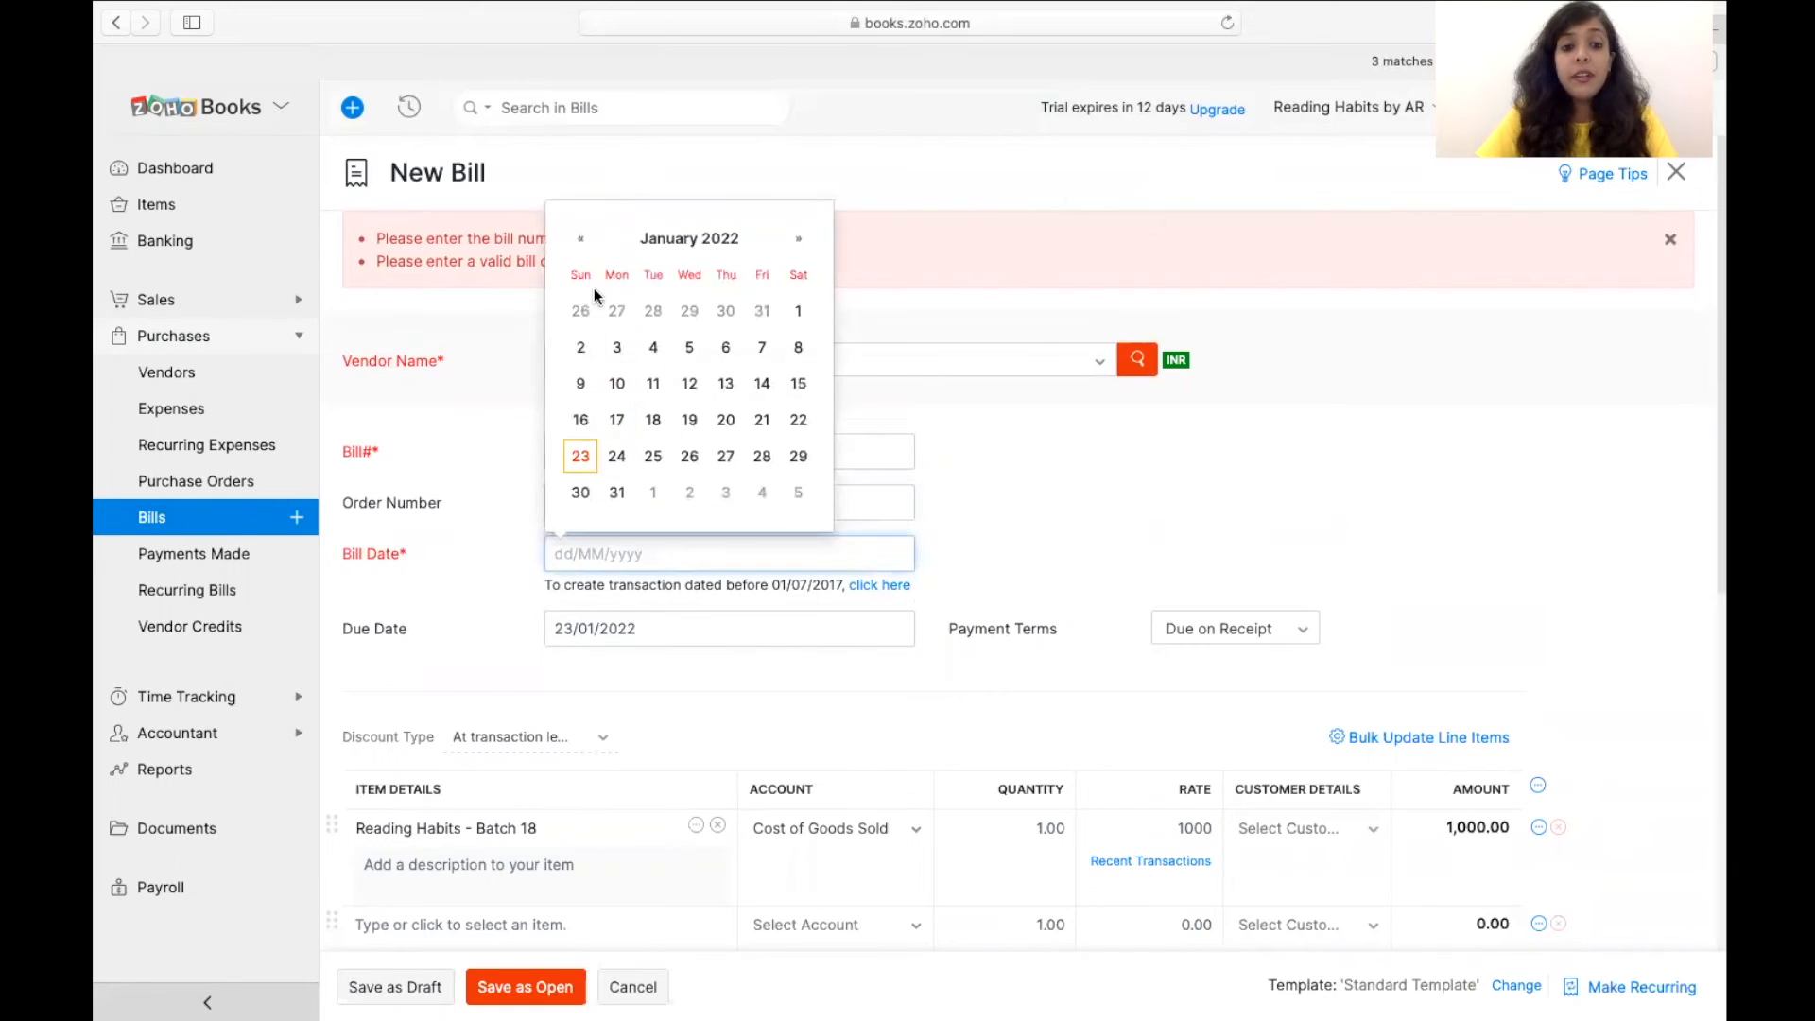
{"action": "left_click", "coordinate": [804, 311]}
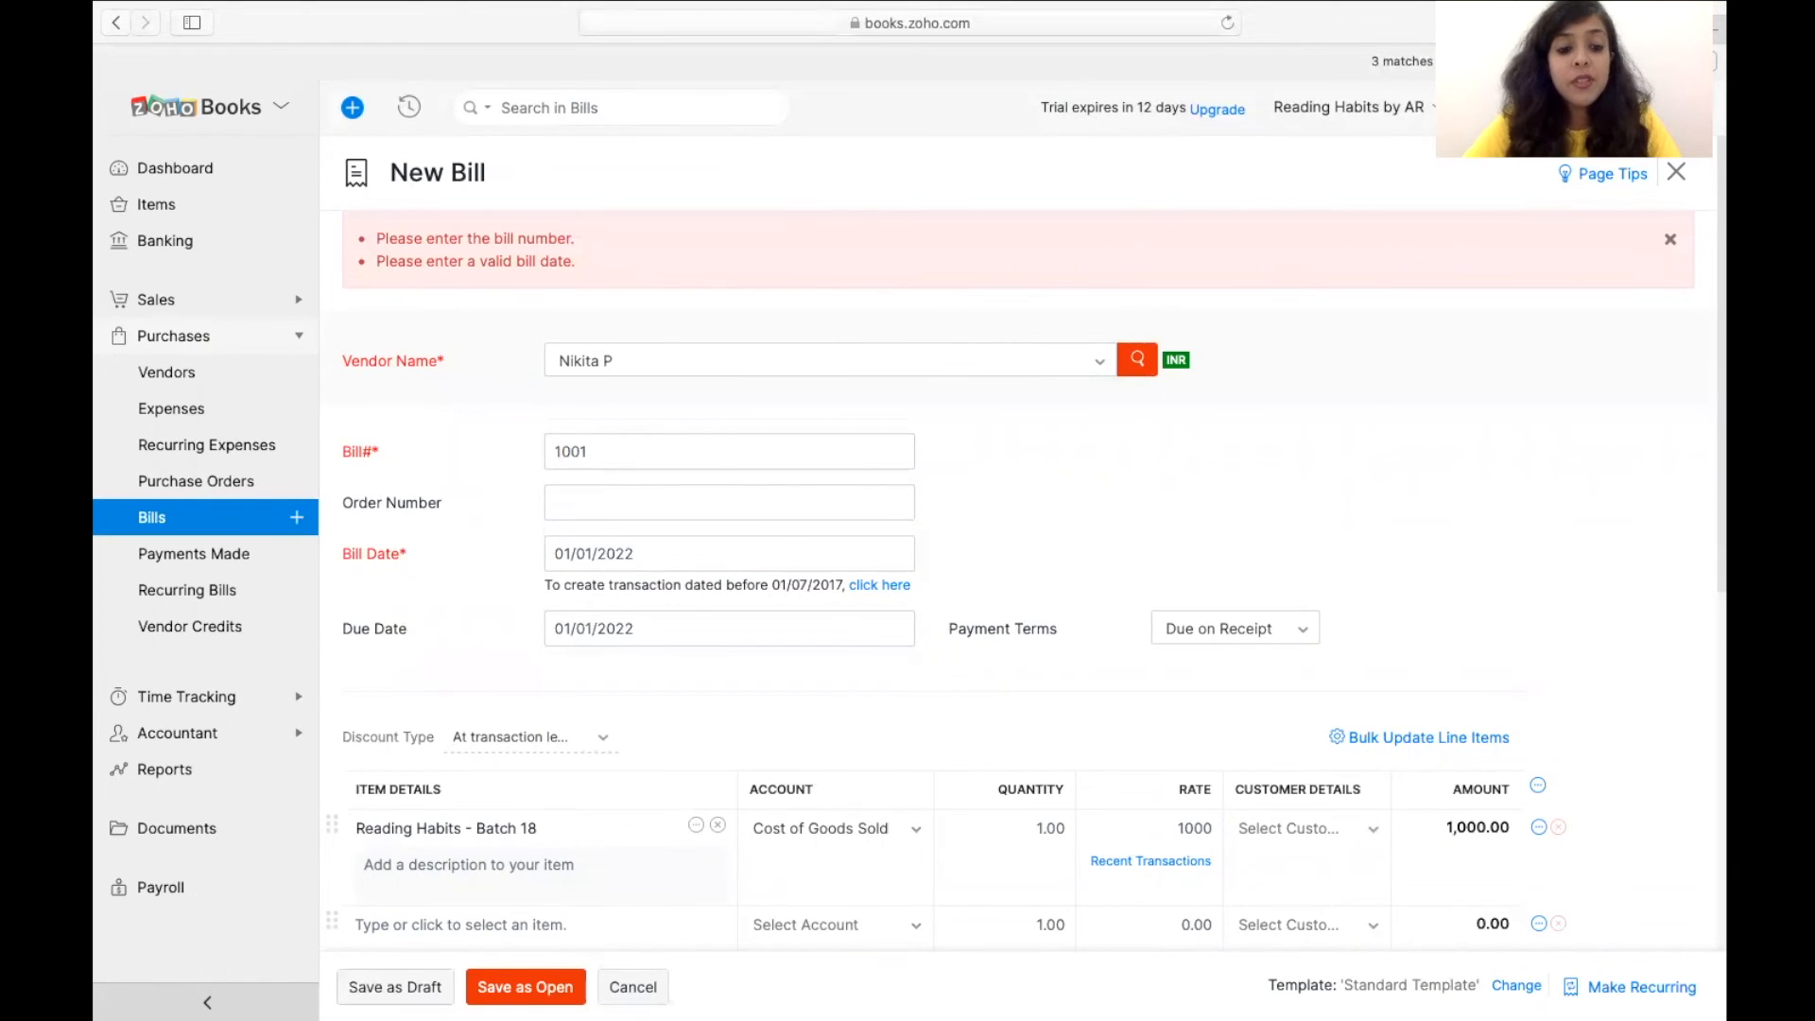
{"action": "left_click", "coordinate": [395, 987]}
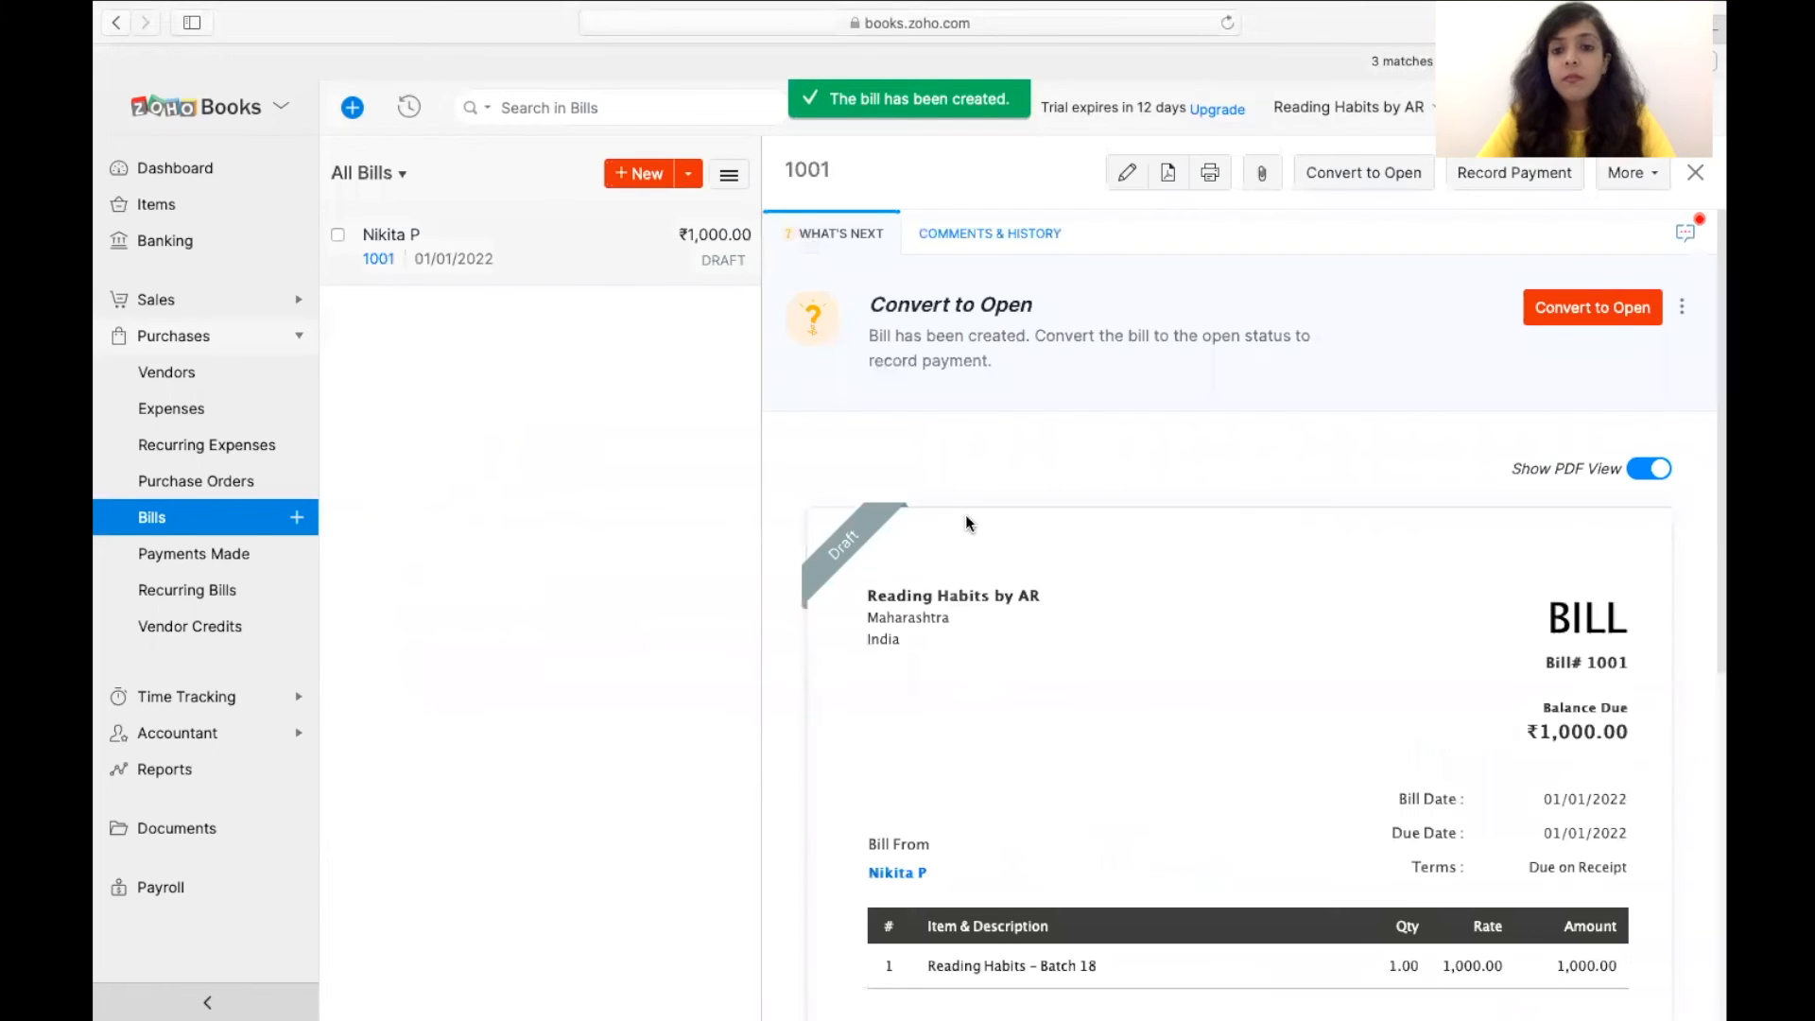
Step: Convert bill 1001 to open status and examine the debit and credit entries in its journal
{"action": "left_click", "coordinate": [1385, 179]}
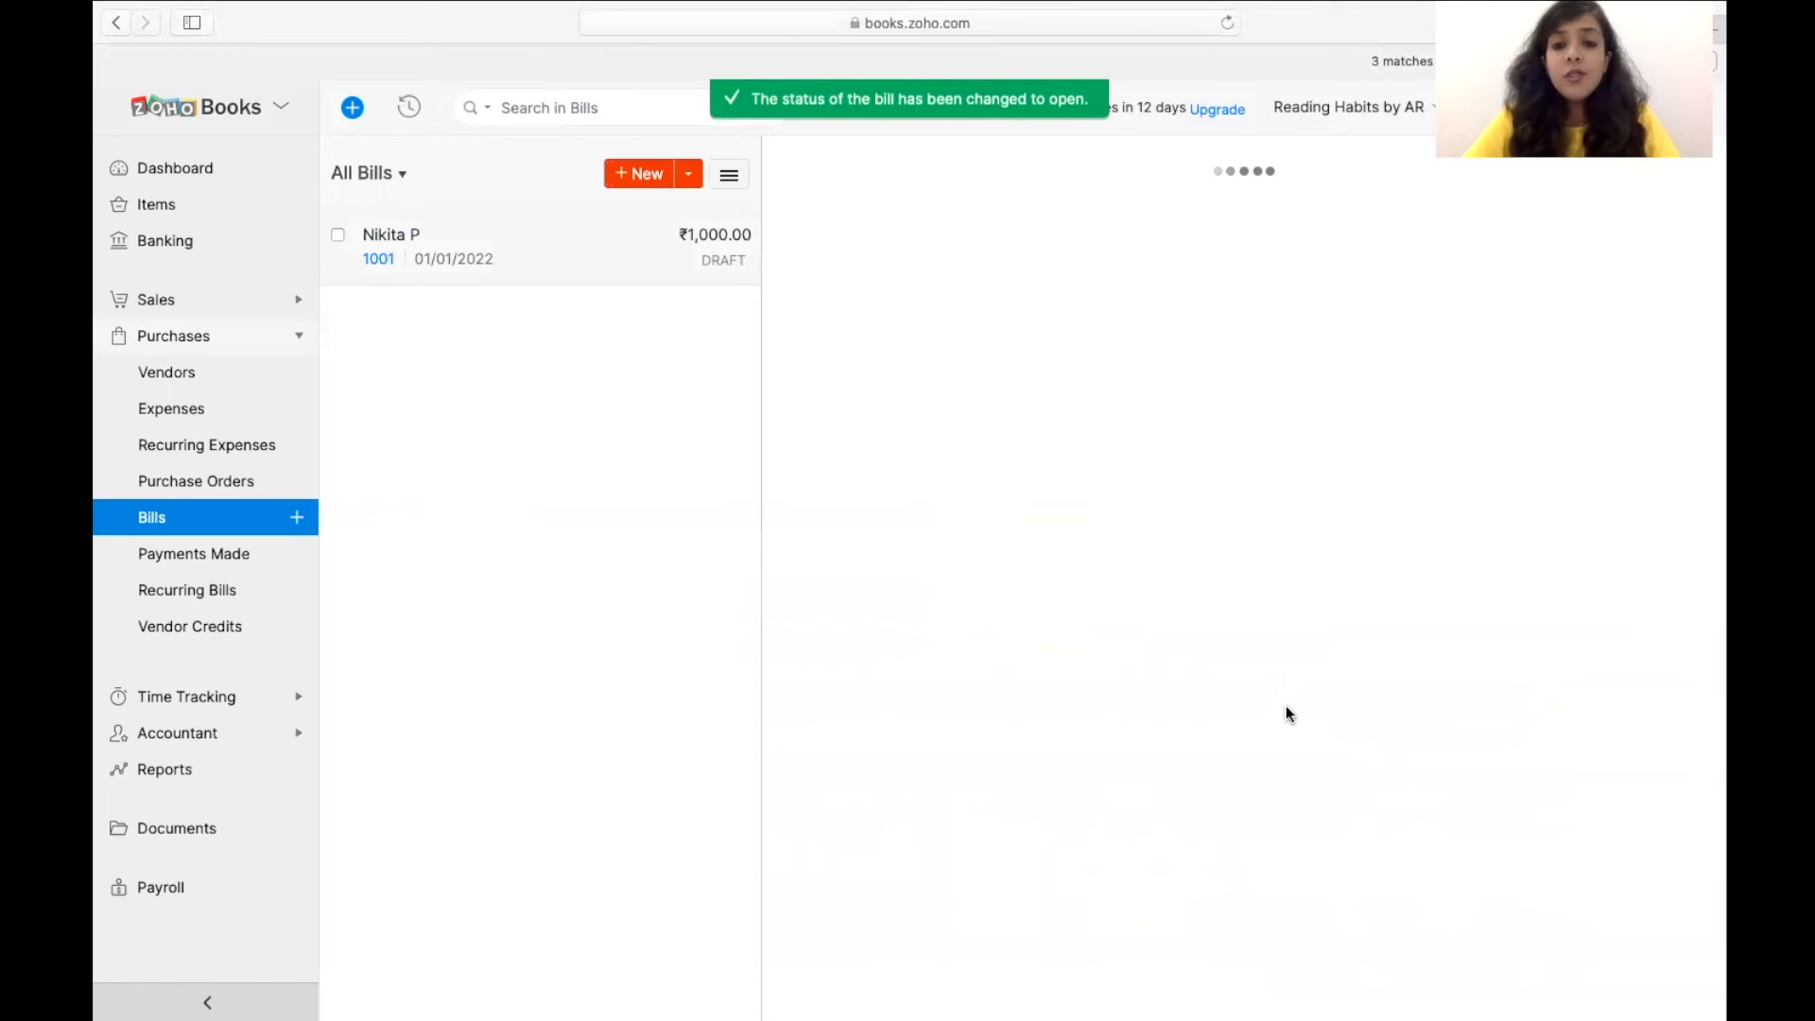
{"action": "scroll", "coordinate": [1291, 696], "scroll_direction": "down", "scroll_amount": 7}
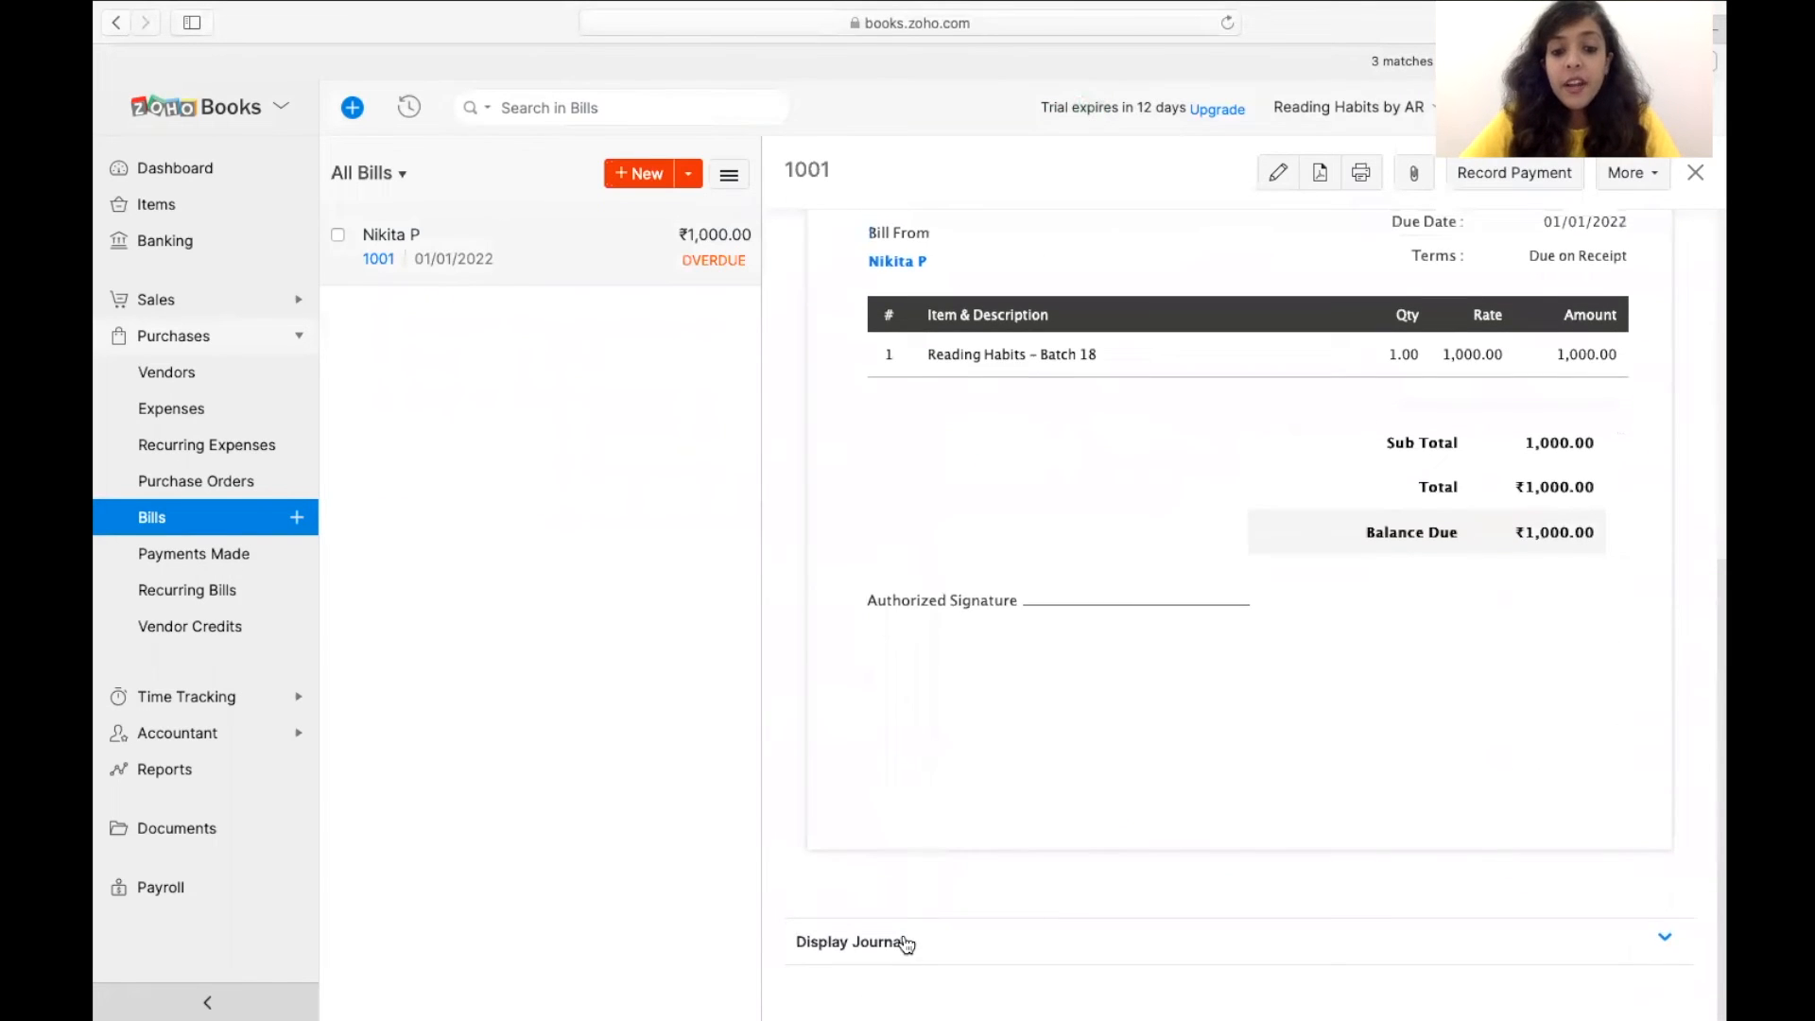
{"action": "left_click", "coordinate": [908, 945]}
{"action": "scroll", "coordinate": [908, 936], "scroll_direction": "down", "scroll_amount": 3}
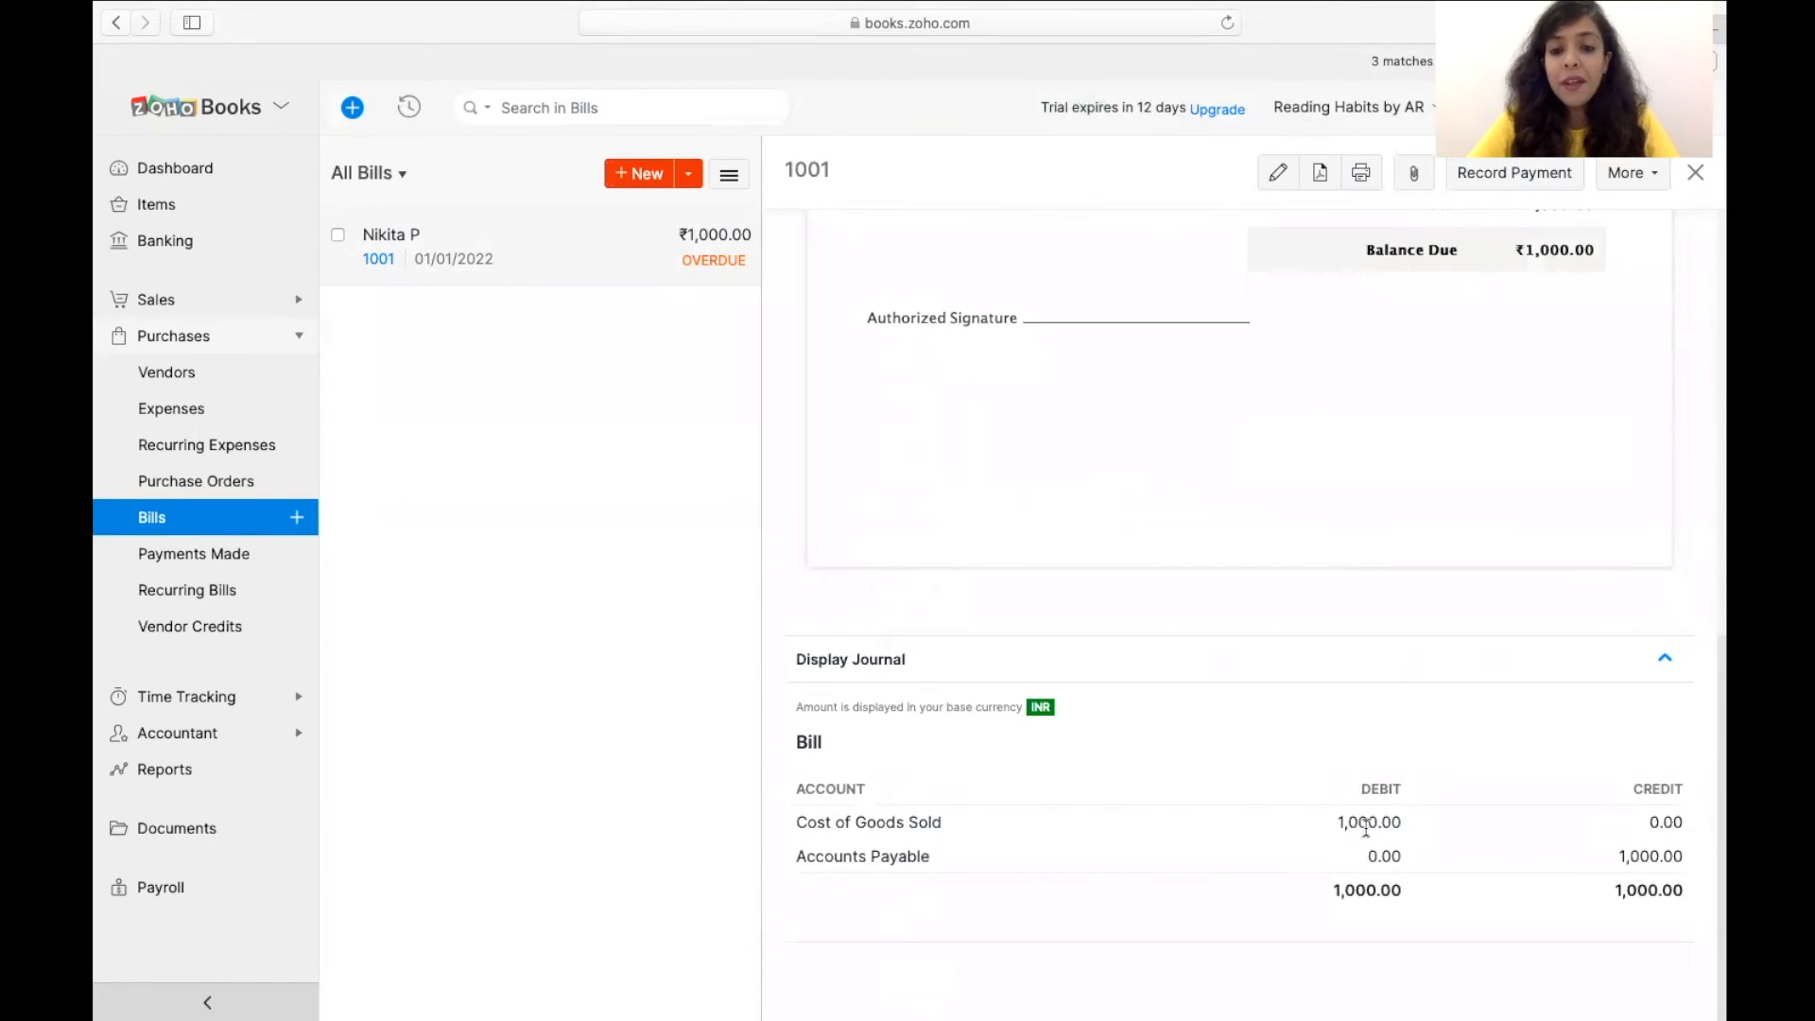
{"action": "double_click", "coordinate": [1366, 822]}
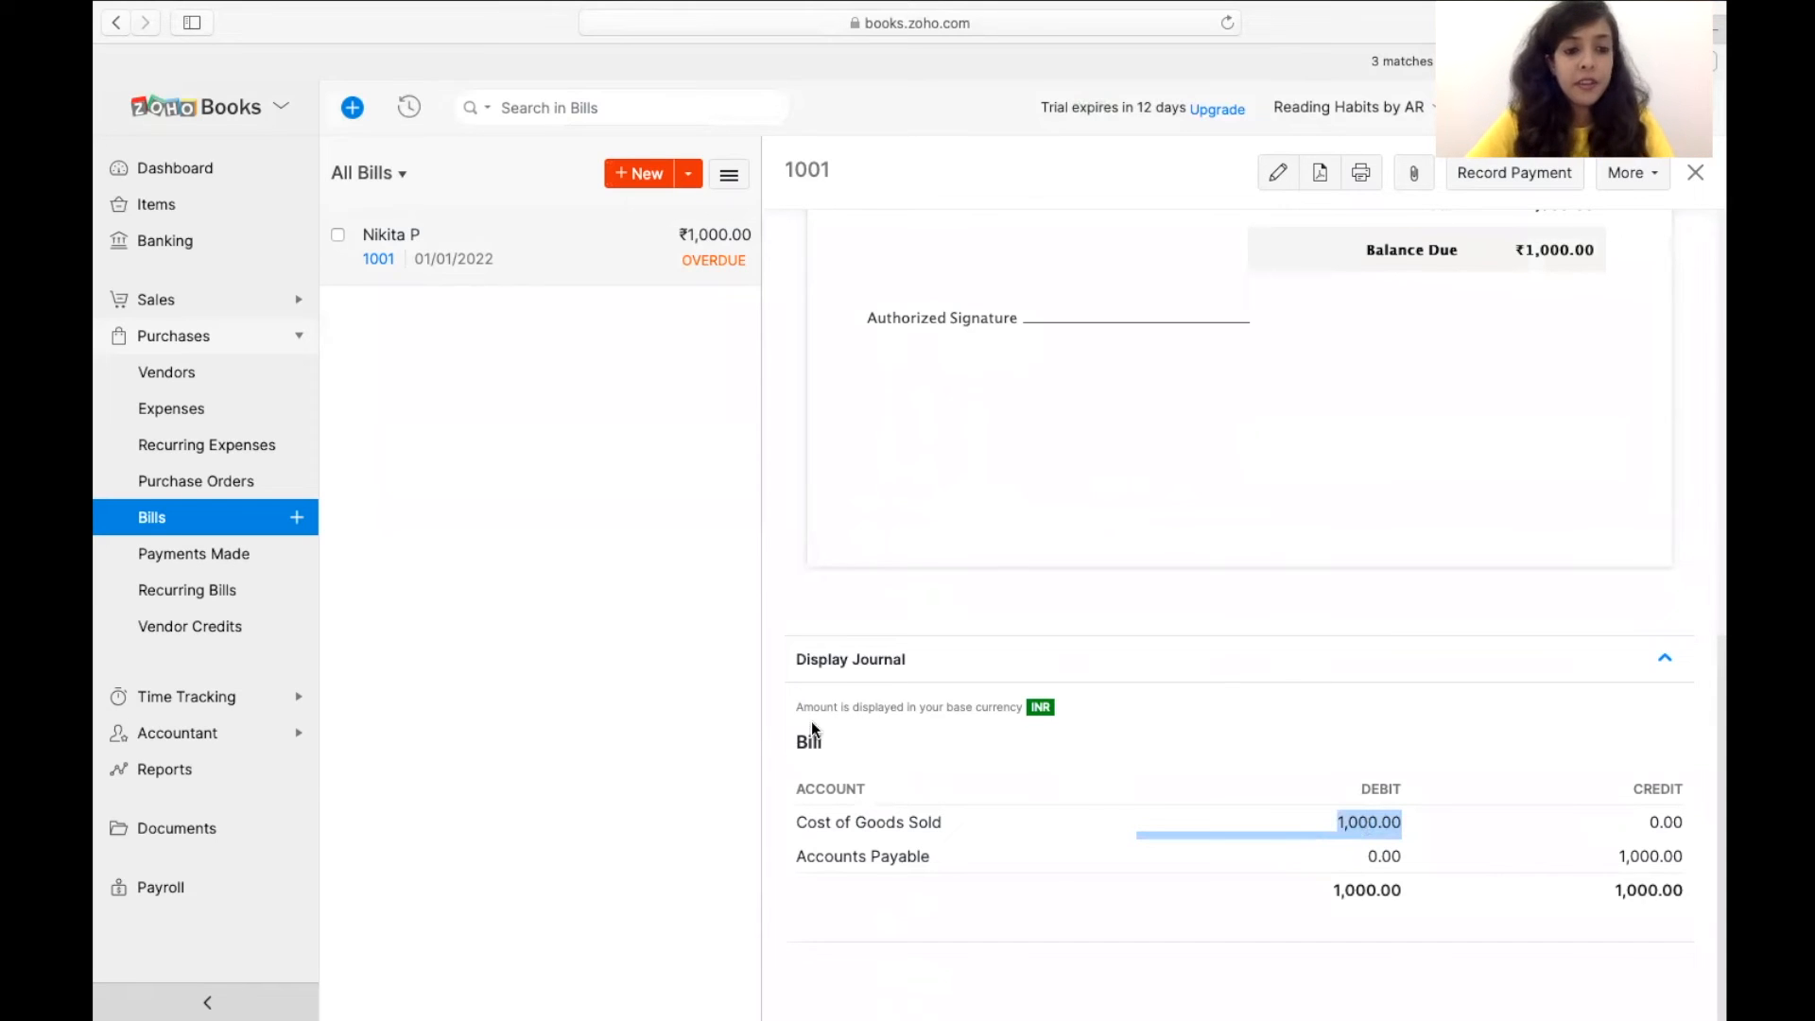
Step: Run the Profit and Loss report and examine the cost of goods sold and the net profit or loss
{"action": "left_click", "coordinate": [236, 777]}
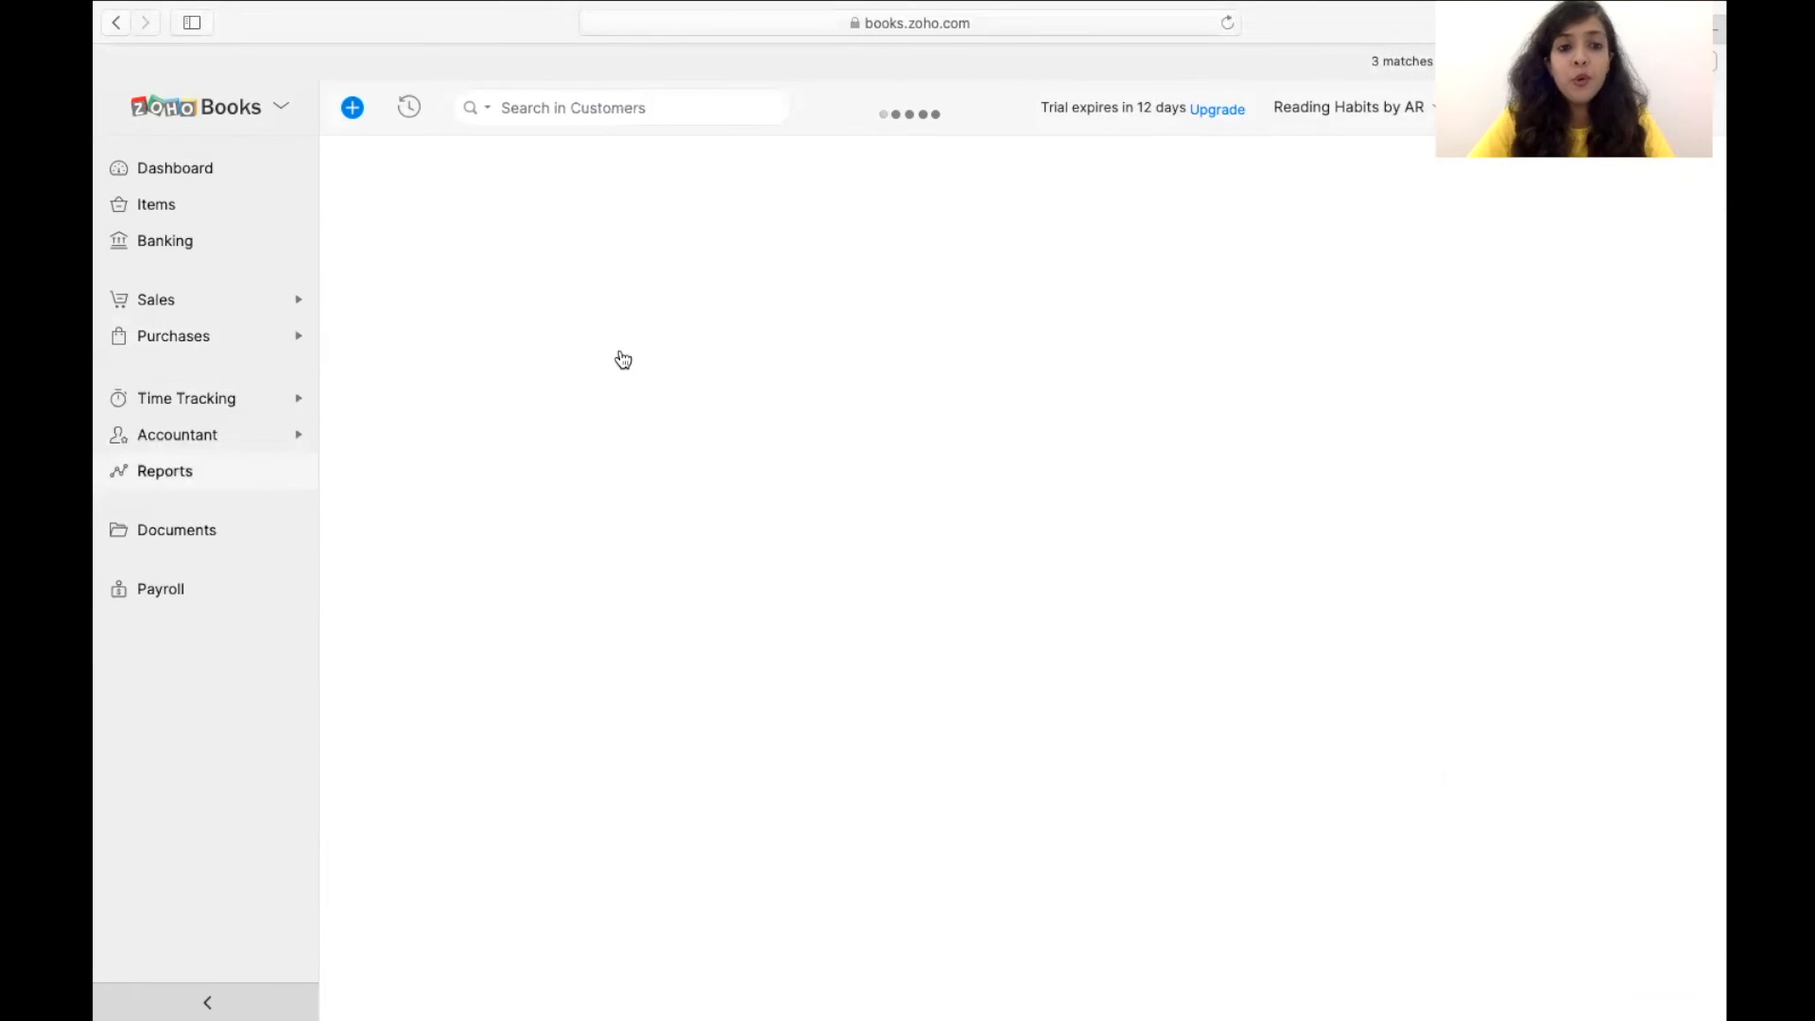
{"action": "left_click", "coordinate": [425, 378]}
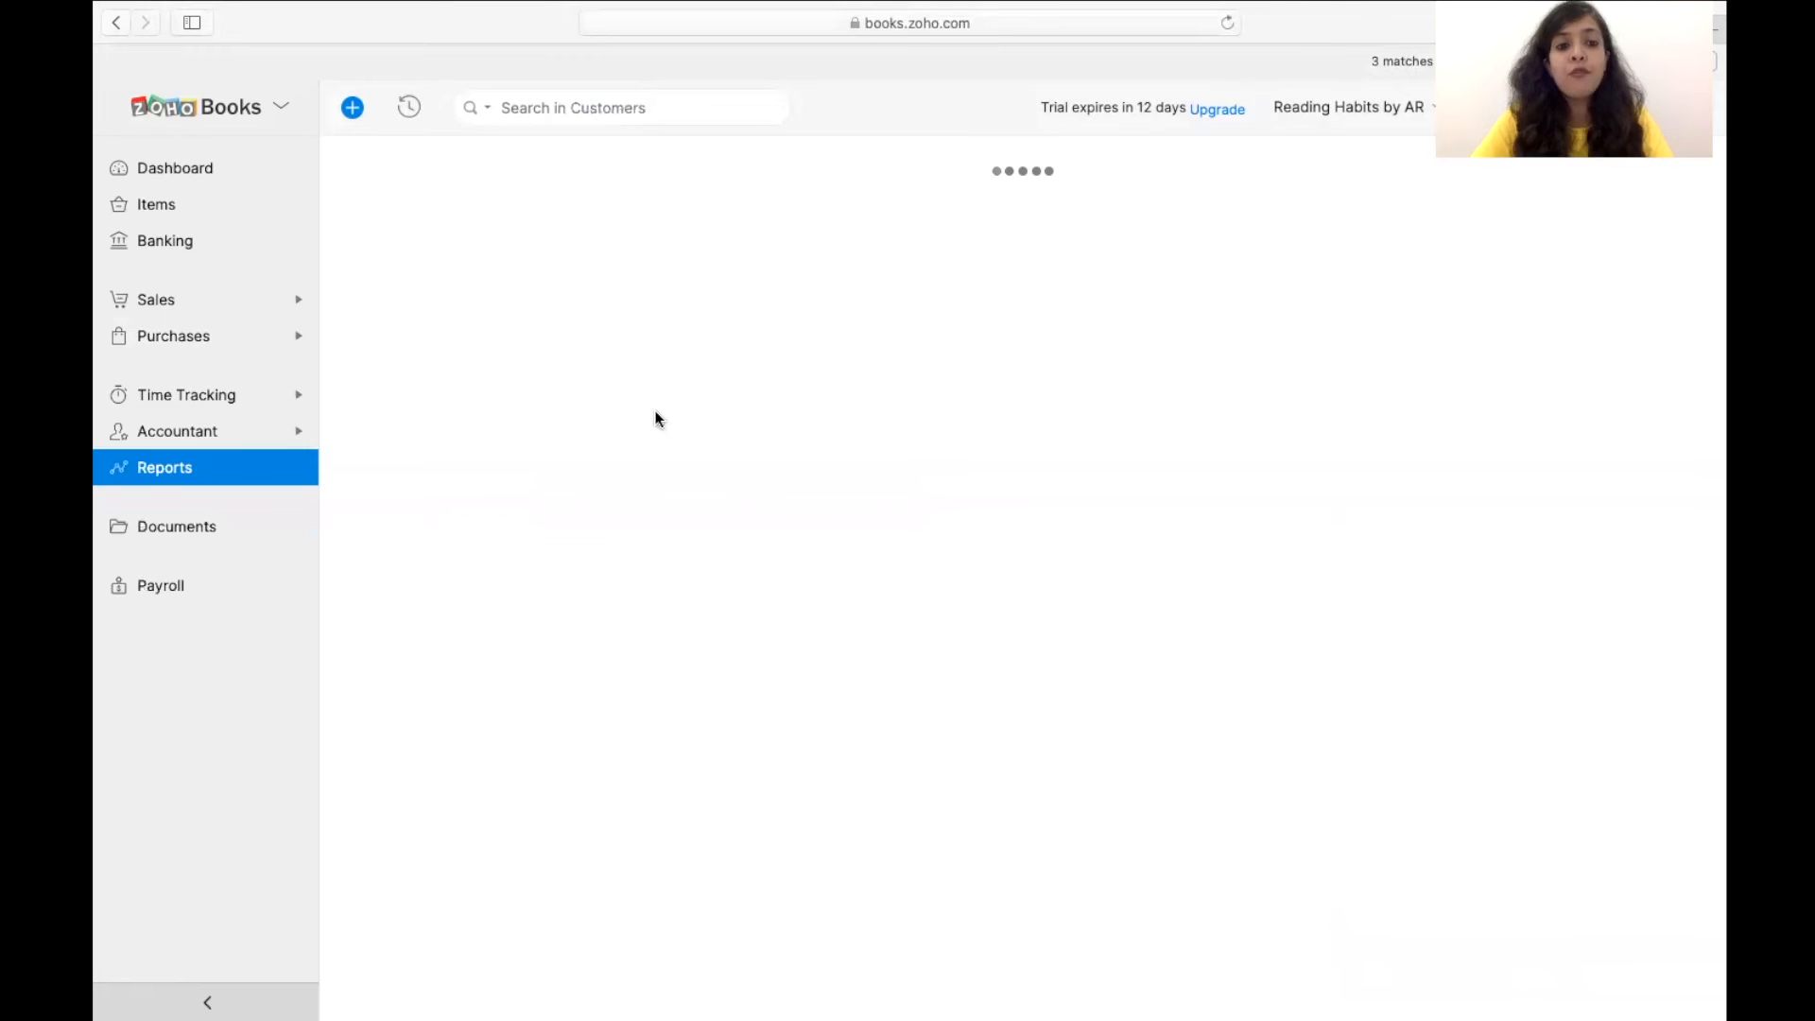
{"action": "scroll", "coordinate": [930, 479], "scroll_direction": "down", "scroll_amount": 3}
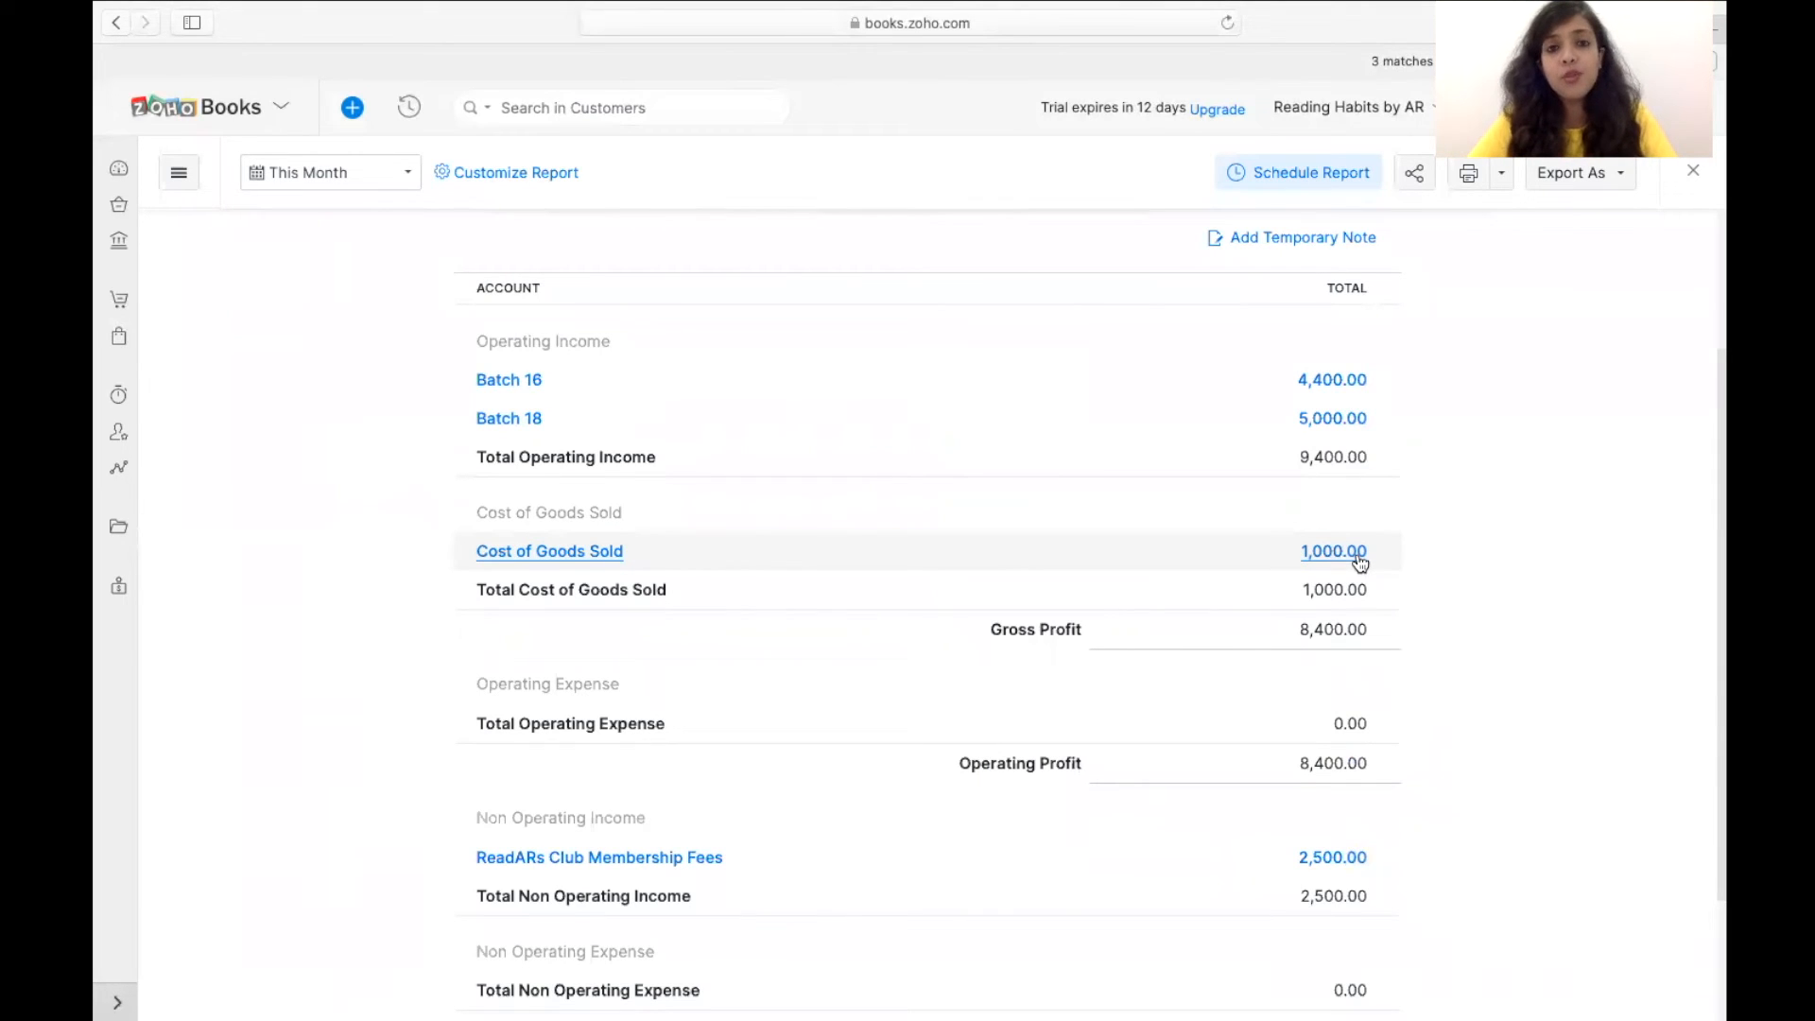
{"action": "scroll", "coordinate": [1360, 562], "scroll_direction": "down", "scroll_amount": 4}
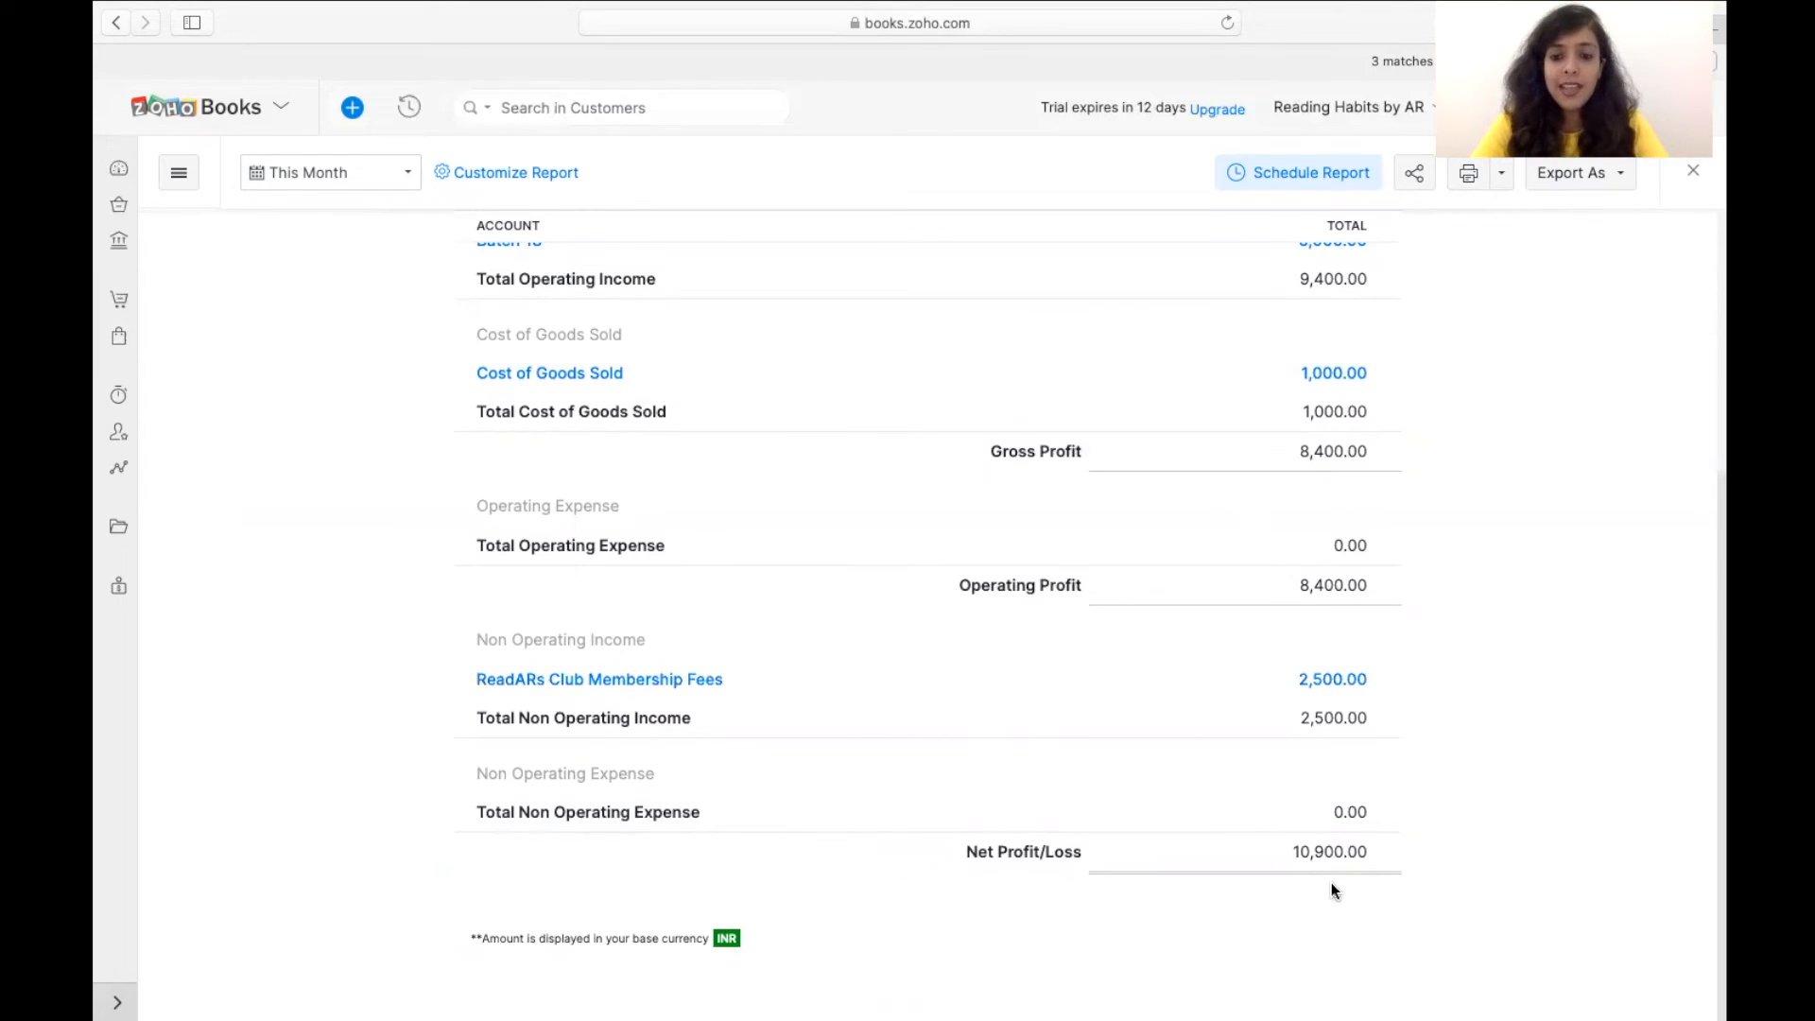
{"action": "double_click", "coordinate": [1321, 841]}
Step: Run the Balance Sheet report, examine its liabilities, and view the transactions behind Accounts Payable
{"action": "left_click", "coordinate": [115, 22]}
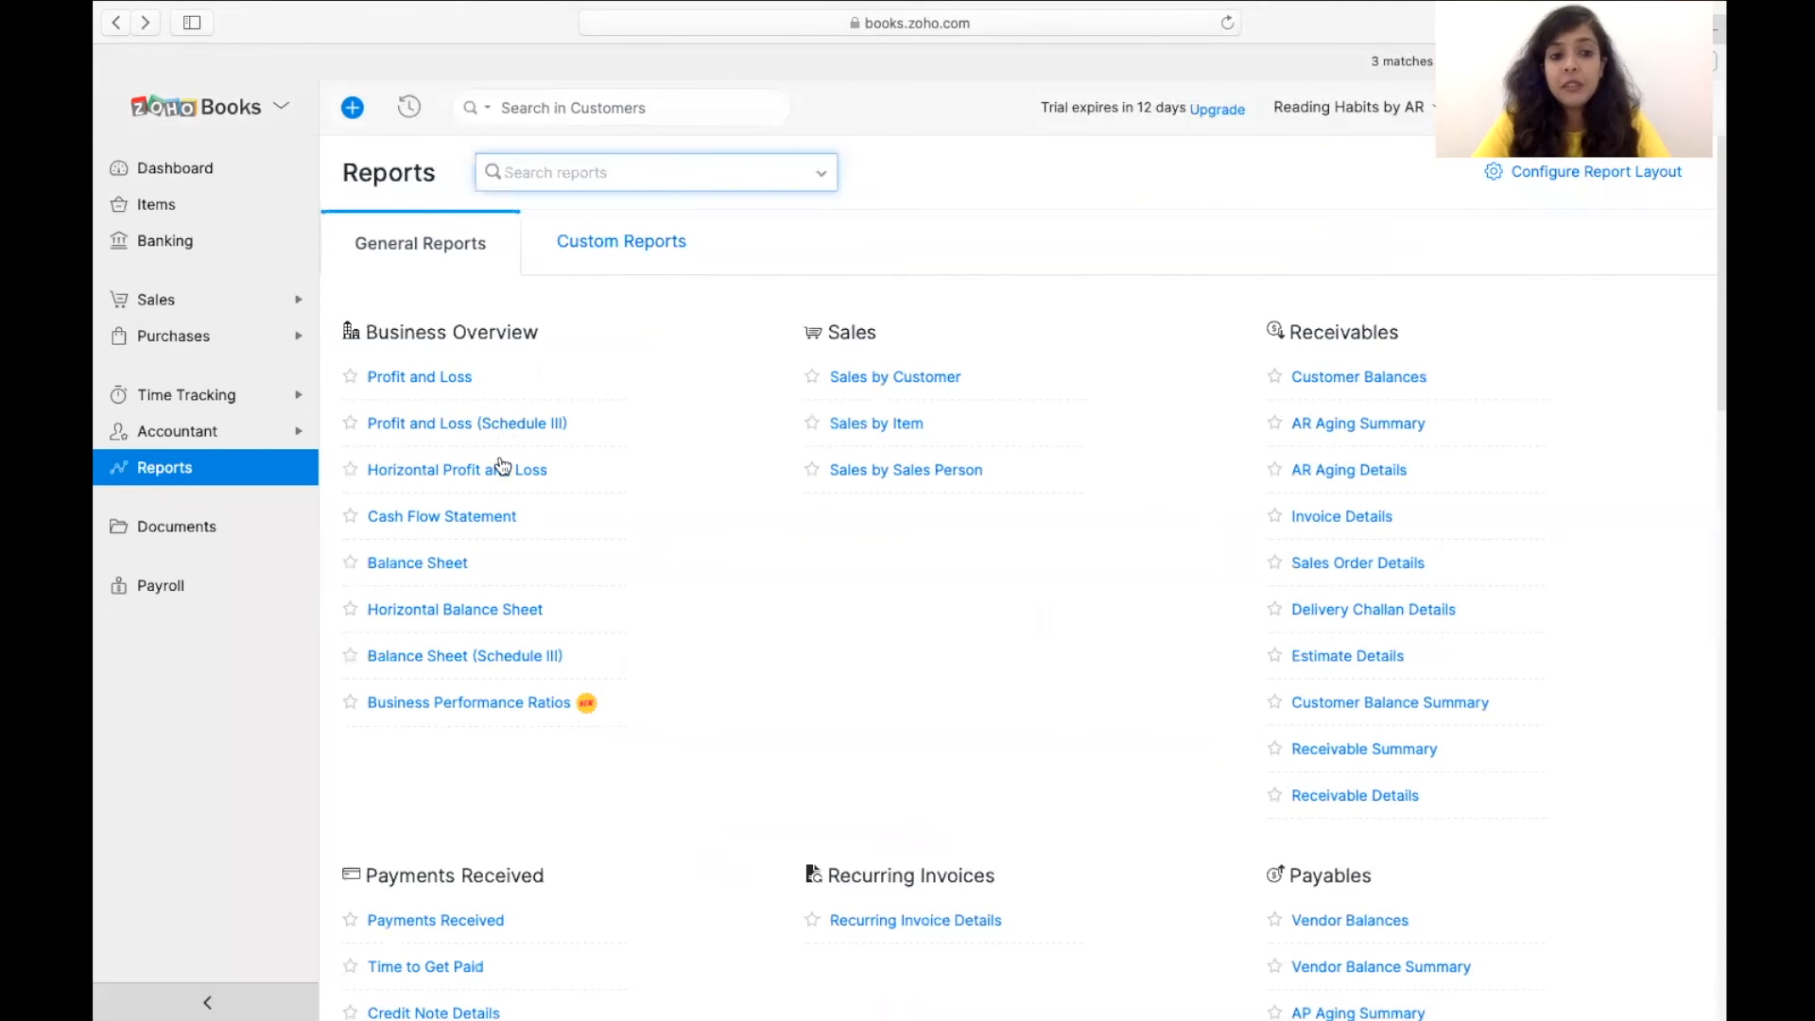
{"action": "left_click", "coordinate": [463, 562]}
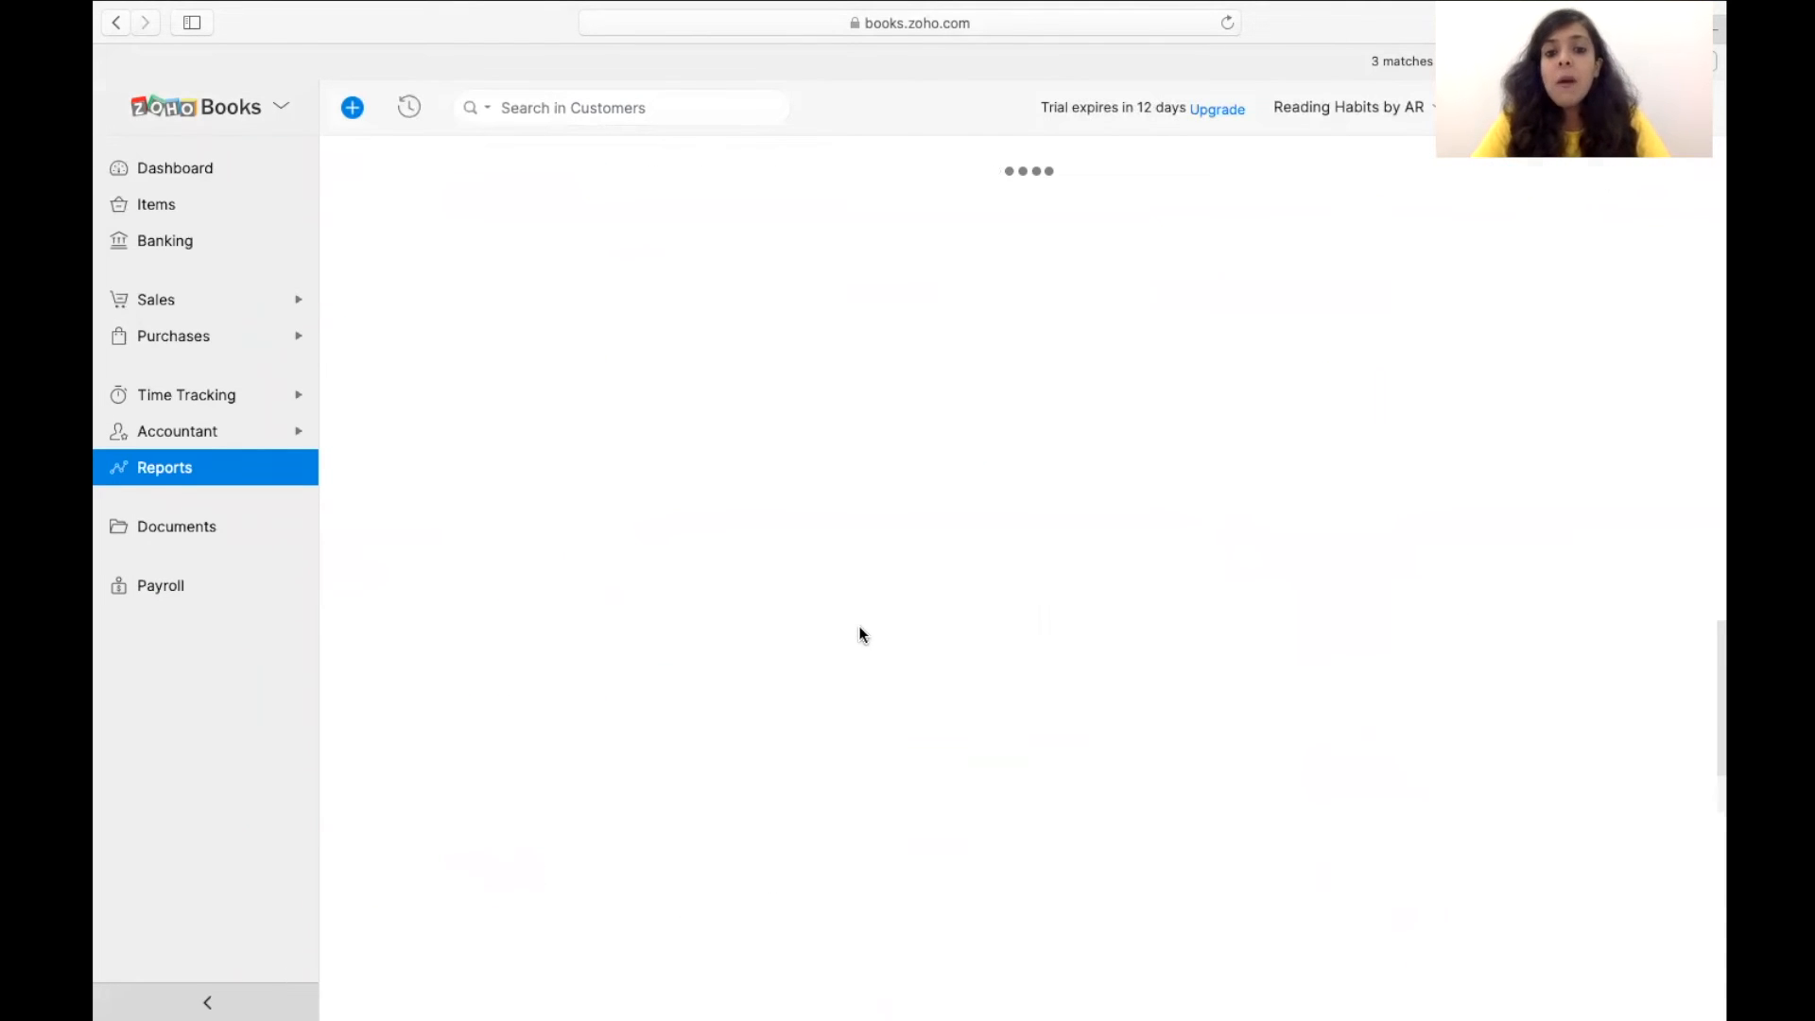
{"action": "scroll", "coordinate": [860, 633], "scroll_direction": "down", "scroll_amount": 3}
{"action": "scroll", "coordinate": [859, 632], "scroll_direction": "down", "scroll_amount": 2}
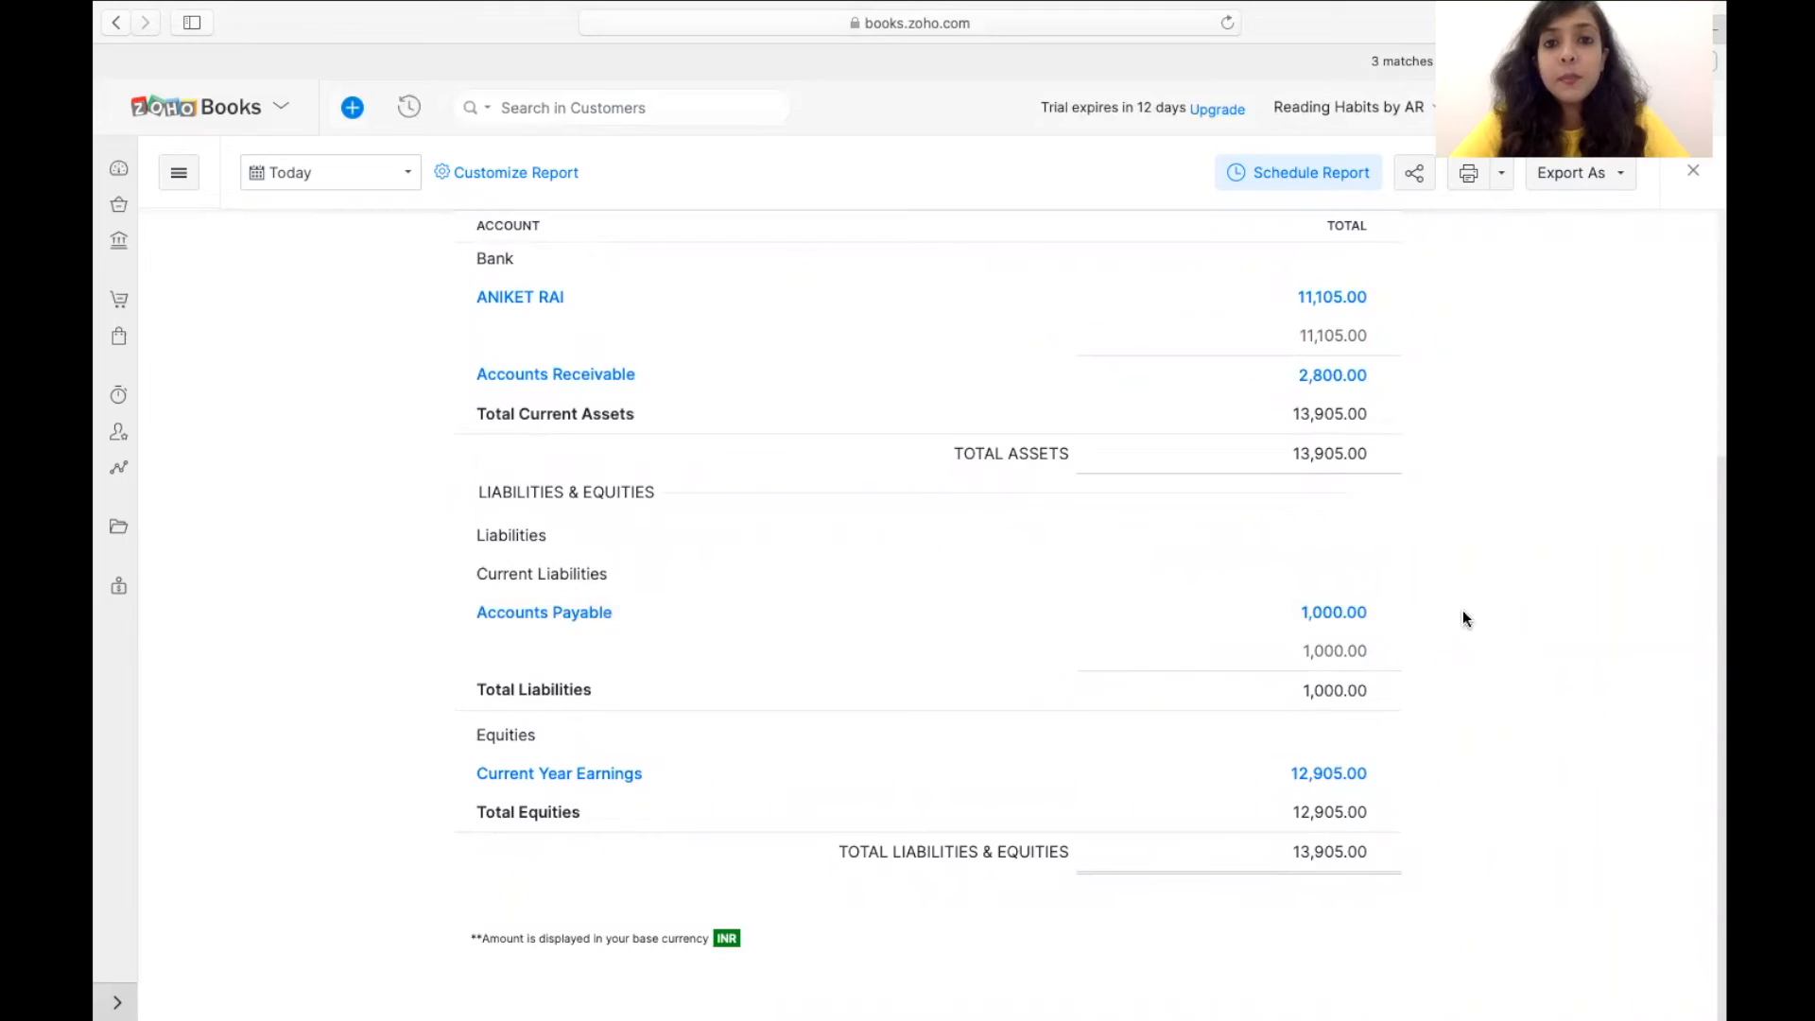
{"action": "left_click", "coordinate": [1346, 613]}
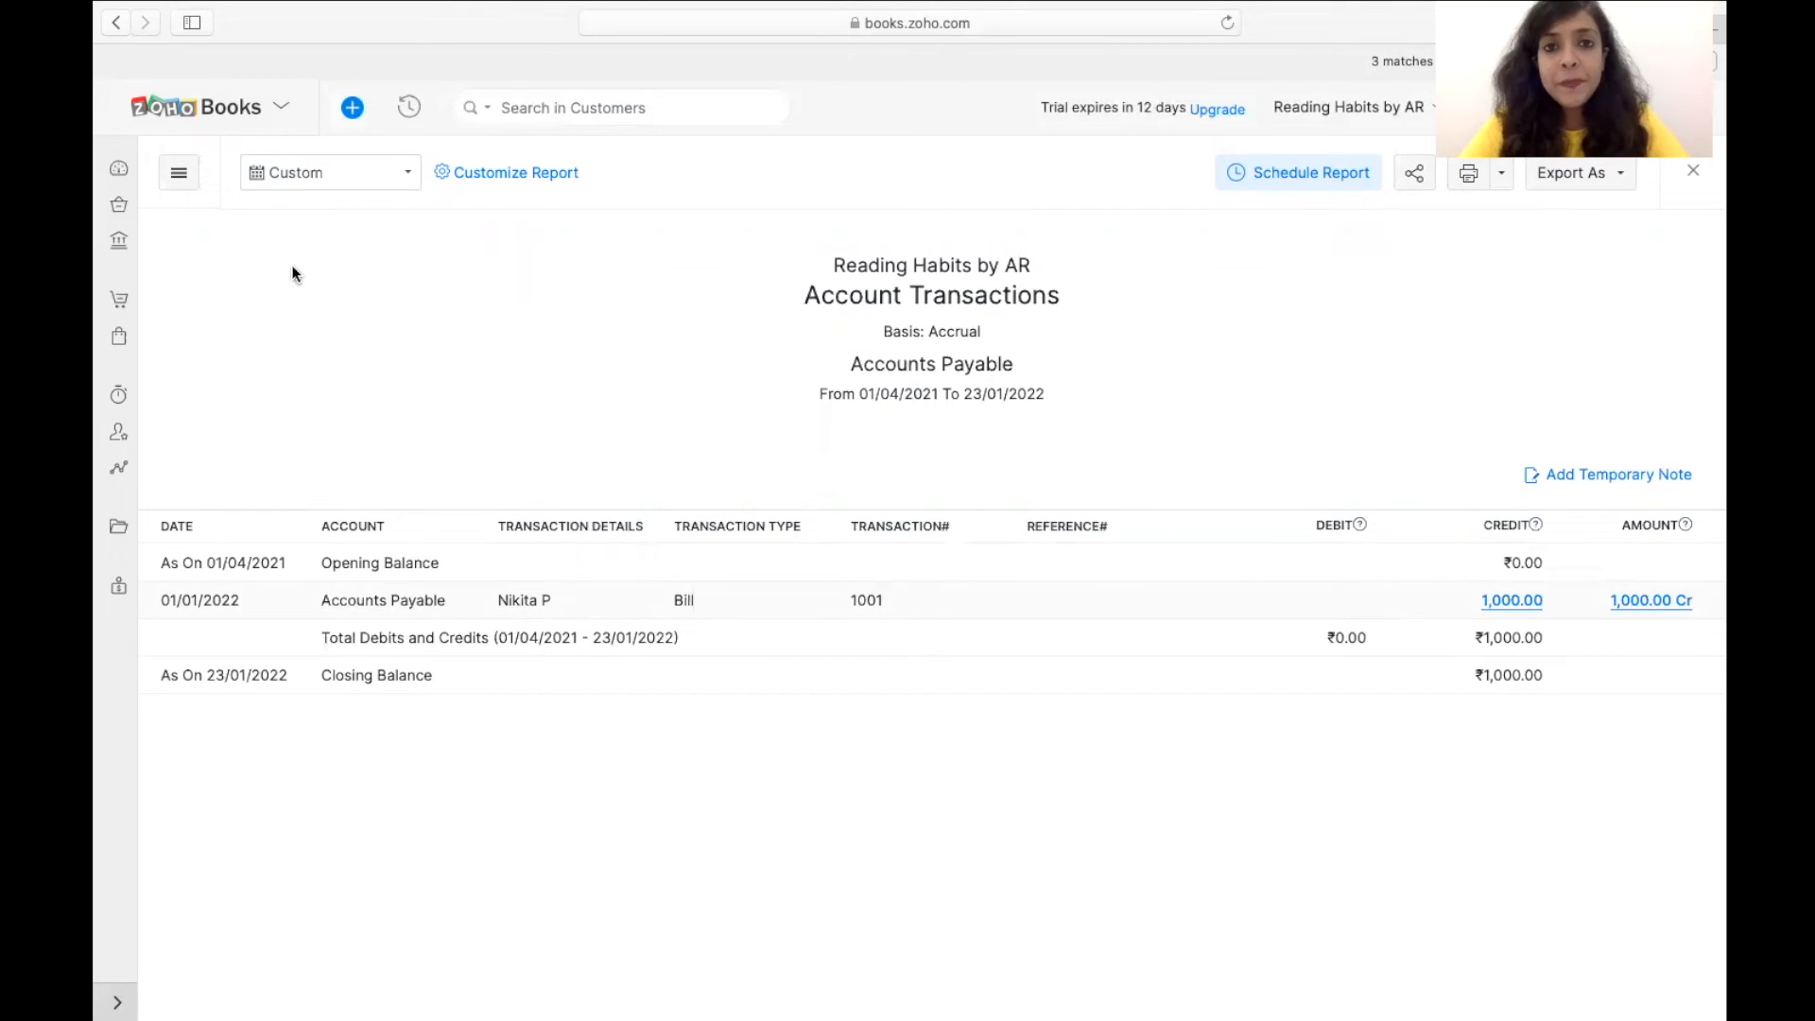
Step: Open the bank account's uncategorized transactions and look through the list for a withdrawal
{"action": "left_click", "coordinate": [119, 241]}
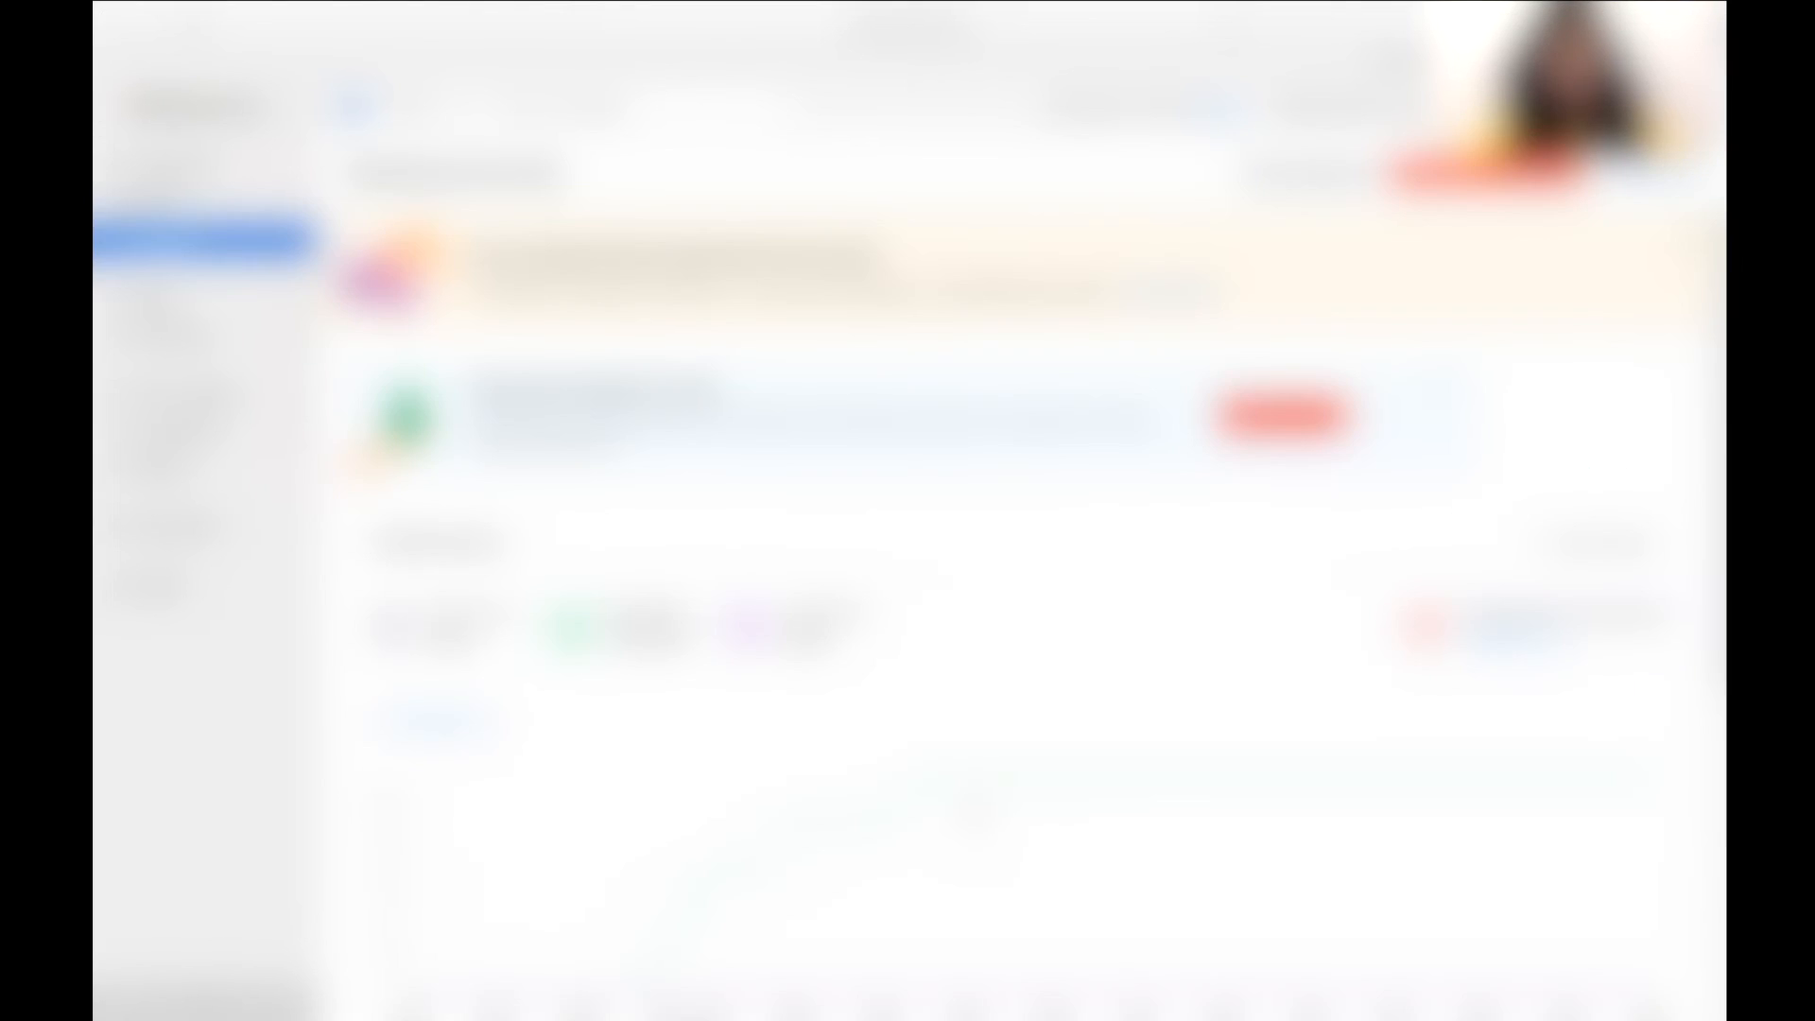
{"action": "scroll", "coordinate": [946, 567], "scroll_direction": "down", "scroll_amount": 8}
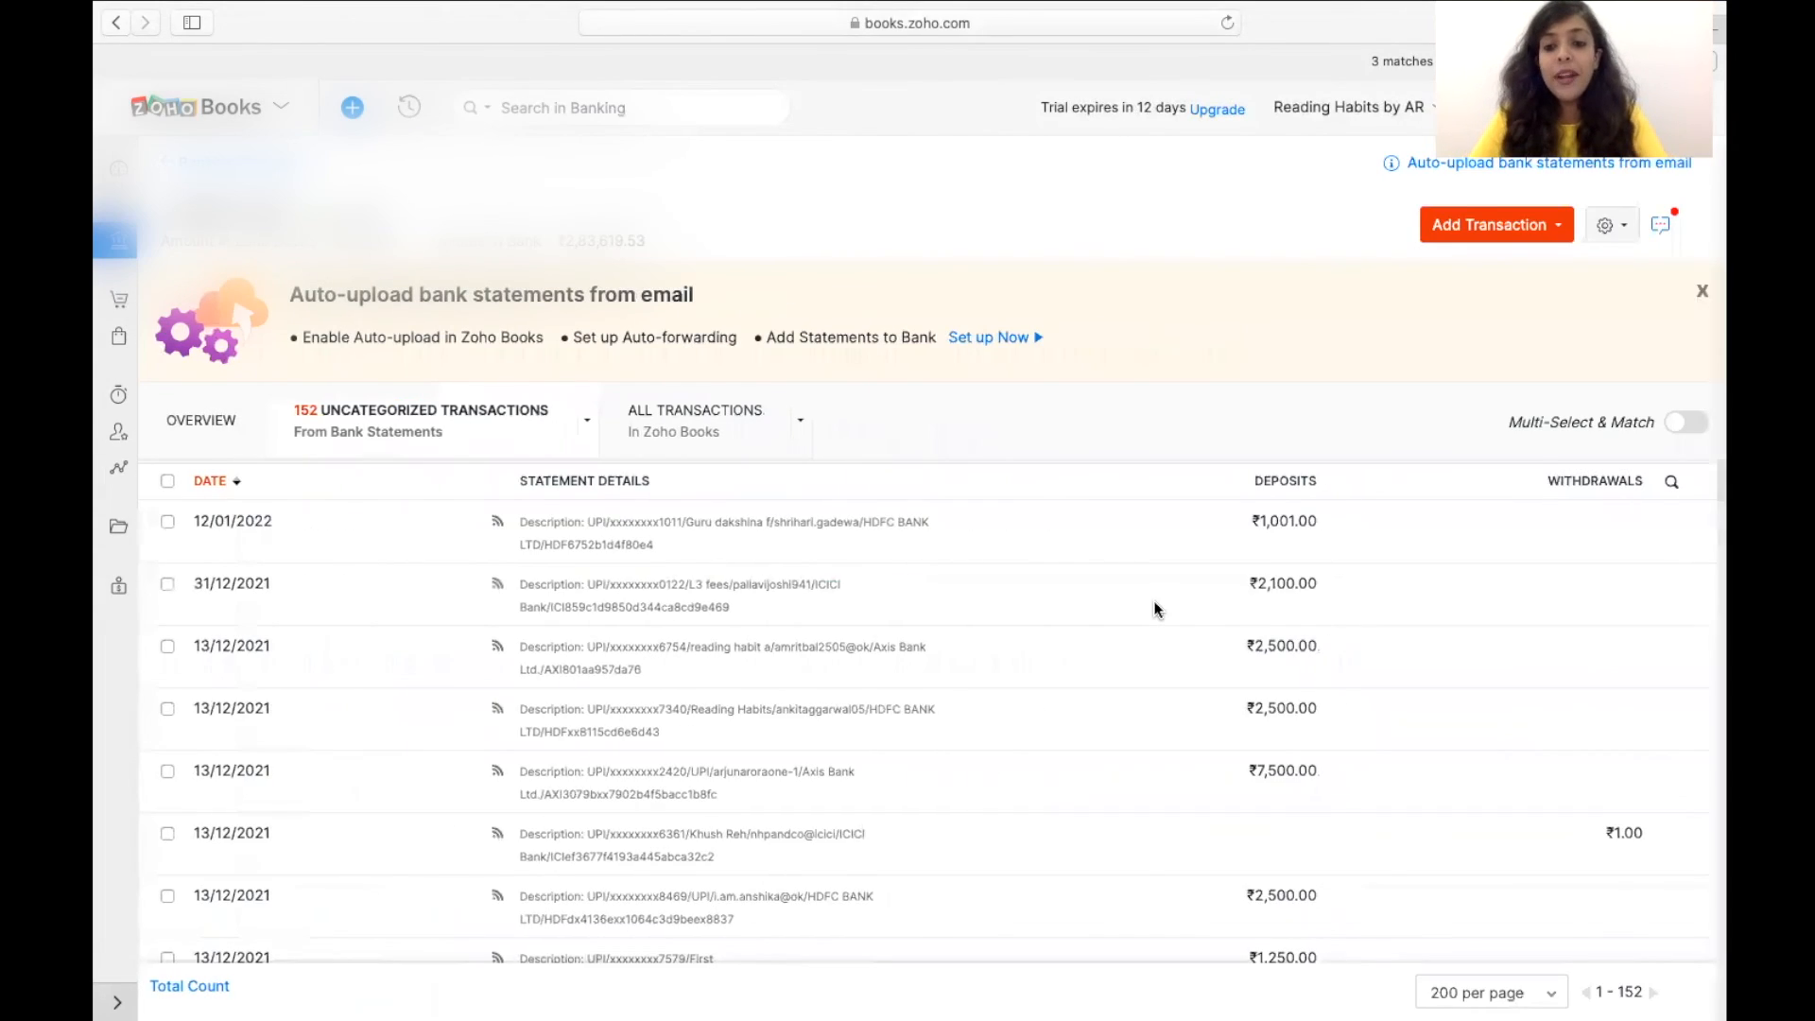
{"action": "key", "text": "Return"}
{"action": "key", "text": "Escape"}
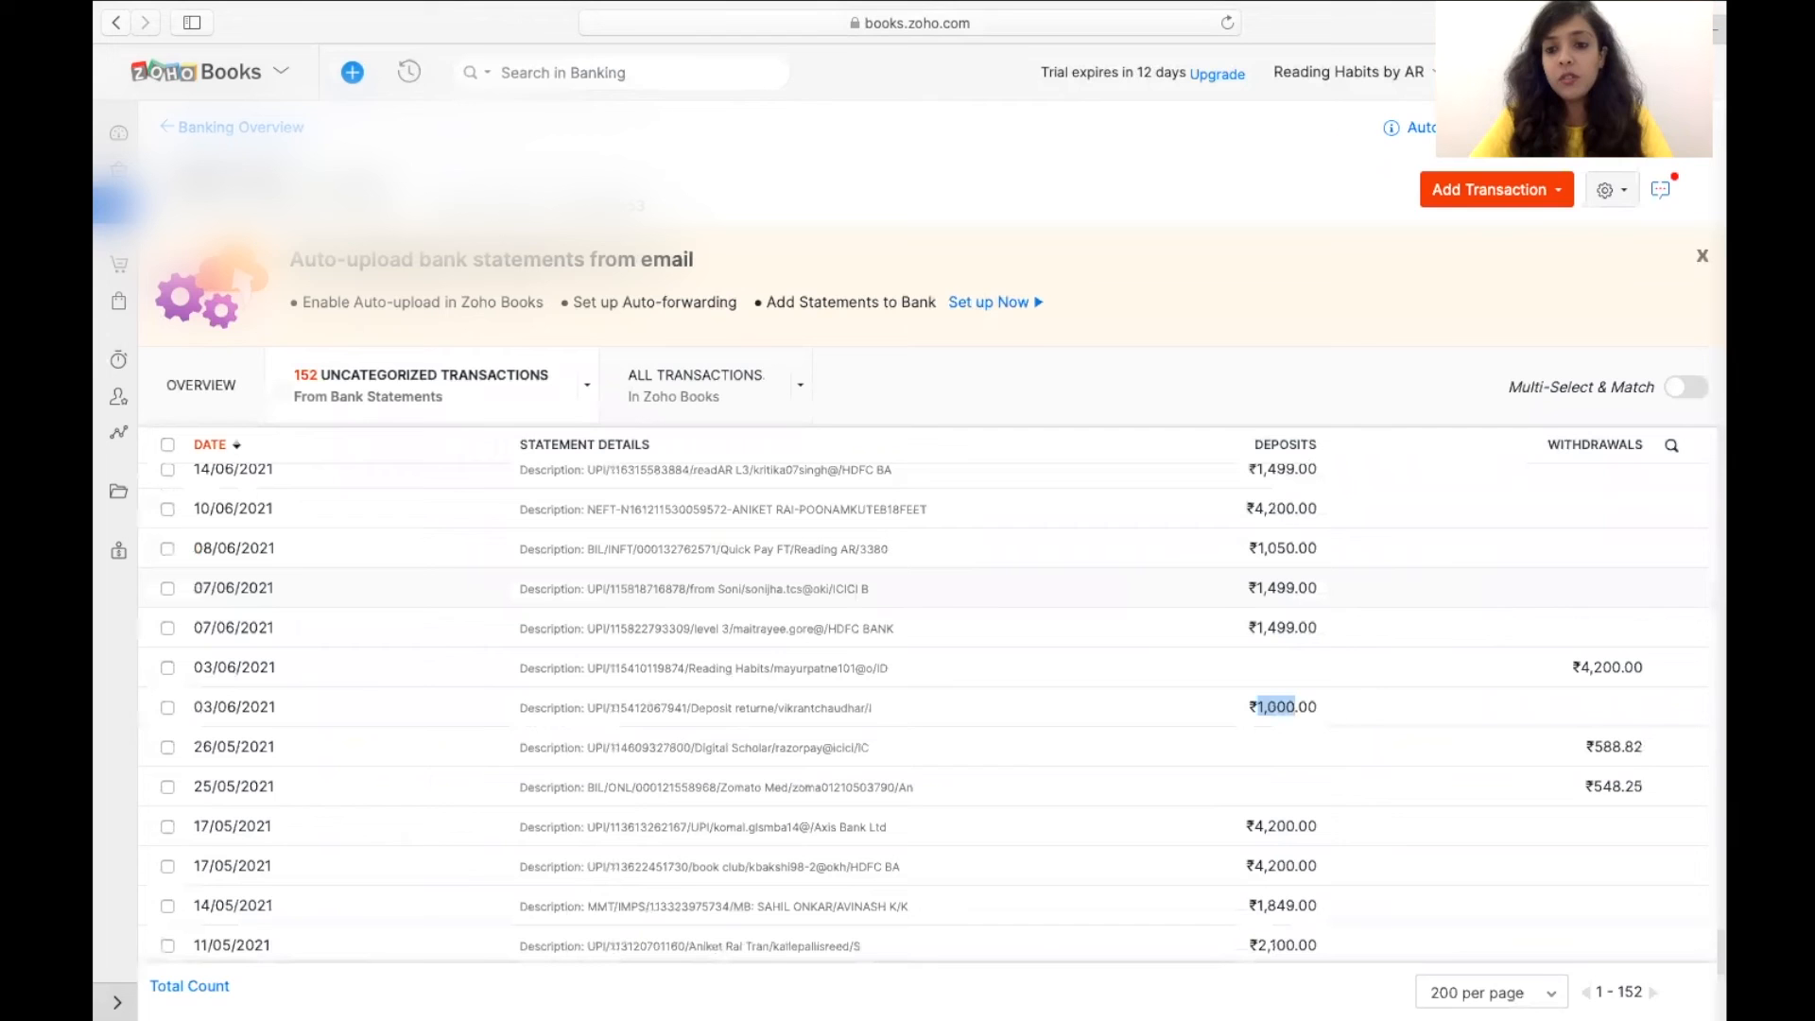
{"action": "scroll", "coordinate": [1299, 643], "scroll_direction": "up", "scroll_amount": 20}
{"action": "scroll", "coordinate": [1435, 594], "scroll_direction": "down", "scroll_amount": 10}
{"action": "scroll", "coordinate": [1435, 601], "scroll_direction": "down", "scroll_amount": 15}
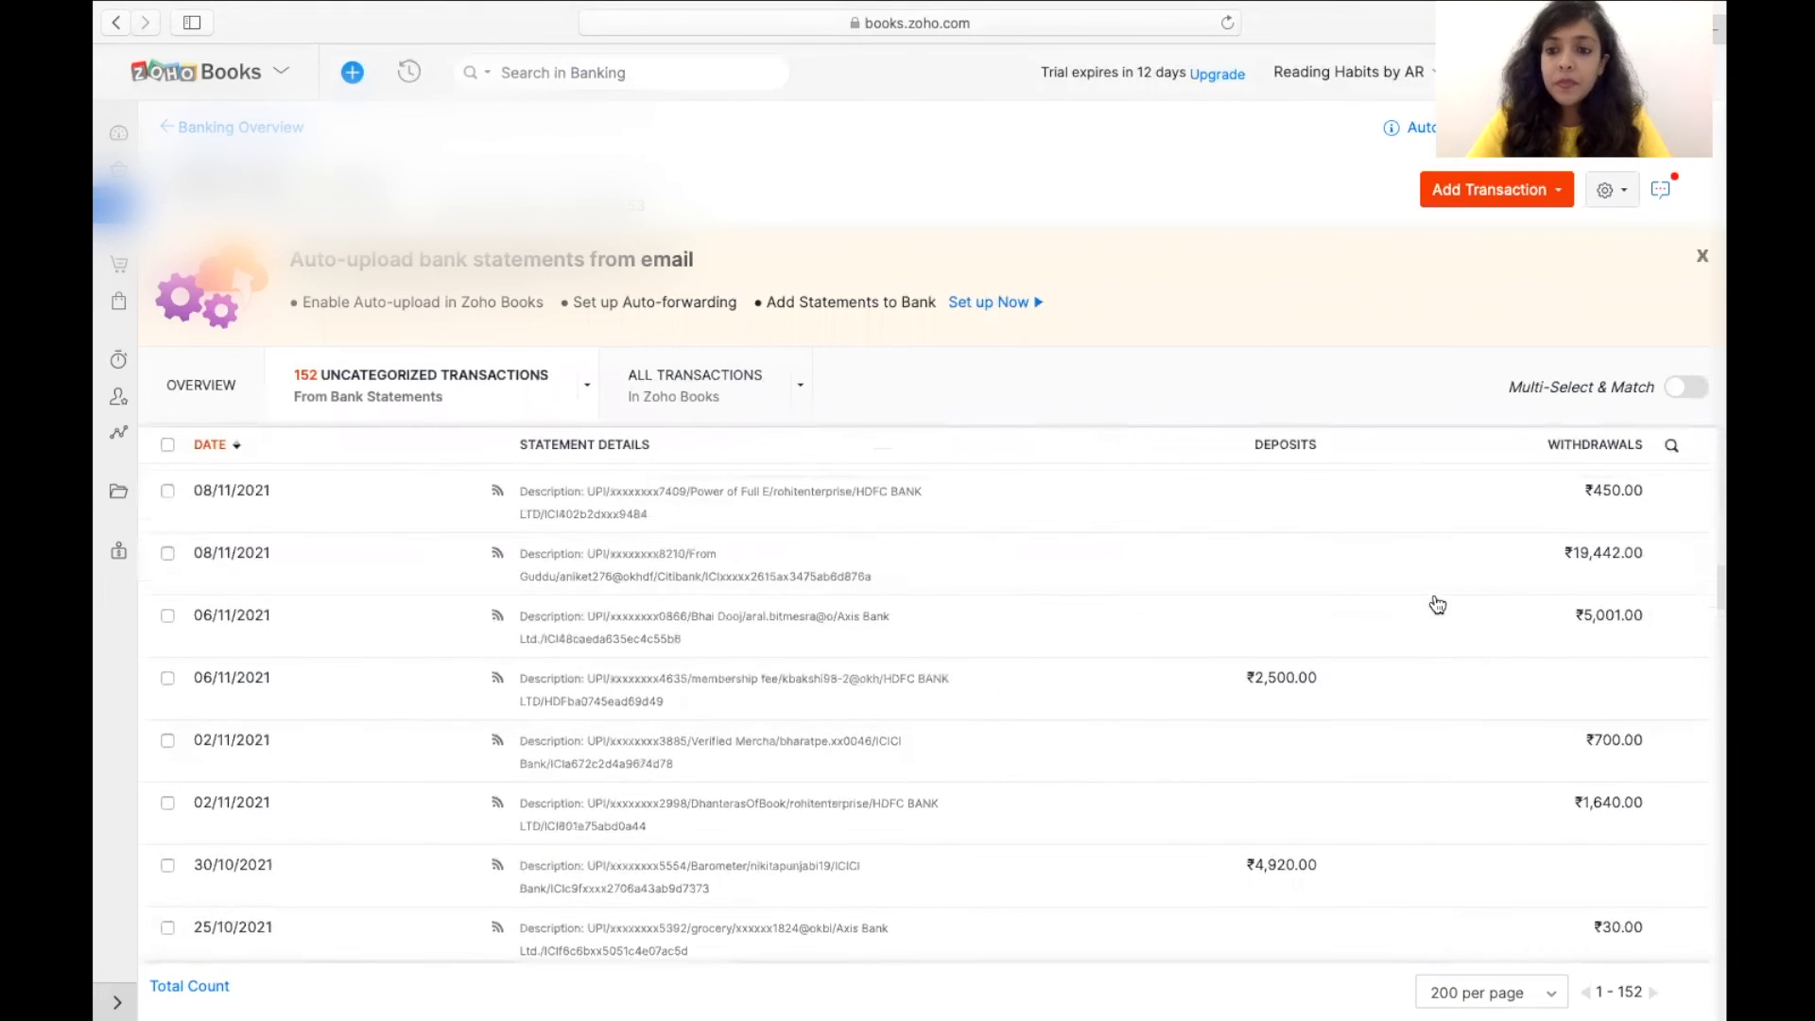
Step: Open the ₹450.00 withdrawal dated 08/11/2021 for categorizing and set its category to Vendor Payment
{"action": "left_click", "coordinate": [1603, 514]}
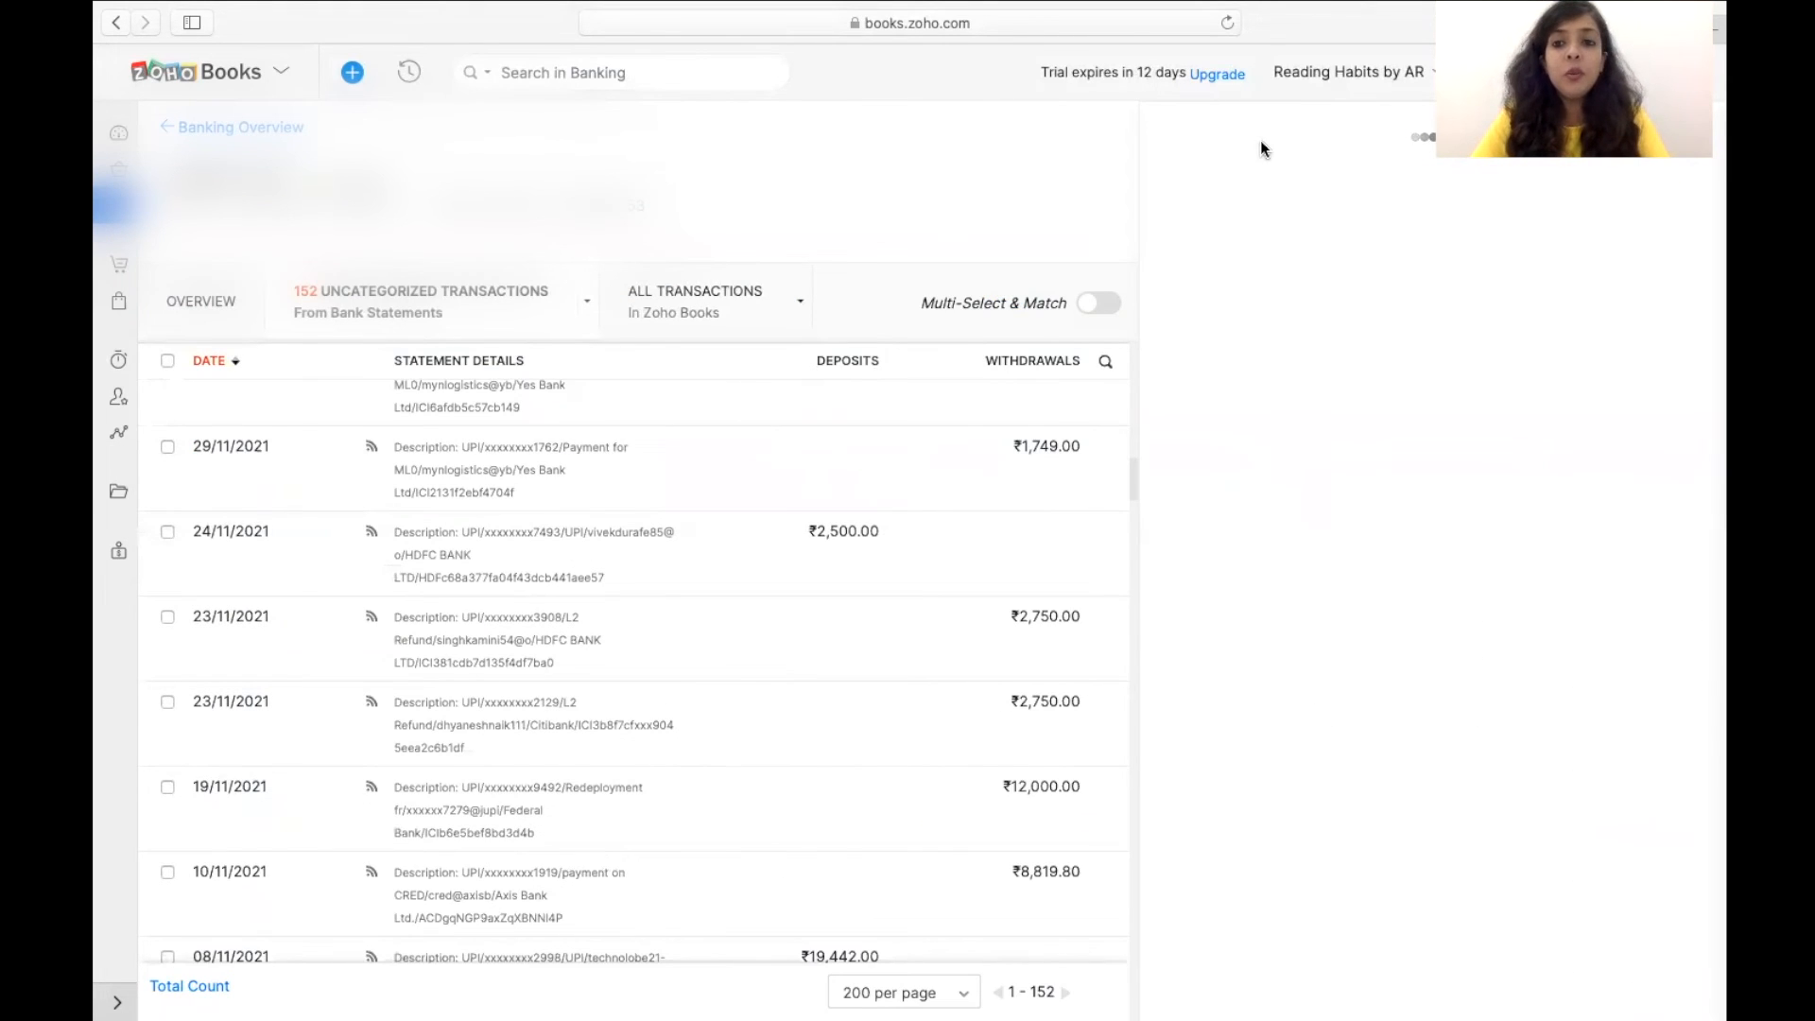
{"action": "left_click", "coordinate": [1464, 215]}
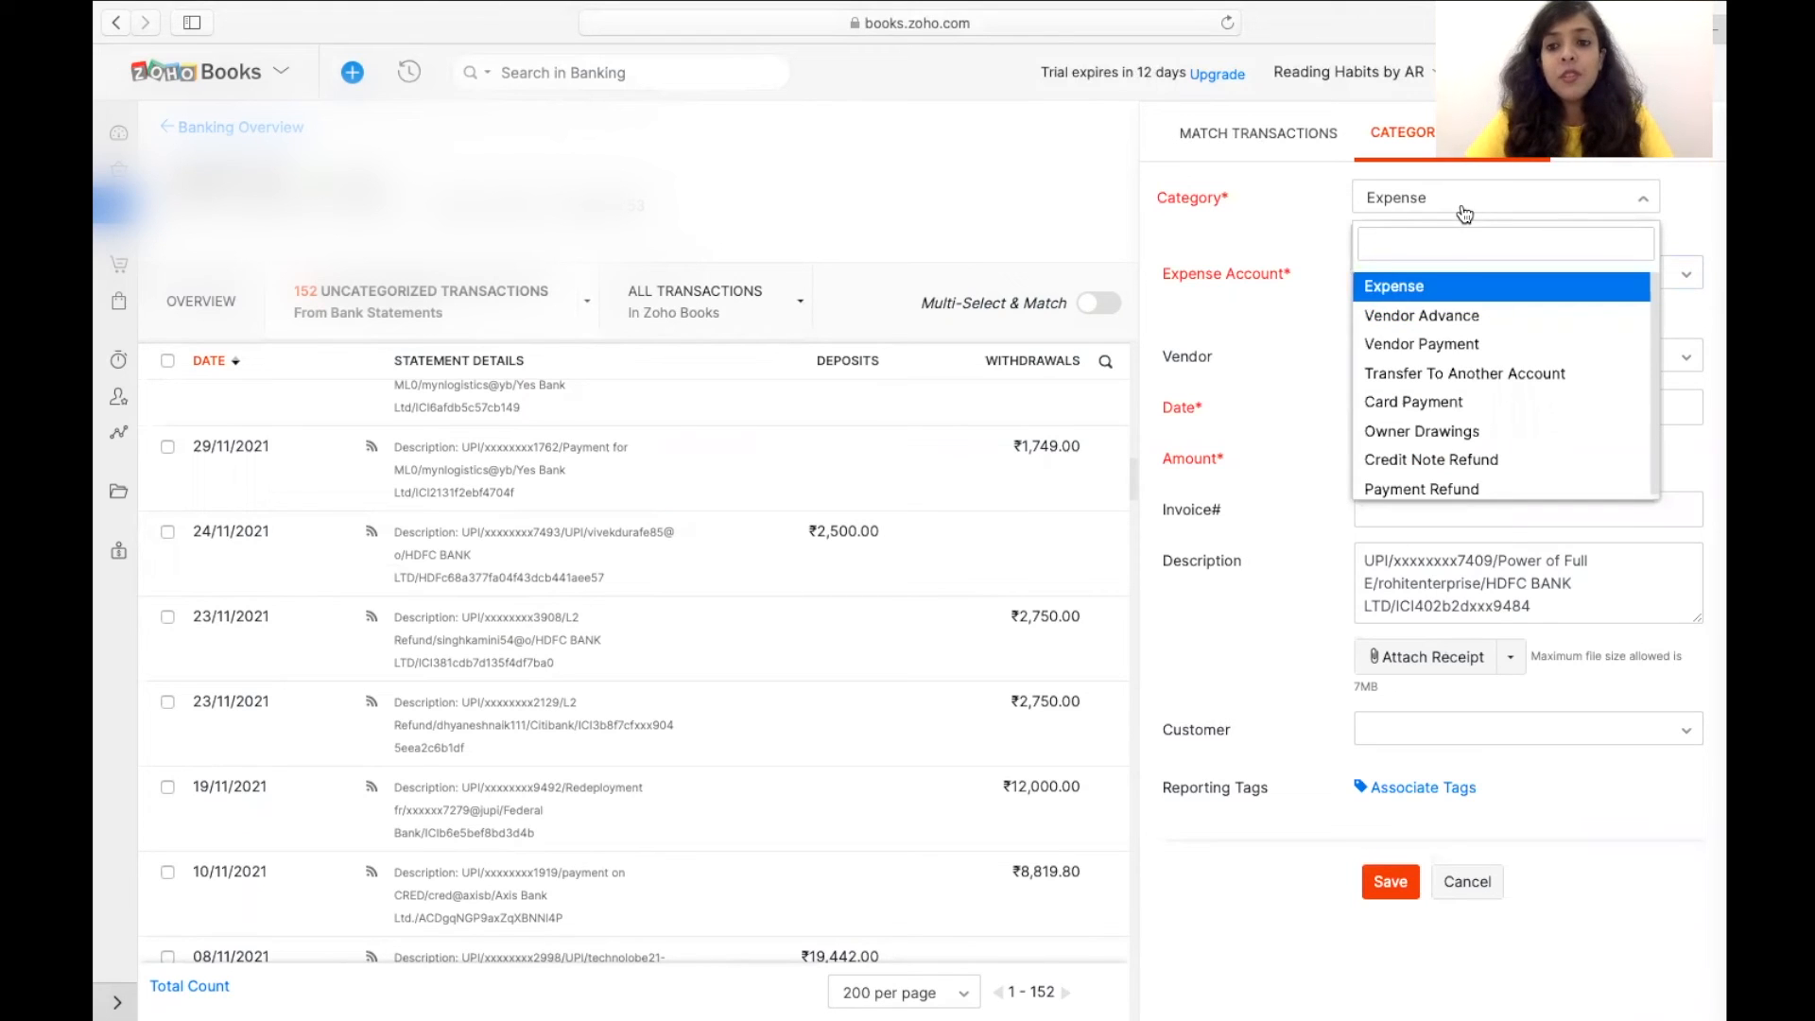
{"action": "key", "text": "Down"}
{"action": "key", "text": "Down"}
{"action": "key", "text": "Return"}
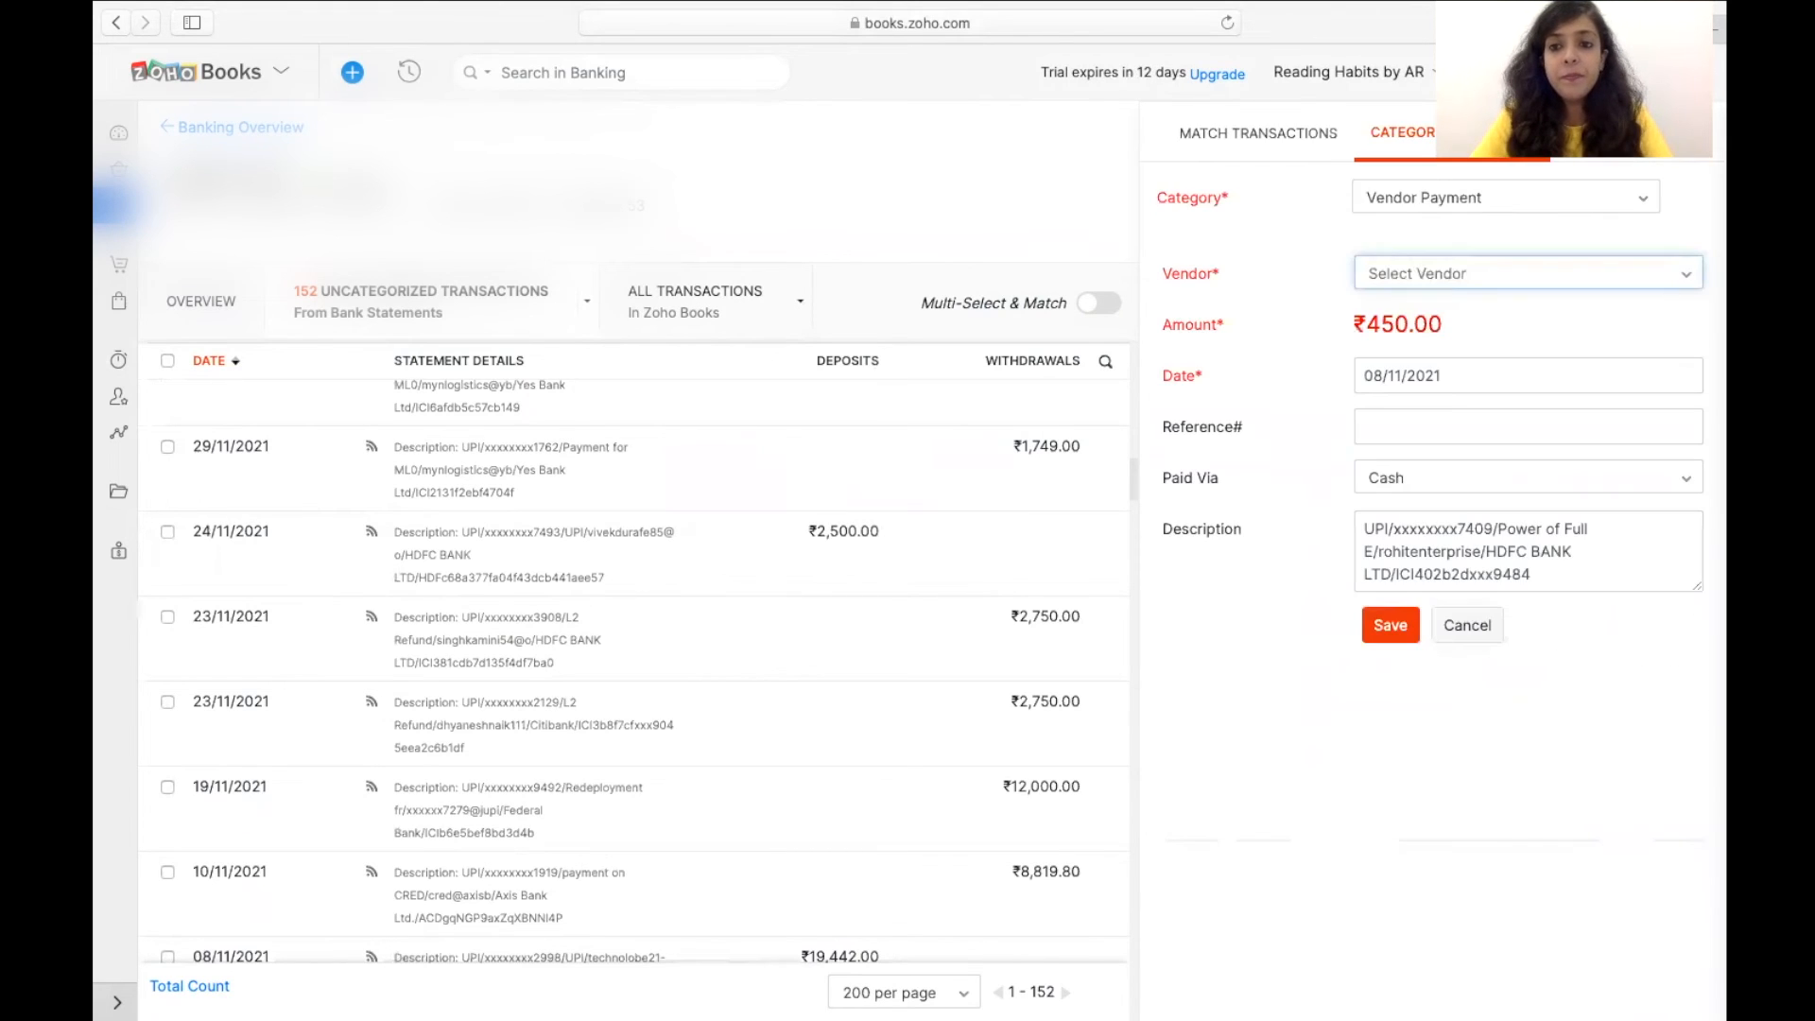
Step: Select the vendor of bill 1001, apply a payment of 450 to that bill, and cancel the entry without saving
{"action": "left_click", "coordinate": [1477, 276]}
{"action": "type", "text": "niki"}
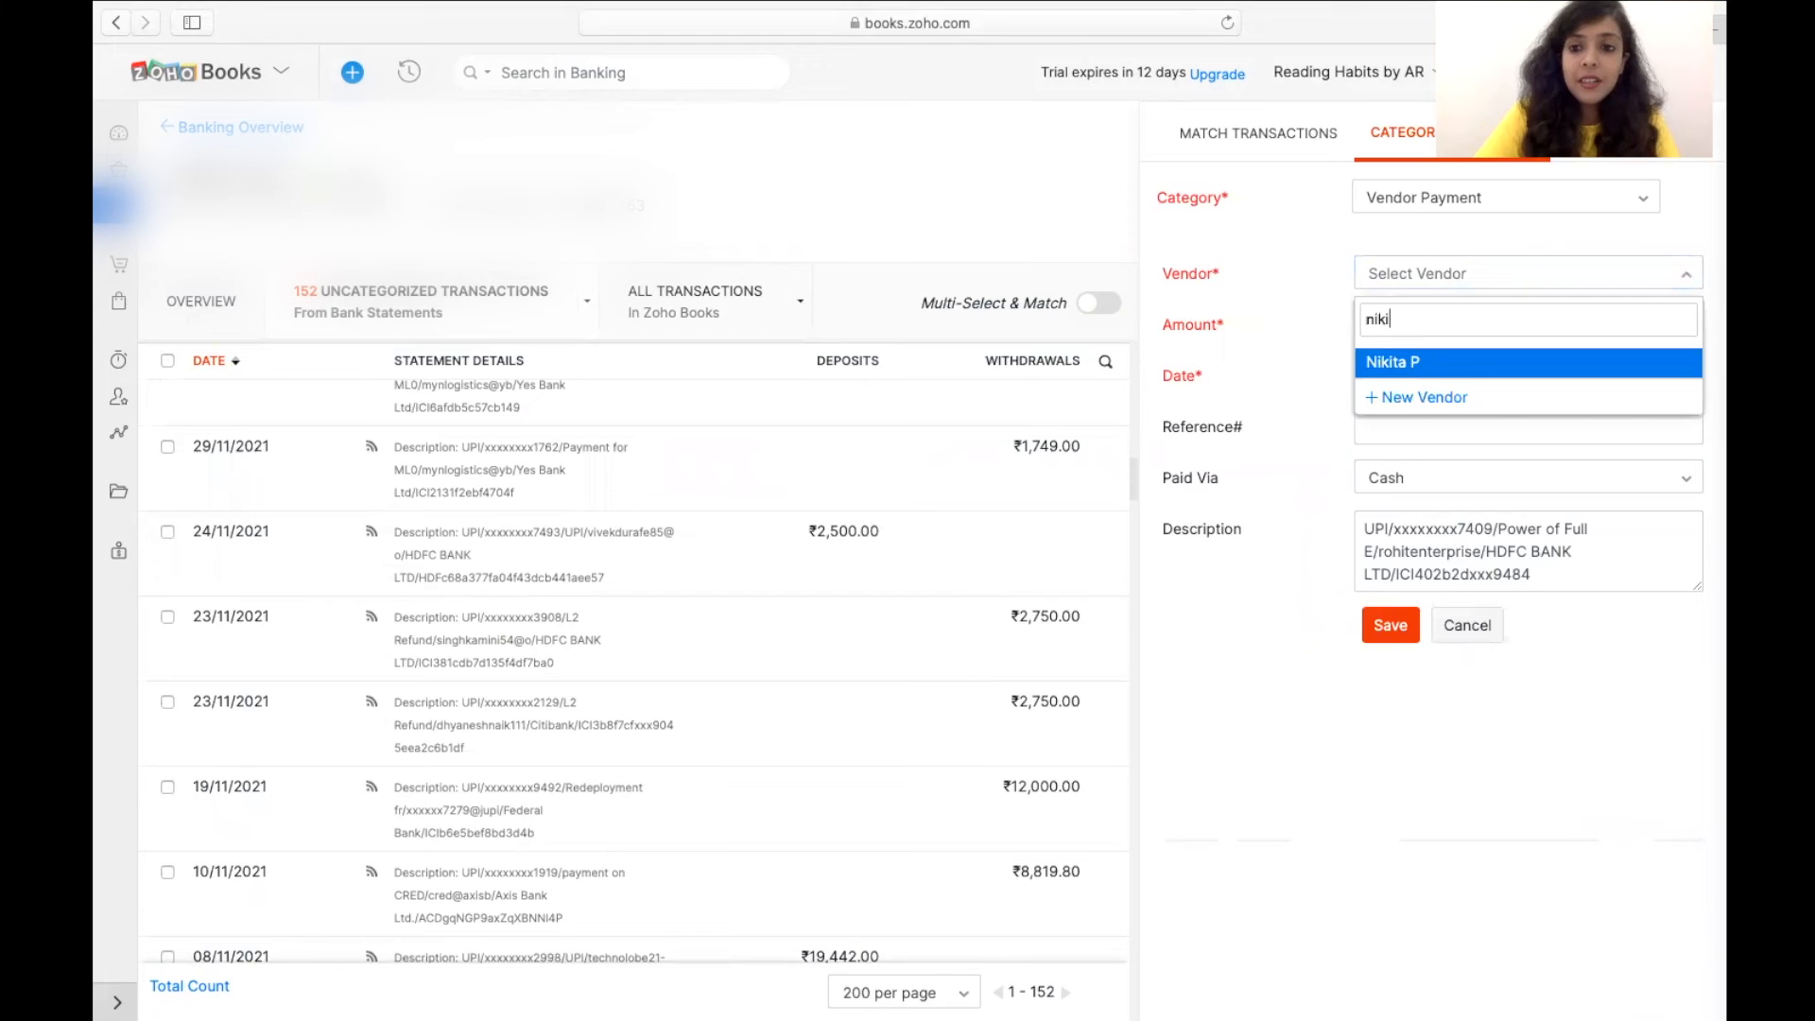
{"action": "key", "text": "Return"}
{"action": "scroll", "coordinate": [1511, 505], "scroll_direction": "down", "scroll_amount": 3}
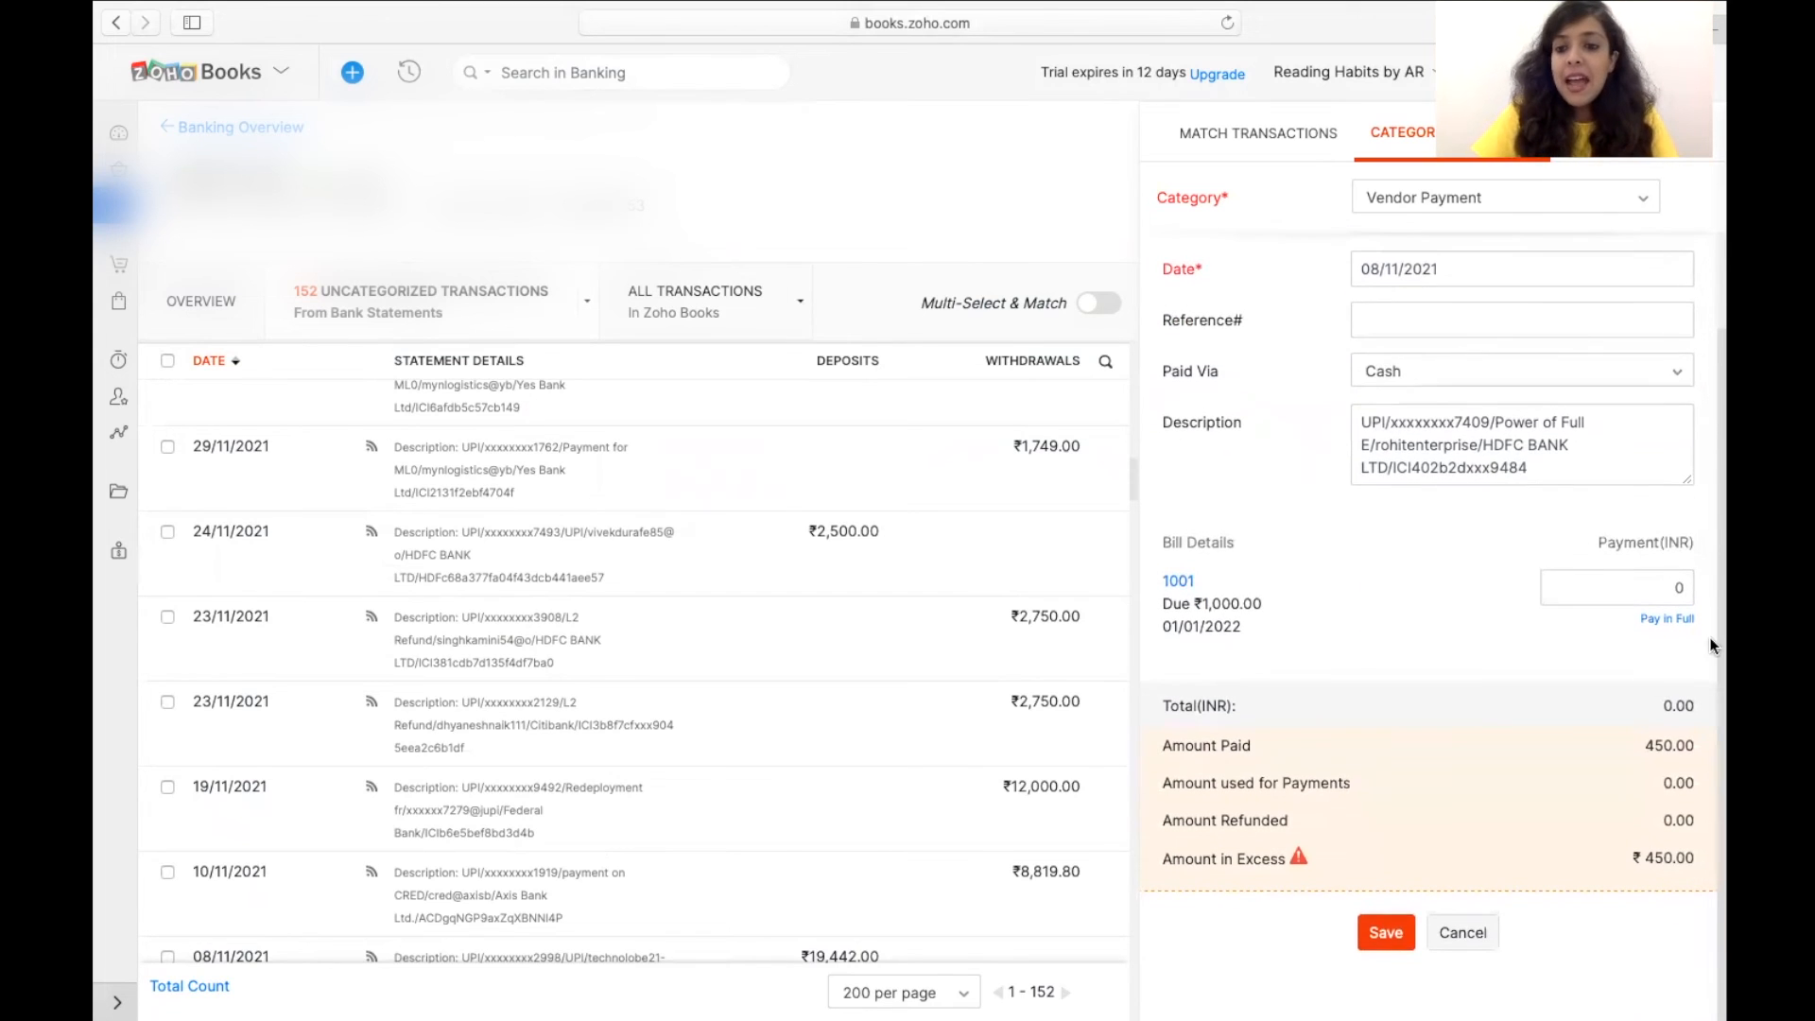
{"action": "left_click", "coordinate": [1673, 592]}
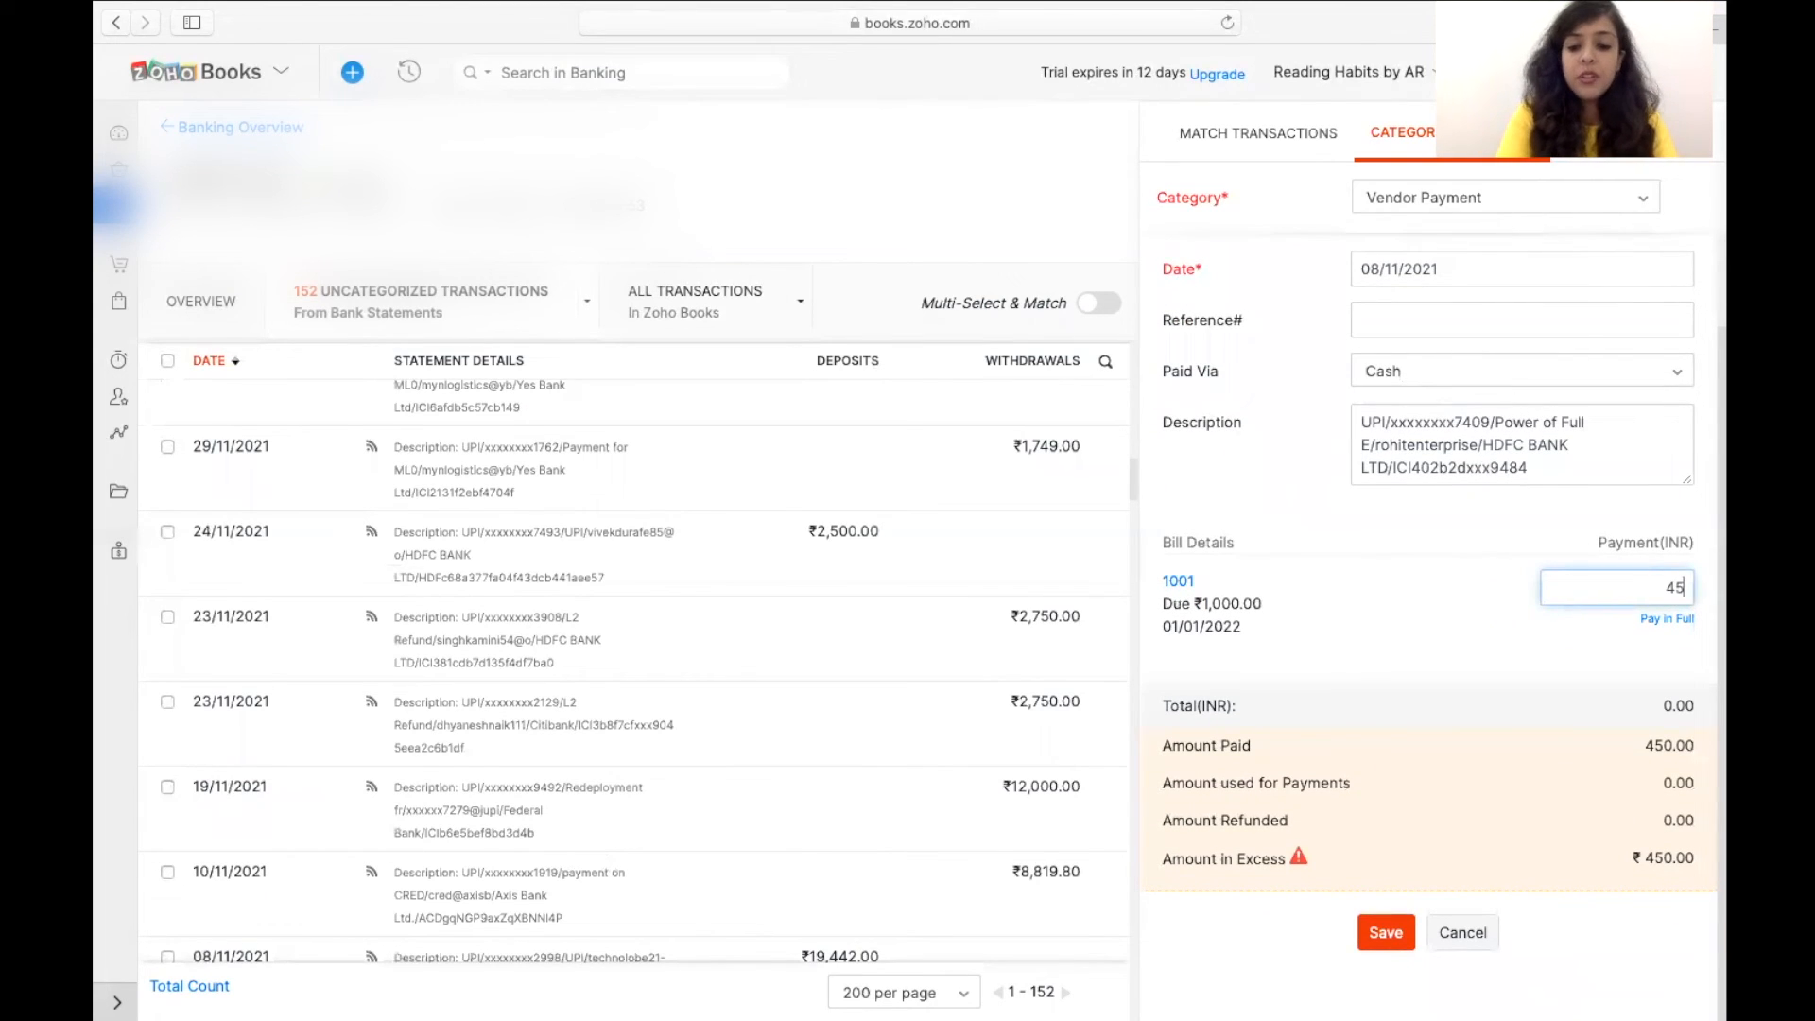
{"action": "left_click", "coordinate": [1640, 508]}
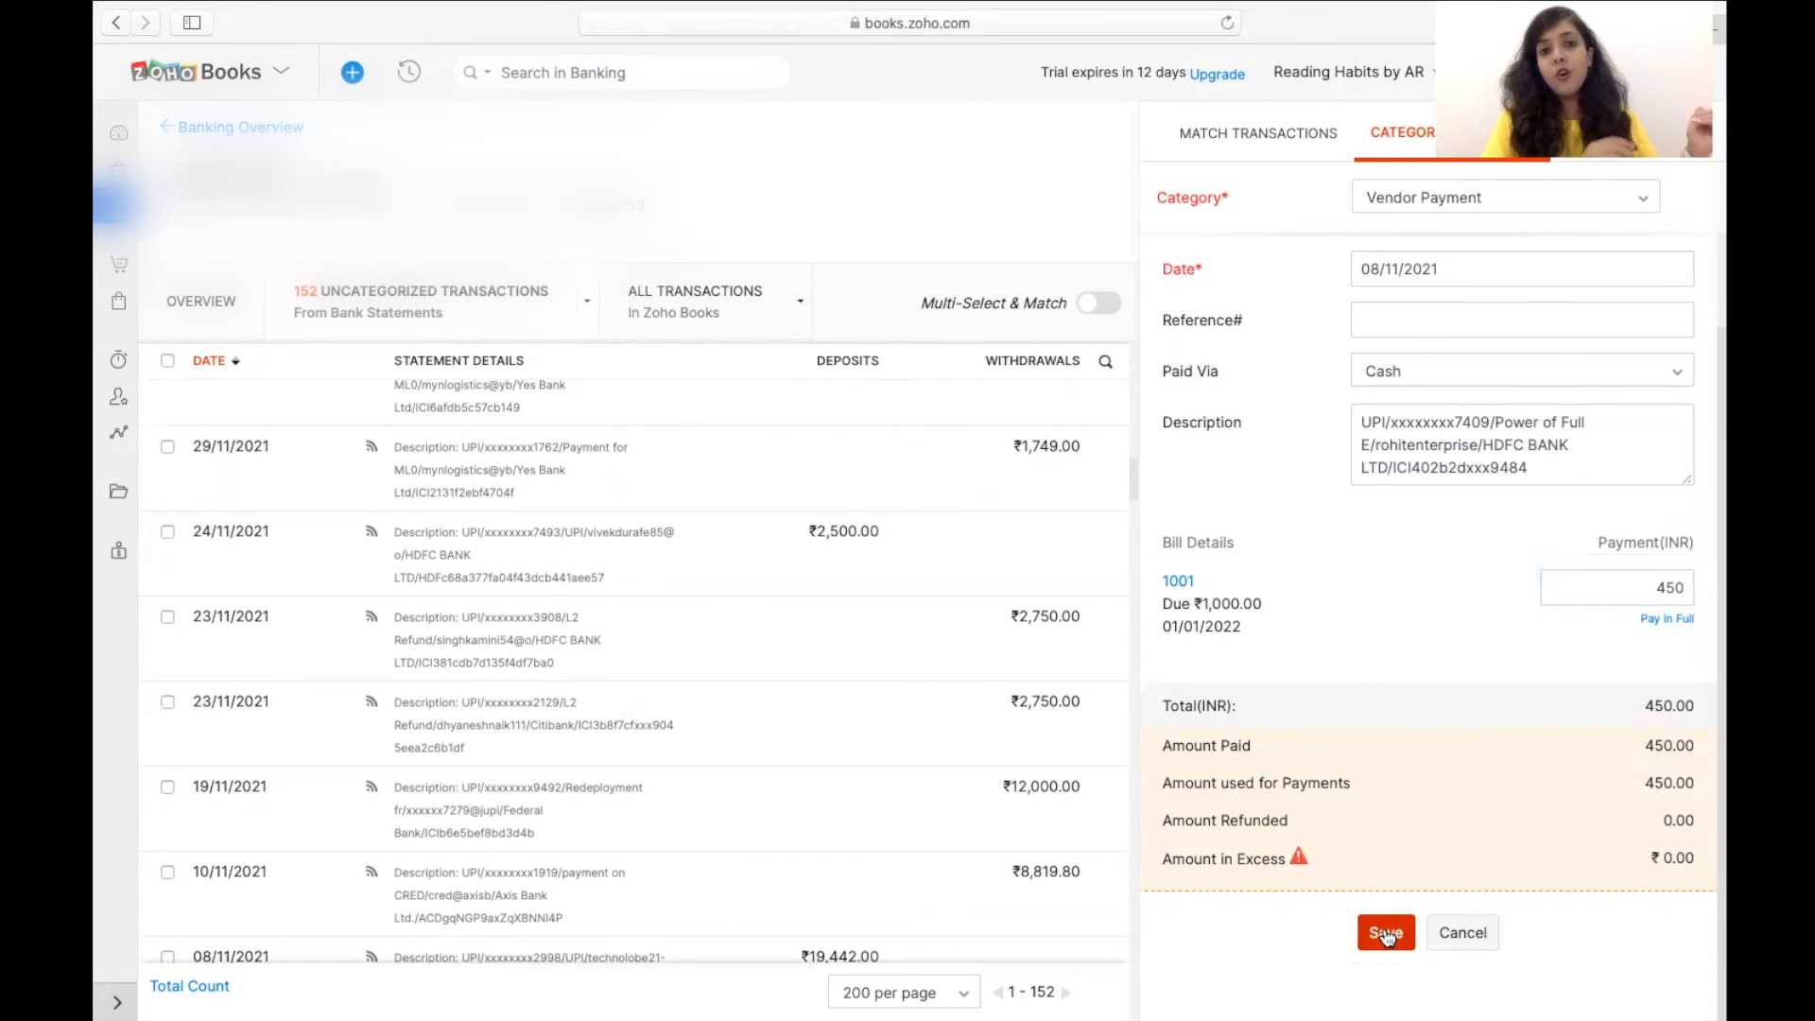
{"action": "left_click", "coordinate": [1456, 932]}
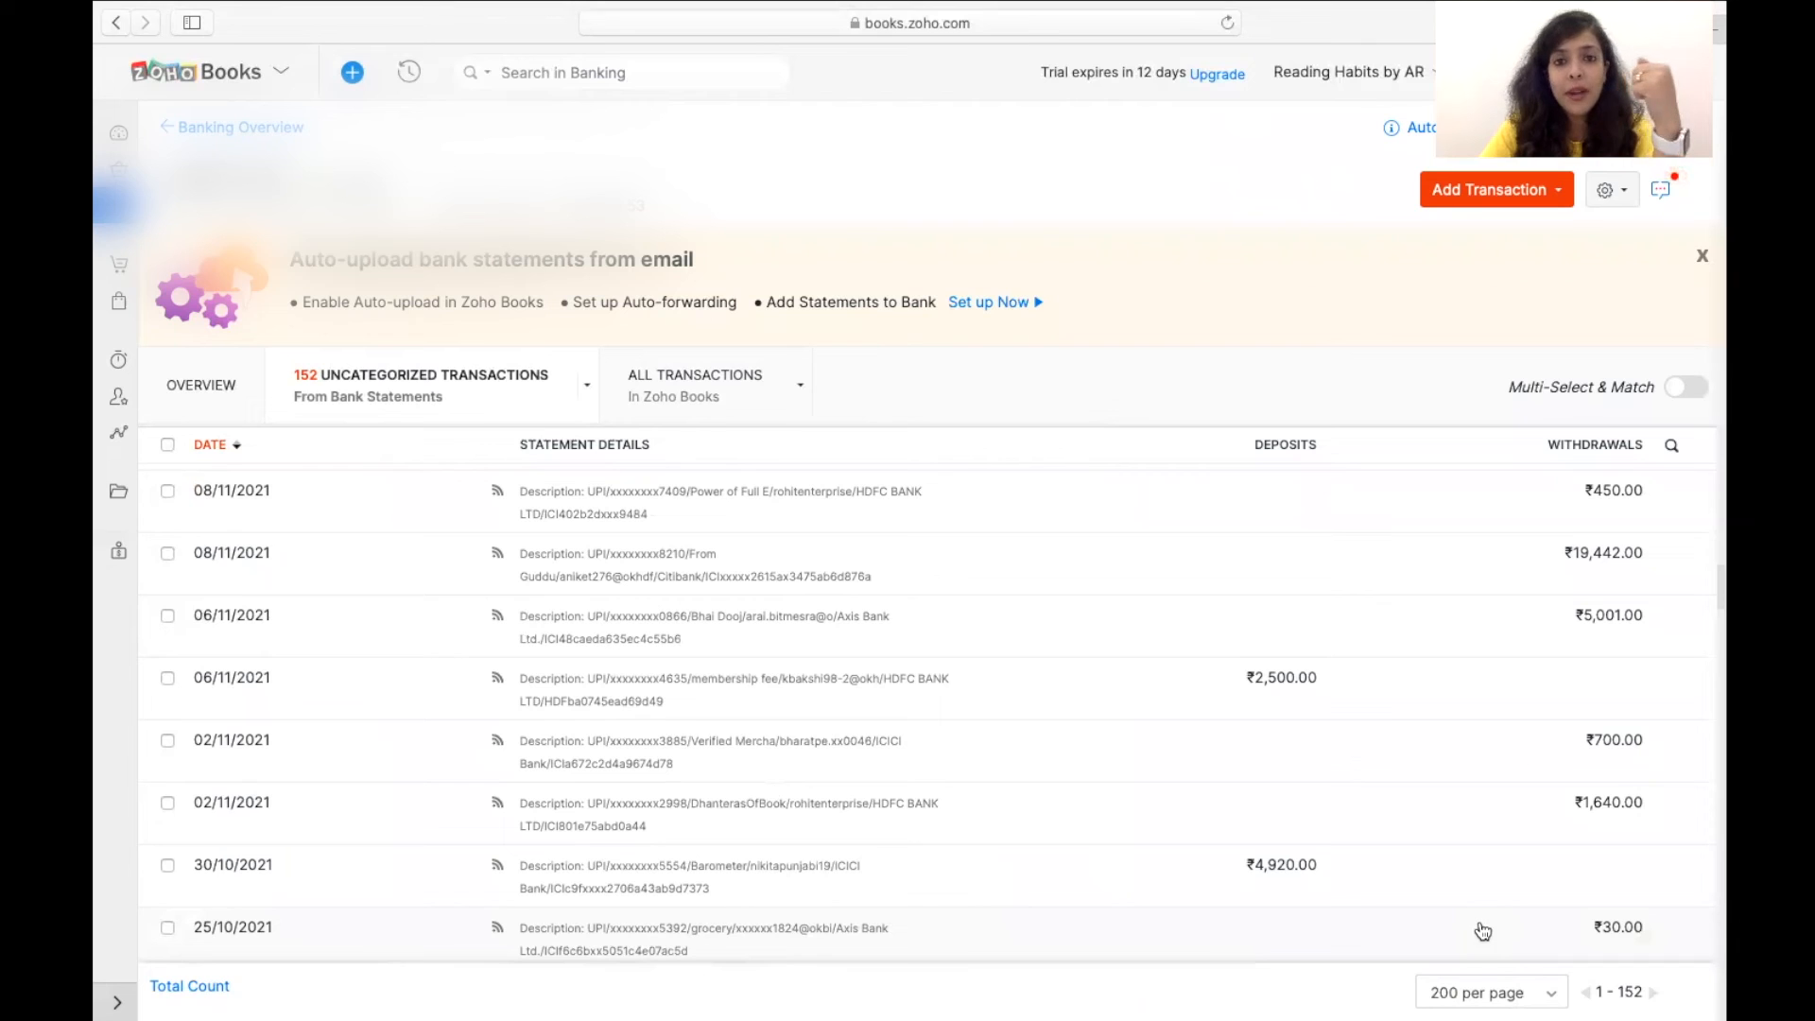
Step: Open the ₹4,200.00 withdrawal dated 09/12/2021 for categorizing and set its category to Owner Drawings
{"action": "scroll", "coordinate": [1558, 614], "scroll_direction": "up", "scroll_amount": 10}
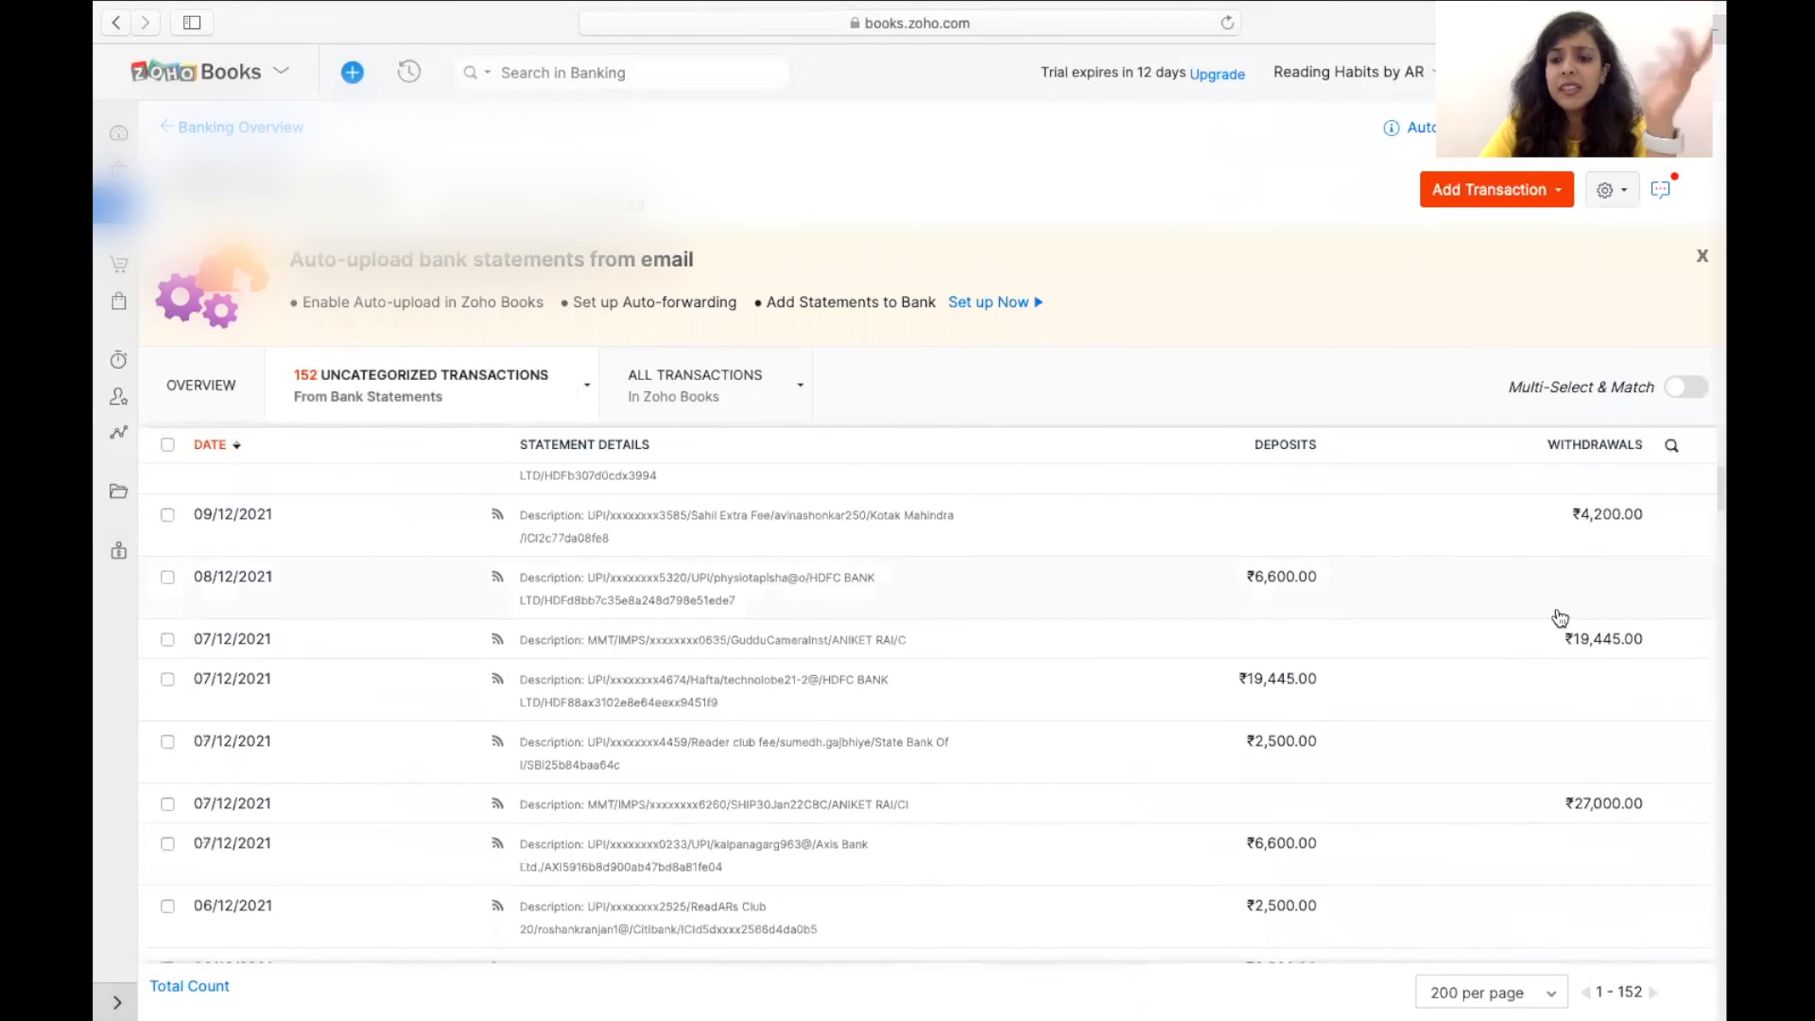
{"action": "scroll", "coordinate": [1605, 614], "scroll_direction": "up", "scroll_amount": 1}
{"action": "scroll", "coordinate": [1609, 620], "scroll_direction": "up", "scroll_amount": 2}
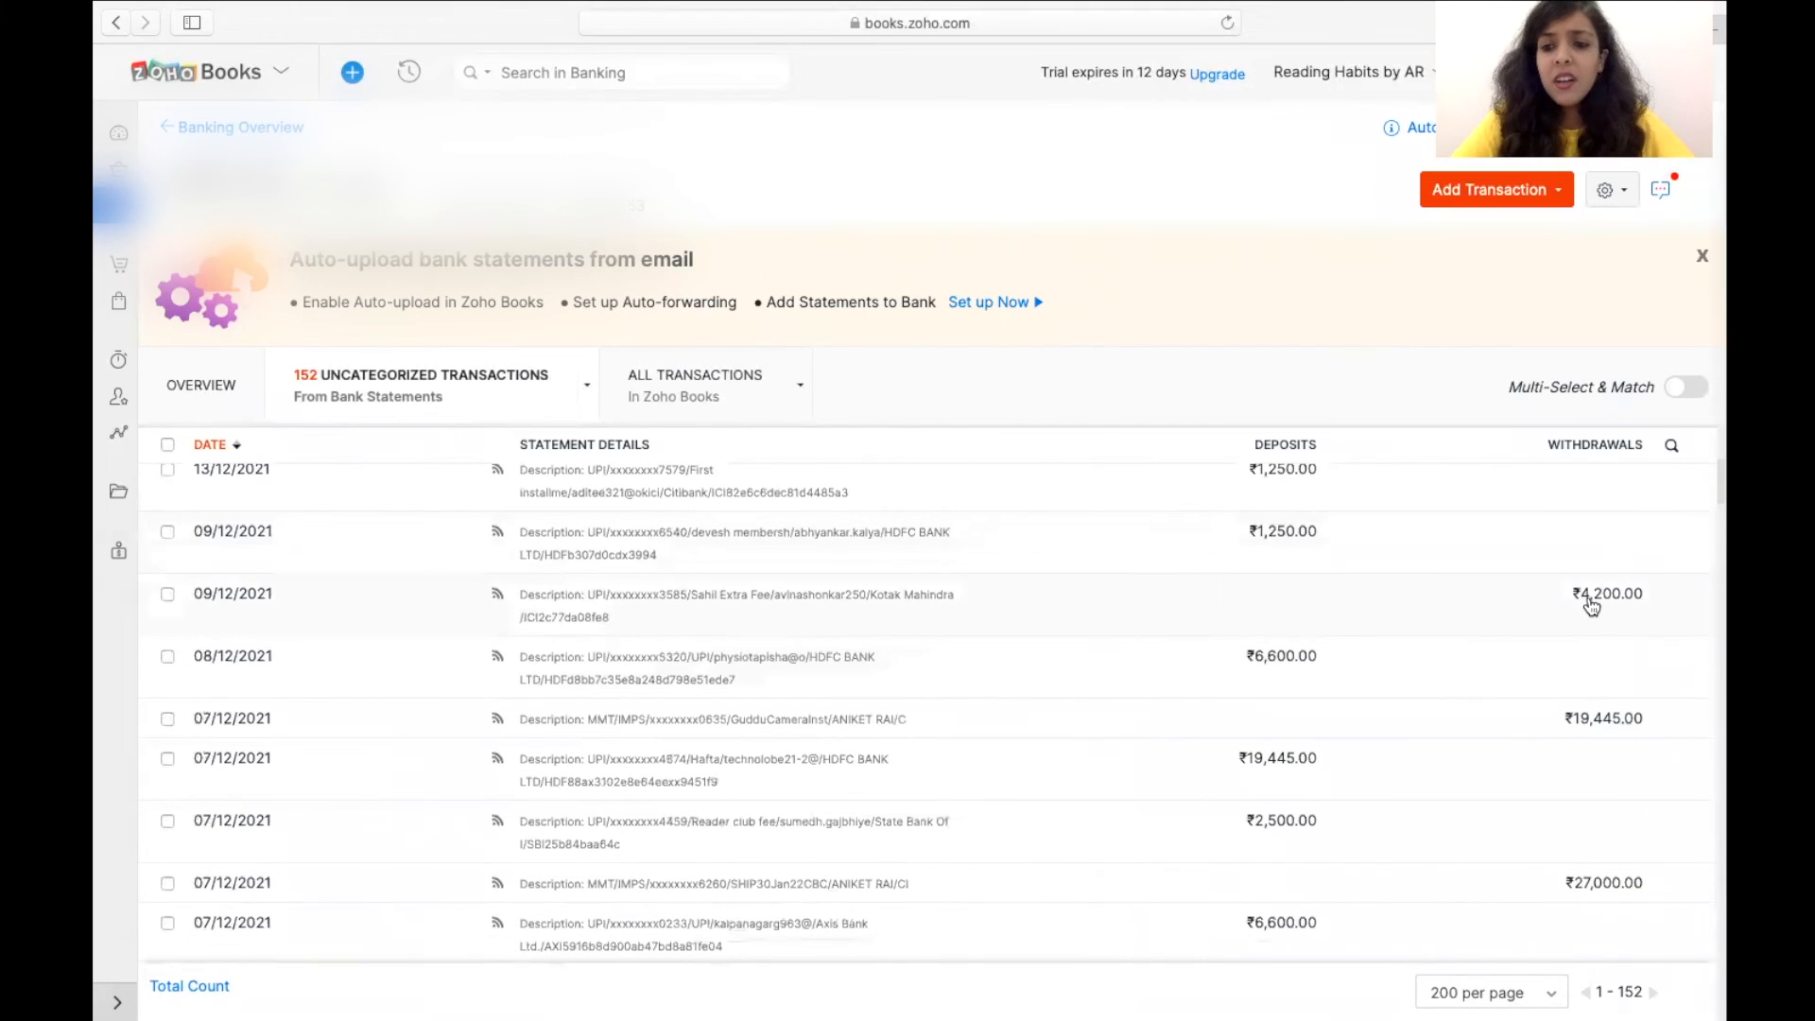
{"action": "left_click", "coordinate": [1591, 603]}
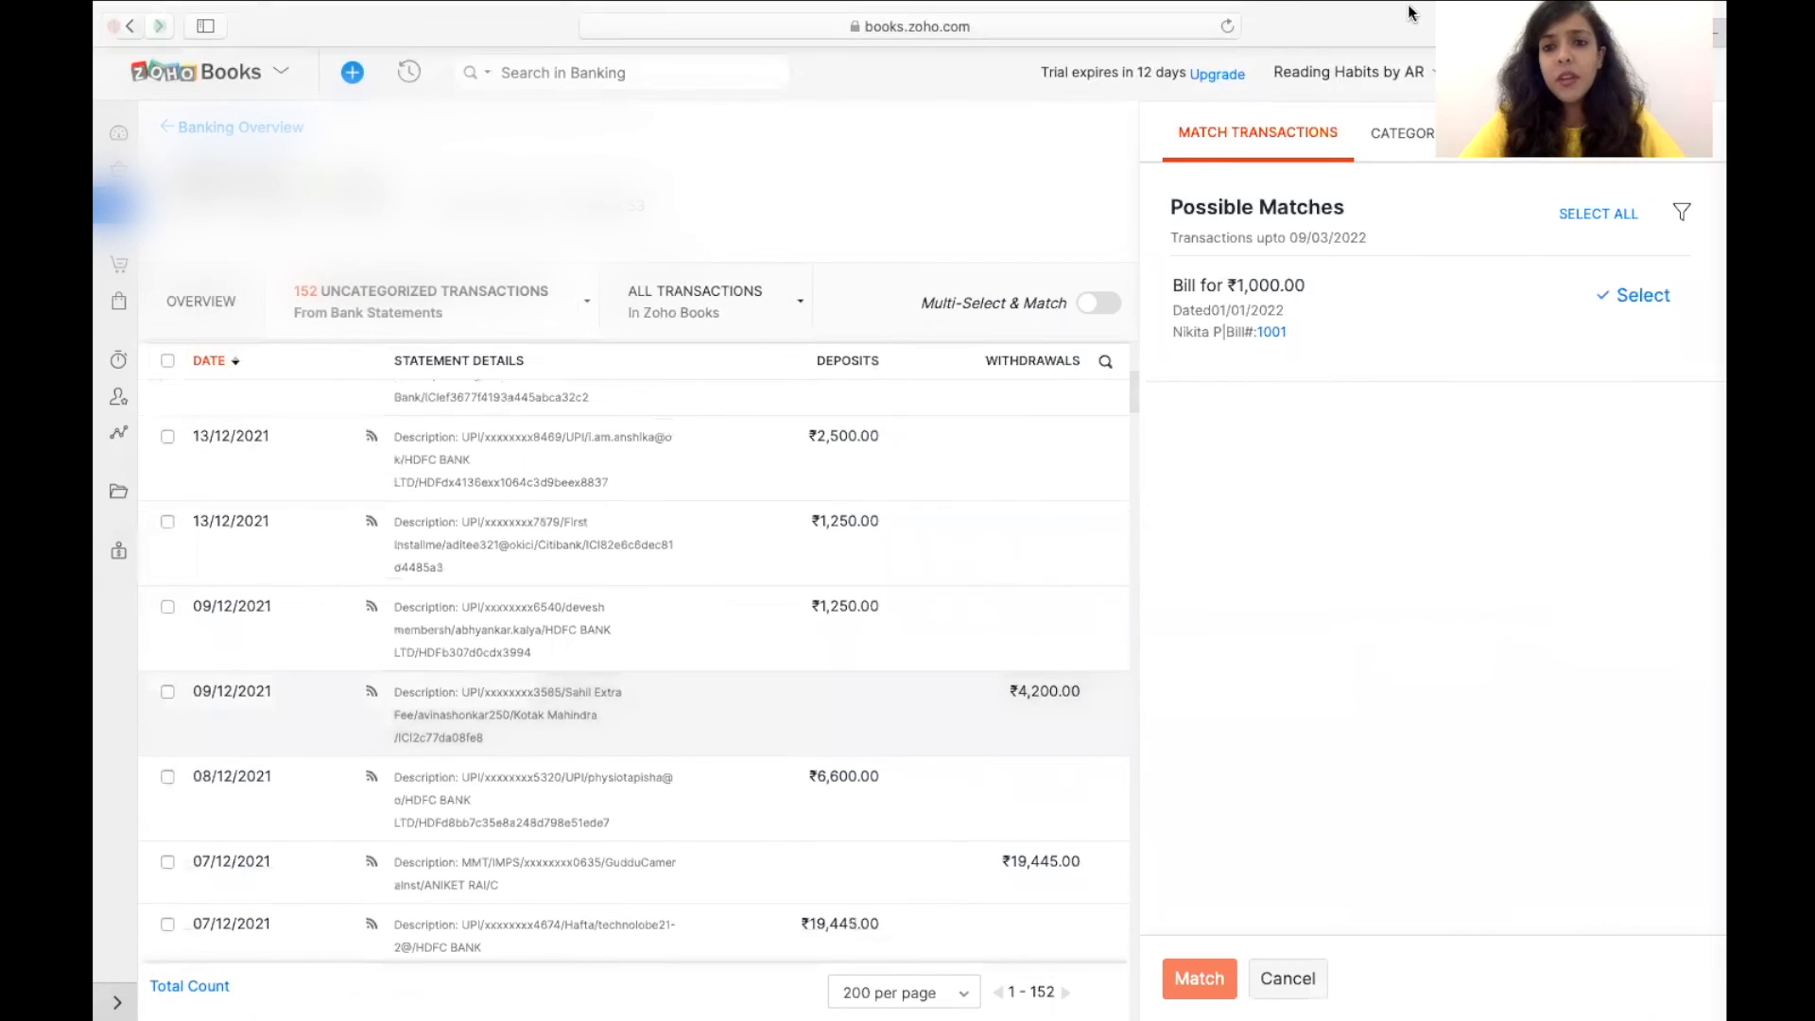
{"action": "left_click", "coordinate": [1402, 132]}
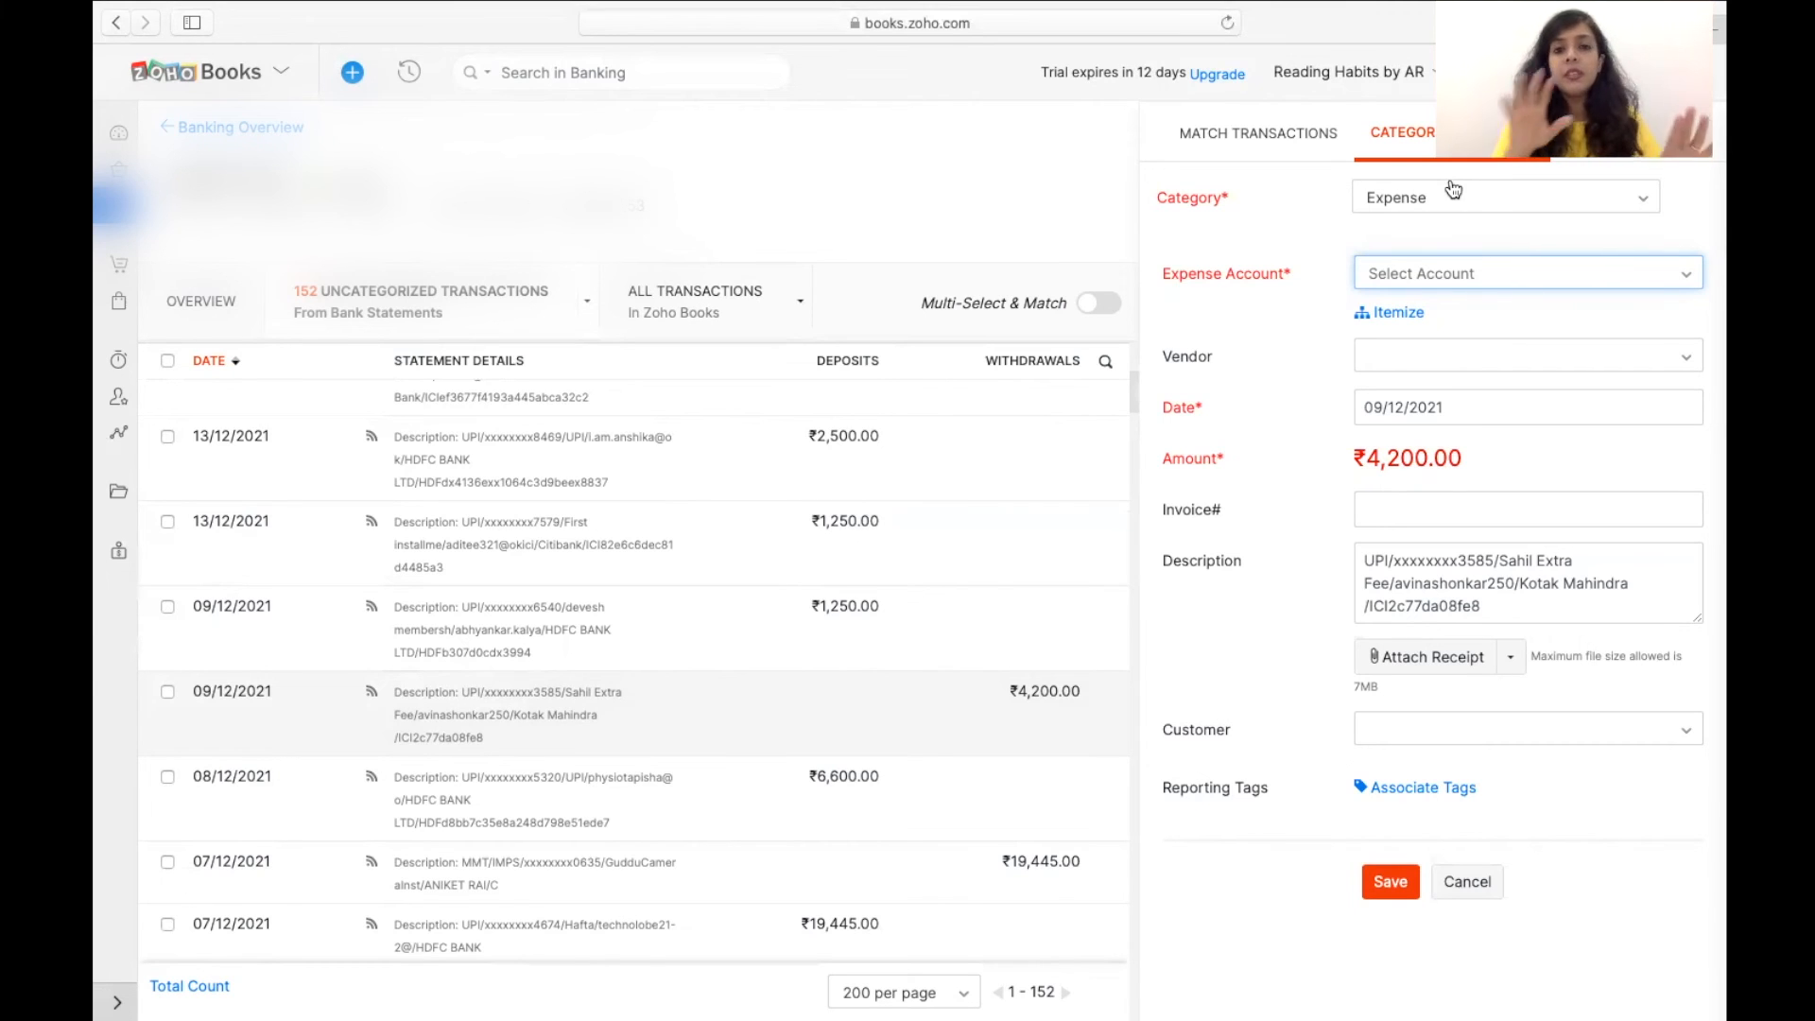
{"action": "left_click", "coordinate": [1453, 192]}
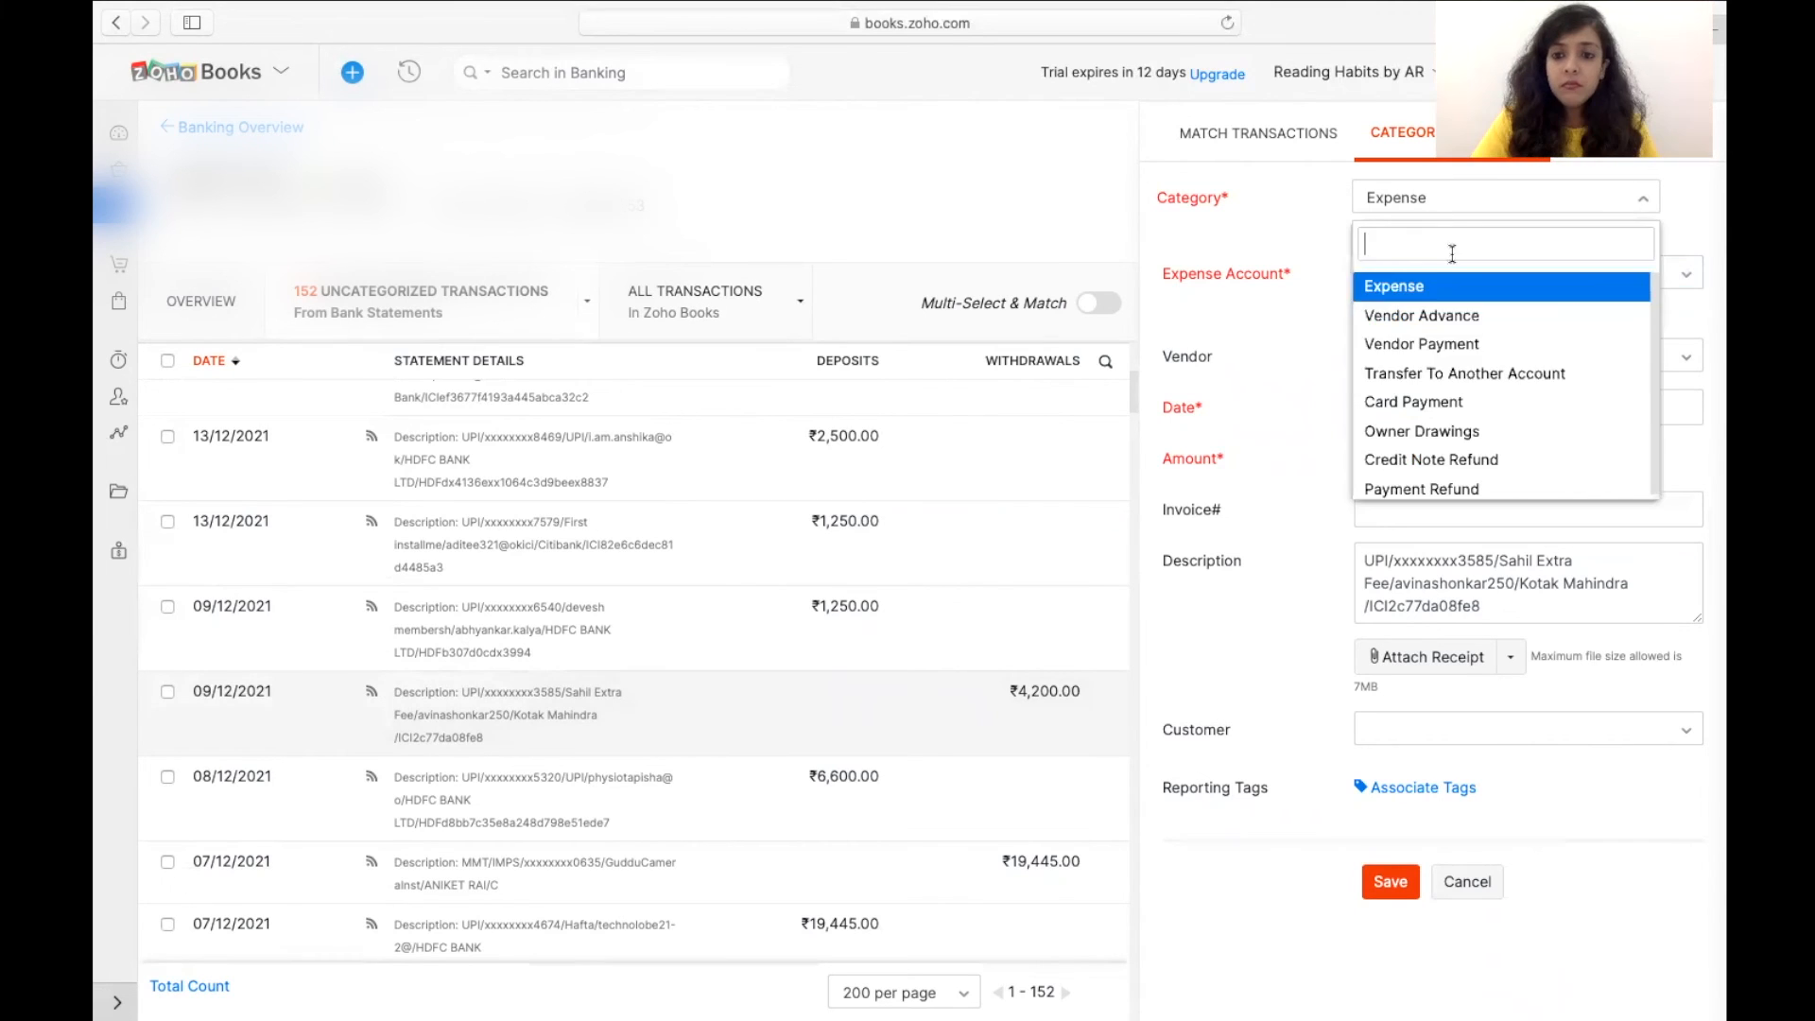
{"action": "left_click", "coordinate": [1462, 429]}
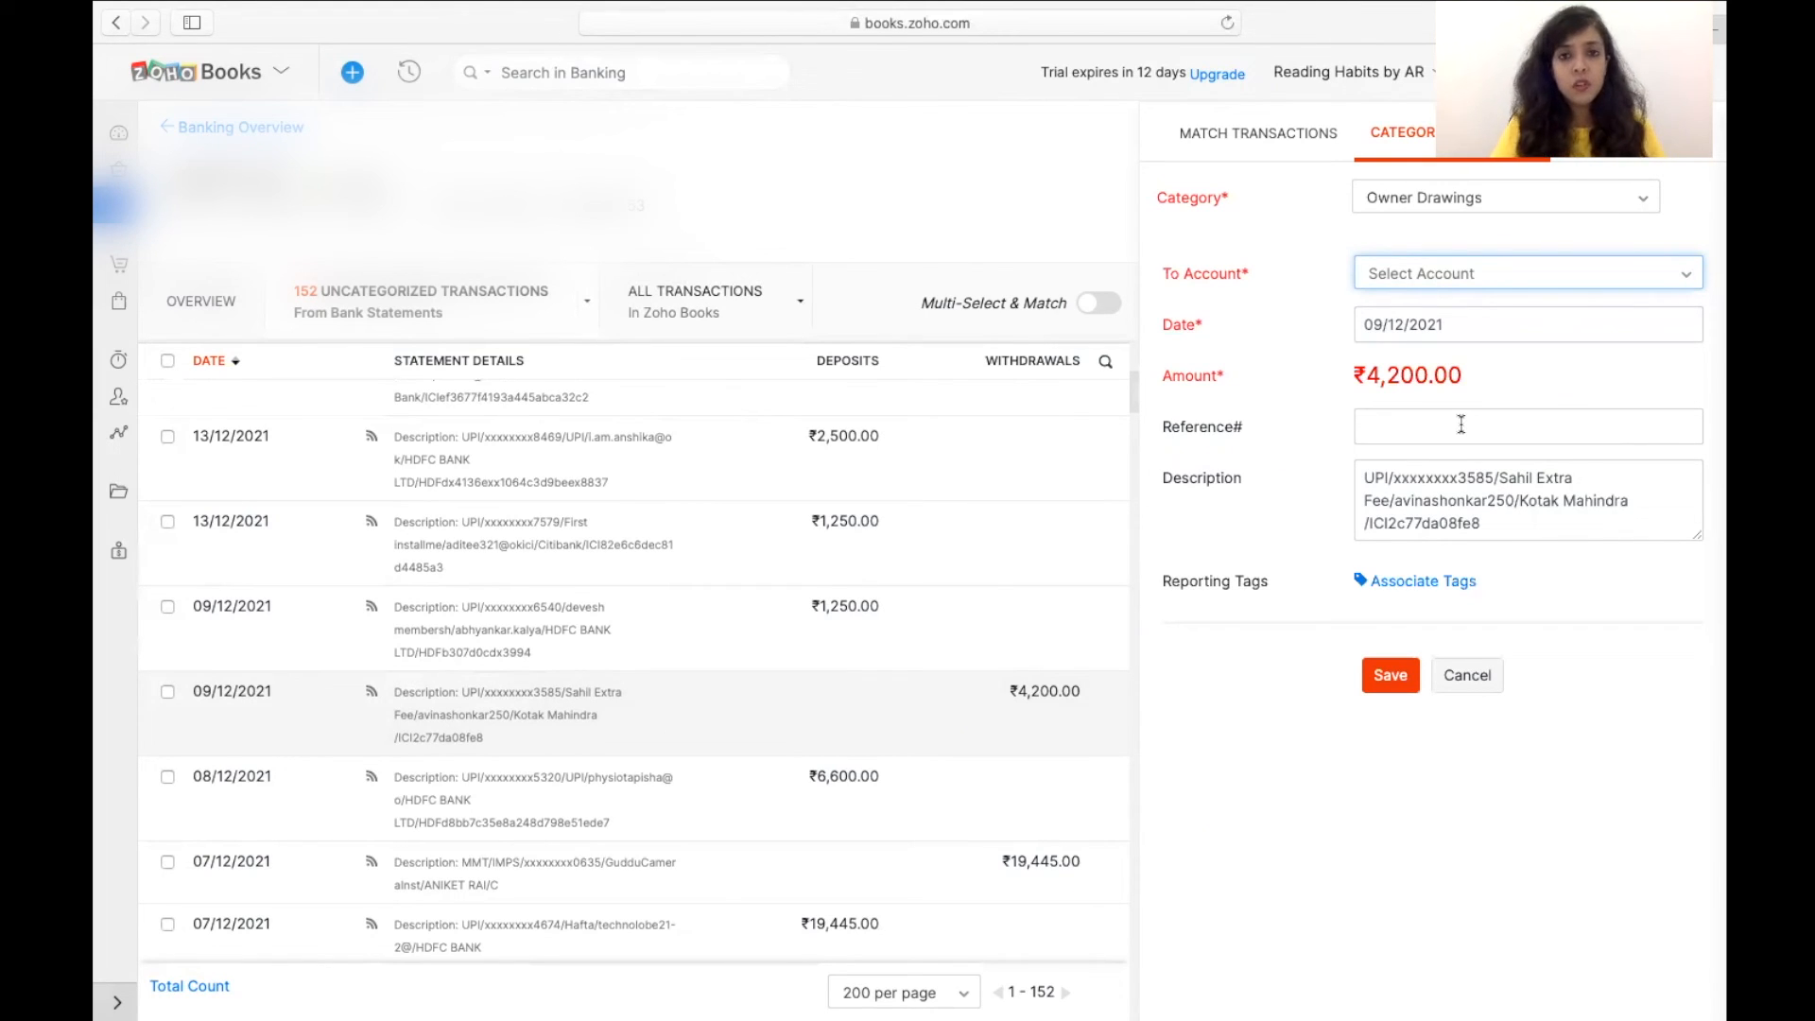
Step: Switch the withdrawal's category to Expense and look through the available expense accounts
{"action": "left_click", "coordinate": [1499, 200]}
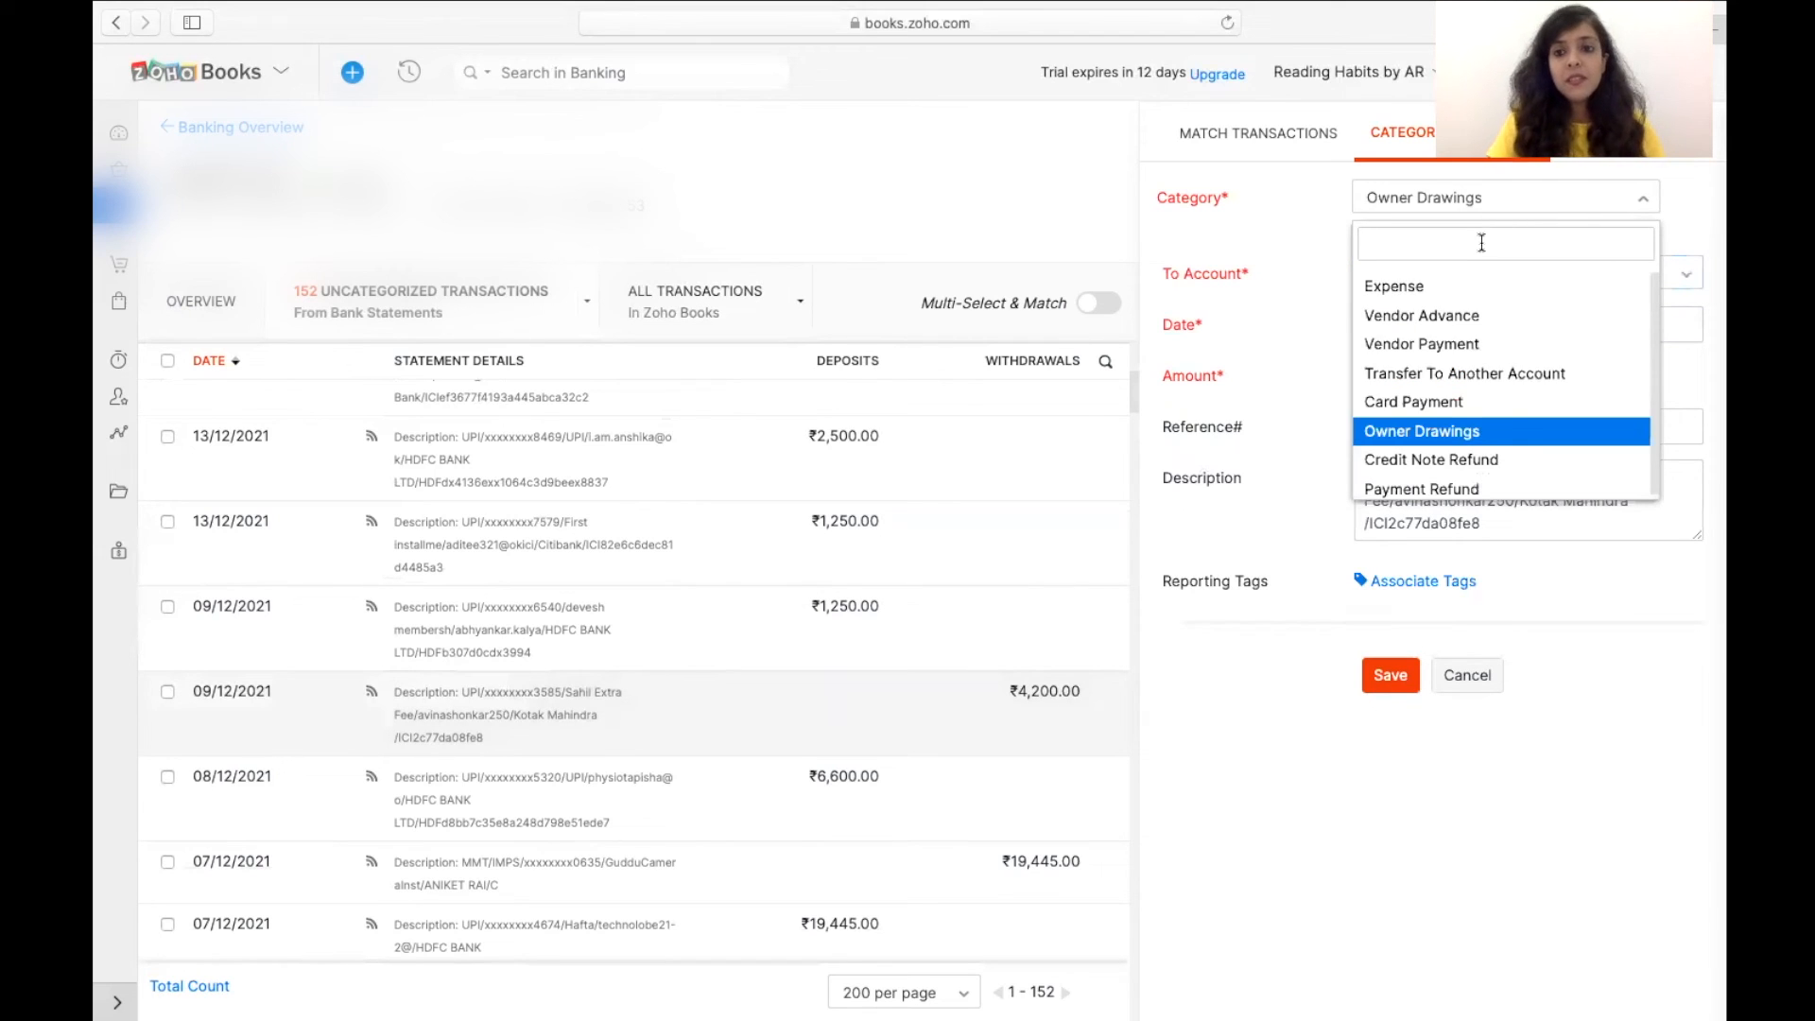
{"action": "left_click", "coordinate": [1474, 288]}
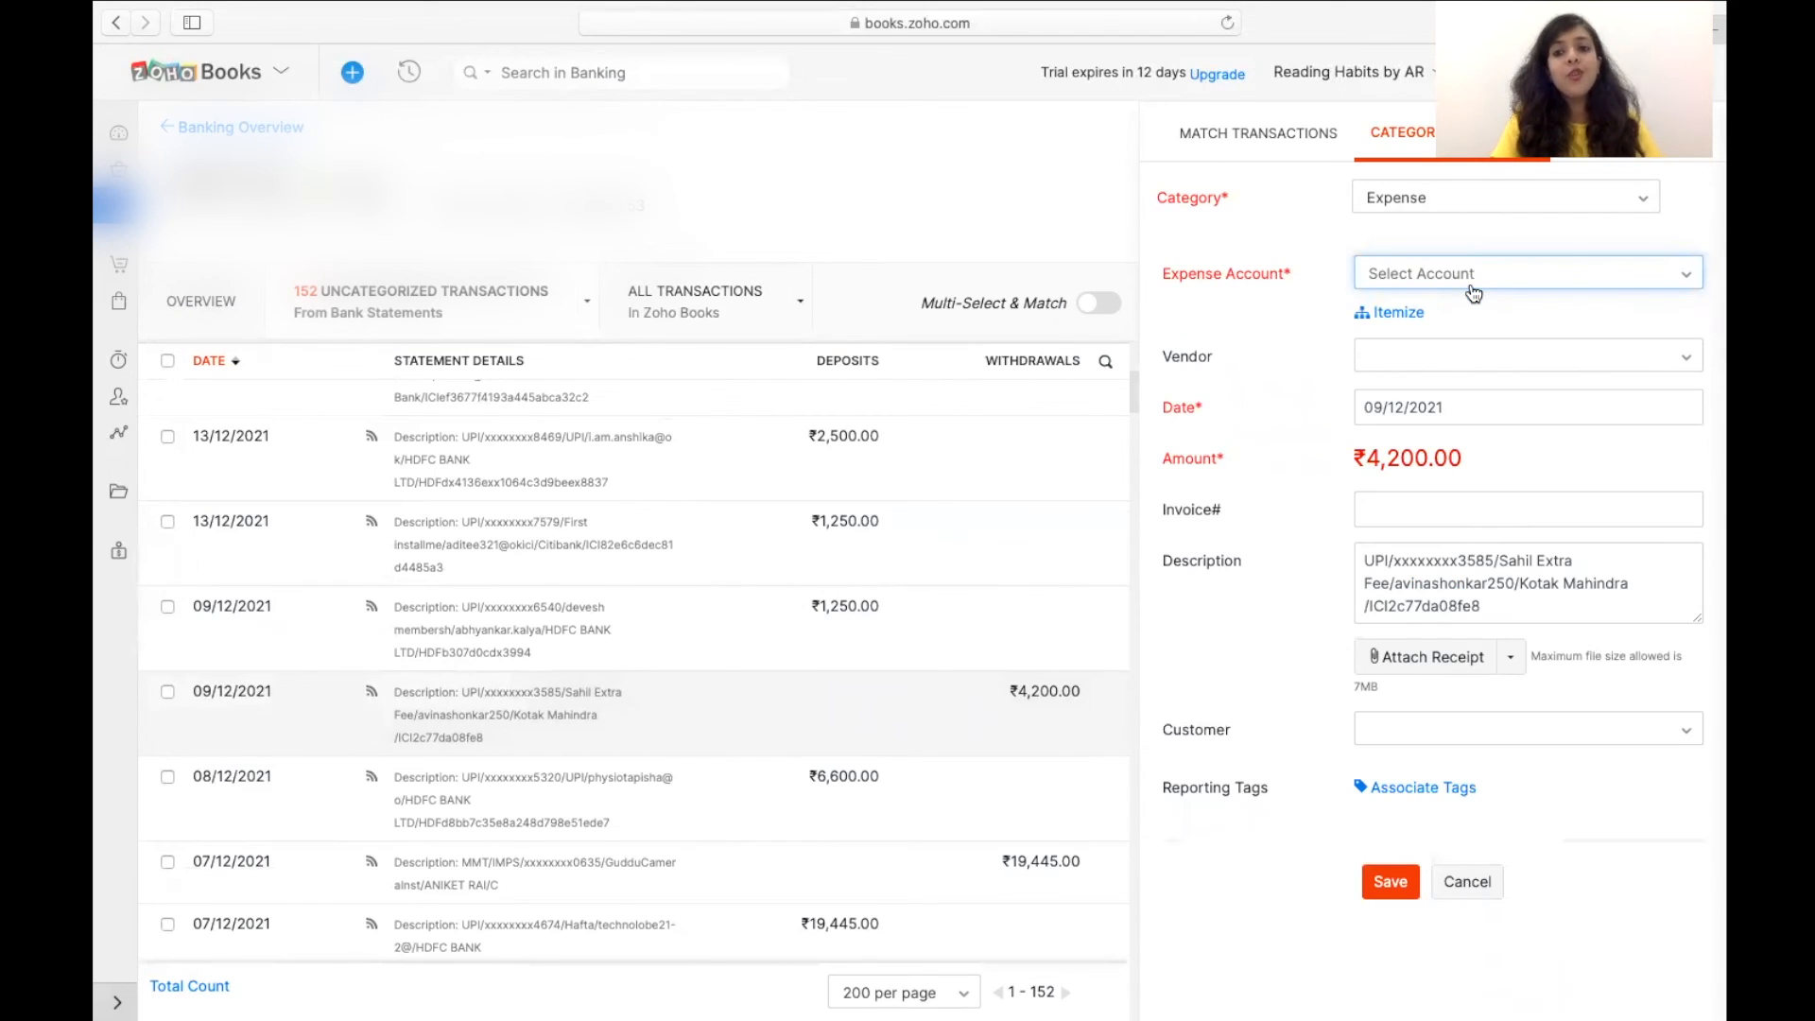
{"action": "left_click", "coordinate": [1466, 288]}
{"action": "scroll", "coordinate": [1460, 455], "scroll_direction": "down", "scroll_amount": 3}
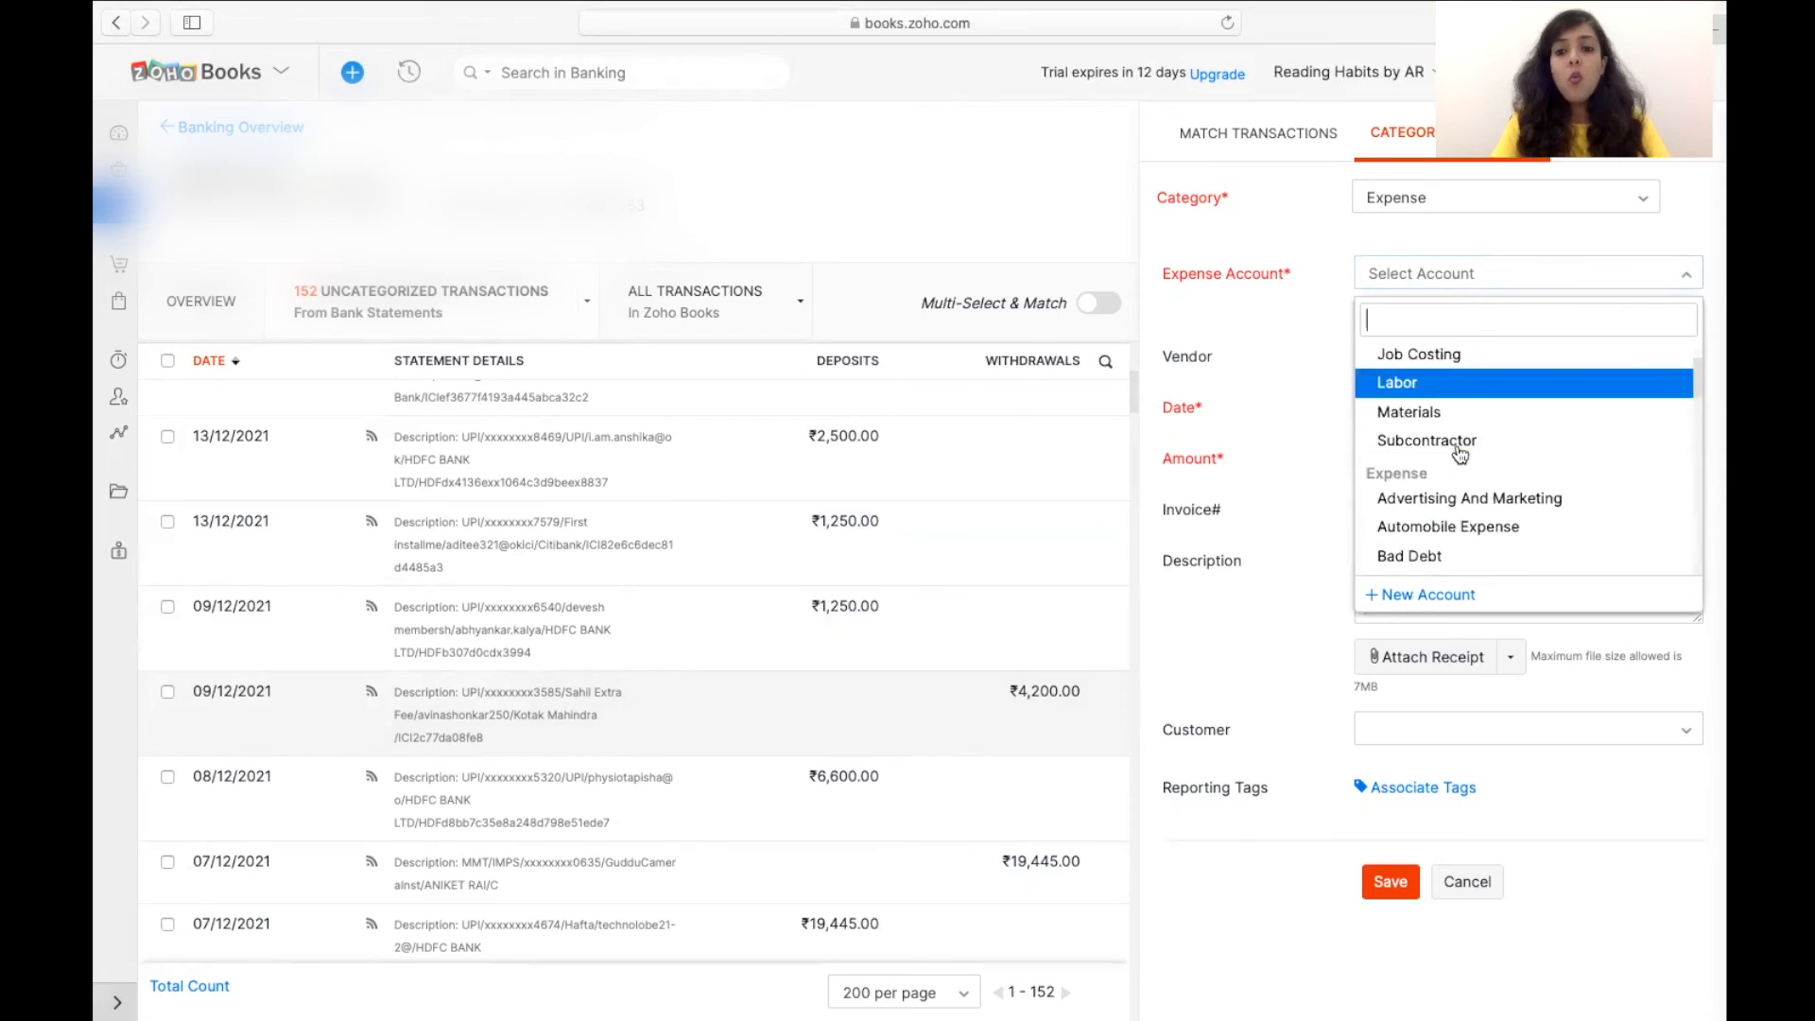
{"action": "scroll", "coordinate": [1460, 454], "scroll_direction": "down", "scroll_amount": 1}
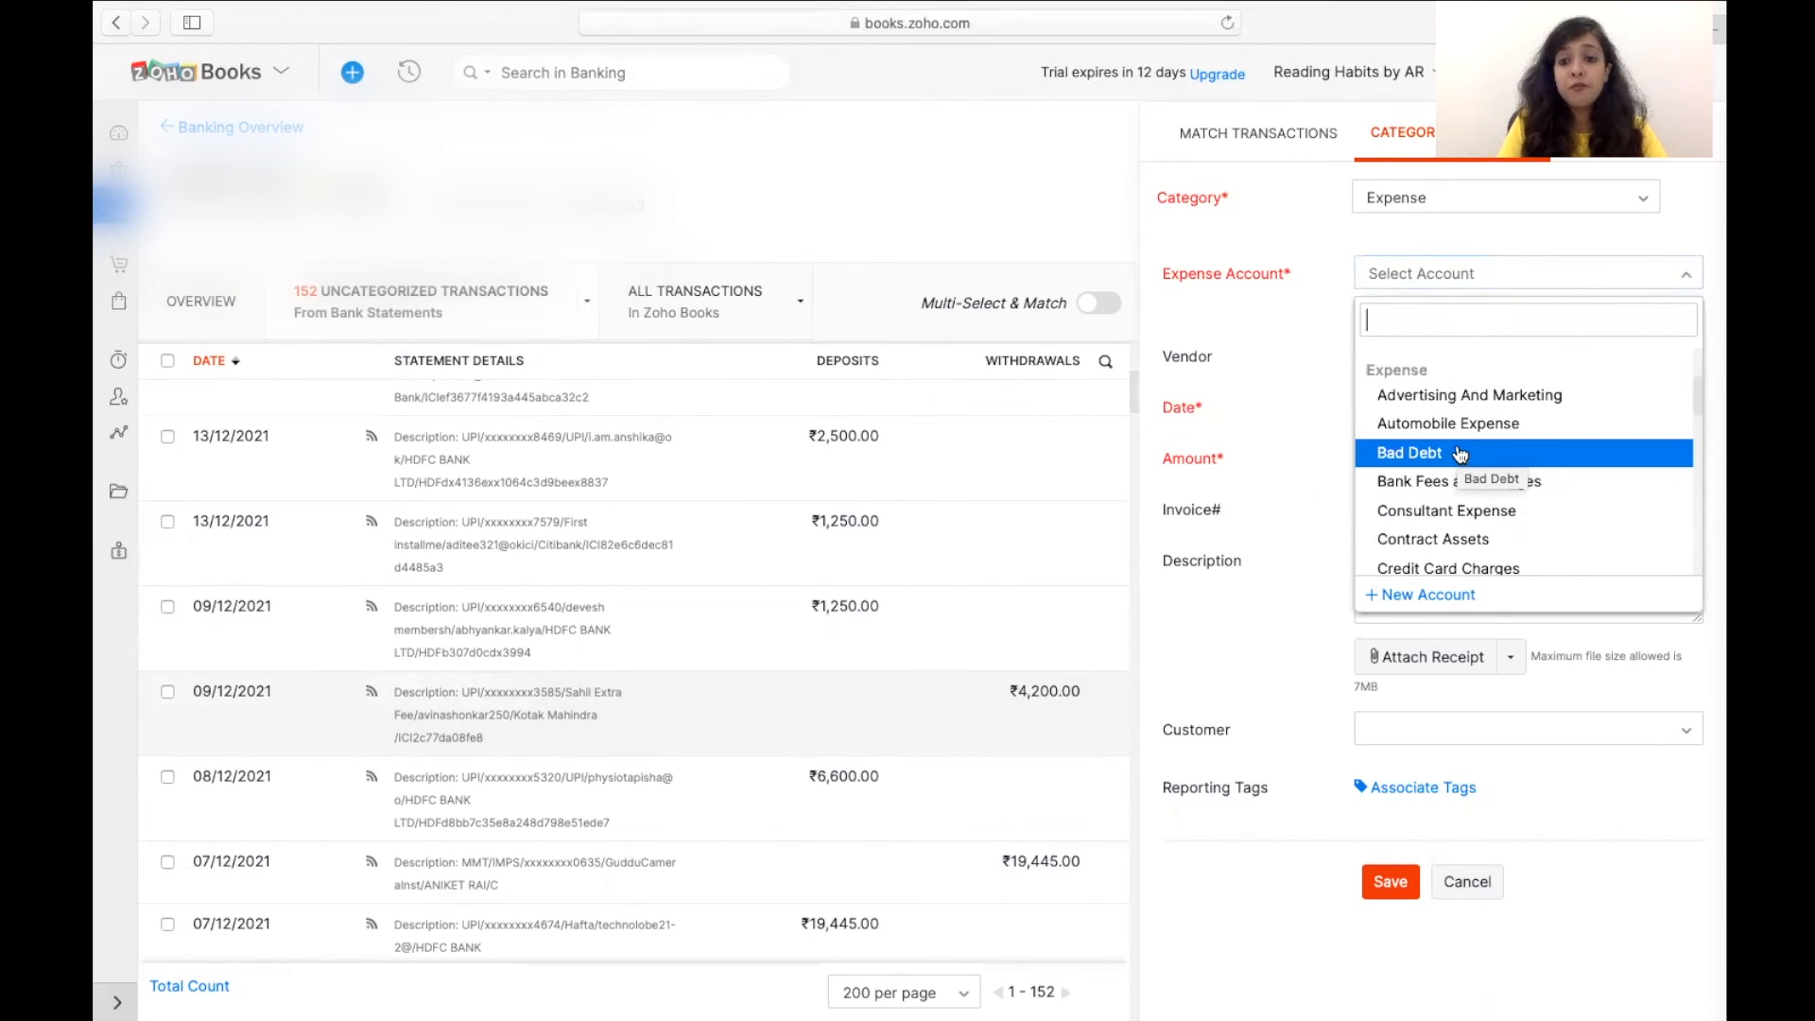
{"action": "scroll", "coordinate": [1460, 454], "scroll_direction": "down", "scroll_amount": 4}
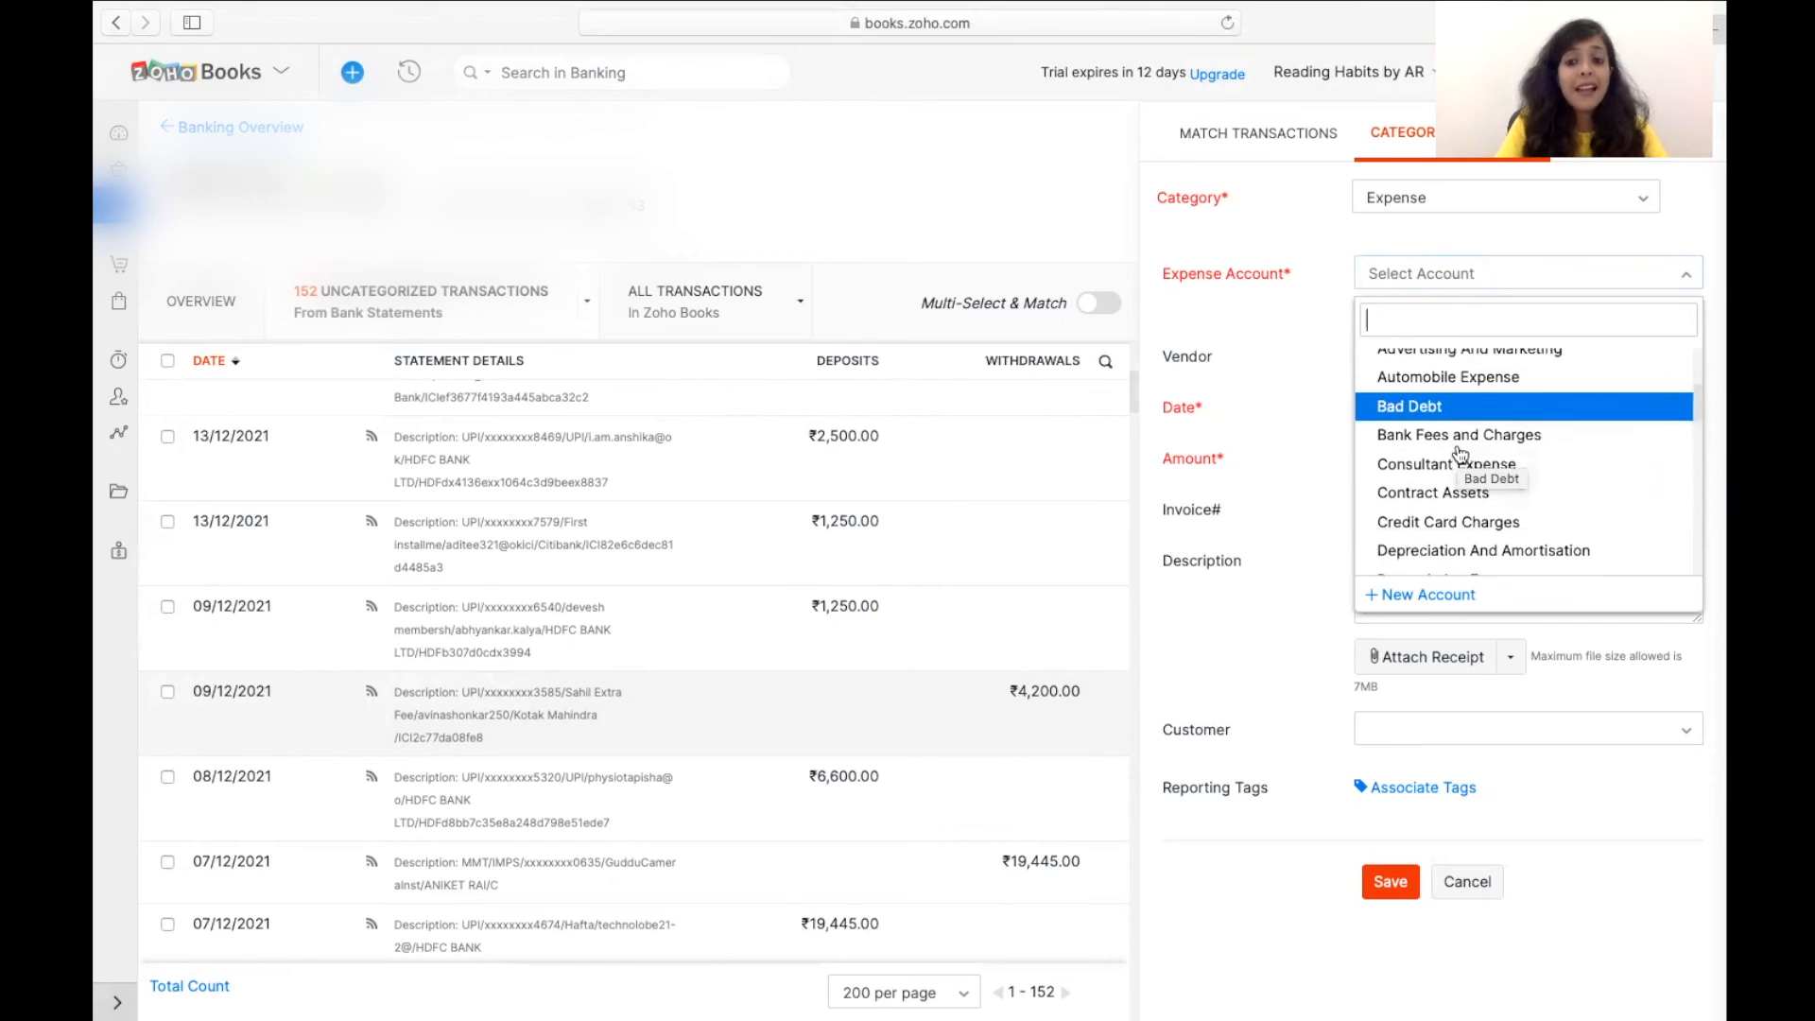
{"action": "scroll", "coordinate": [1461, 455], "scroll_direction": "down", "scroll_amount": 3}
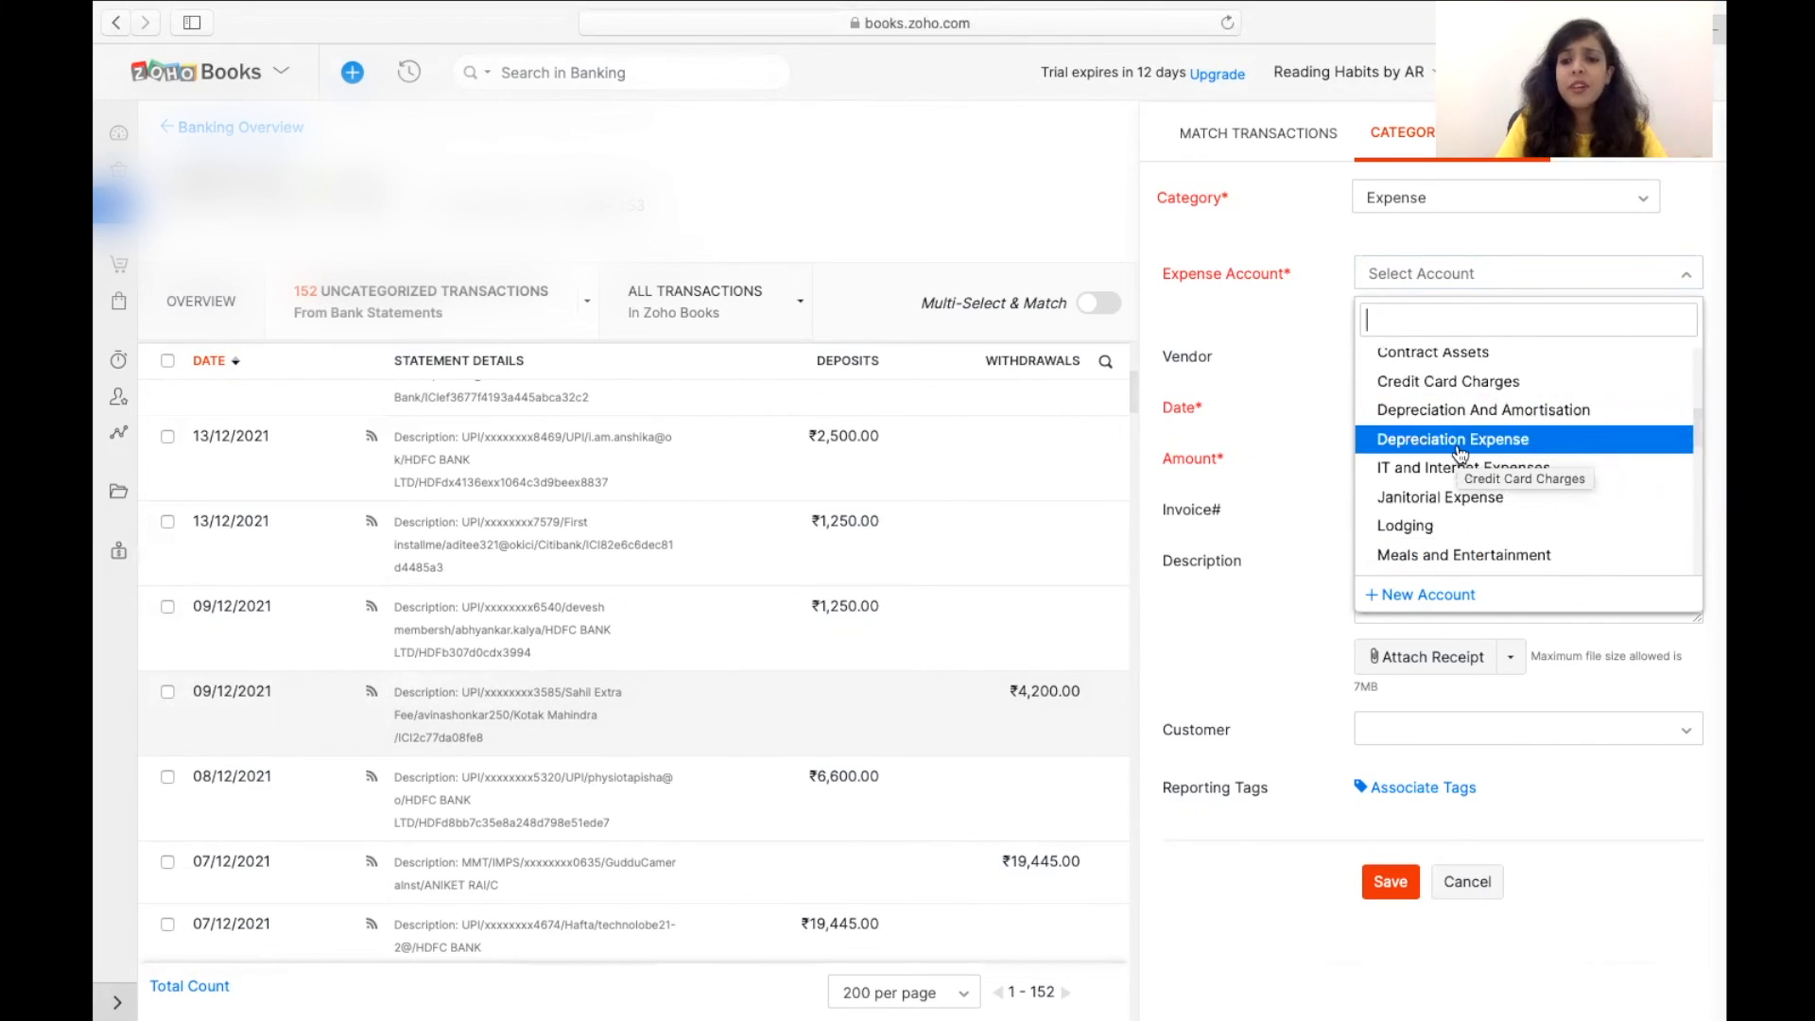
{"action": "scroll", "coordinate": [1460, 455], "scroll_direction": "down", "scroll_amount": 1}
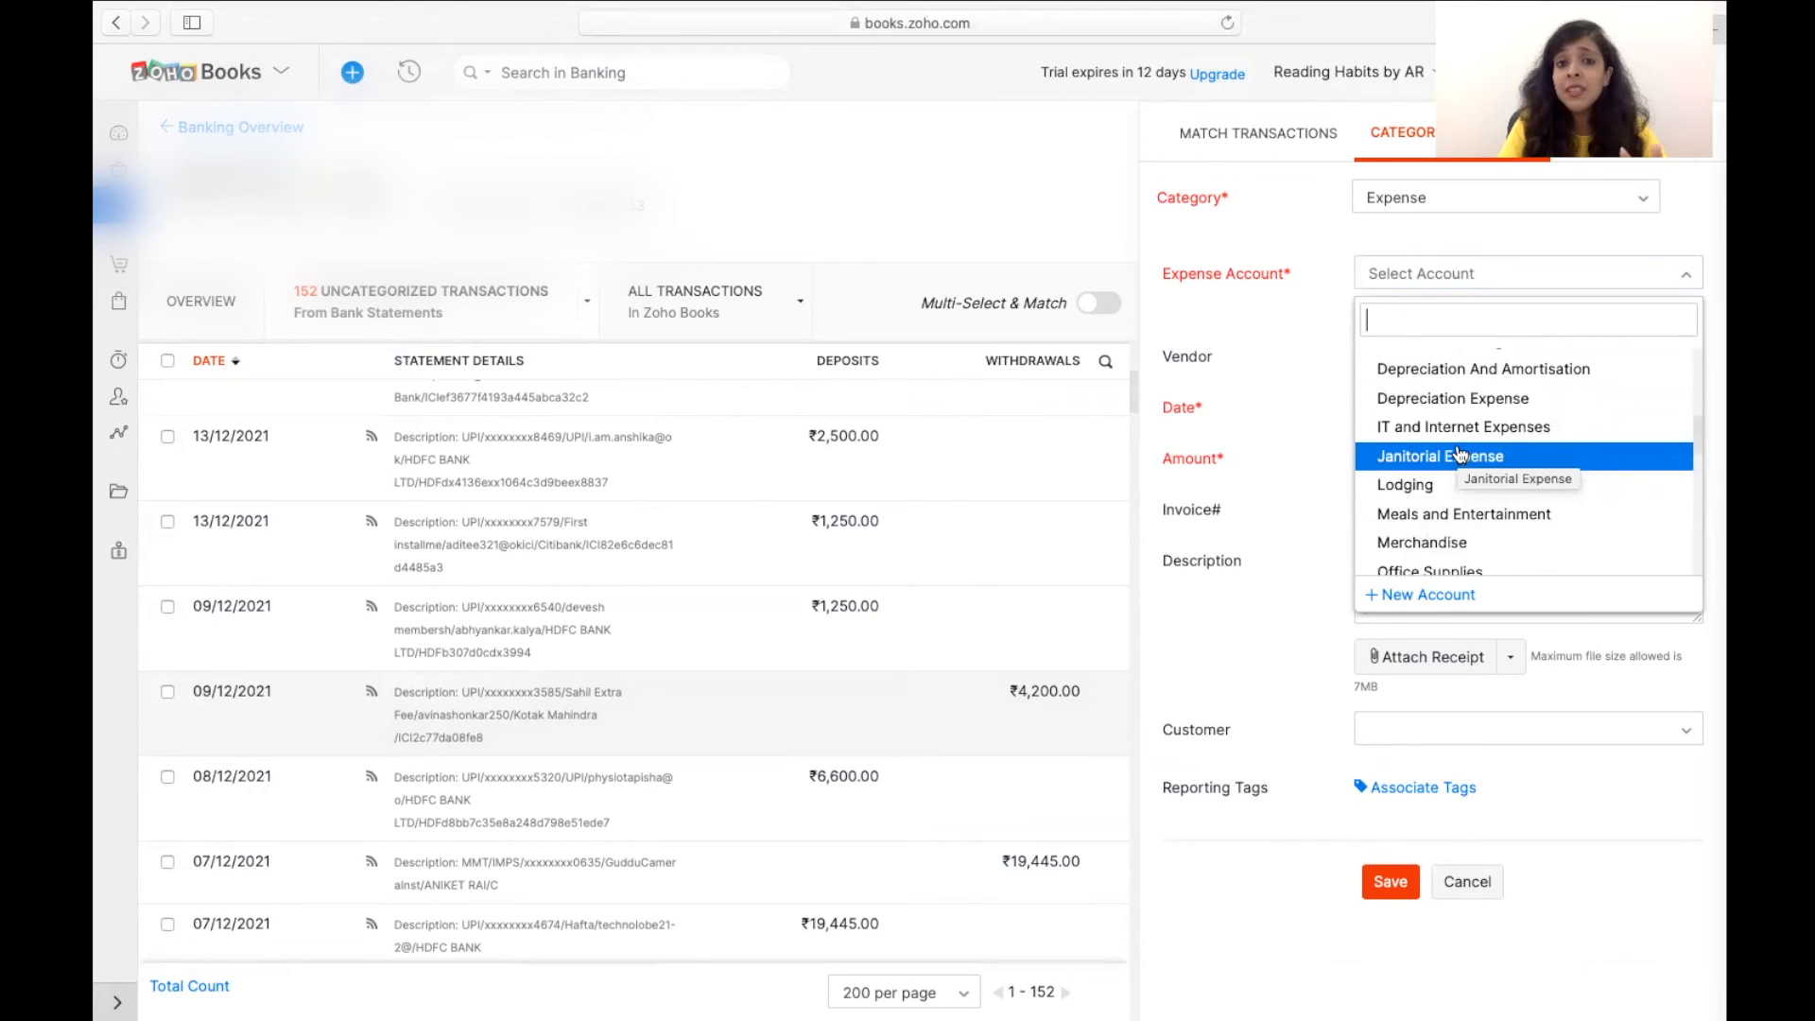
{"action": "scroll", "coordinate": [1460, 455], "scroll_direction": "down", "scroll_amount": 3}
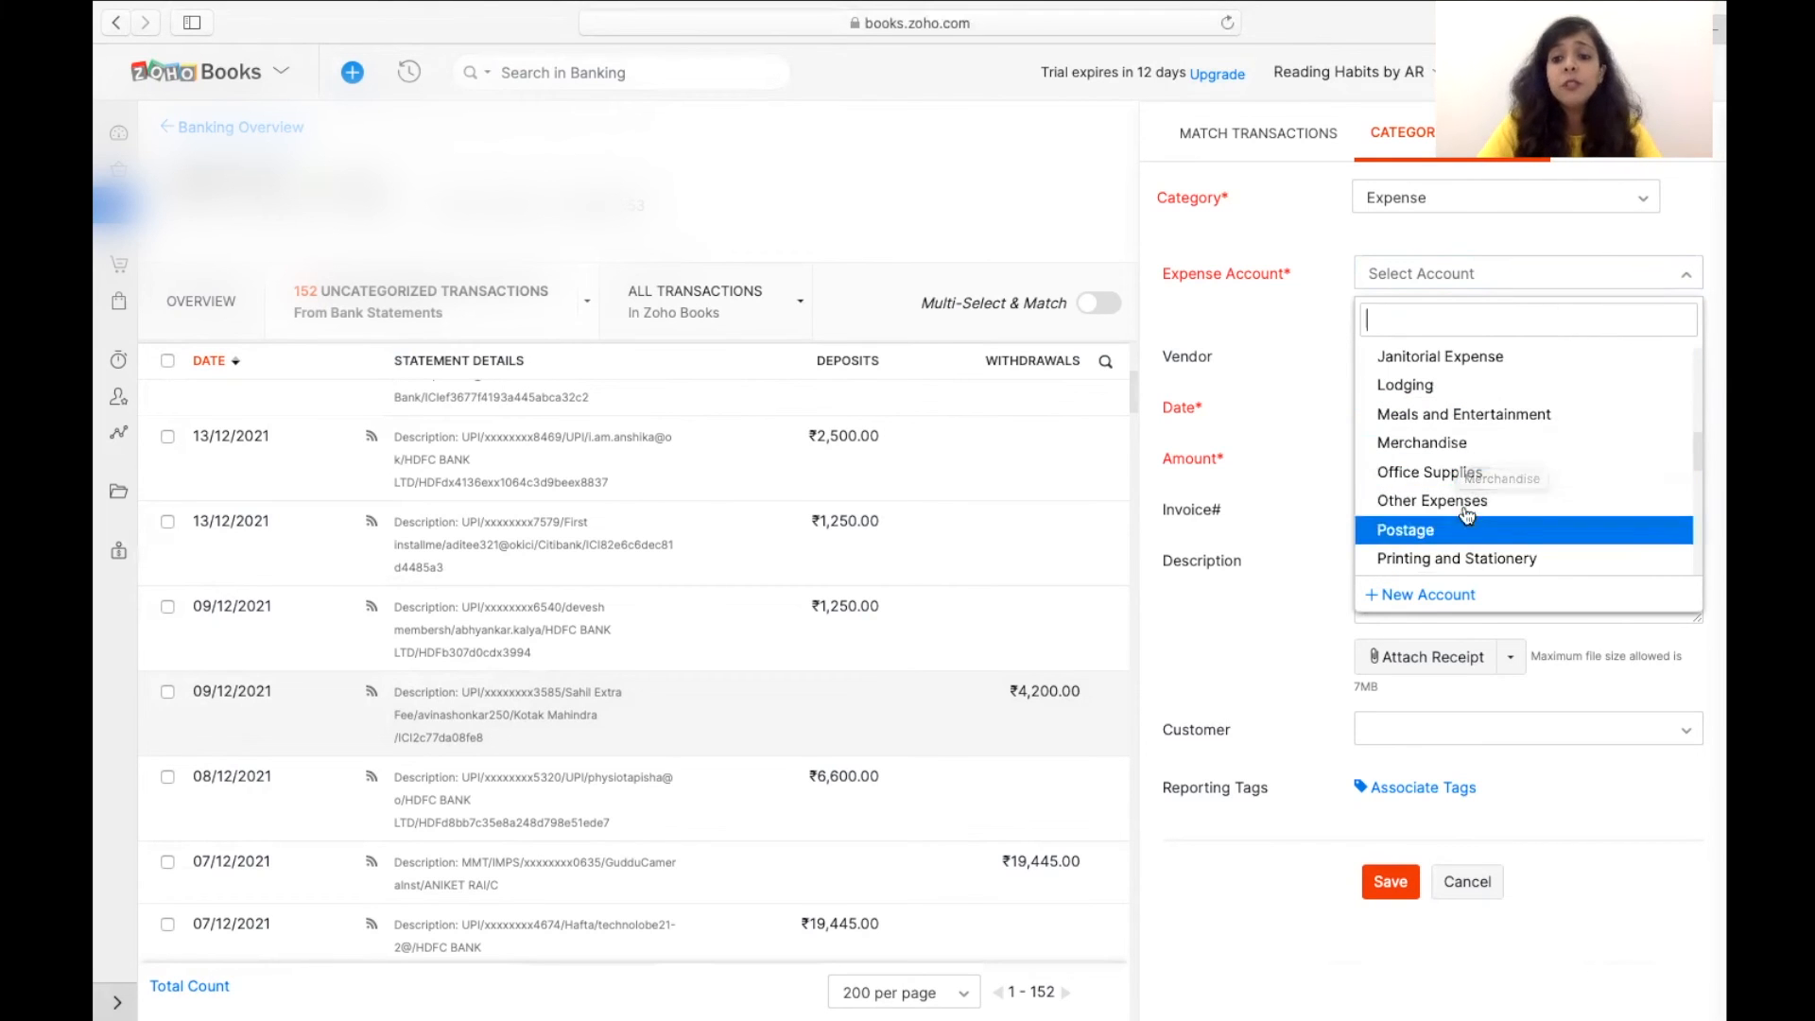
{"action": "scroll", "coordinate": [1466, 510], "scroll_direction": "down", "scroll_amount": 5}
{"action": "scroll", "coordinate": [1466, 496], "scroll_direction": "up", "scroll_amount": 3}
{"action": "scroll", "coordinate": [1463, 483], "scroll_direction": "down", "scroll_amount": 3}
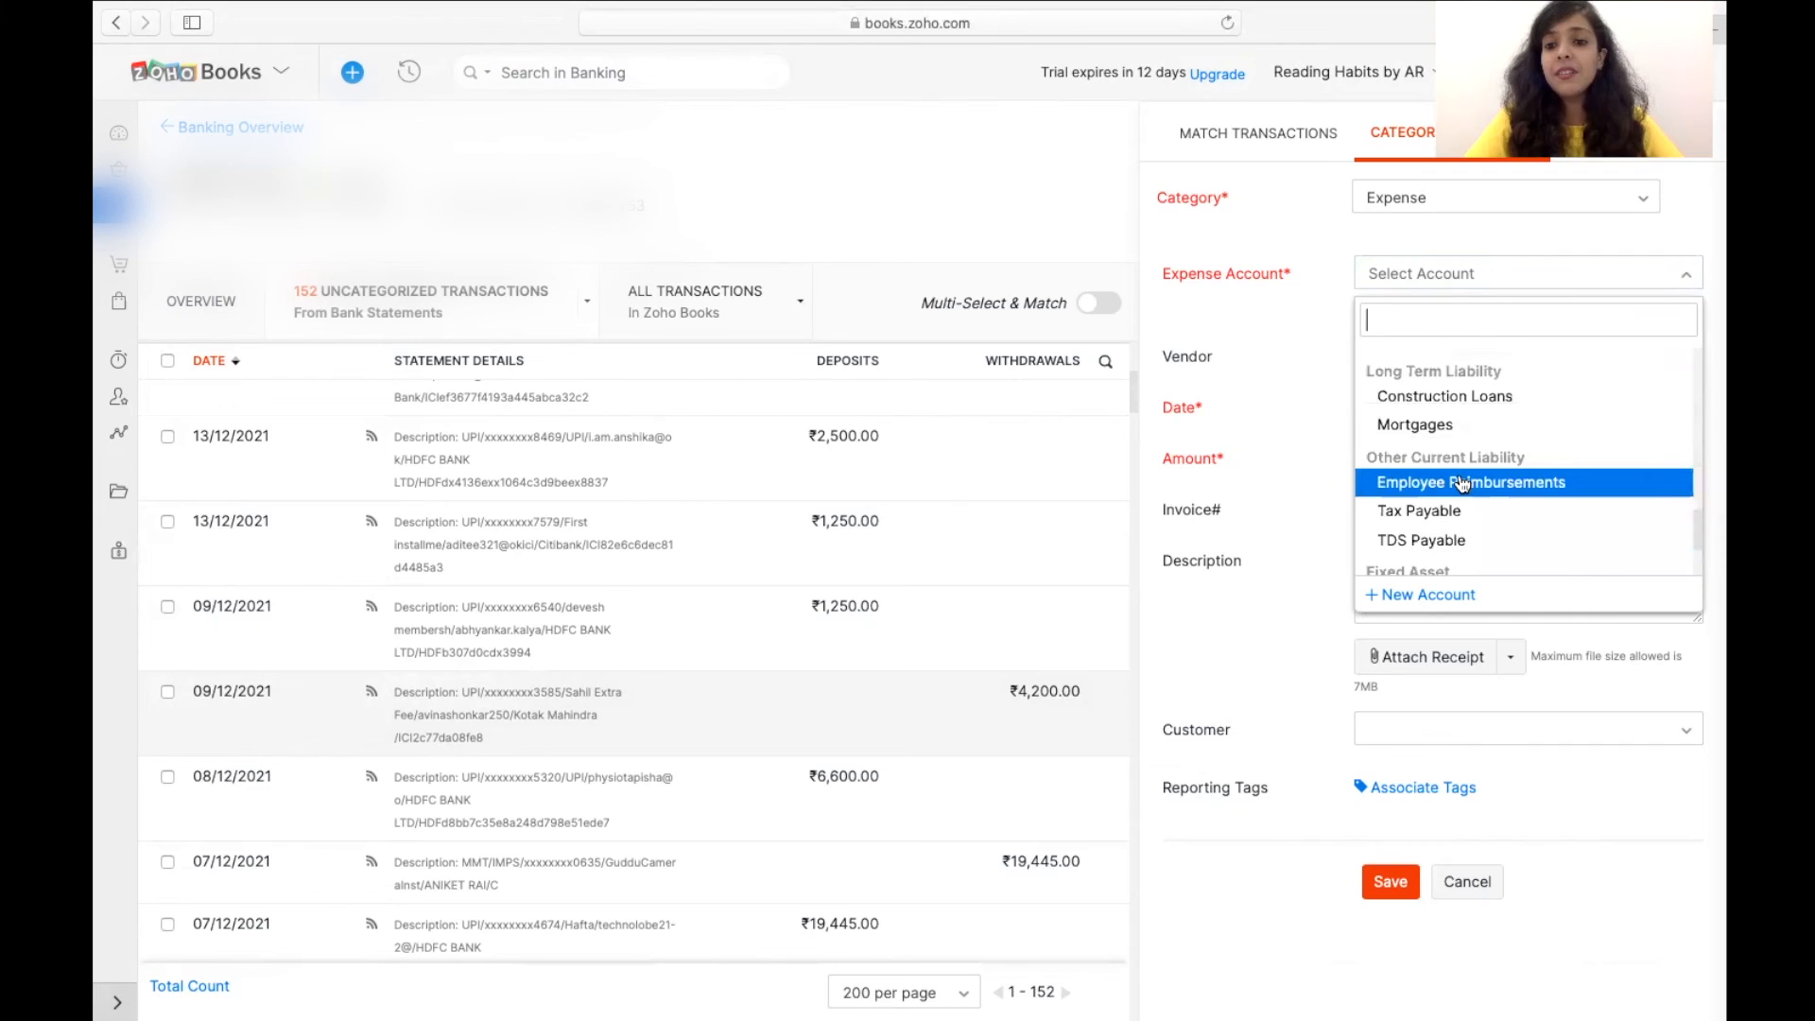
{"action": "scroll", "coordinate": [1463, 484], "scroll_direction": "up", "scroll_amount": 3}
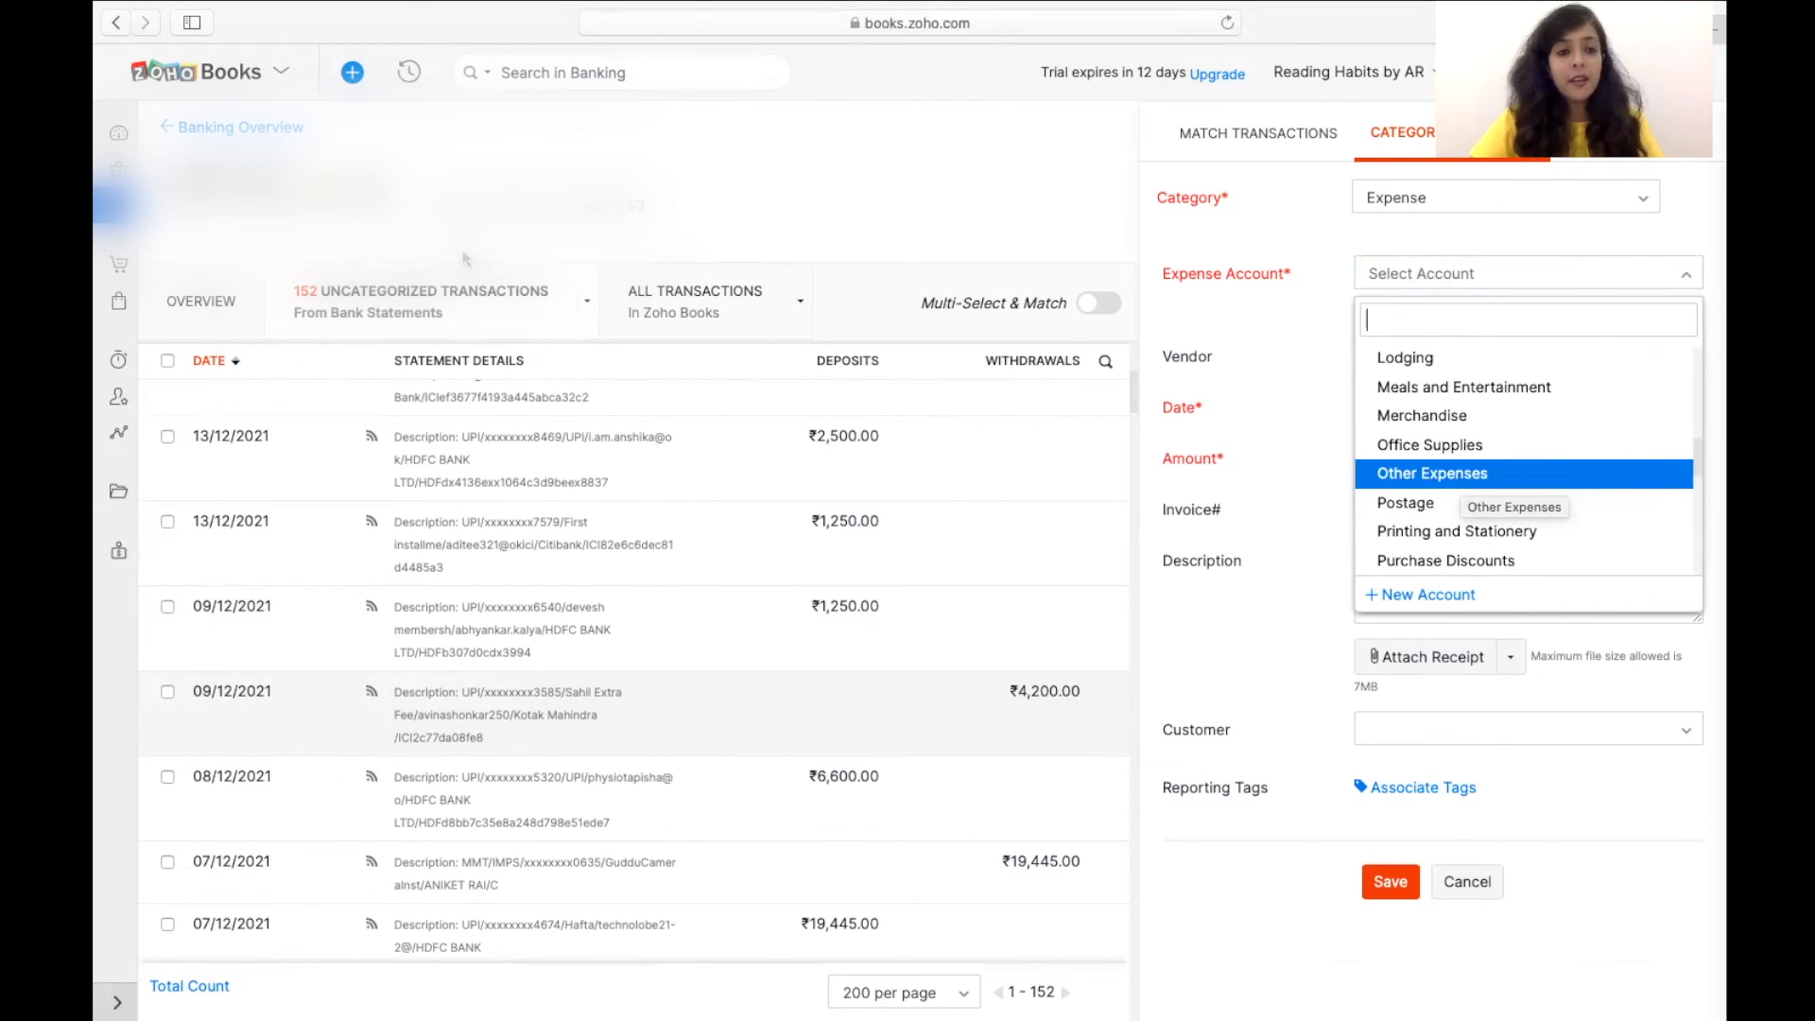
Step: Create a new account of type Expense named Entertainment Expense in the chart of accounts
{"action": "left_click", "coordinate": [112, 436]}
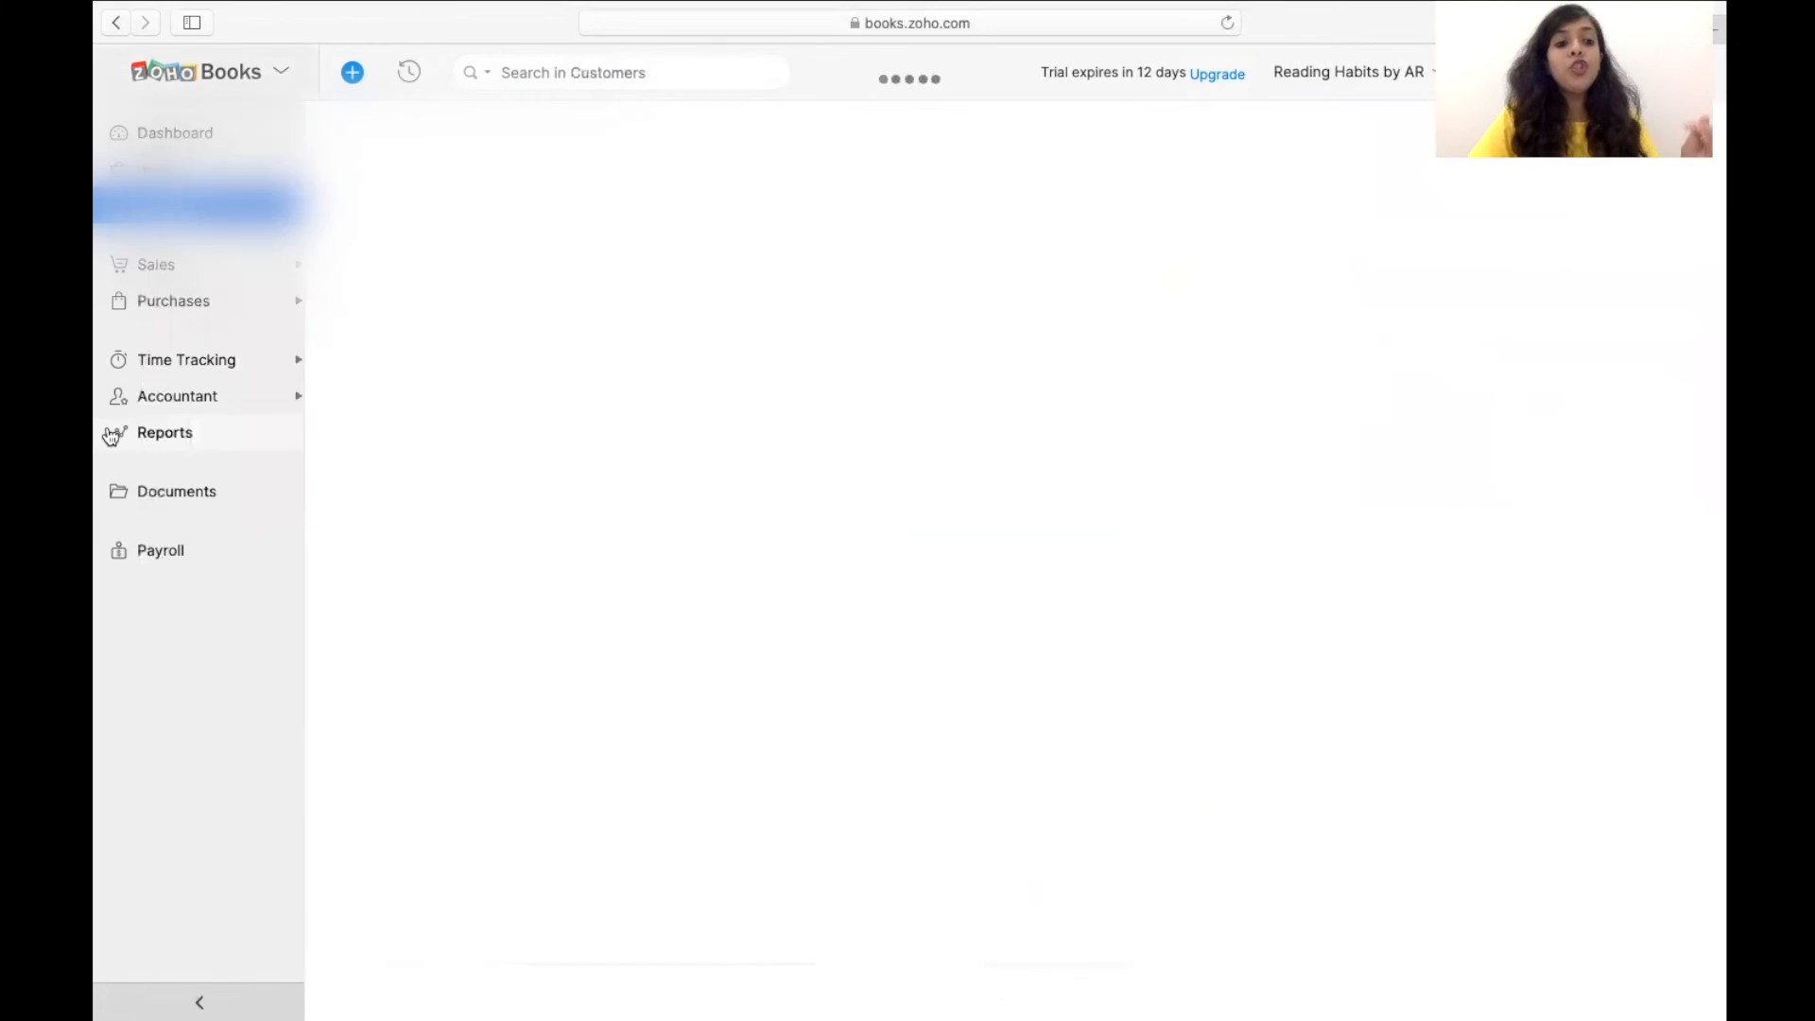
{"action": "left_click", "coordinate": [191, 397]}
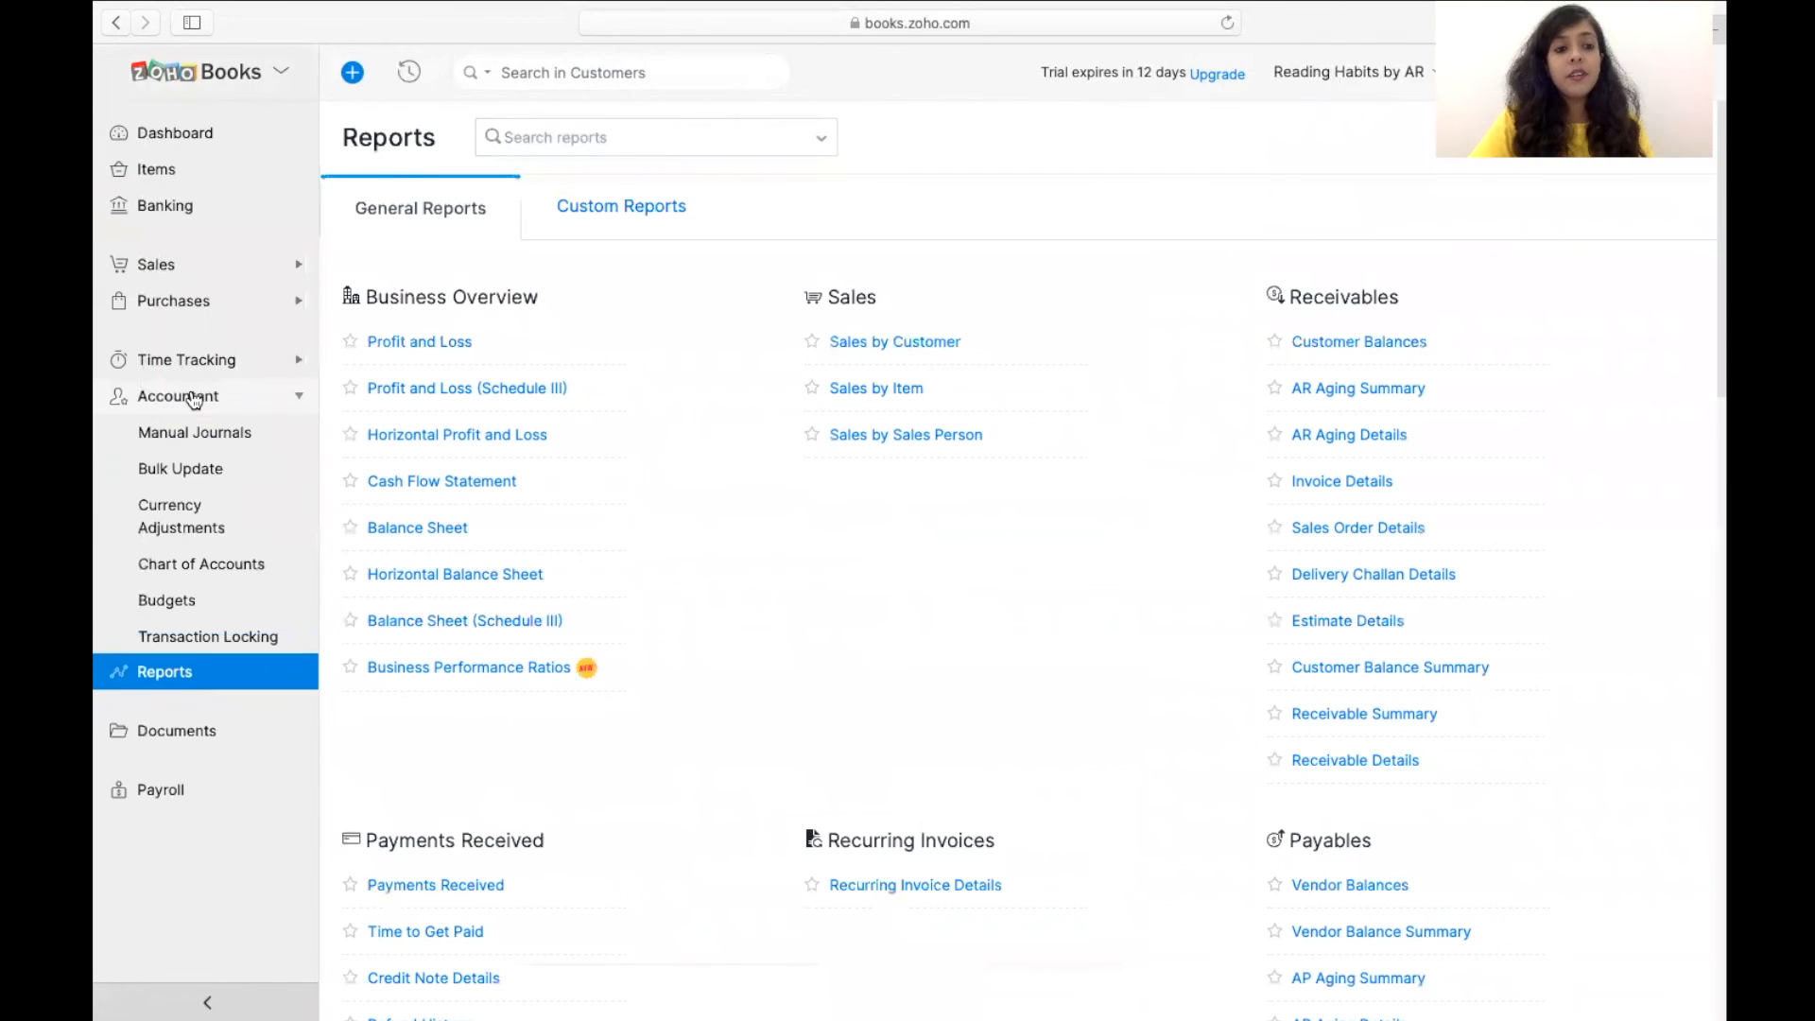
{"action": "left_click", "coordinate": [203, 566]}
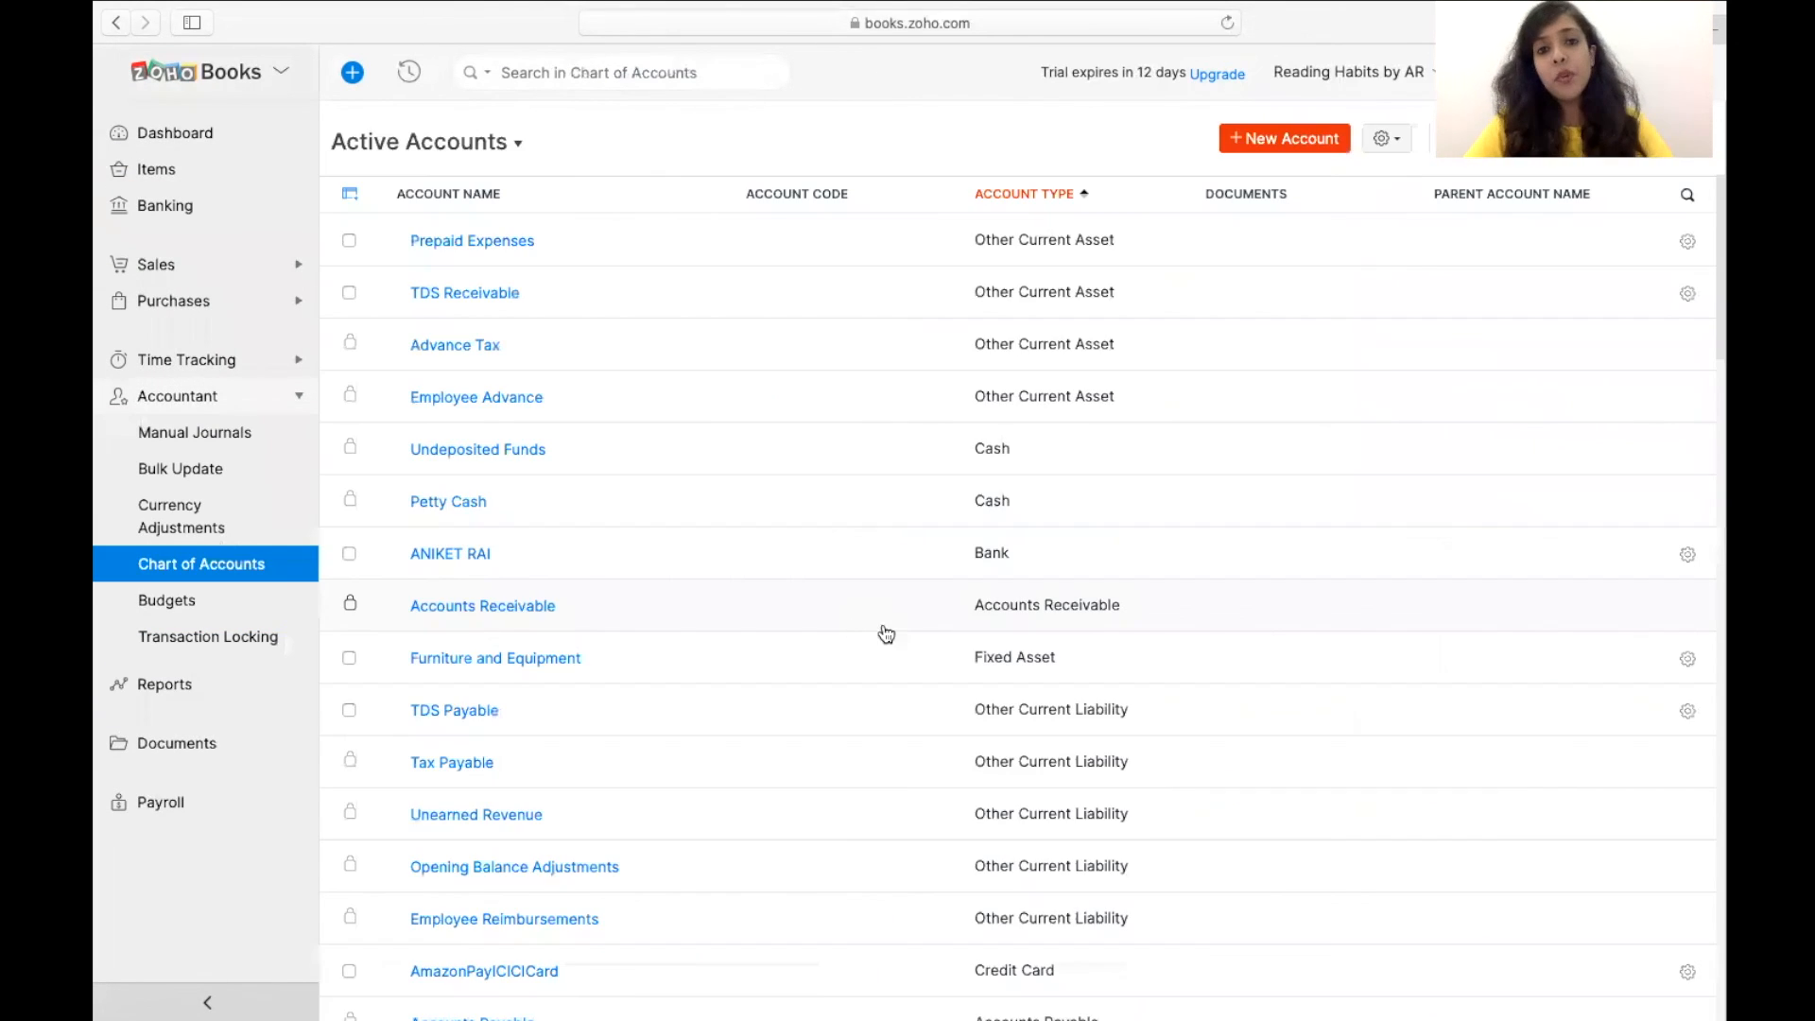
{"action": "left_click", "coordinate": [1287, 142]}
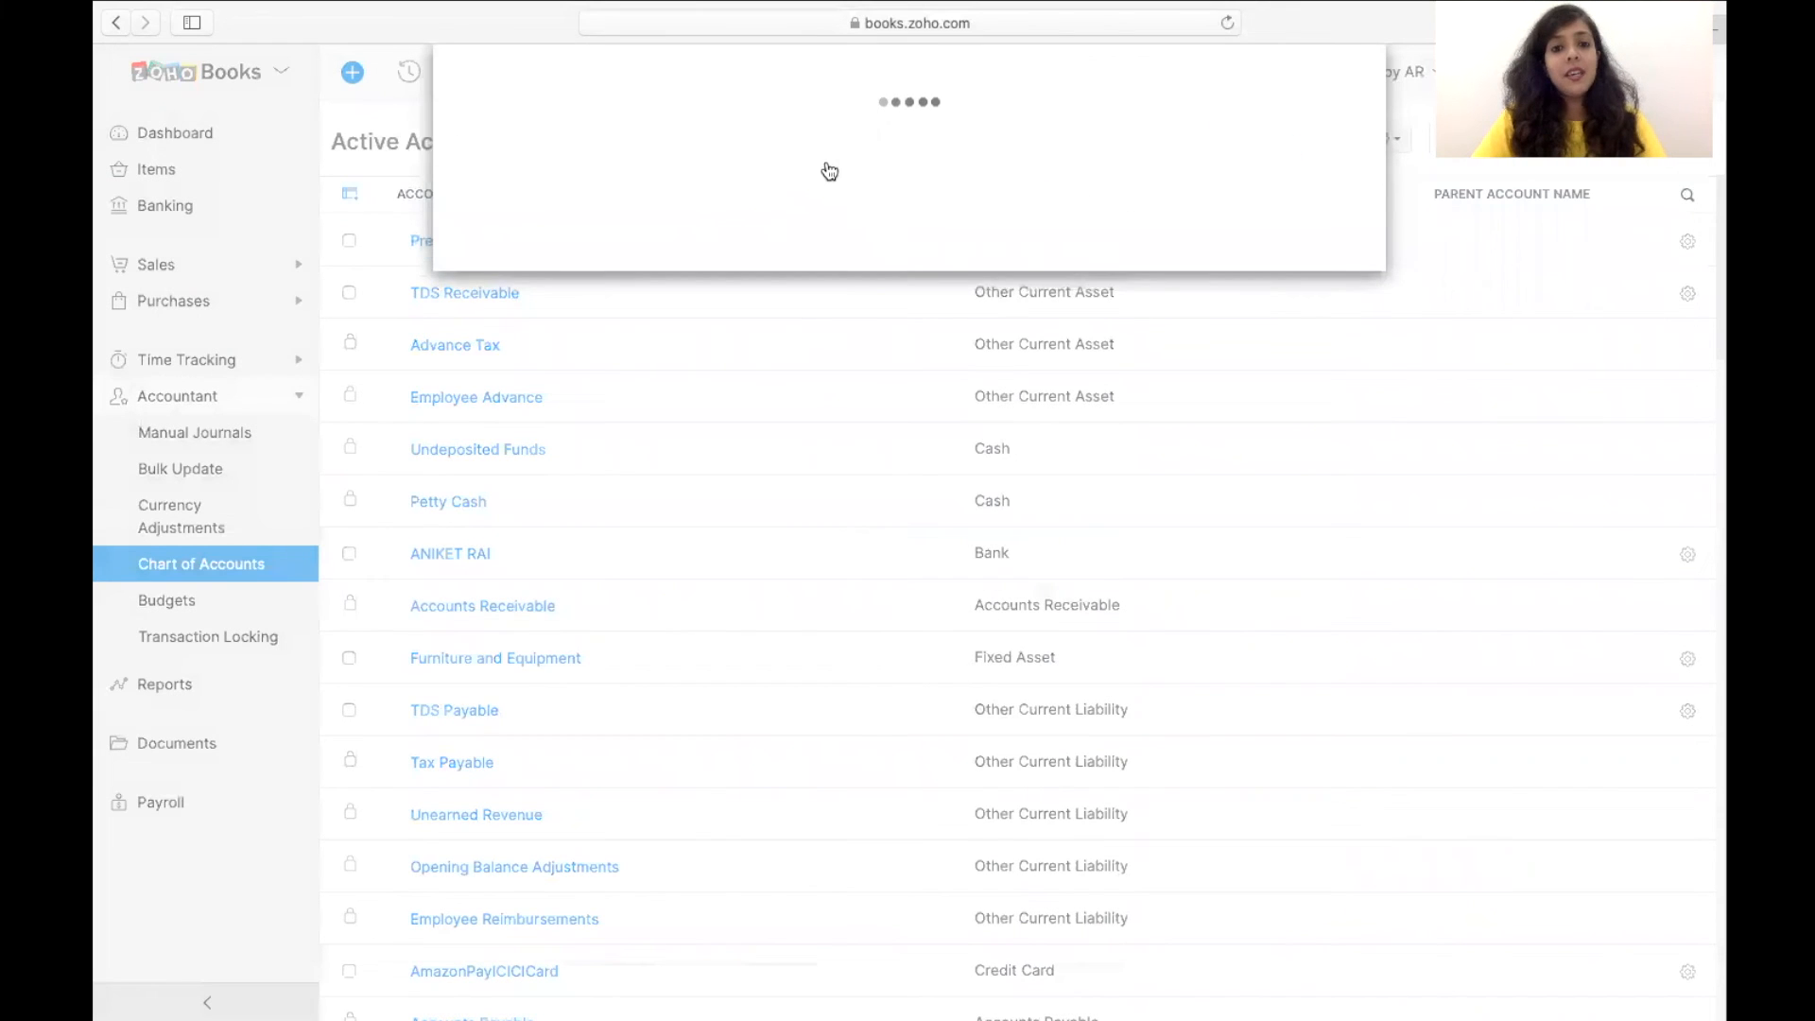
{"action": "left_click", "coordinate": [764, 176]}
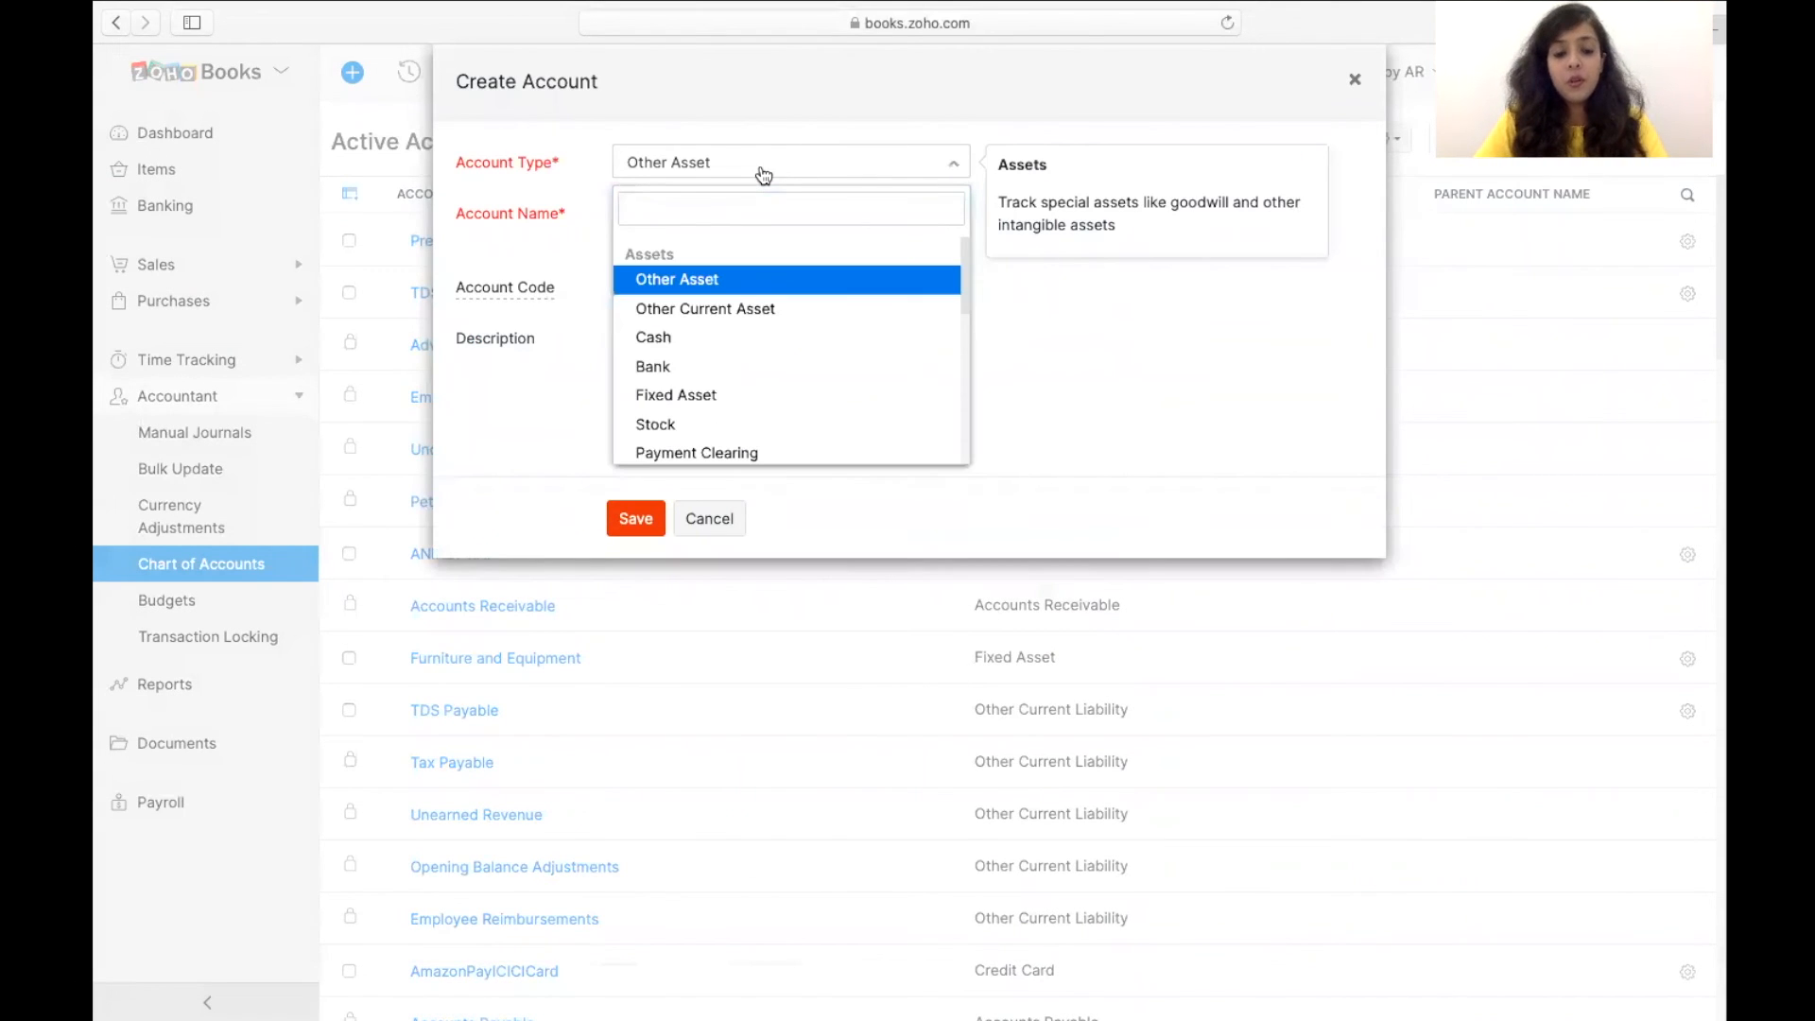
{"action": "type", "text": "expe"}
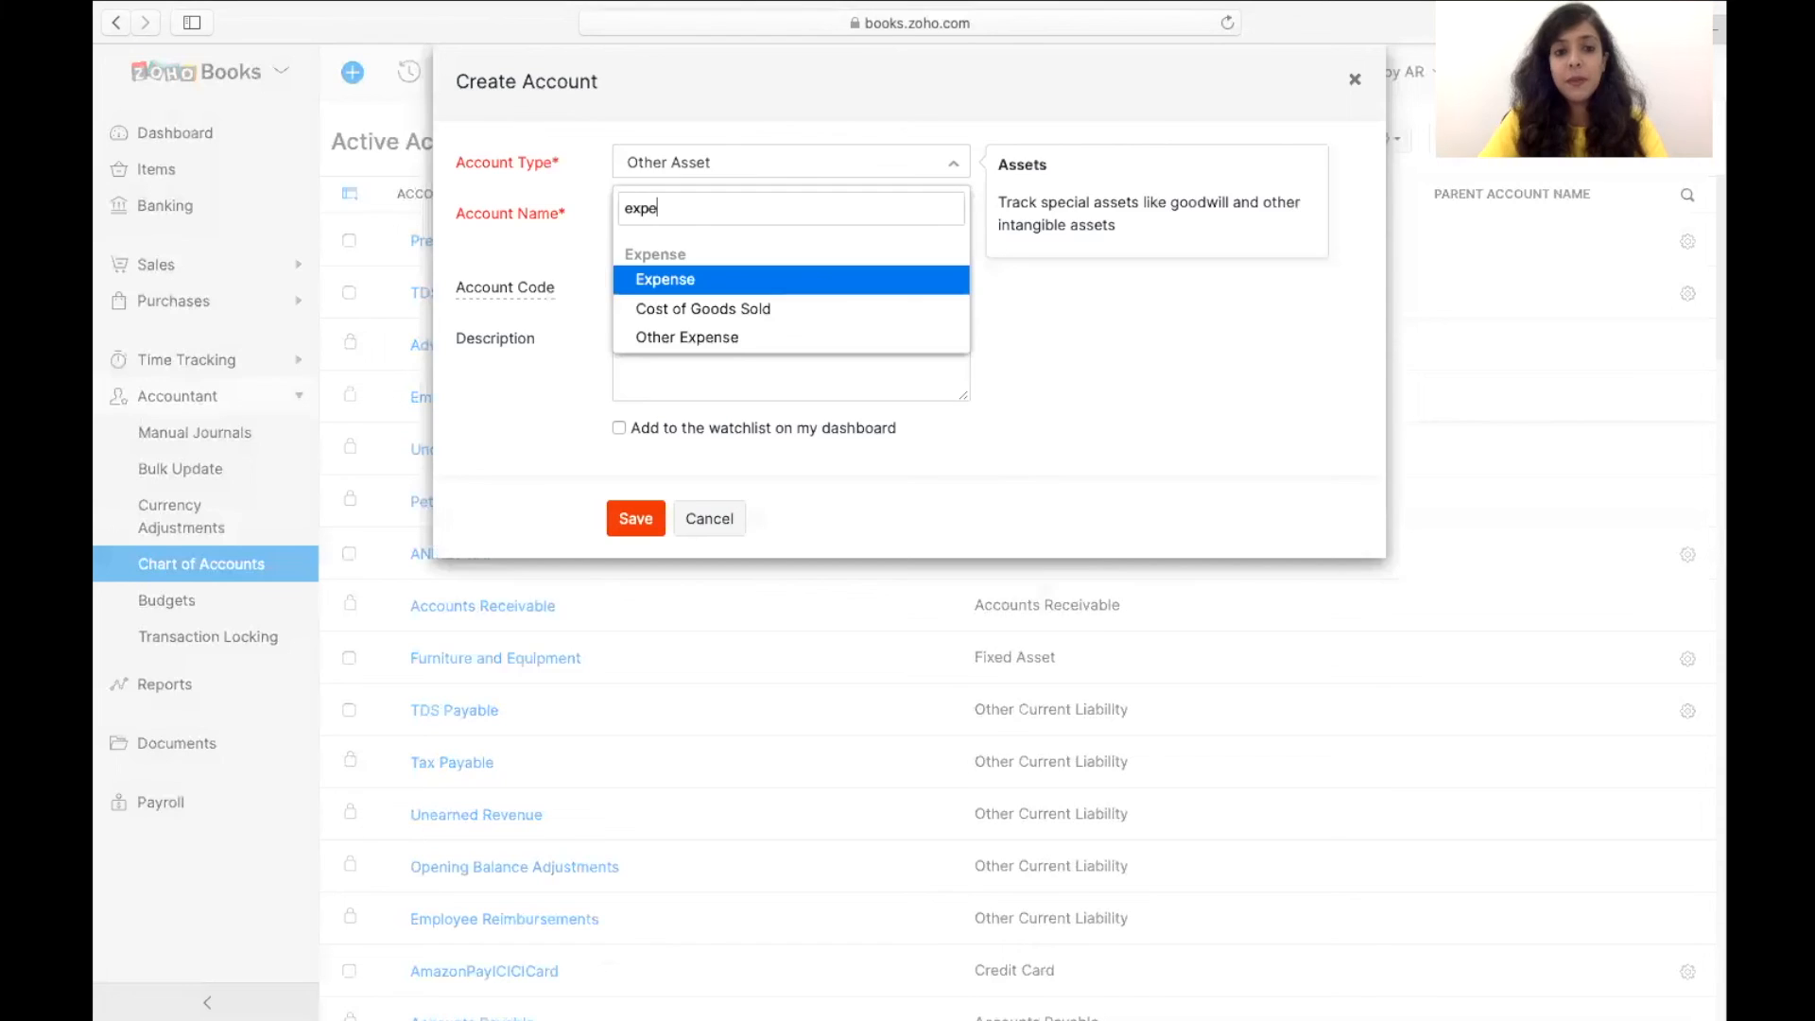
{"action": "key", "text": "Return"}
{"action": "left_click", "coordinate": [745, 225]}
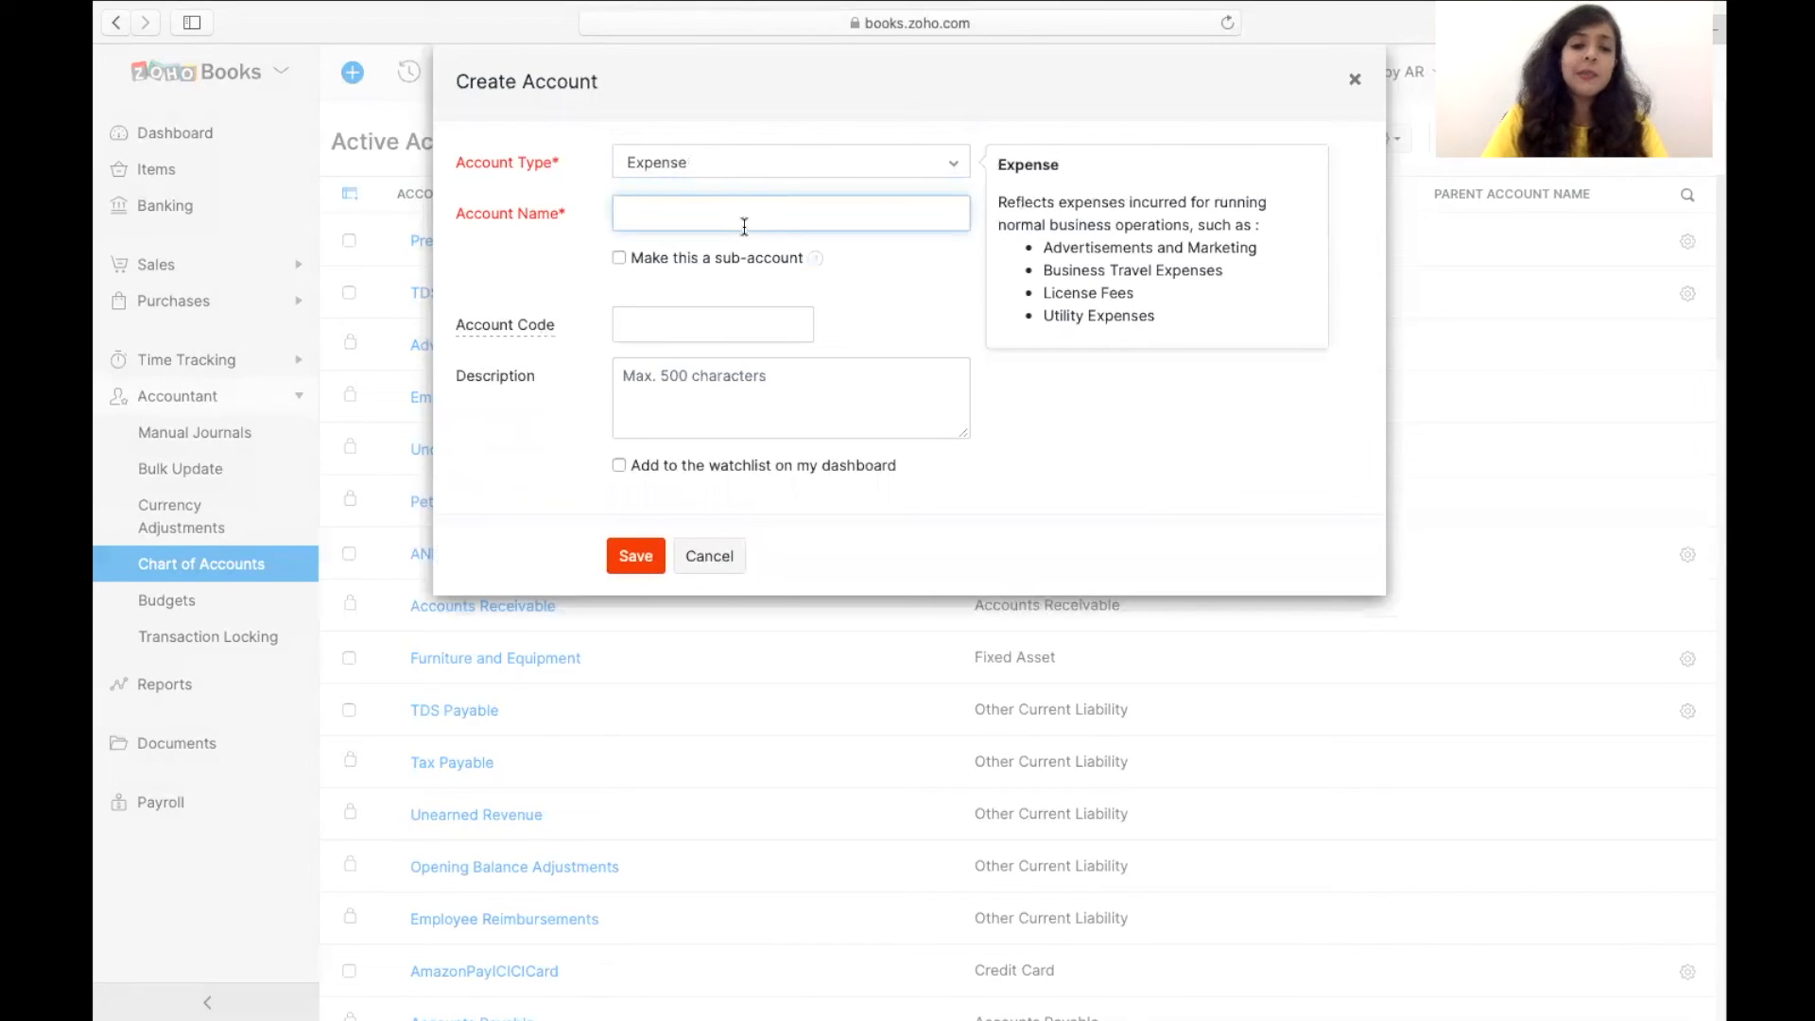
{"action": "type", "text": "Entertainment Expense"}
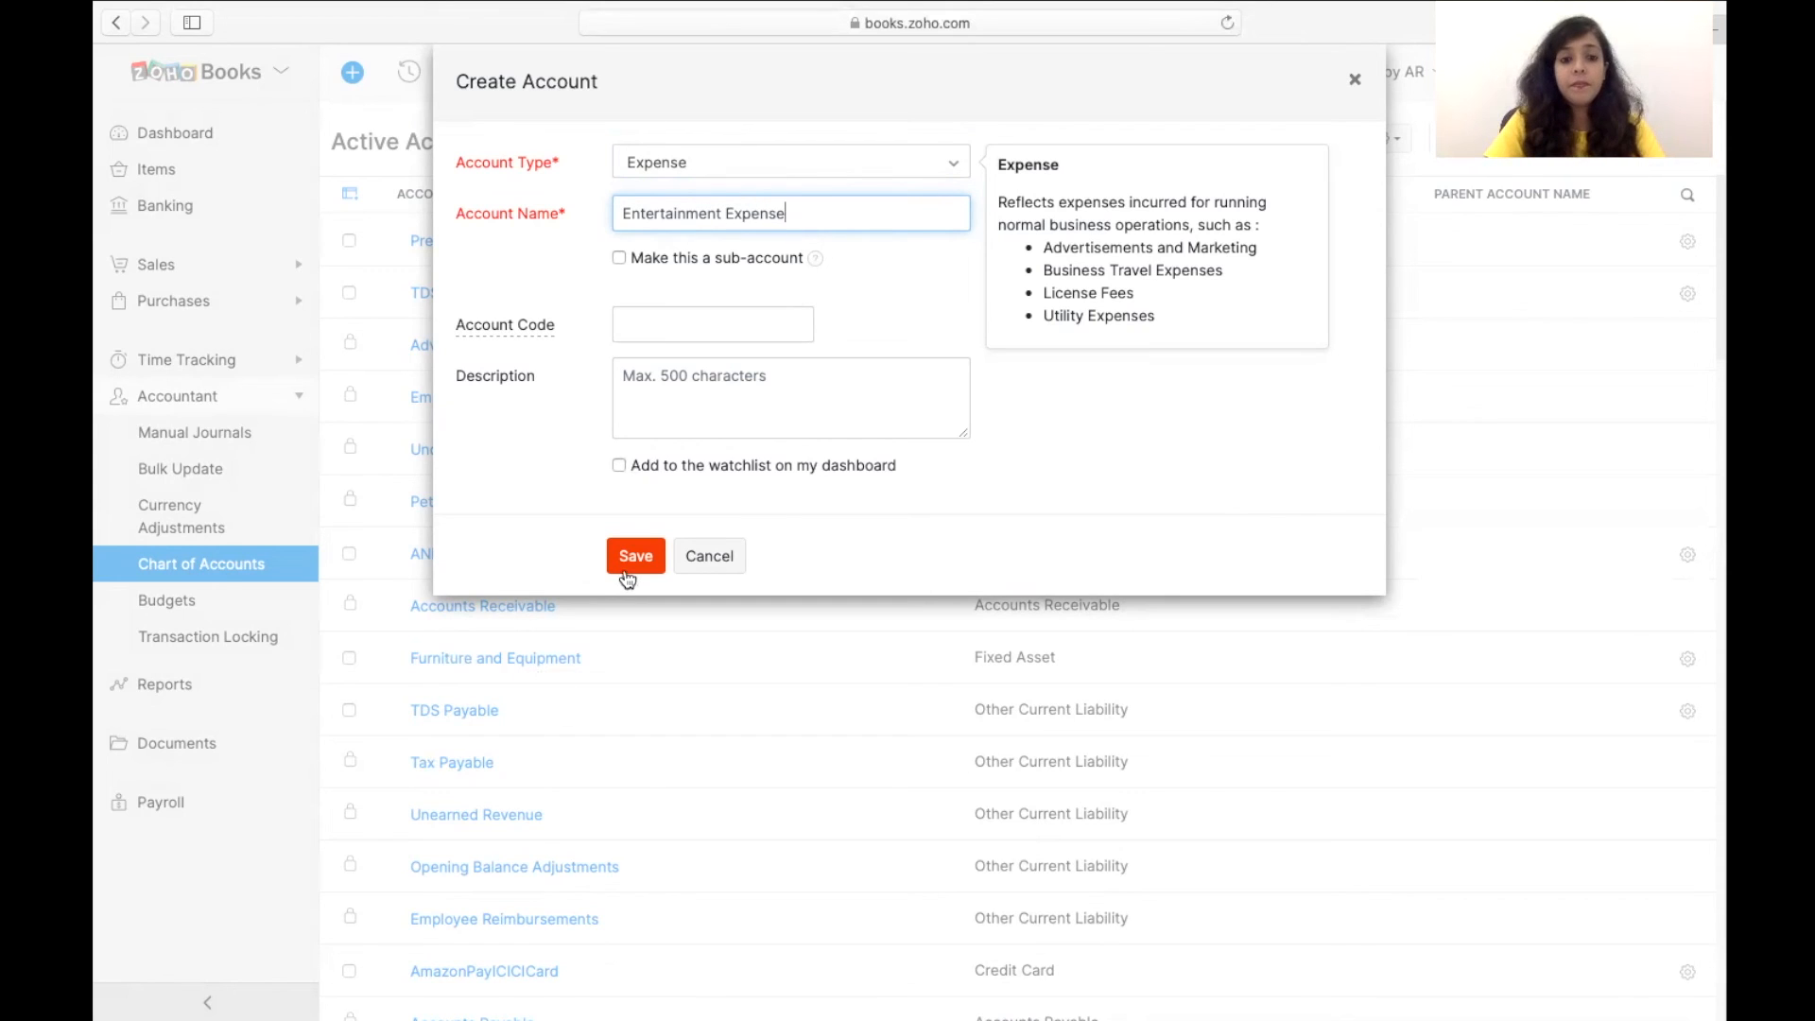
{"action": "left_click", "coordinate": [627, 566]}
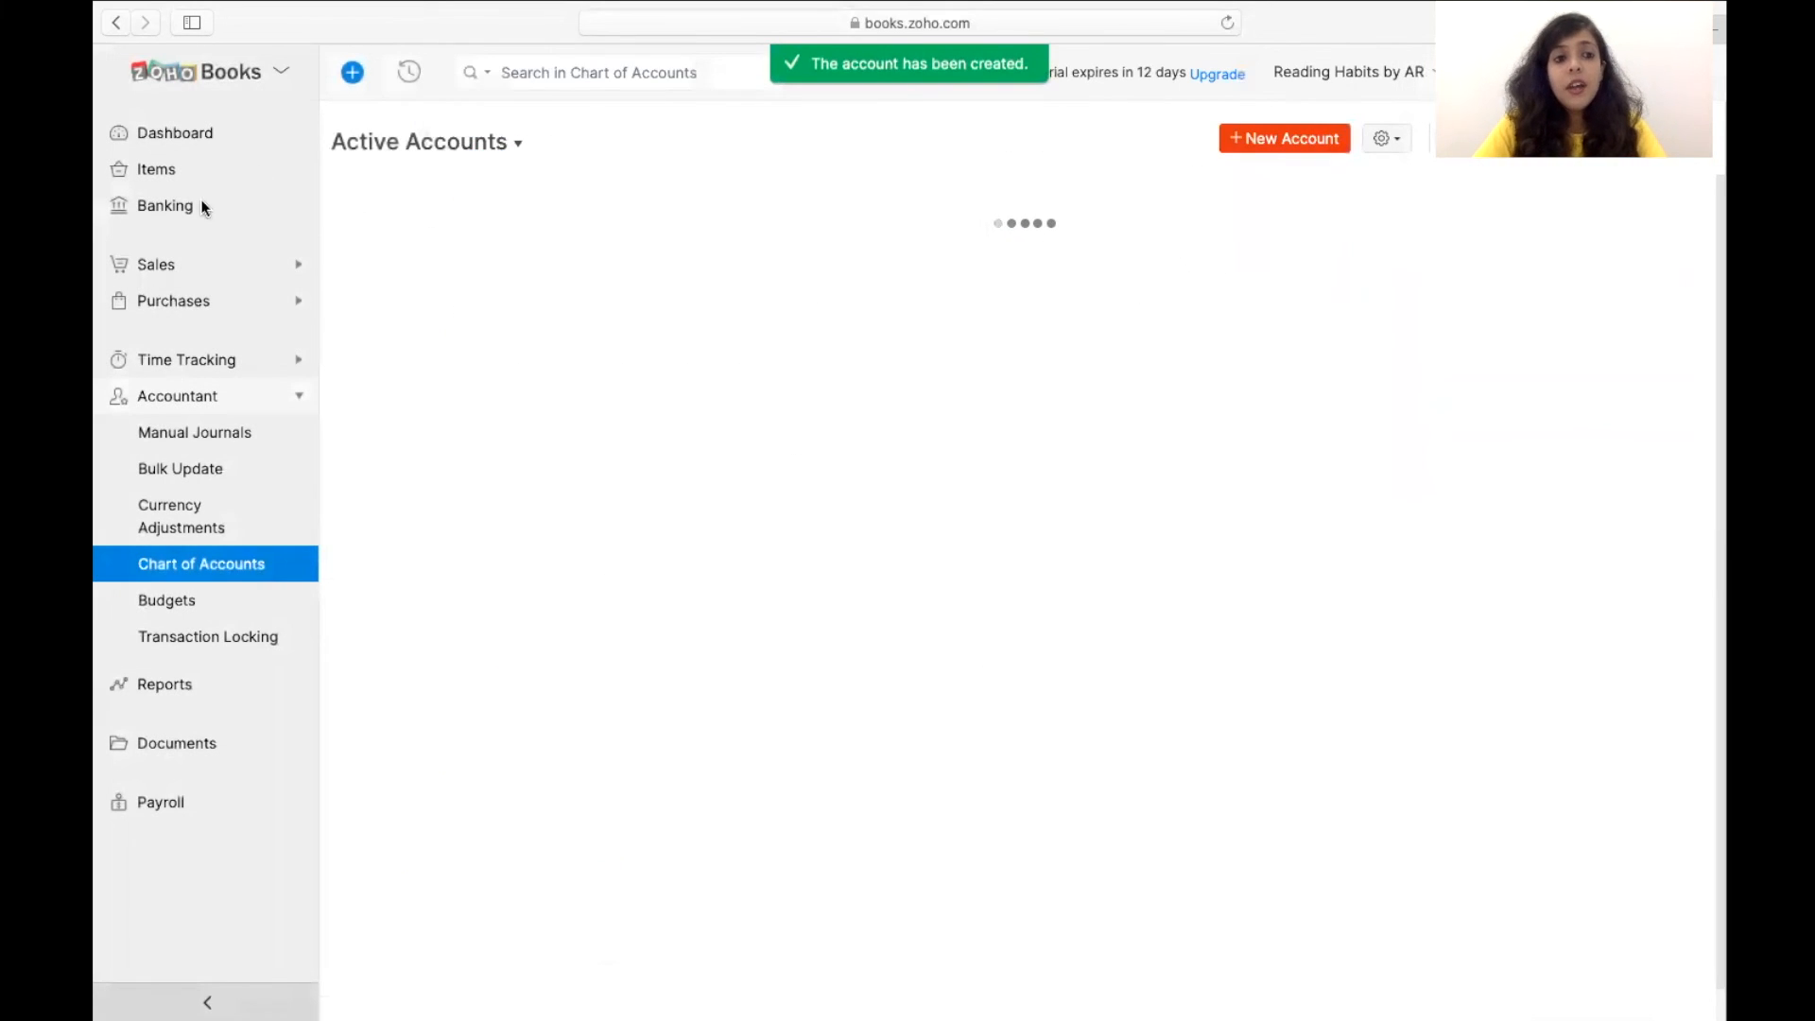
Step: Open the ₹4,200.00 withdrawal dated 09/12/2021 for categorizing as an expense and assign it the Entertainment Expense account
{"action": "left_click", "coordinate": [201, 205]}
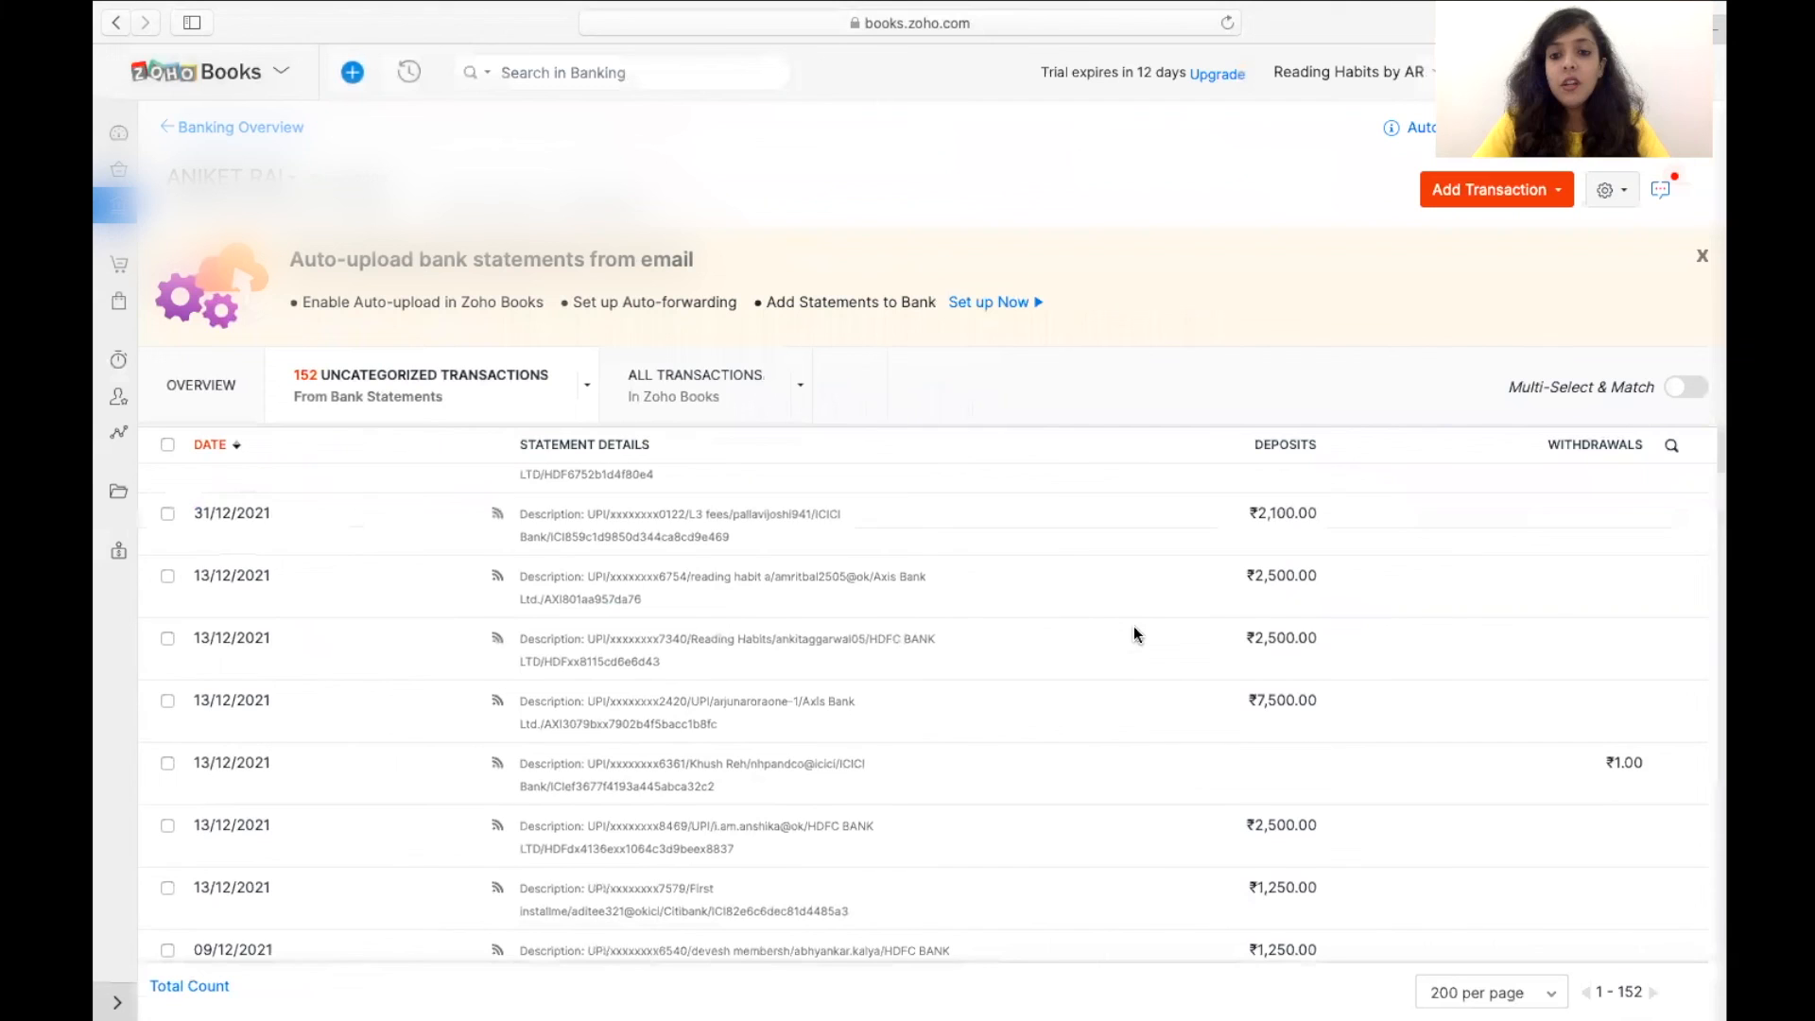
{"action": "scroll", "coordinate": [1133, 626], "scroll_direction": "up", "scroll_amount": 1}
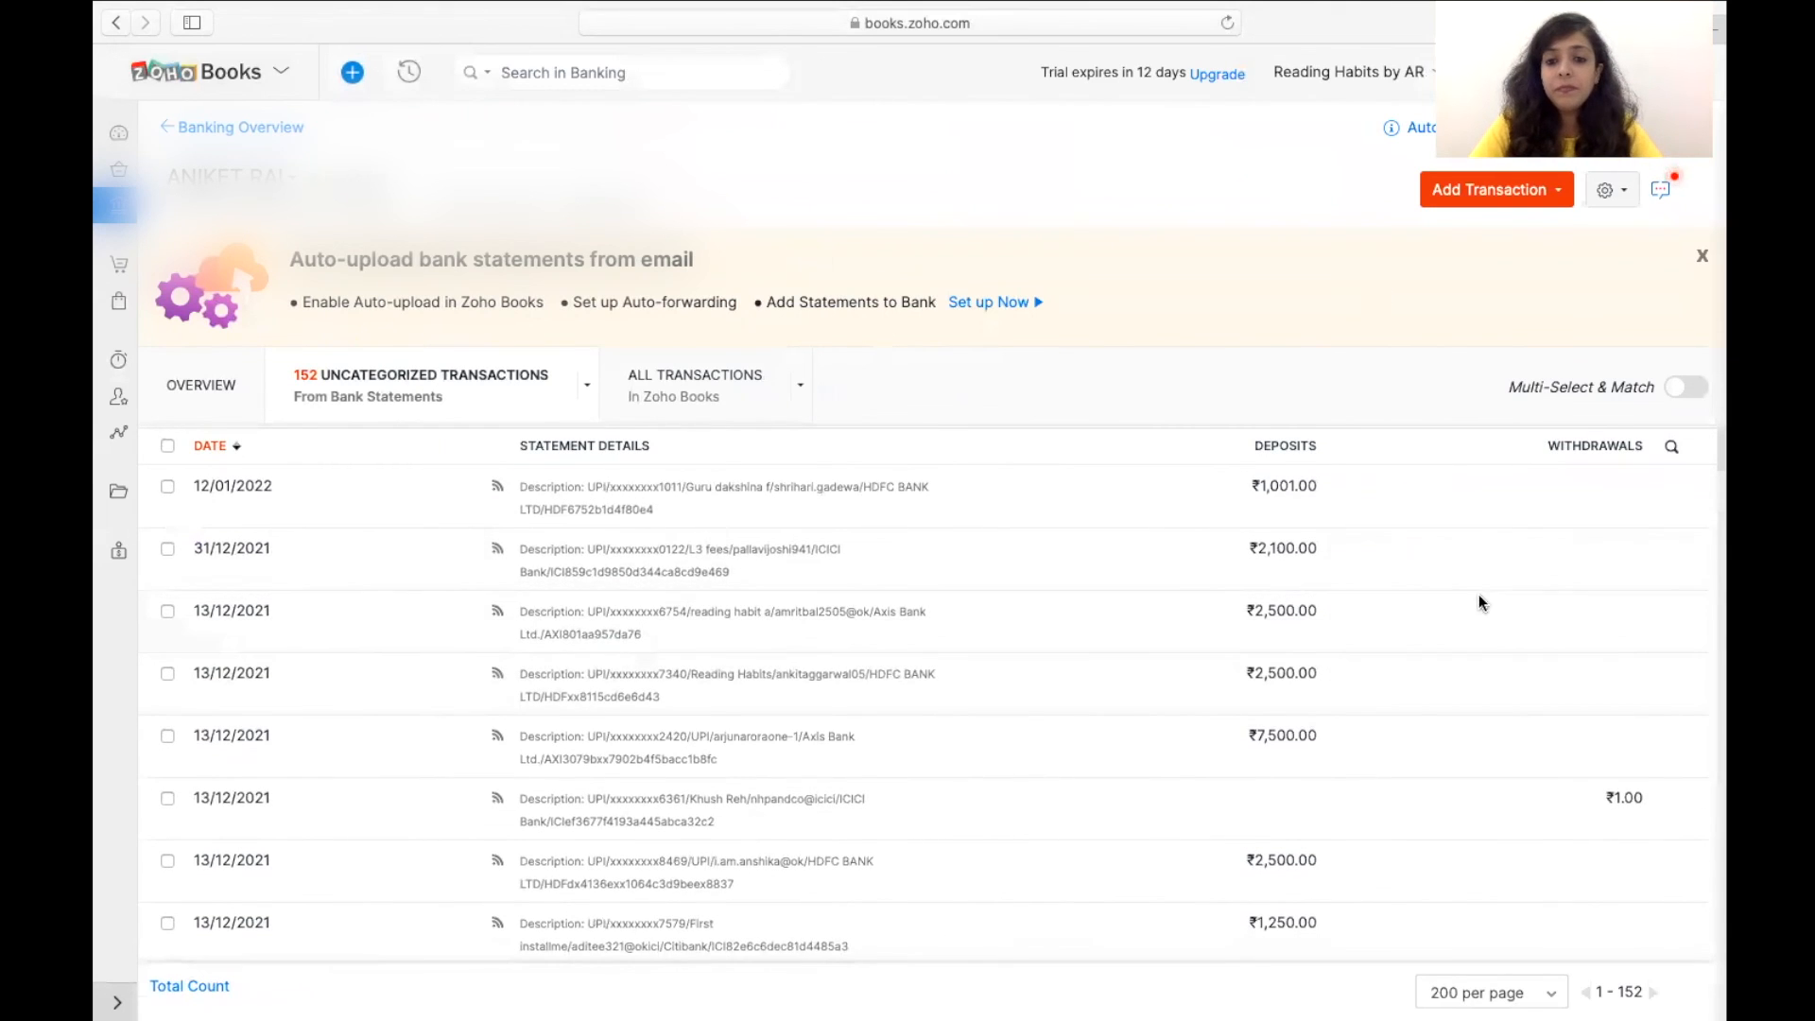
{"action": "scroll", "coordinate": [1522, 591], "scroll_direction": "down", "scroll_amount": 5}
{"action": "left_click", "coordinate": [1583, 582]}
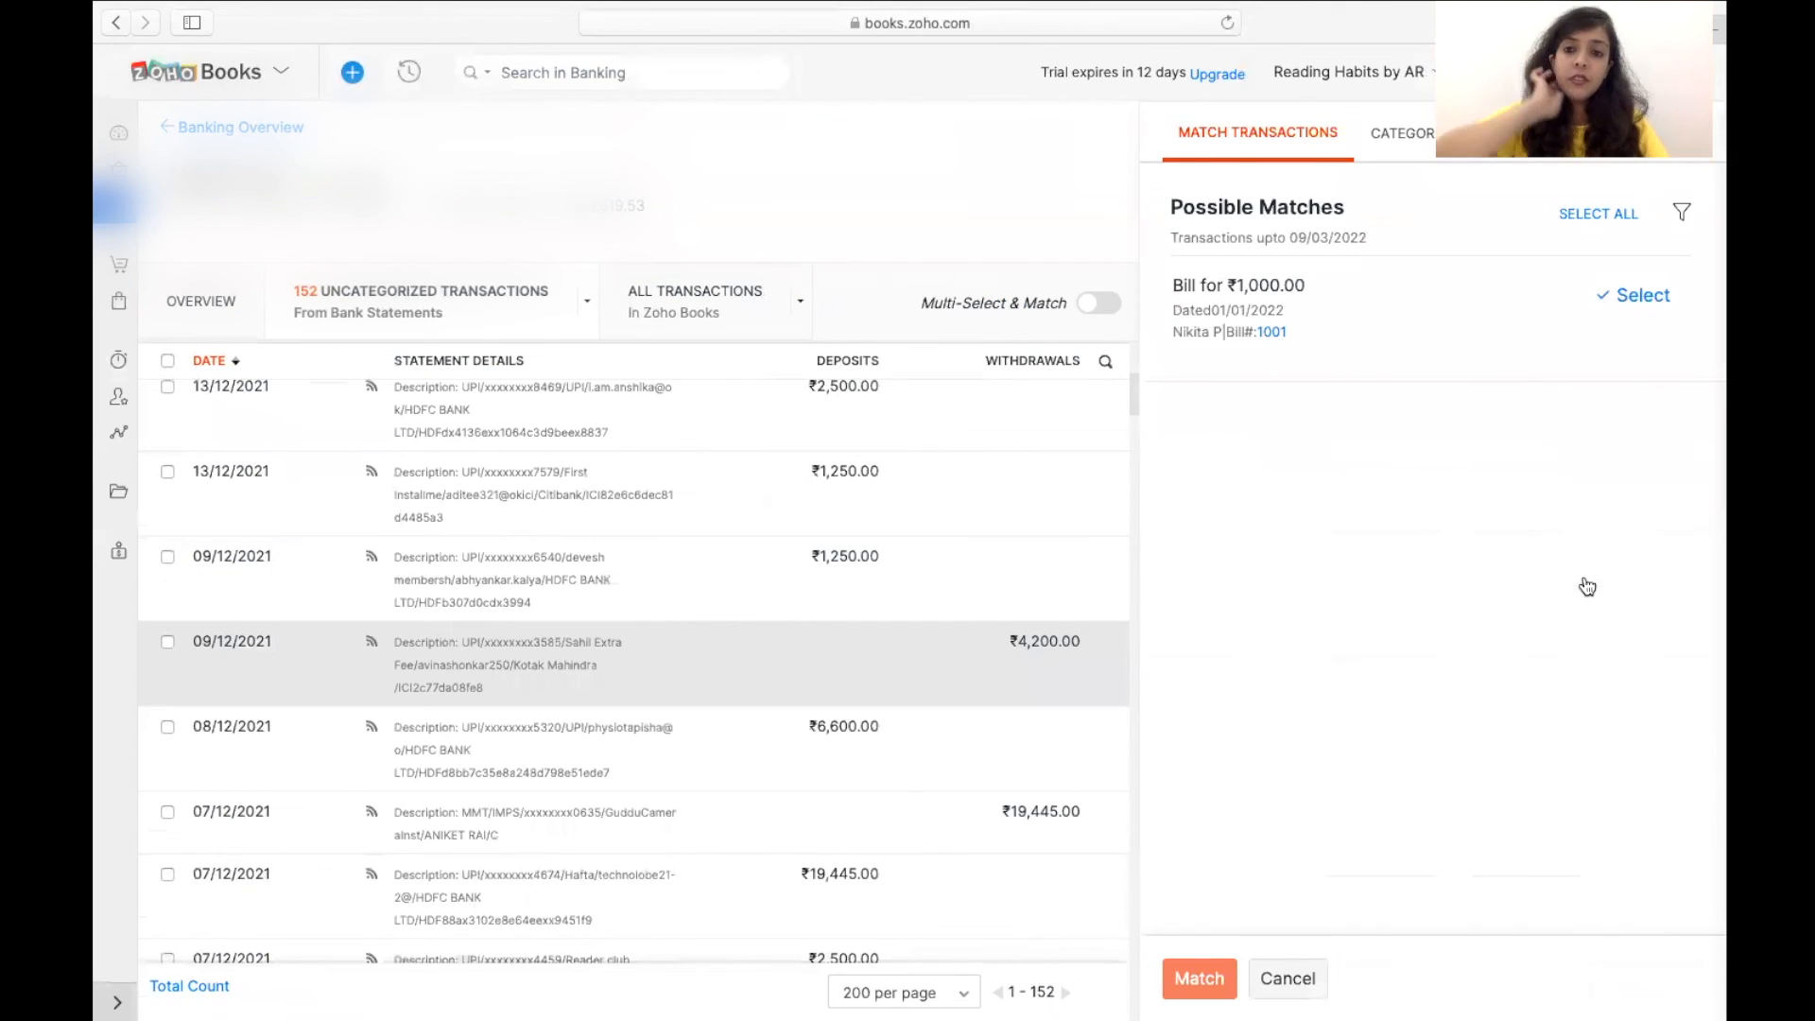
{"action": "left_click", "coordinate": [1475, 134]}
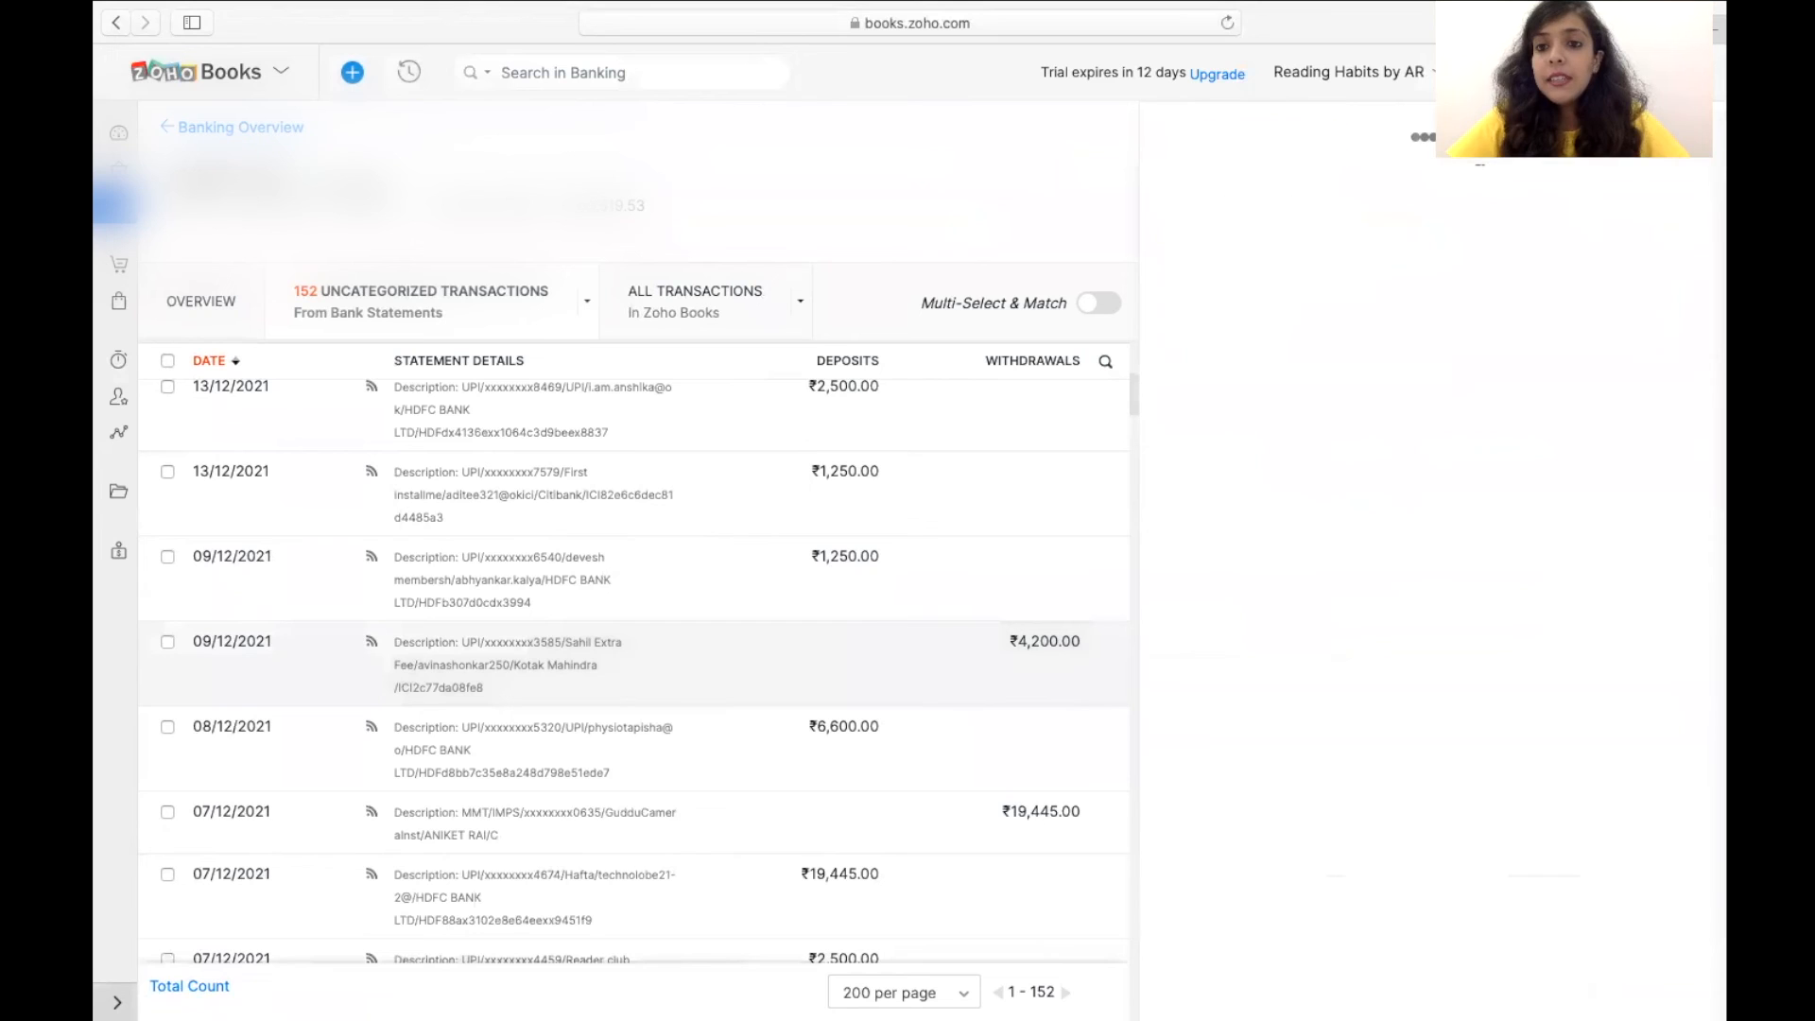
{"action": "left_click", "coordinate": [1458, 257]}
{"action": "type", "text": "enter"}
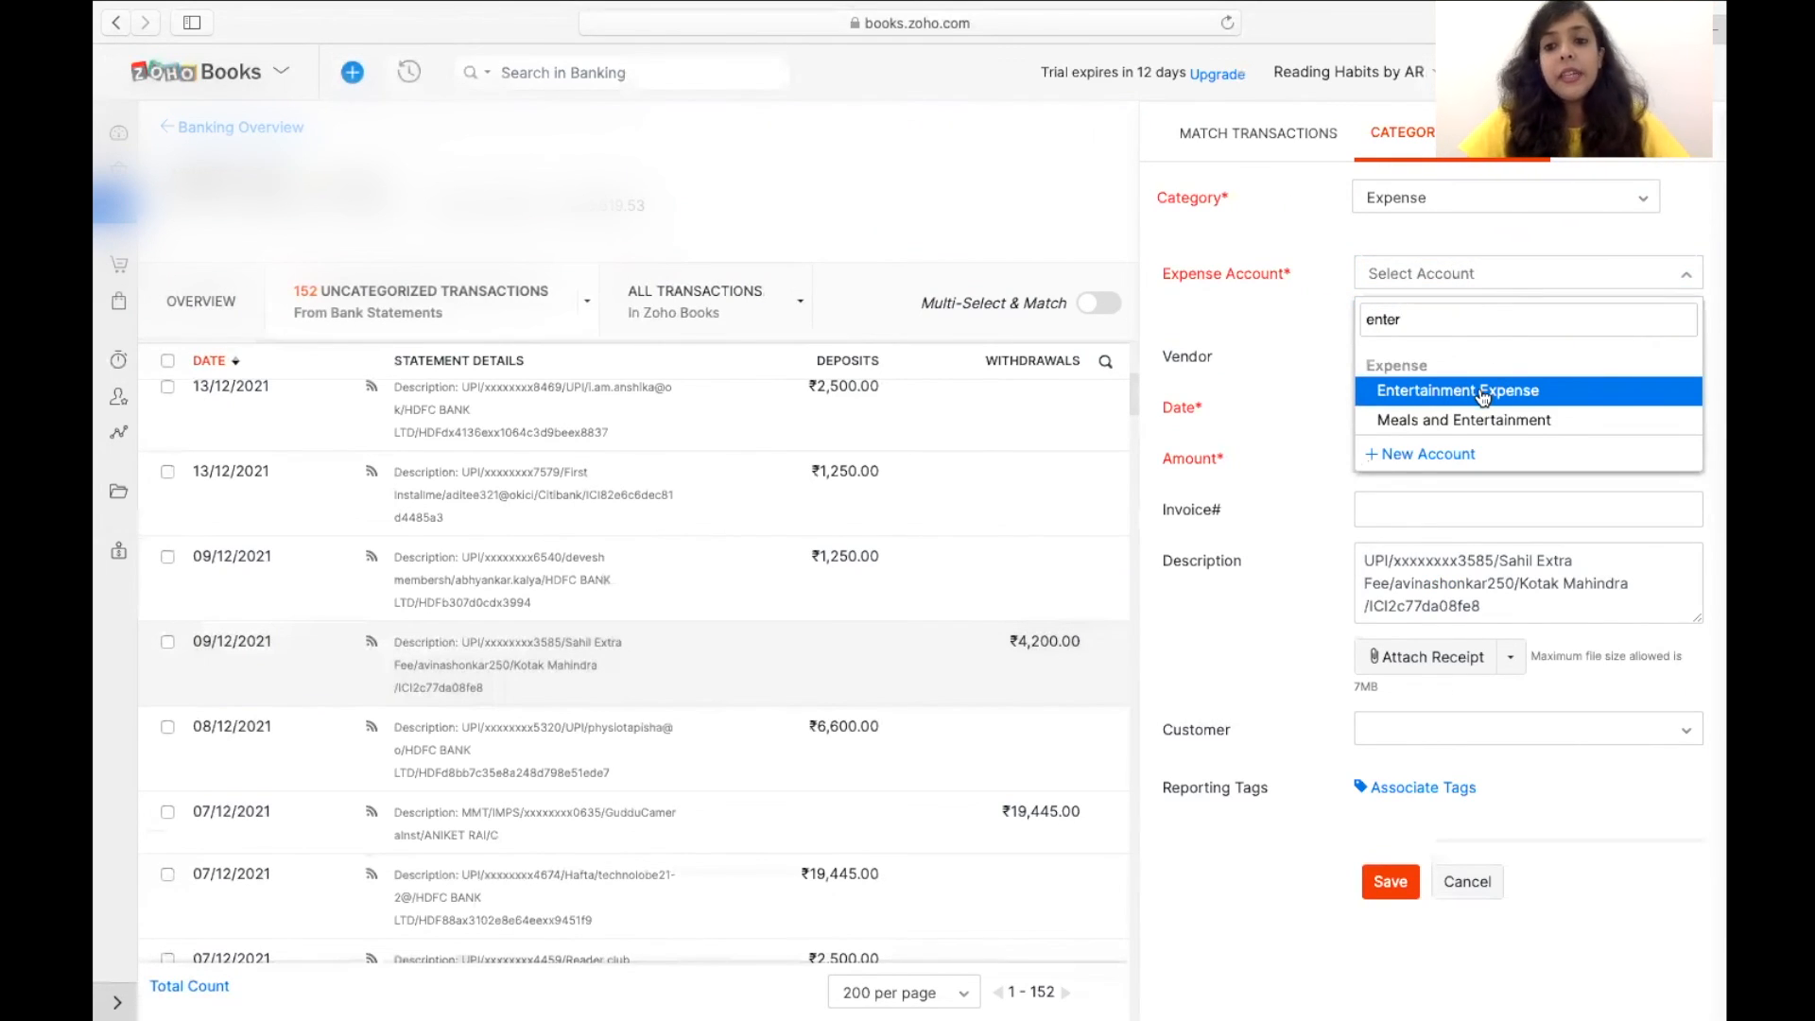
{"action": "left_click", "coordinate": [1482, 397]}
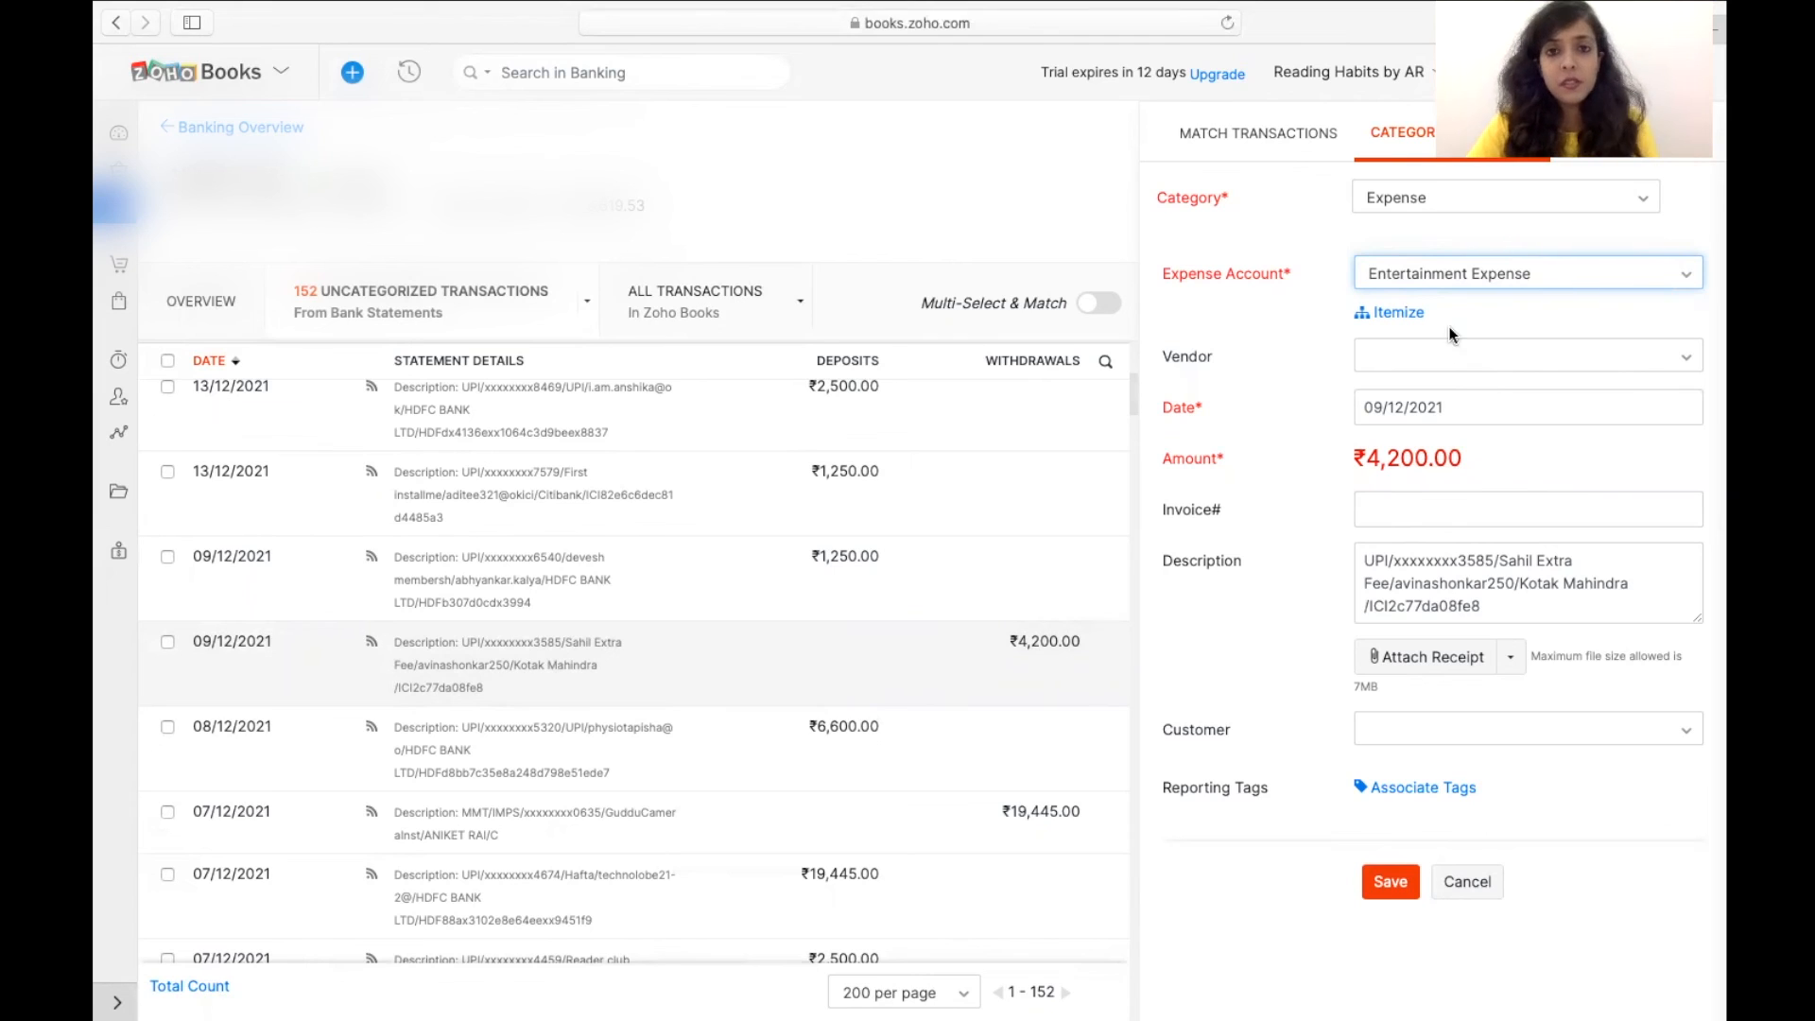
Step: Switch the withdrawal's category to Transfer To Another Account and look through the available destination accounts
{"action": "left_click", "coordinate": [1382, 189]}
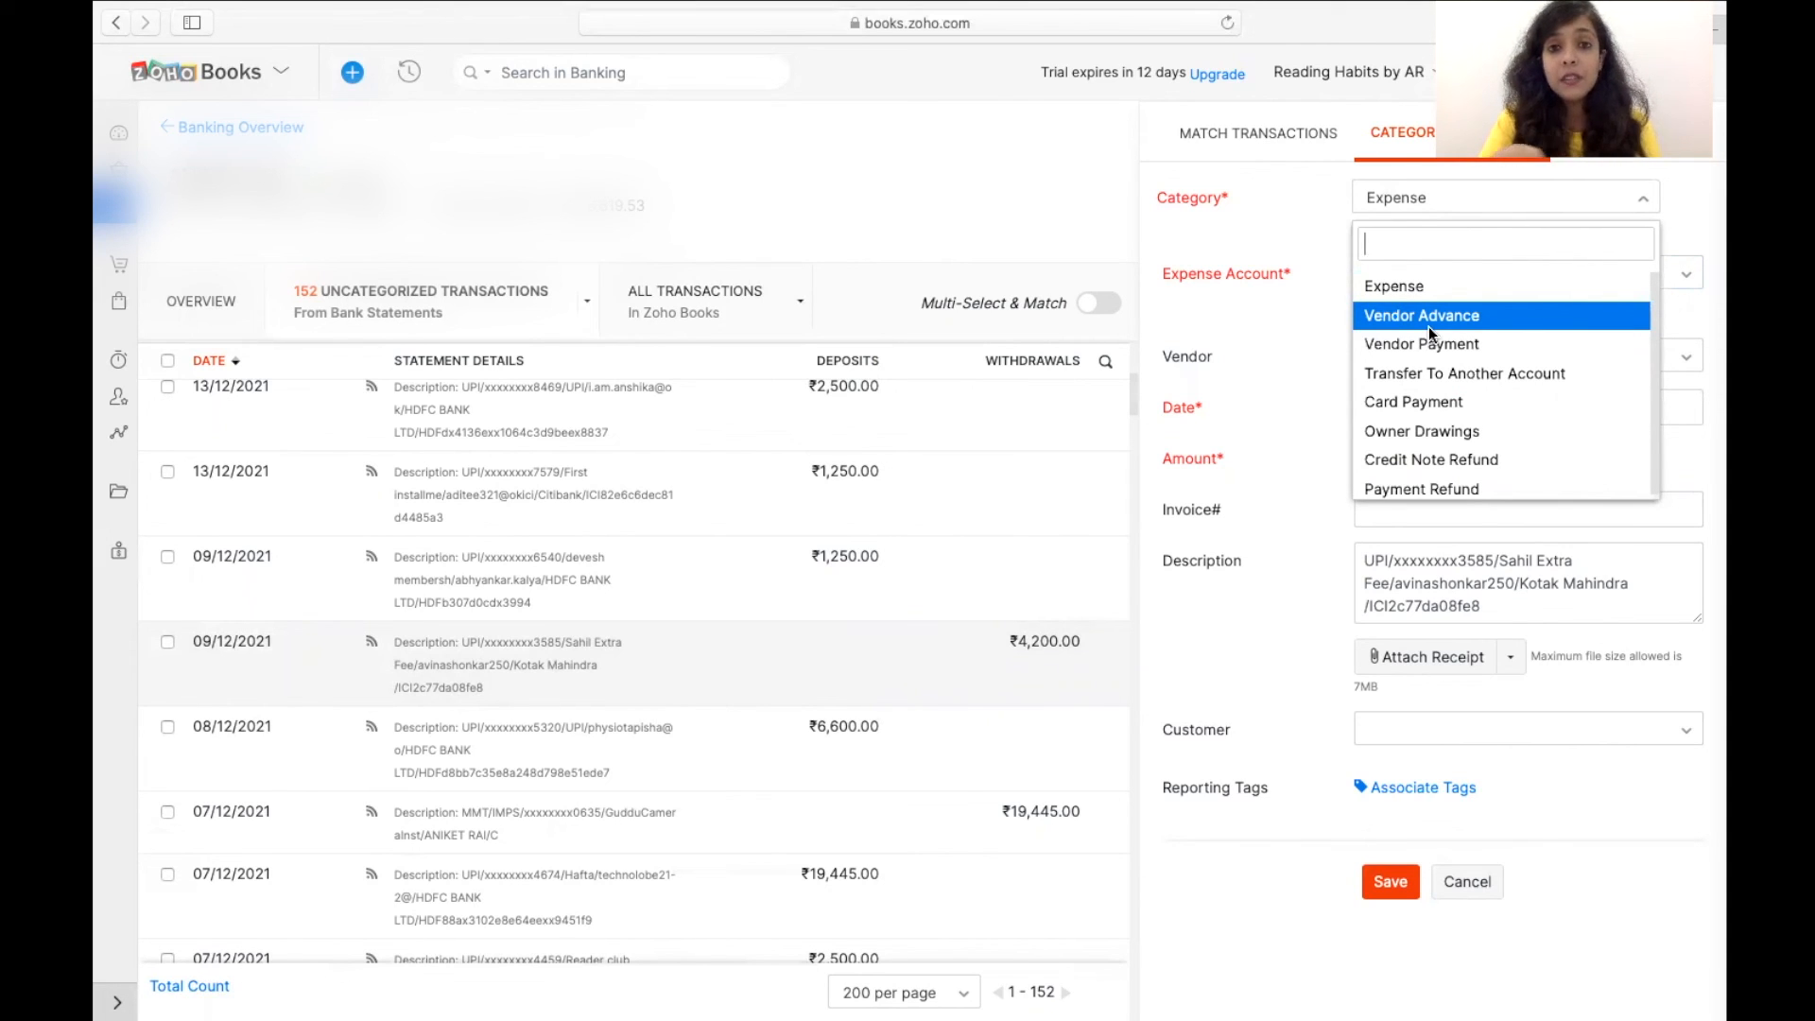
{"action": "left_click", "coordinate": [1449, 376]}
{"action": "left_click", "coordinate": [1428, 376]}
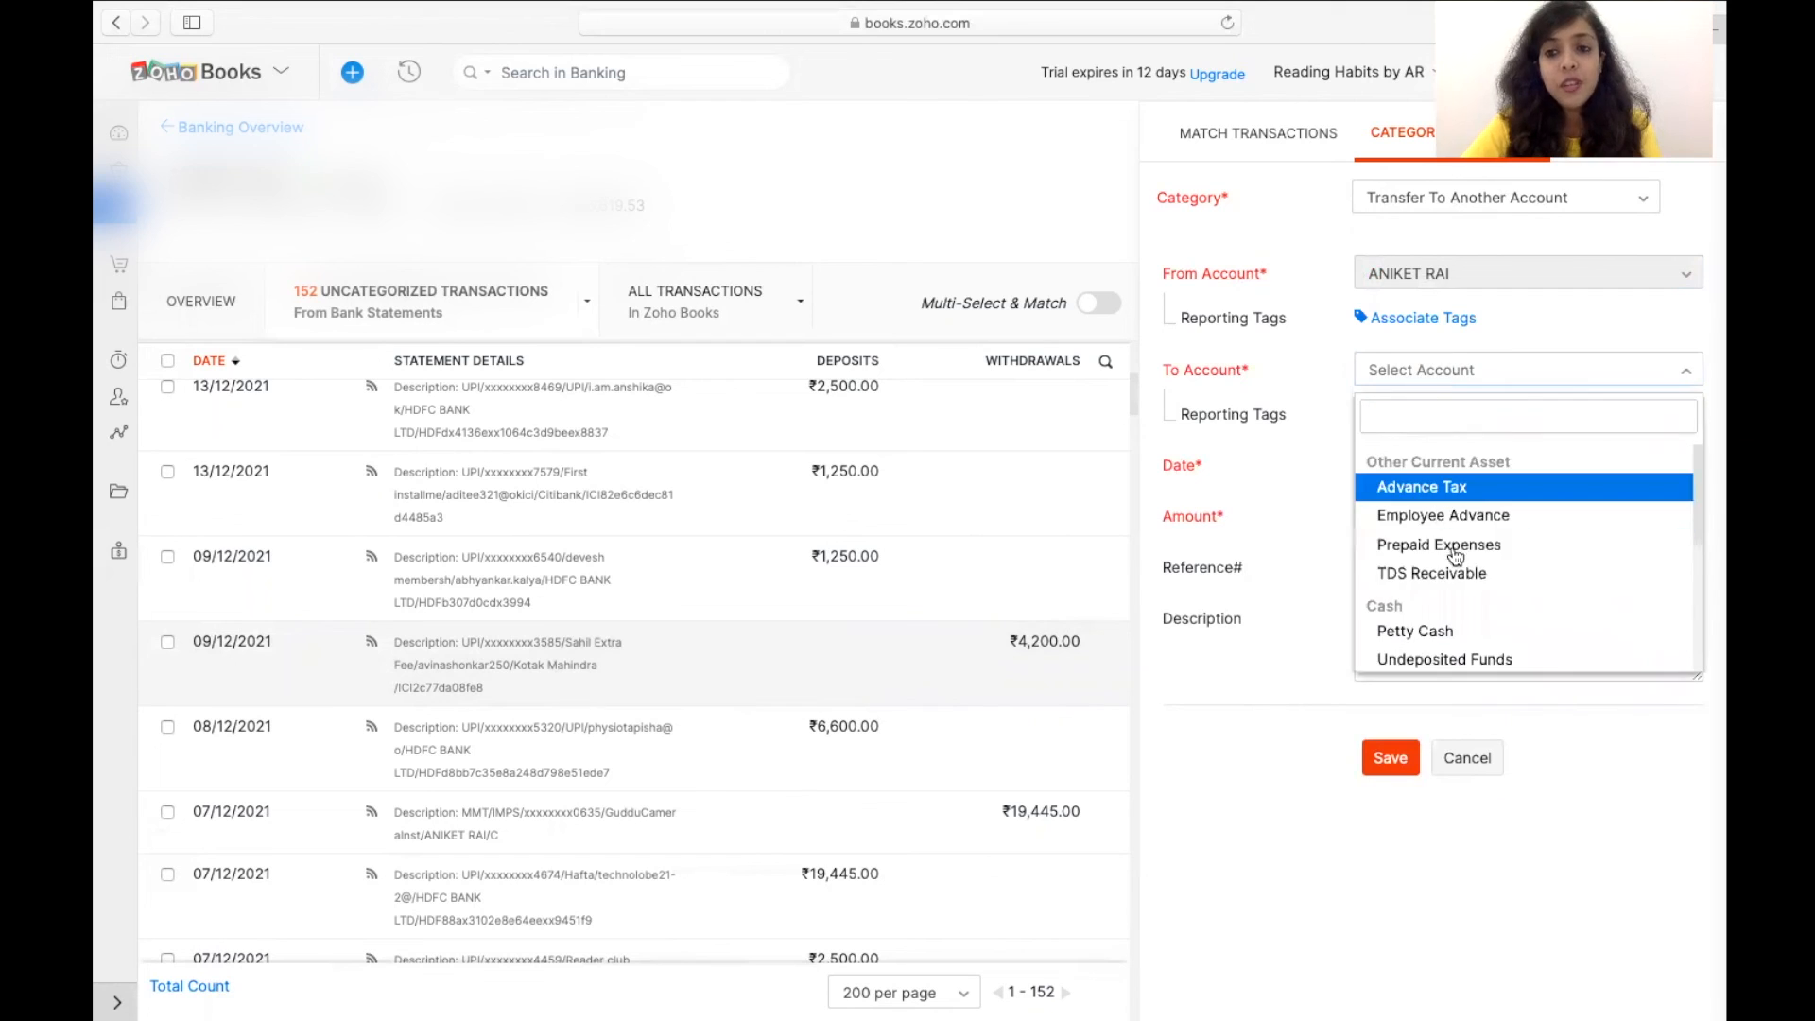
{"action": "scroll", "coordinate": [1454, 553], "scroll_direction": "down", "scroll_amount": 5}
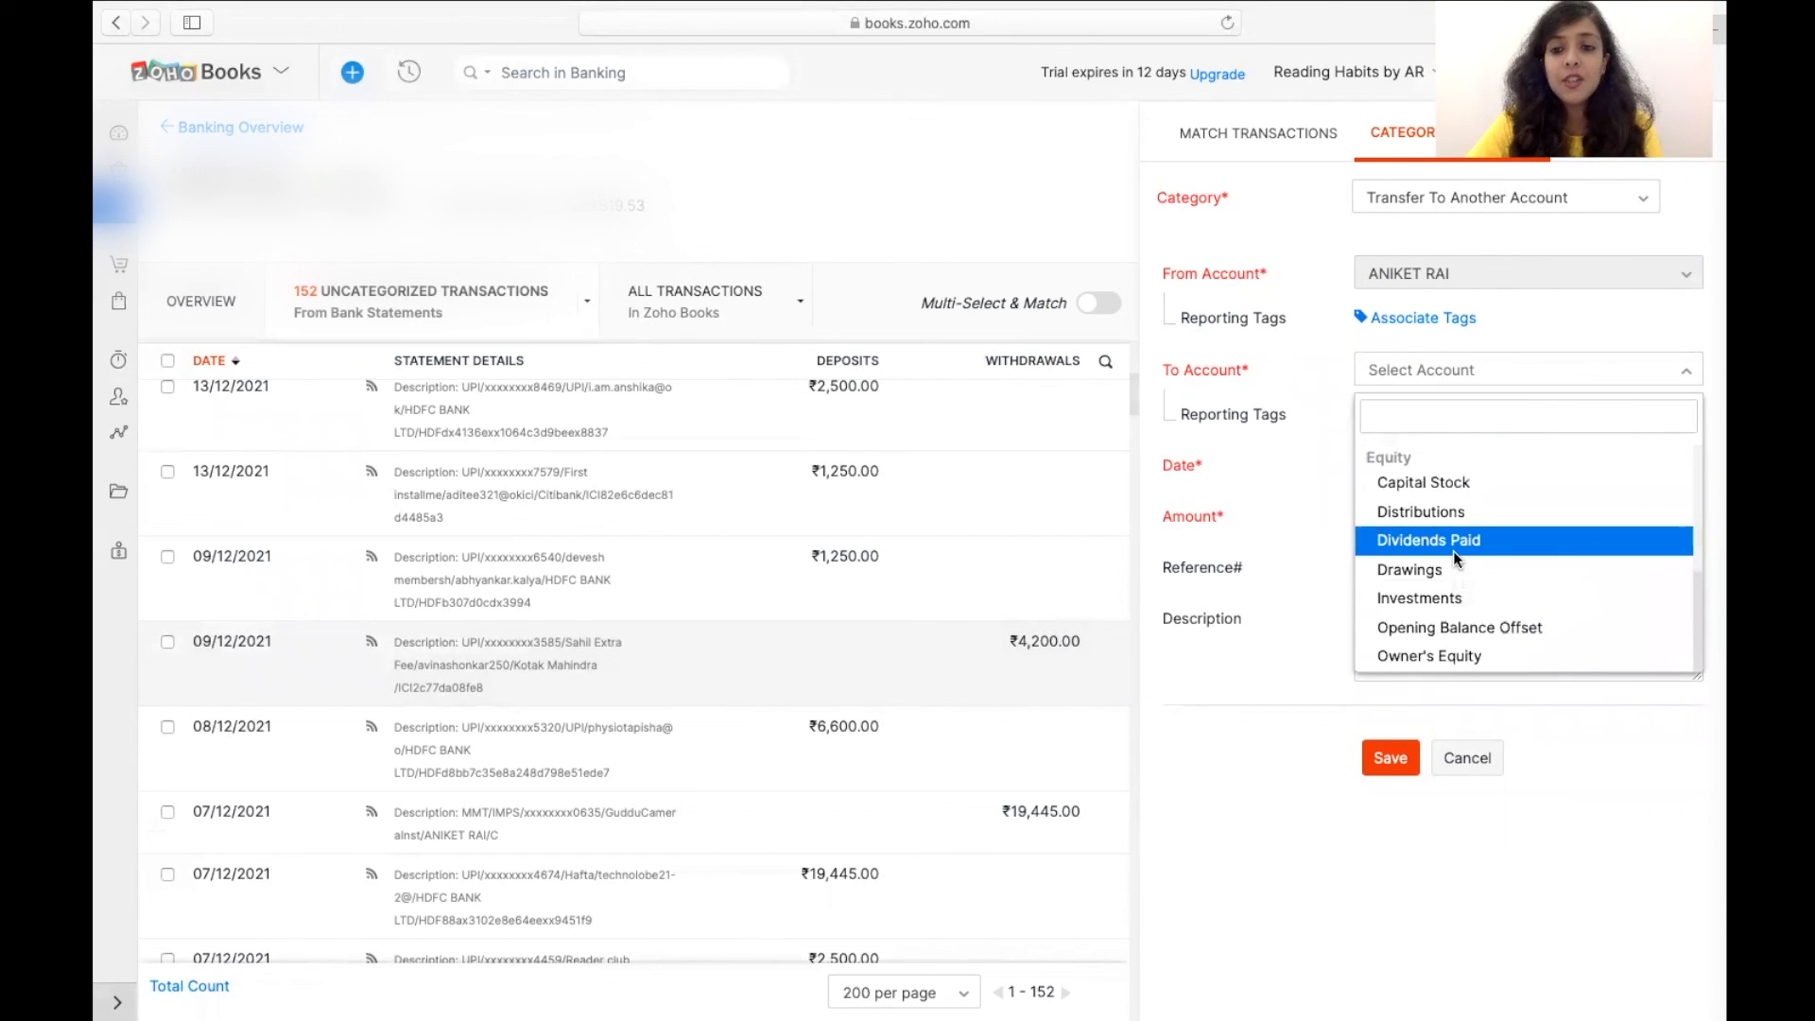
{"action": "scroll", "coordinate": [1454, 550], "scroll_direction": "up", "scroll_amount": 5}
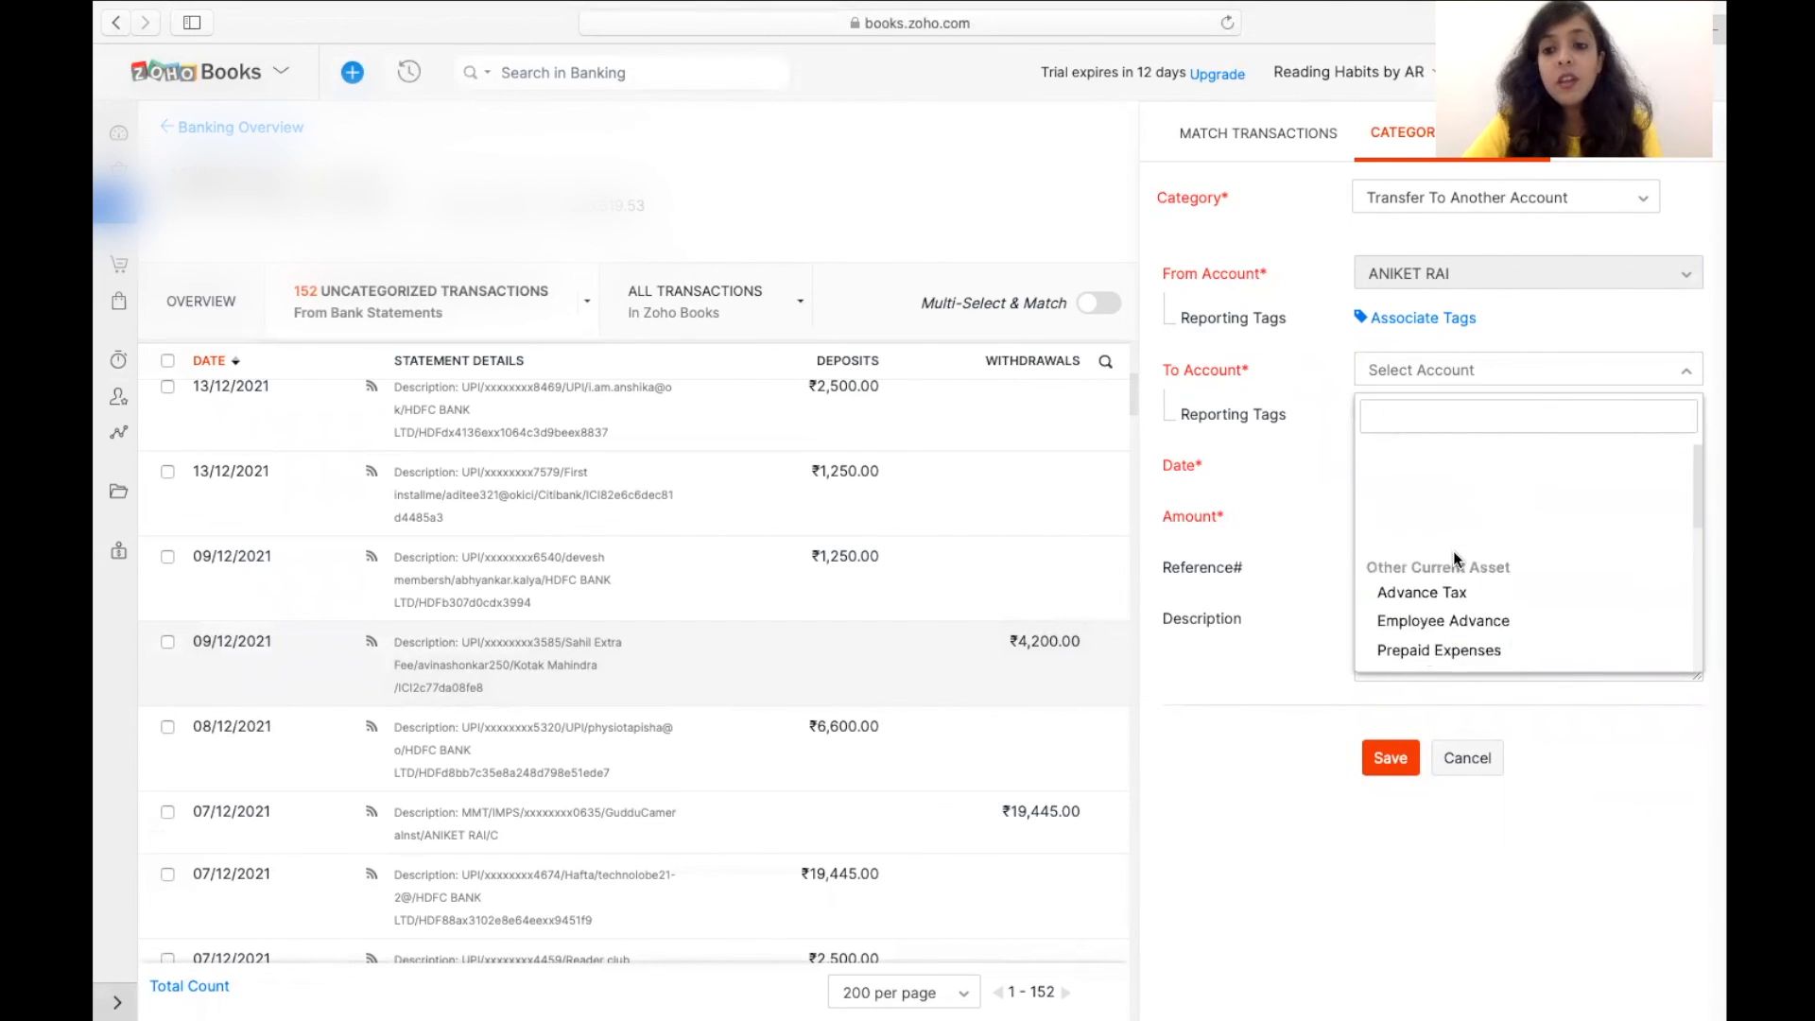
{"action": "left_click", "coordinate": [1409, 199]}
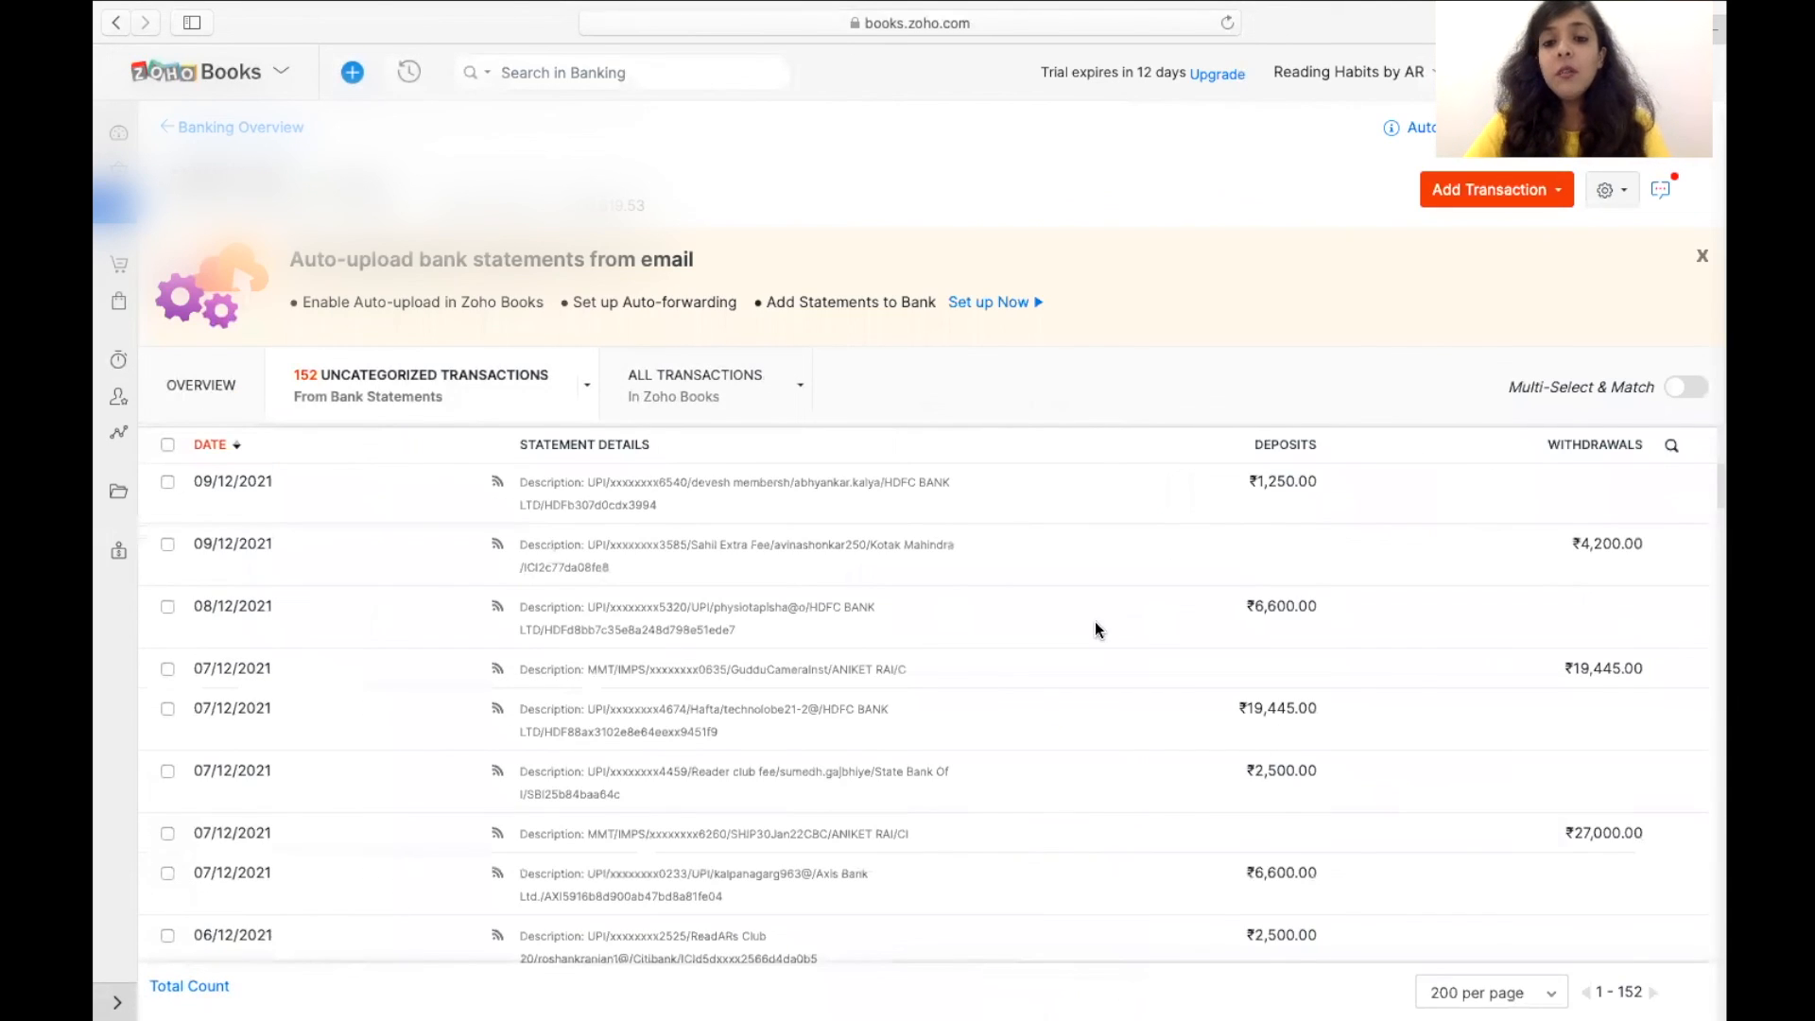
Step: Uncategorize the ₹2,200.00 customer payment dated 06/01/2022 and return to the list of uncategorized transactions
{"action": "scroll", "coordinate": [1094, 627], "scroll_direction": "down", "scroll_amount": 10}
{"action": "scroll", "coordinate": [1096, 631], "scroll_direction": "down", "scroll_amount": 15}
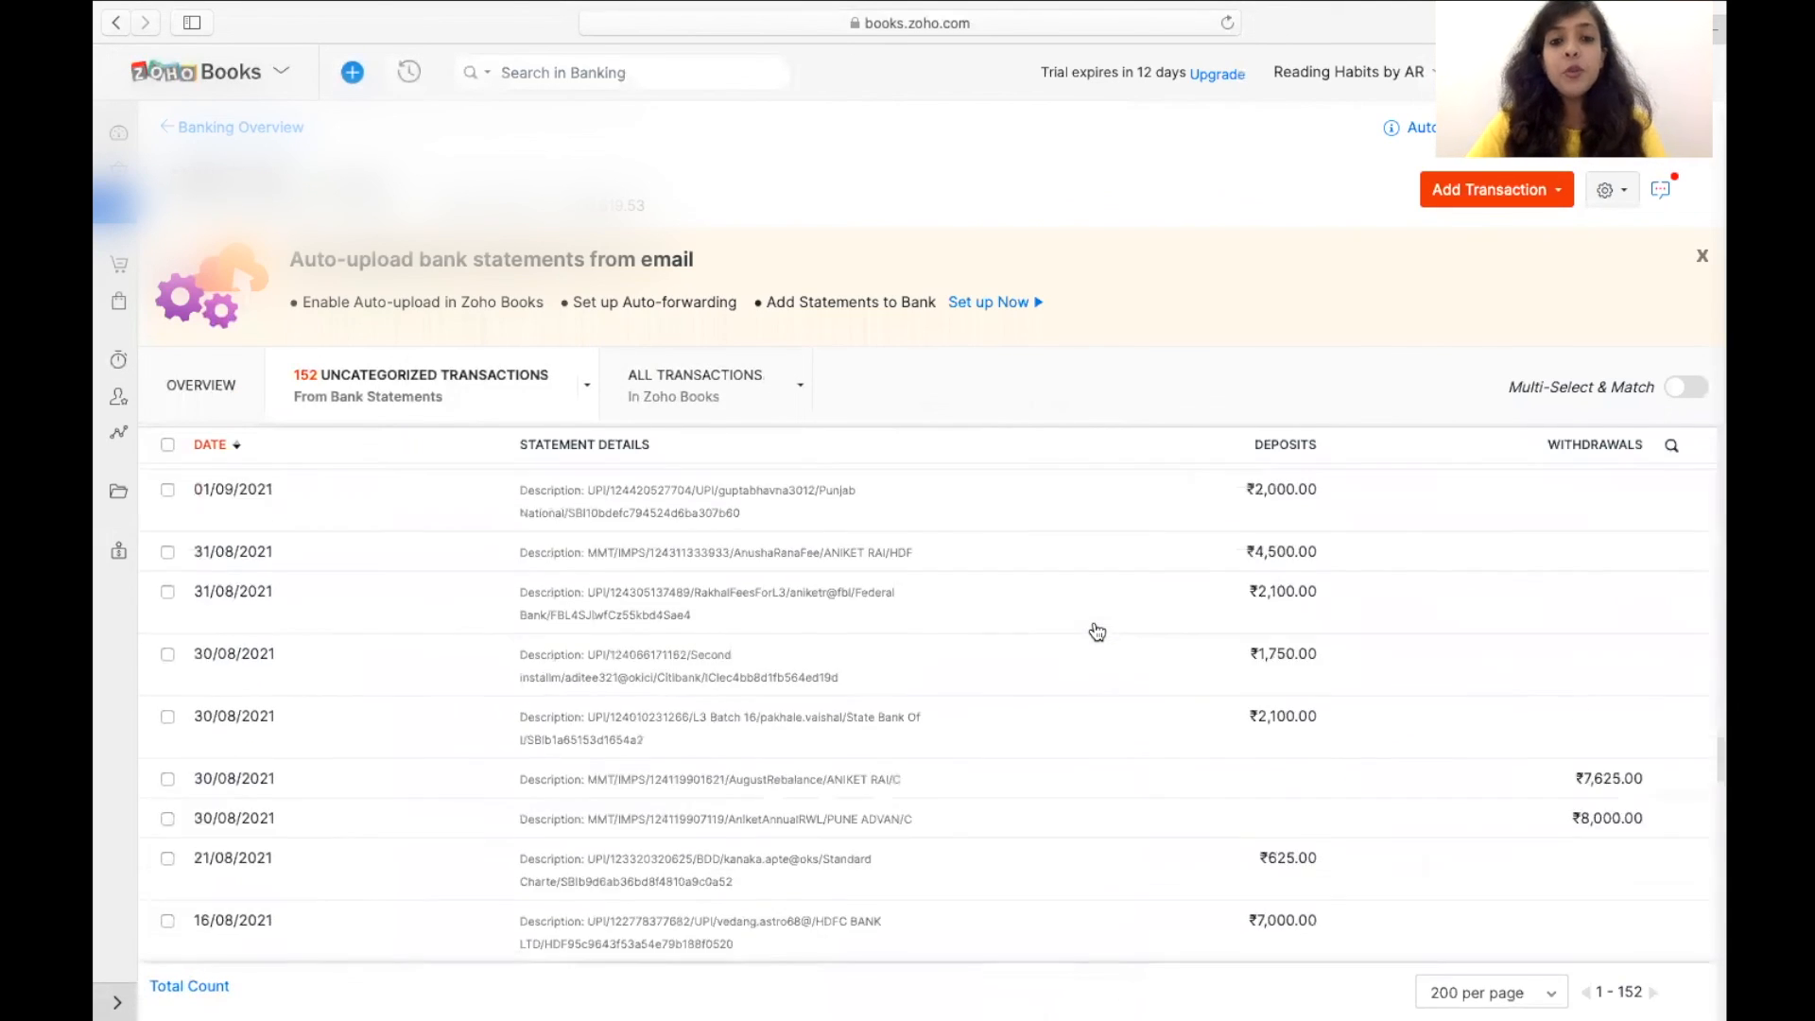
{"action": "left_click", "coordinate": [669, 383]}
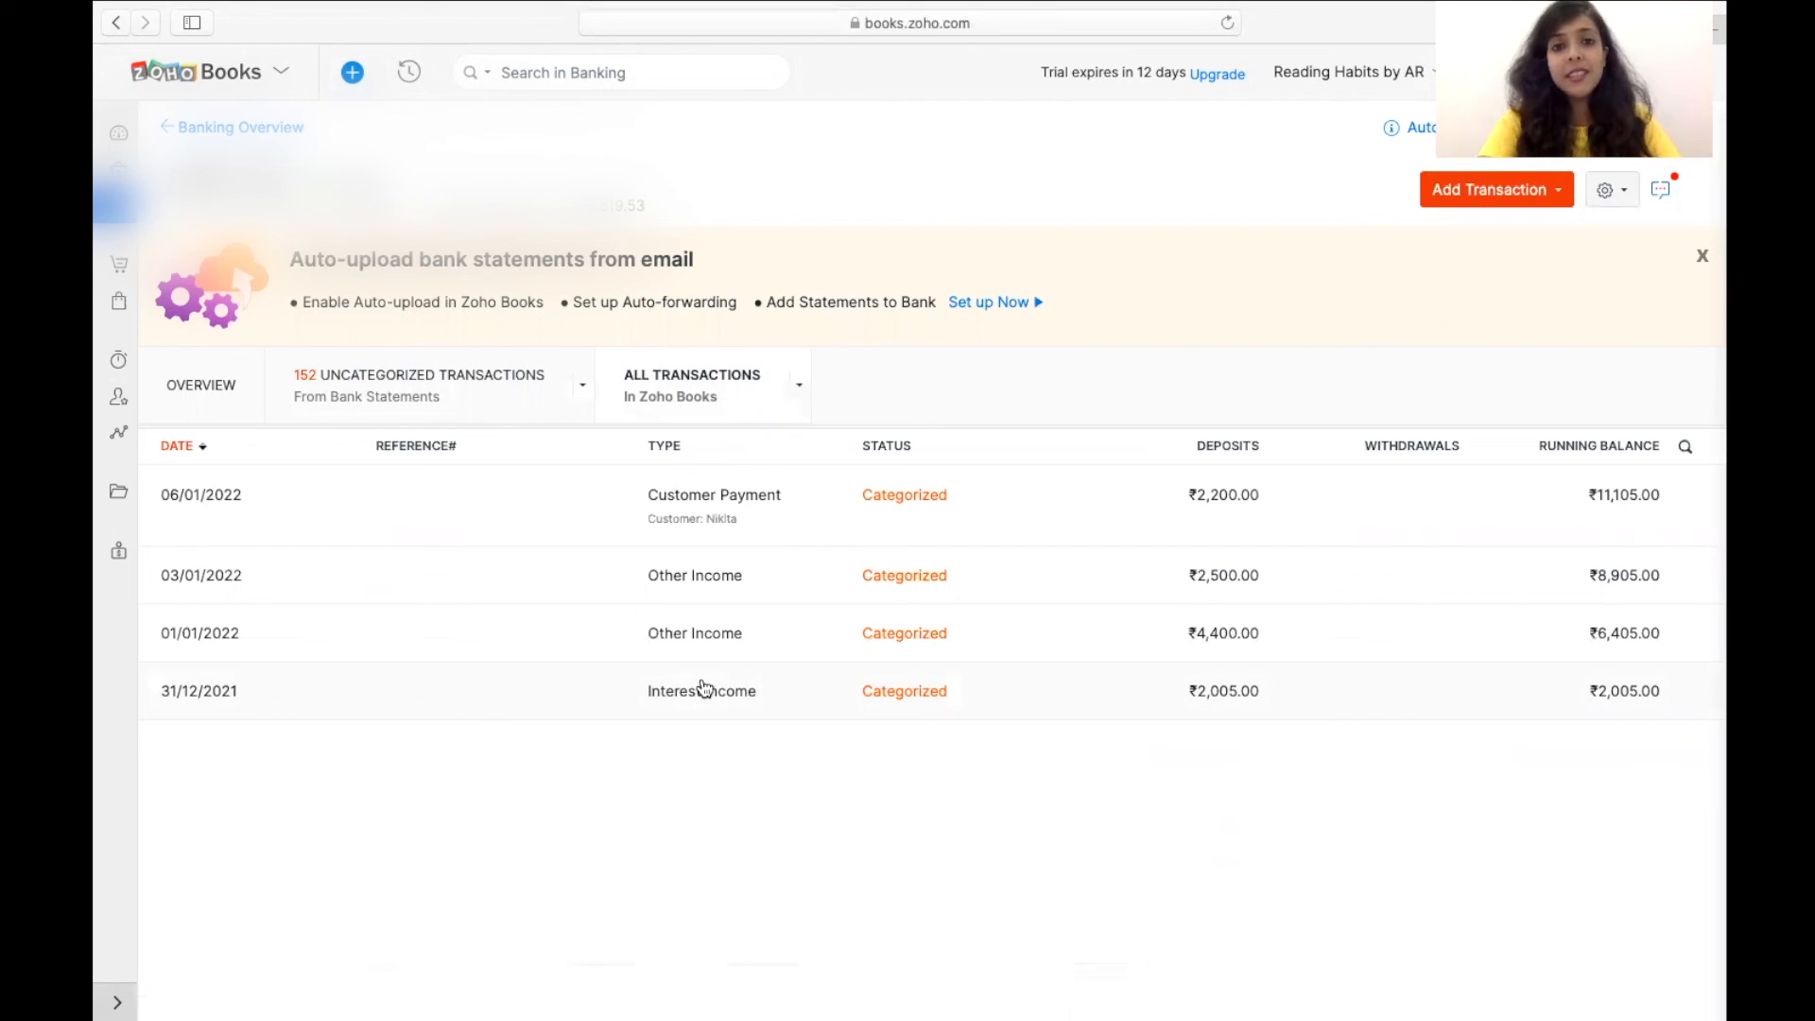
{"action": "left_click", "coordinate": [1257, 504]}
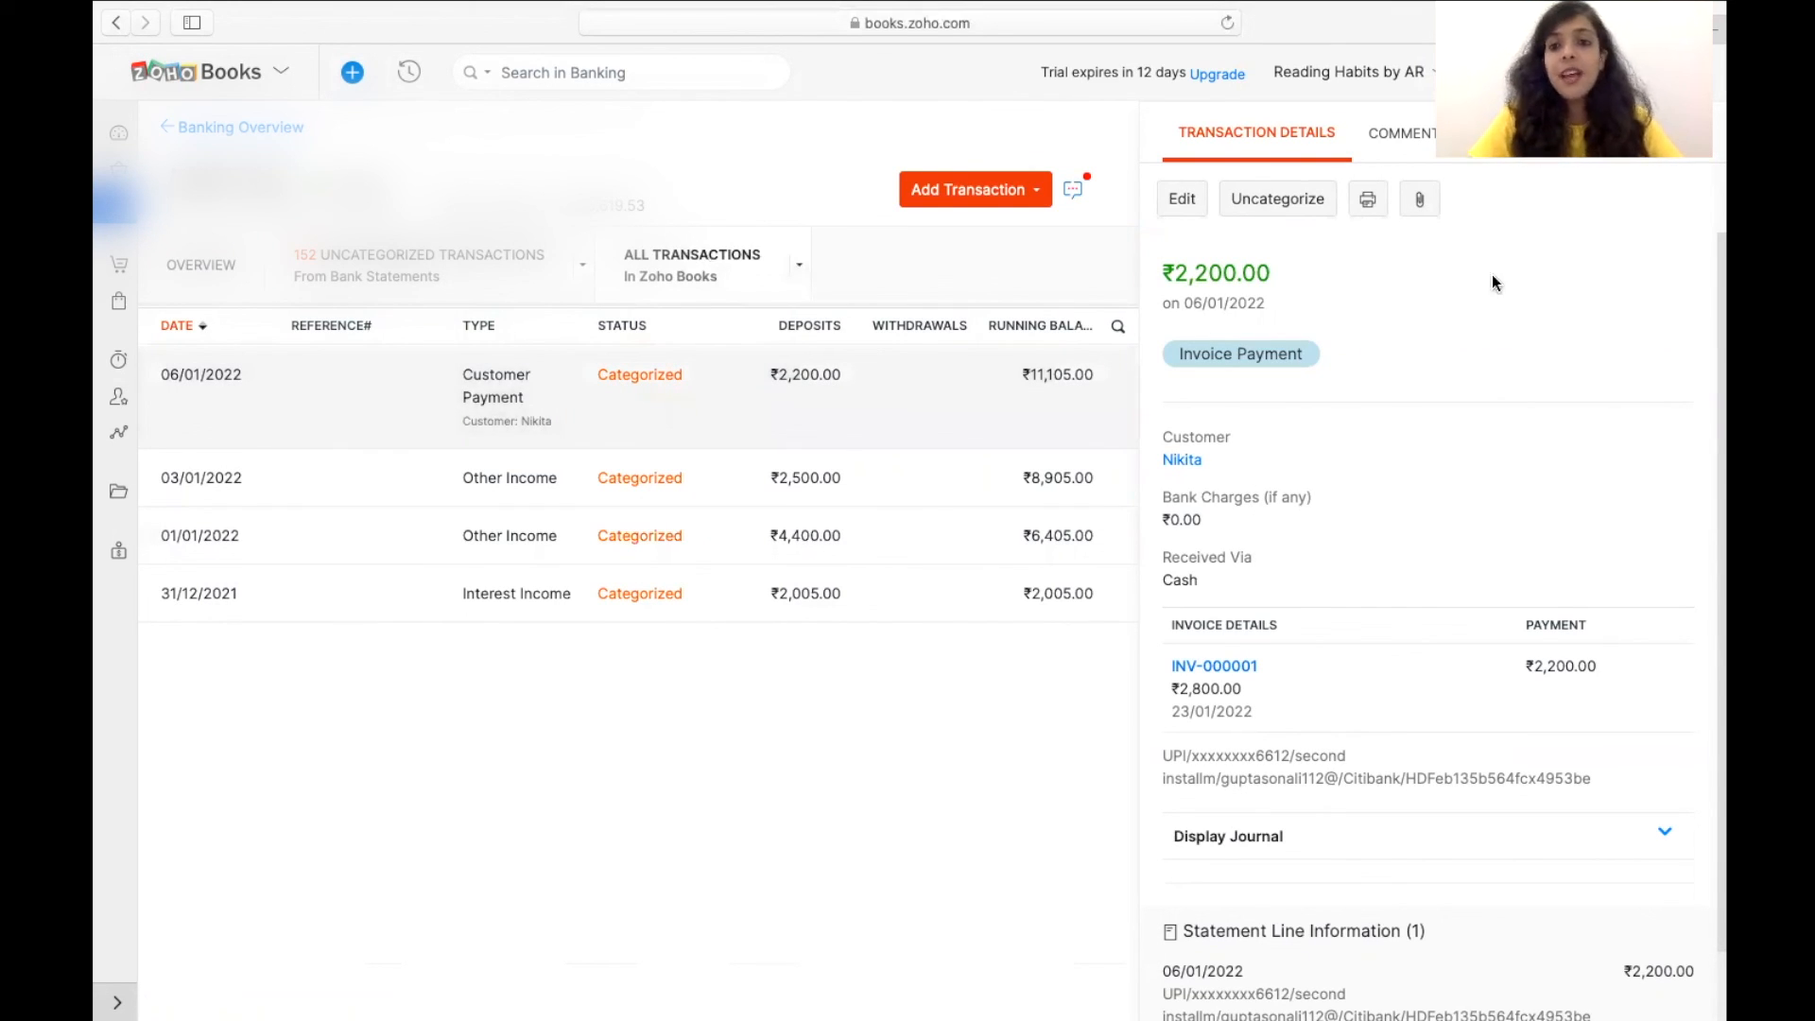
{"action": "left_click", "coordinate": [1302, 205]}
{"action": "left_click", "coordinate": [815, 180]}
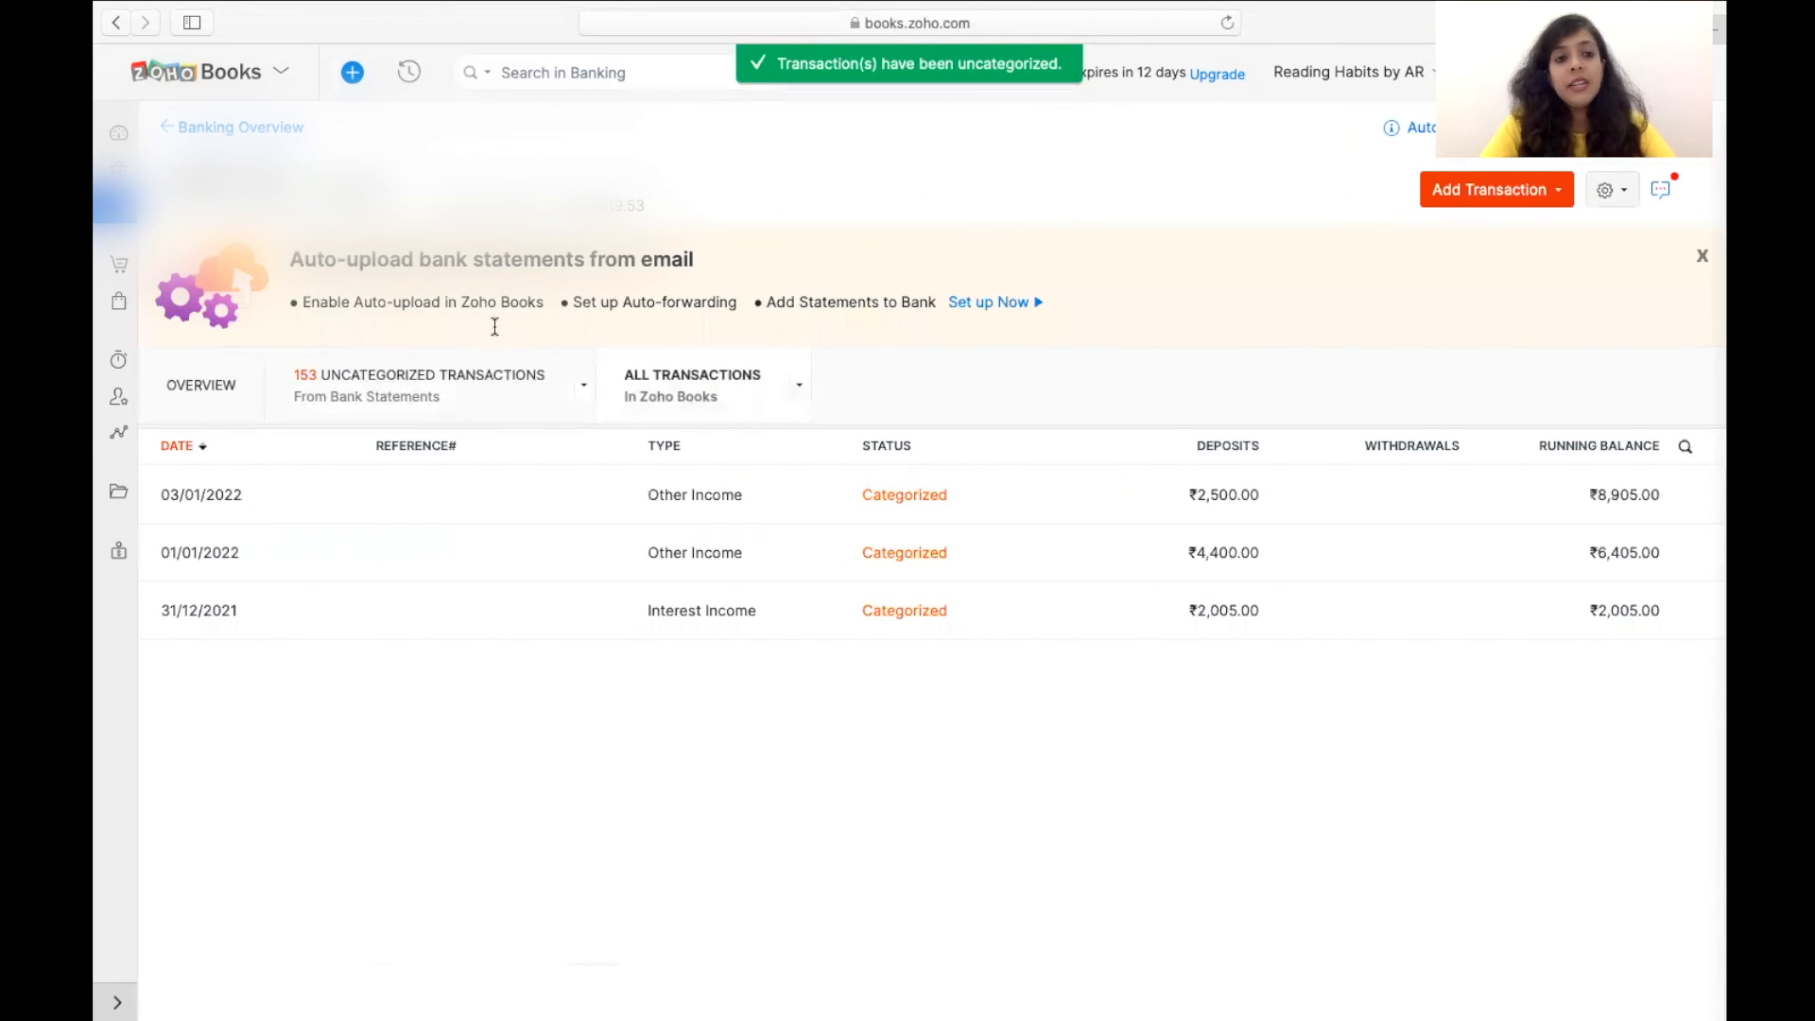
{"action": "left_click", "coordinate": [384, 395]}
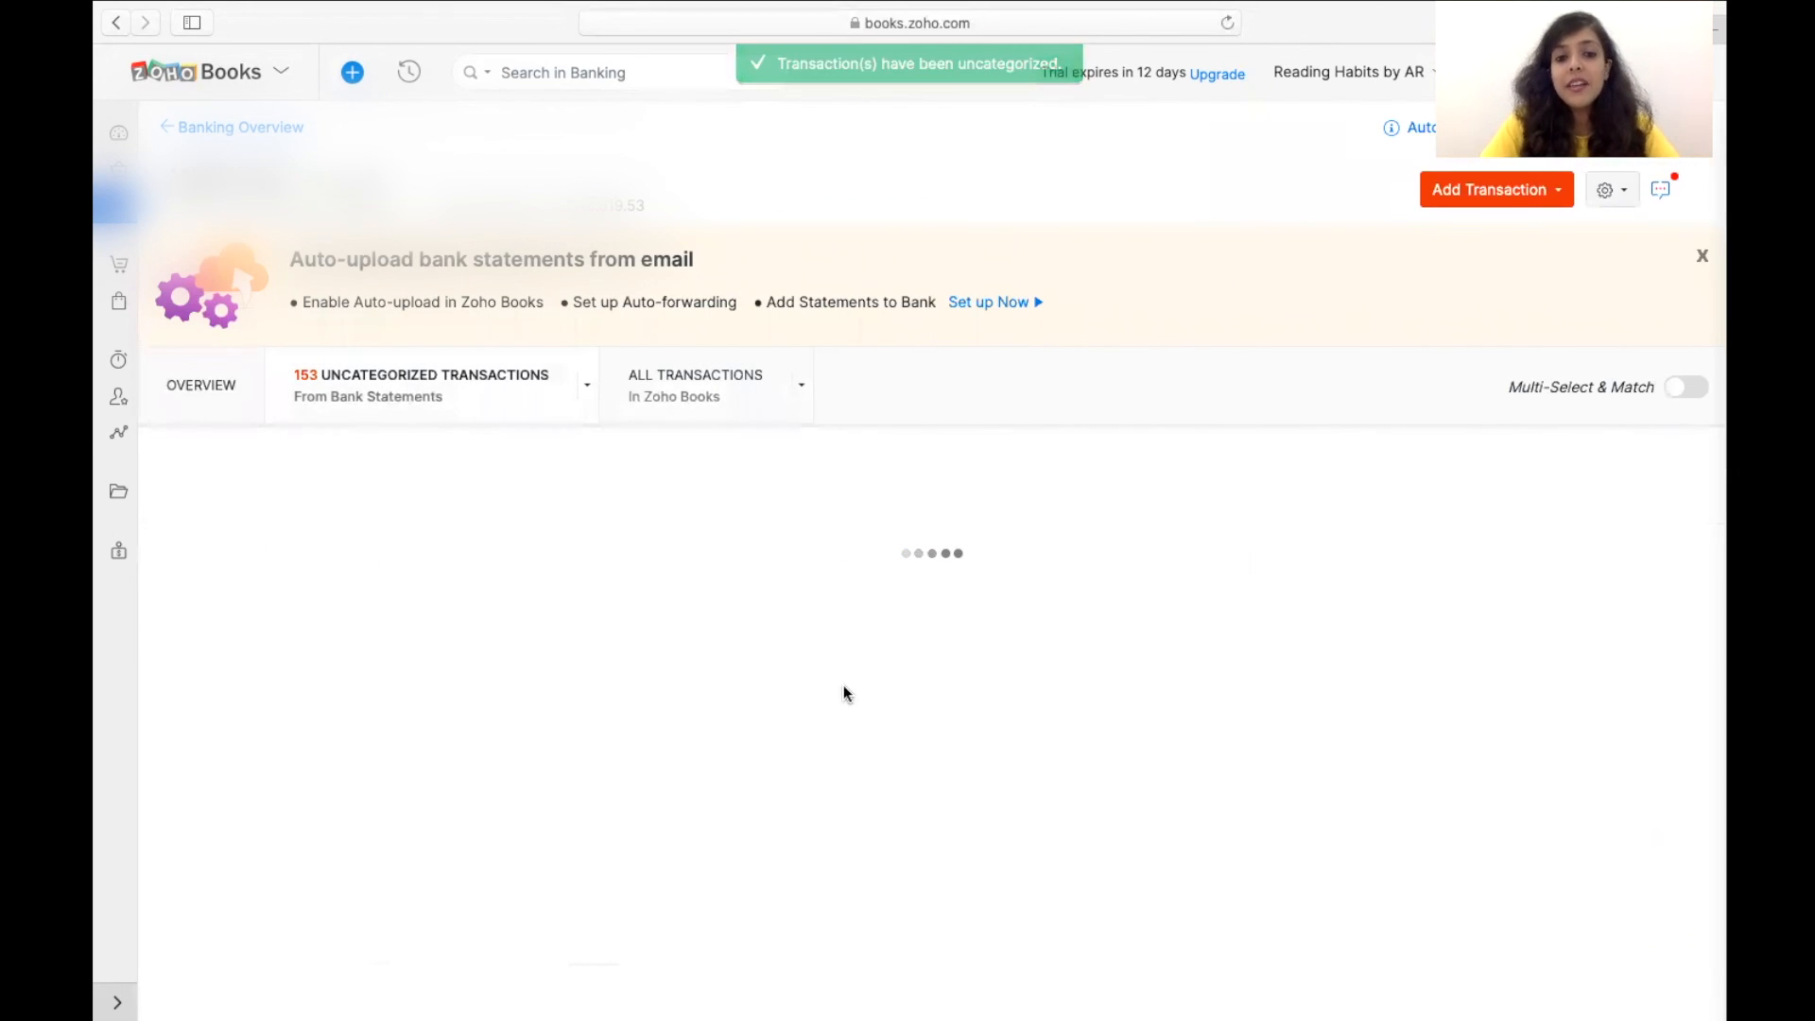